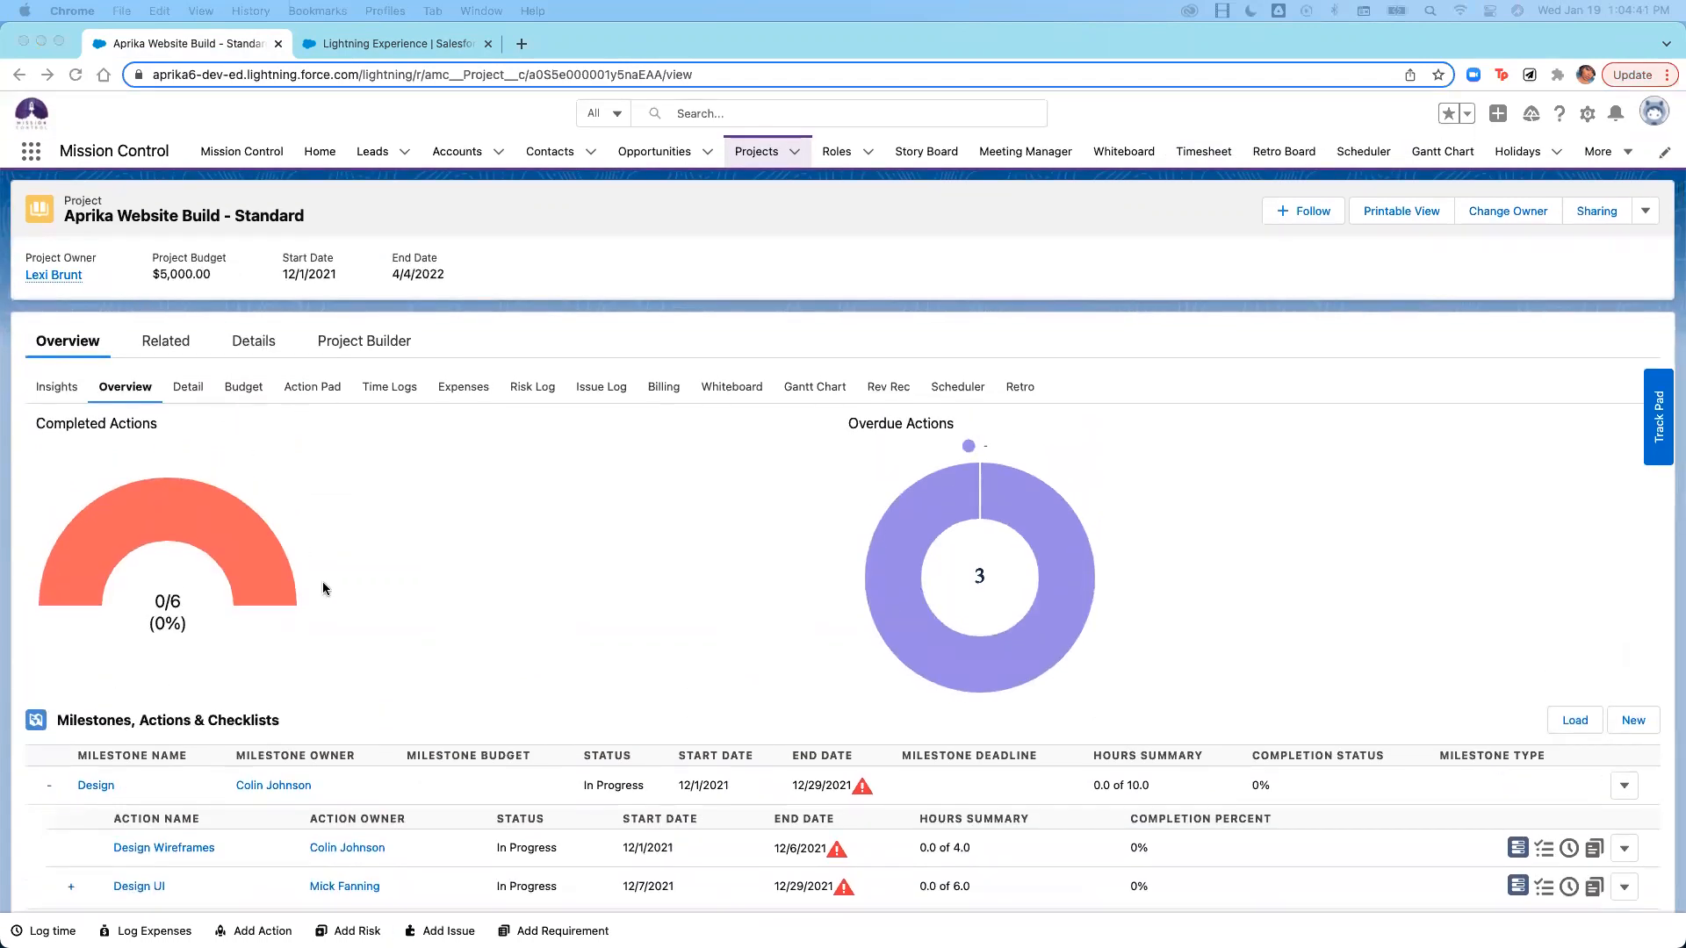
Start tracking time on the Design Wireframes action in the project's milestone list, and stop the tracking again.
{"action": "scroll", "coordinate": [323, 589], "scroll_direction": "down", "scroll_amount": 3}
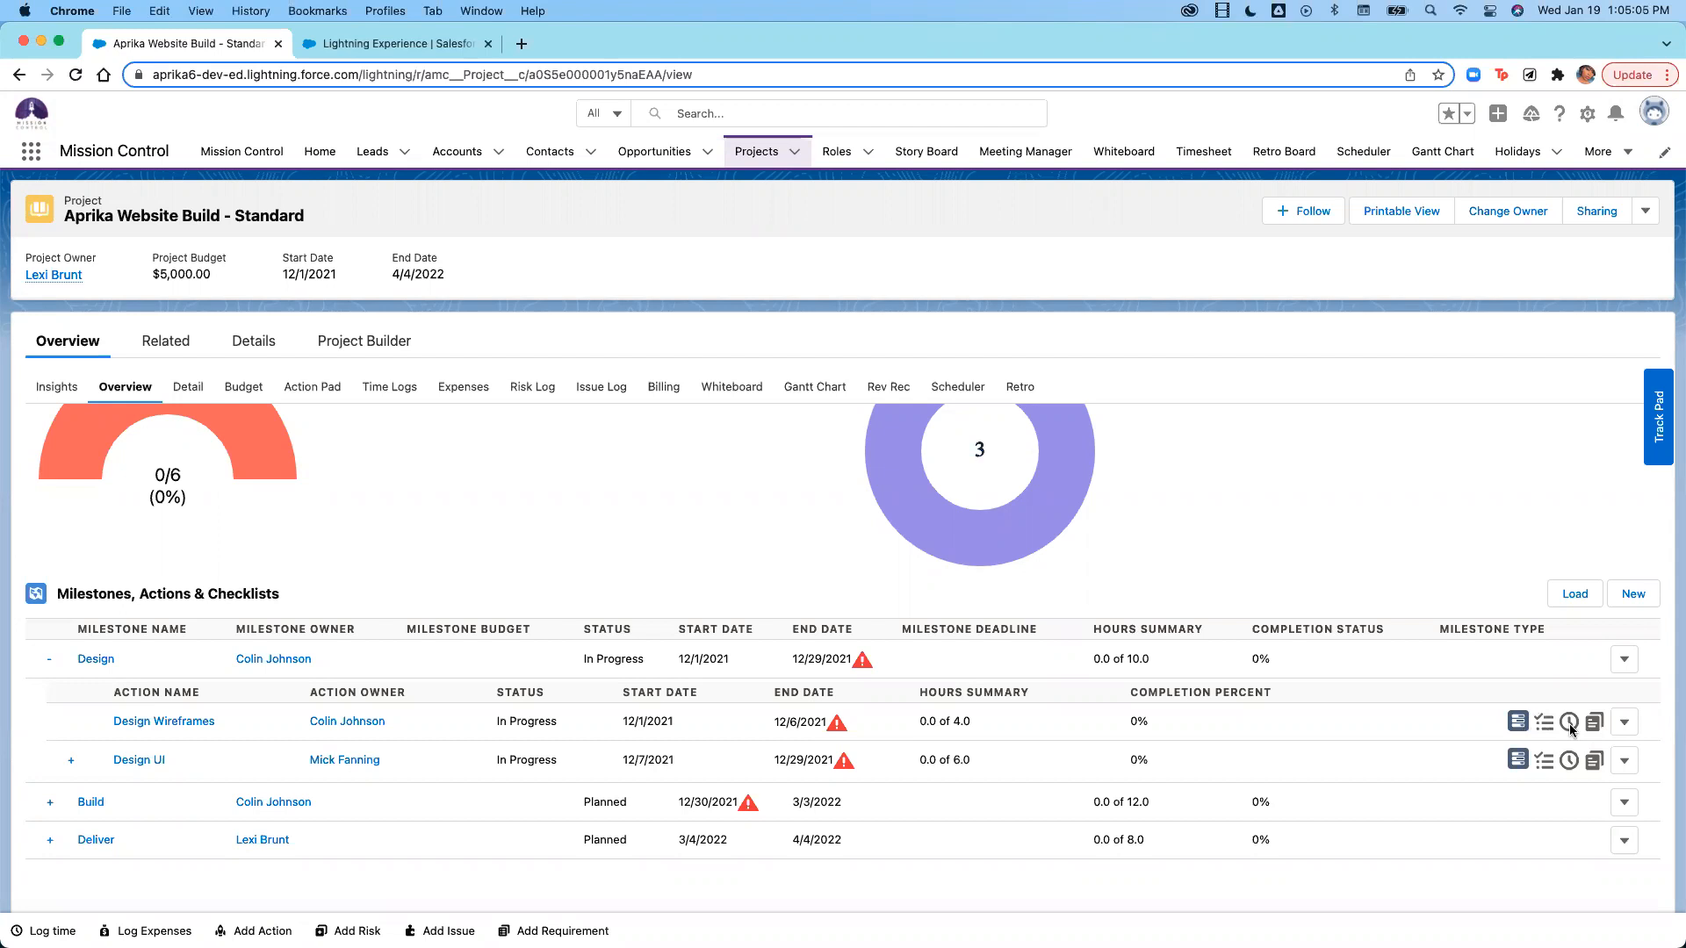
{"action": "left_click", "coordinate": [1569, 722]}
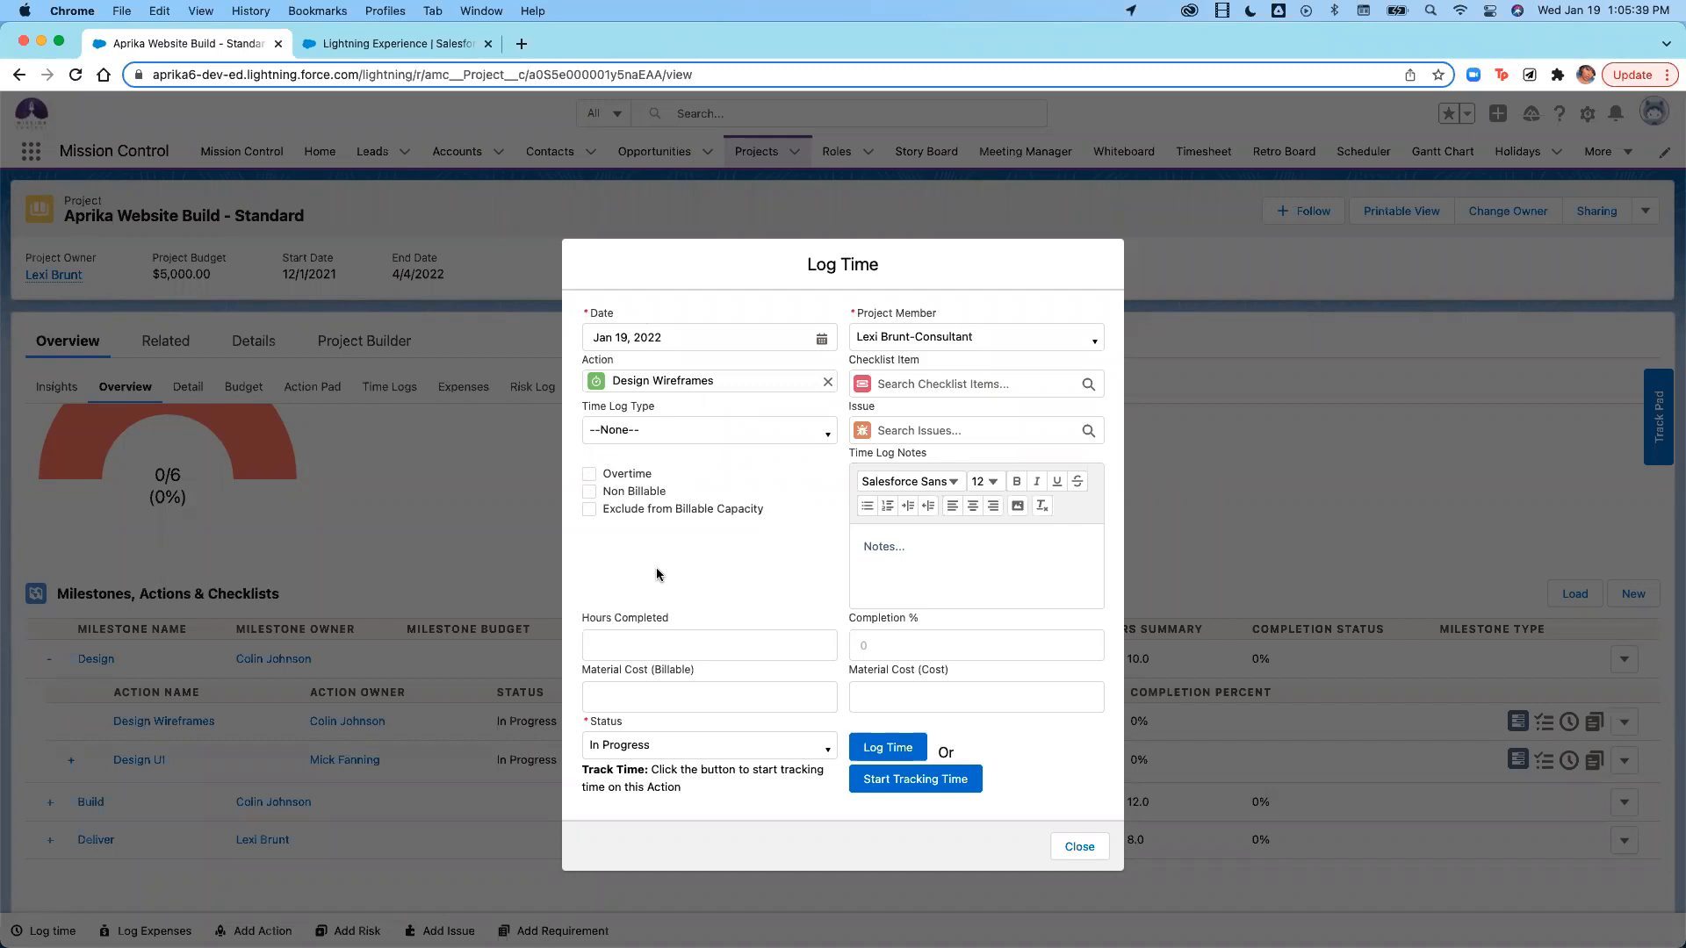
{"action": "left_click", "coordinate": [663, 642]}
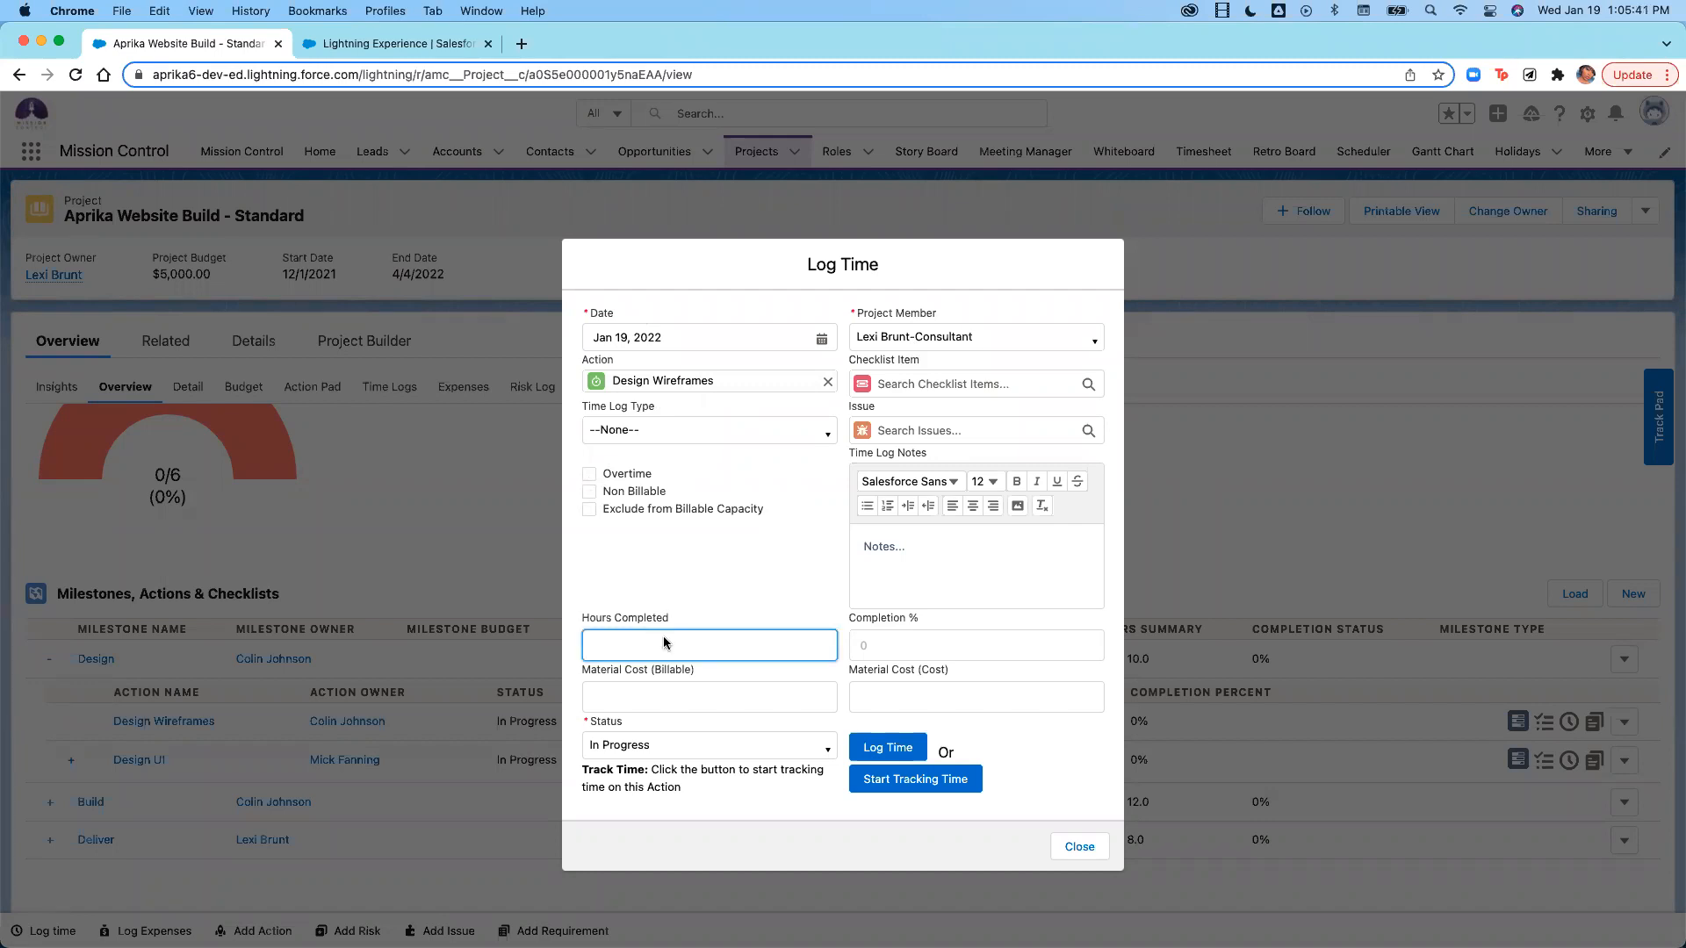
{"action": "type", "text": "1"}
{"action": "left_click", "coordinate": [918, 790]}
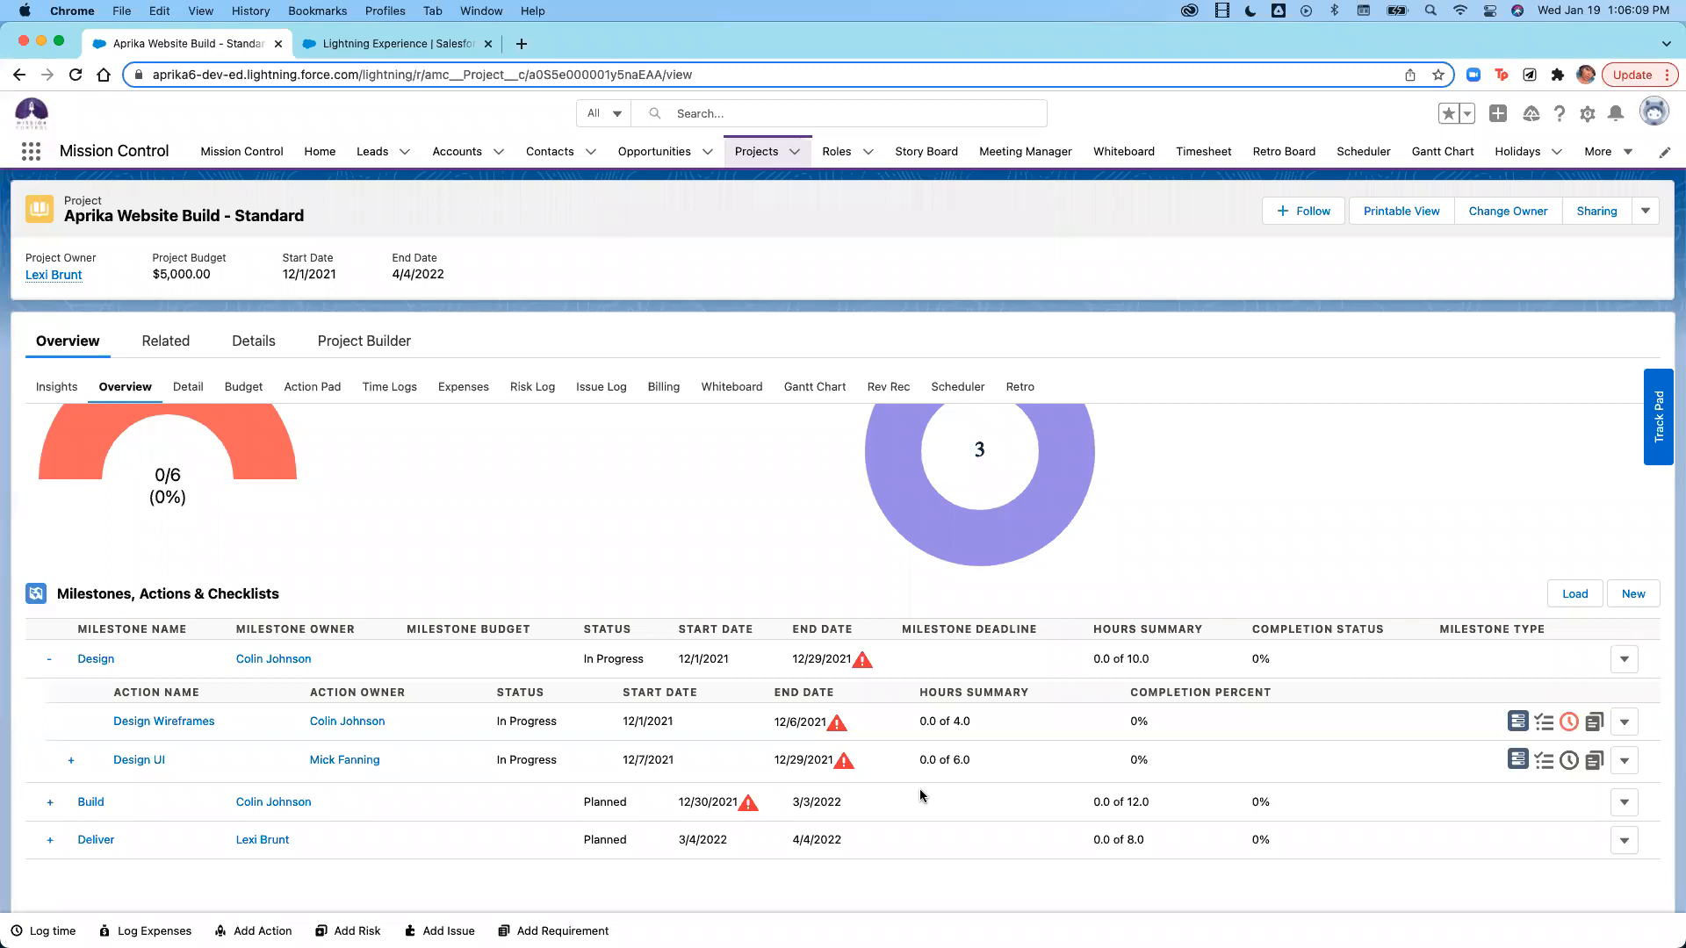
{"action": "left_click", "coordinate": [1570, 725]}
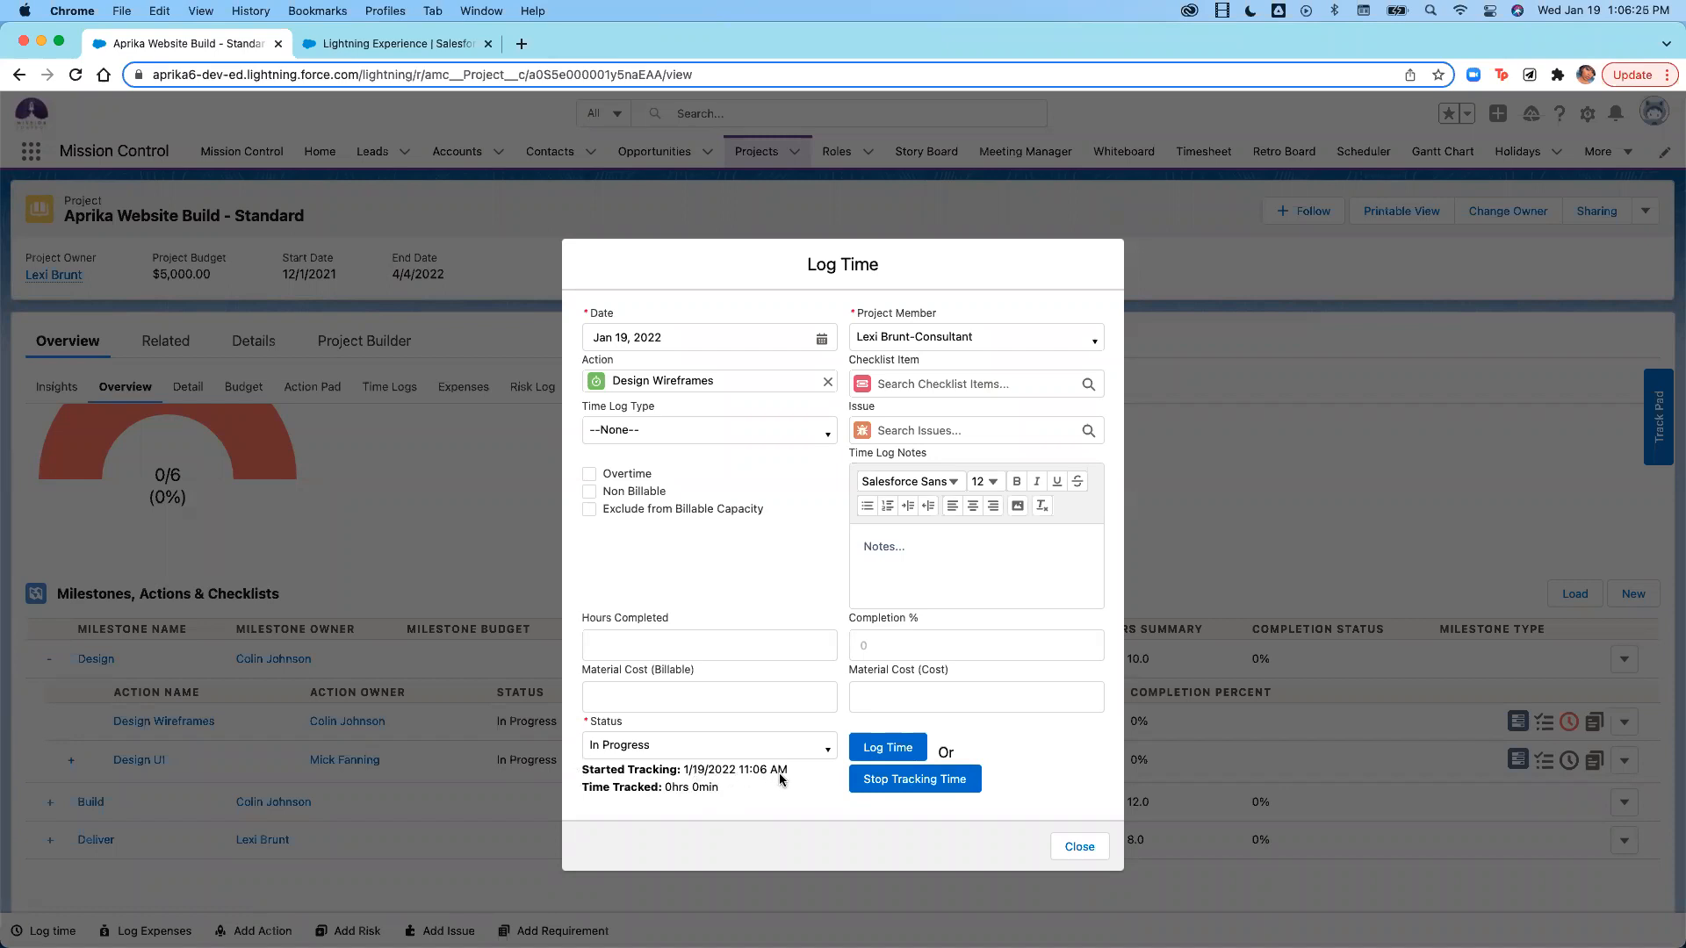
{"action": "left_click", "coordinate": [915, 779]}
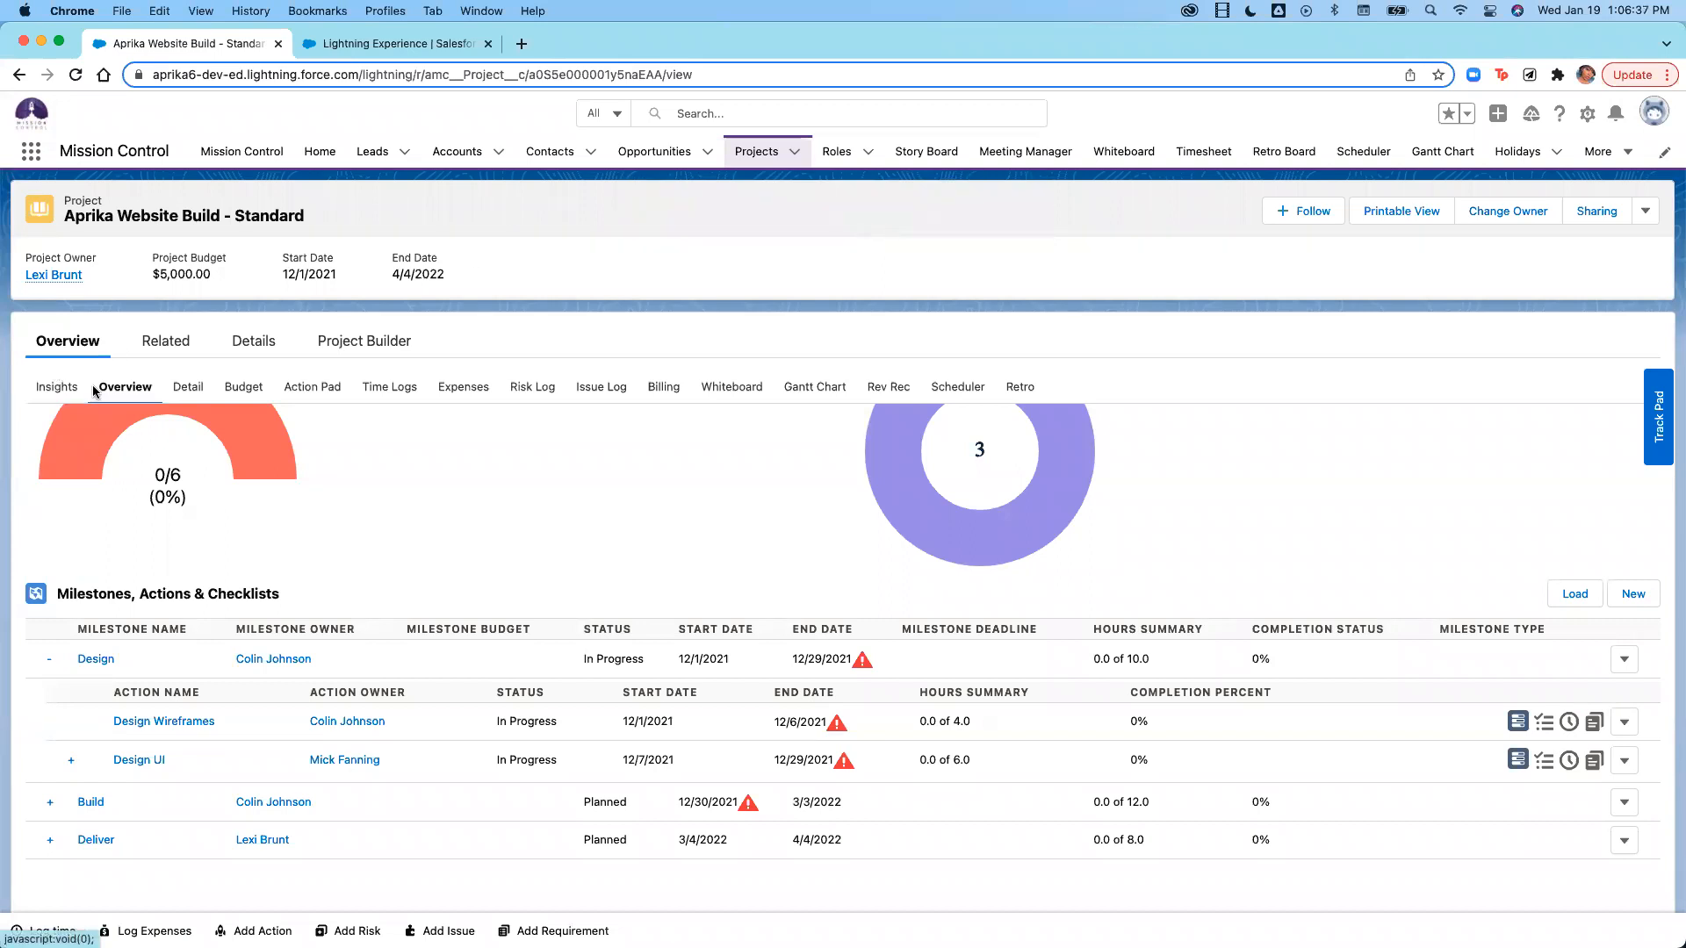
View the time logging form for the Prepare Training Materials action in the Action Pad's log and close it without logging.
{"action": "left_click", "coordinate": [304, 391]}
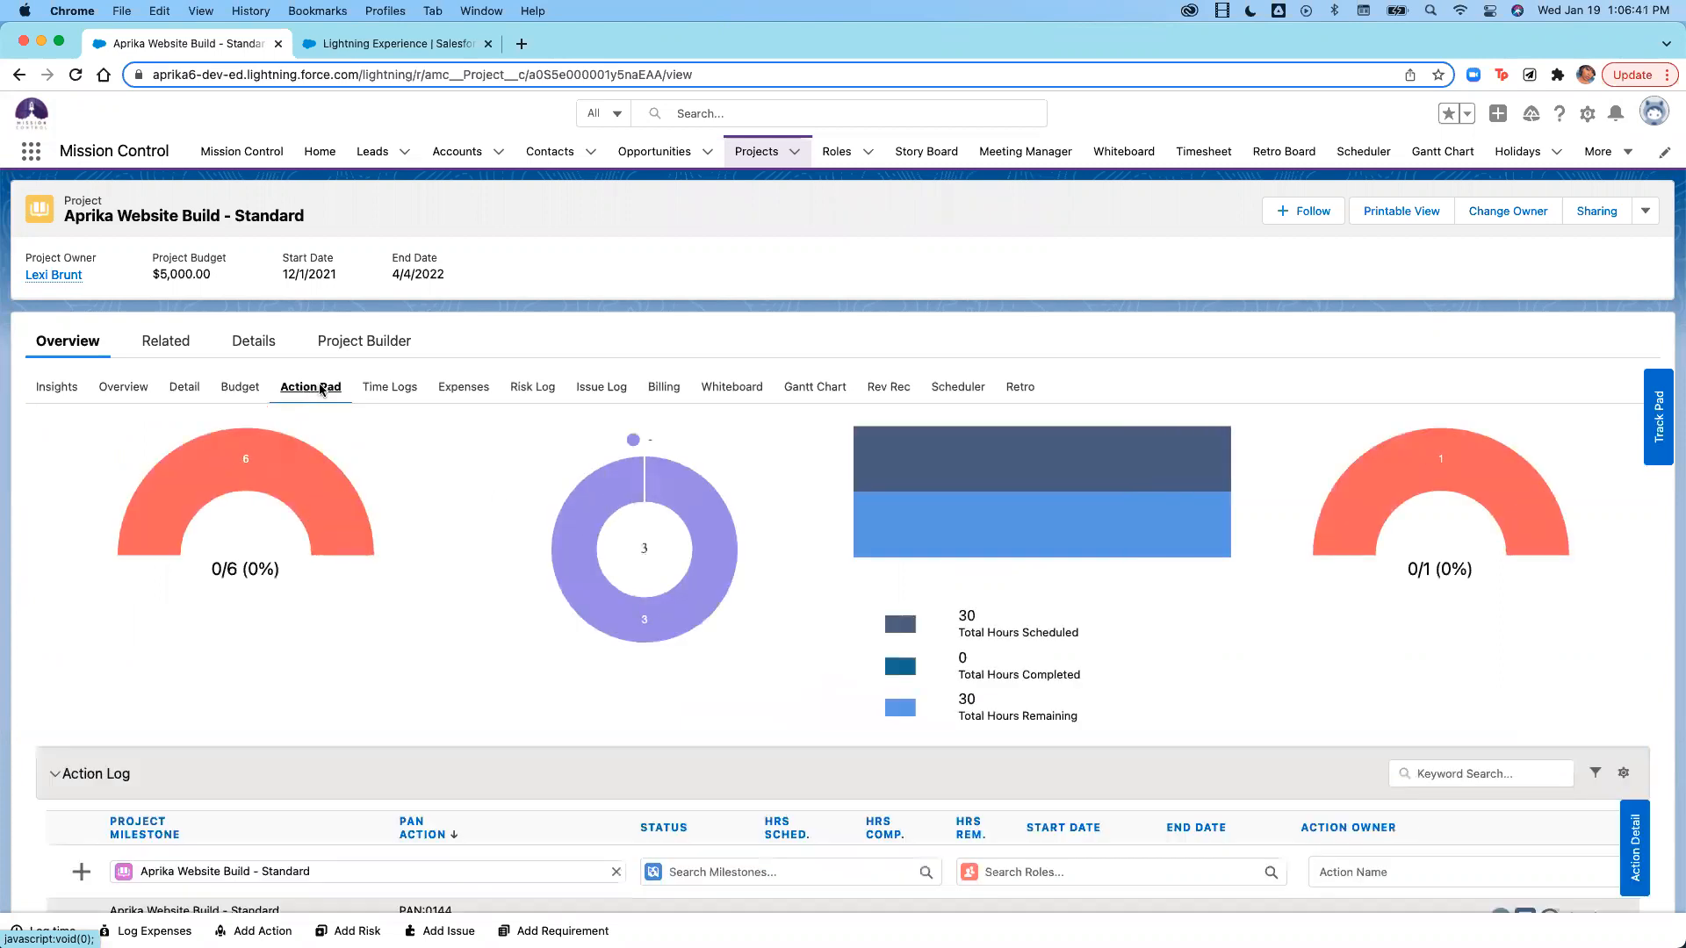
{"action": "scroll", "coordinate": [561, 657], "scroll_direction": "down", "scroll_amount": 3}
{"action": "scroll", "coordinate": [563, 664], "scroll_direction": "down", "scroll_amount": 1}
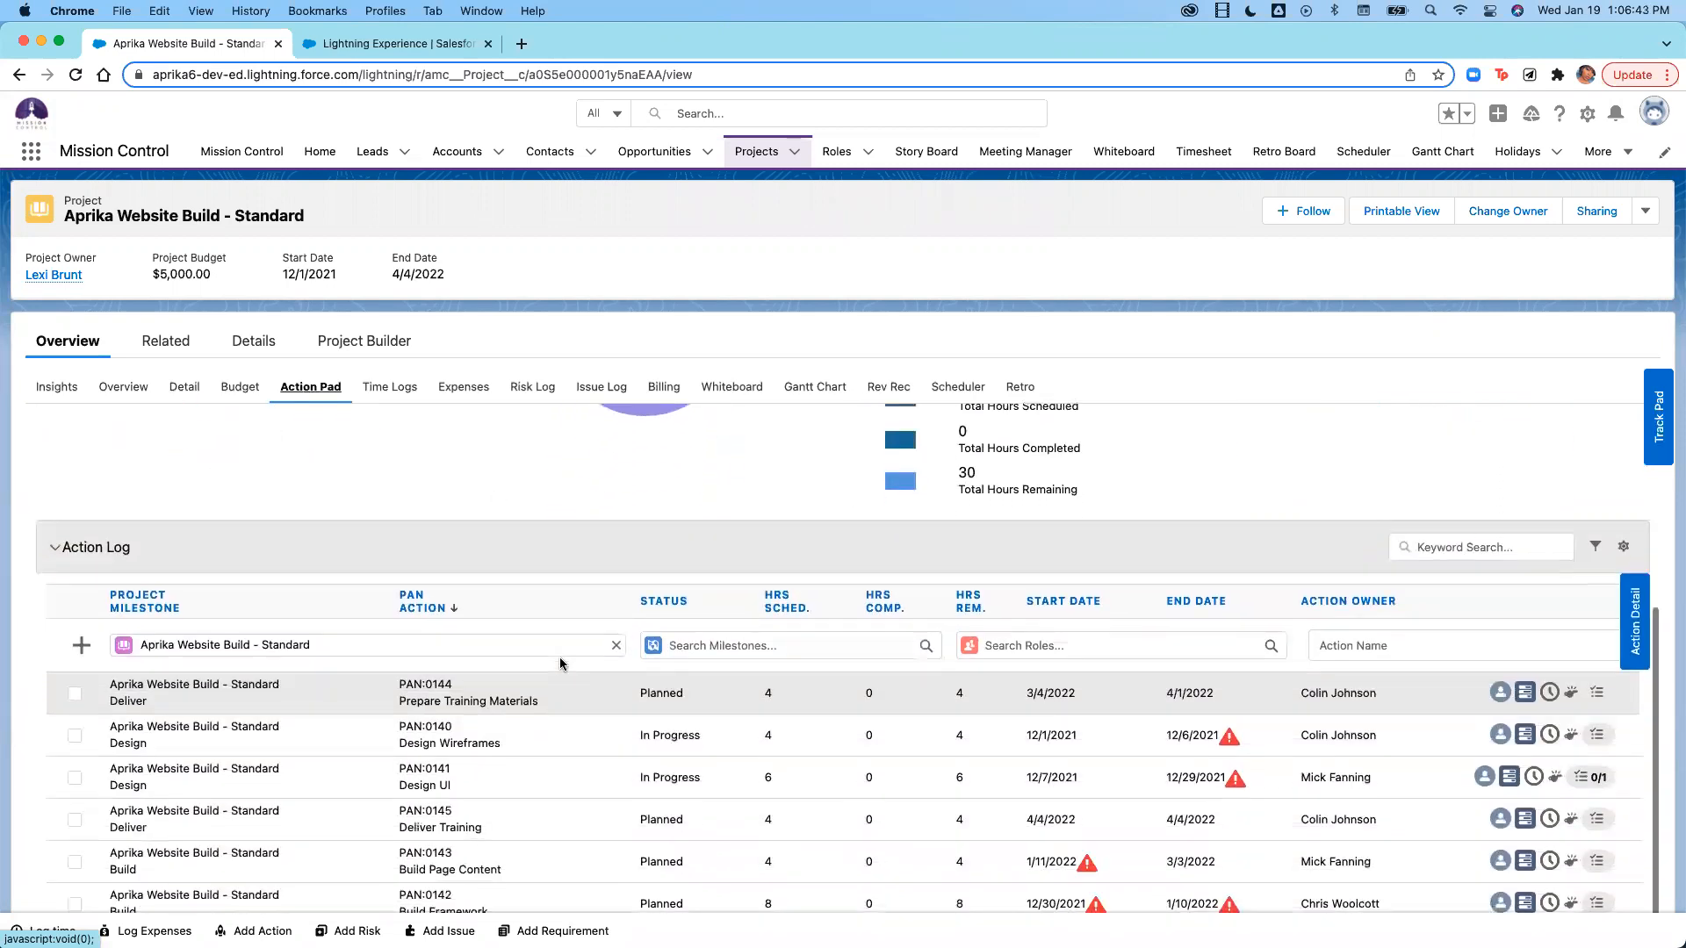
{"action": "left_click", "coordinate": [1550, 693]}
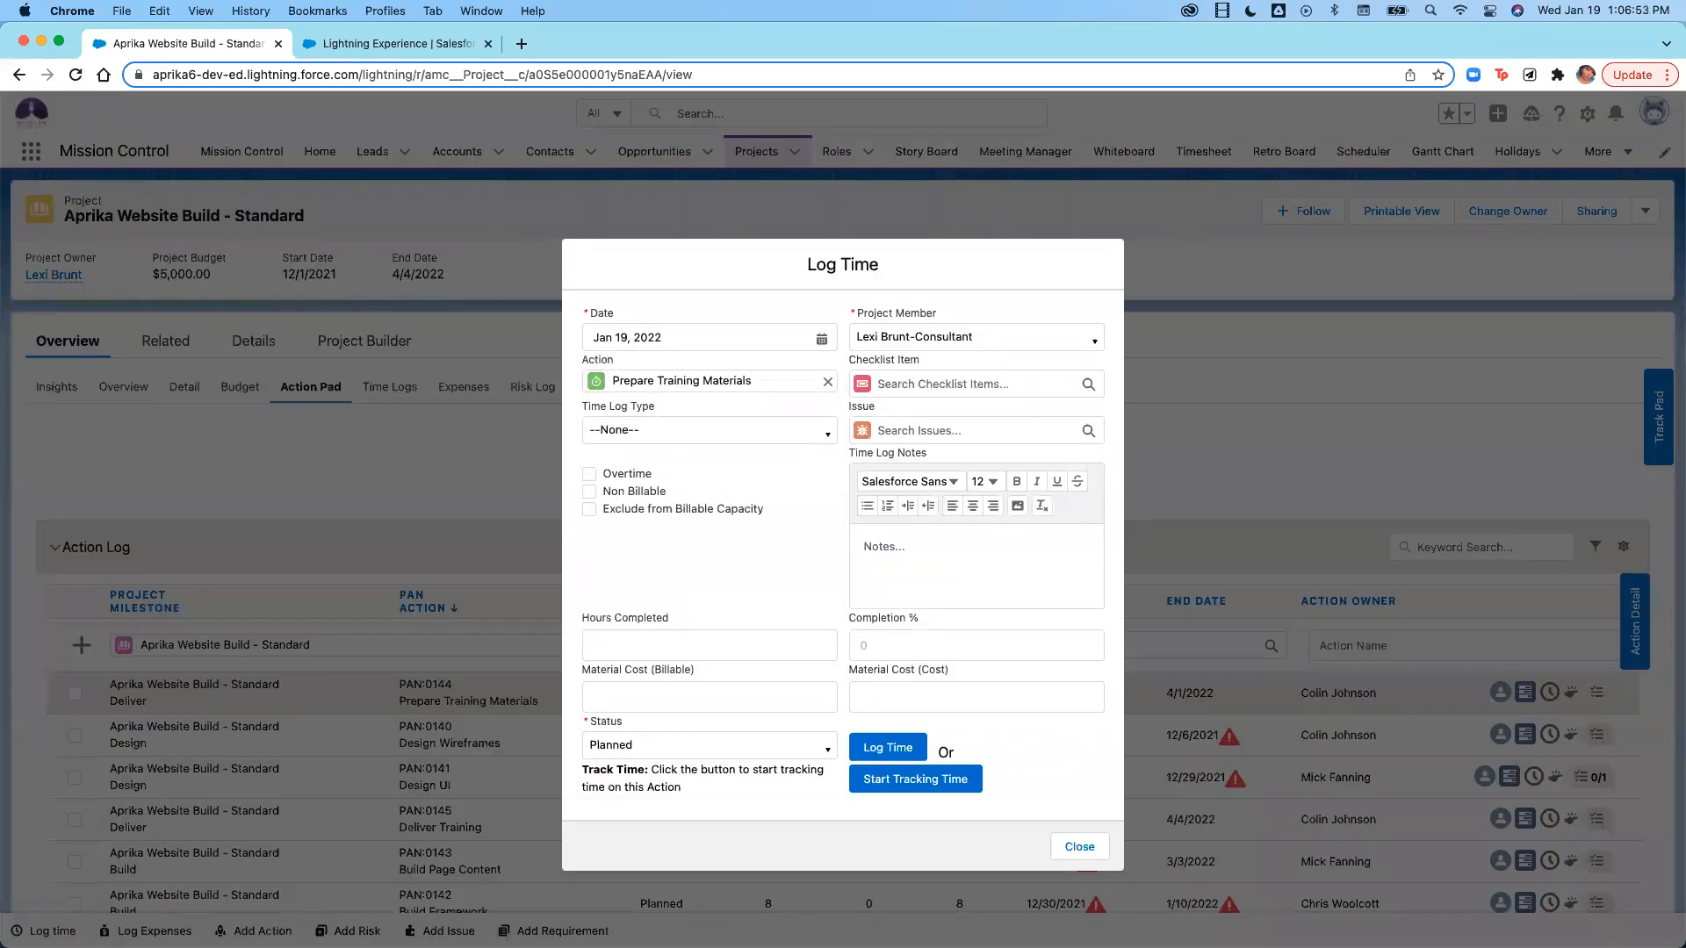
{"action": "left_click", "coordinate": [1078, 848]}
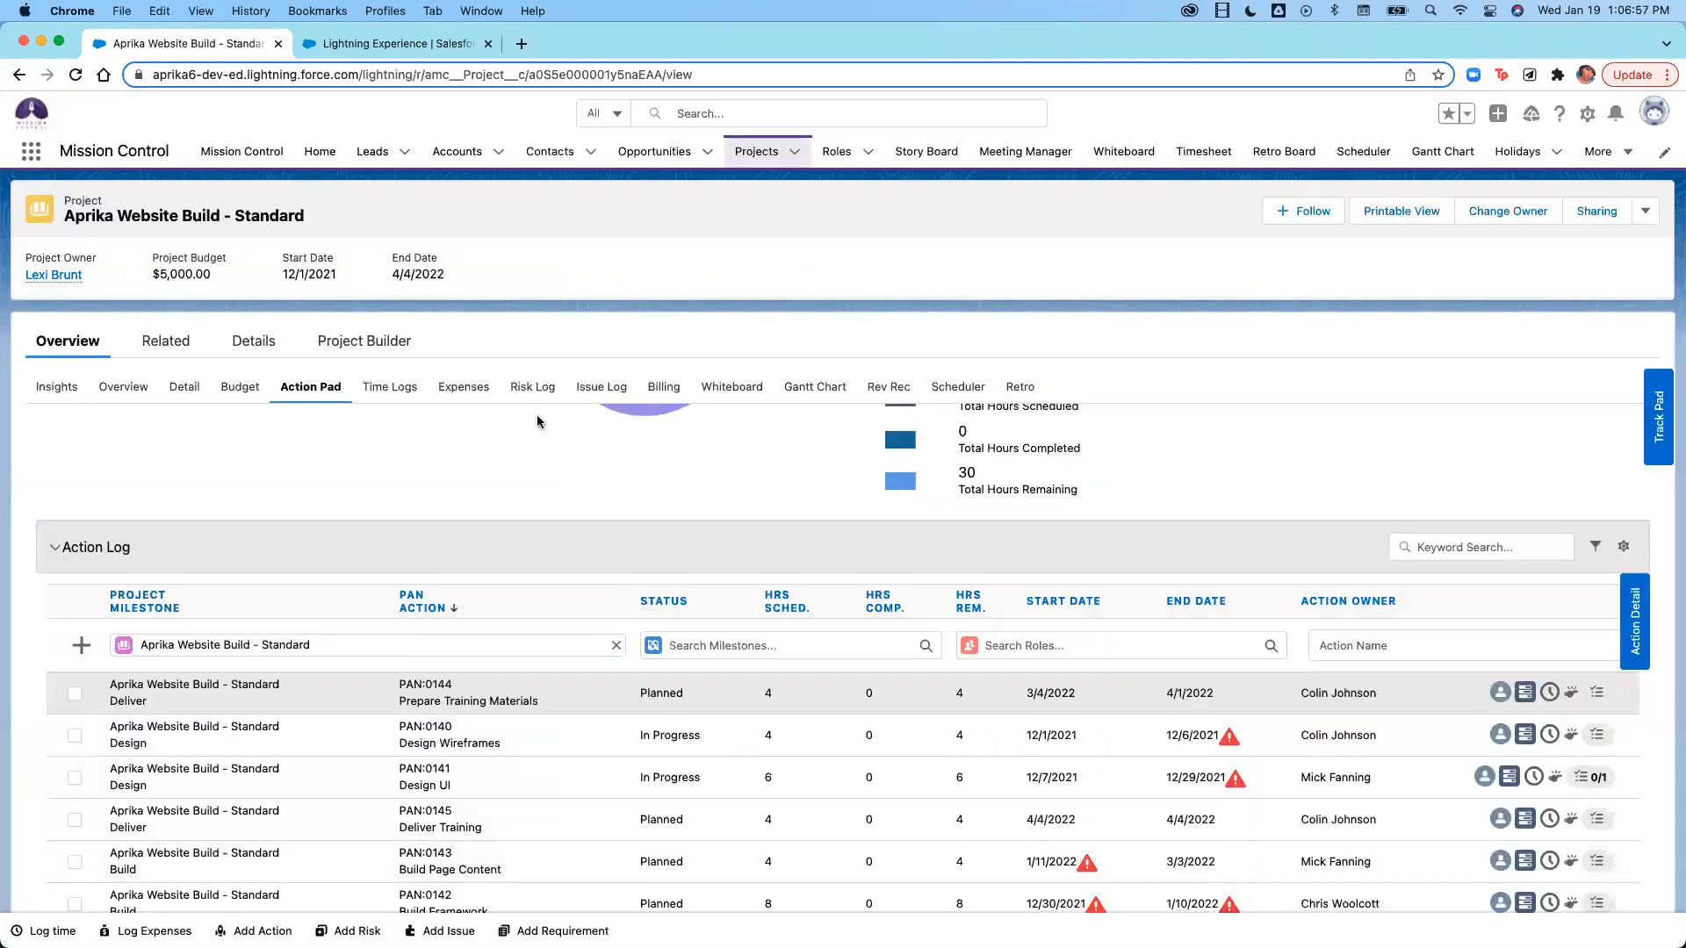
Log 1 completed hour on the Design Wireframes action from its card on the project's Whiteboard.
{"action": "left_click", "coordinate": [734, 390]}
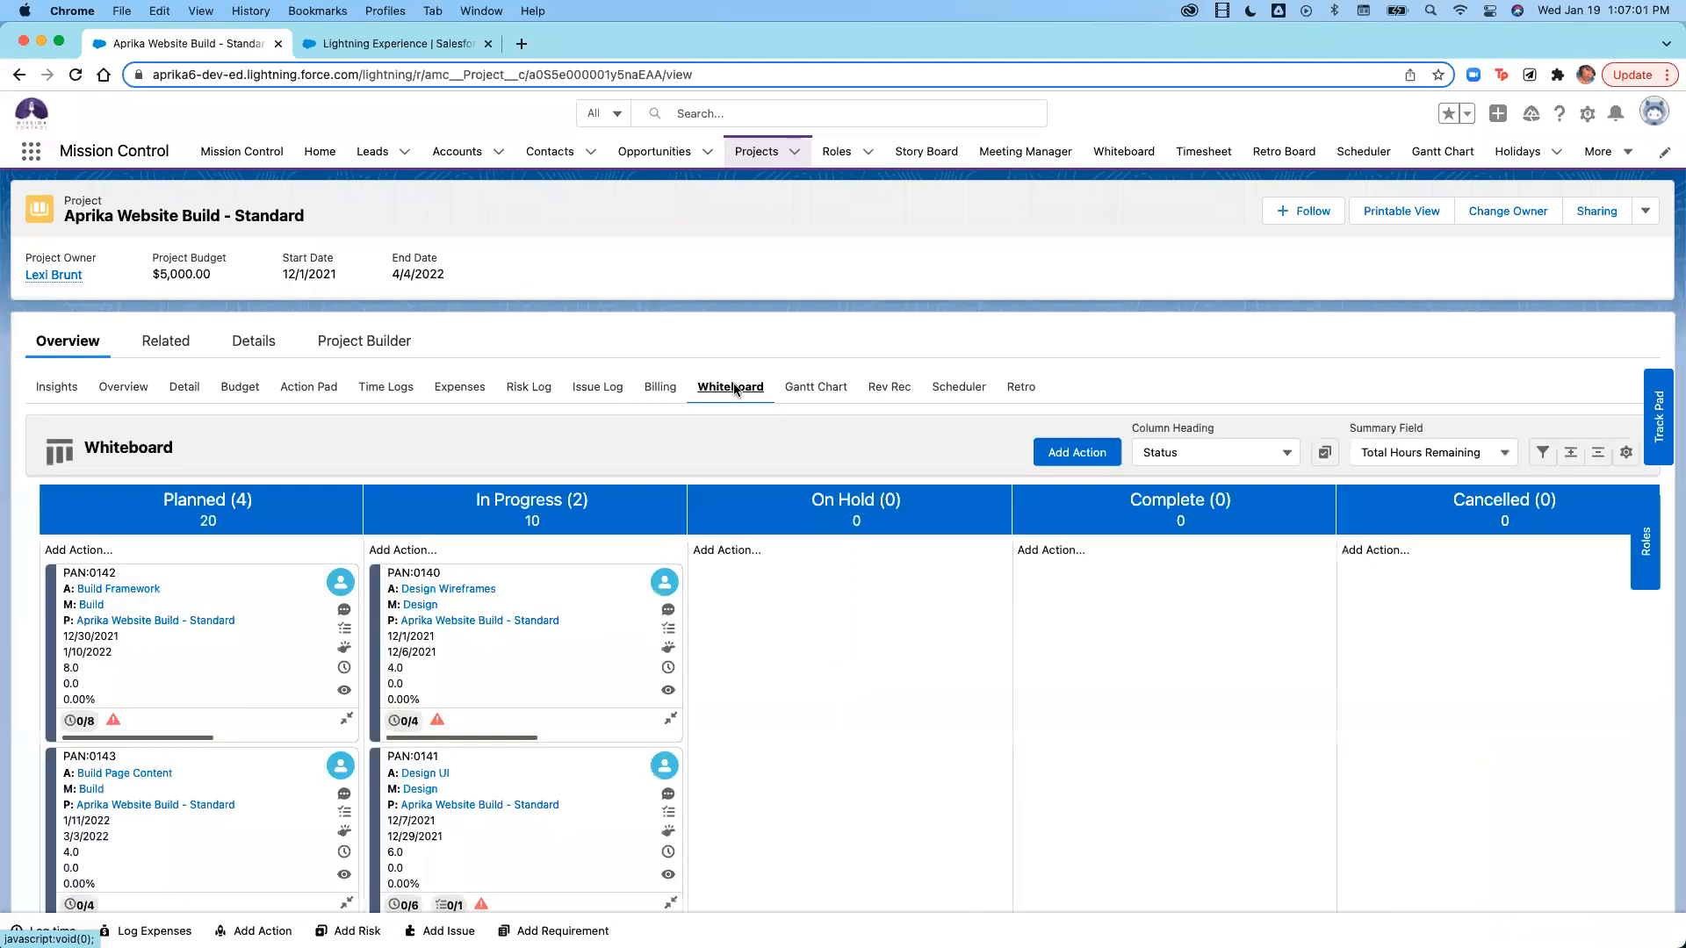
{"action": "left_click", "coordinate": [667, 670]}
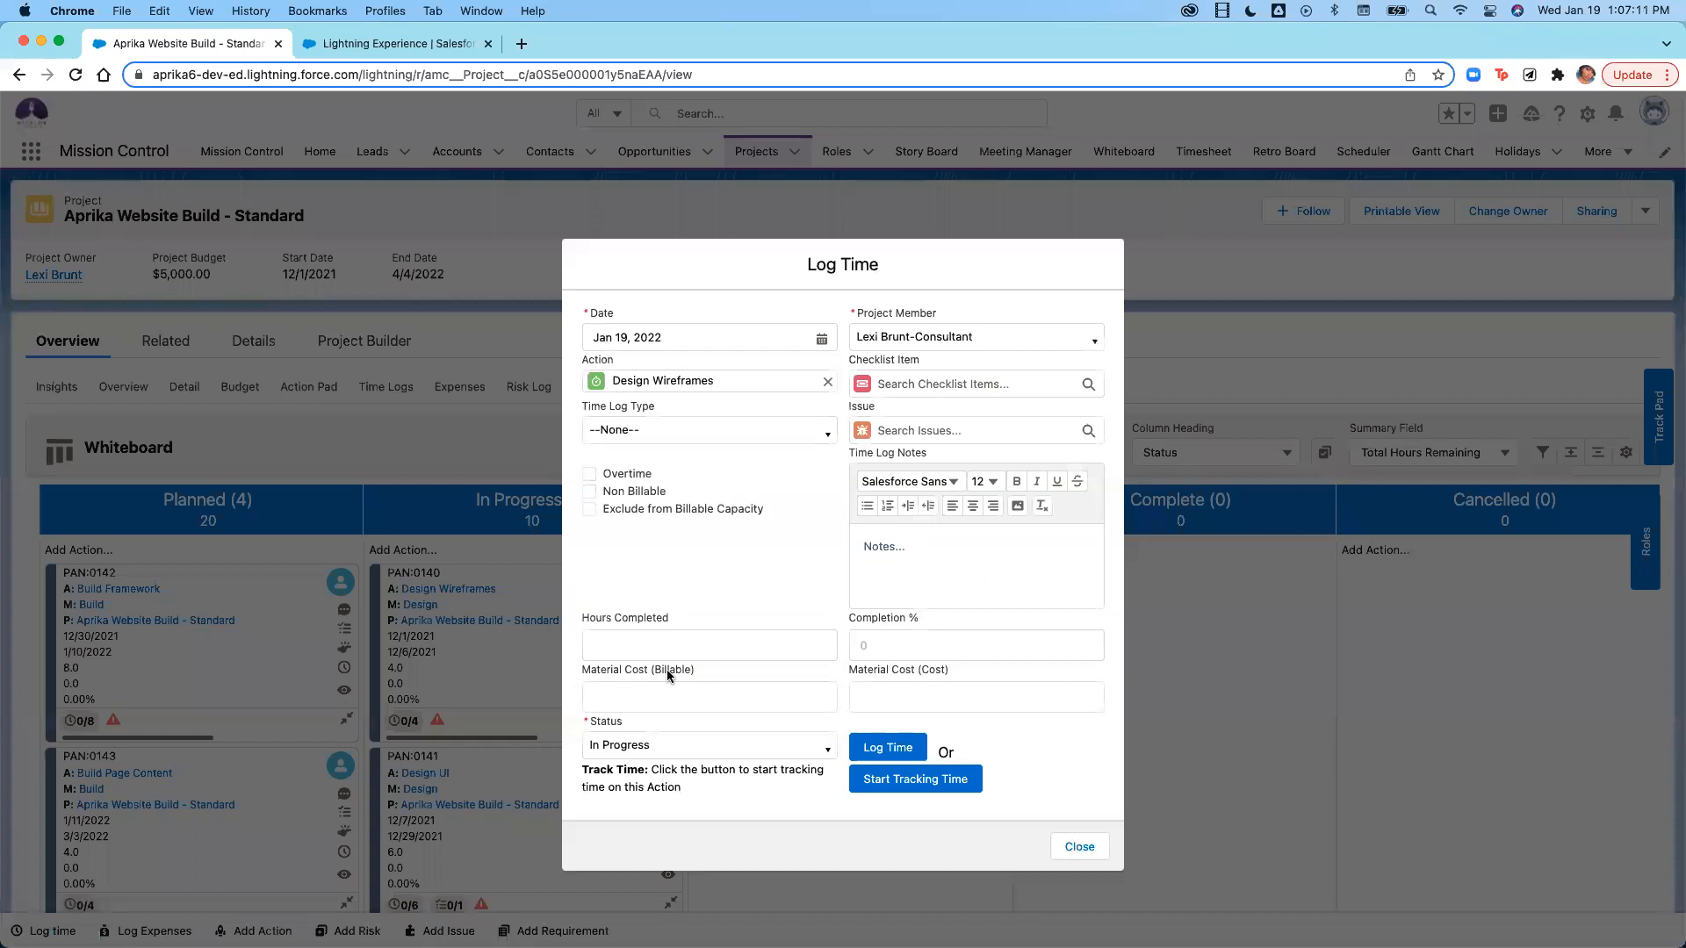
{"action": "left_click", "coordinate": [681, 645]}
{"action": "type", "text": "1"}
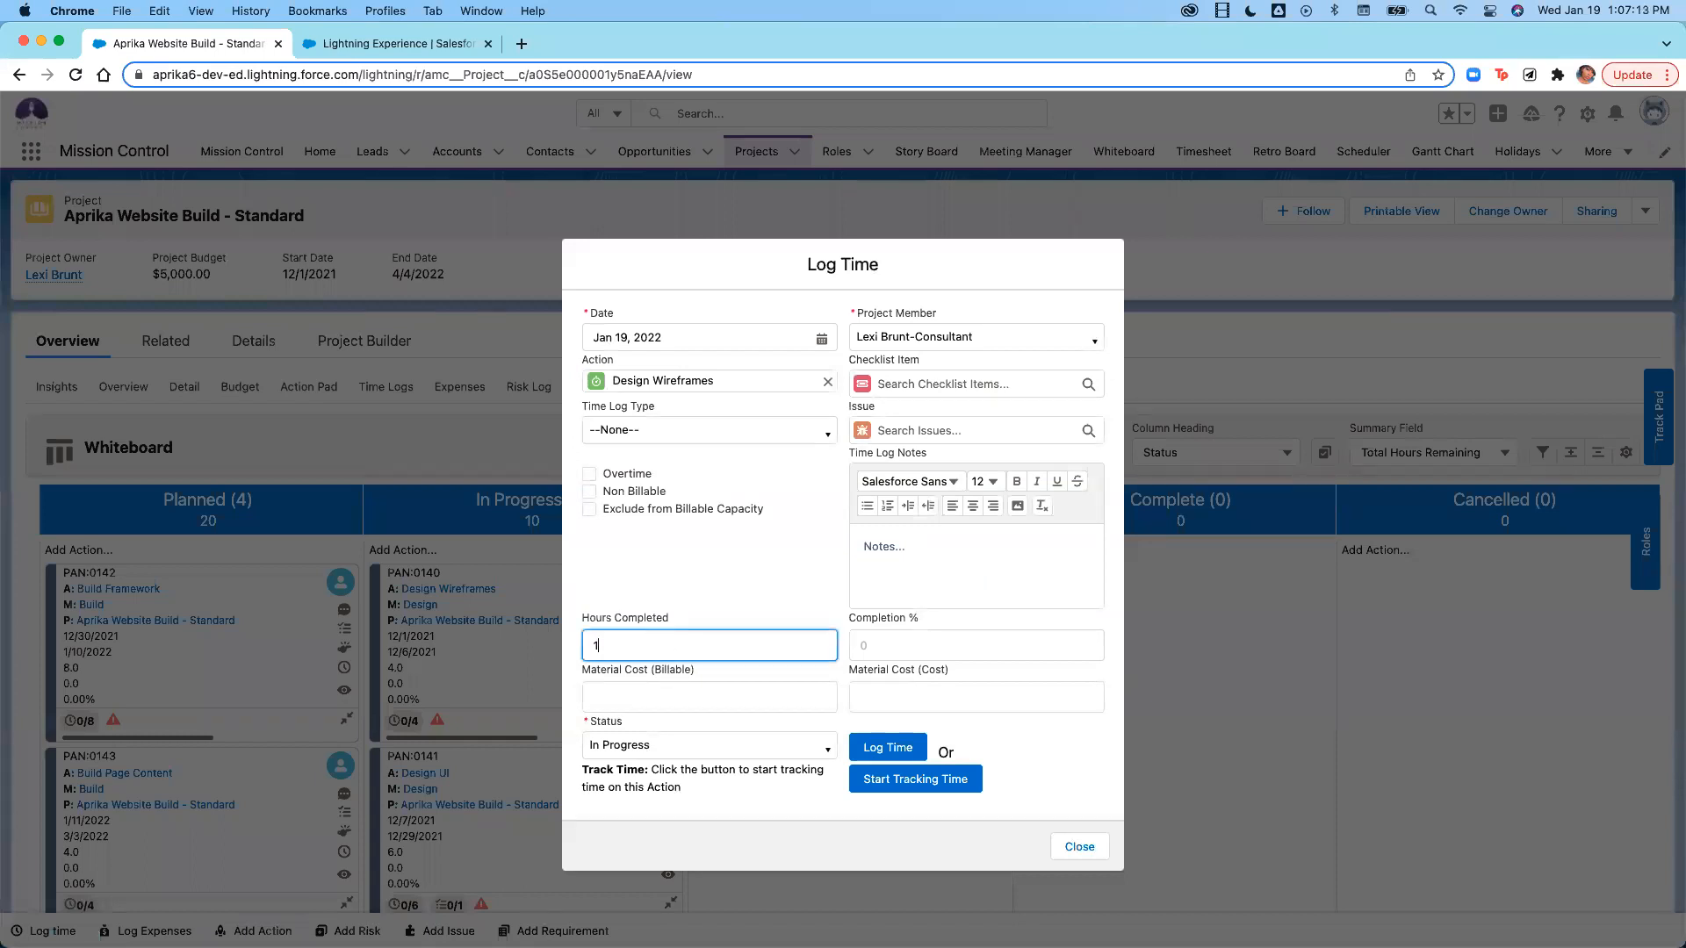
{"action": "left_click", "coordinate": [966, 388]}
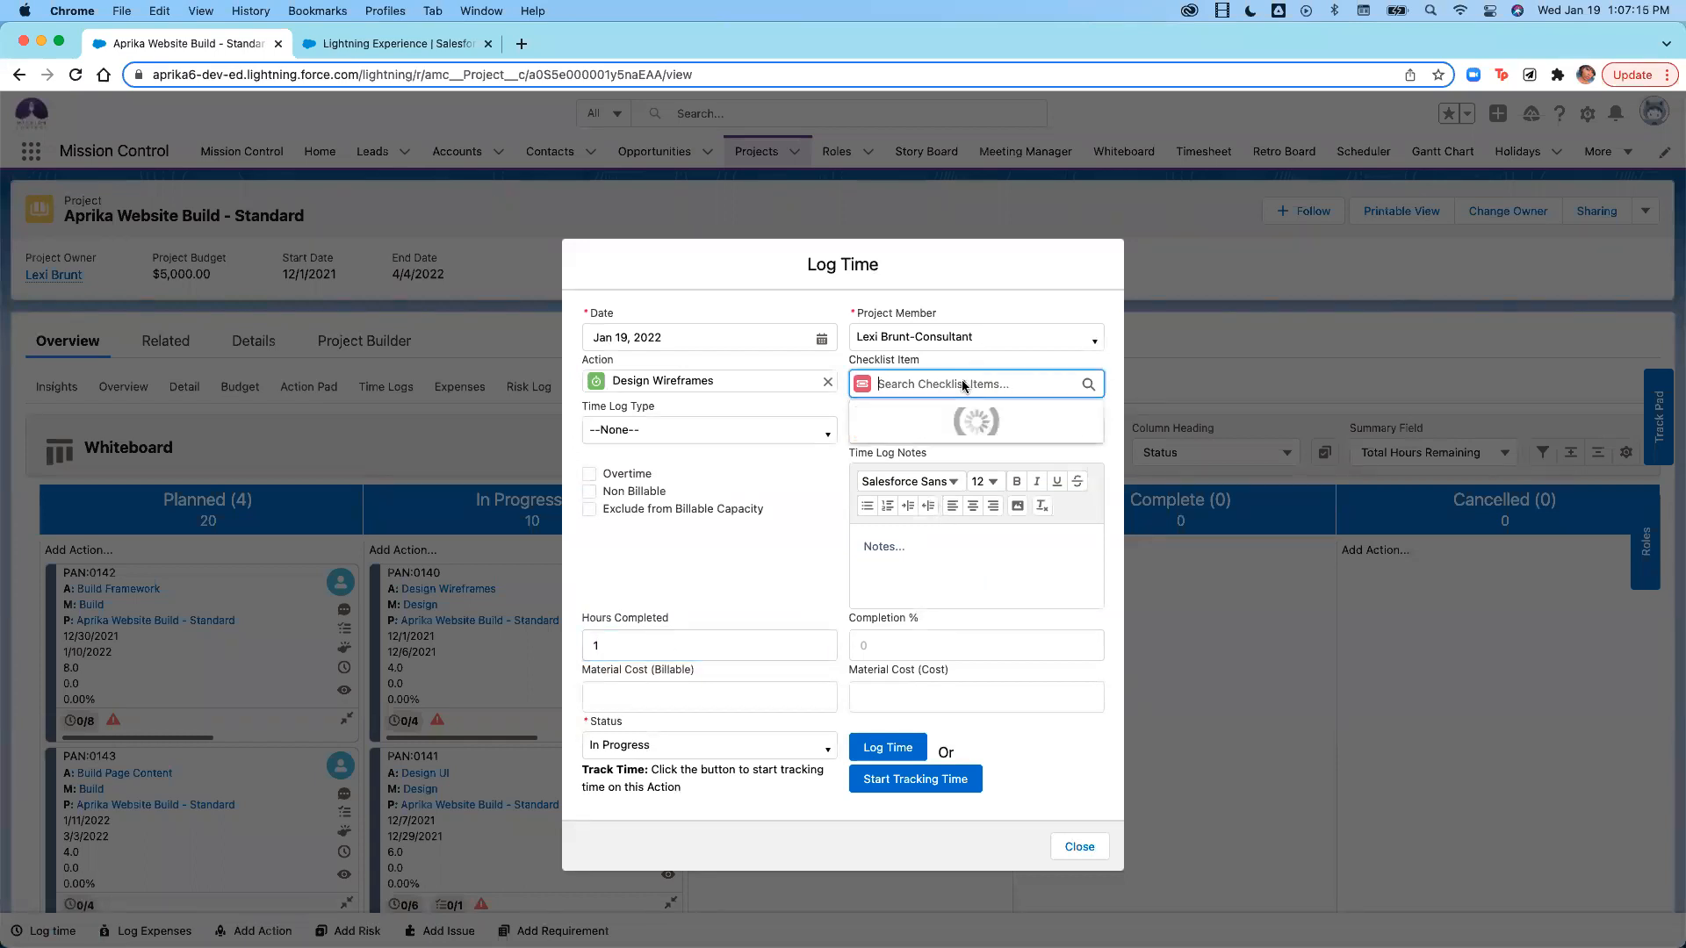
{"action": "left_click", "coordinate": [779, 536]}
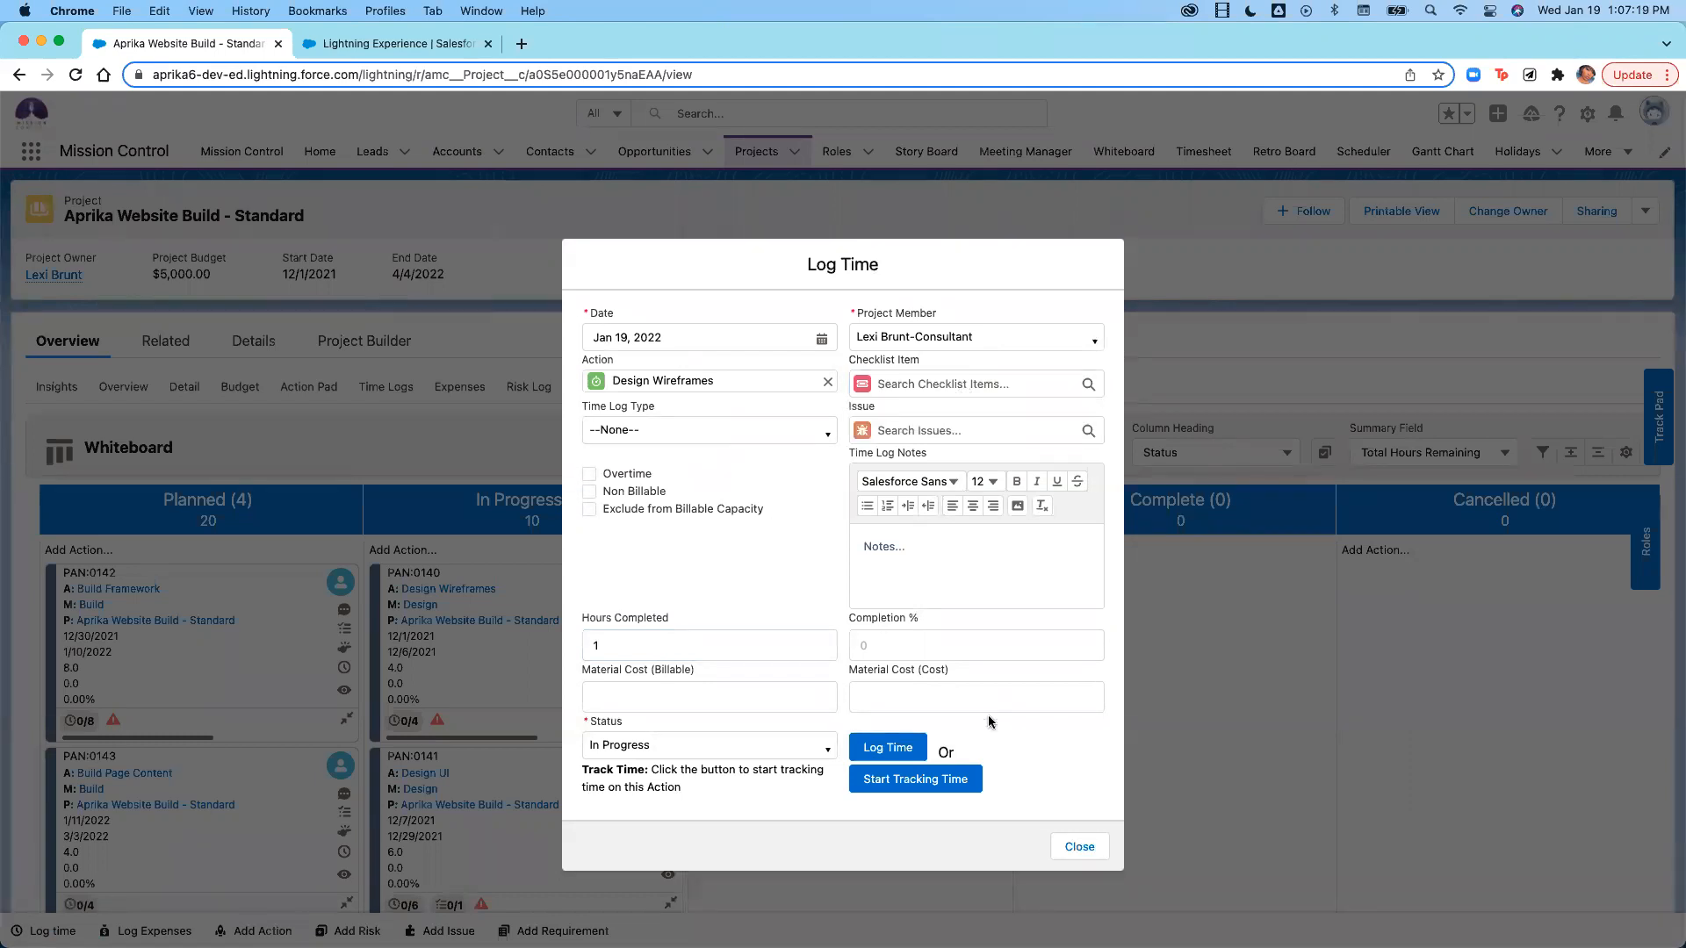
{"action": "left_click", "coordinate": [914, 750]}
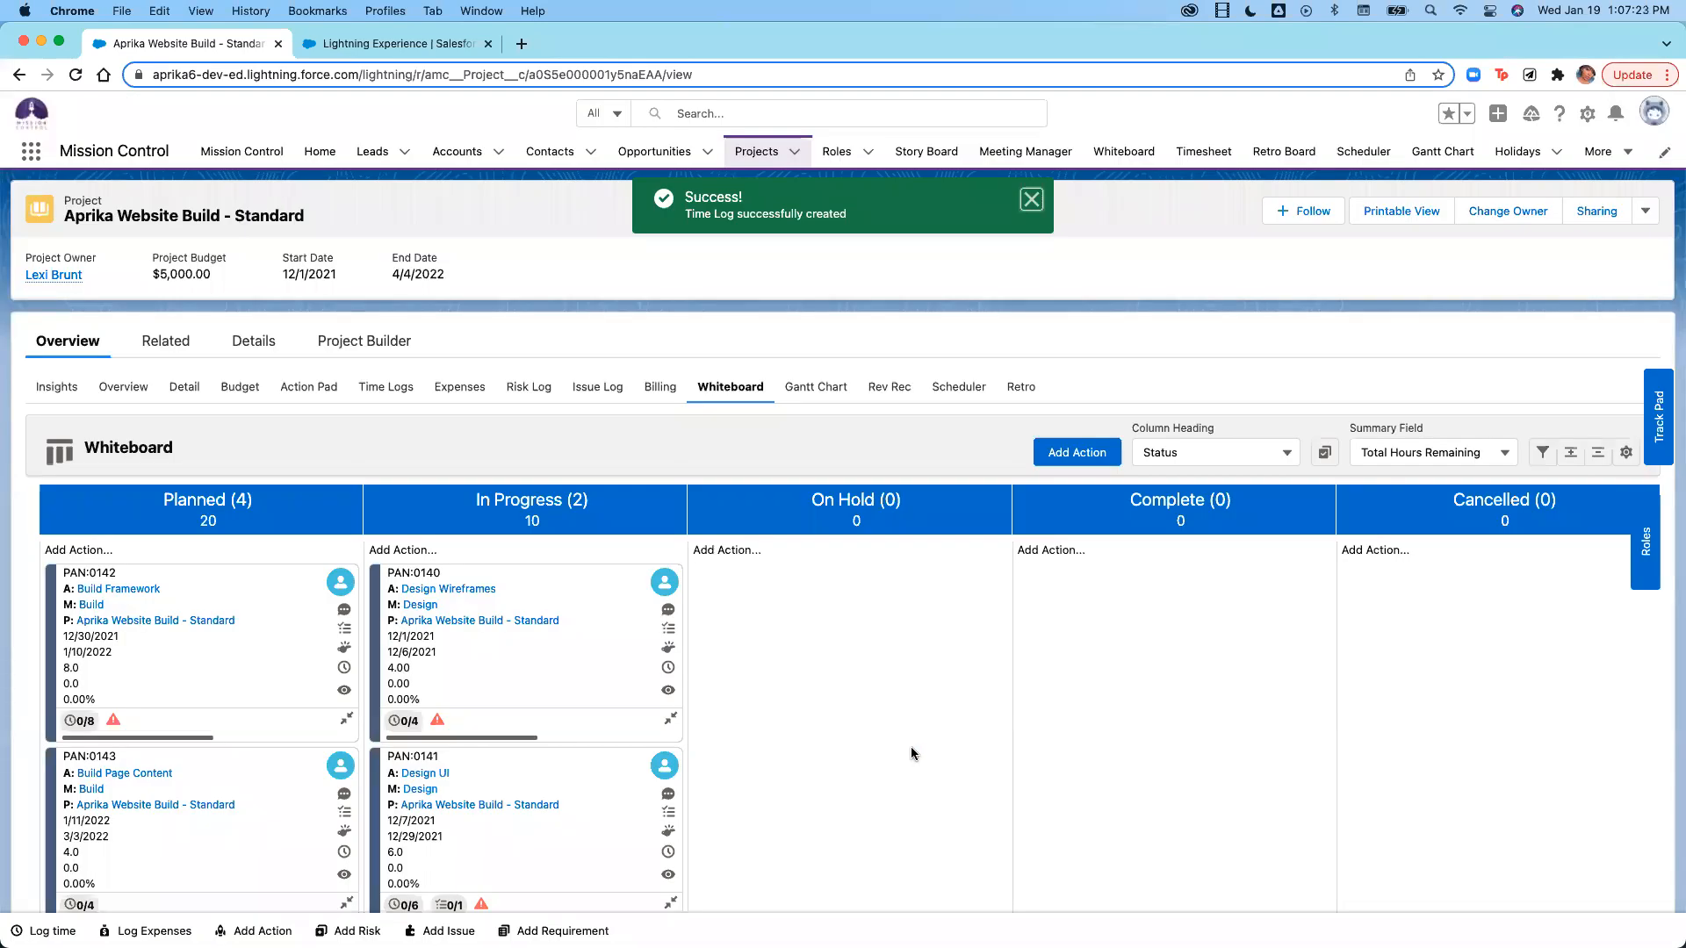
Review the project's Time Logs timeline for the entries on the Design Wireframes action.
{"action": "left_click", "coordinate": [418, 388]}
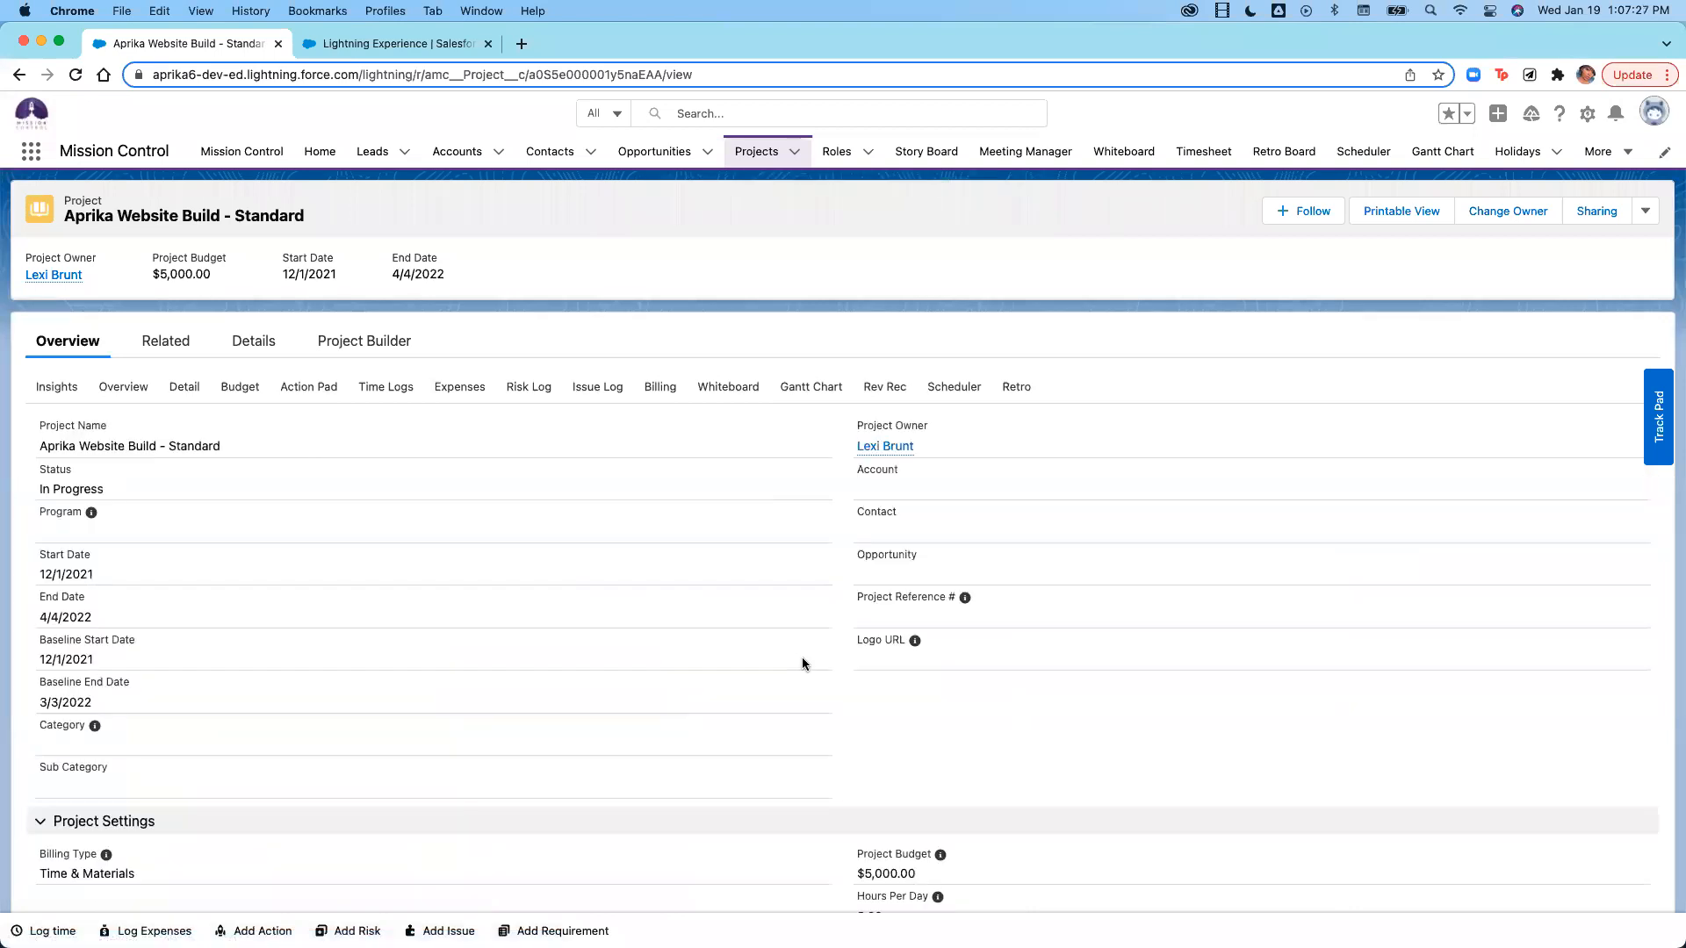
{"action": "left_click", "coordinate": [370, 392]}
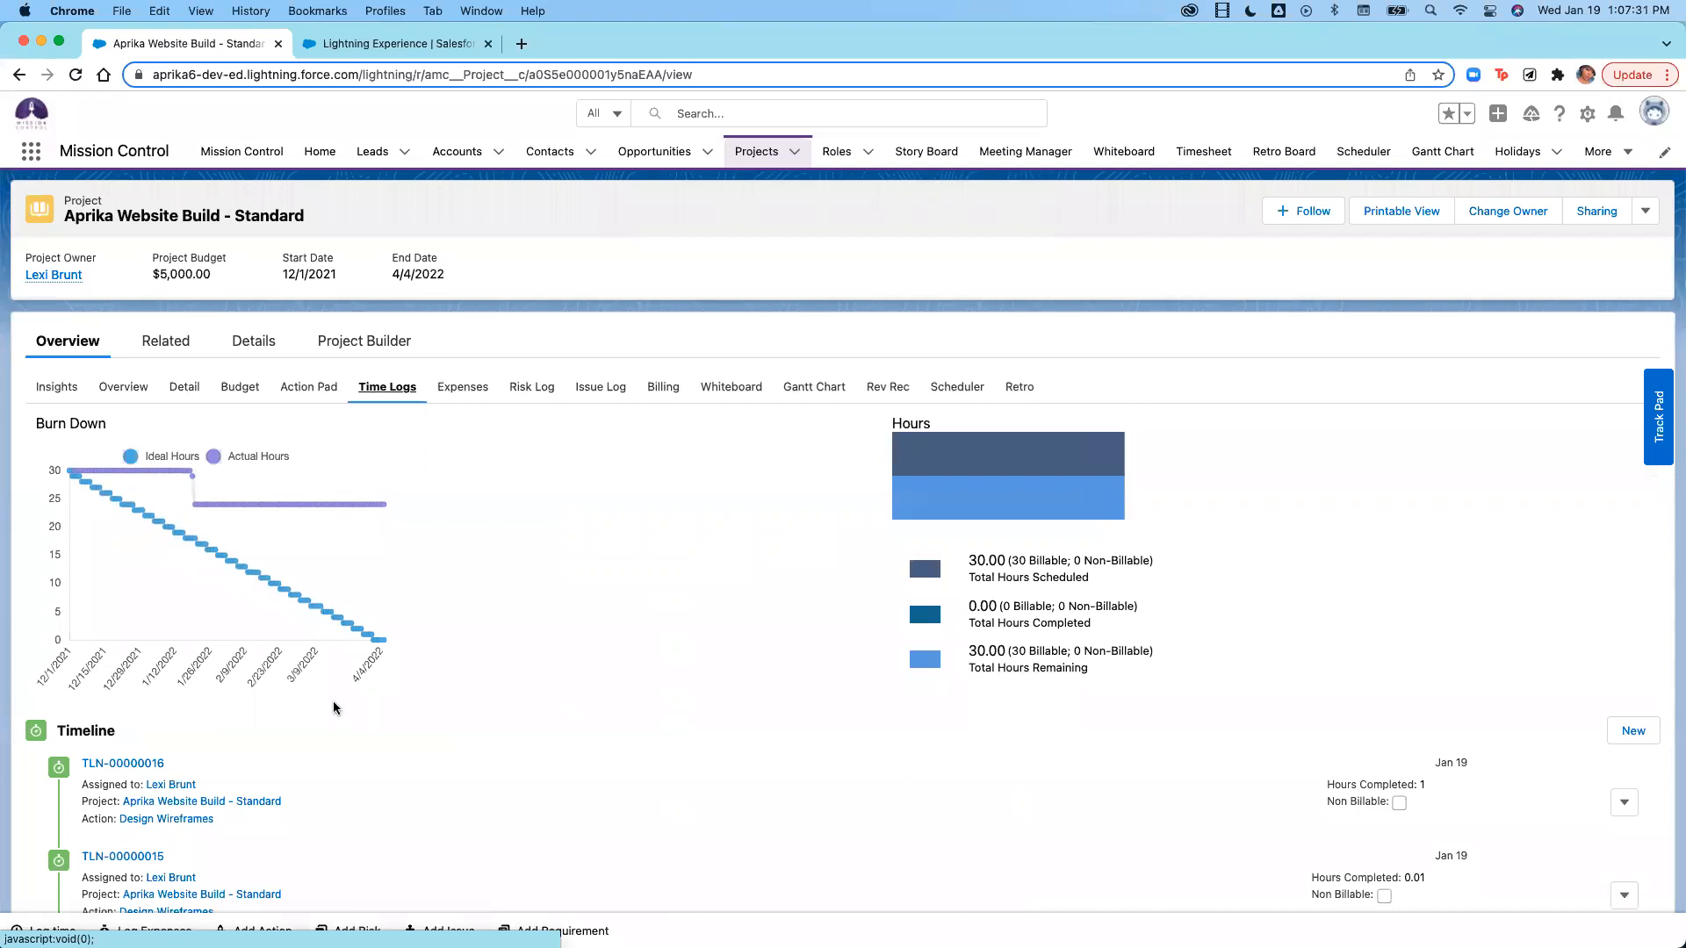
{"action": "scroll", "coordinate": [333, 701], "scroll_direction": "down", "scroll_amount": 1}
{"action": "scroll", "coordinate": [334, 708], "scroll_direction": "down", "scroll_amount": 5}
{"action": "scroll", "coordinate": [333, 708], "scroll_direction": "up", "scroll_amount": 4}
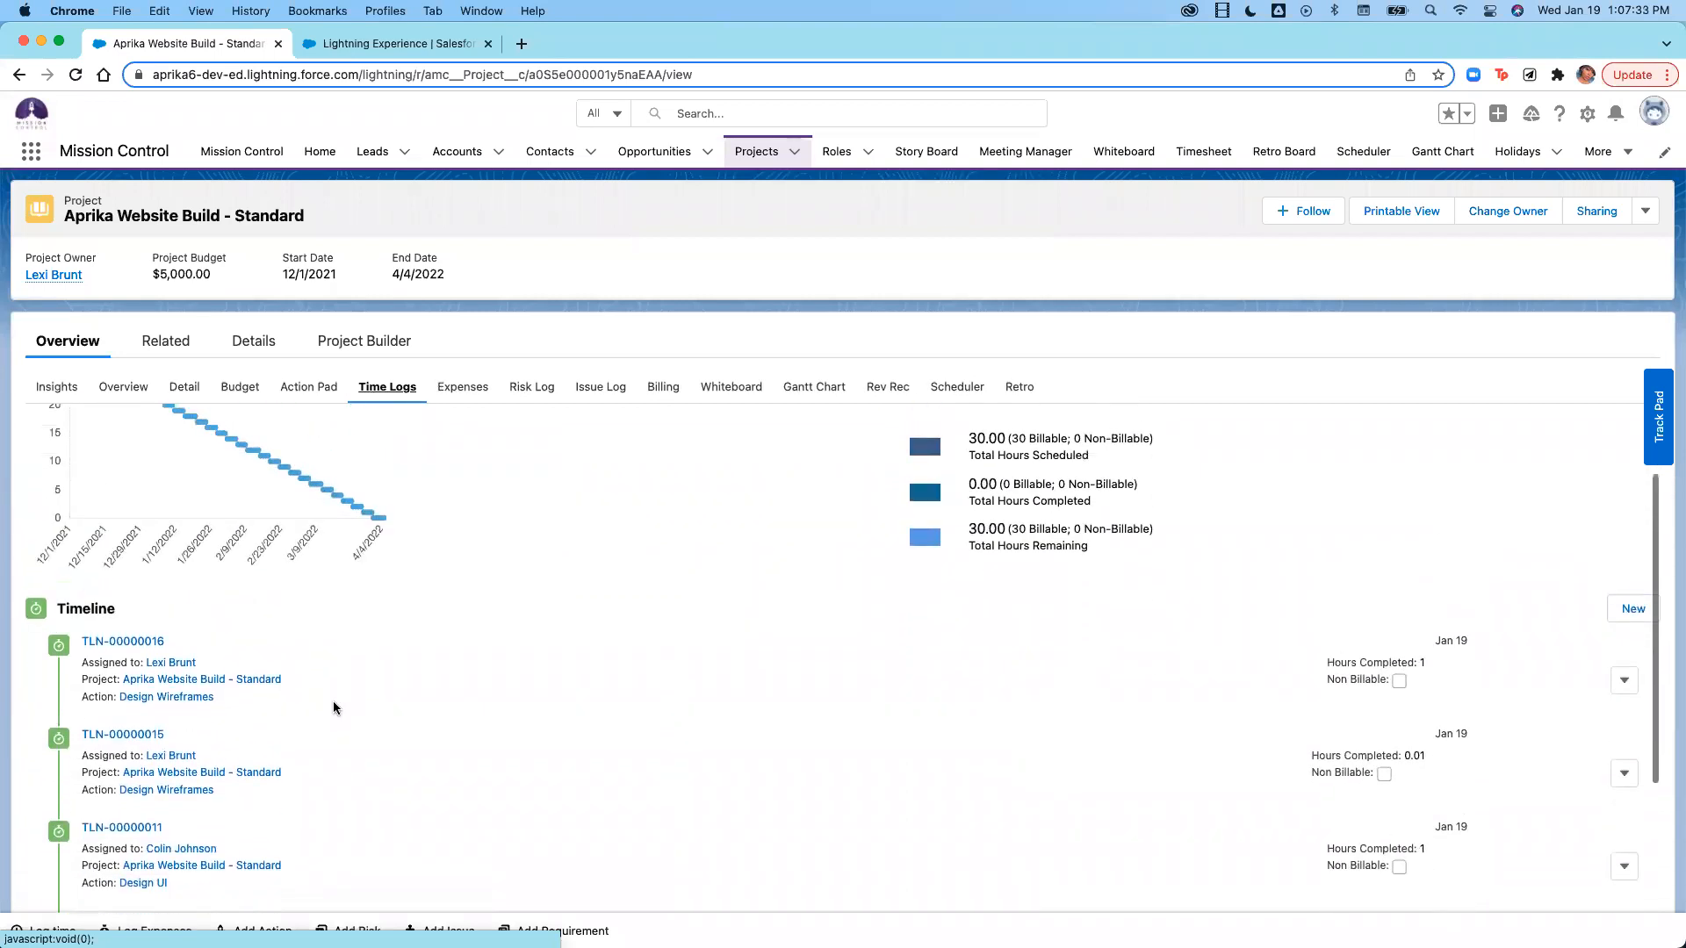
{"action": "scroll", "coordinate": [334, 708], "scroll_direction": "down", "scroll_amount": 1}
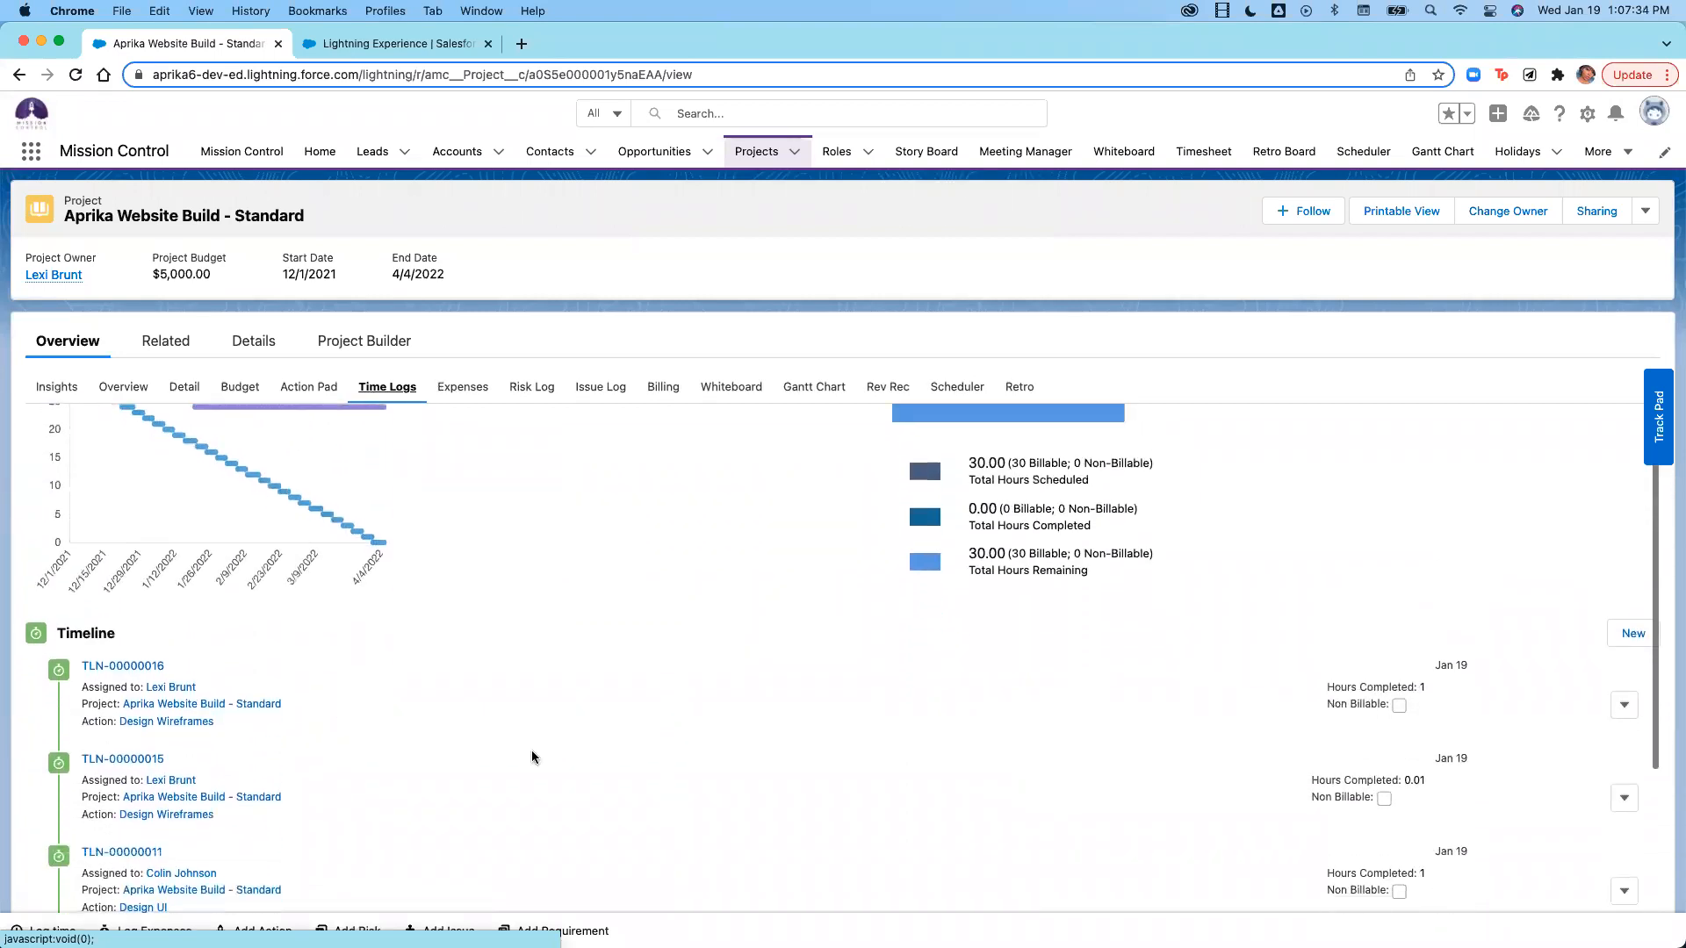
Examine the fields of a new time log, including hours, costs, approval and billing event information, and close it without saving.
{"action": "left_click", "coordinate": [1627, 632]}
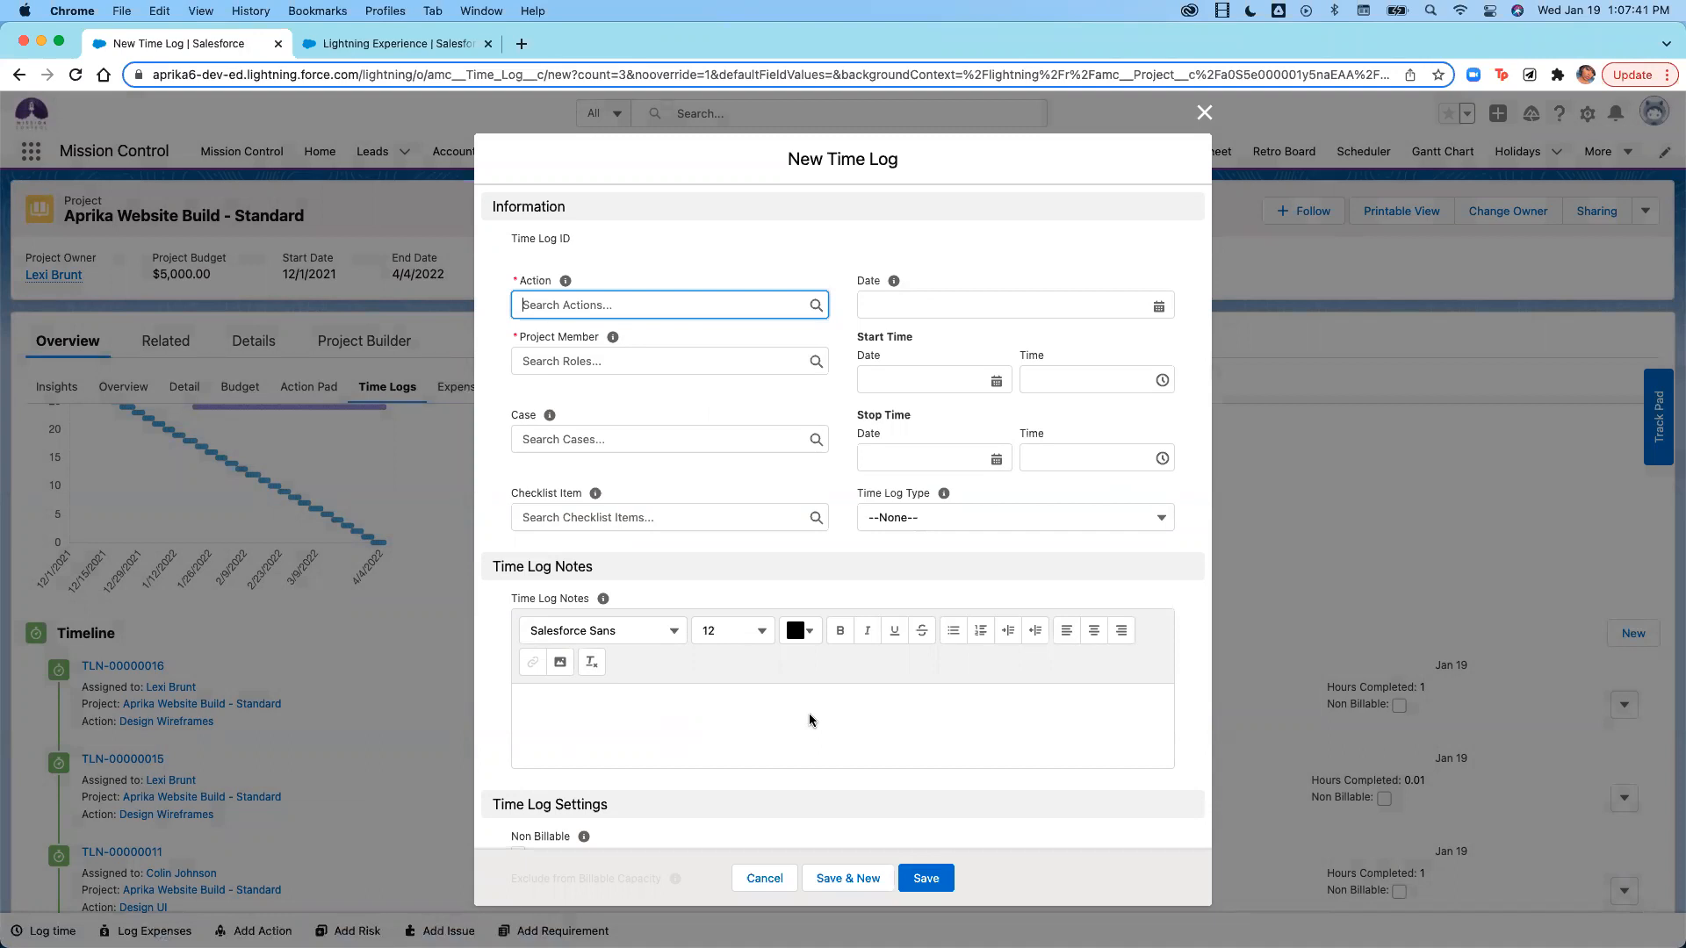
{"action": "scroll", "coordinate": [808, 713], "scroll_direction": "down", "scroll_amount": 5}
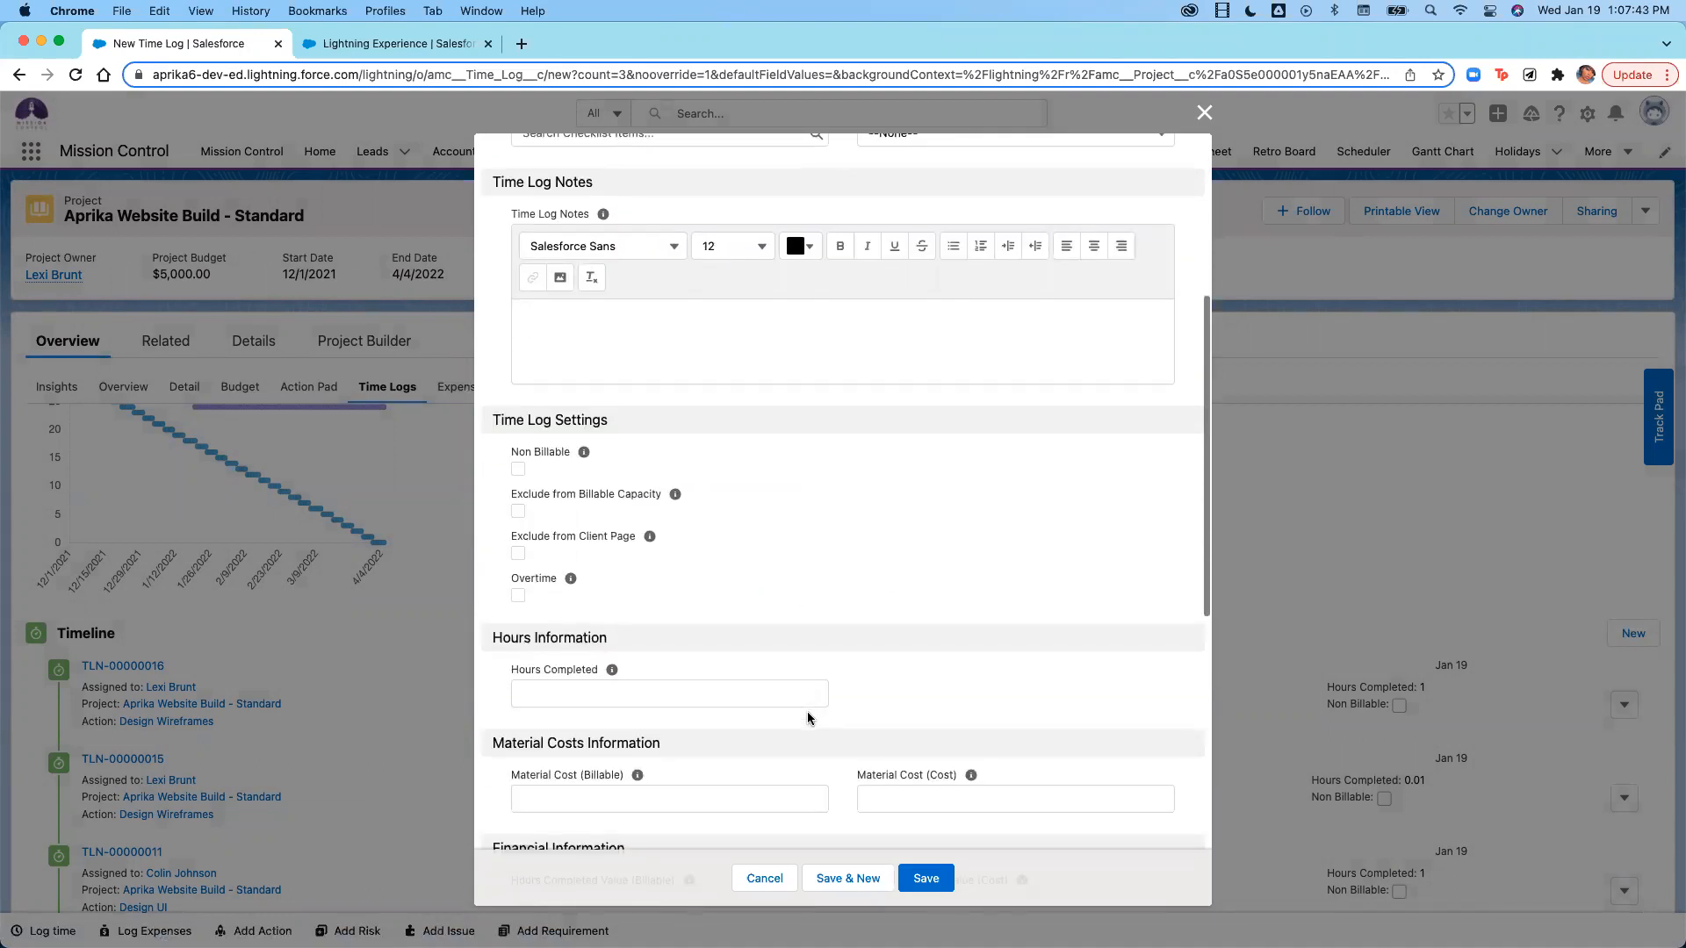
{"action": "scroll", "coordinate": [808, 718], "scroll_direction": "down", "scroll_amount": 7}
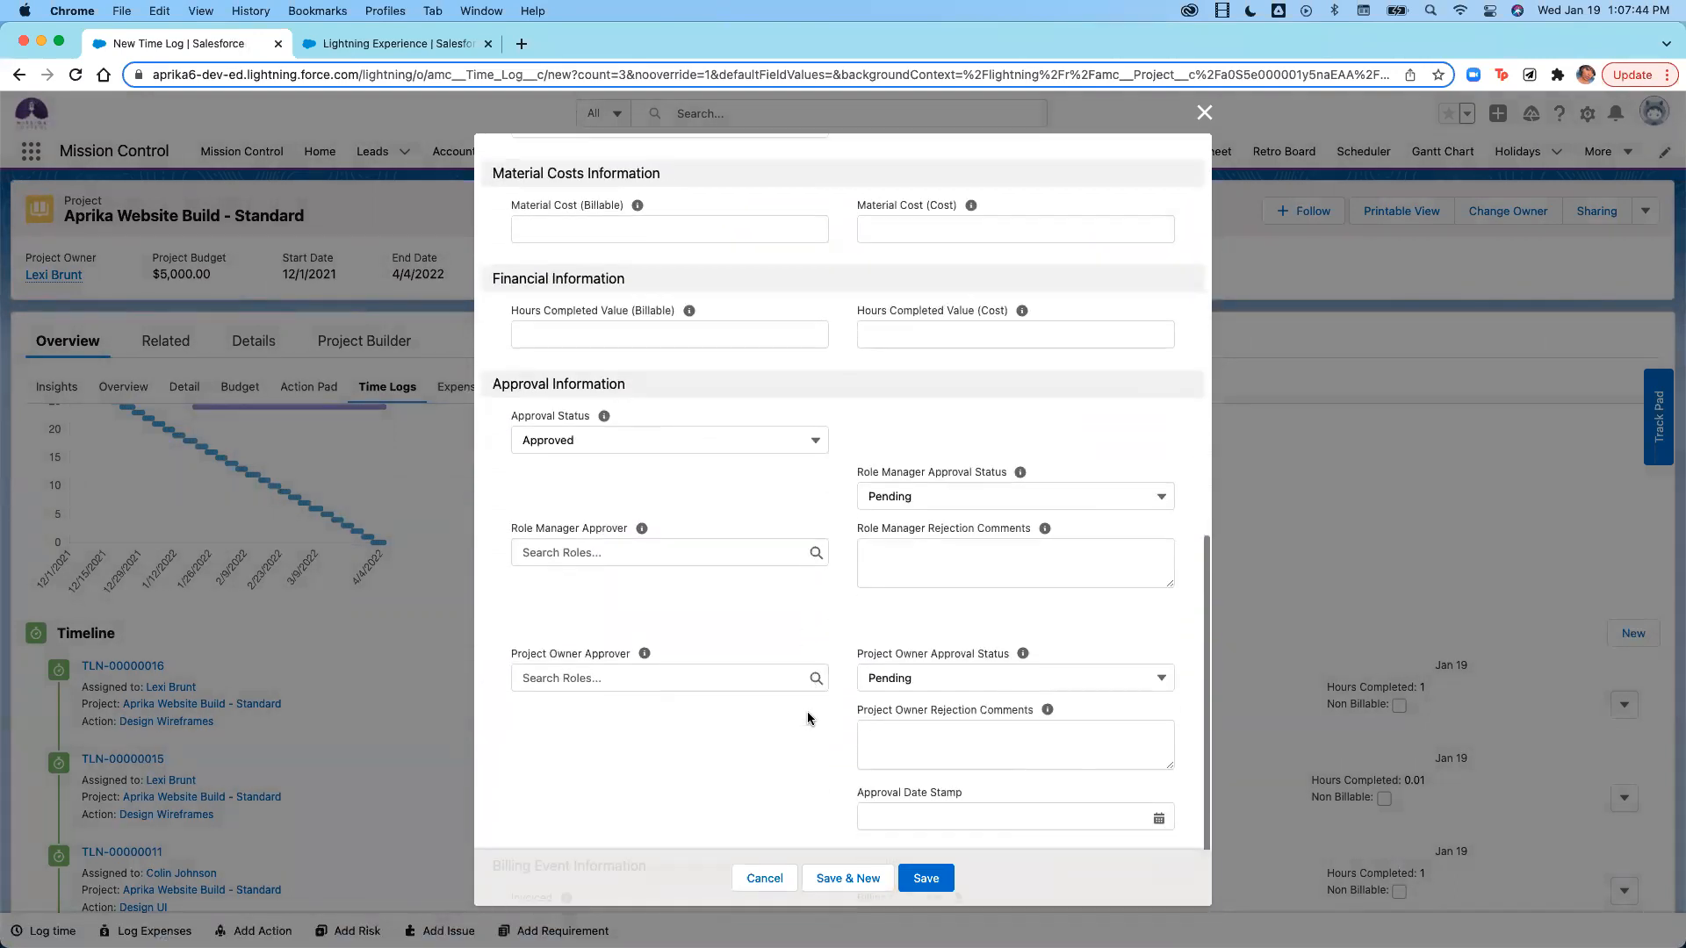
{"action": "scroll", "coordinate": [808, 718], "scroll_direction": "down", "scroll_amount": 2}
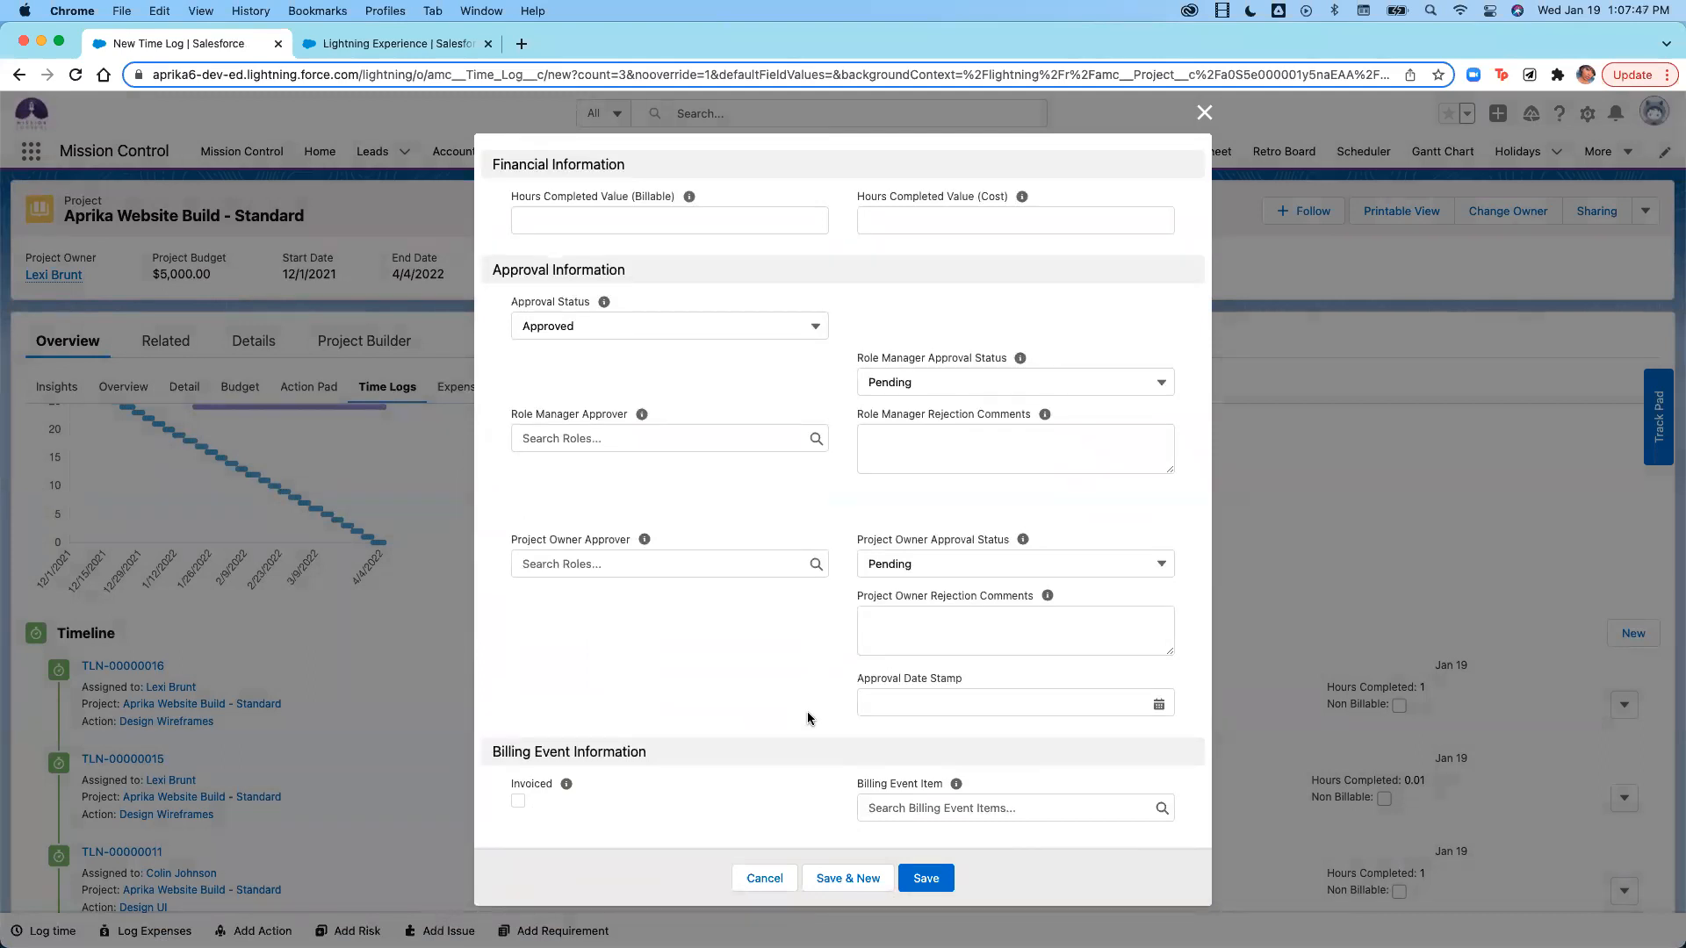
{"action": "scroll", "coordinate": [857, 373], "scroll_direction": "up", "scroll_amount": 10}
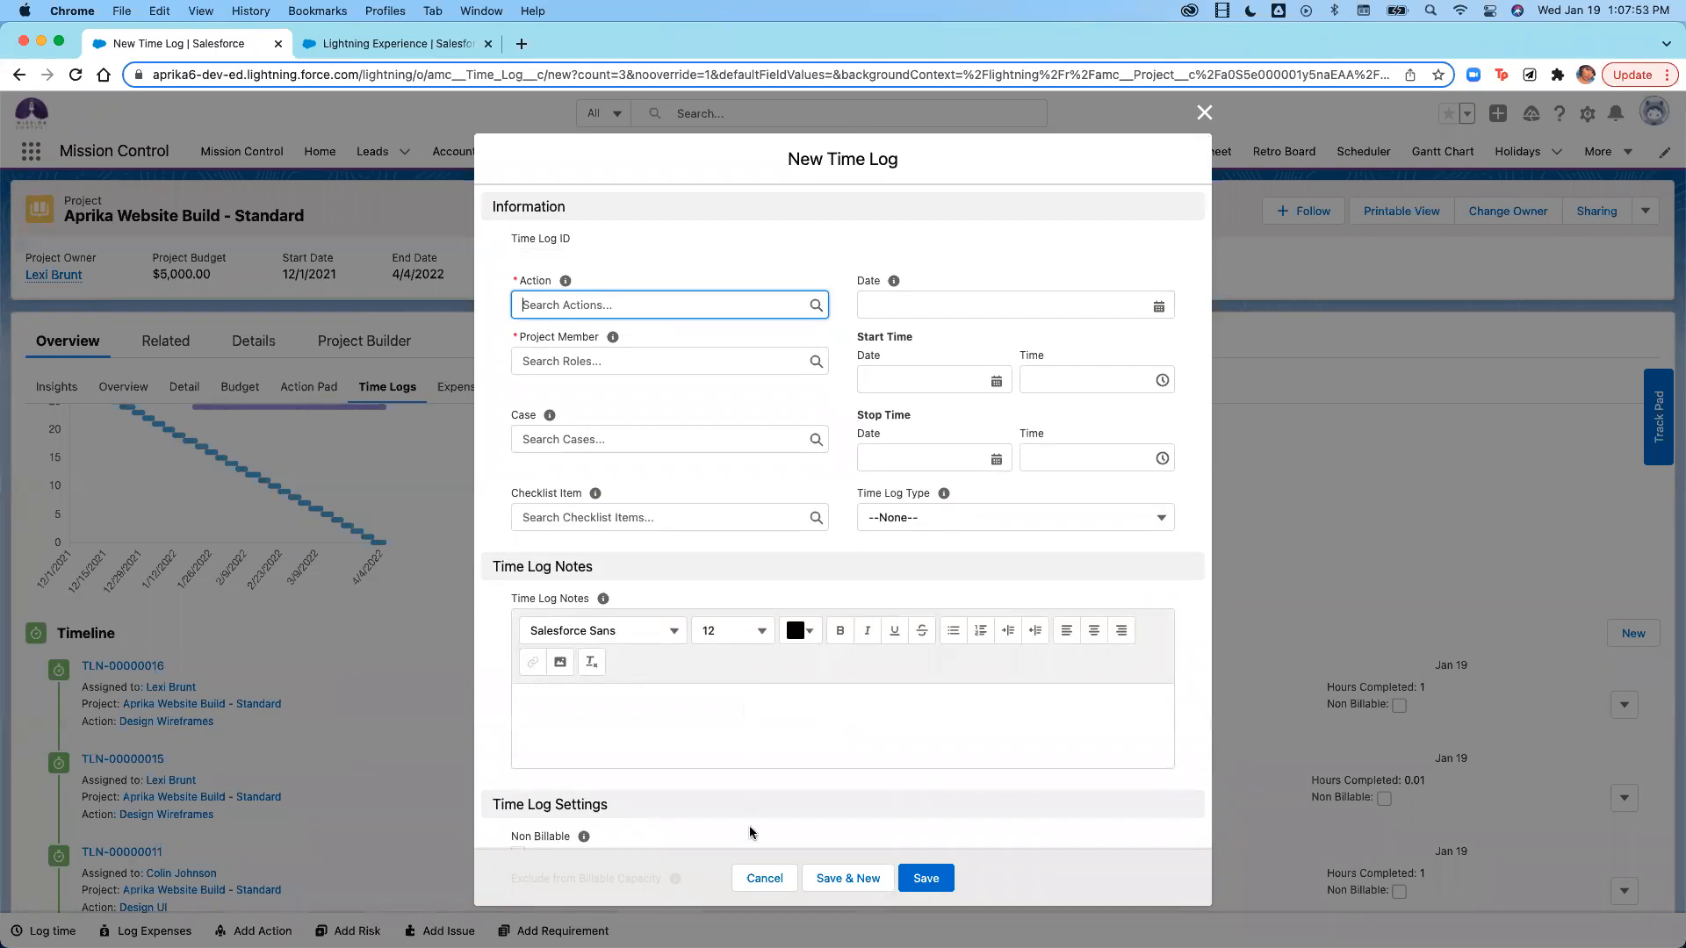
{"action": "scroll", "coordinate": [778, 782], "scroll_direction": "down", "scroll_amount": 5}
{"action": "scroll", "coordinate": [779, 781], "scroll_direction": "down", "scroll_amount": 5}
{"action": "scroll", "coordinate": [778, 782], "scroll_direction": "down", "scroll_amount": 5}
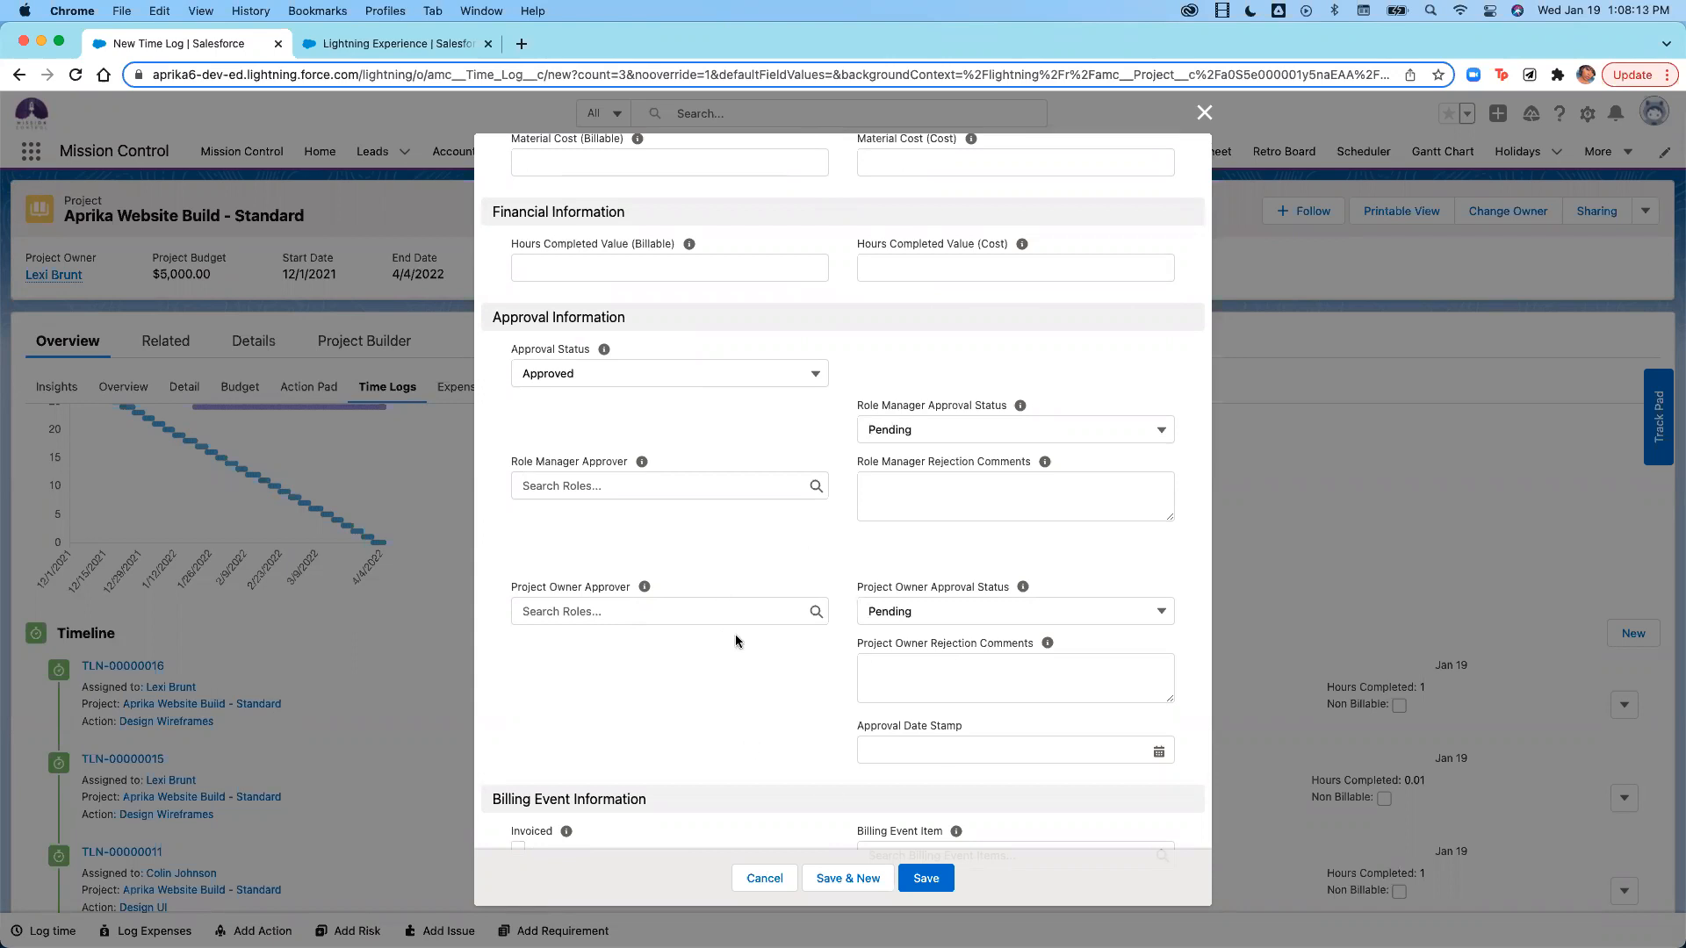
{"action": "left_click", "coordinate": [1204, 113]}
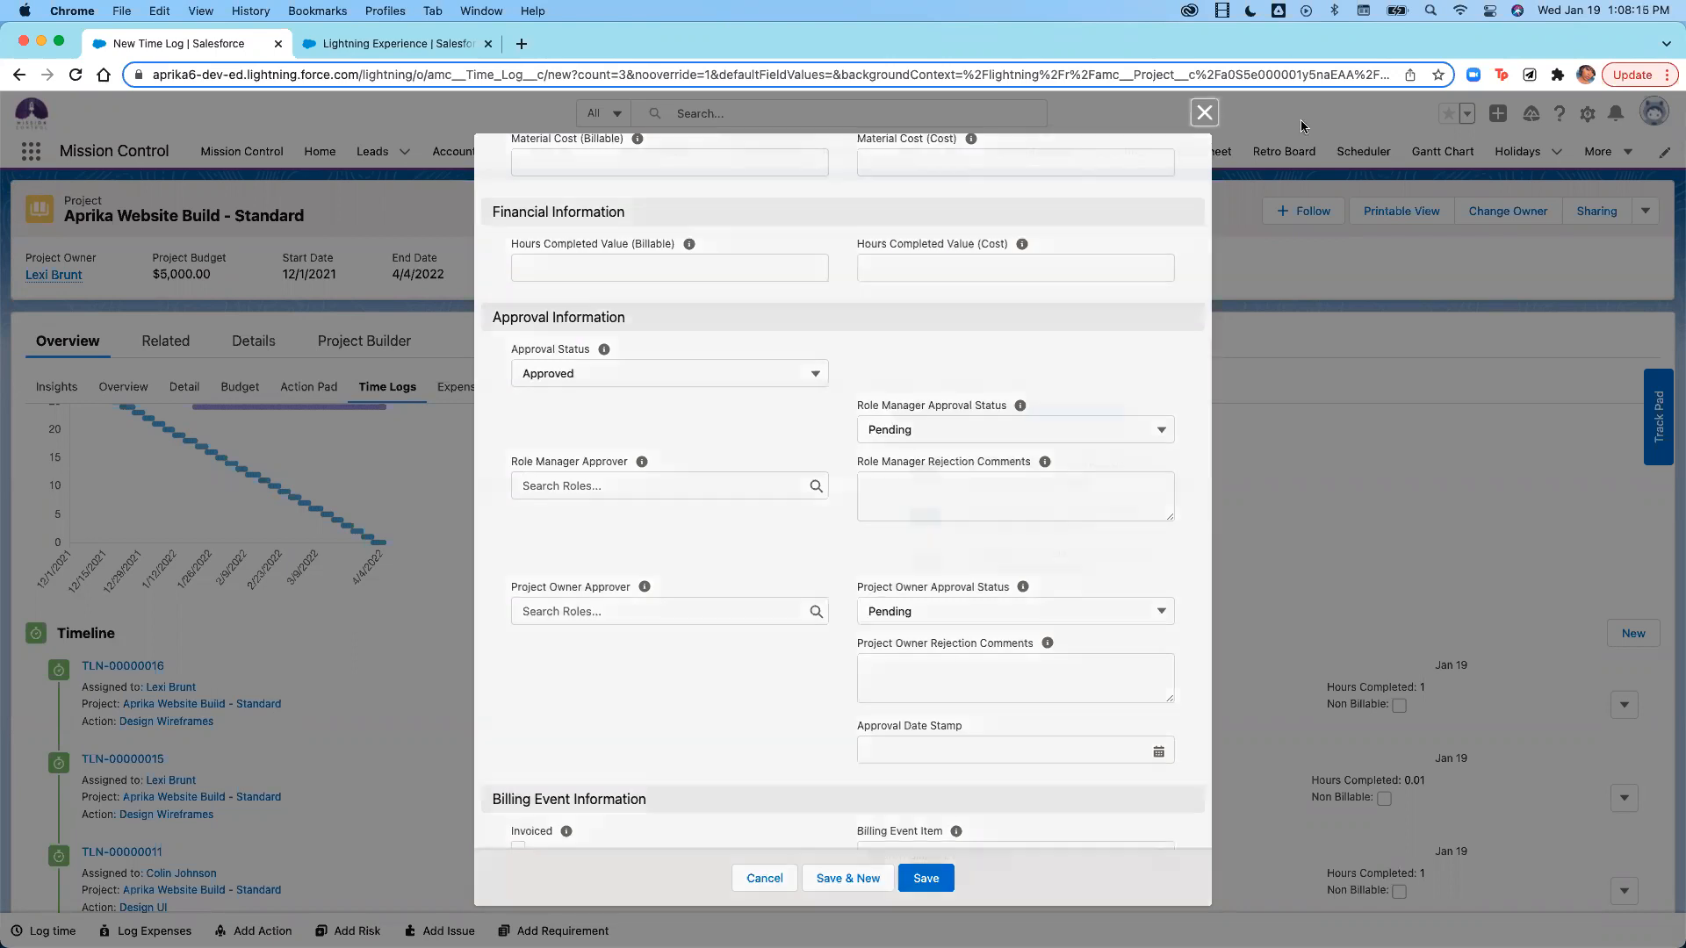
Review the timesheet approval requirements and project owner in the project's edit form, and leave it without saving.
{"action": "left_click", "coordinate": [1639, 215]}
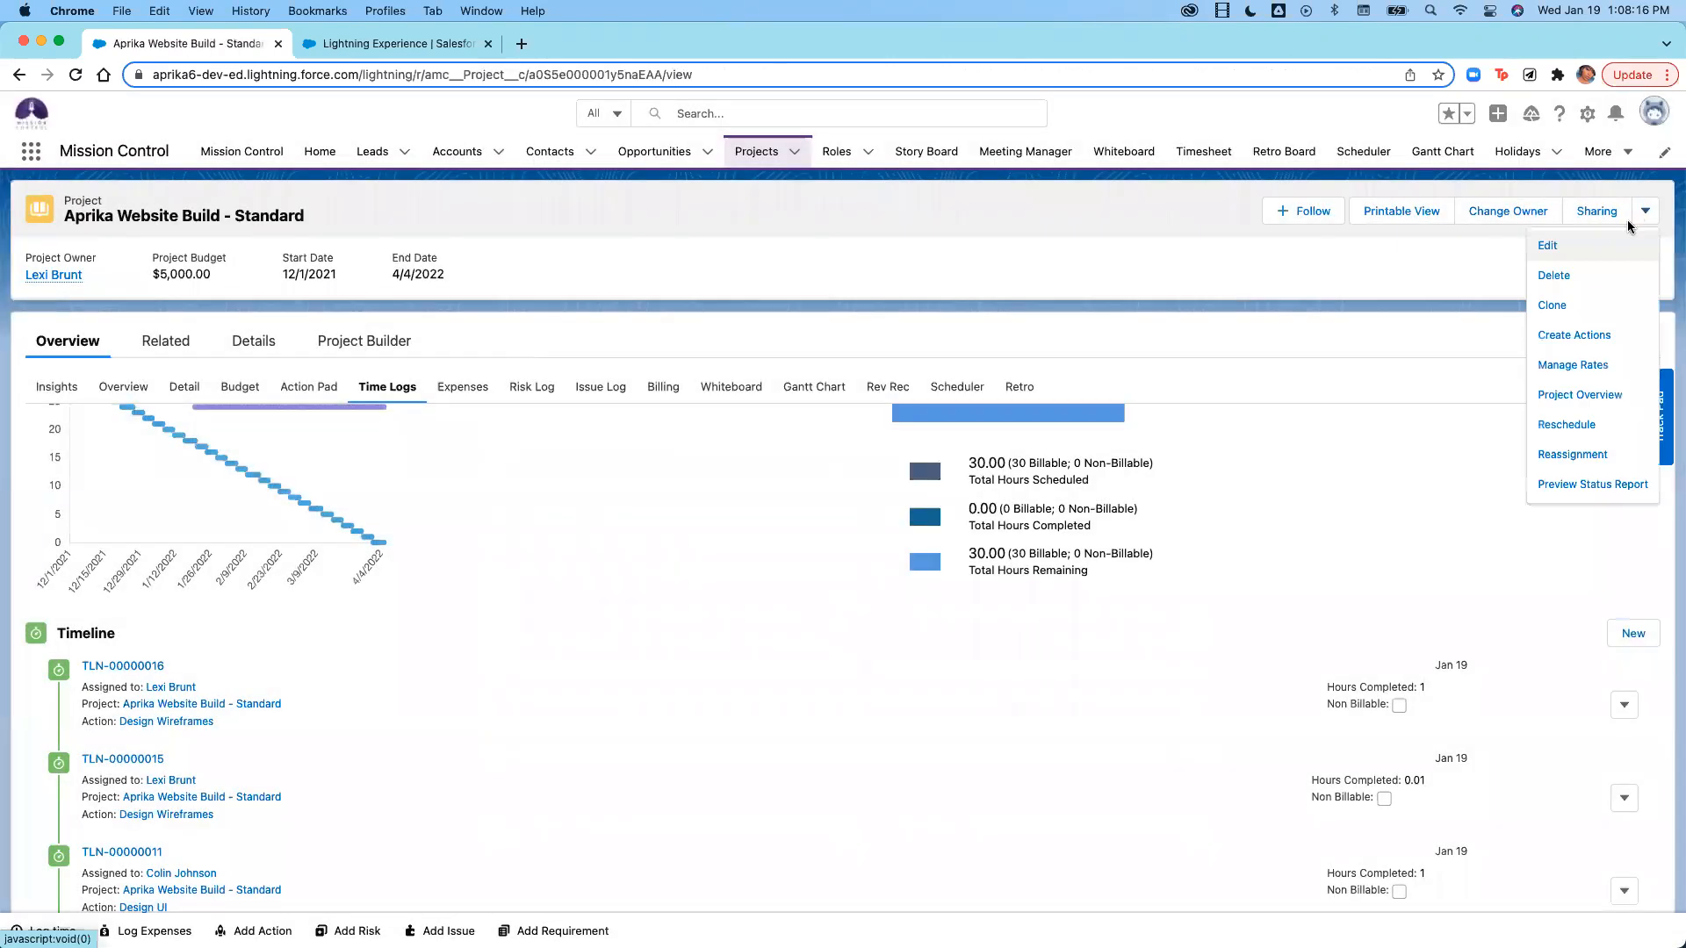
{"action": "left_click", "coordinate": [1570, 256]}
{"action": "scroll", "coordinate": [923, 641], "scroll_direction": "down", "scroll_amount": 10}
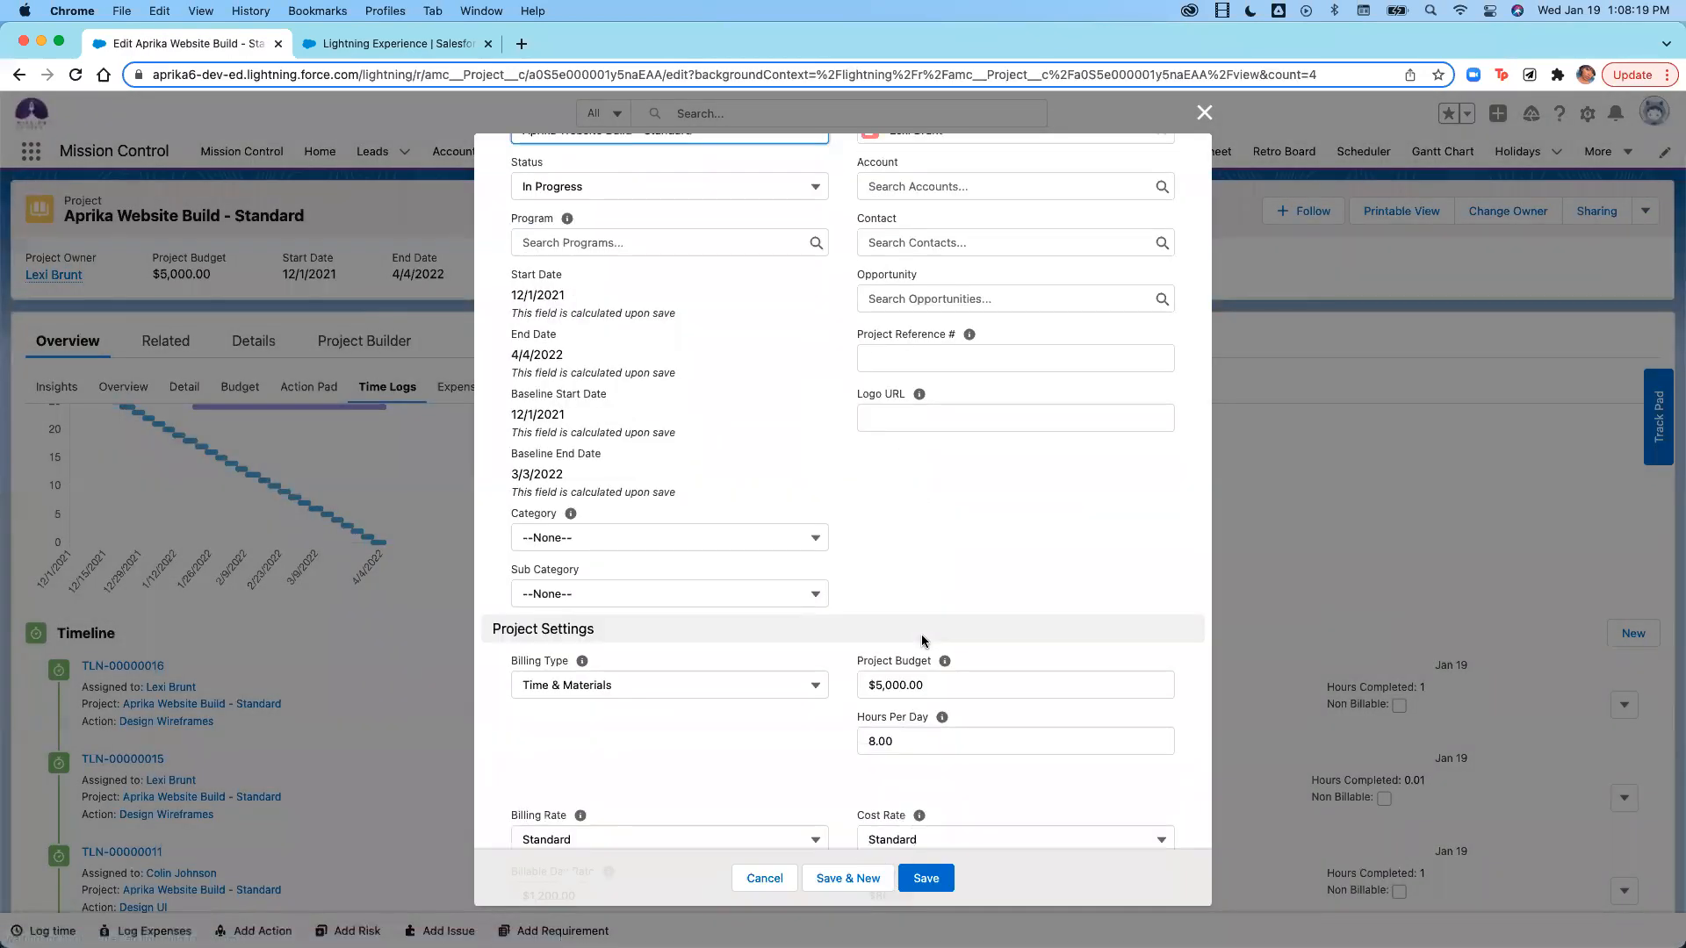
{"action": "scroll", "coordinate": [923, 641], "scroll_direction": "down", "scroll_amount": 3}
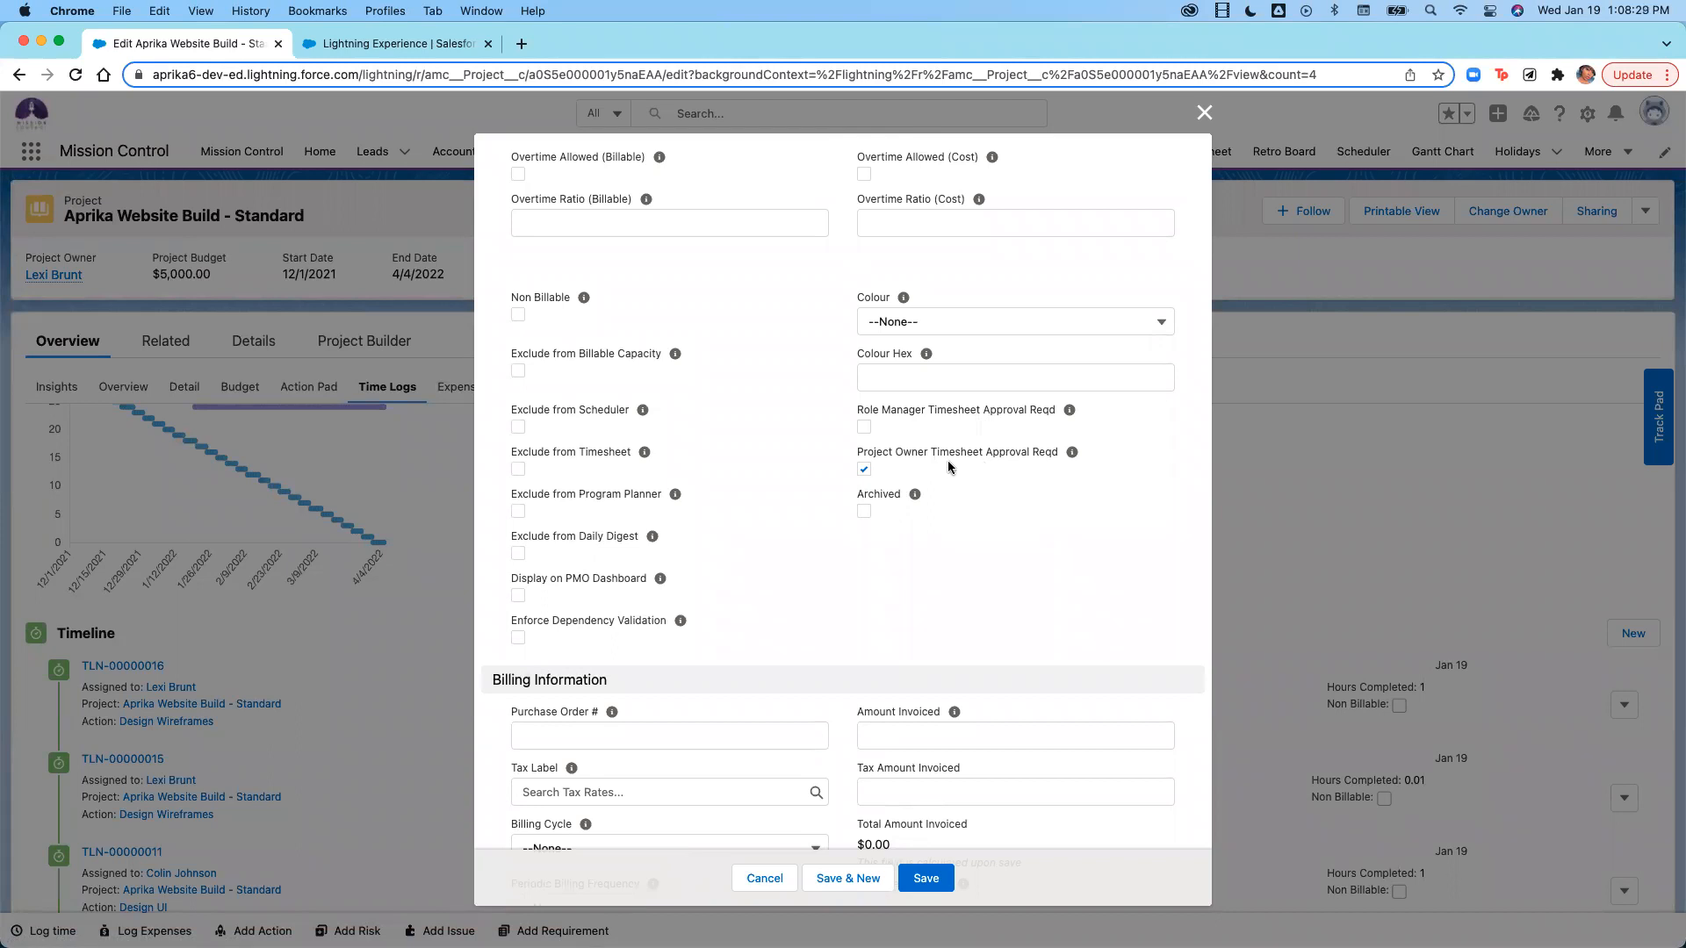
{"action": "scroll", "coordinate": [948, 462], "scroll_direction": "up", "scroll_amount": 10}
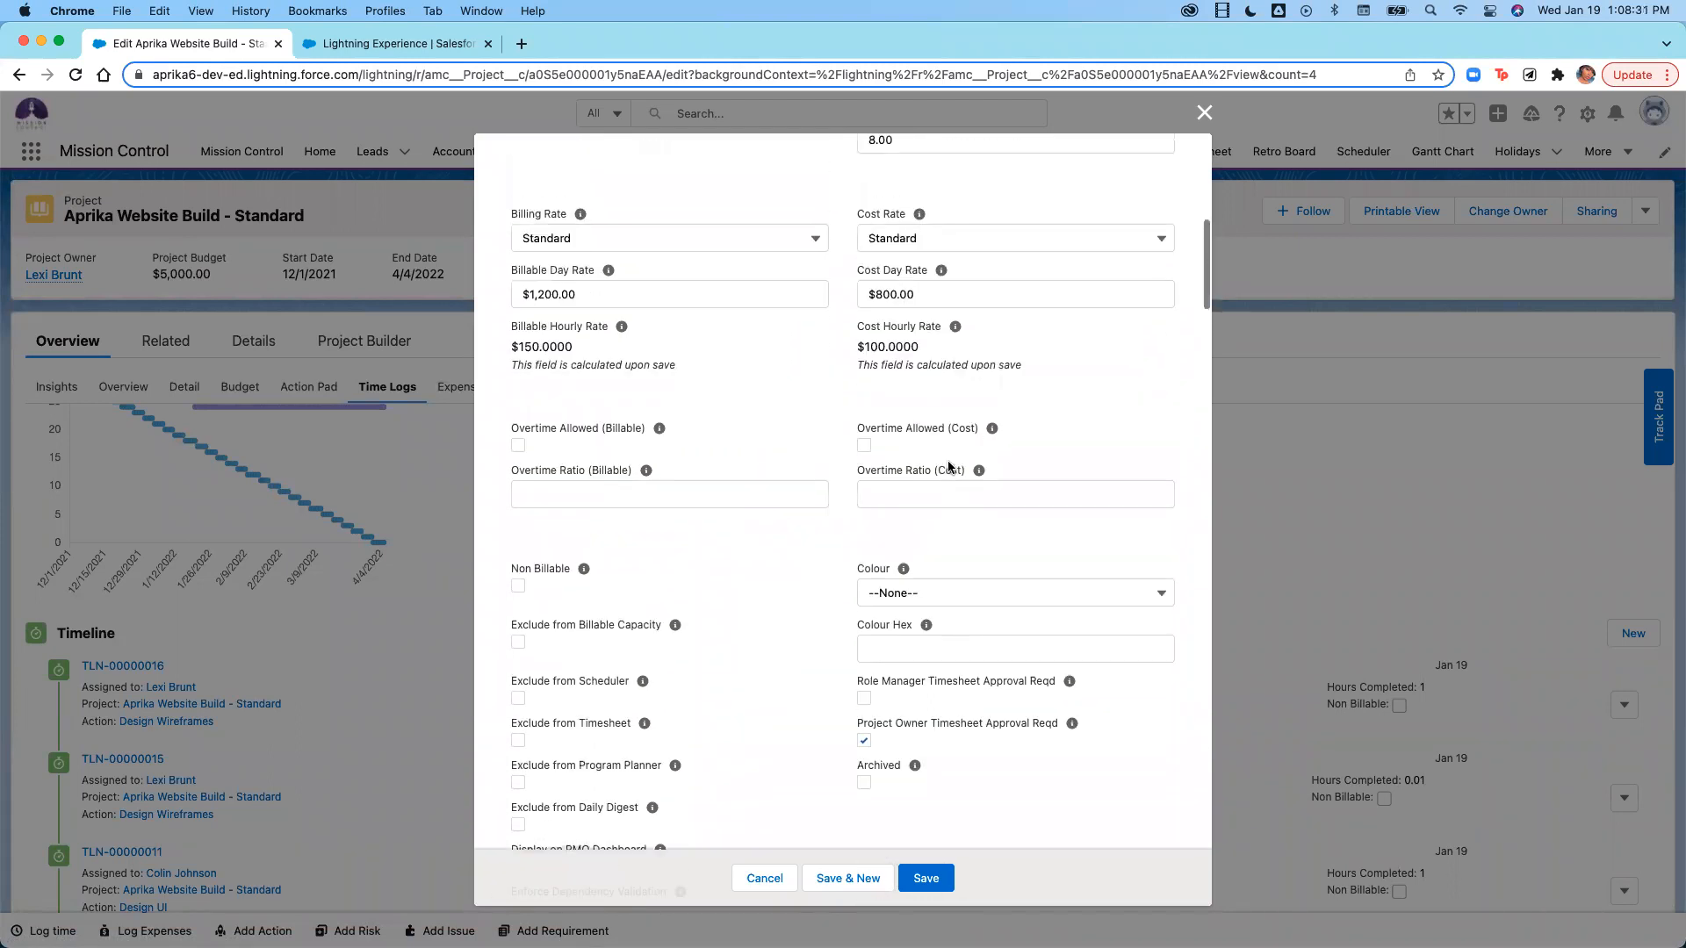
{"action": "scroll", "coordinate": [948, 465], "scroll_direction": "up", "scroll_amount": 5}
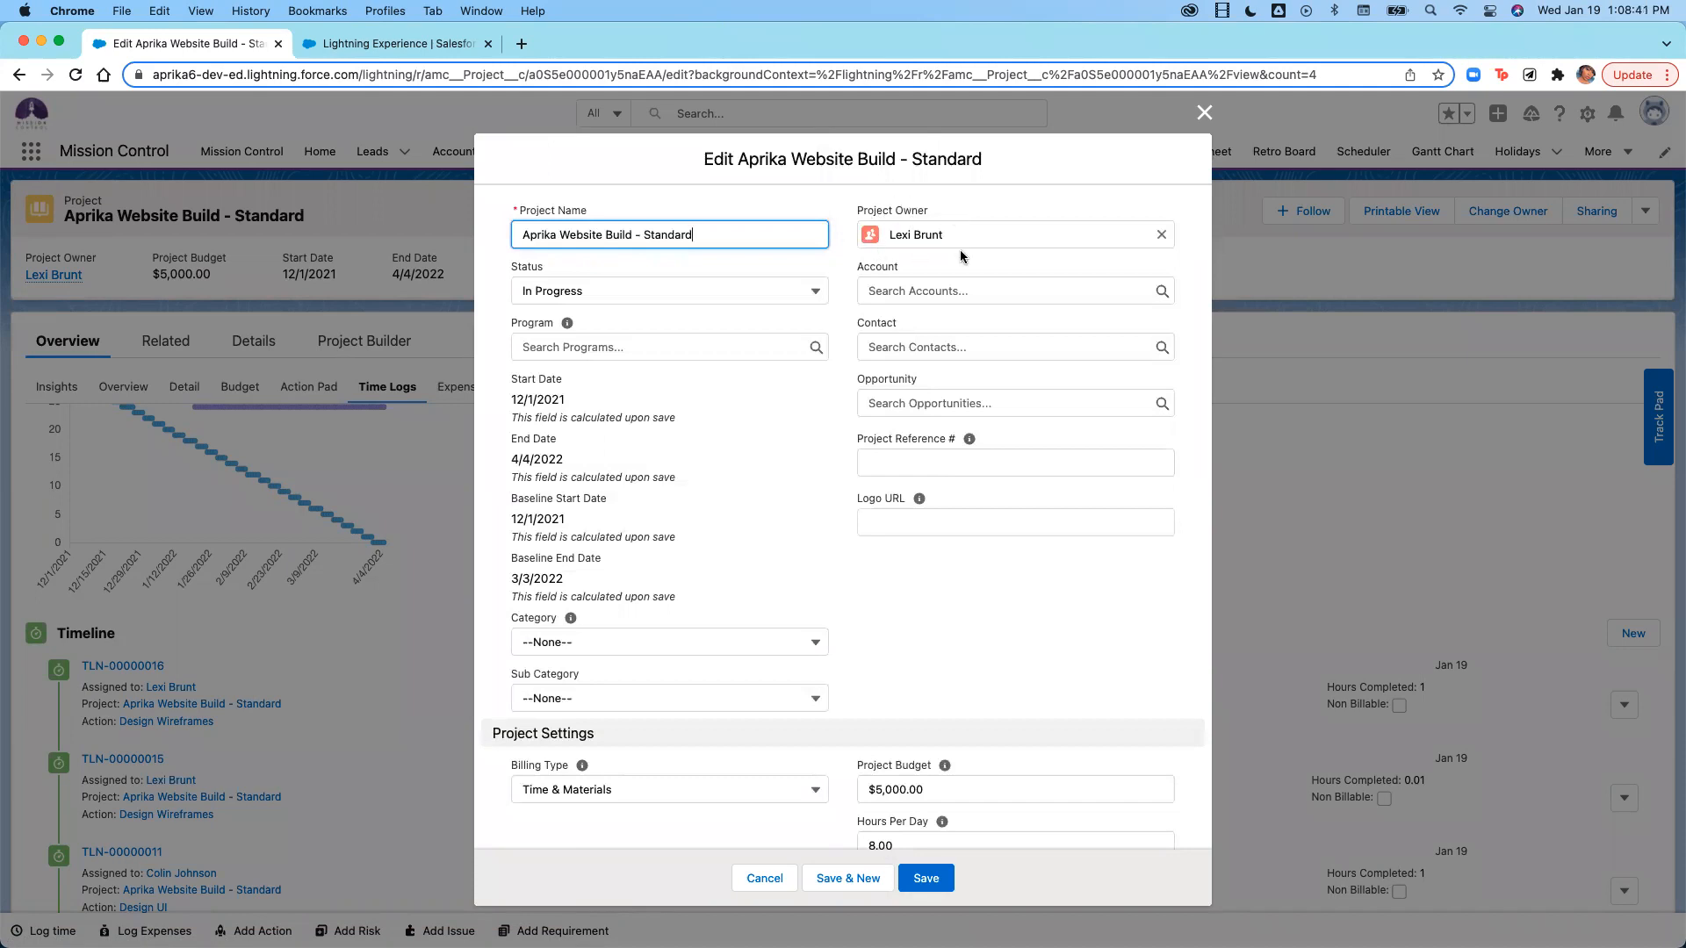
{"action": "left_click", "coordinate": [778, 874]}
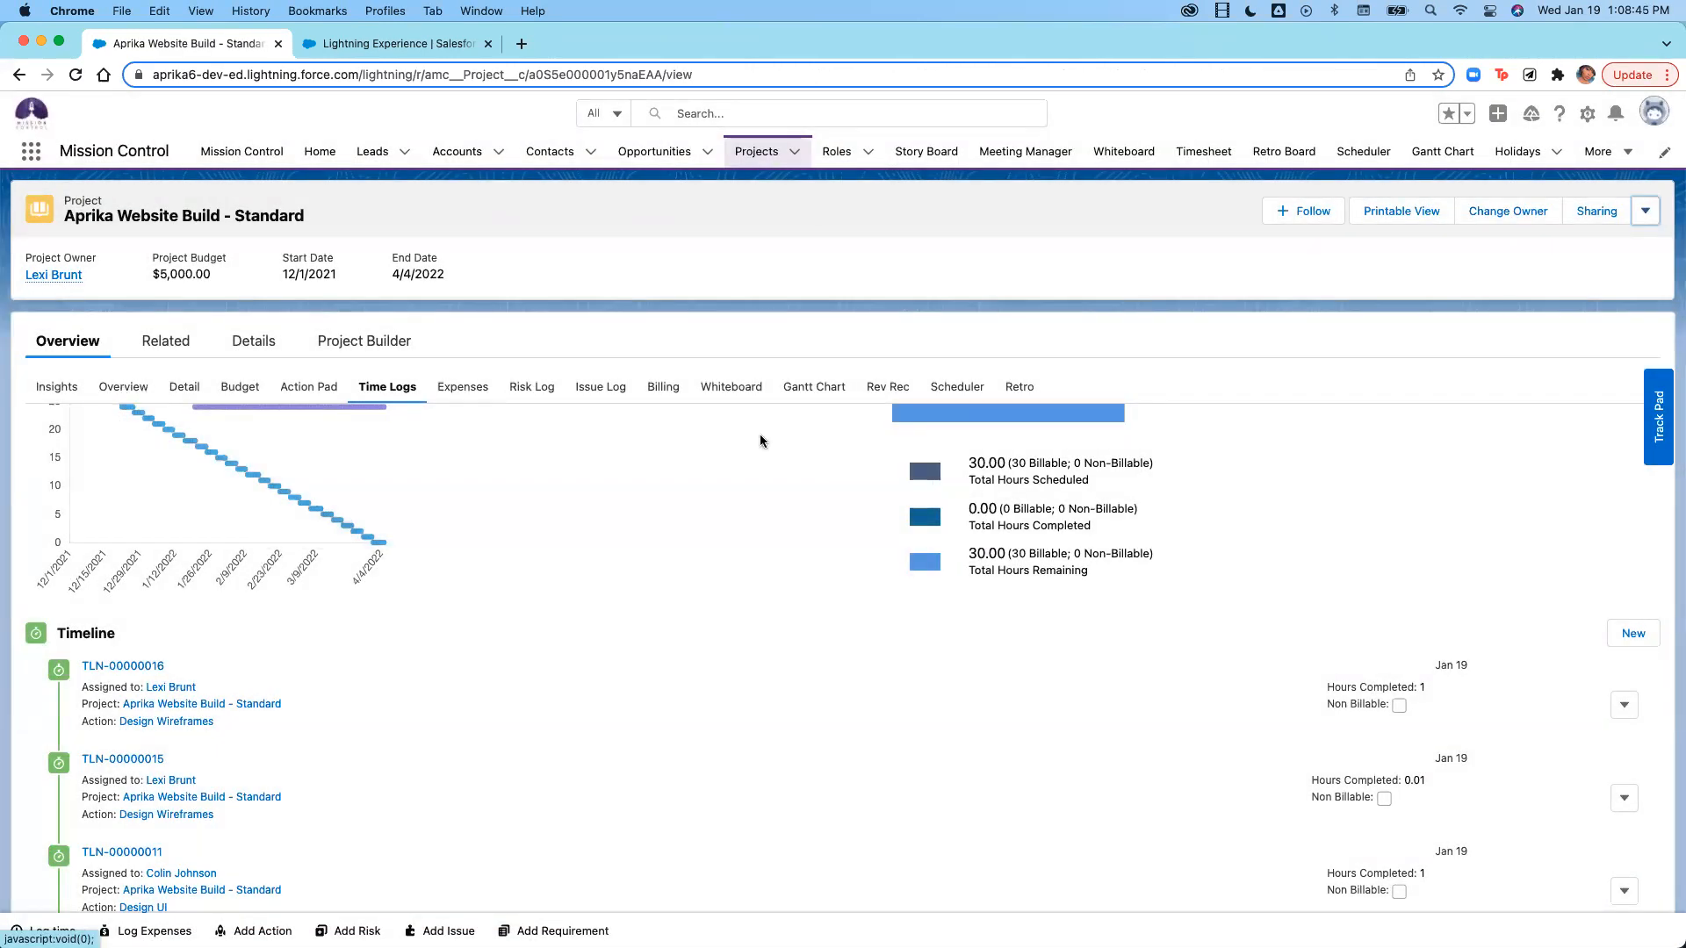
Log 2 completed hours on the Design Wireframes action from the project's Gantt Chart, with the project manager as project member.
{"action": "left_click", "coordinate": [813, 395]}
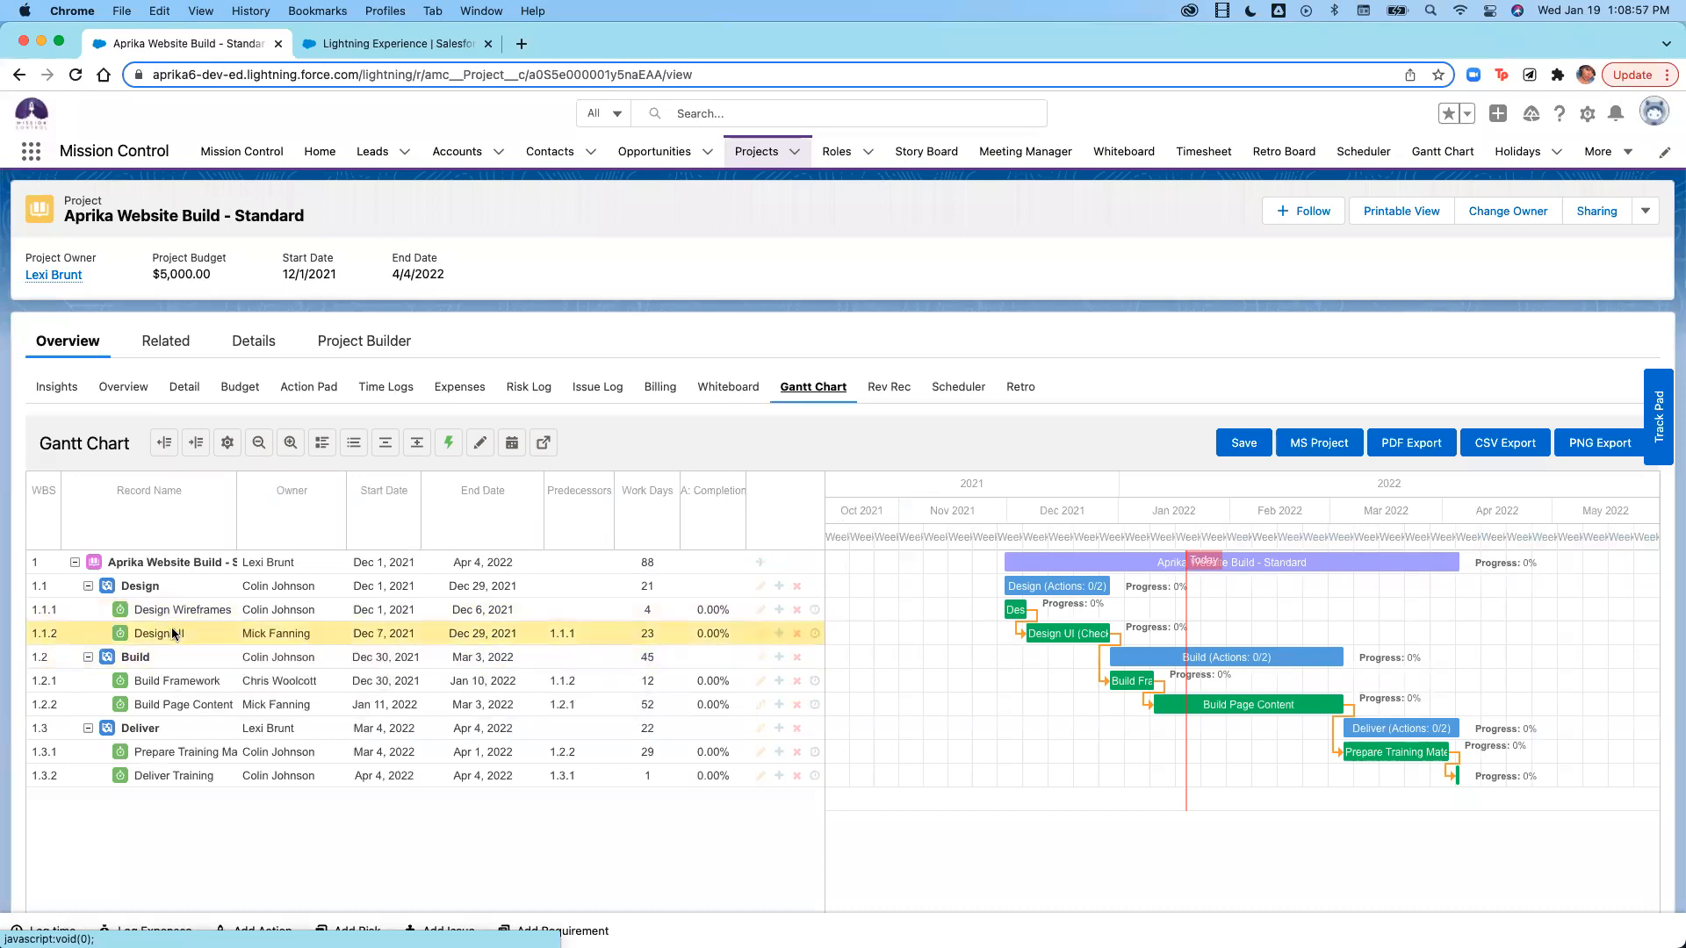
{"action": "left_click", "coordinate": [813, 609]}
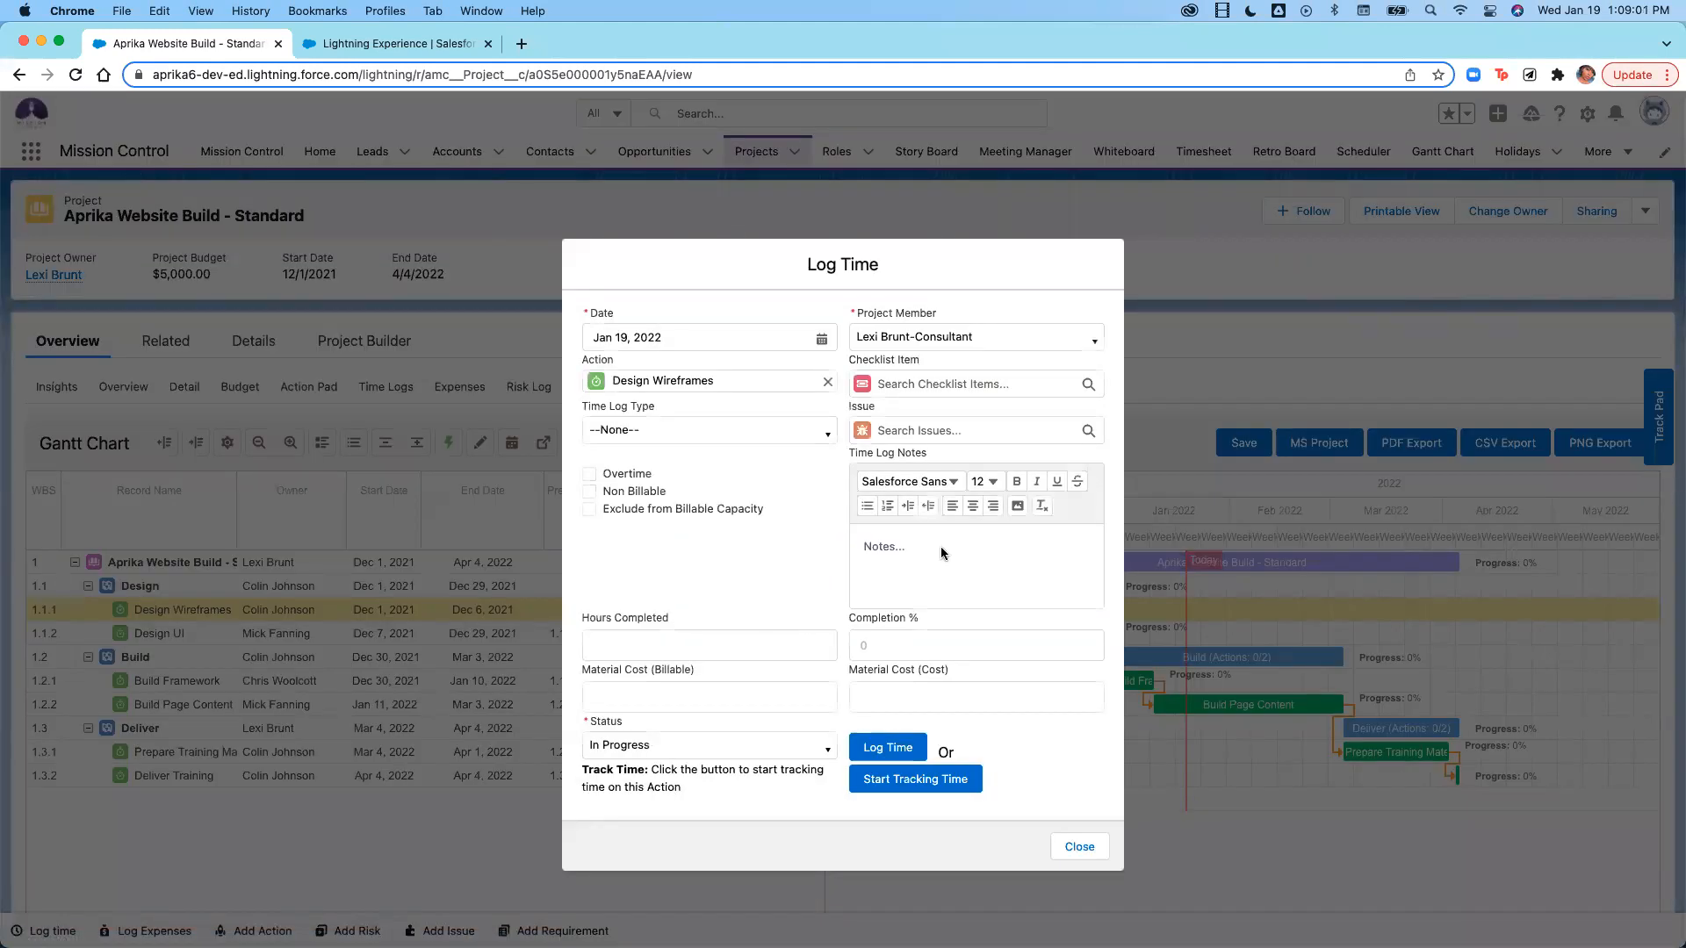
{"action": "left_click", "coordinate": [1071, 346]}
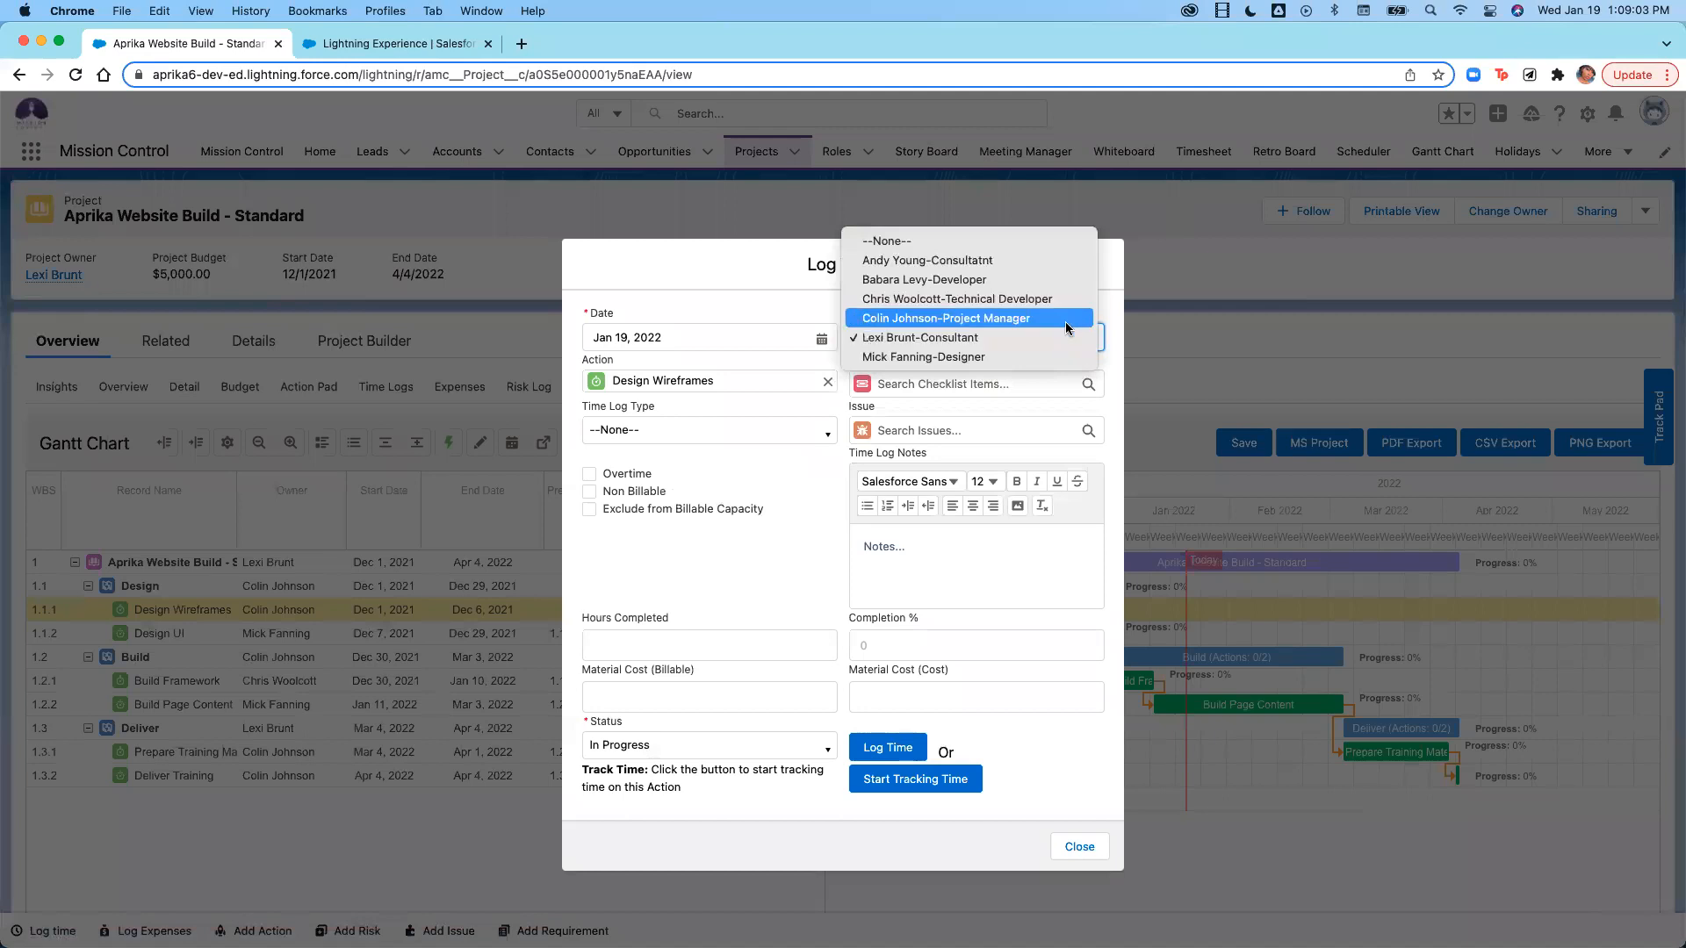
{"action": "left_click", "coordinate": [1059, 320]}
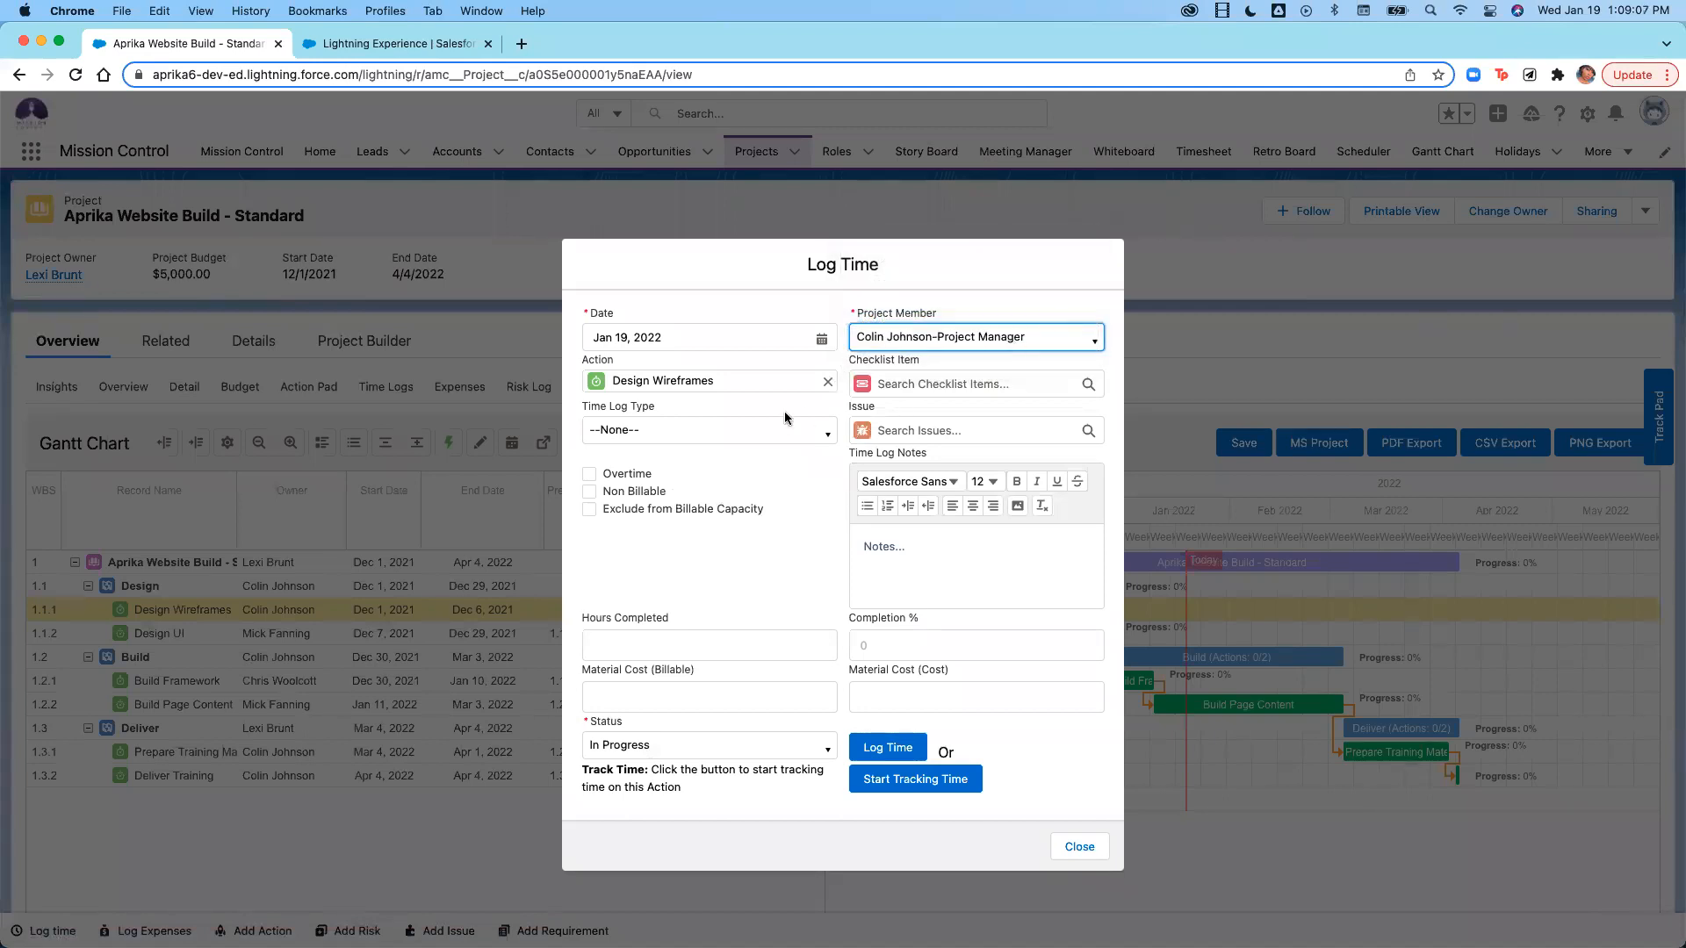
{"action": "left_click", "coordinate": [740, 632]}
{"action": "type", "text": "2"}
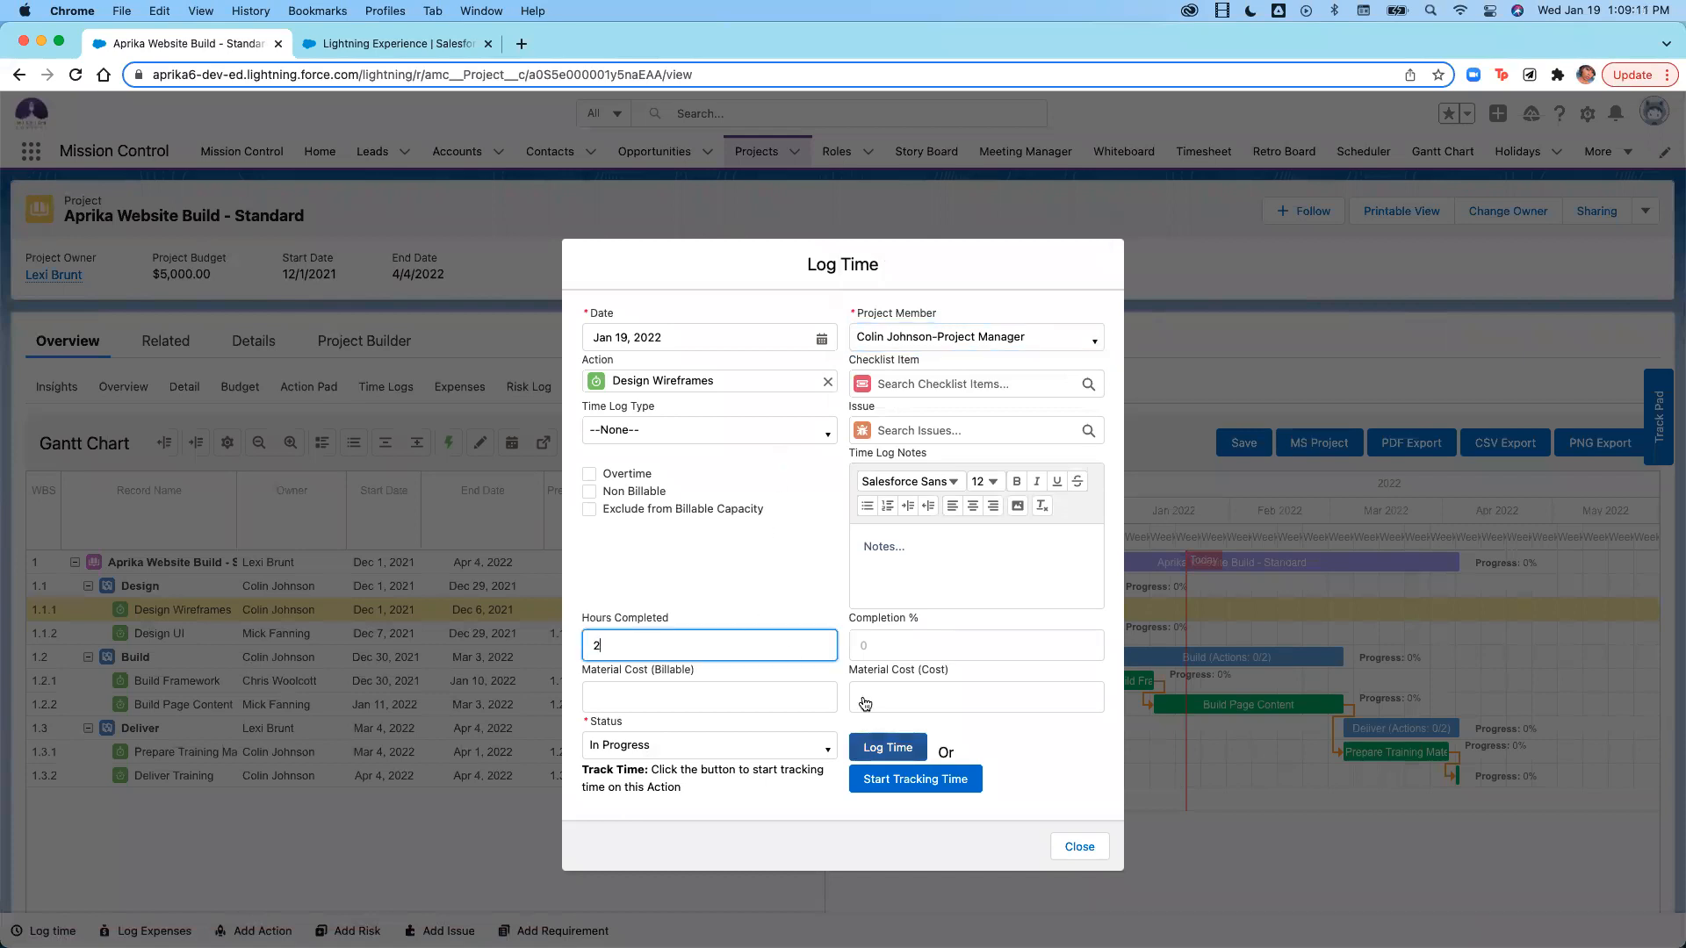
{"action": "left_click", "coordinate": [903, 746]}
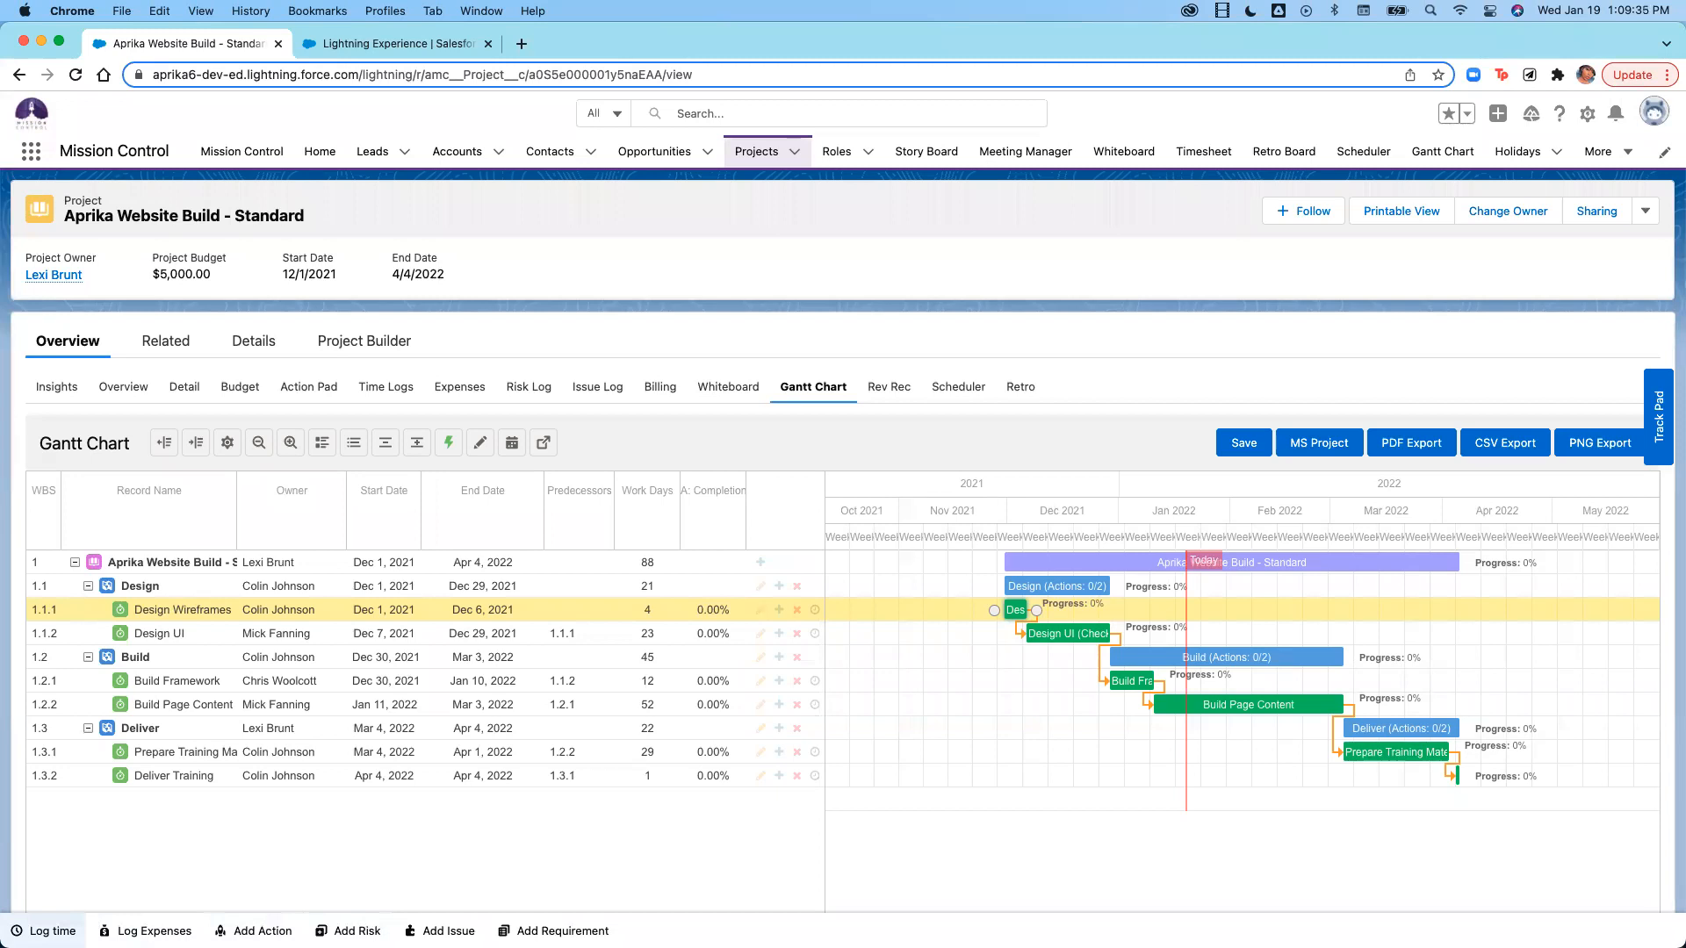
Use the quick Log time form to log 3 completed hours on the Deliver Training action for the developer, and minimize the form.
{"action": "left_click", "coordinate": [48, 930]}
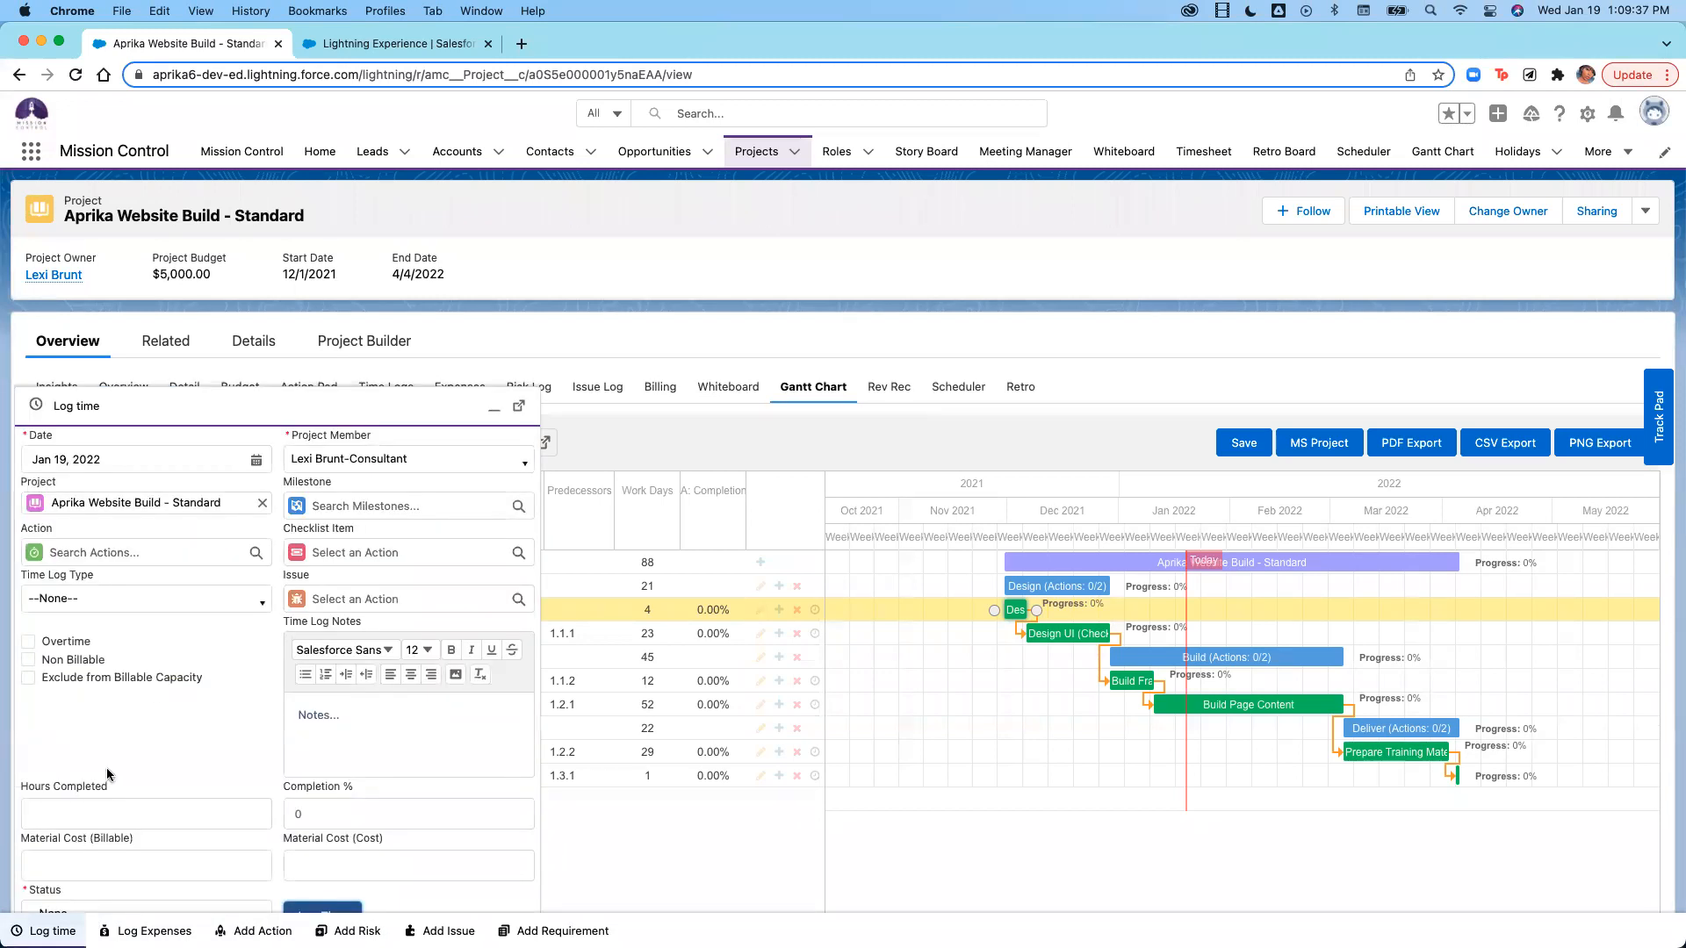
{"action": "scroll", "coordinate": [145, 739], "scroll_direction": "down", "scroll_amount": 1}
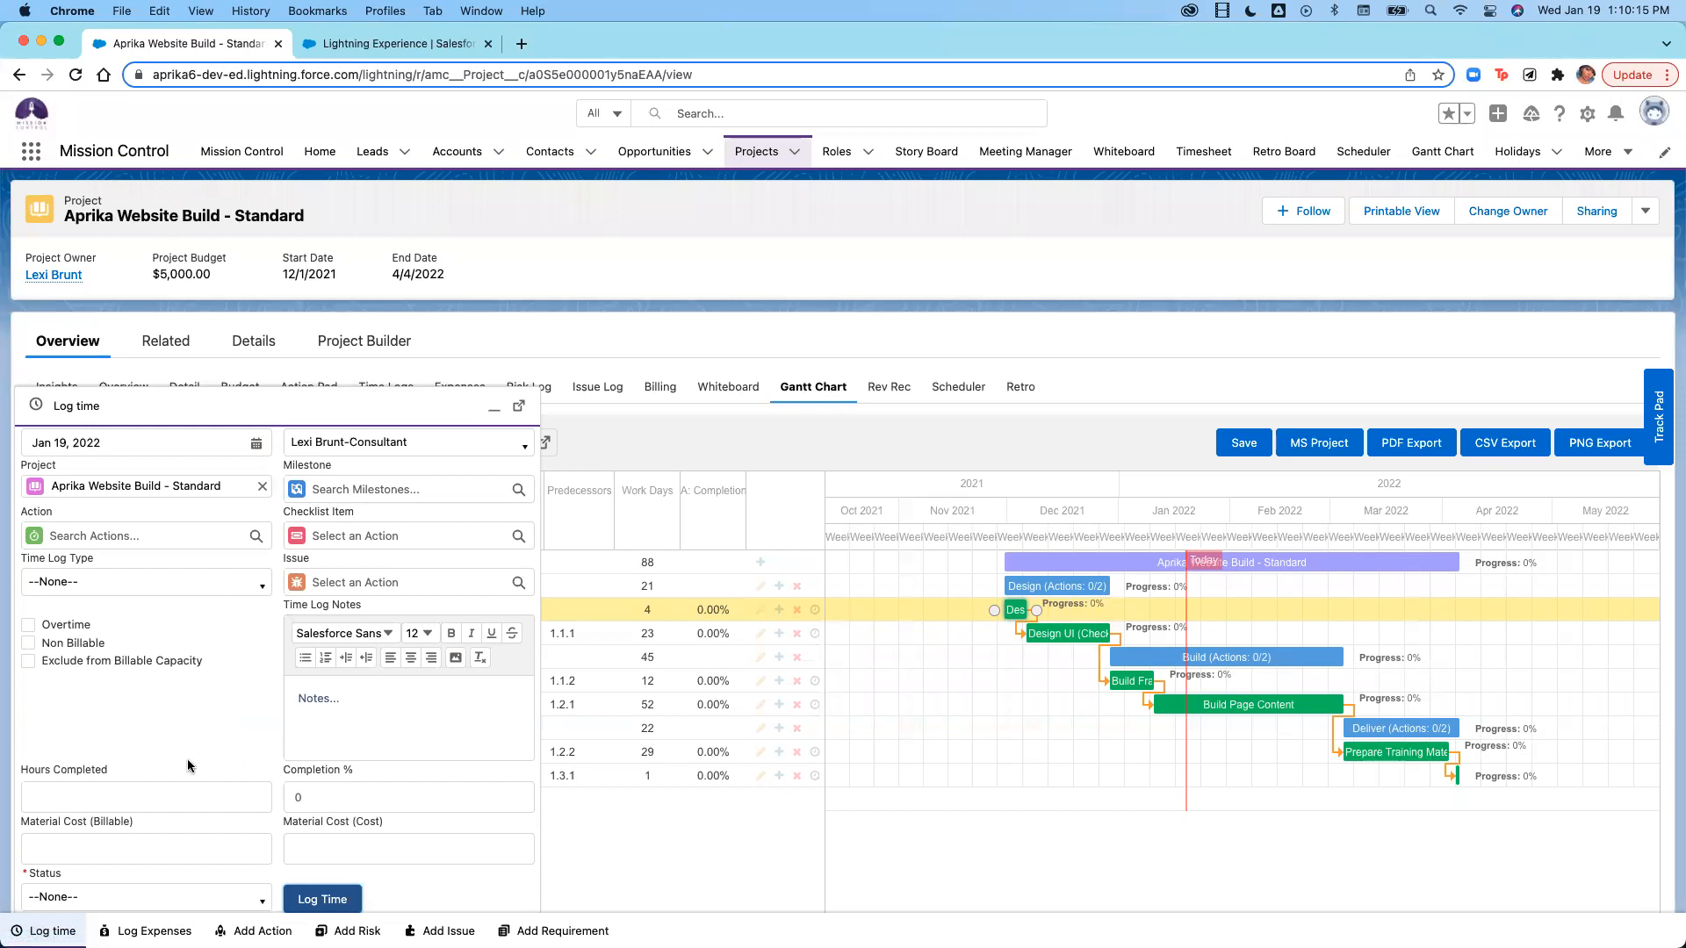
{"action": "left_click", "coordinate": [170, 537]}
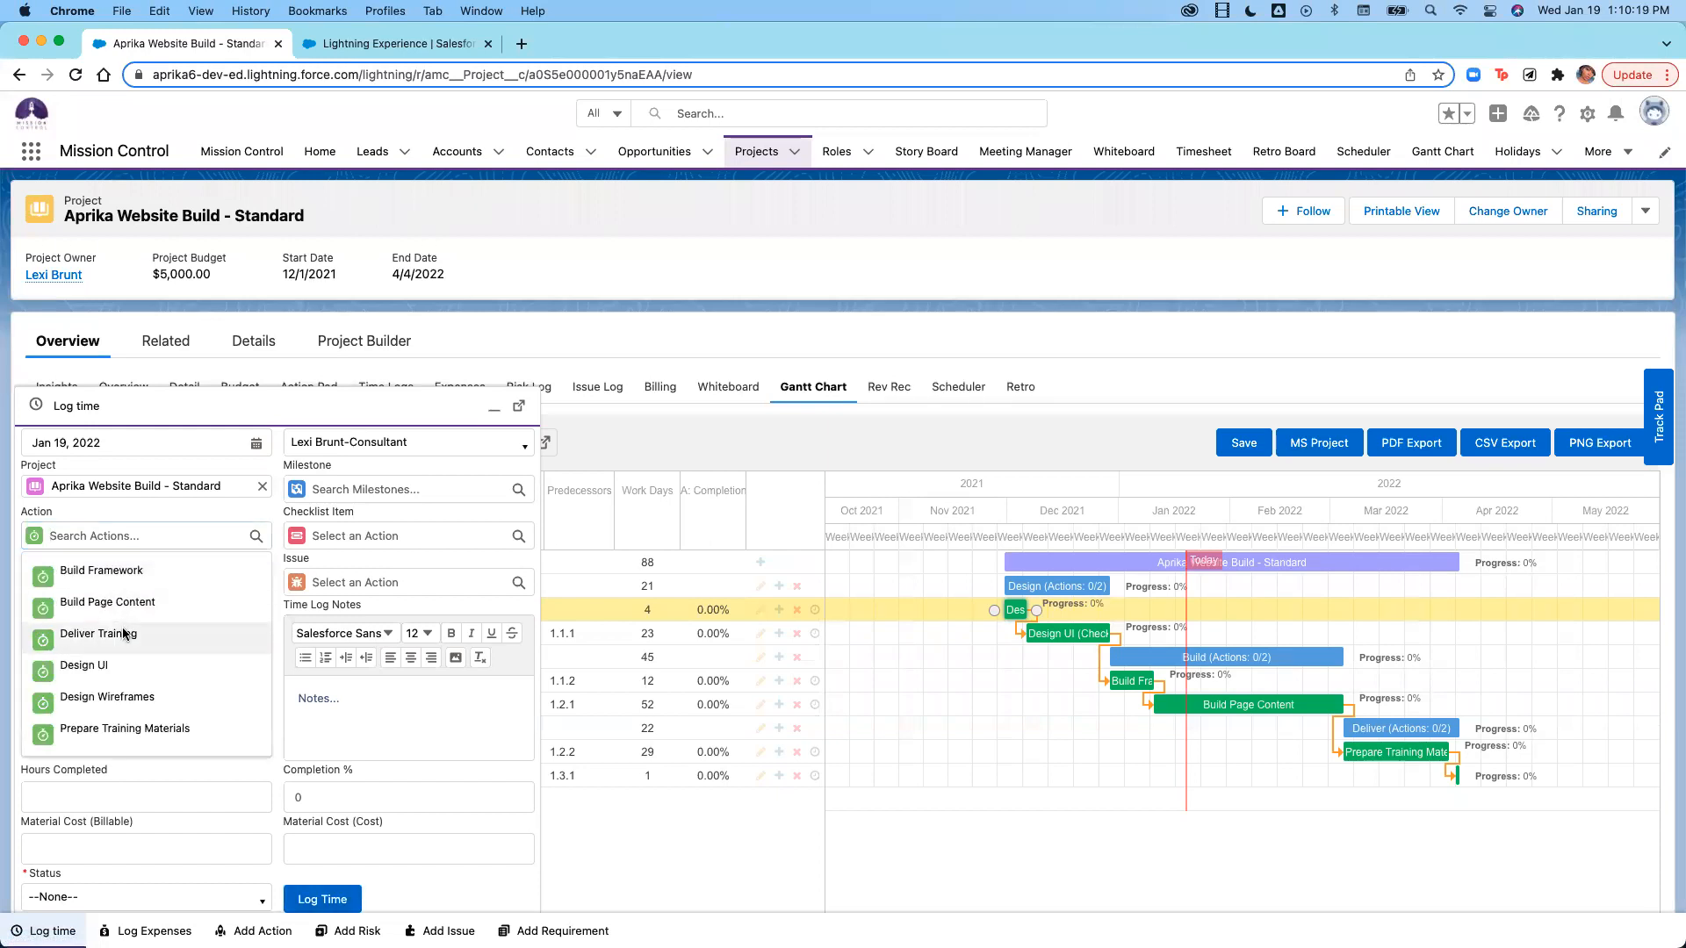
{"action": "left_click", "coordinate": [124, 633]}
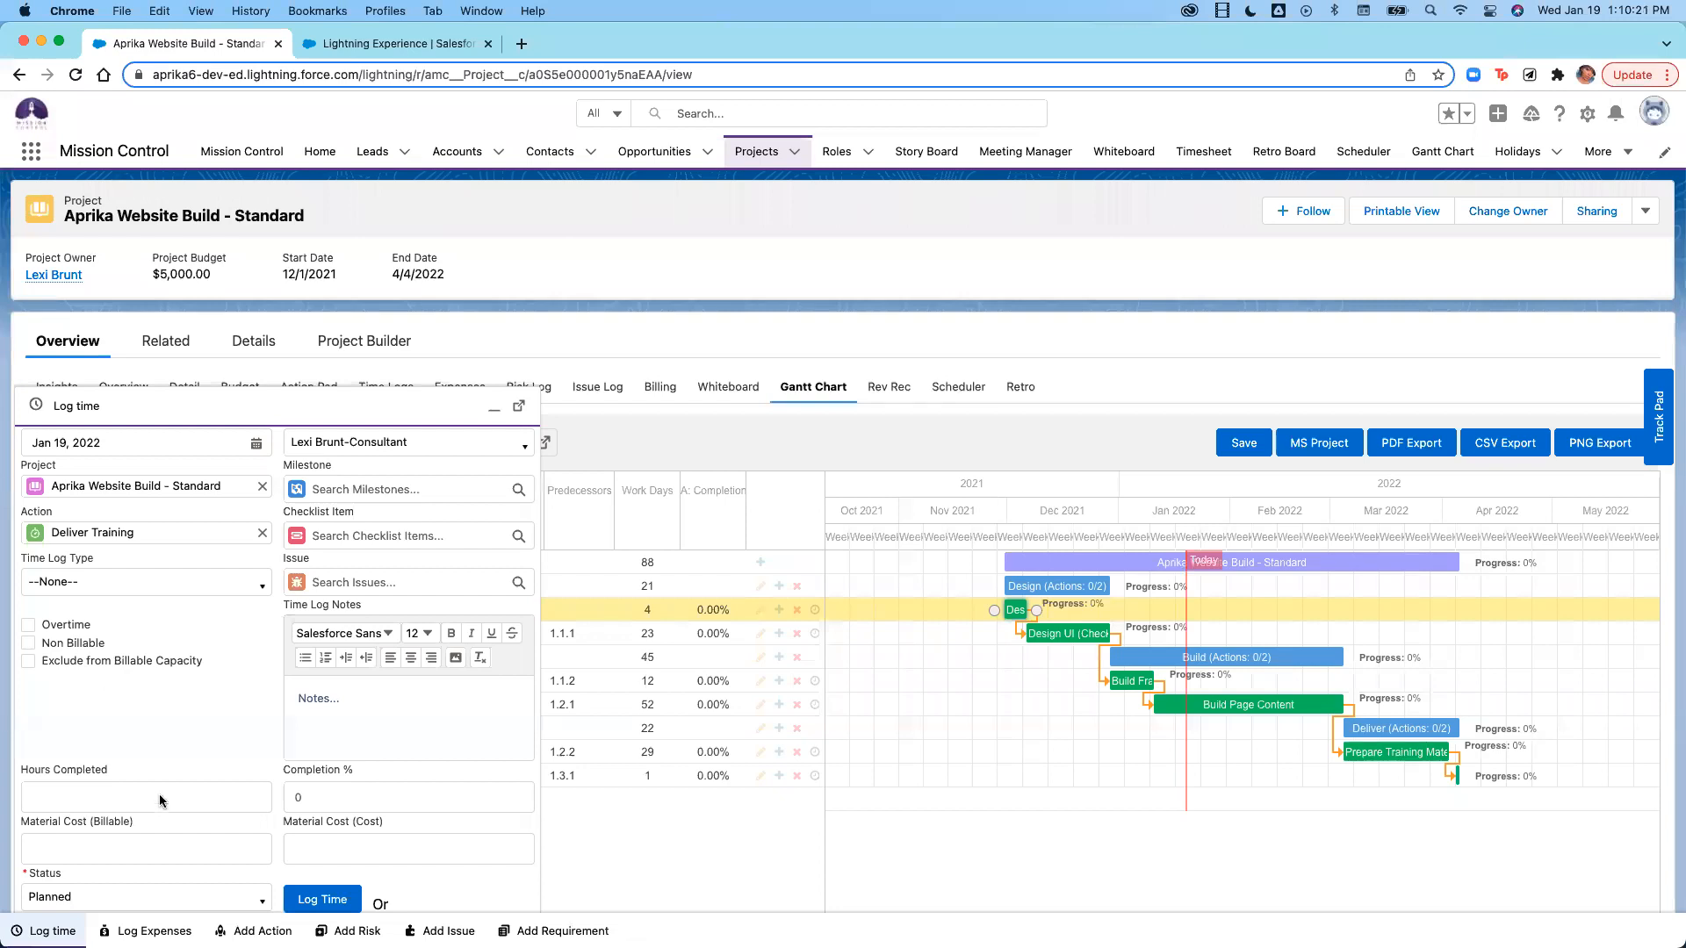
{"action": "left_click", "coordinate": [508, 445]}
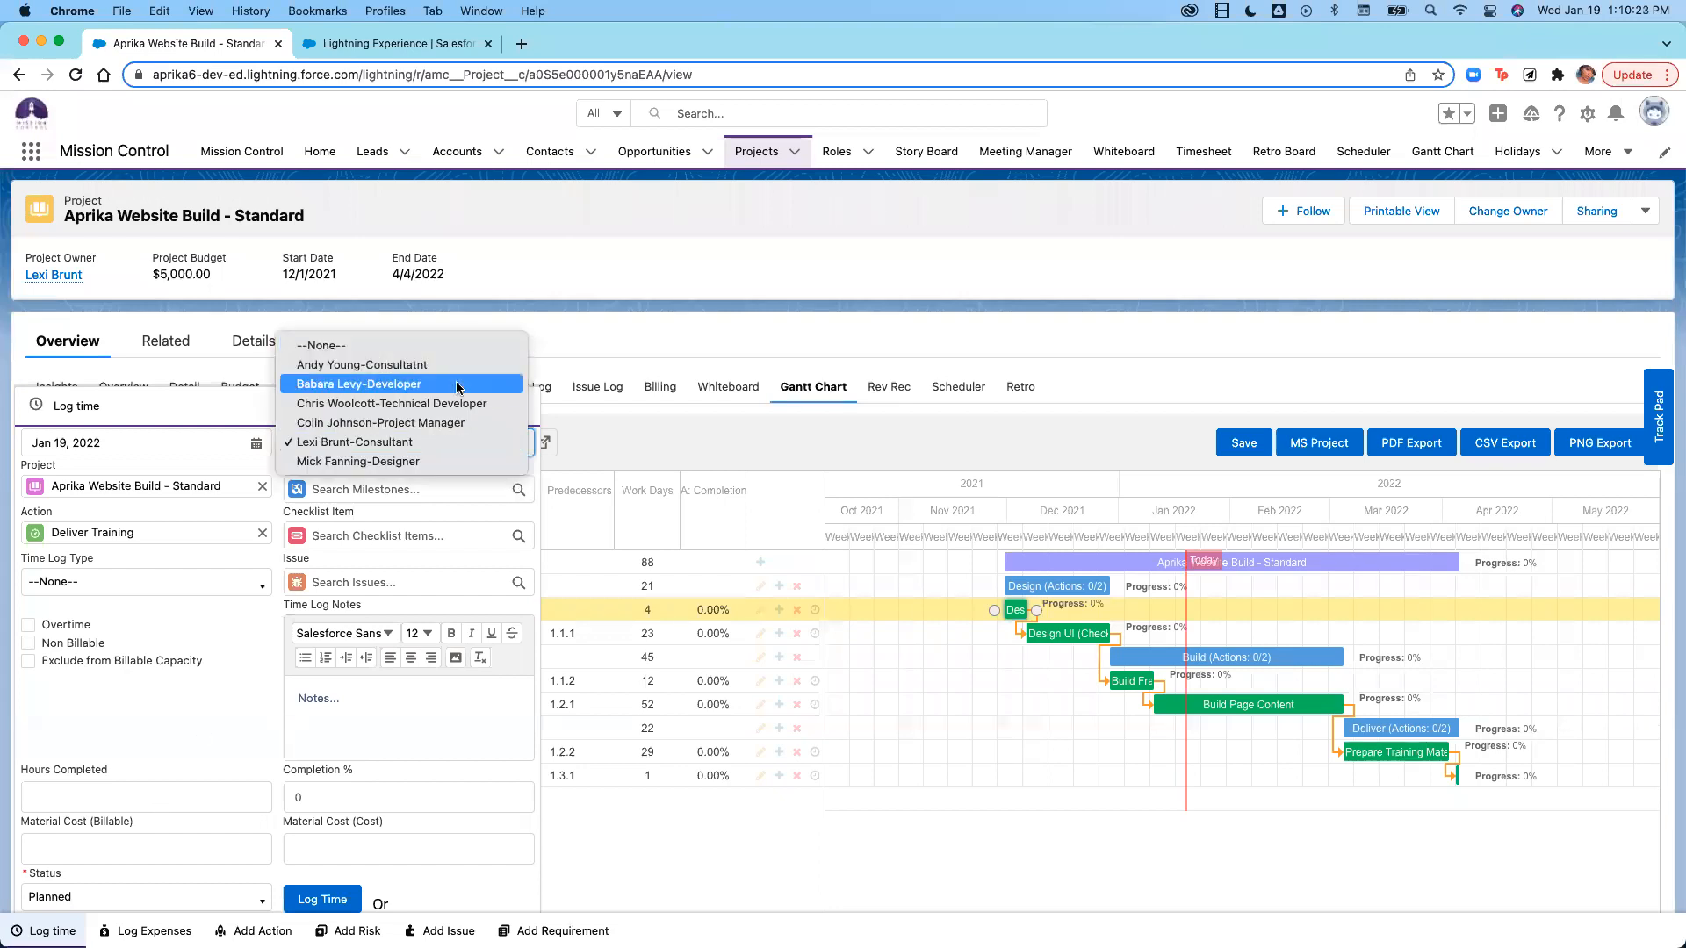
{"action": "left_click", "coordinate": [457, 387]}
{"action": "scroll", "coordinate": [76, 711], "scroll_direction": "down", "scroll_amount": 1}
{"action": "left_click", "coordinate": [76, 729]}
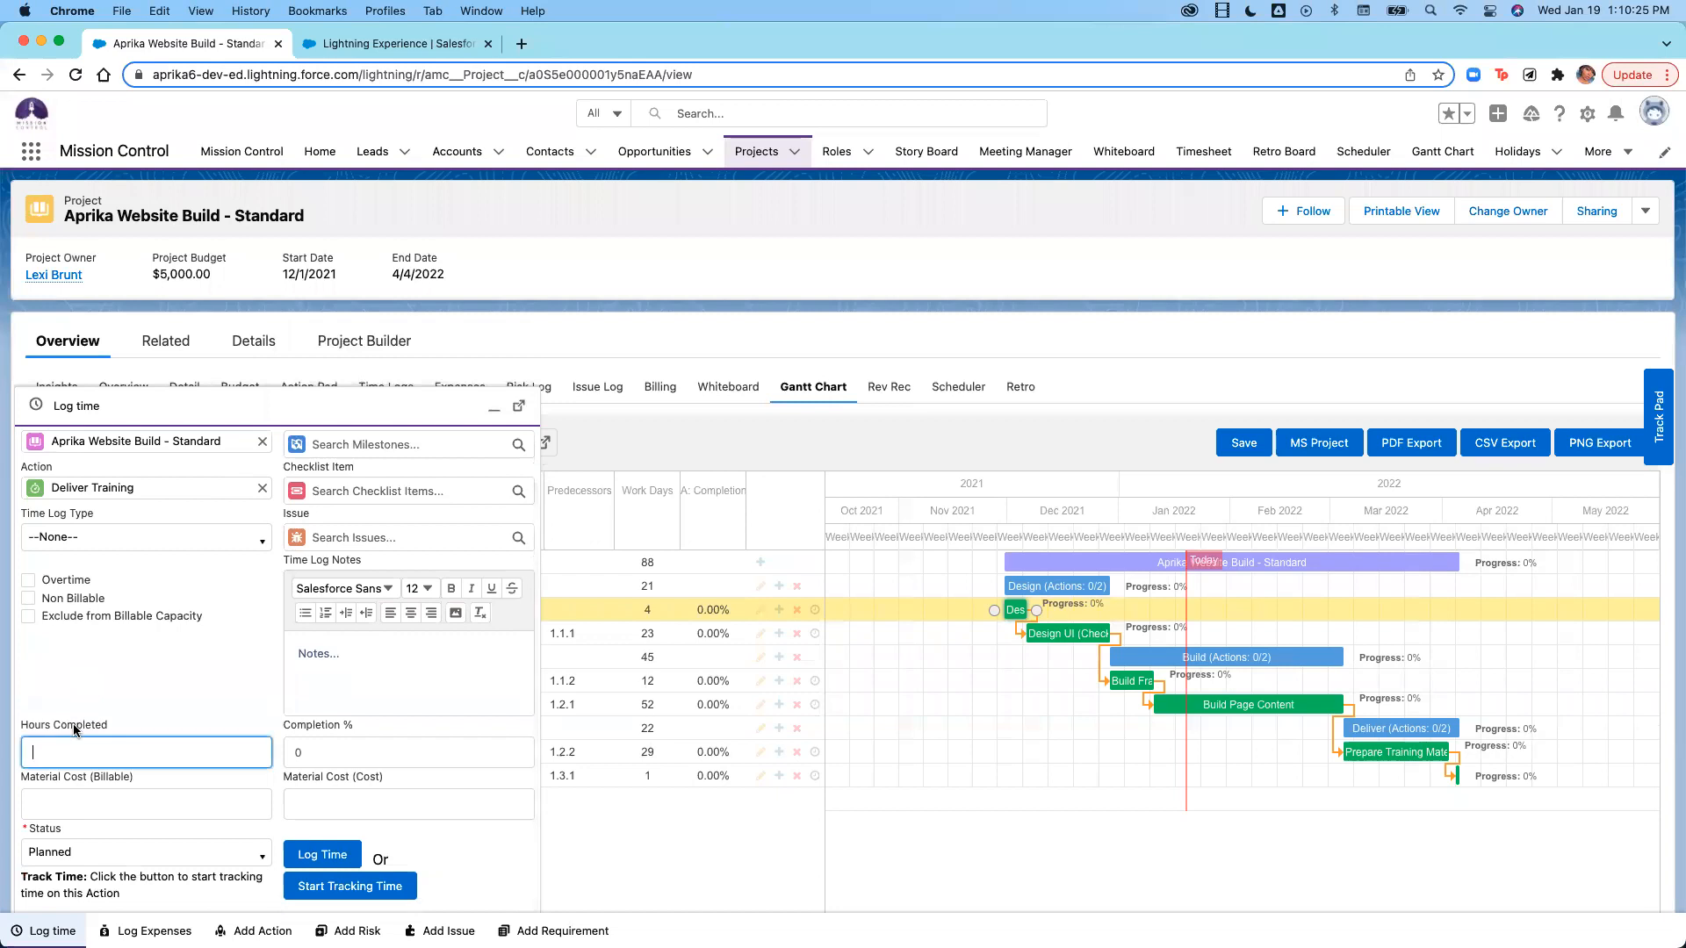
{"action": "type", "text": "3"}
{"action": "scroll", "coordinate": [356, 748], "scroll_direction": "down", "scroll_amount": 2}
{"action": "left_click", "coordinate": [332, 859]}
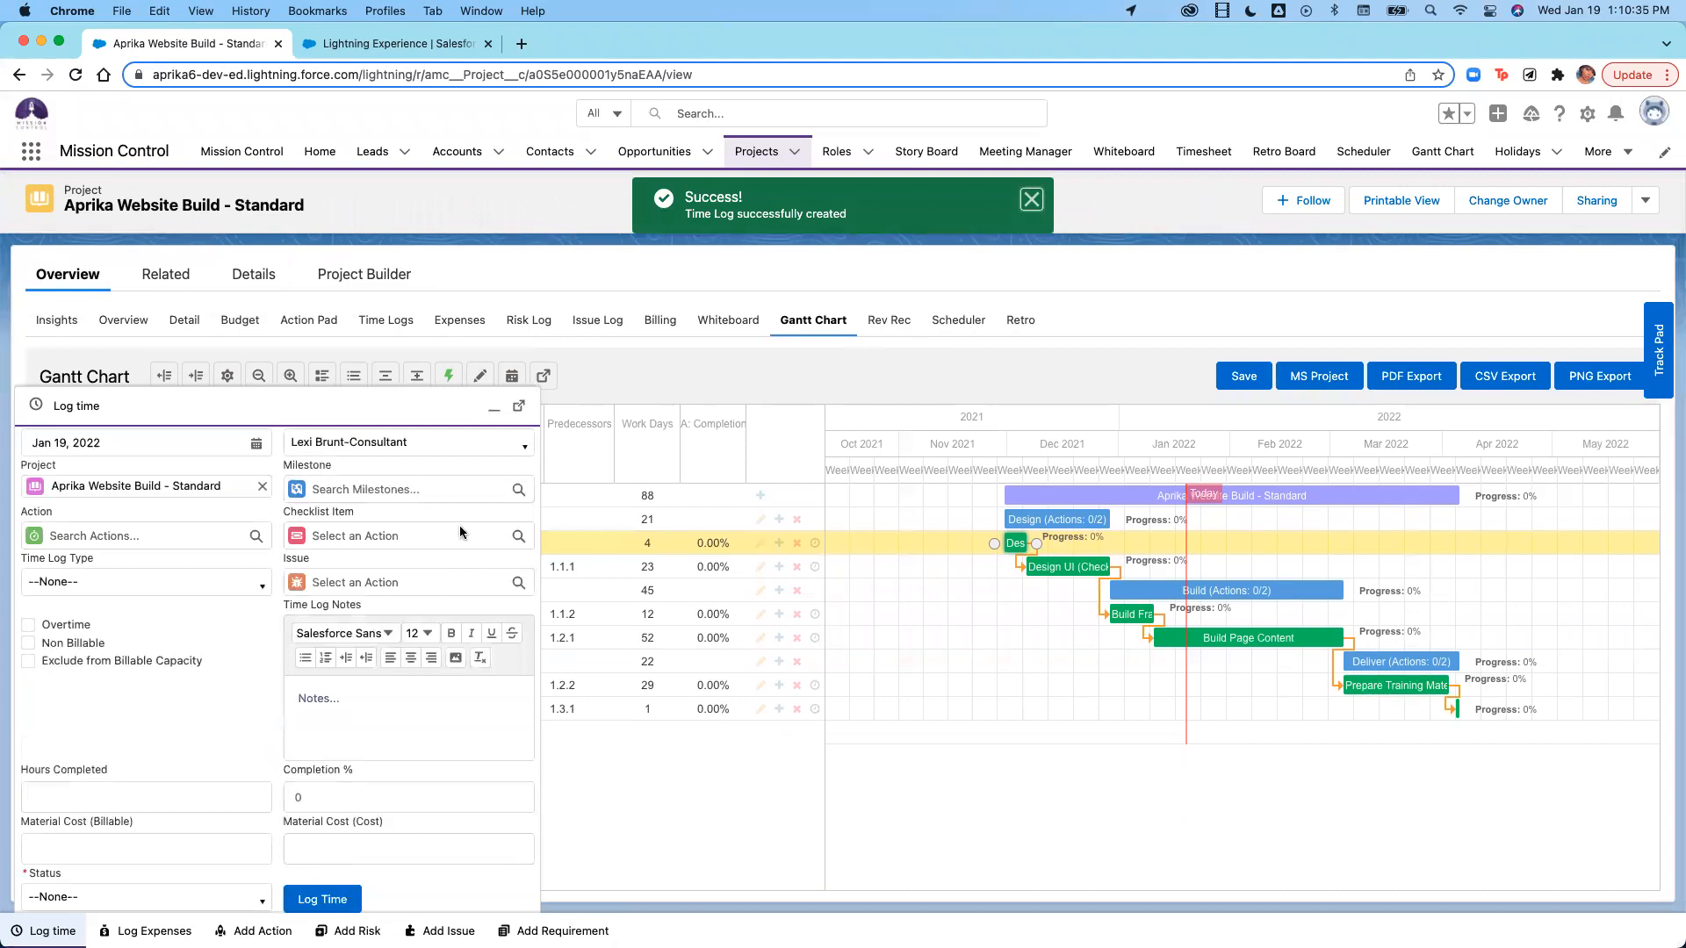
{"action": "left_click", "coordinate": [493, 413]}
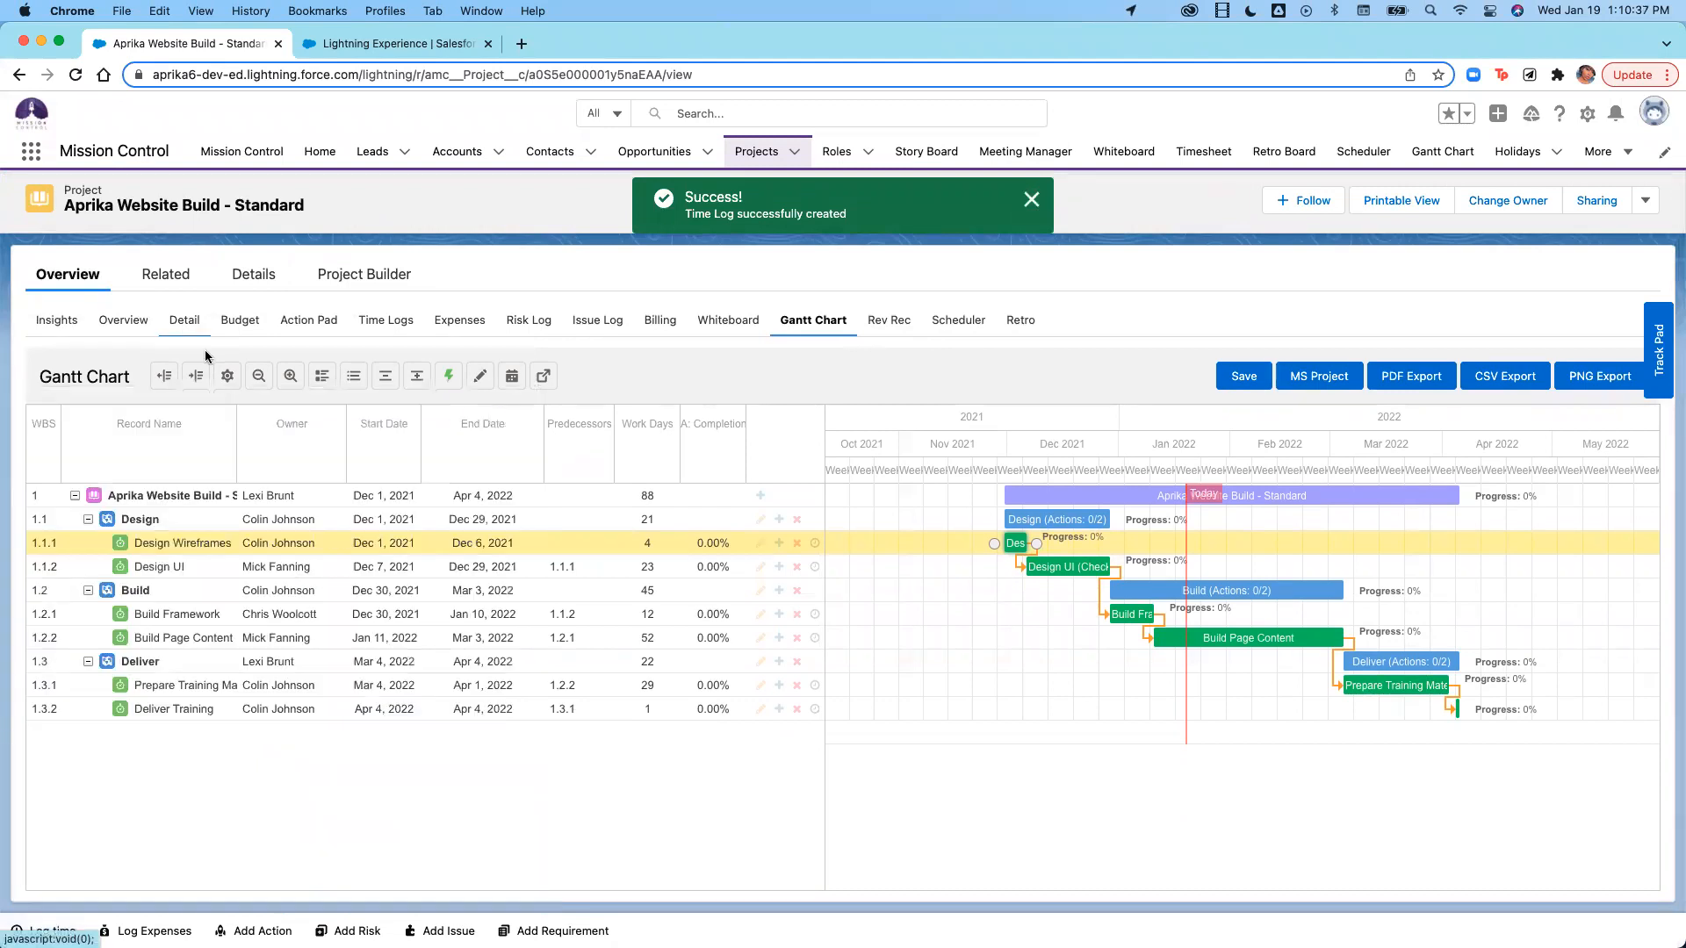
Review the Action Log in the project's Action Pad and show the action details beside it.
{"action": "left_click", "coordinate": [318, 332]}
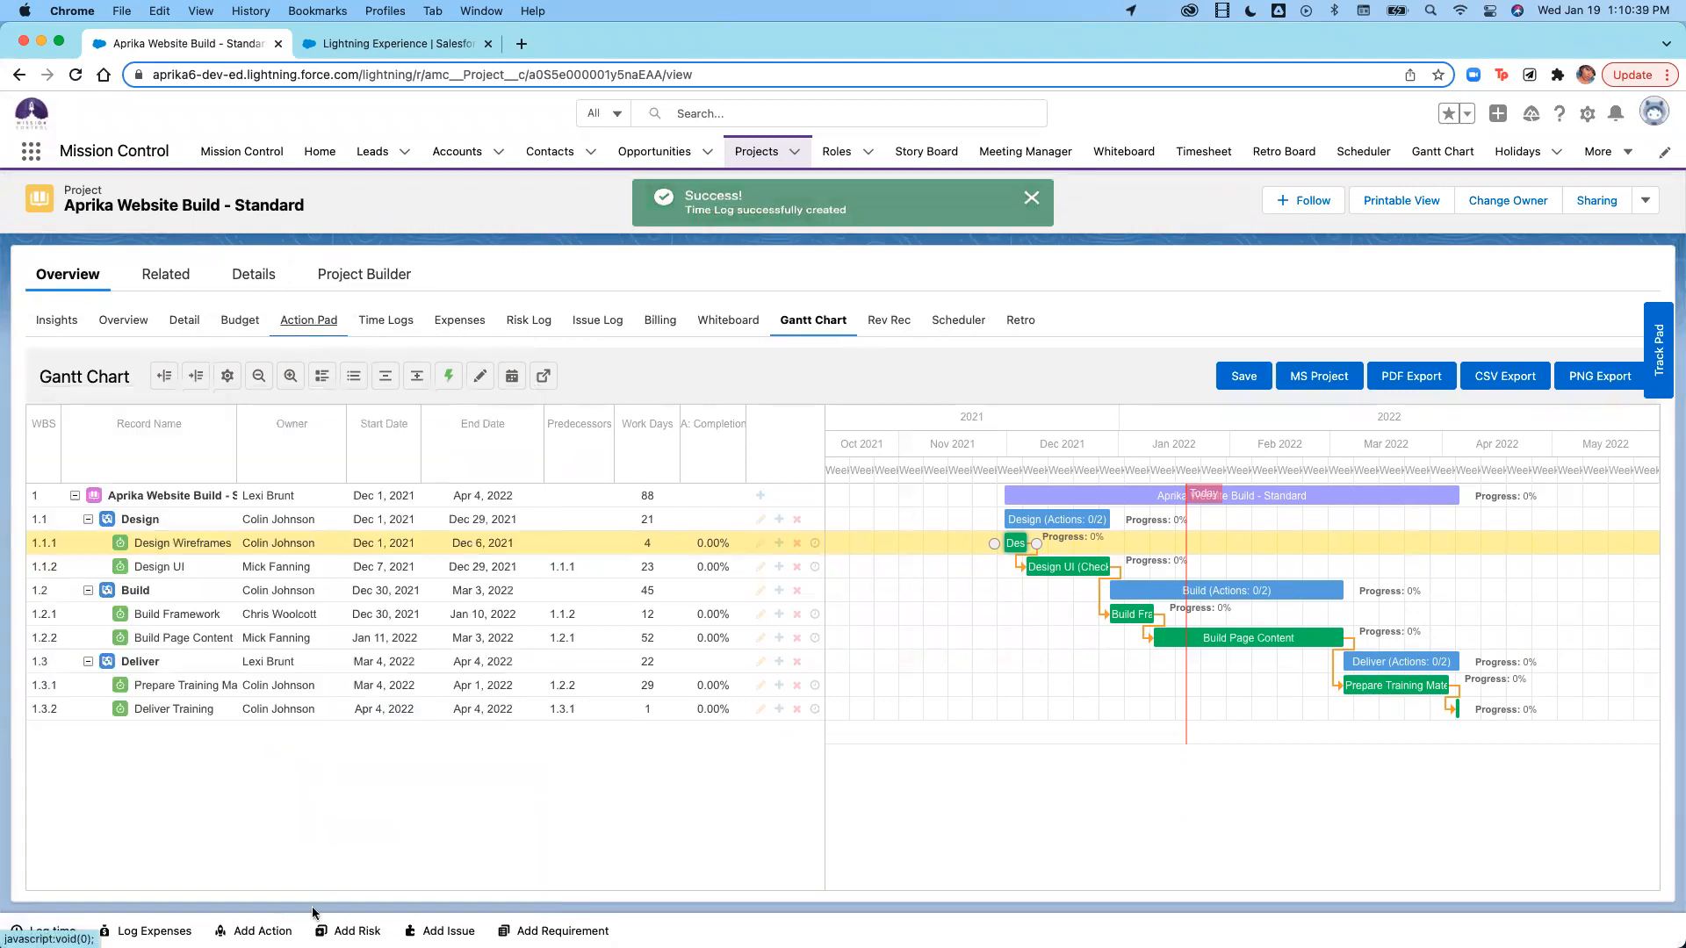
{"action": "scroll", "coordinate": [187, 619], "scroll_direction": "down", "scroll_amount": 2}
{"action": "scroll", "coordinate": [187, 618], "scroll_direction": "down", "scroll_amount": 2}
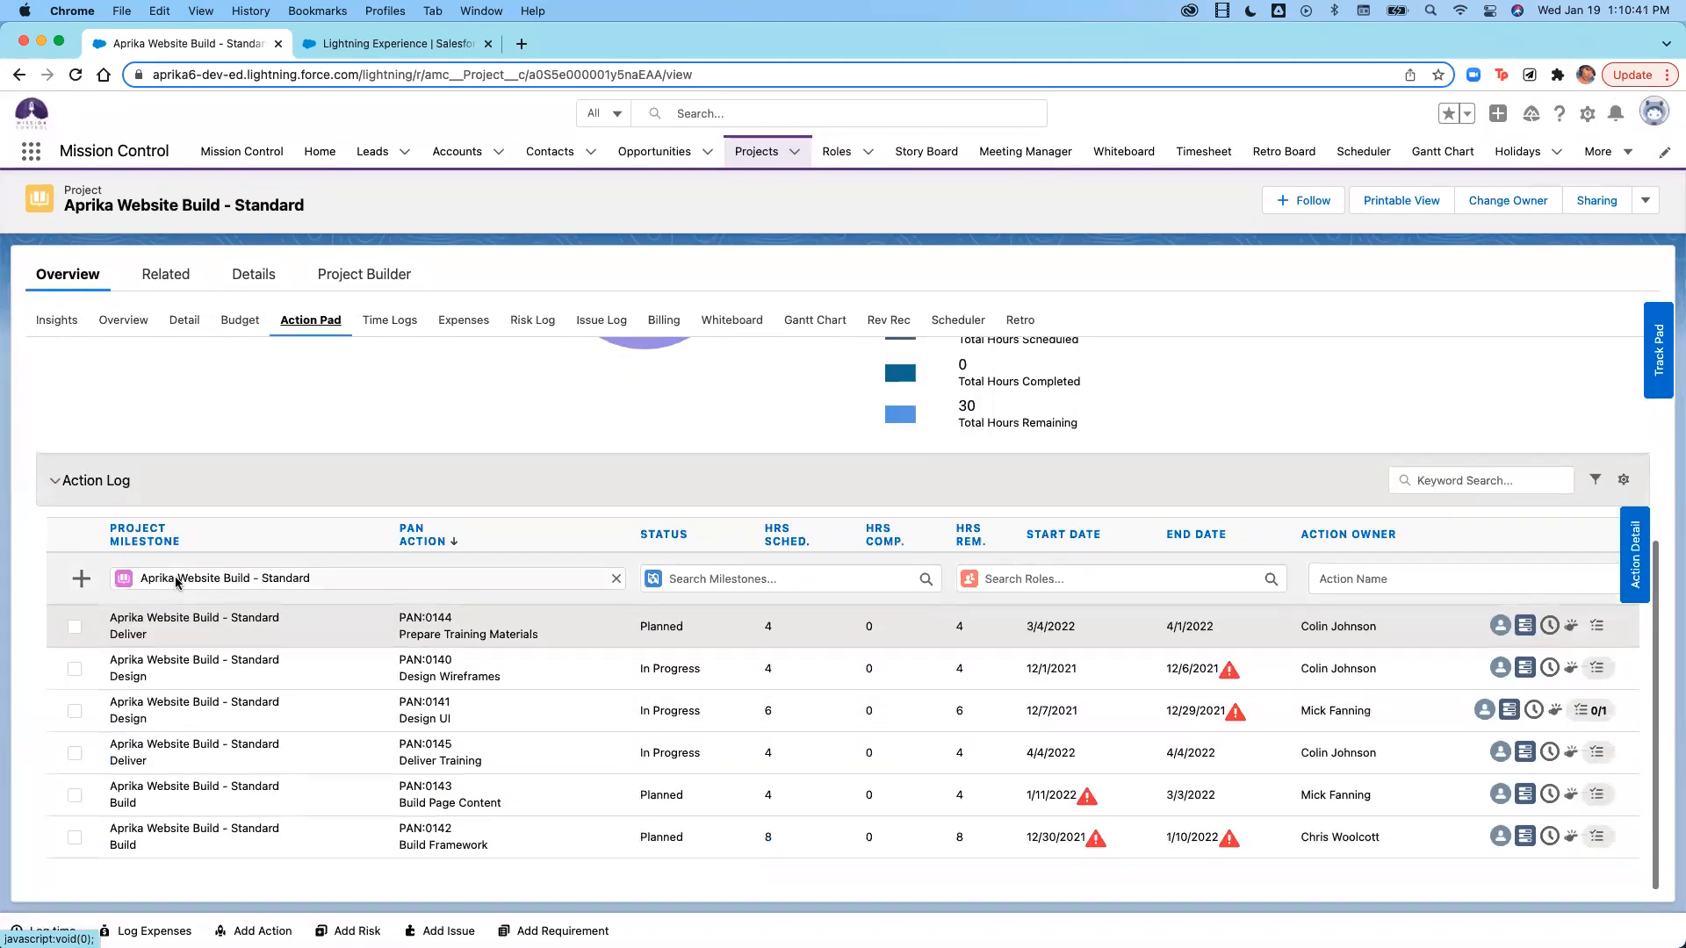
{"action": "left_click", "coordinate": [1635, 555]}
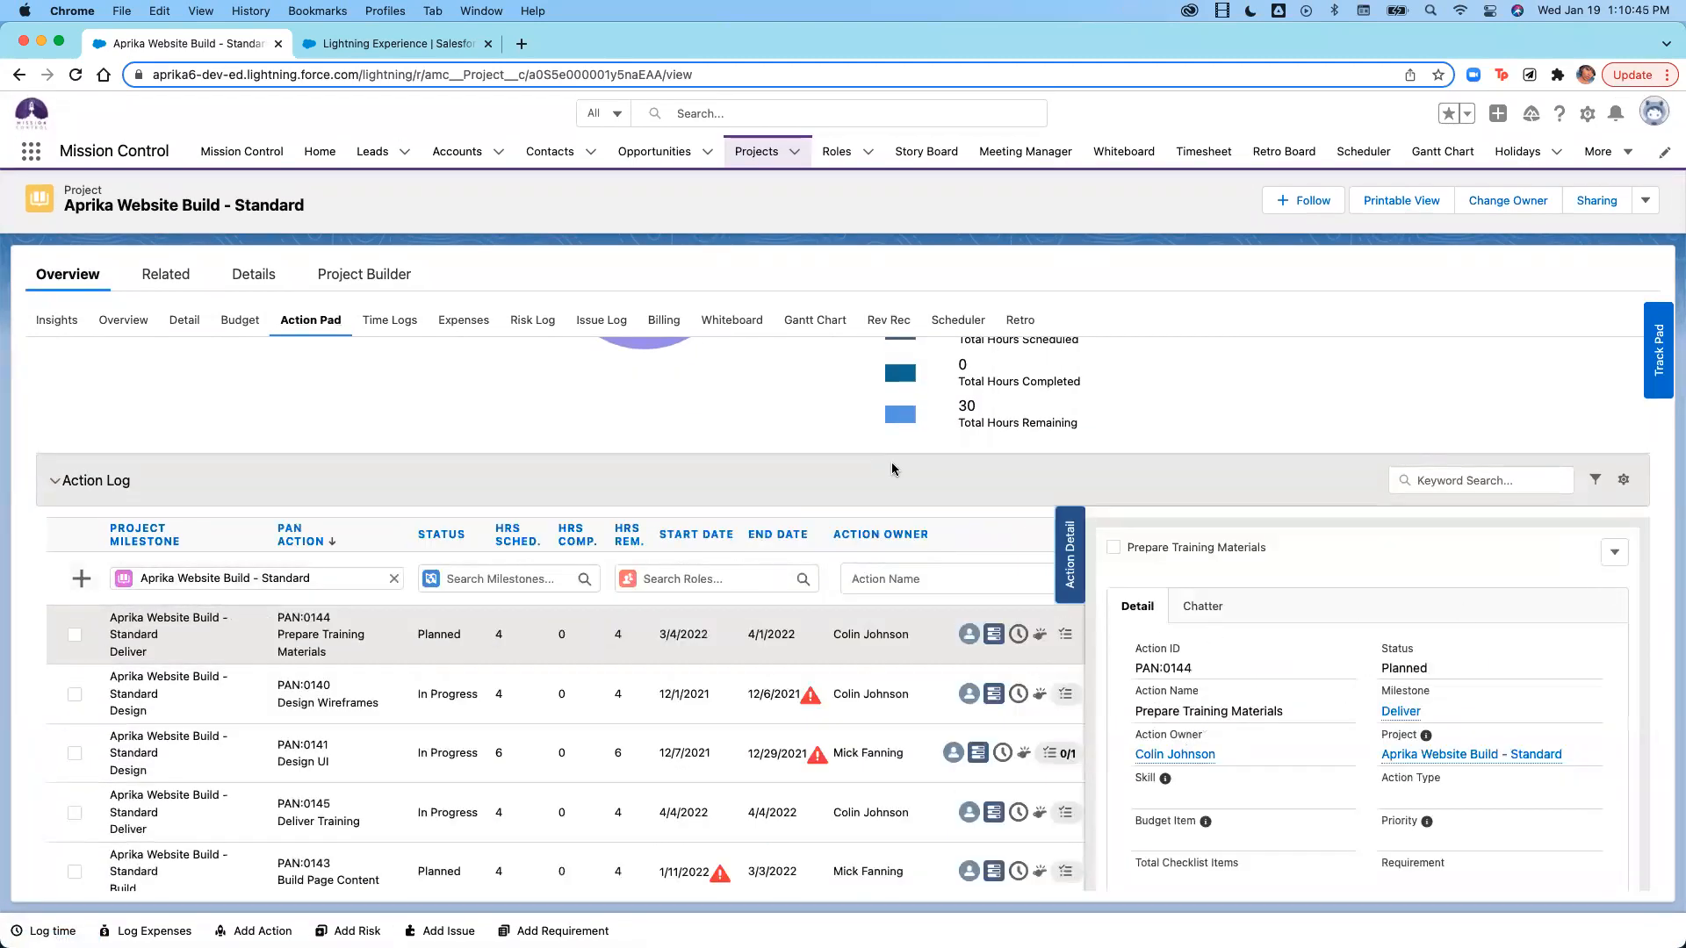
Open the Design Wireframes action from the Design milestone in the project overview and view its related time logs.
{"action": "left_click", "coordinate": [128, 319]}
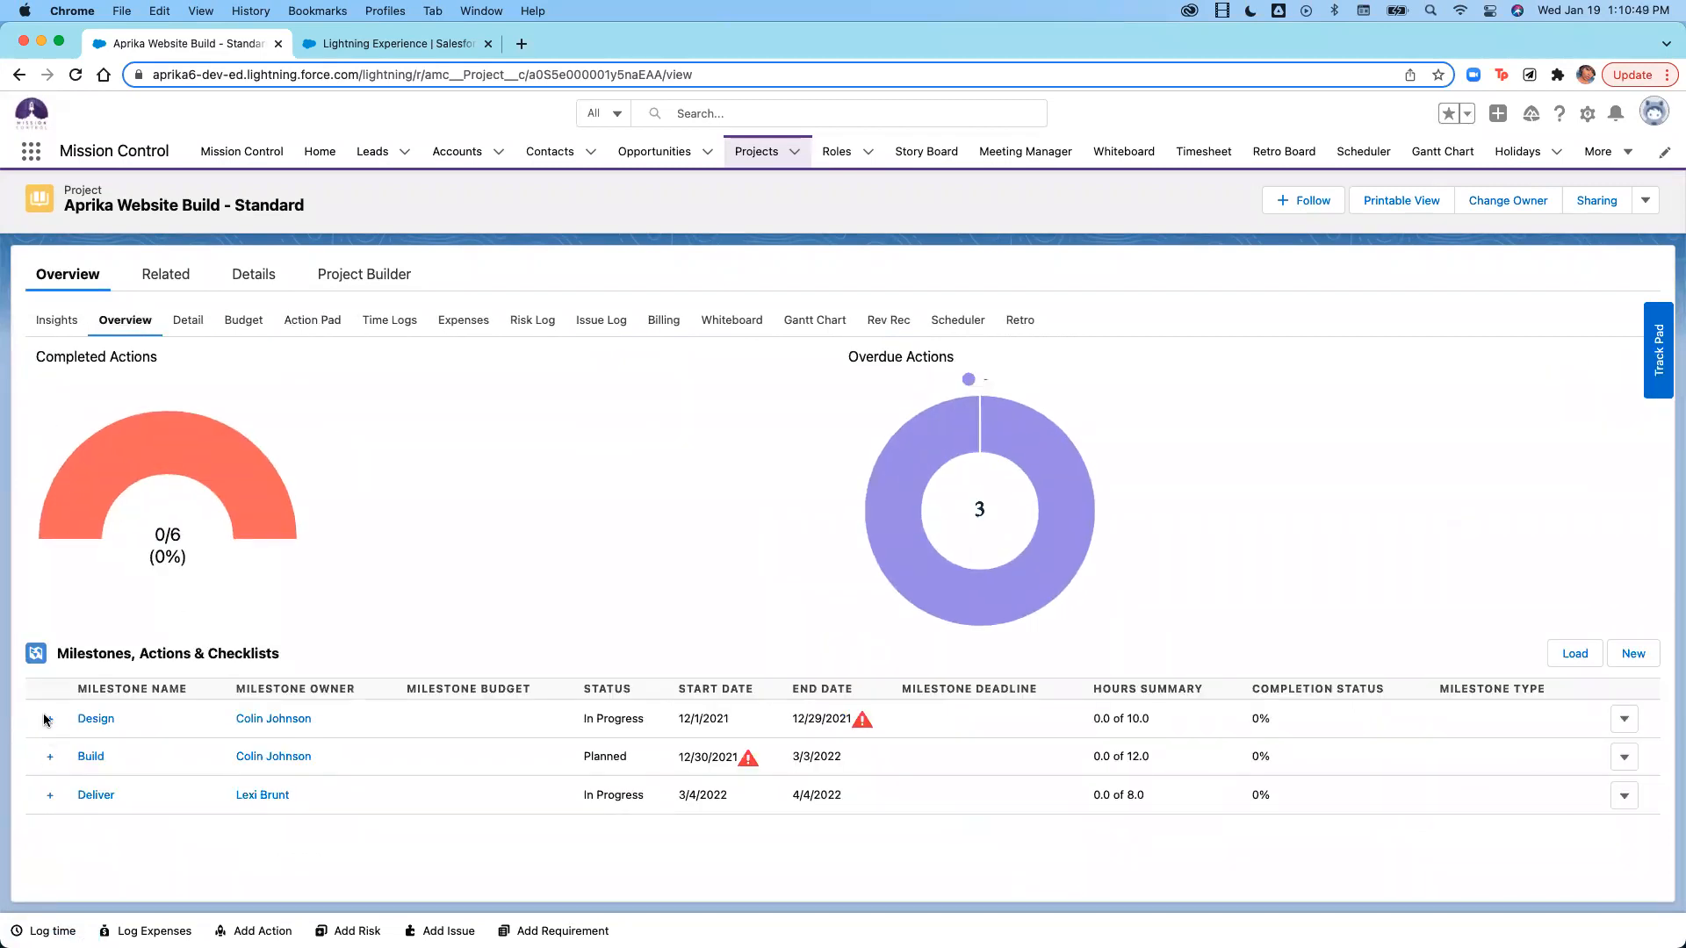
{"action": "left_click", "coordinate": [45, 719]}
{"action": "left_click", "coordinate": [147, 789]}
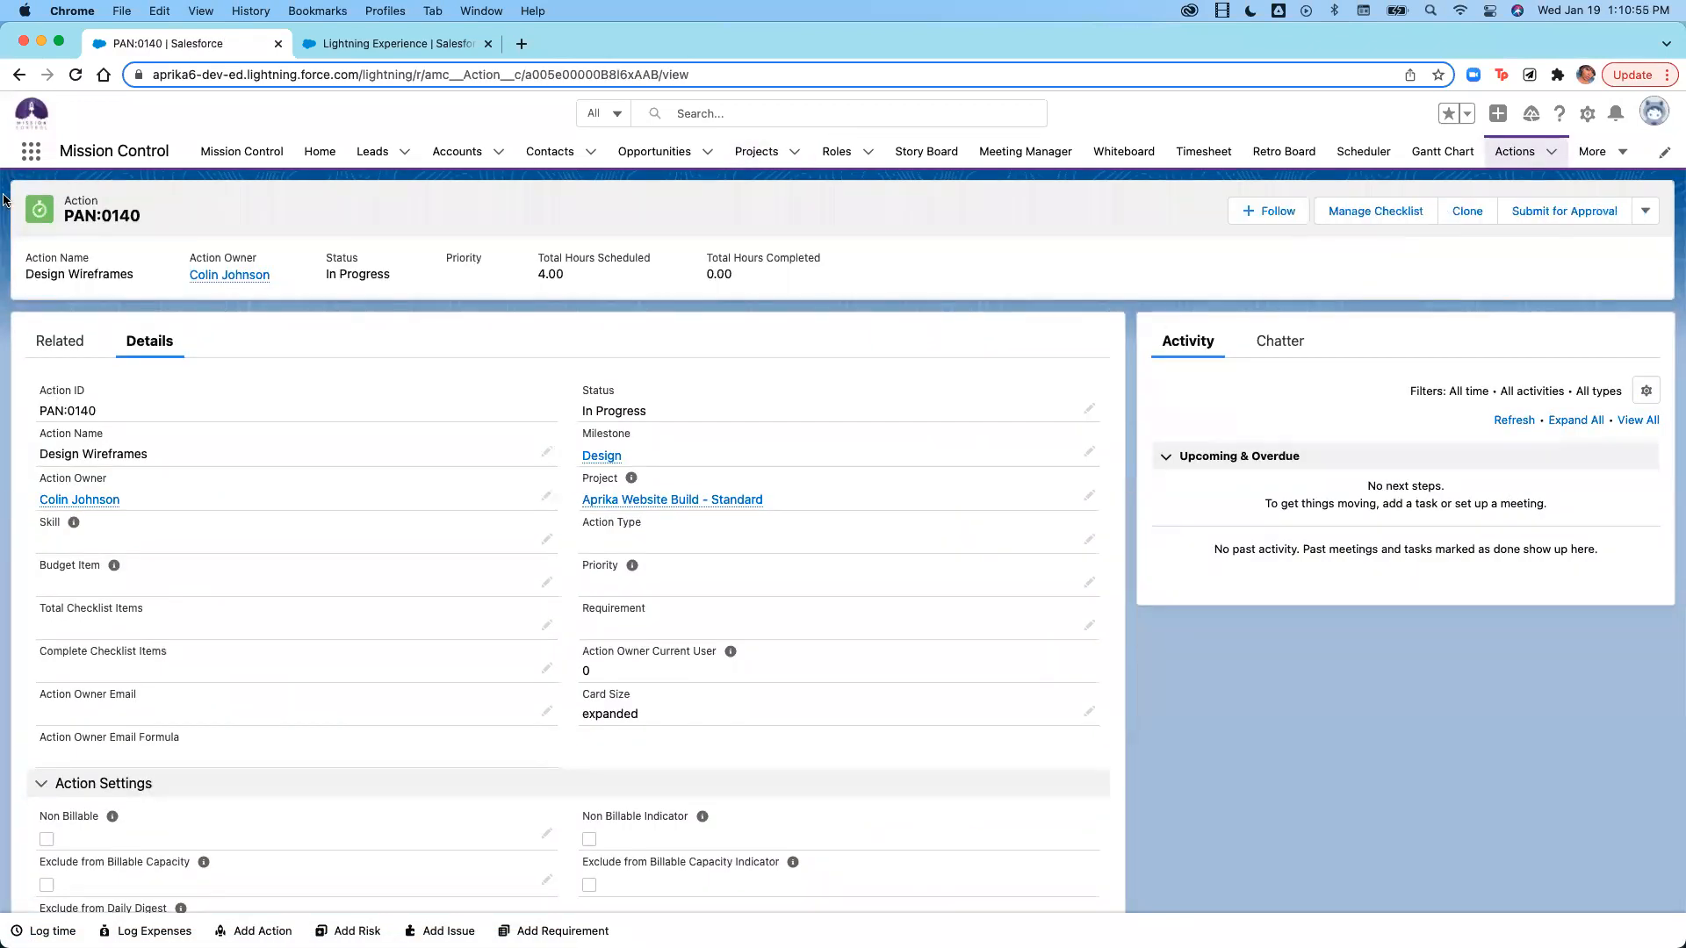
{"action": "left_click", "coordinate": [64, 354]}
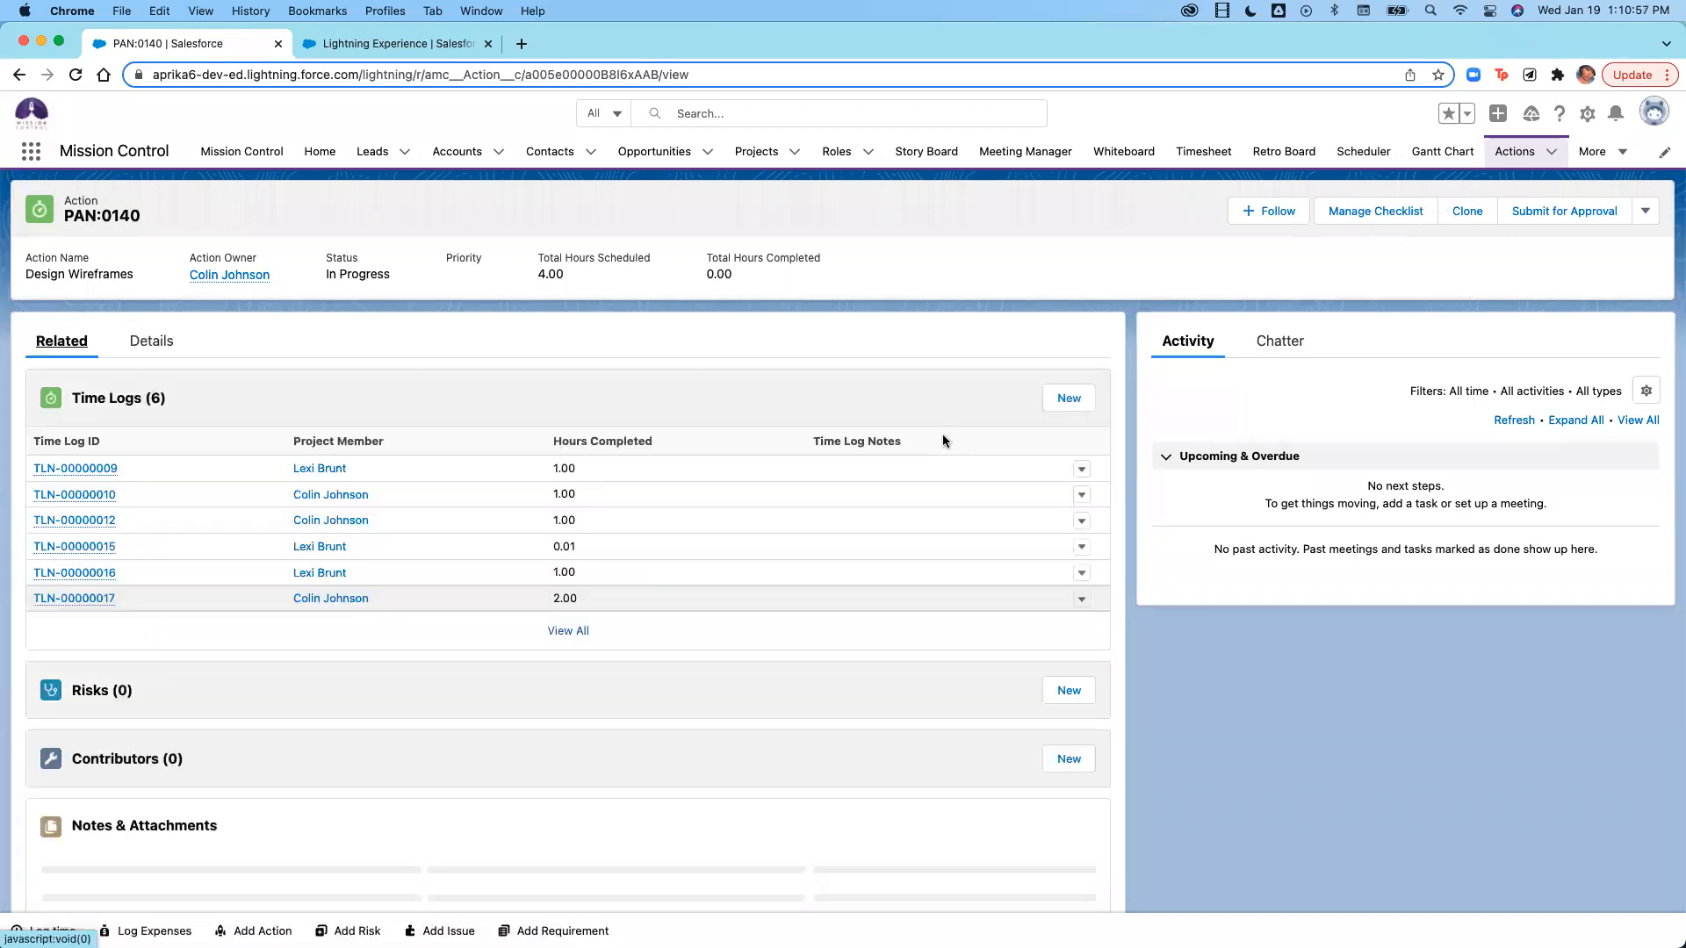
Examine the settings, hours, cost and approval fields of a new time log for the Design Wireframes action, and cancel it.
{"action": "left_click", "coordinate": [1072, 400]}
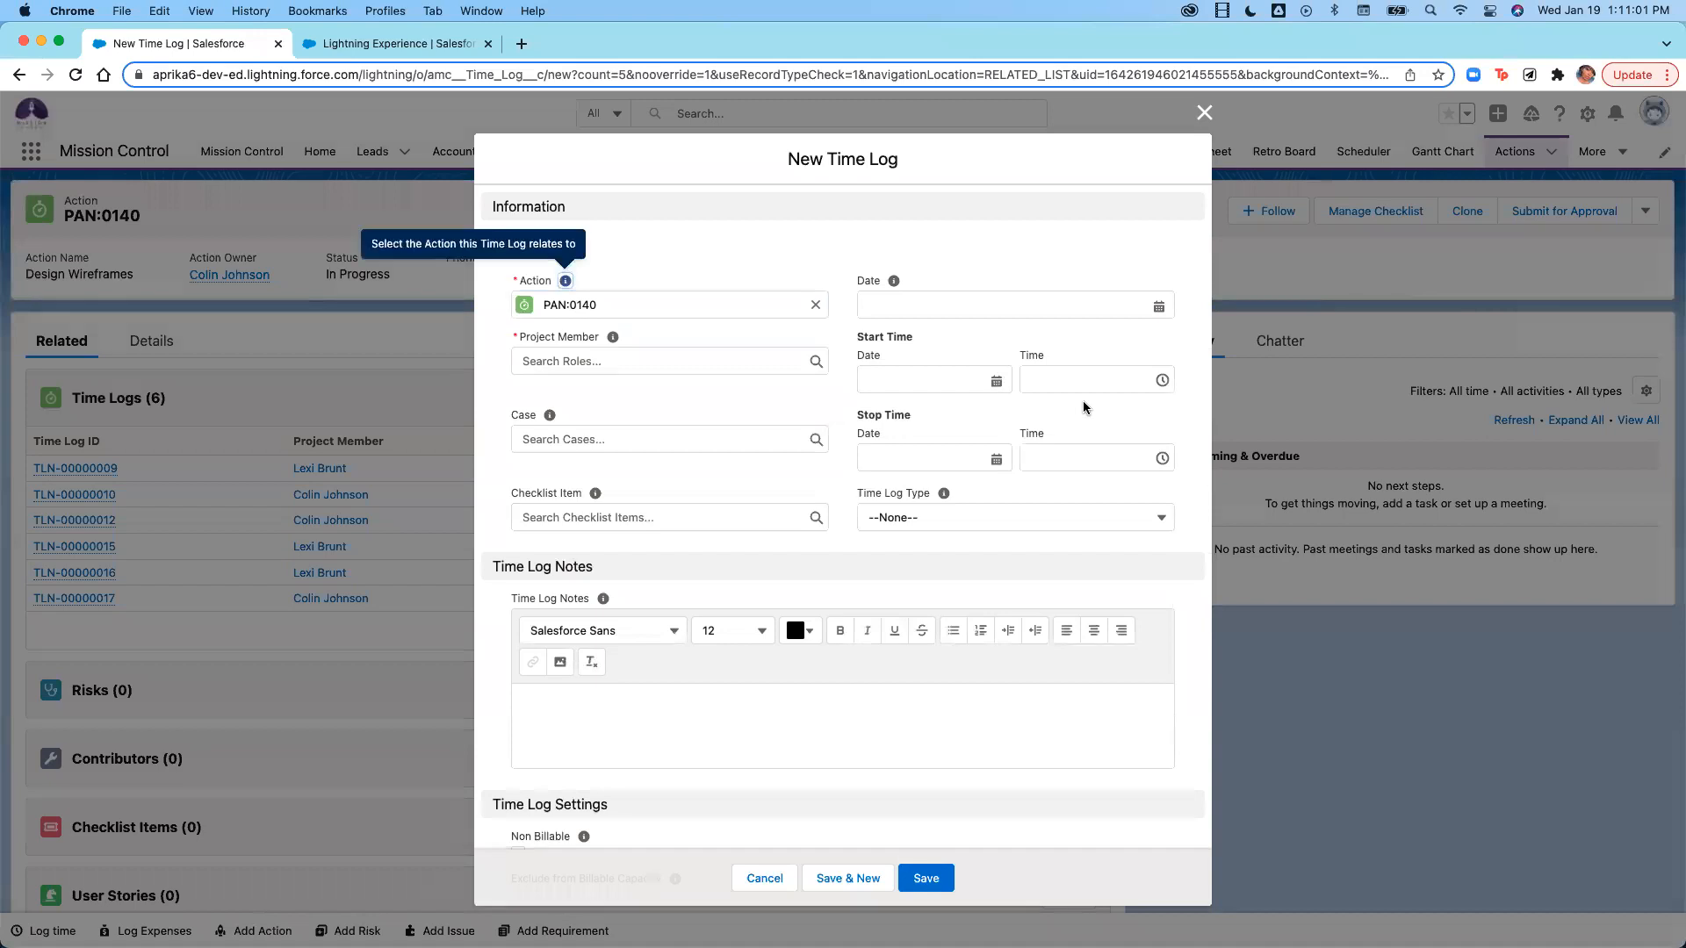
{"action": "scroll", "coordinate": [869, 308], "scroll_direction": "down", "scroll_amount": 5}
{"action": "scroll", "coordinate": [868, 307], "scroll_direction": "down", "scroll_amount": 8}
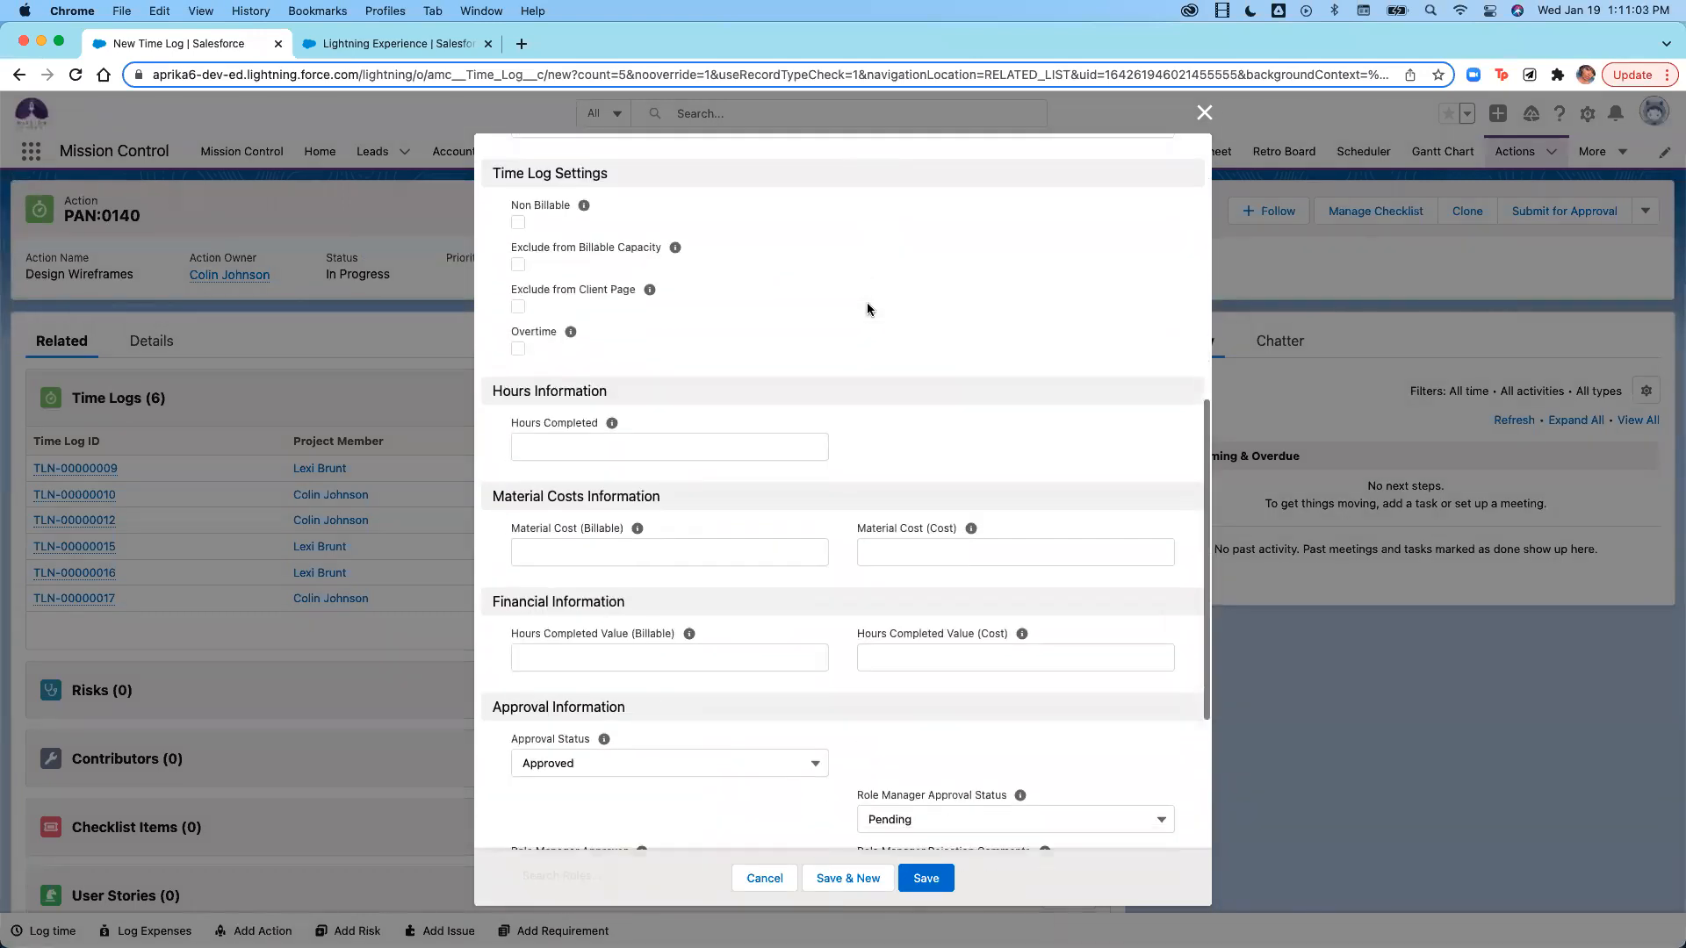
{"action": "scroll", "coordinate": [867, 302], "scroll_direction": "down", "scroll_amount": 1}
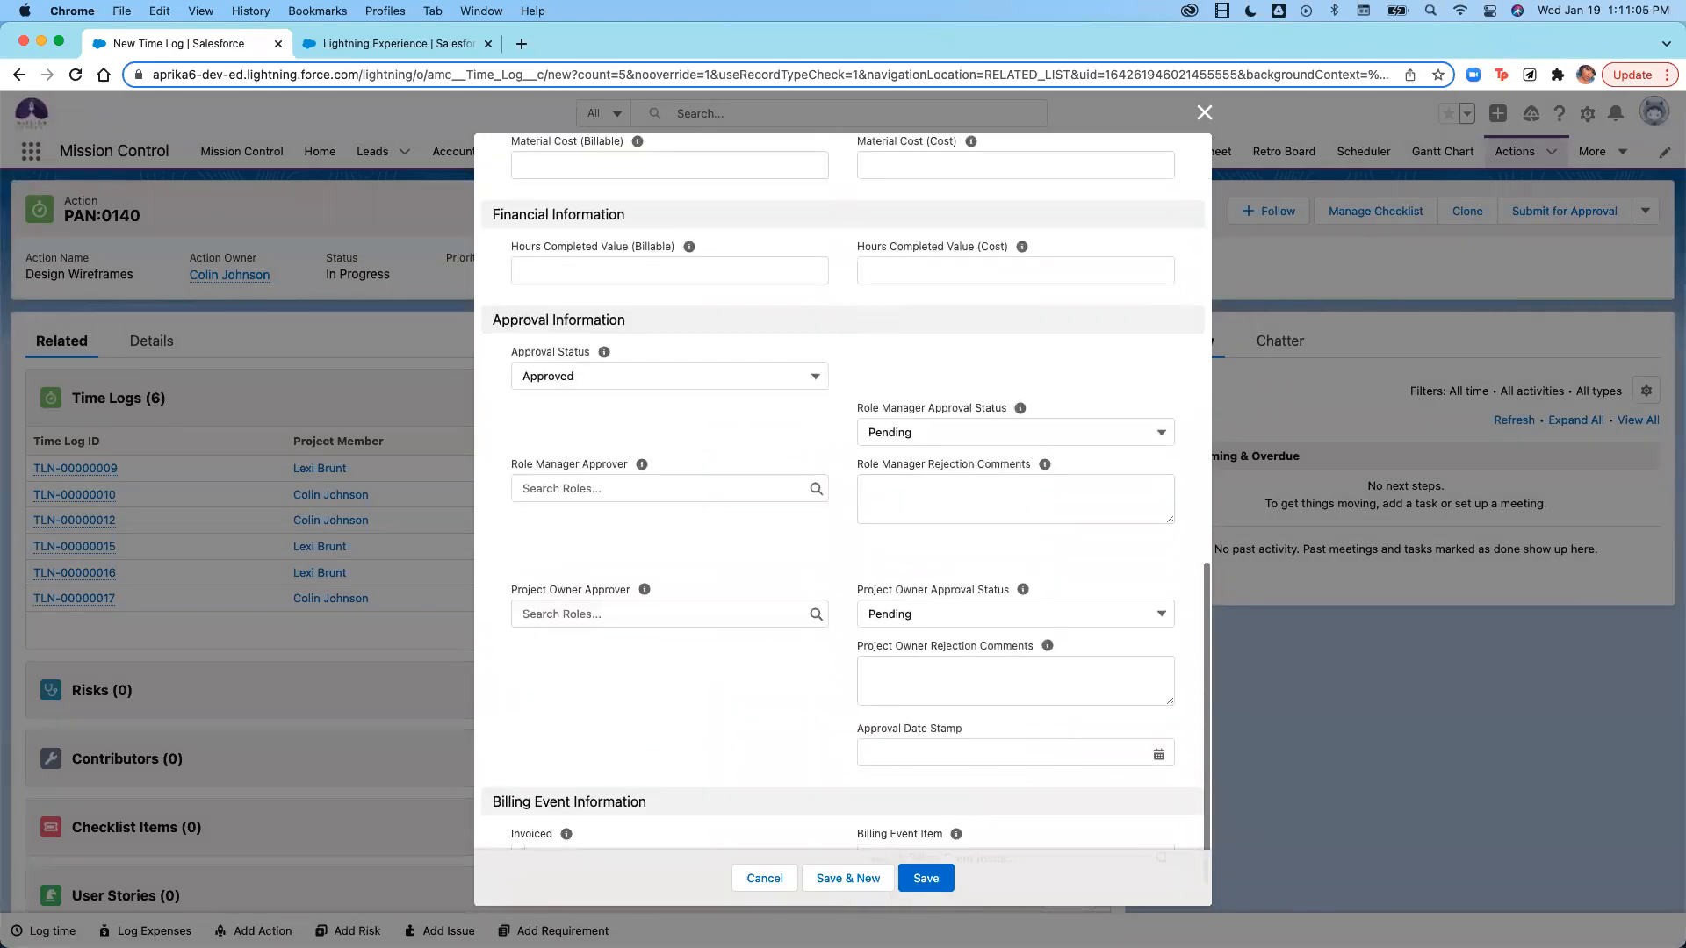
{"action": "left_click", "coordinate": [764, 878]}
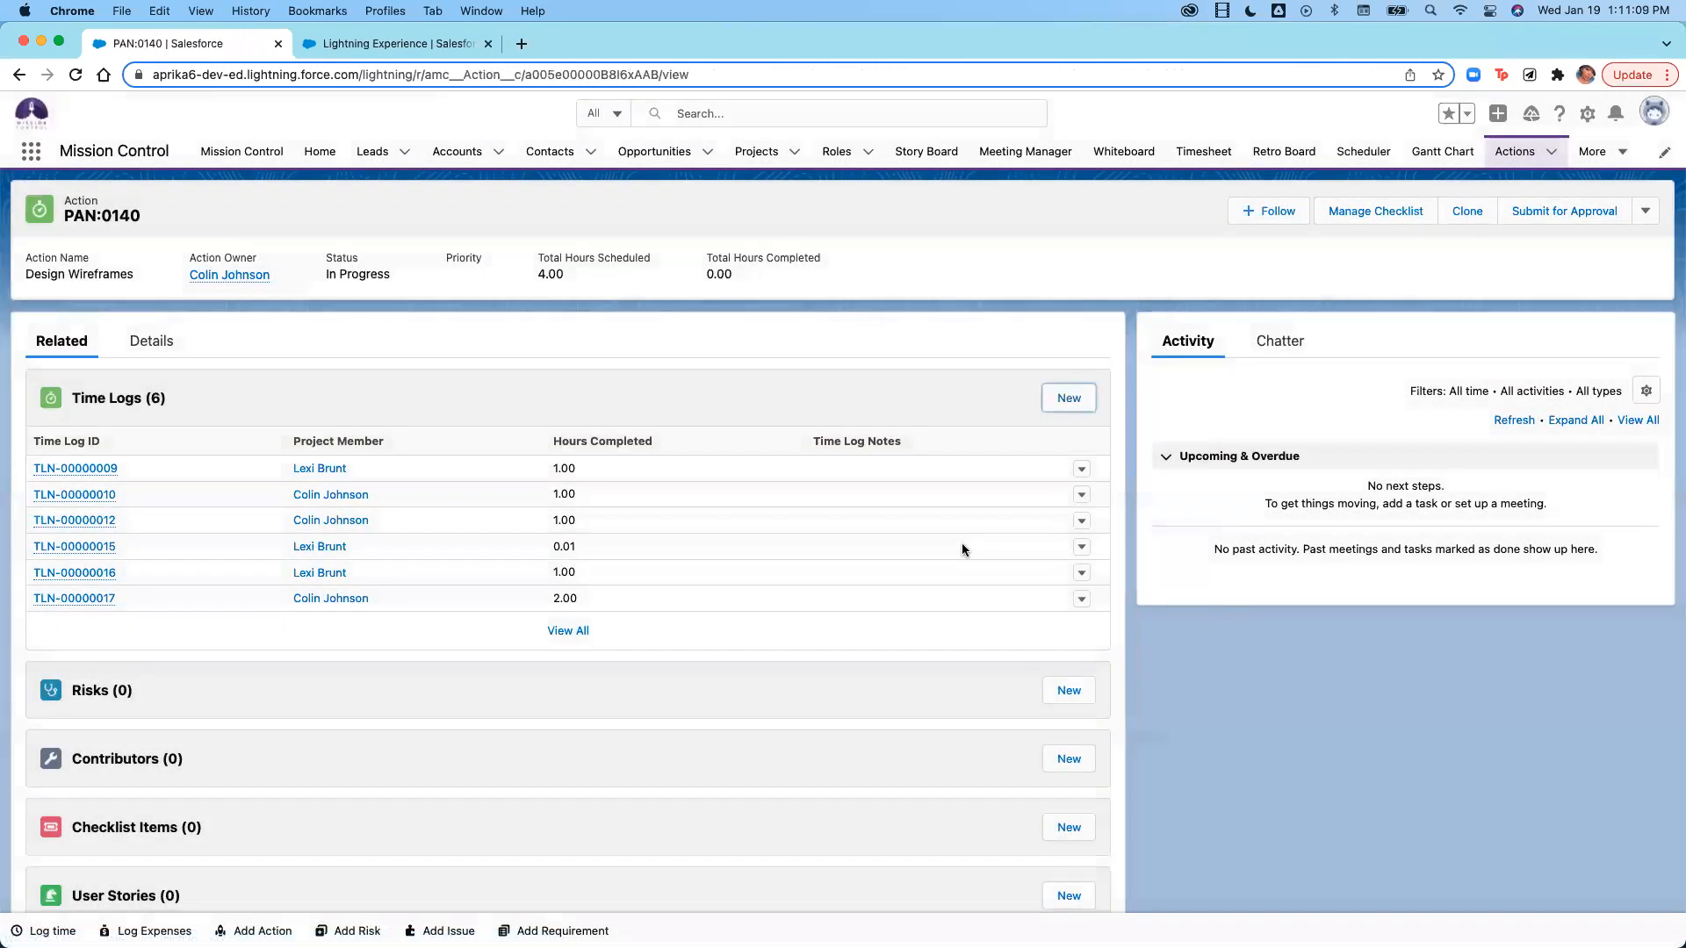
Add the Design UI action of the Aprika Business: Website Build project to the timesheet and start tracking time on it.
{"action": "left_click", "coordinate": [1220, 156]}
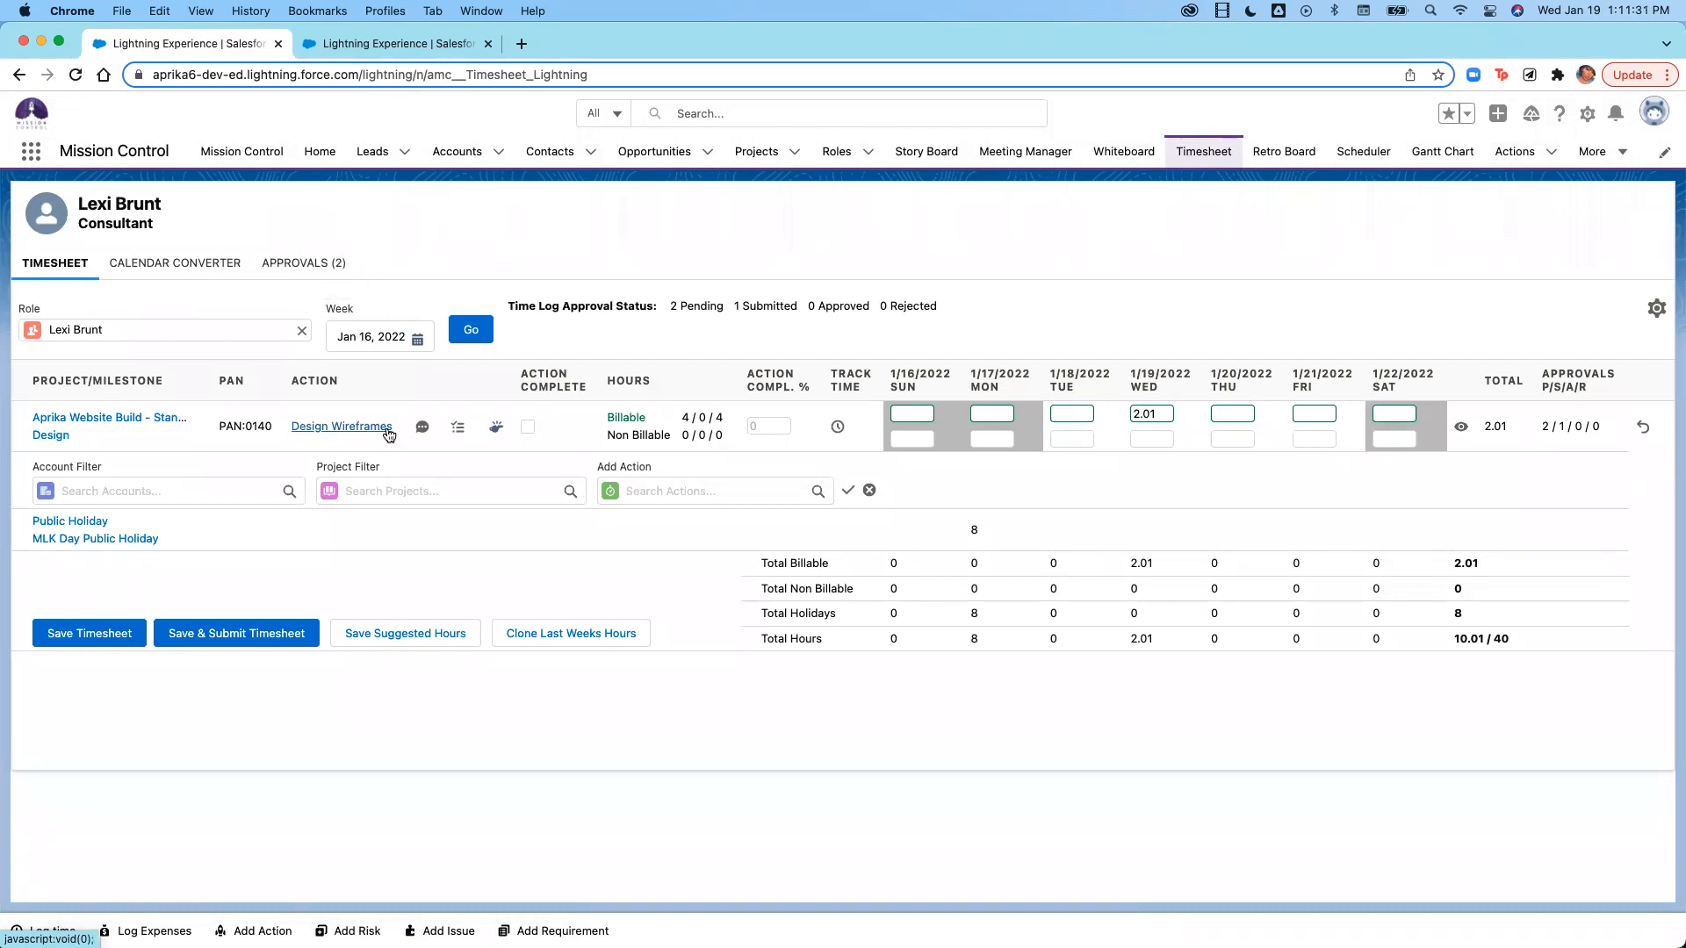
{"action": "scroll", "coordinate": [388, 435], "scroll_direction": "down", "scroll_amount": 1}
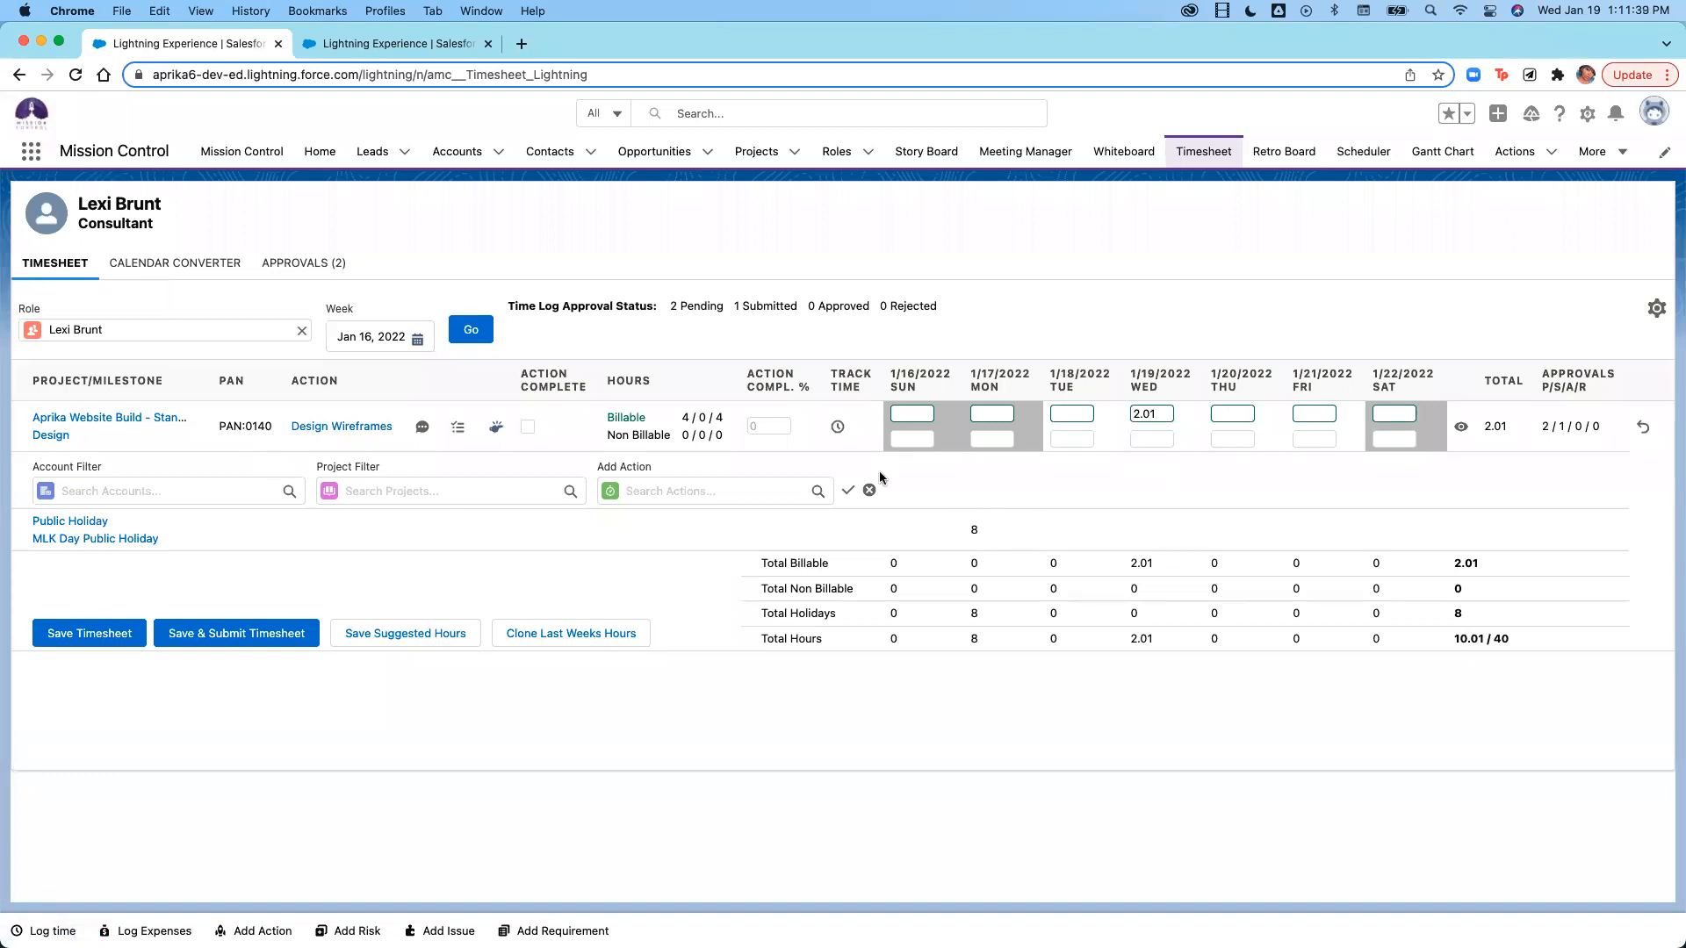
{"action": "left_click", "coordinate": [492, 502]}
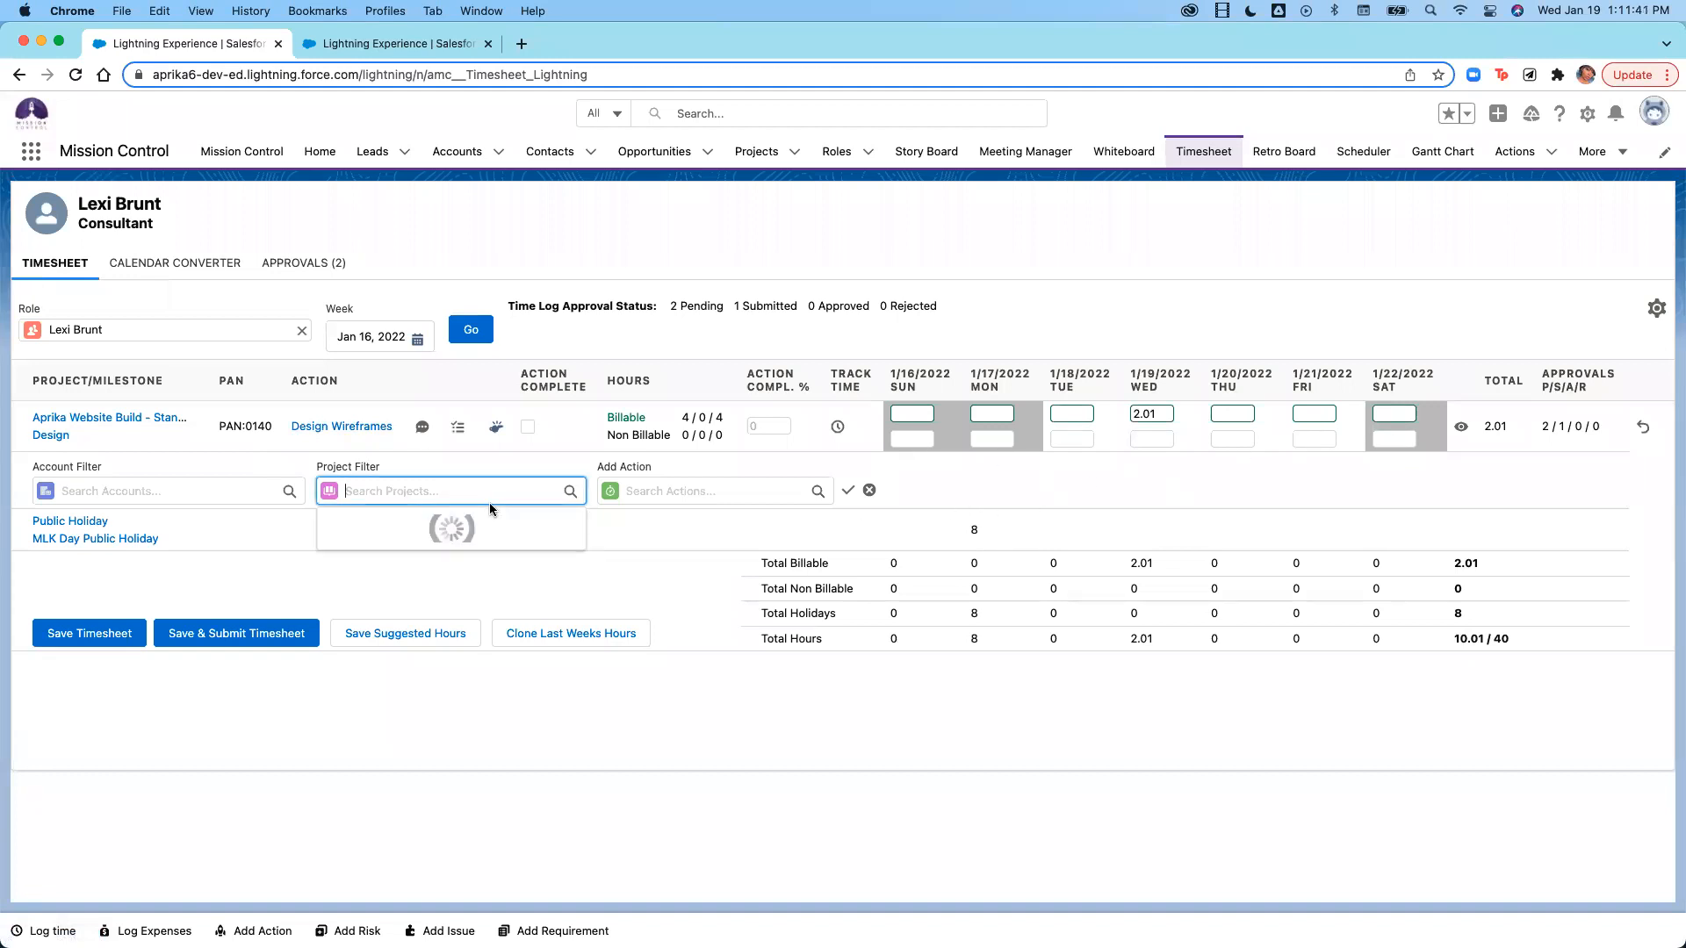
{"action": "left_click", "coordinate": [488, 526]}
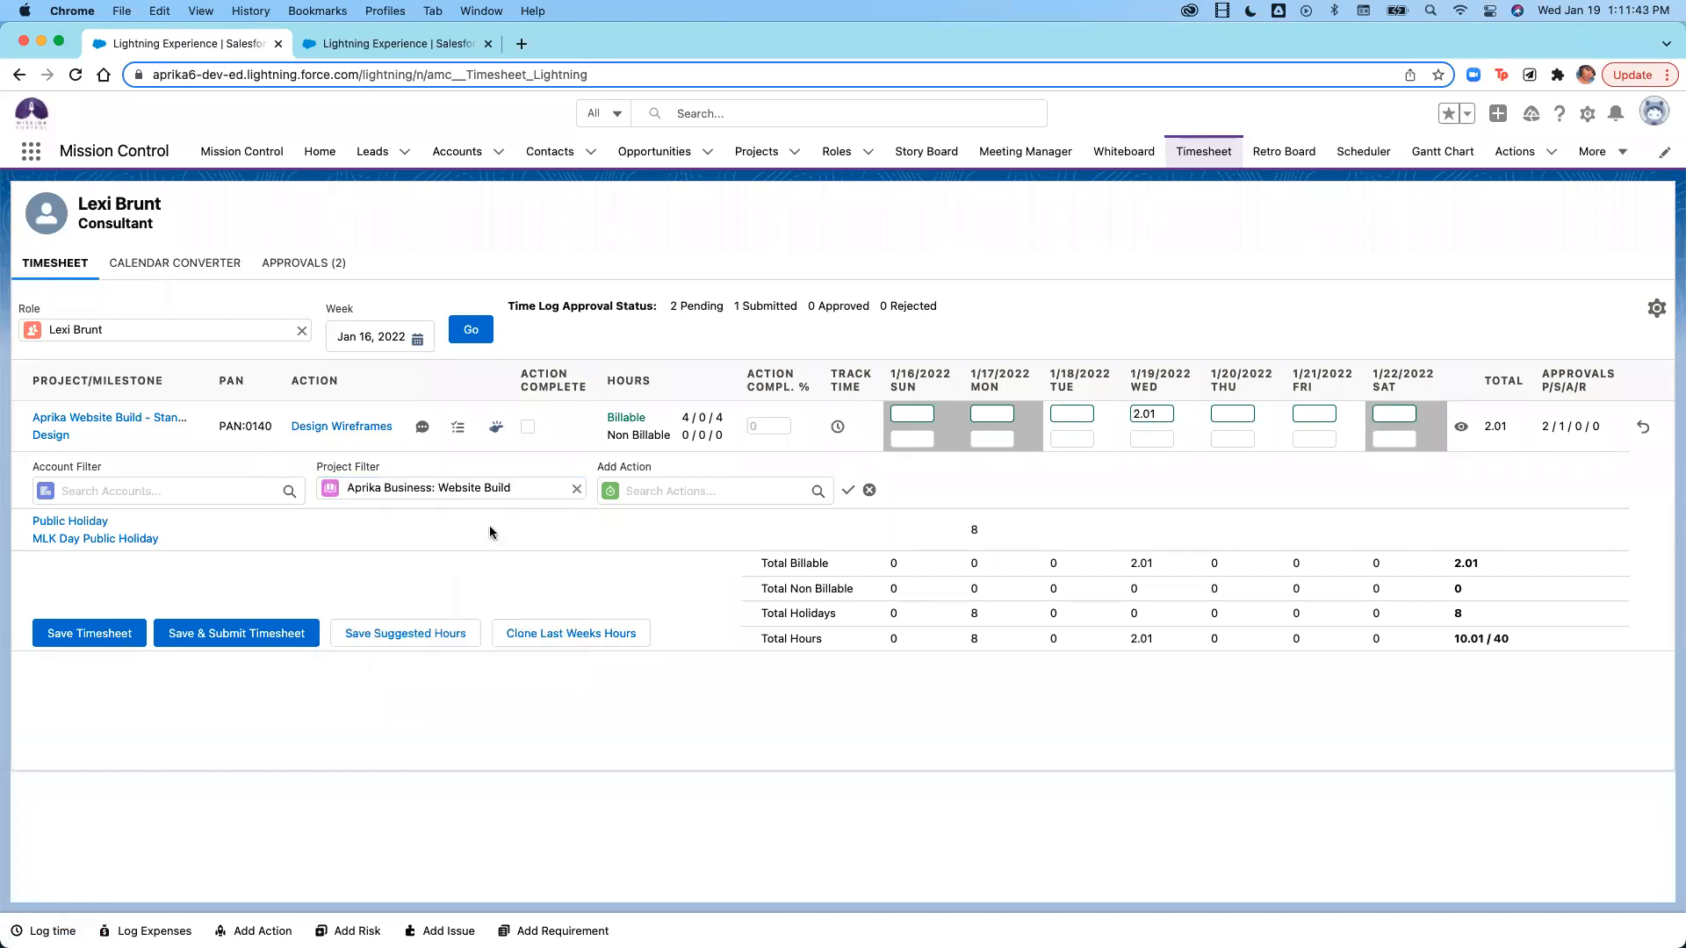
{"action": "left_click", "coordinate": [647, 492]}
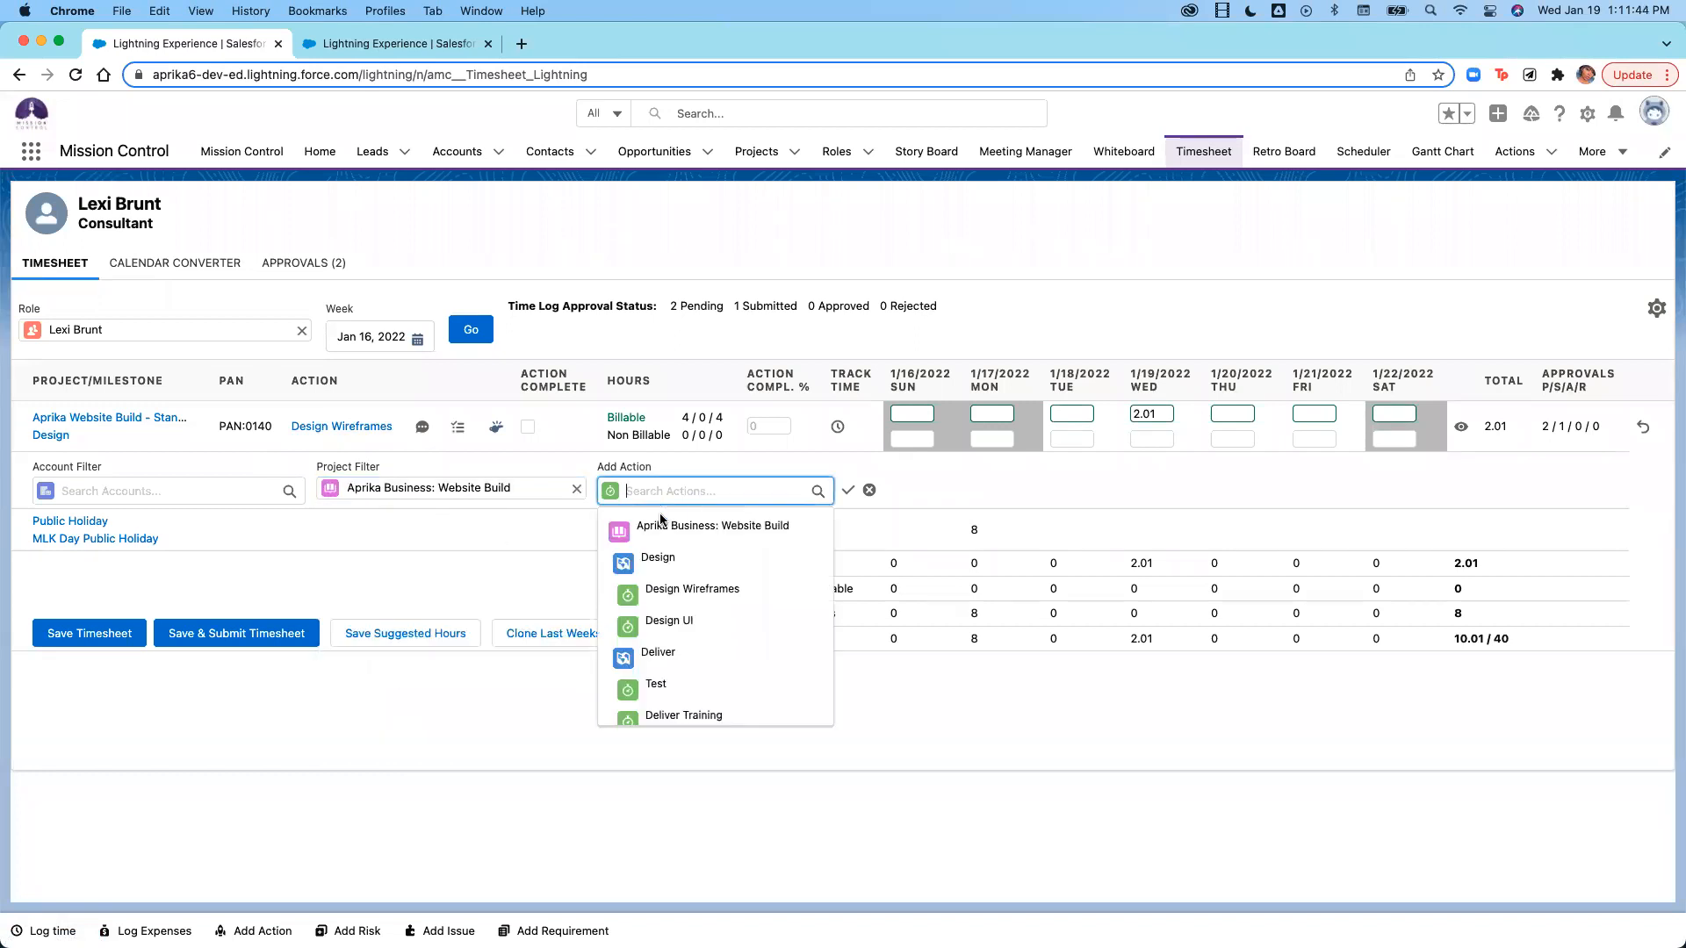
{"action": "left_click", "coordinate": [690, 625]}
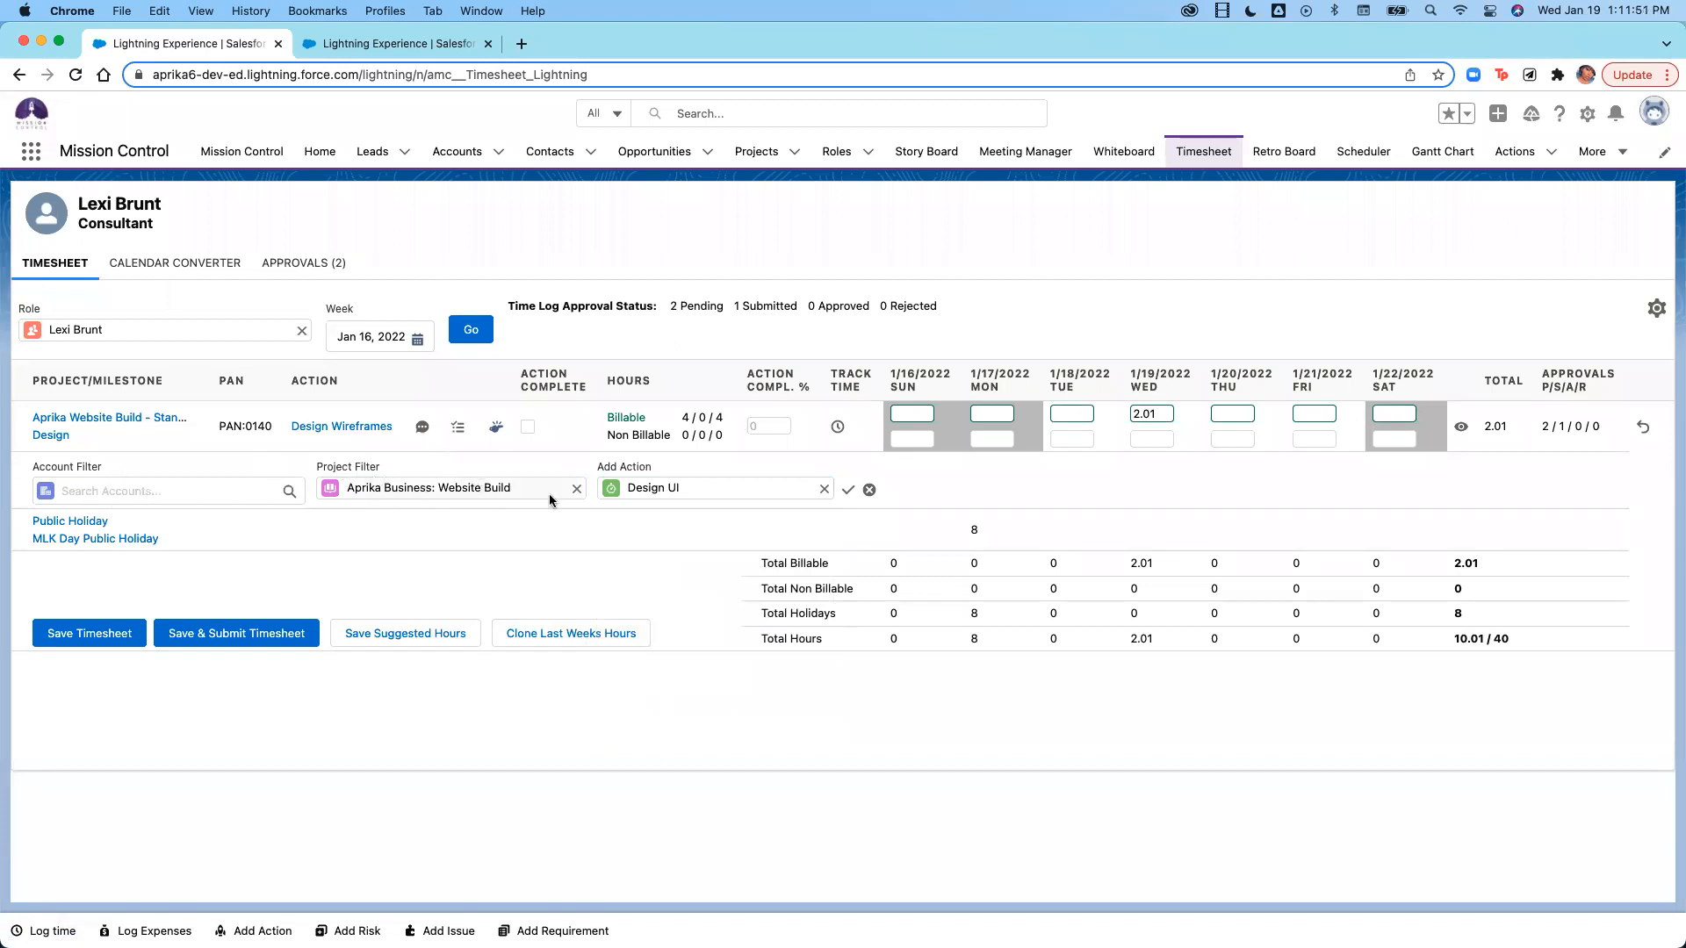
{"action": "left_click", "coordinate": [848, 490]}
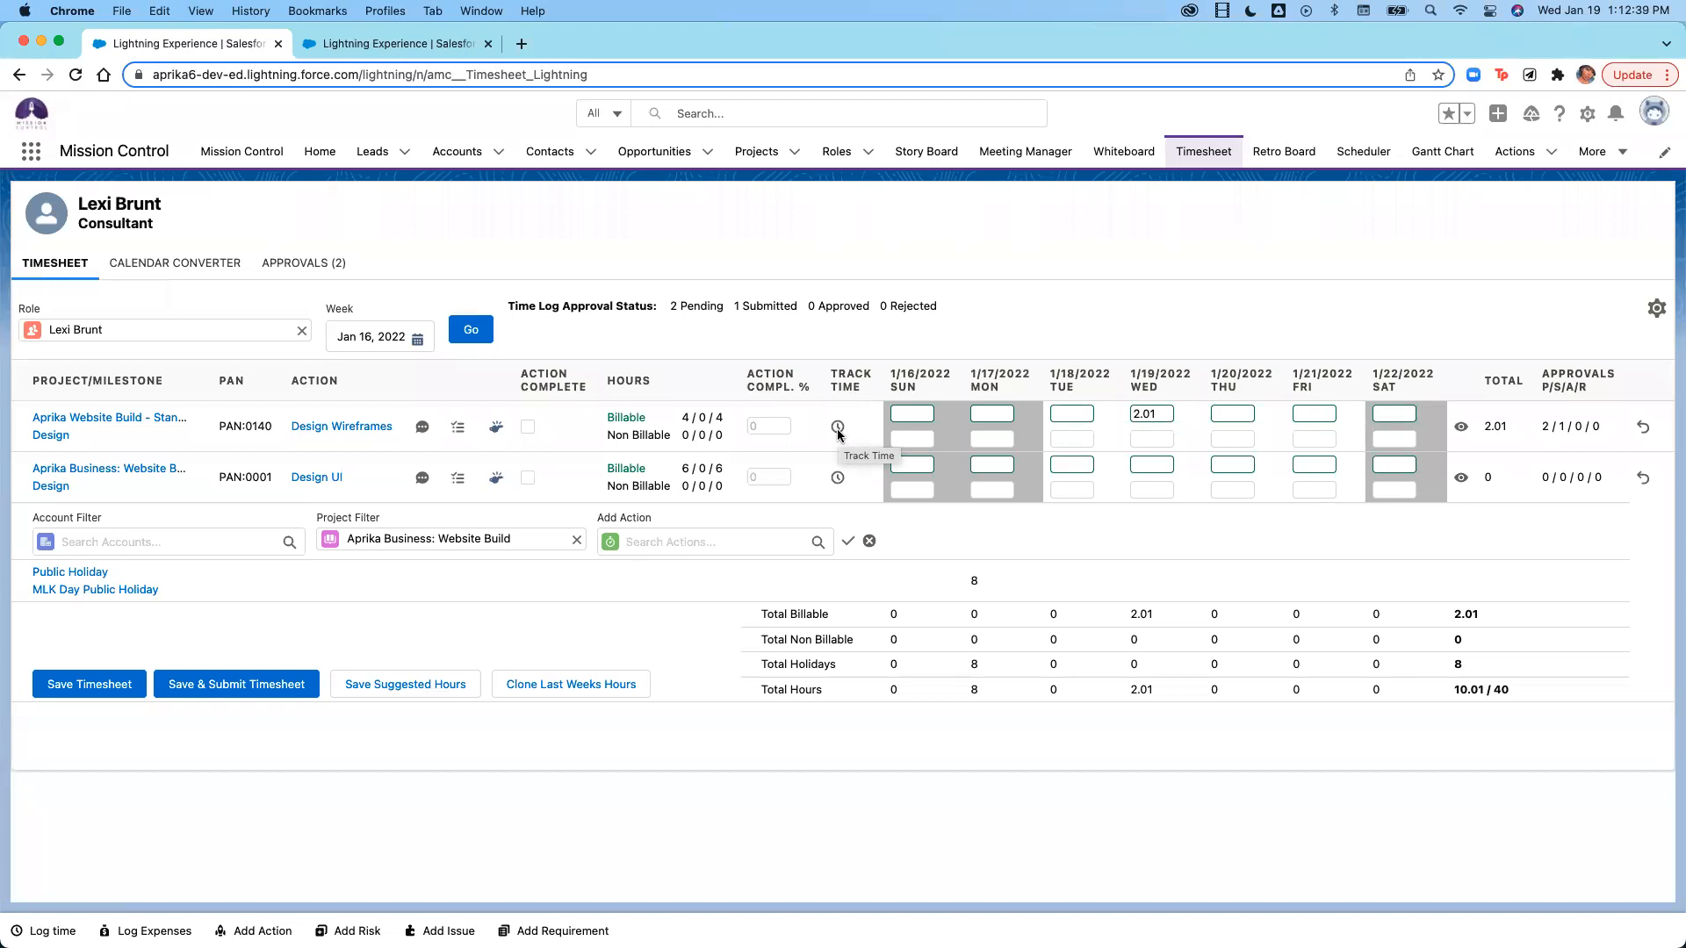
{"action": "left_click", "coordinate": [838, 478]}
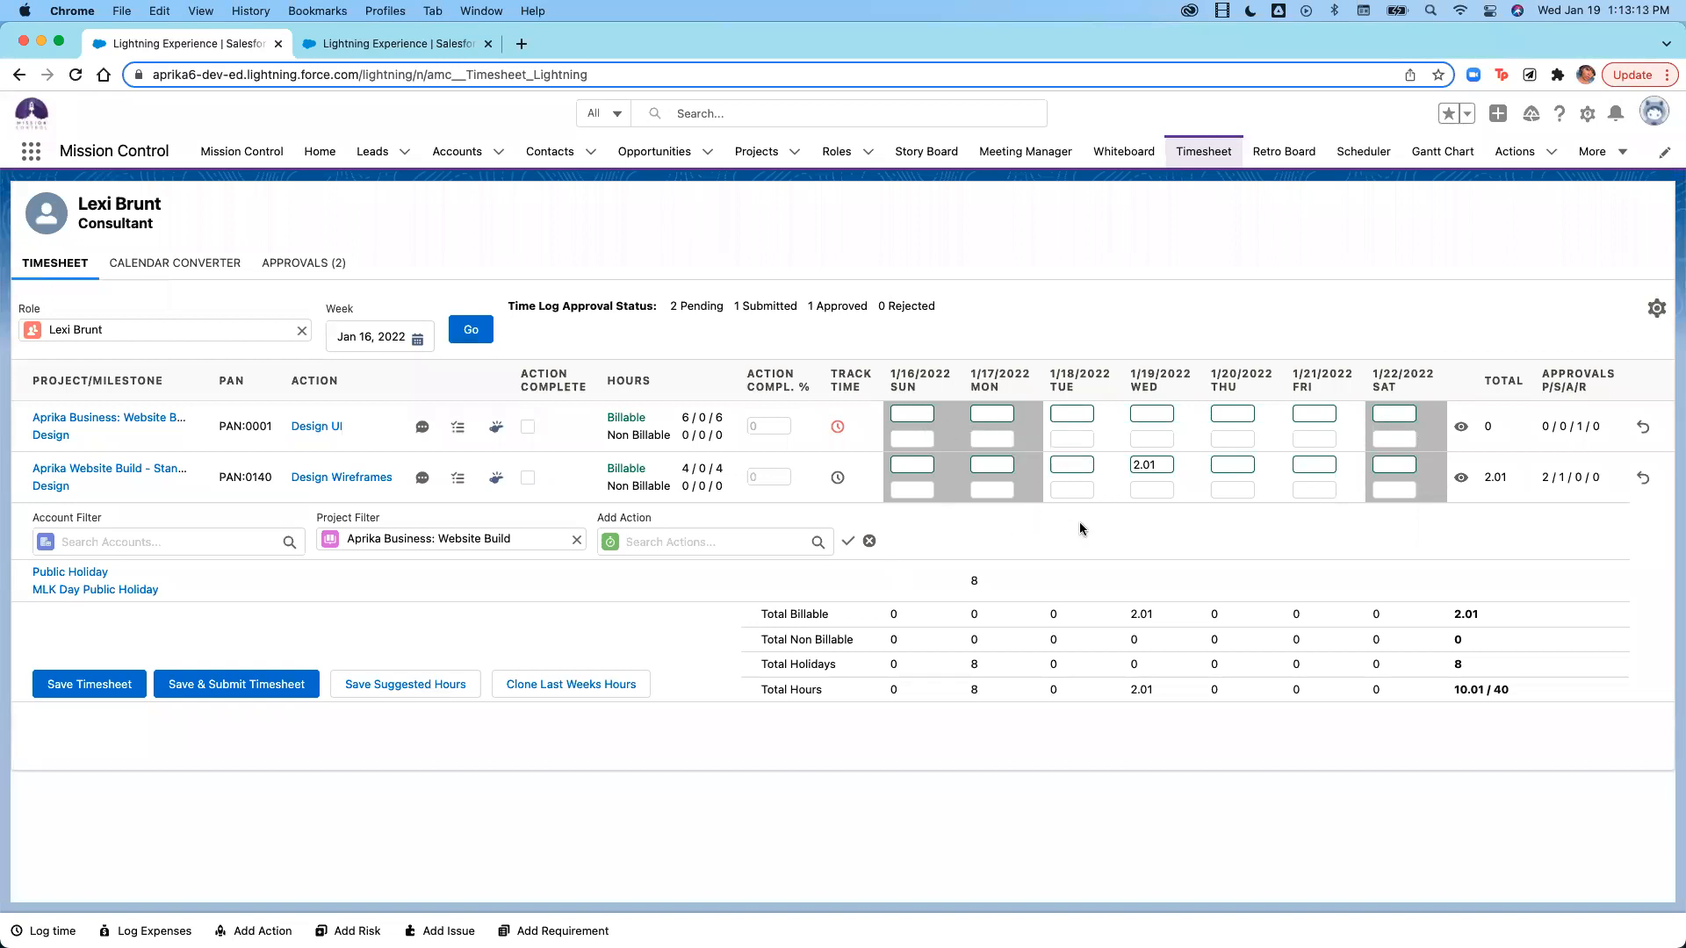
Review the data, column and additional field options in the Timesheet Settings, and leave them without saving.
{"action": "left_click", "coordinate": [1656, 308]}
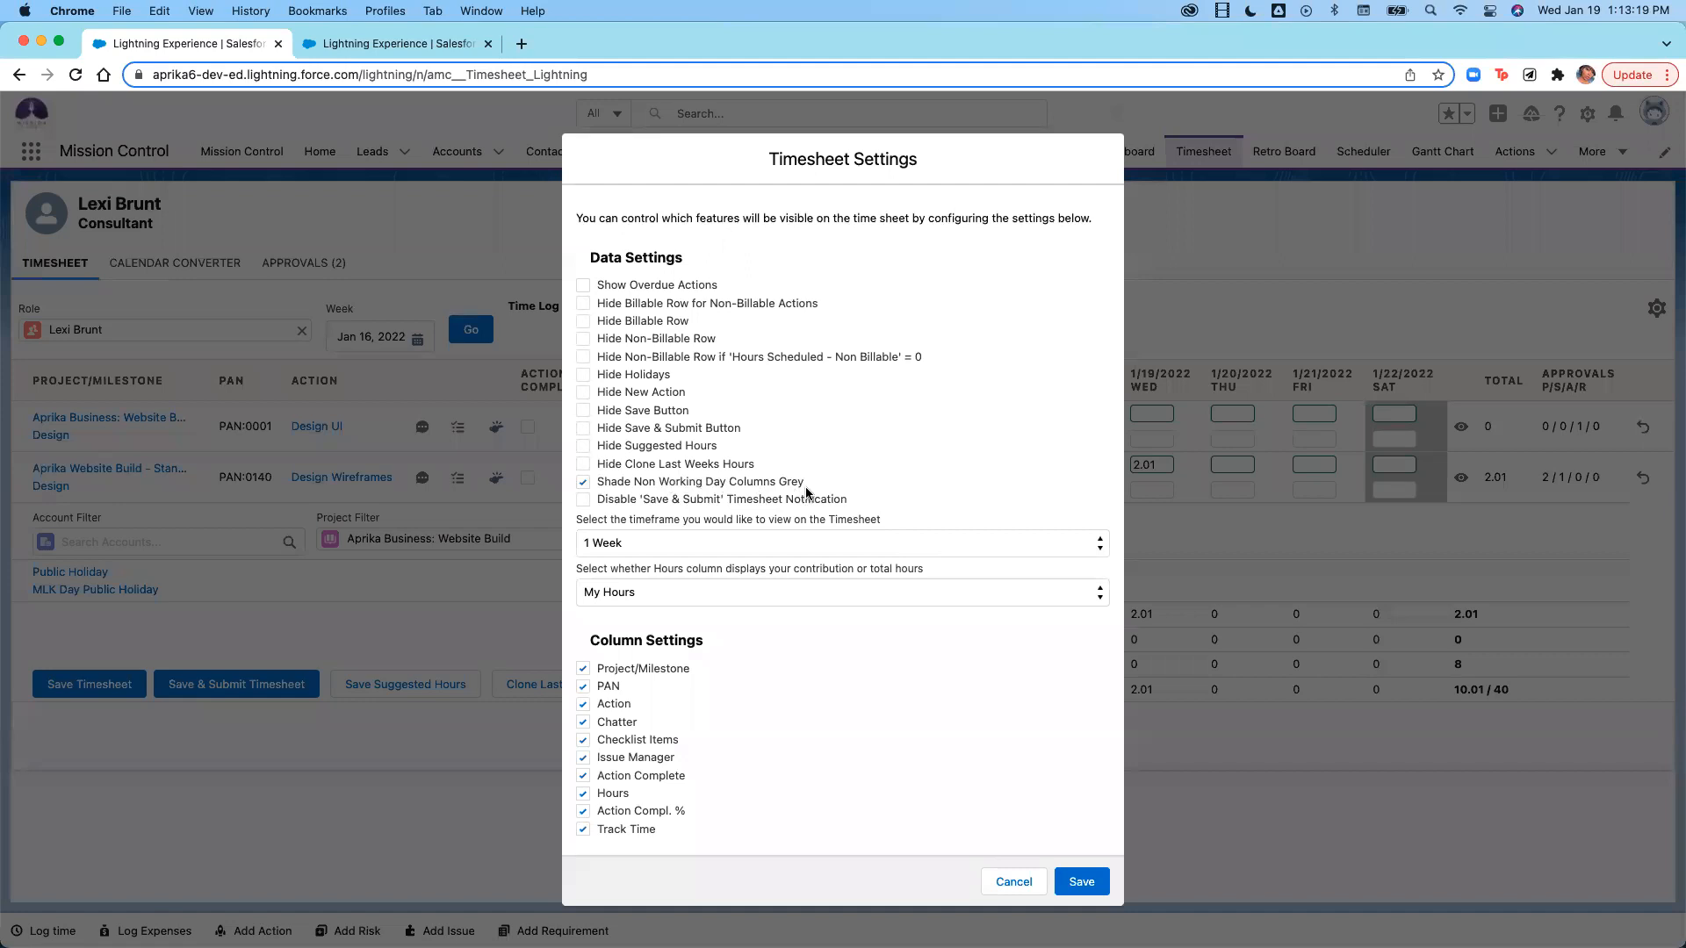
{"action": "left_click", "coordinate": [584, 483]}
{"action": "left_click", "coordinate": [584, 483]}
{"action": "scroll", "coordinate": [651, 601], "scroll_direction": "down", "scroll_amount": 6}
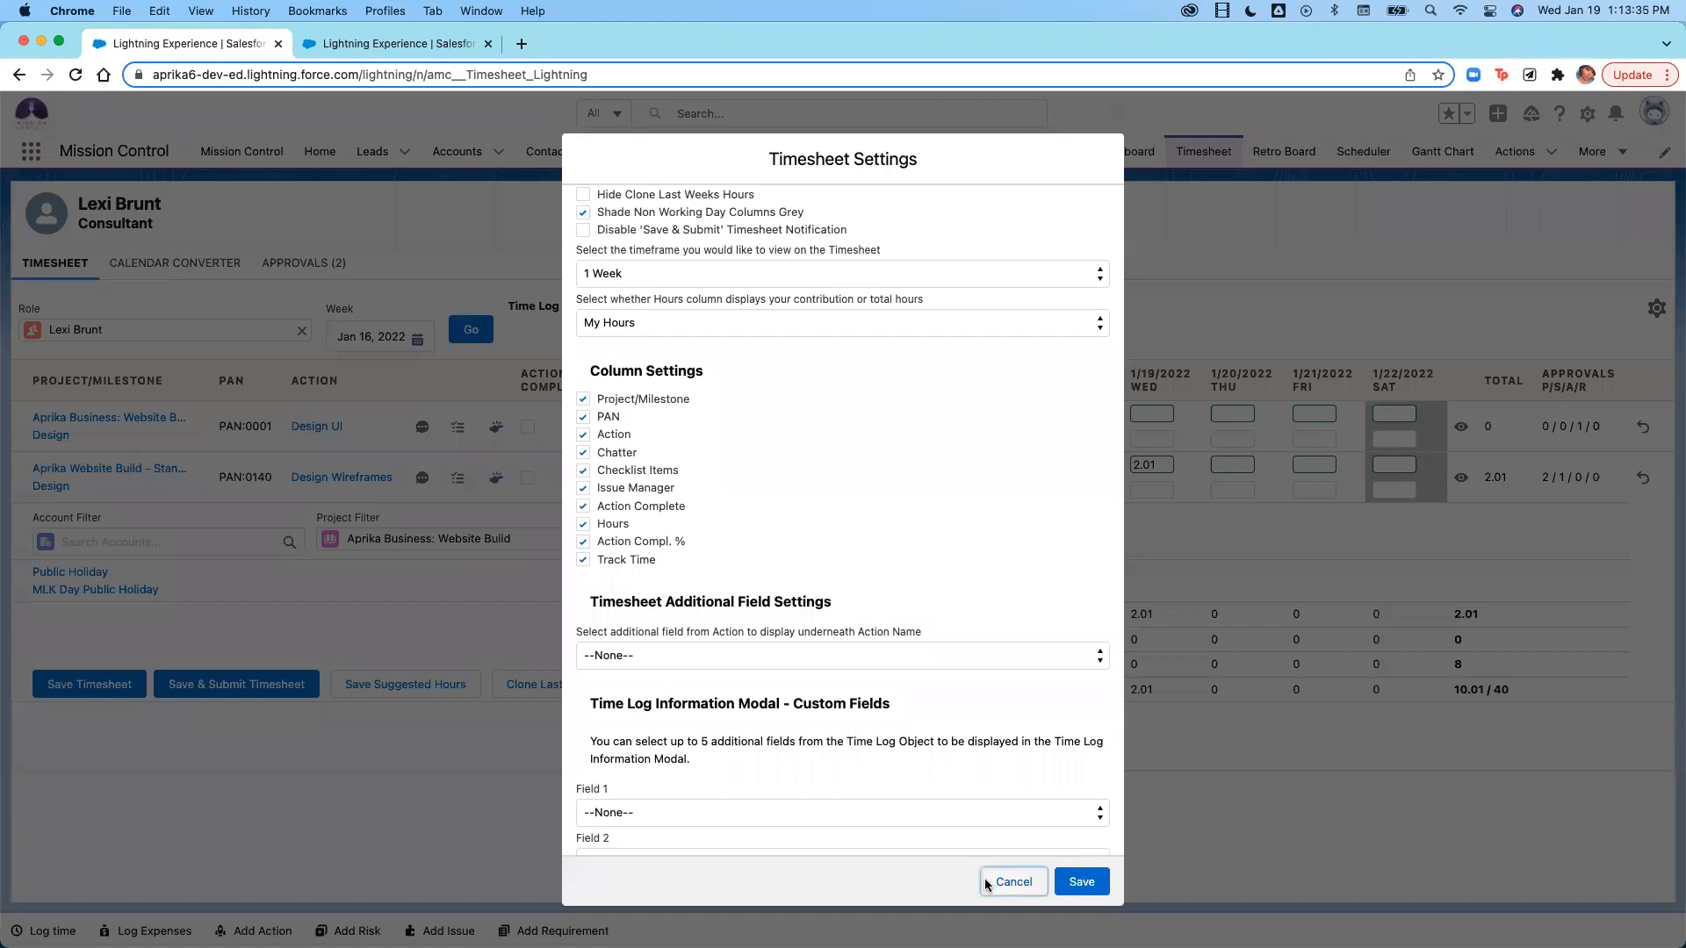
{"action": "left_click", "coordinate": [1013, 882]}
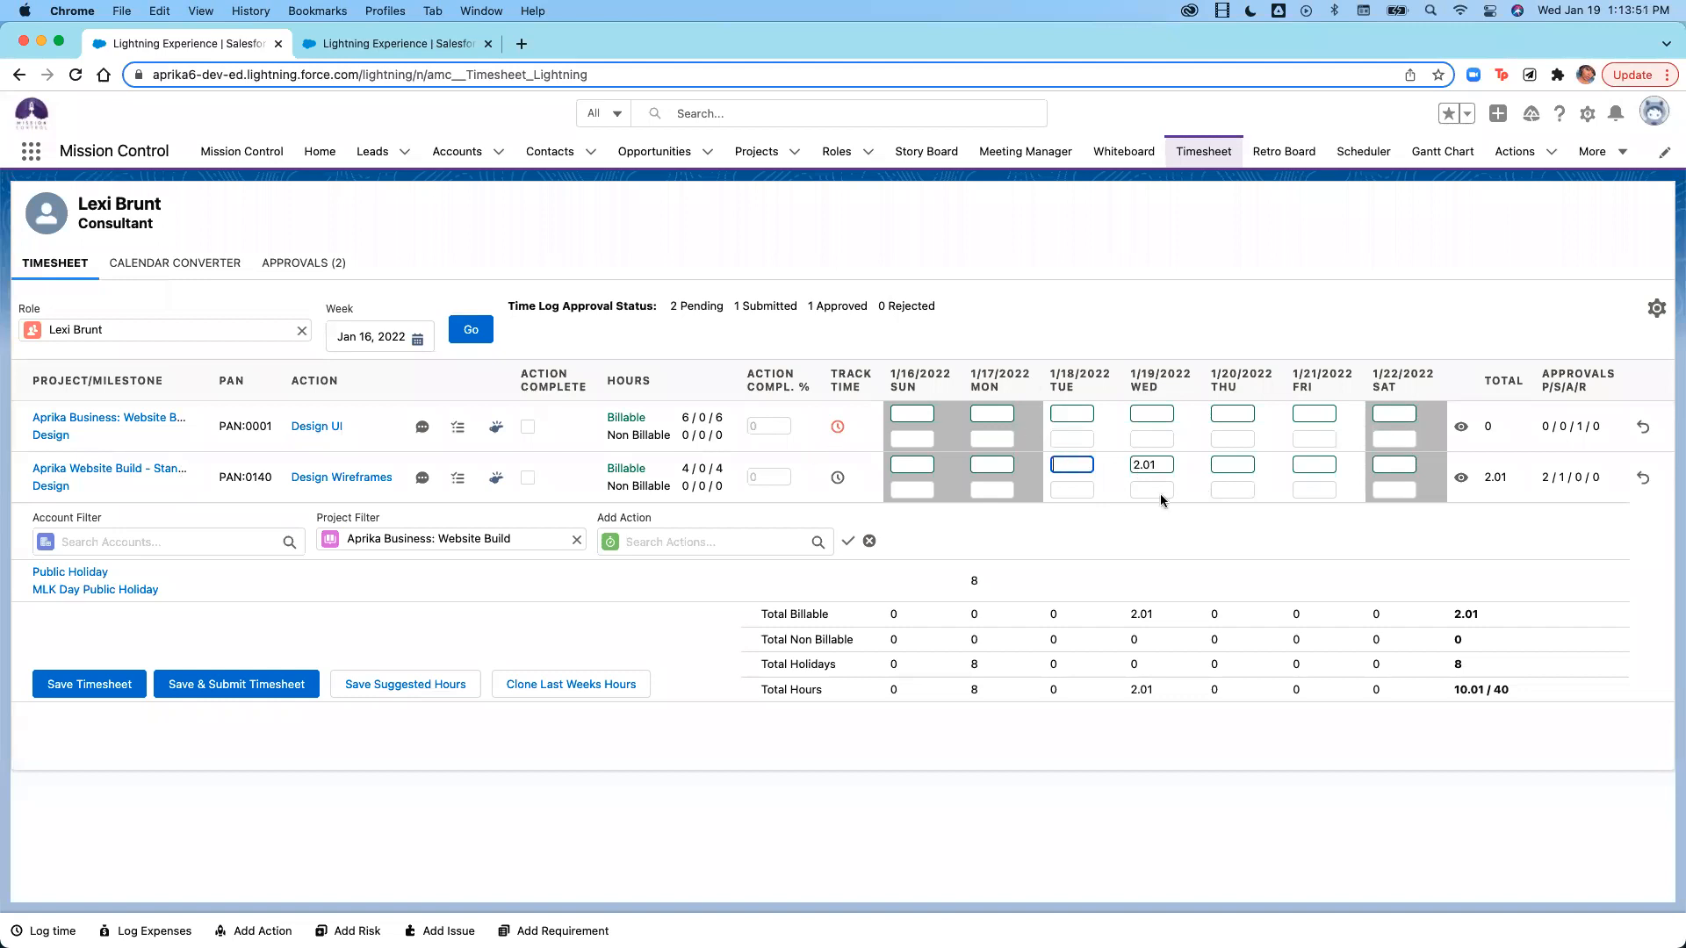
Set the billable hours of the Design Wireframes action for Wednesday 1/19/2022 to 3.01.
{"action": "left_click", "coordinate": [1137, 466]}
{"action": "key", "text": "BackSpace"}
{"action": "type", "text": "3"}
{"action": "left_click", "coordinate": [1163, 515]}
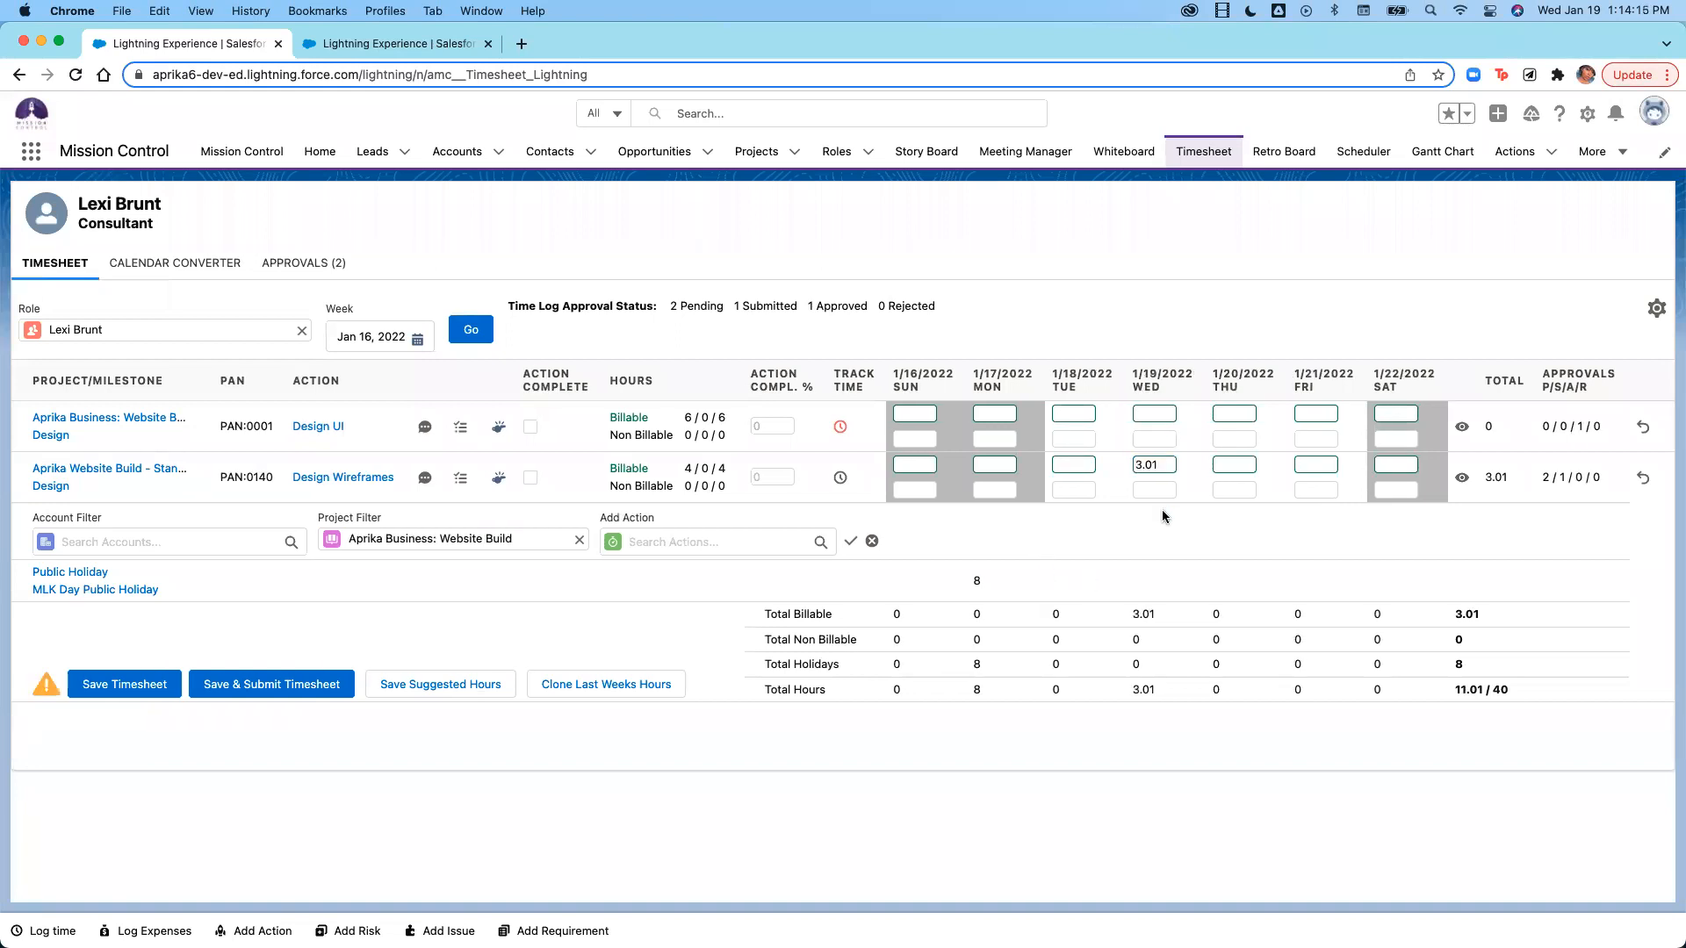
Open the time log information of Wednesday's Design Wireframes hours, save it without adding details, and save the timesheet.
{"action": "double_click", "coordinate": [1164, 465]}
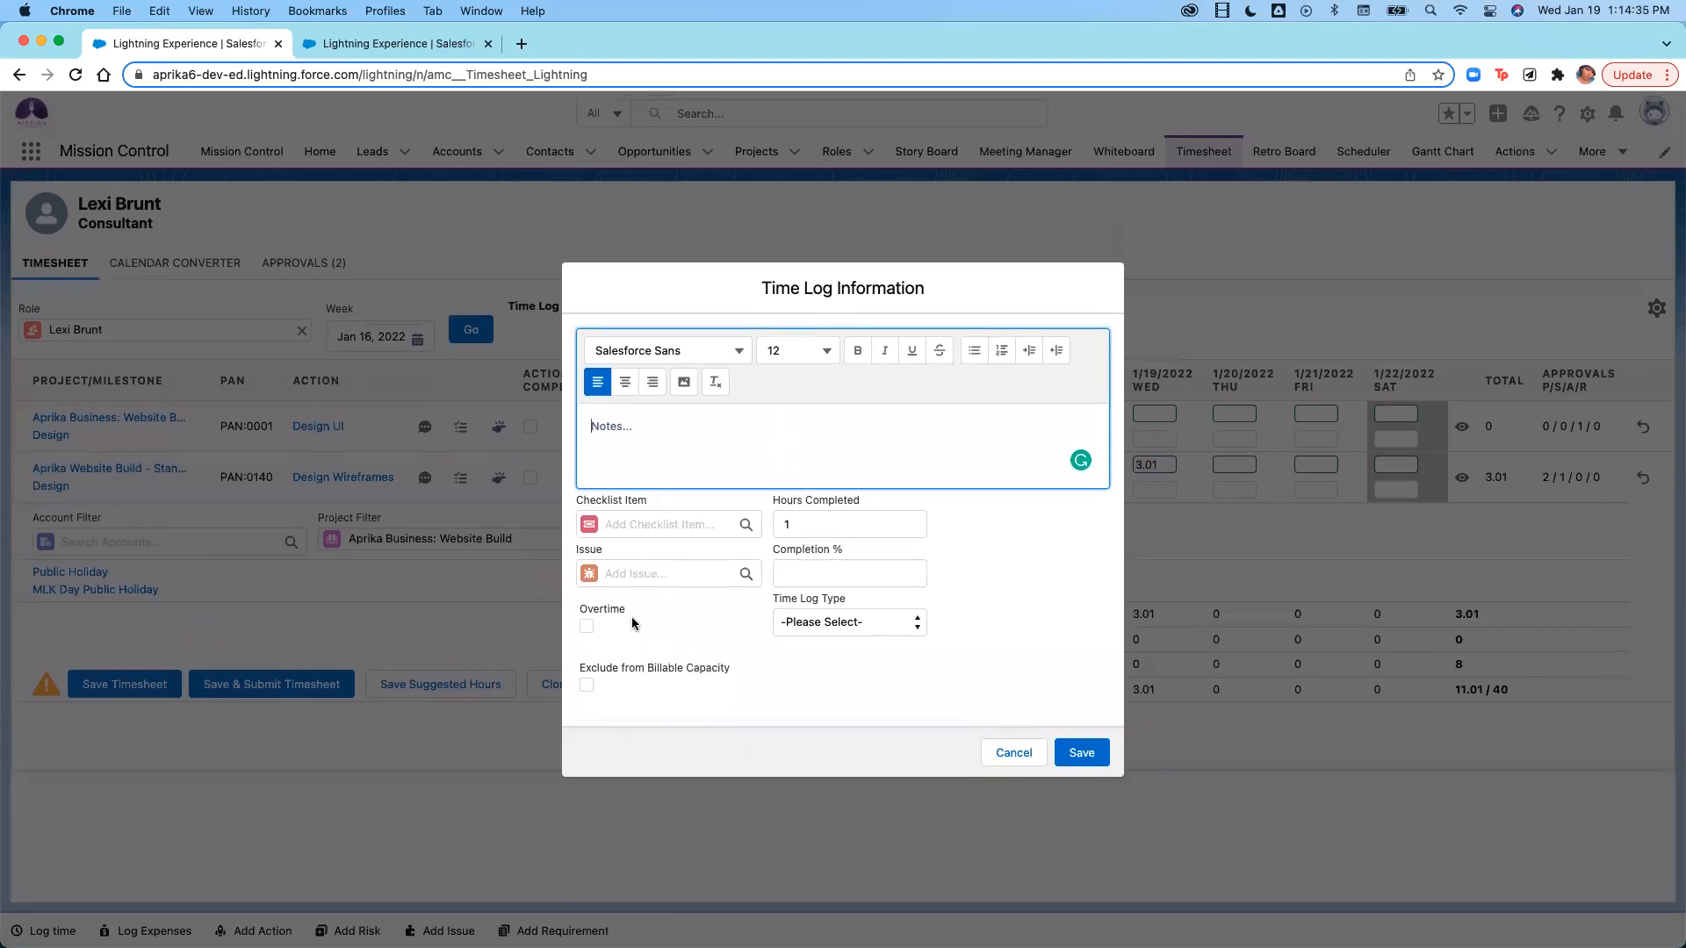
{"action": "left_click", "coordinate": [1089, 752]}
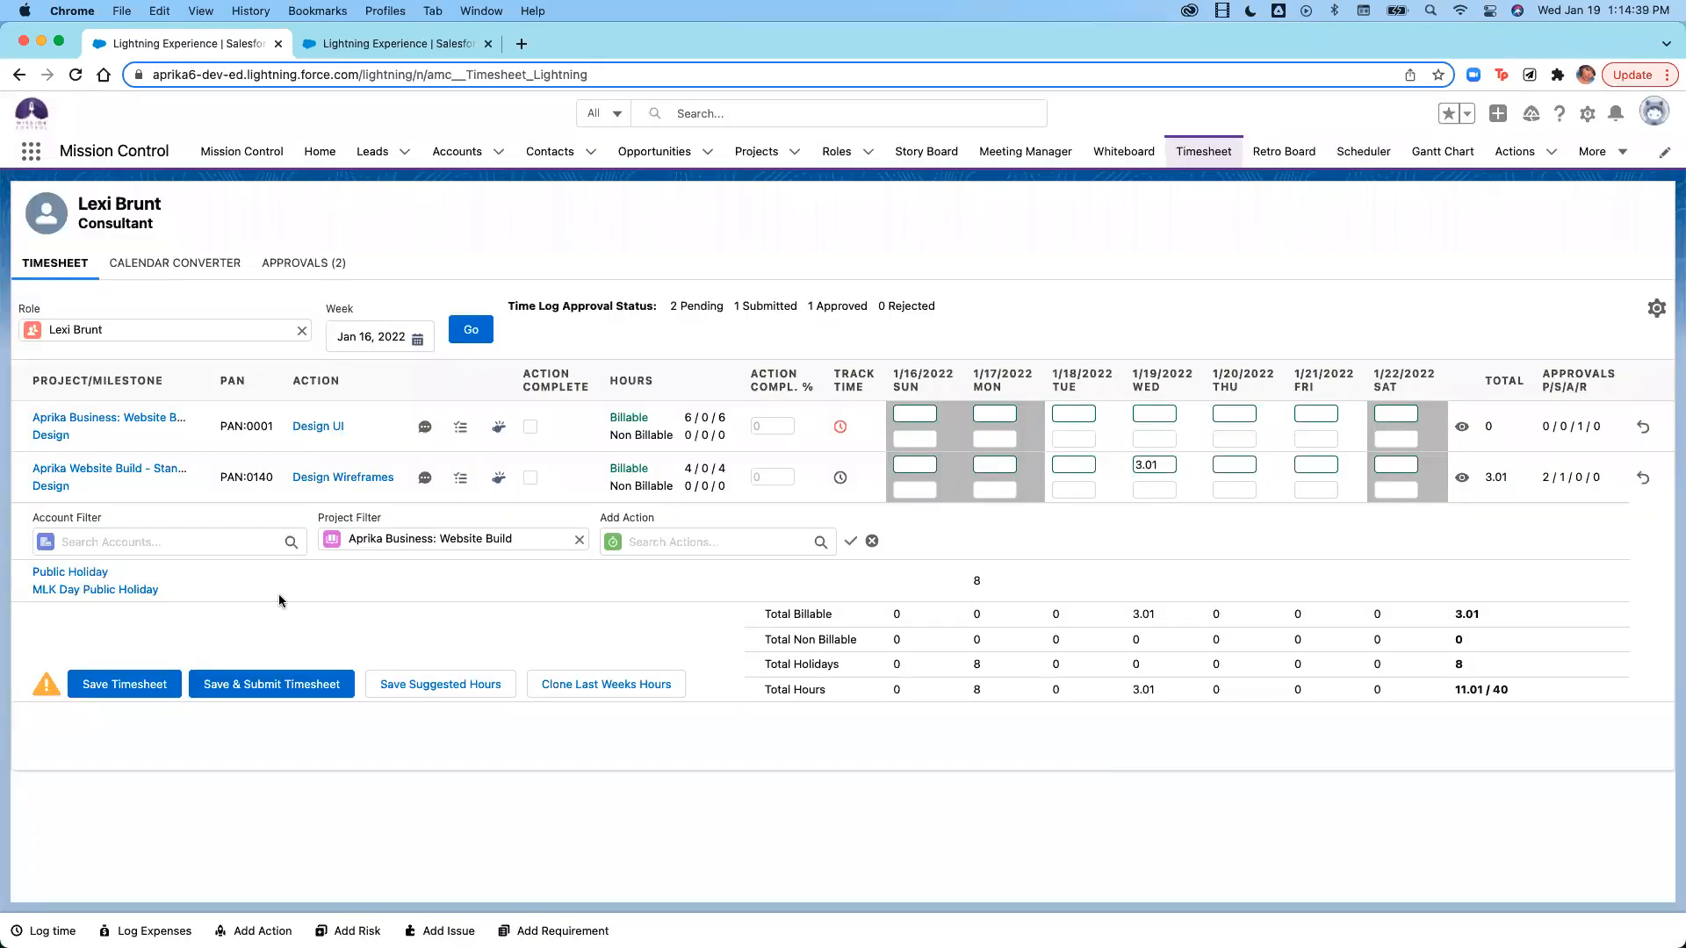
{"action": "left_click", "coordinate": [155, 680]}
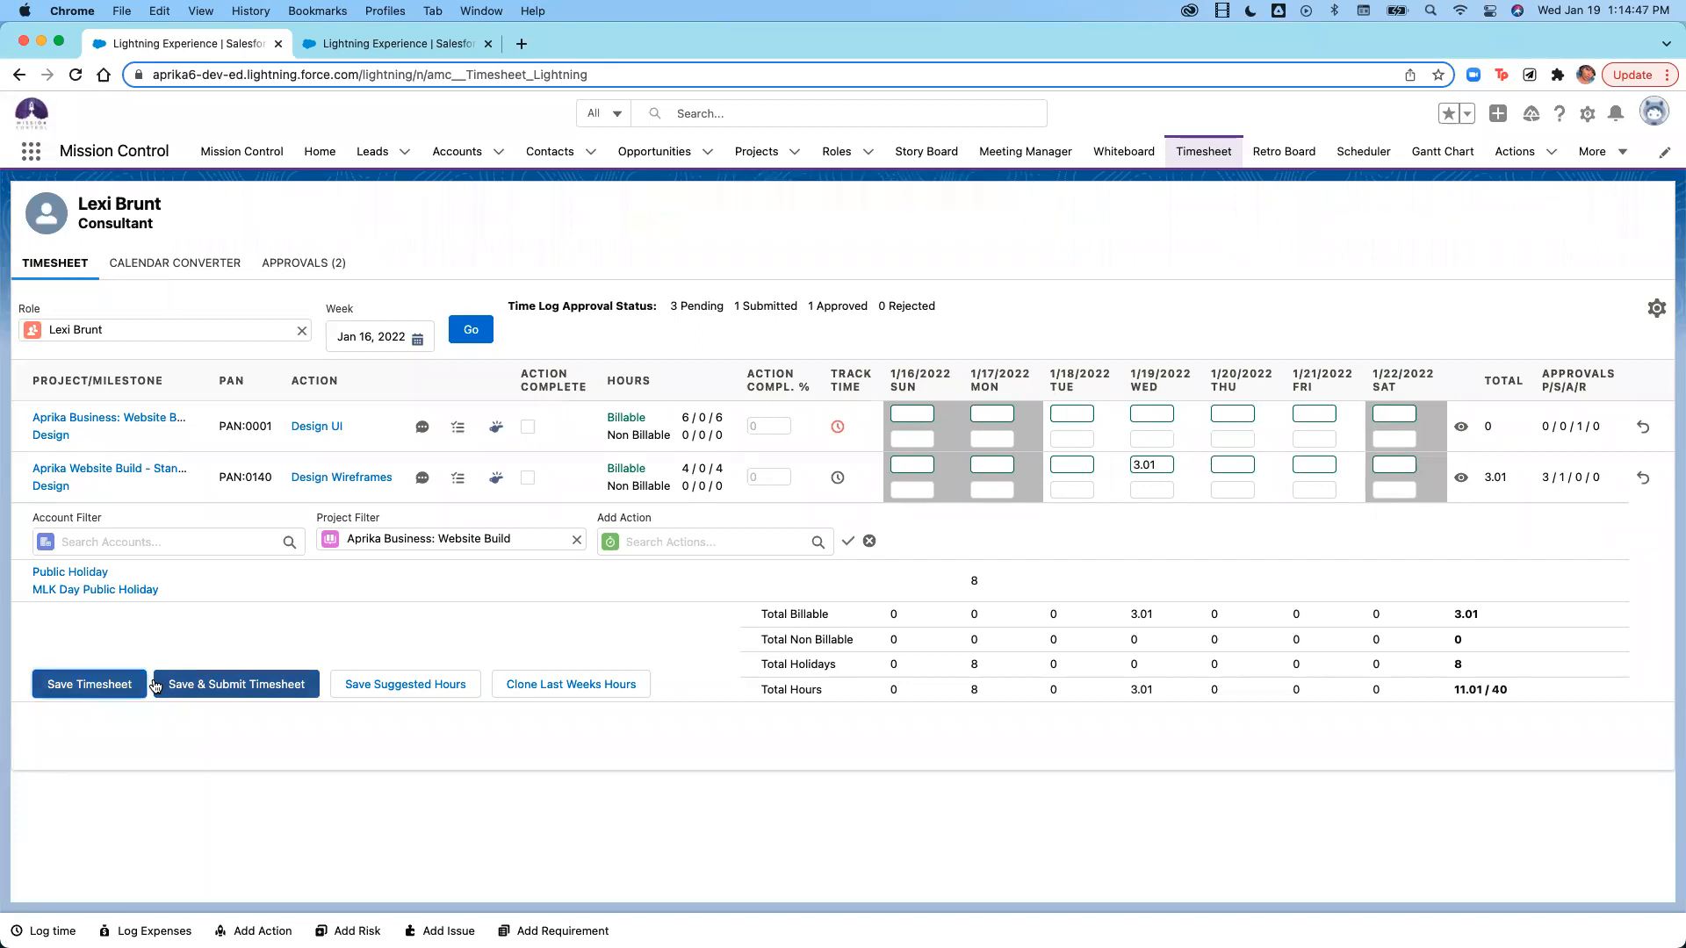
Clear the Design Wireframes billable hours for Wednesday 1/19/2022 and enter 3.01 for Tuesday 1/18/2022.
{"action": "left_click", "coordinate": [1157, 466]}
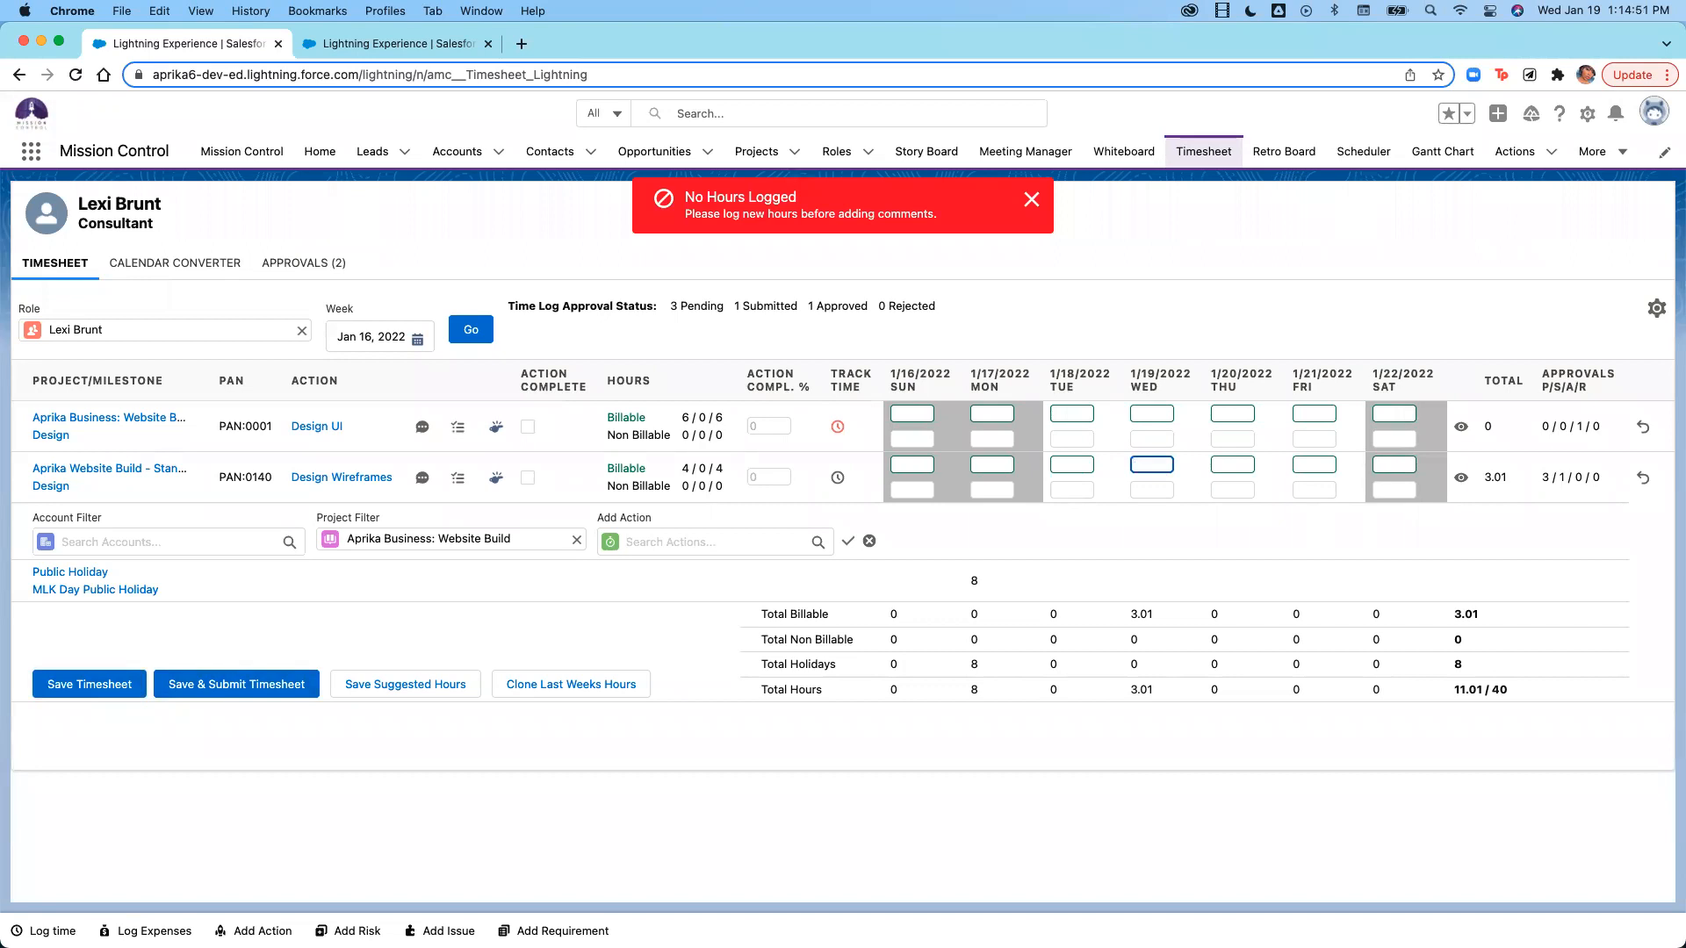
{"action": "left_click", "coordinate": [1186, 481]}
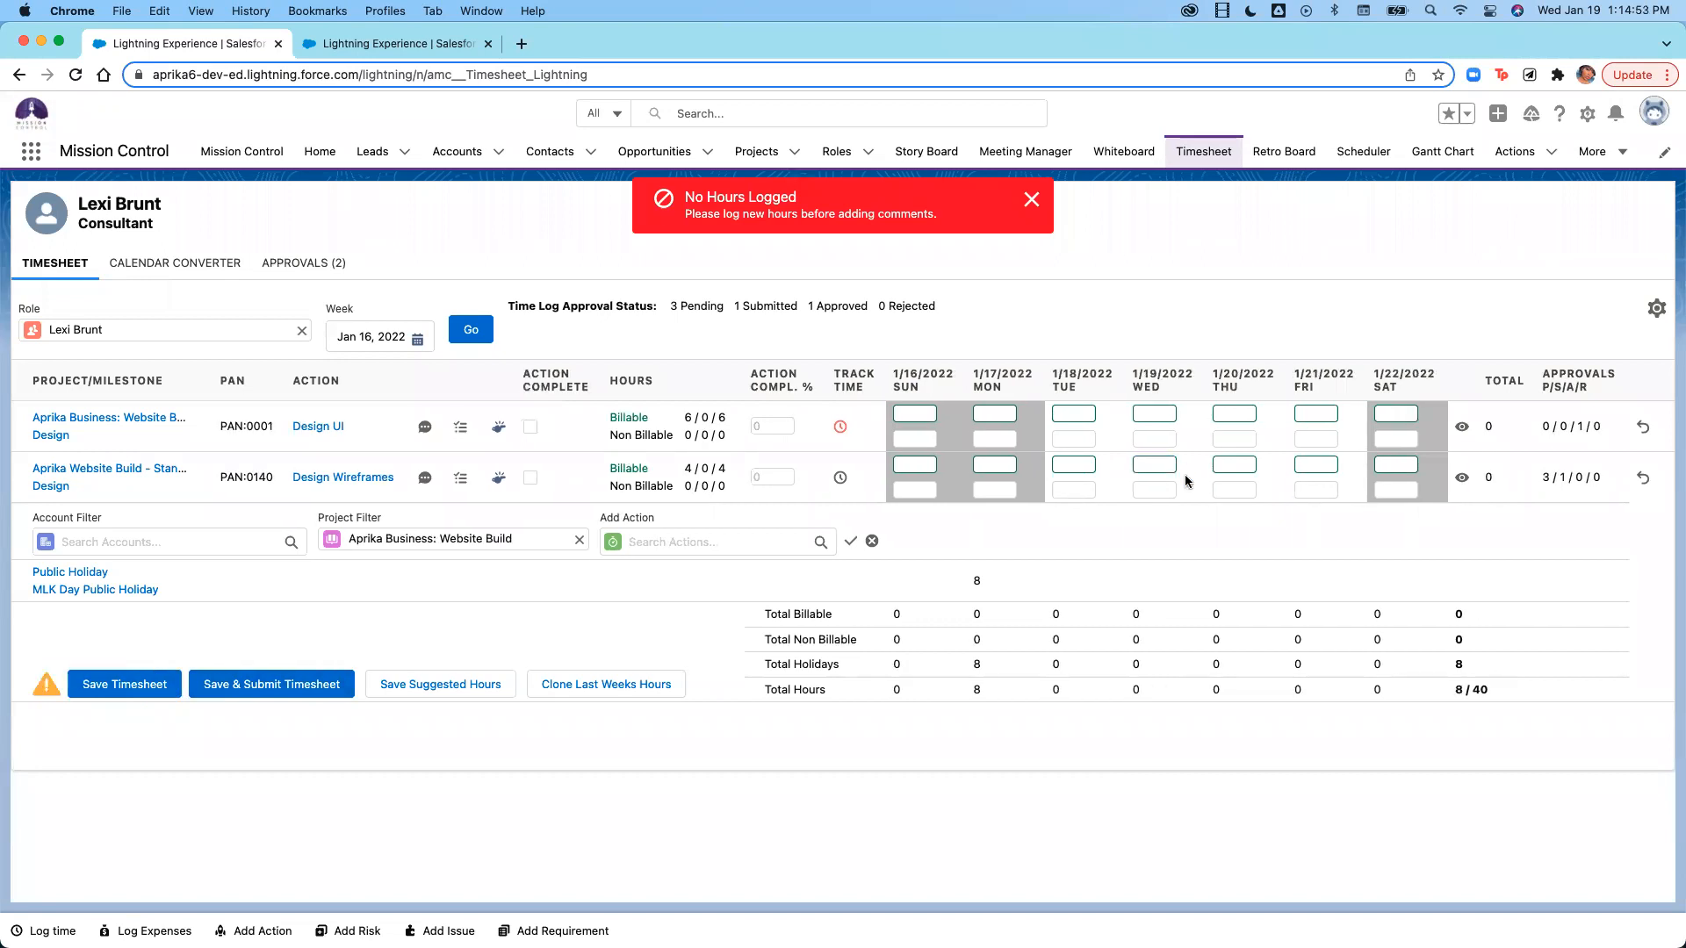
{"action": "left_click", "coordinate": [1086, 471]}
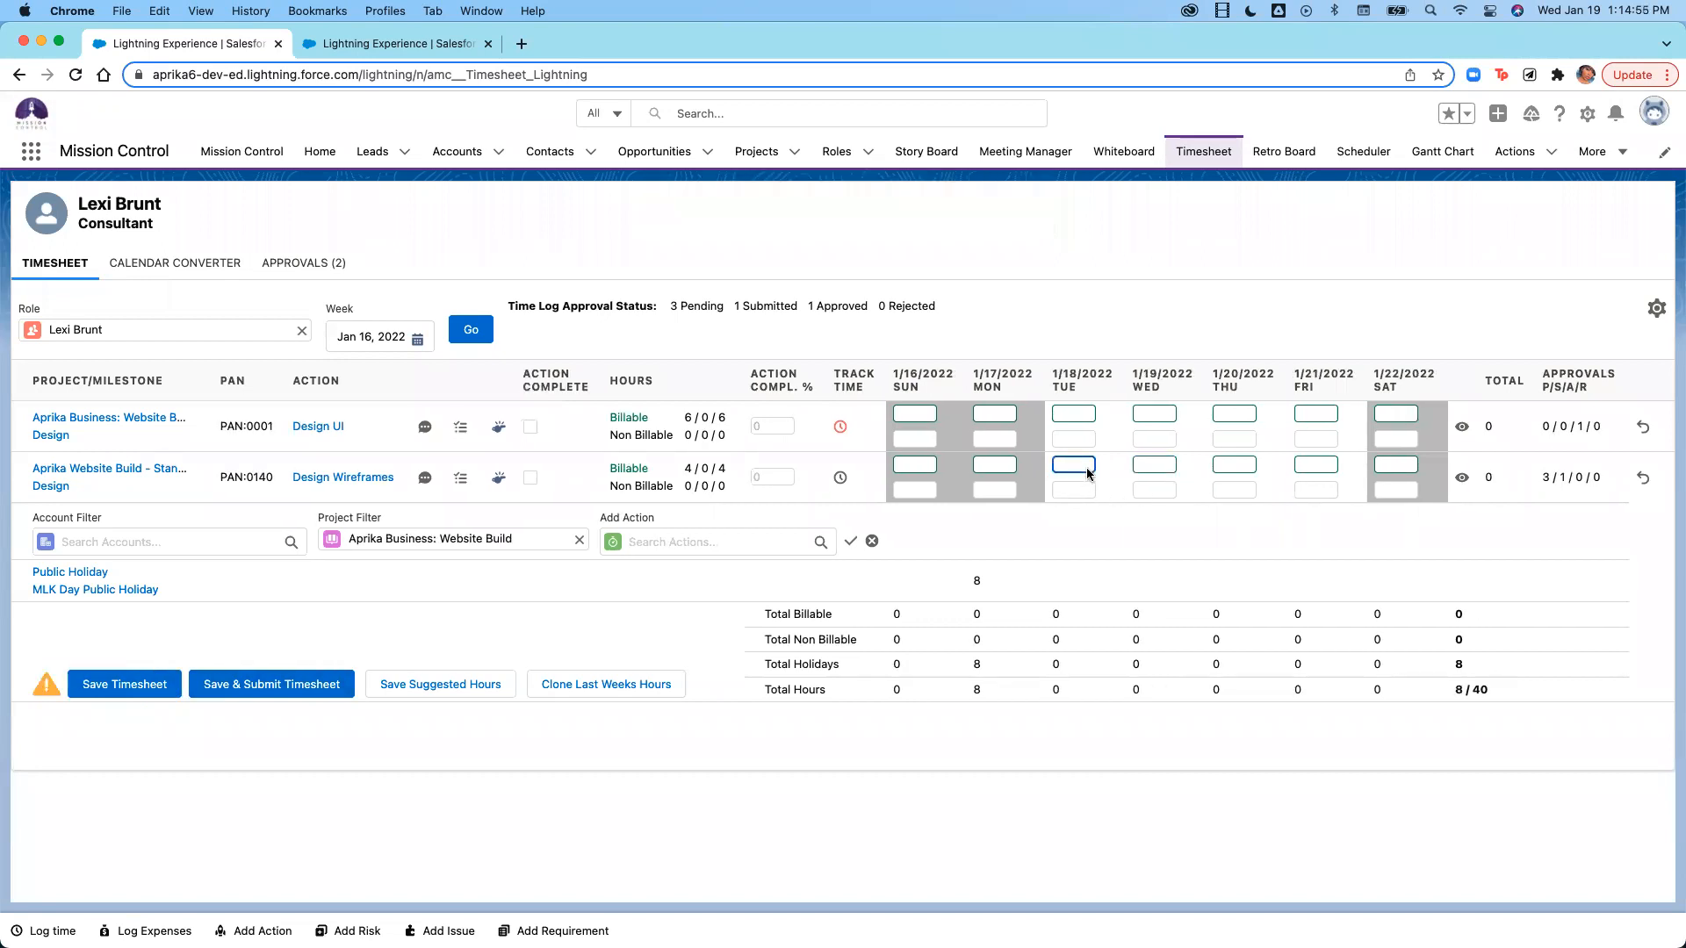
{"action": "type", "text": "3.01"}
{"action": "left_click", "coordinate": [1157, 524]}
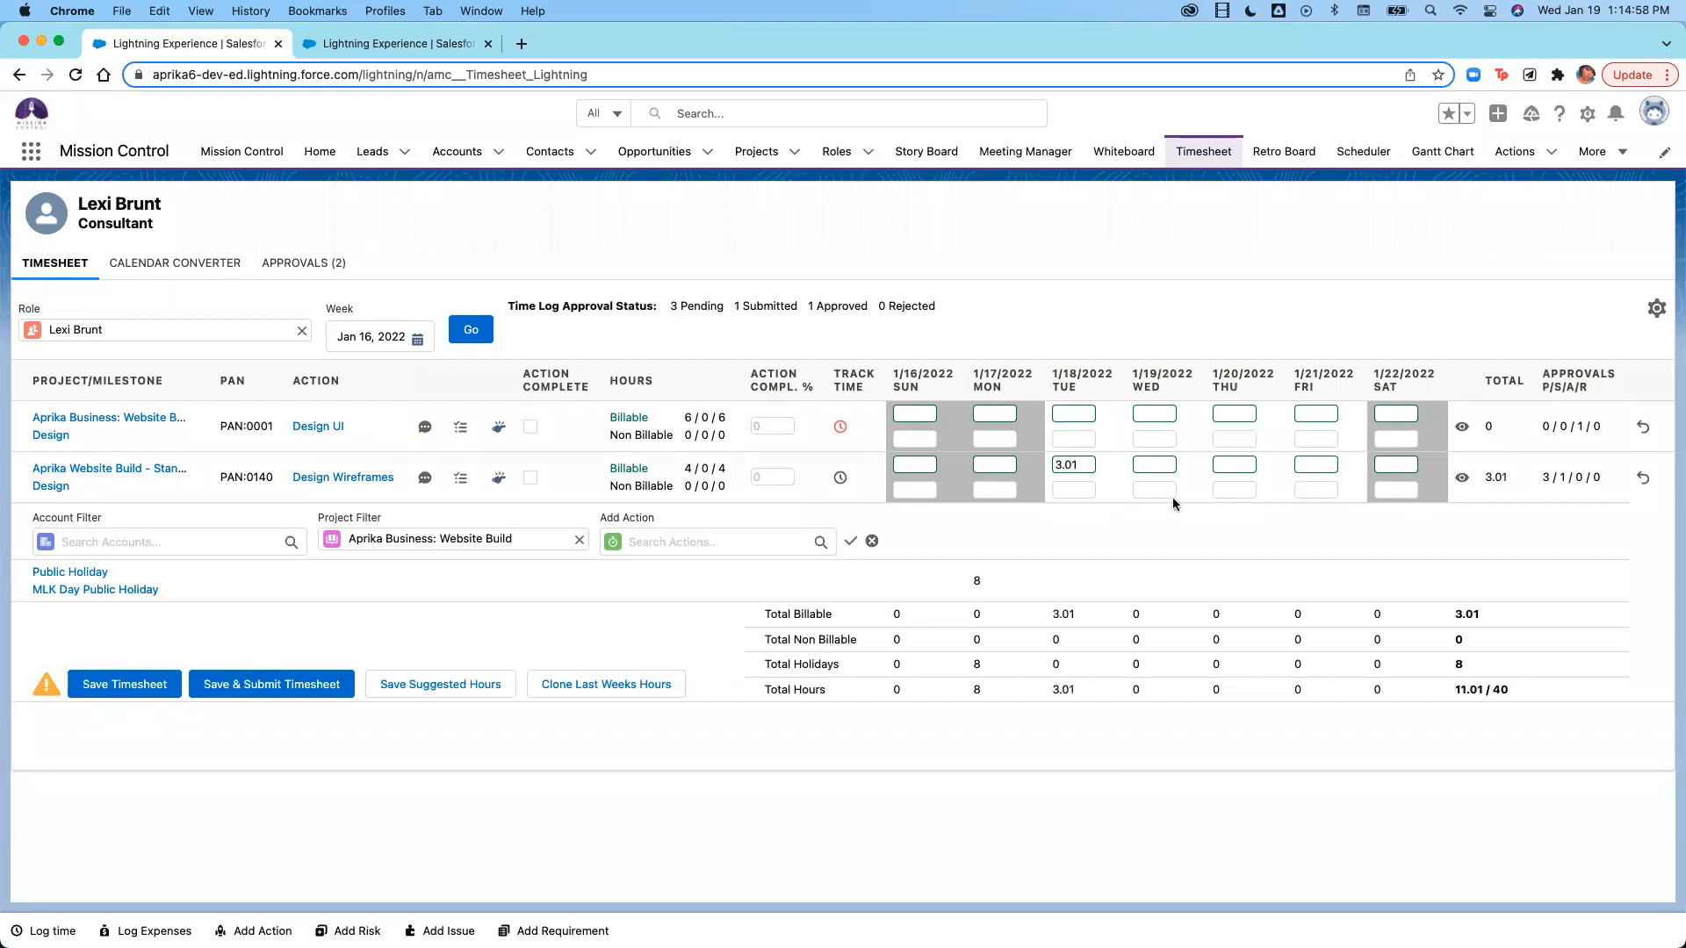
Examine the Time Log Summary of Design Wireframes, including the editable fields of a pending Jan 19, 2022 log, and close it without changes.
{"action": "left_click", "coordinate": [1462, 478]}
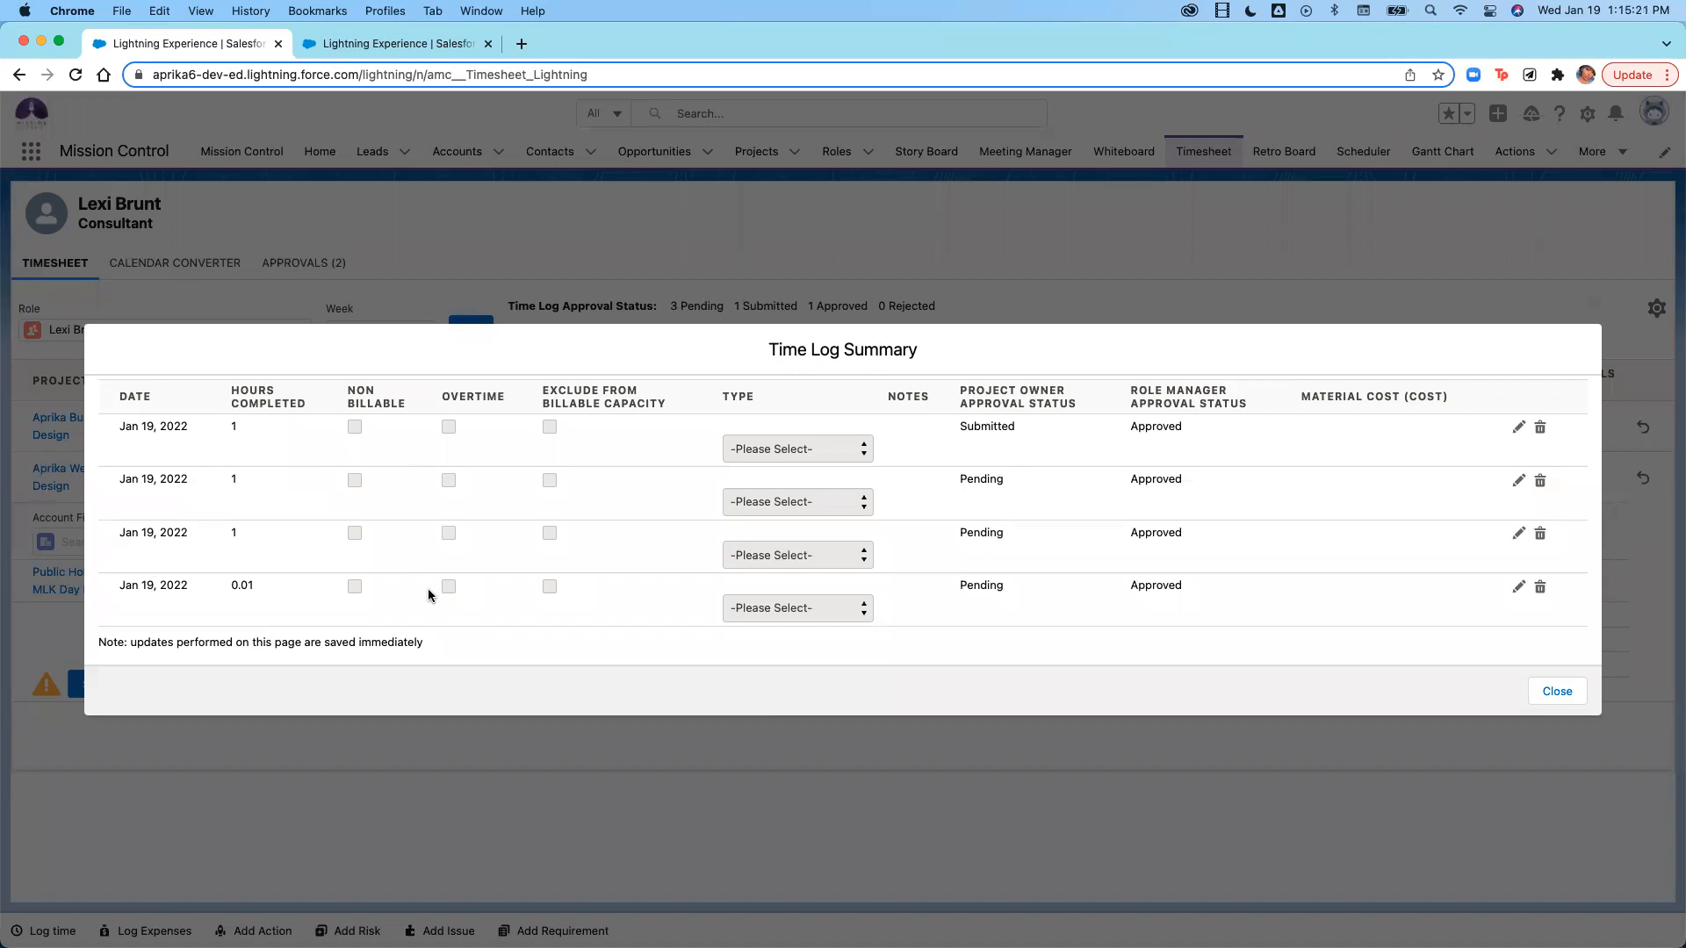
{"action": "left_click", "coordinate": [1520, 481]}
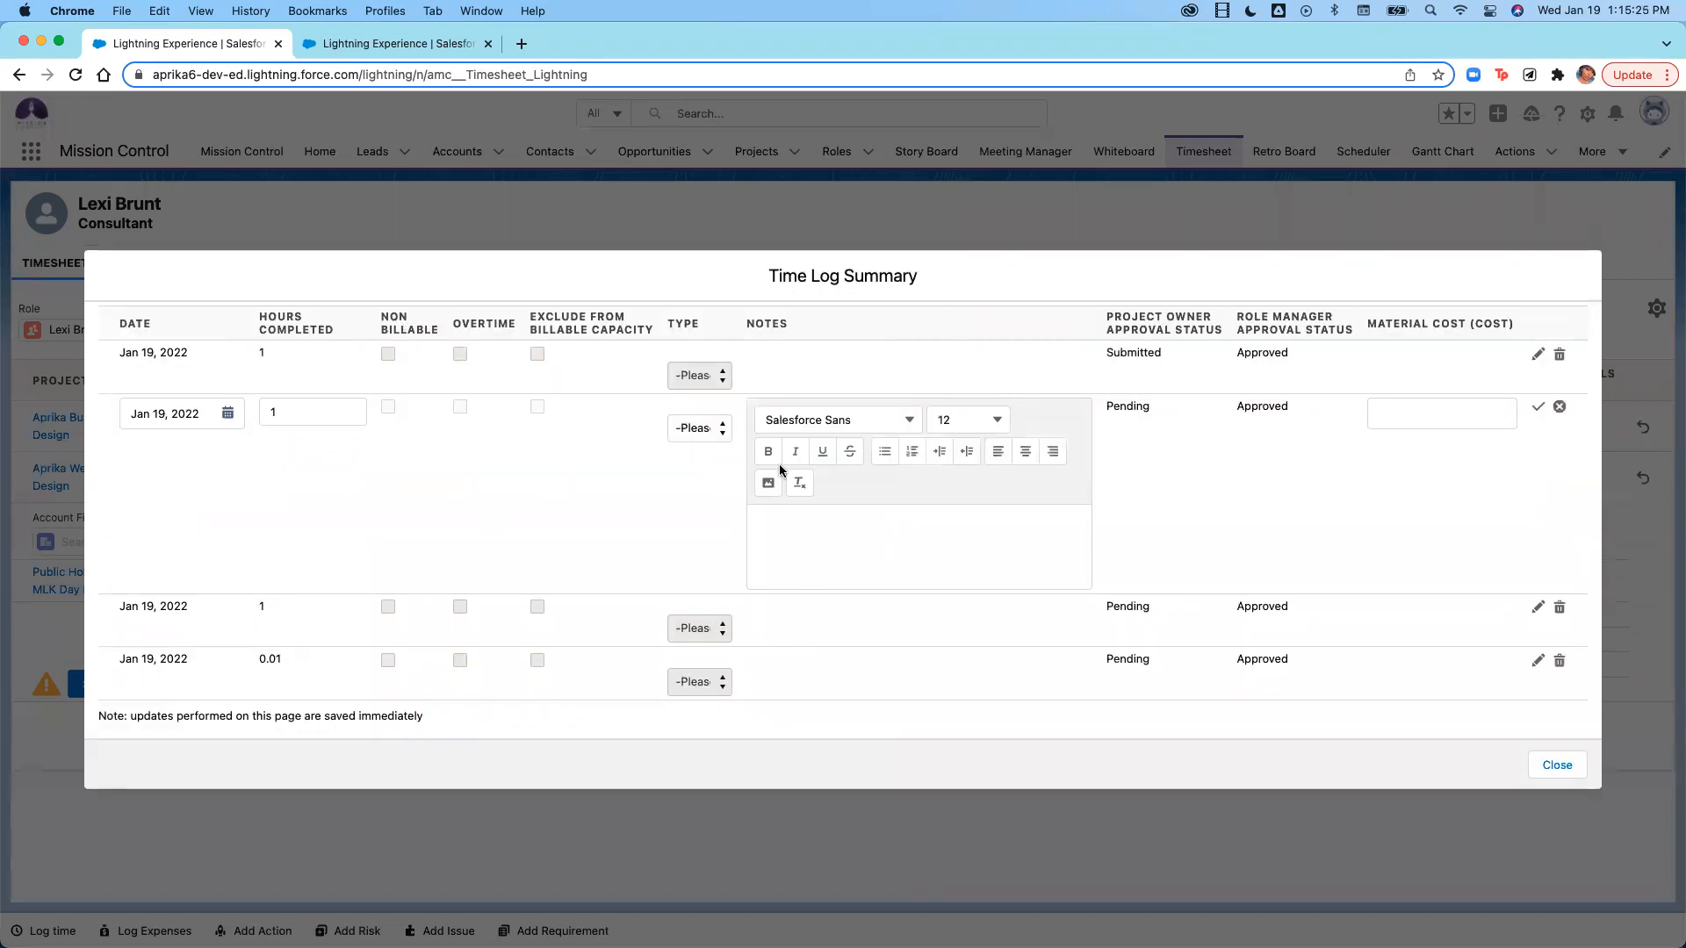
{"action": "left_click", "coordinate": [1560, 408]}
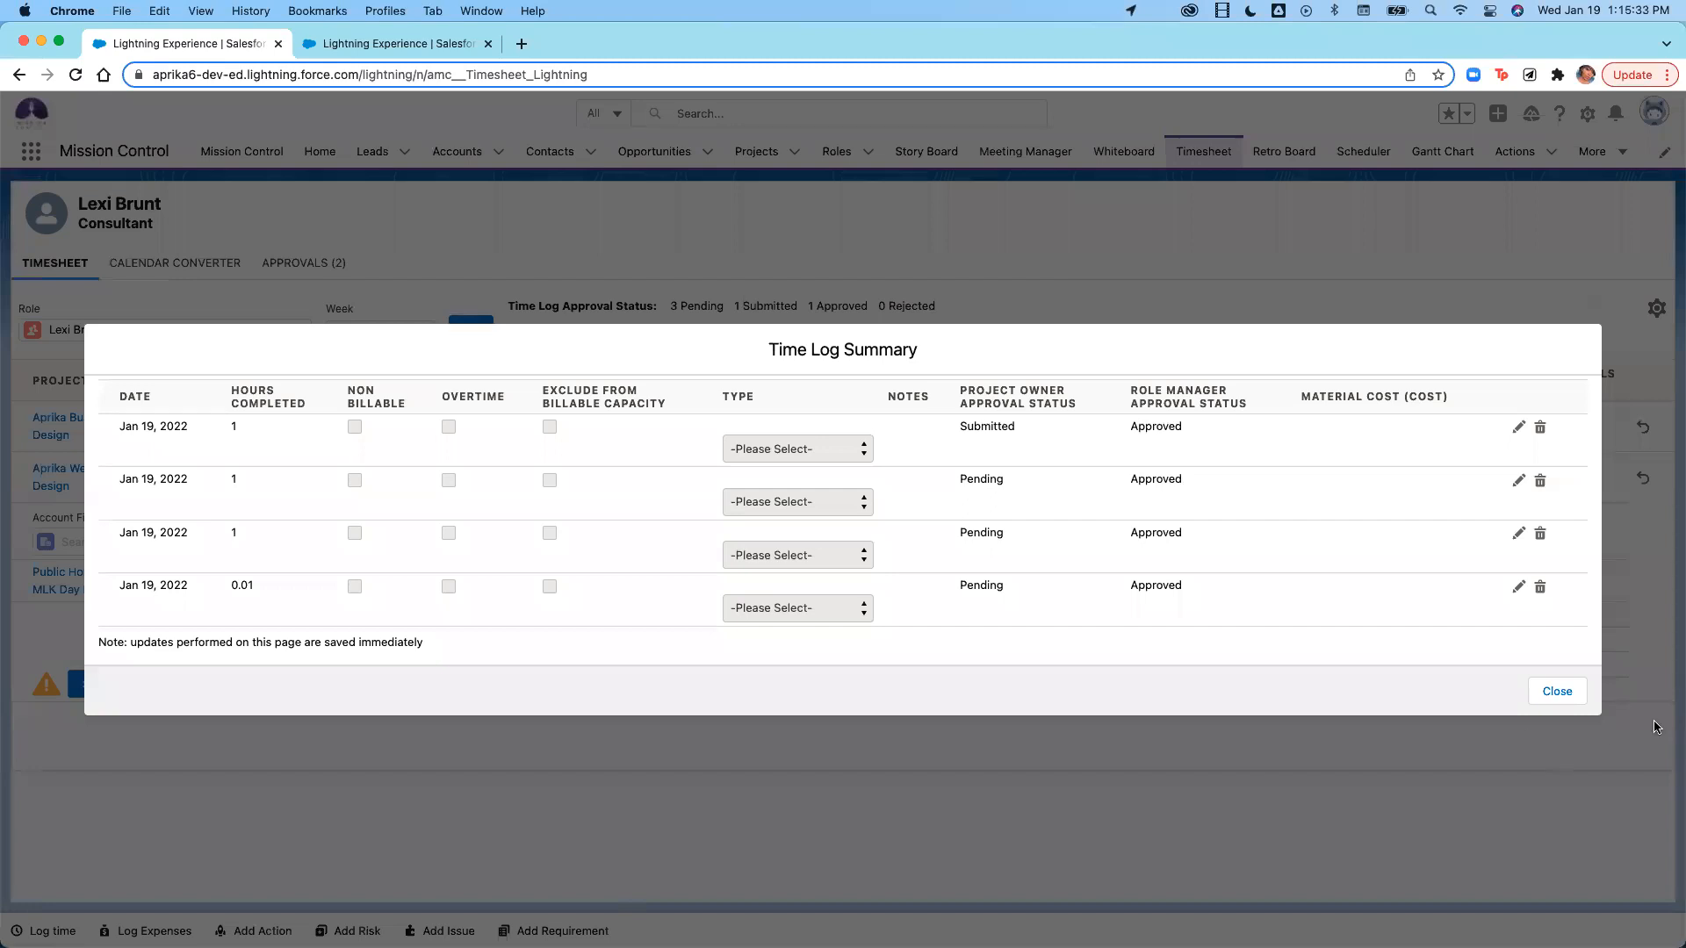
{"action": "left_click", "coordinate": [1557, 692]}
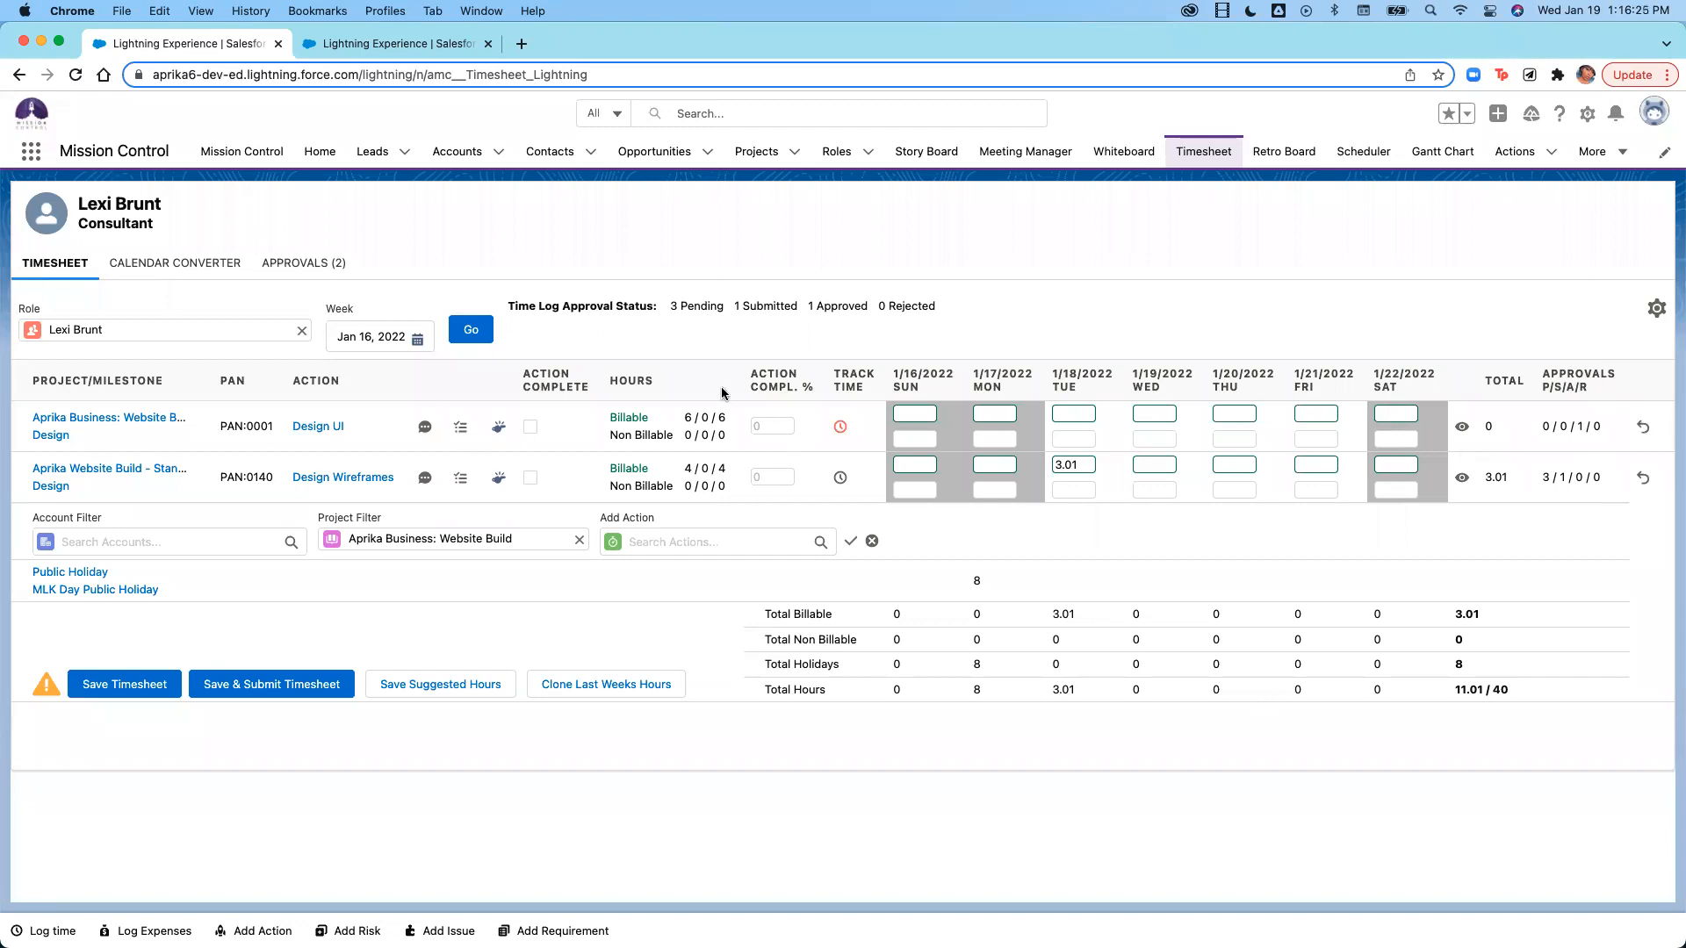
Stop the timer on the Design UI action and save its time log, and save and submit the timesheet.
{"action": "left_click", "coordinate": [842, 427]}
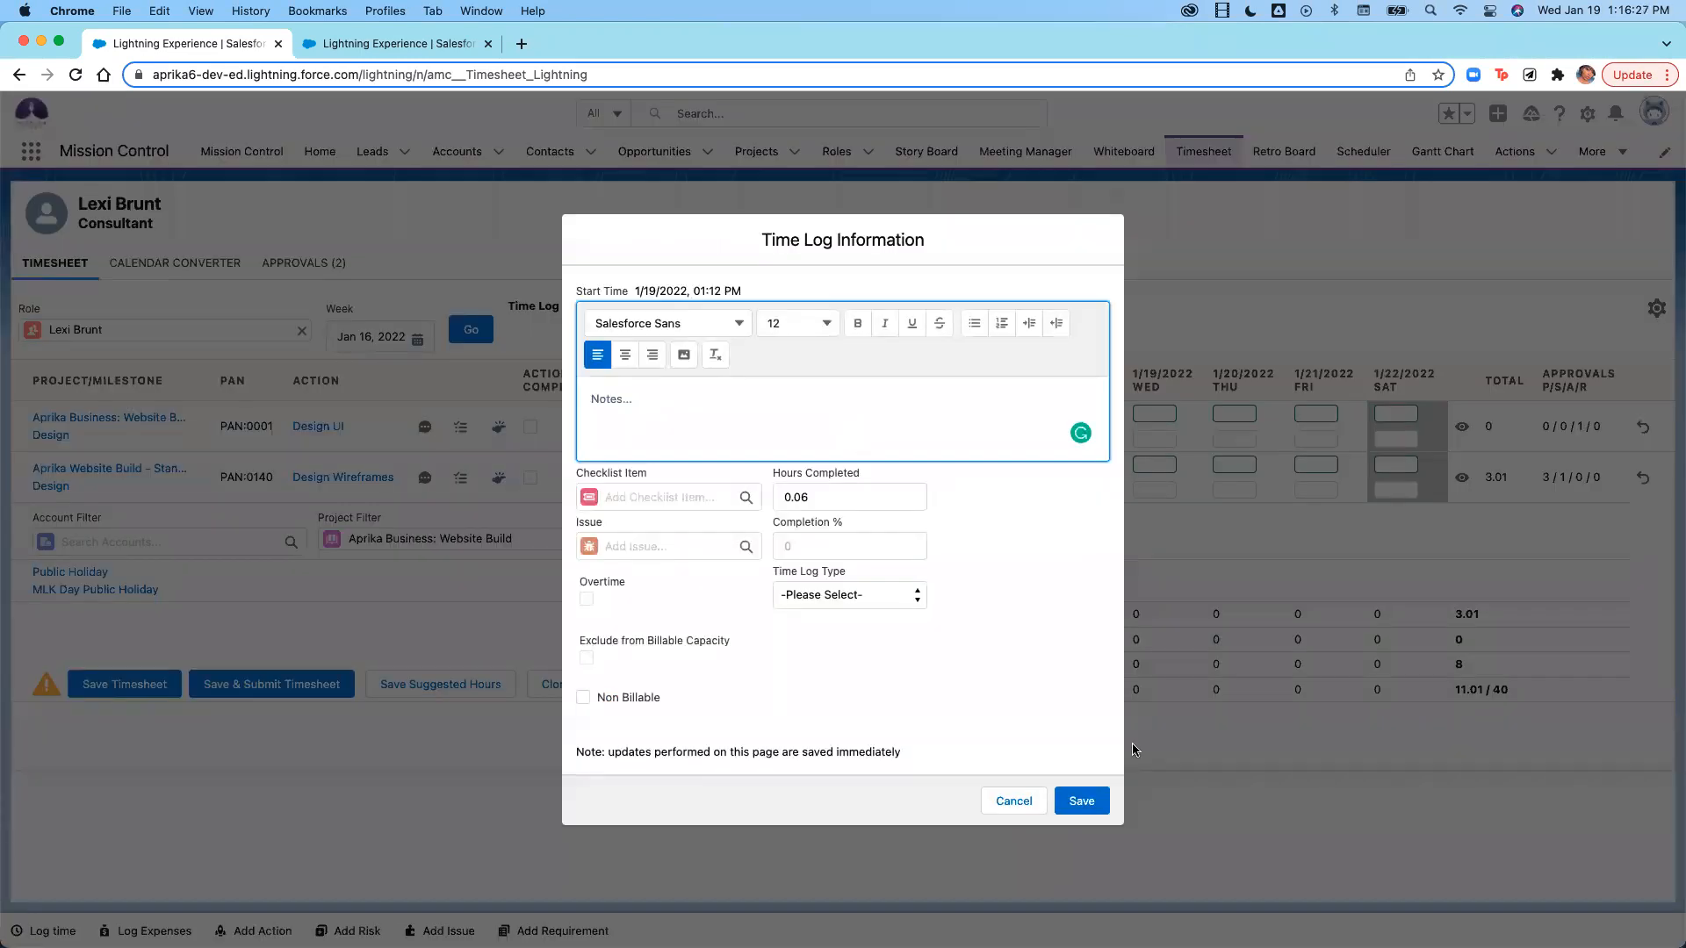
{"action": "left_click", "coordinate": [1092, 800]}
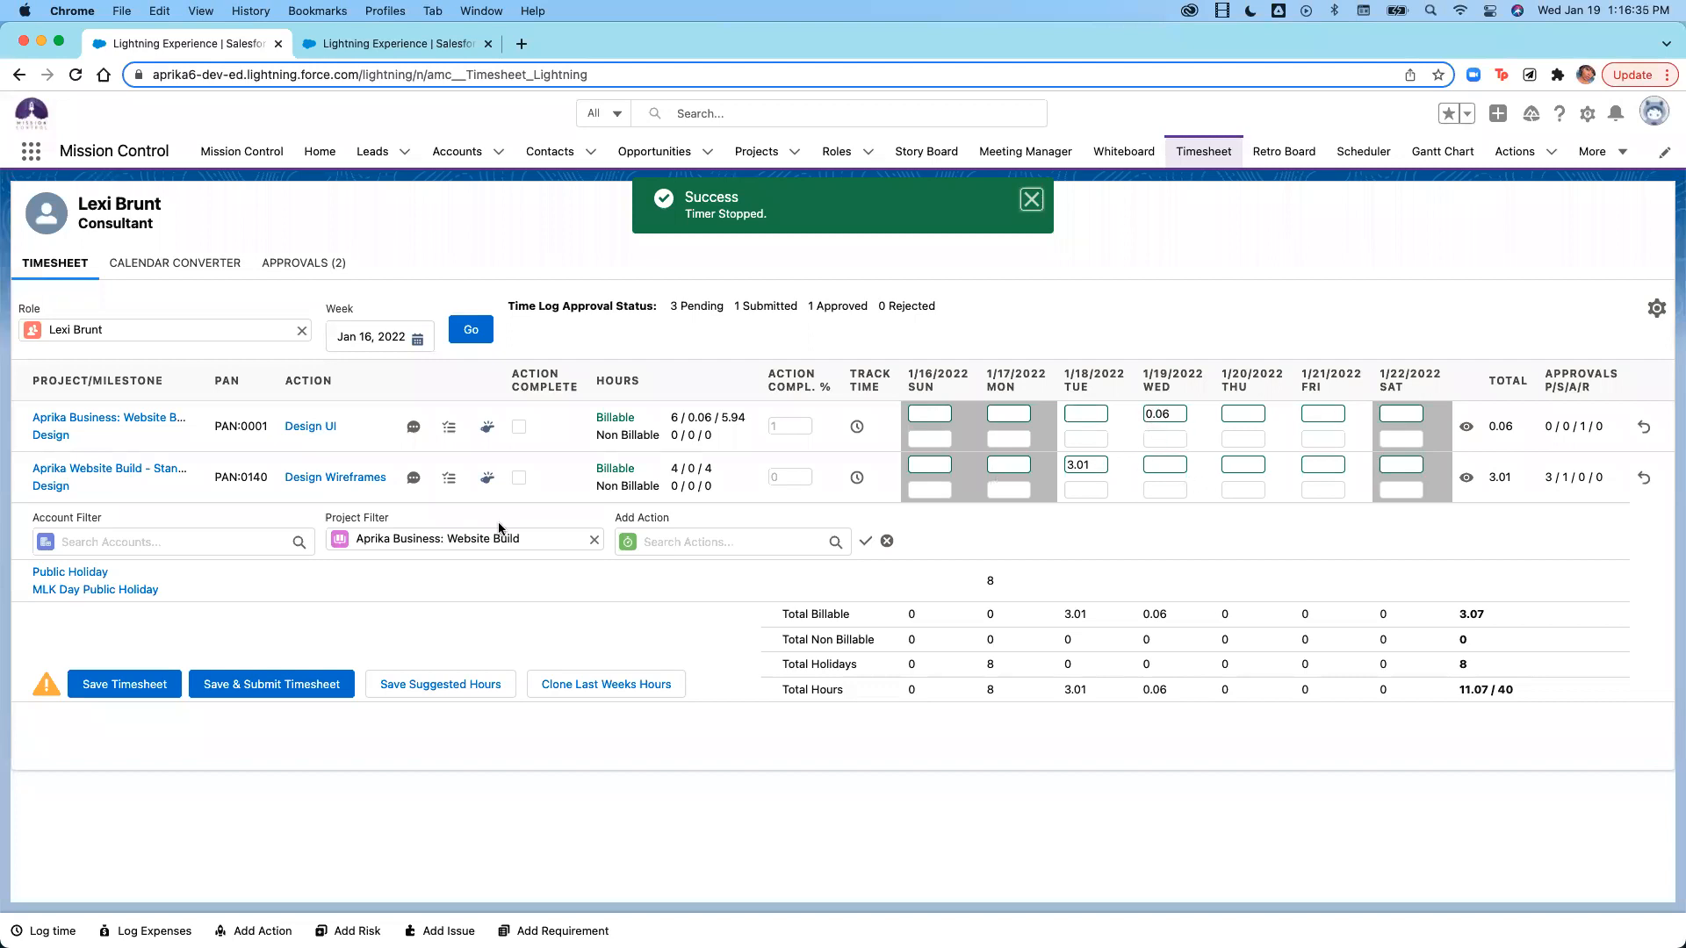
{"action": "left_click", "coordinate": [305, 696]}
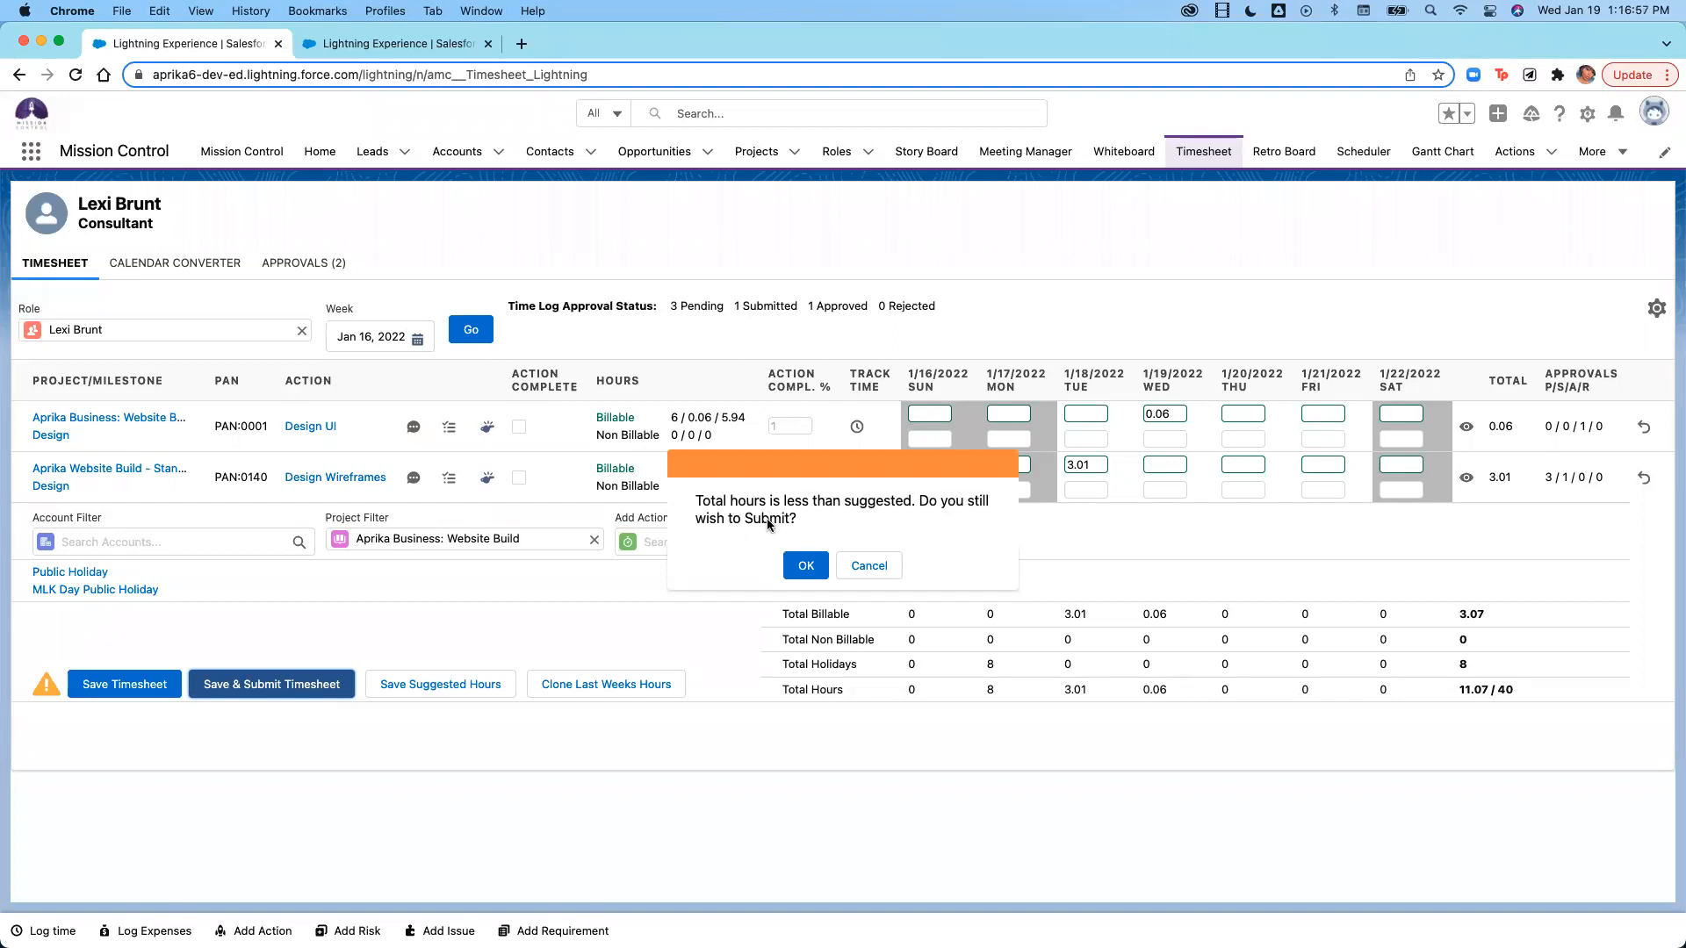
{"action": "left_click", "coordinate": [801, 568]}
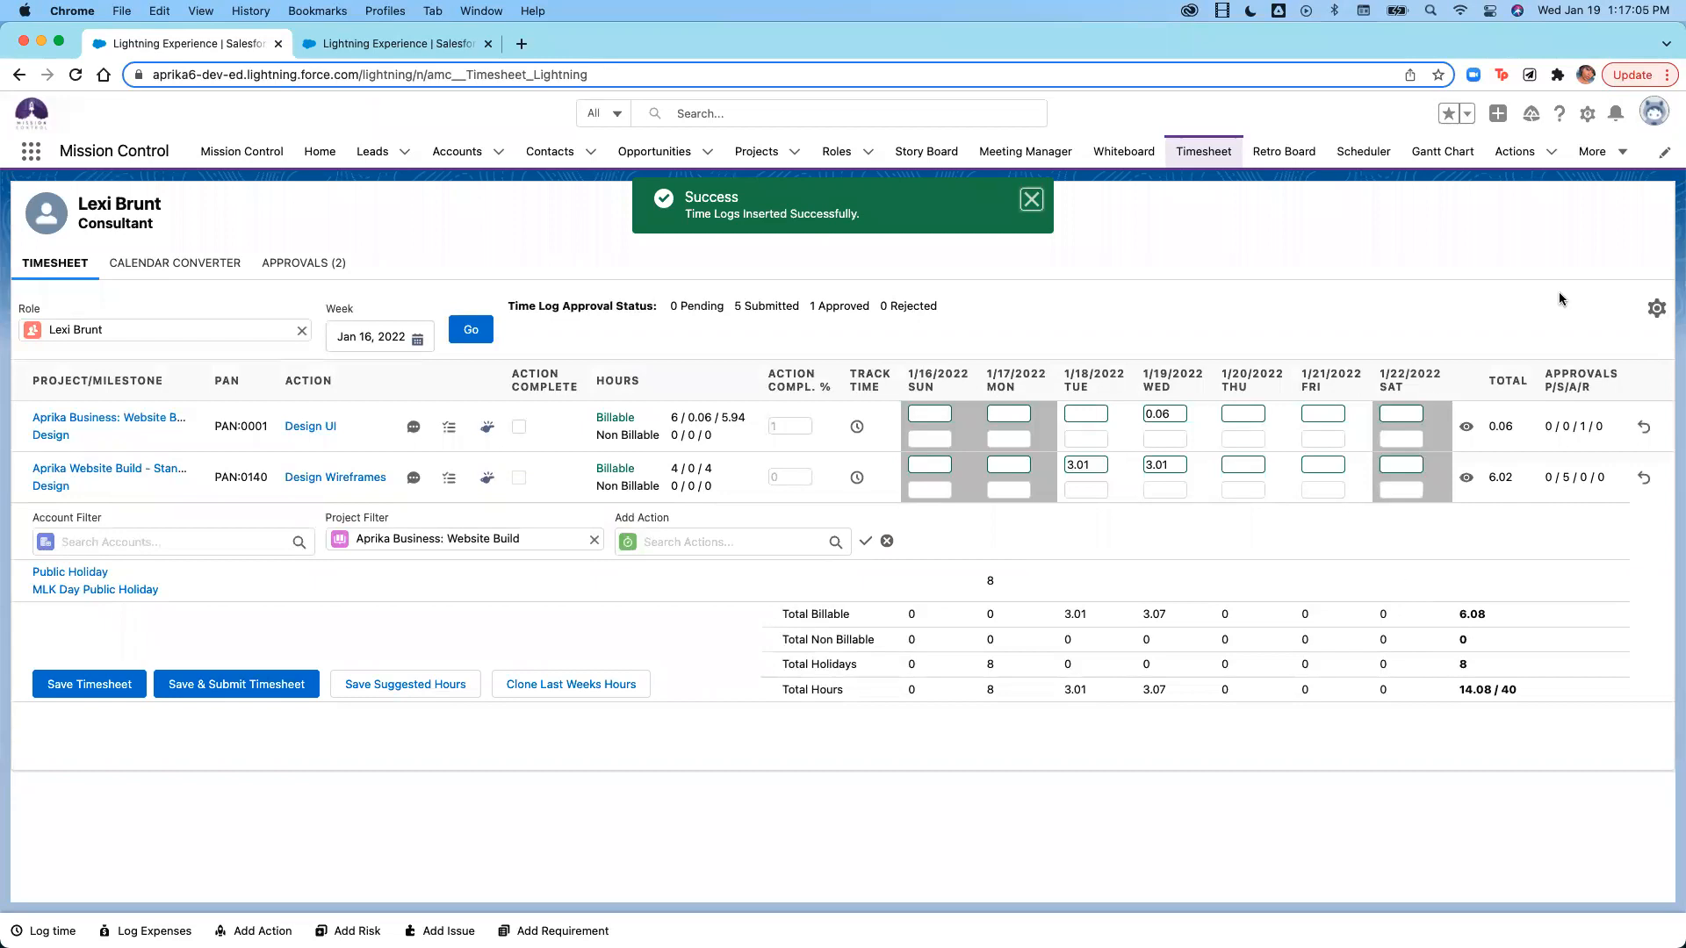
In the Timesheet Settings, set Field 1 of the Time Log Information Modal custom fields to Approval Date Stamp and save.
{"action": "left_click", "coordinate": [1656, 308]}
{"action": "scroll", "coordinate": [746, 688], "scroll_direction": "down", "scroll_amount": 3}
{"action": "scroll", "coordinate": [746, 689], "scroll_direction": "up", "scroll_amount": 3}
{"action": "scroll", "coordinate": [746, 689], "scroll_direction": "down", "scroll_amount": 2}
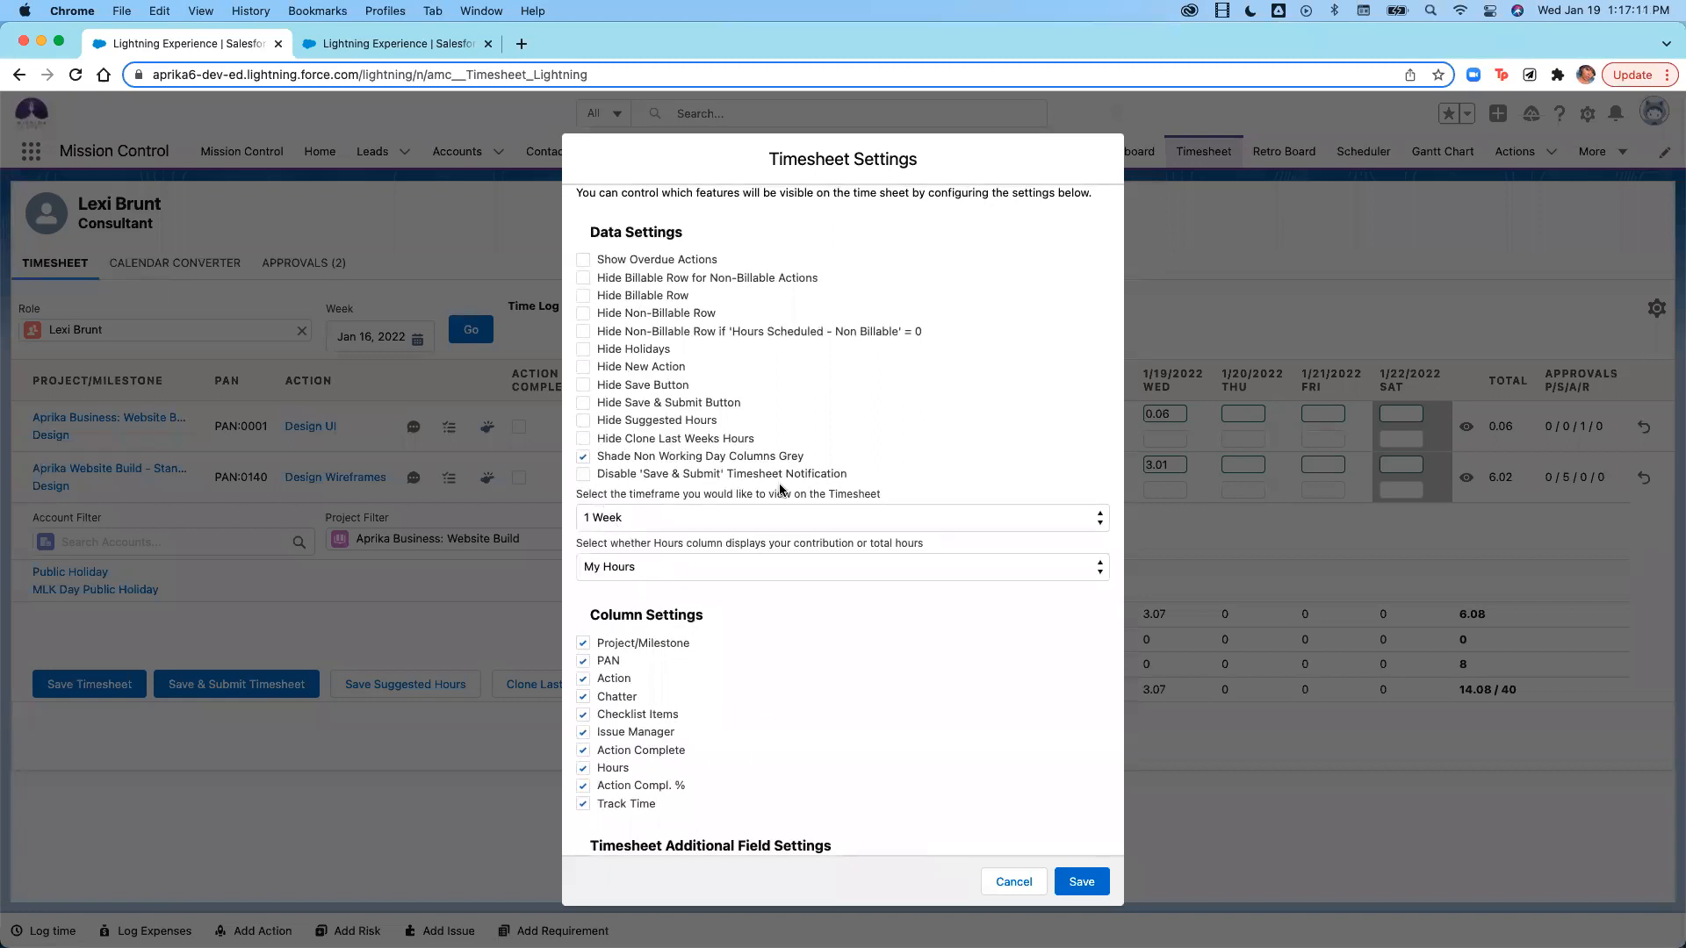
{"action": "scroll", "coordinate": [803, 483], "scroll_direction": "down", "scroll_amount": 8}
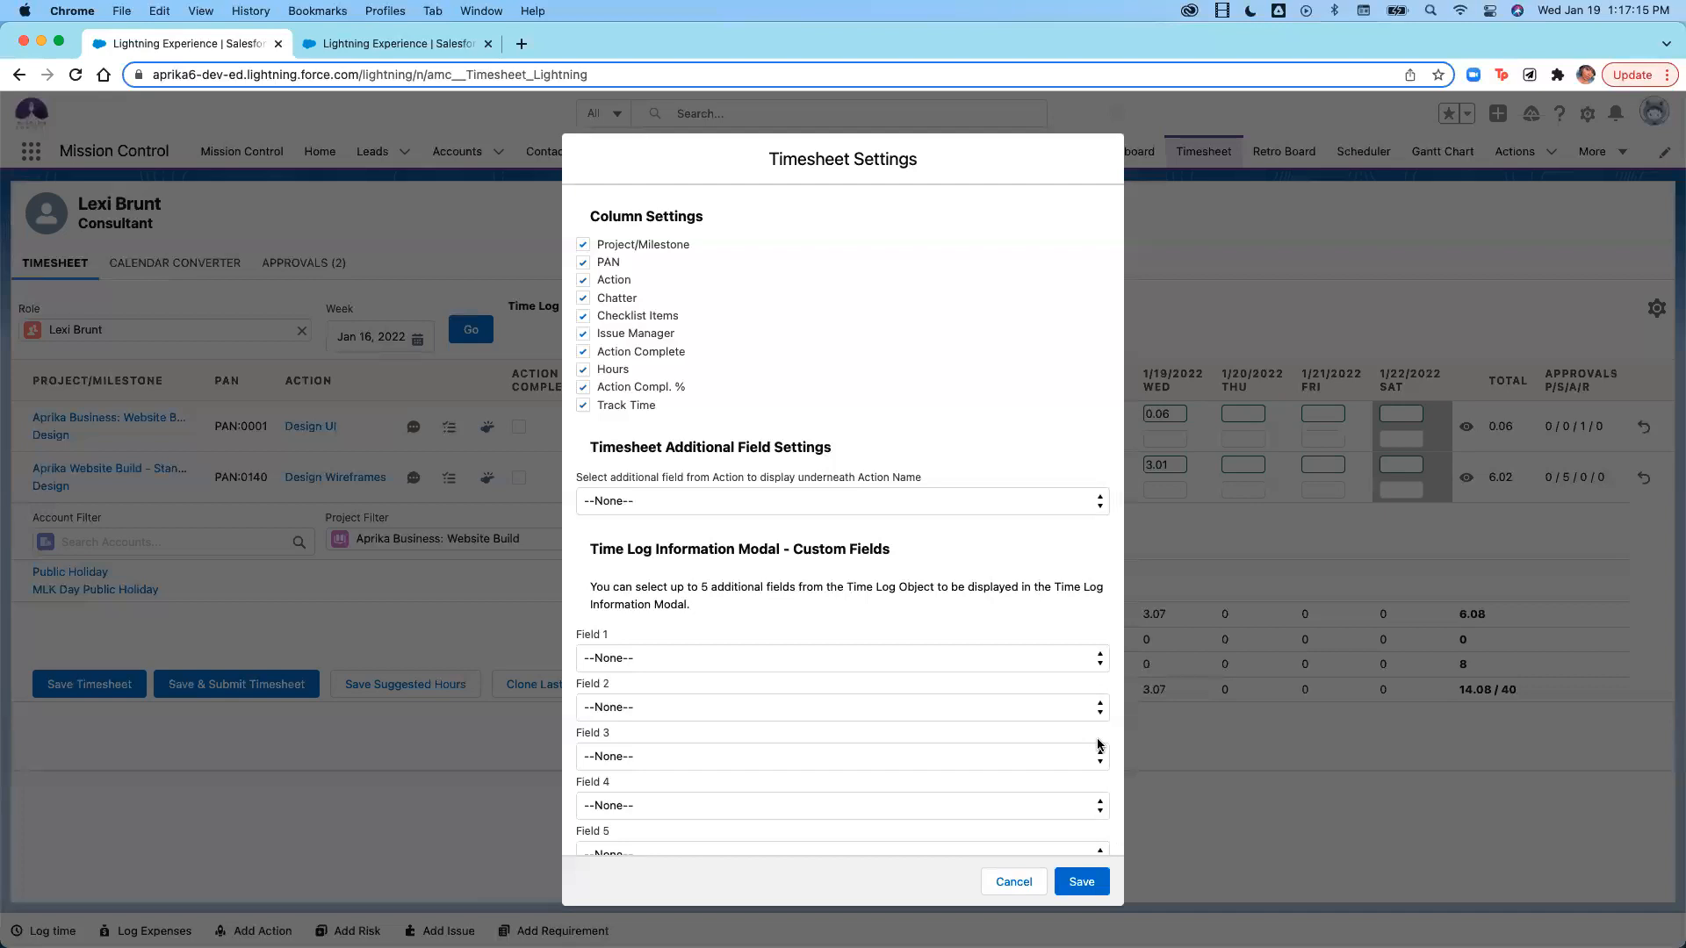
{"action": "scroll", "coordinate": [1098, 745], "scroll_direction": "down", "scroll_amount": 1}
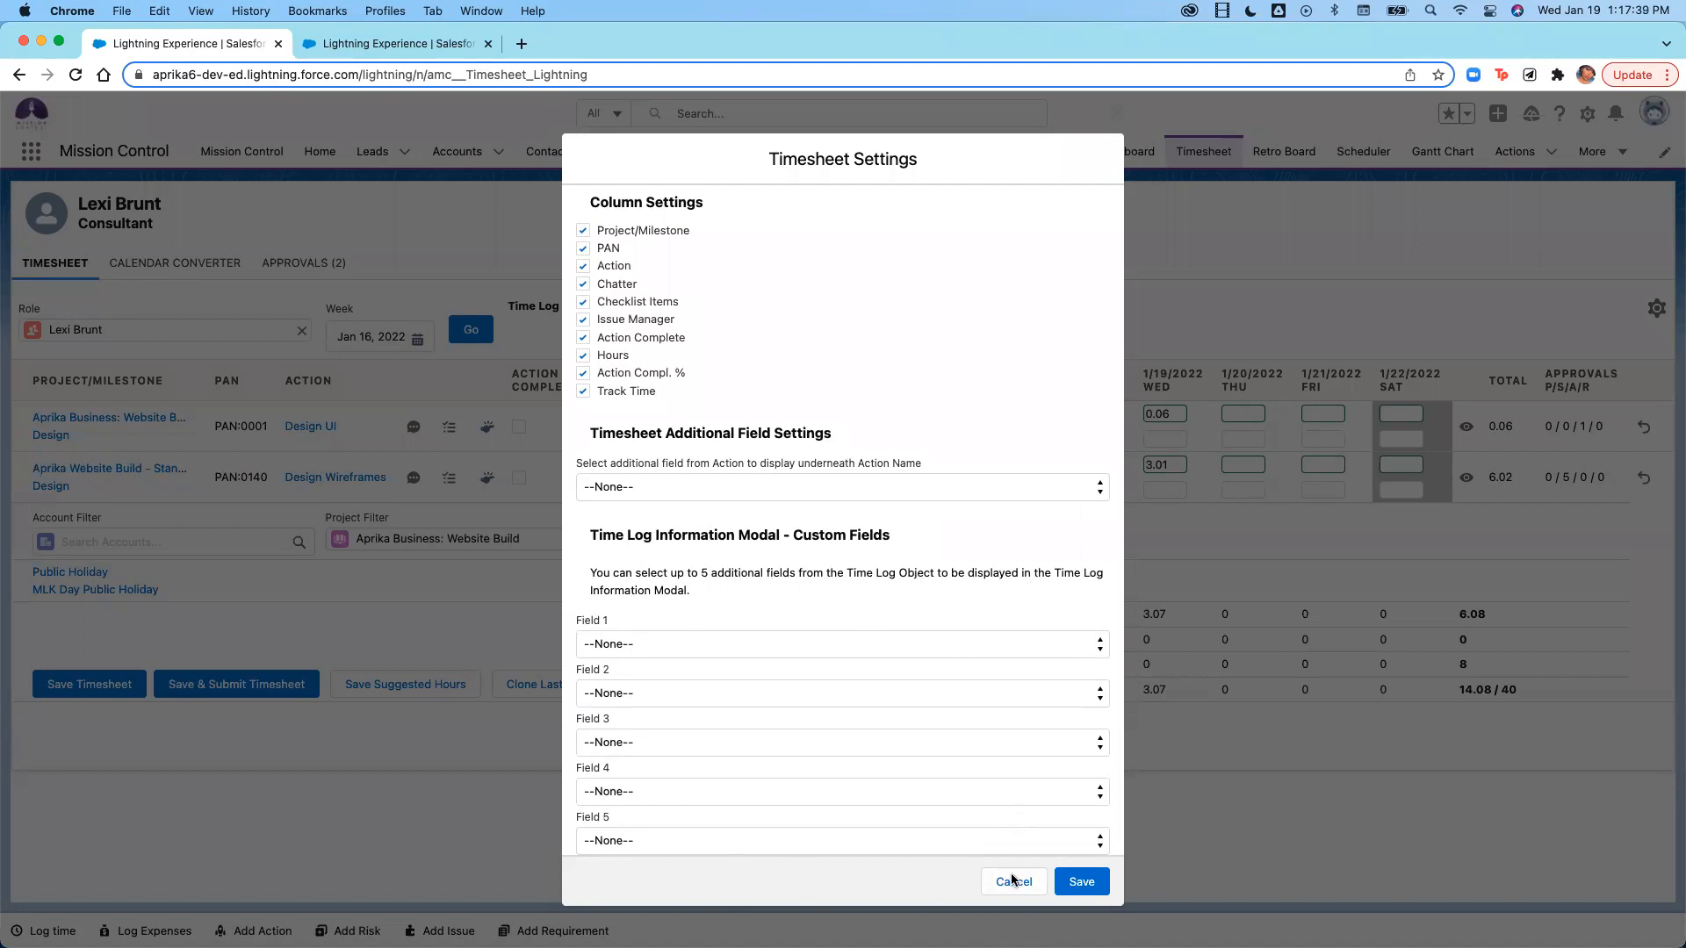
{"action": "left_click", "coordinate": [1063, 647]}
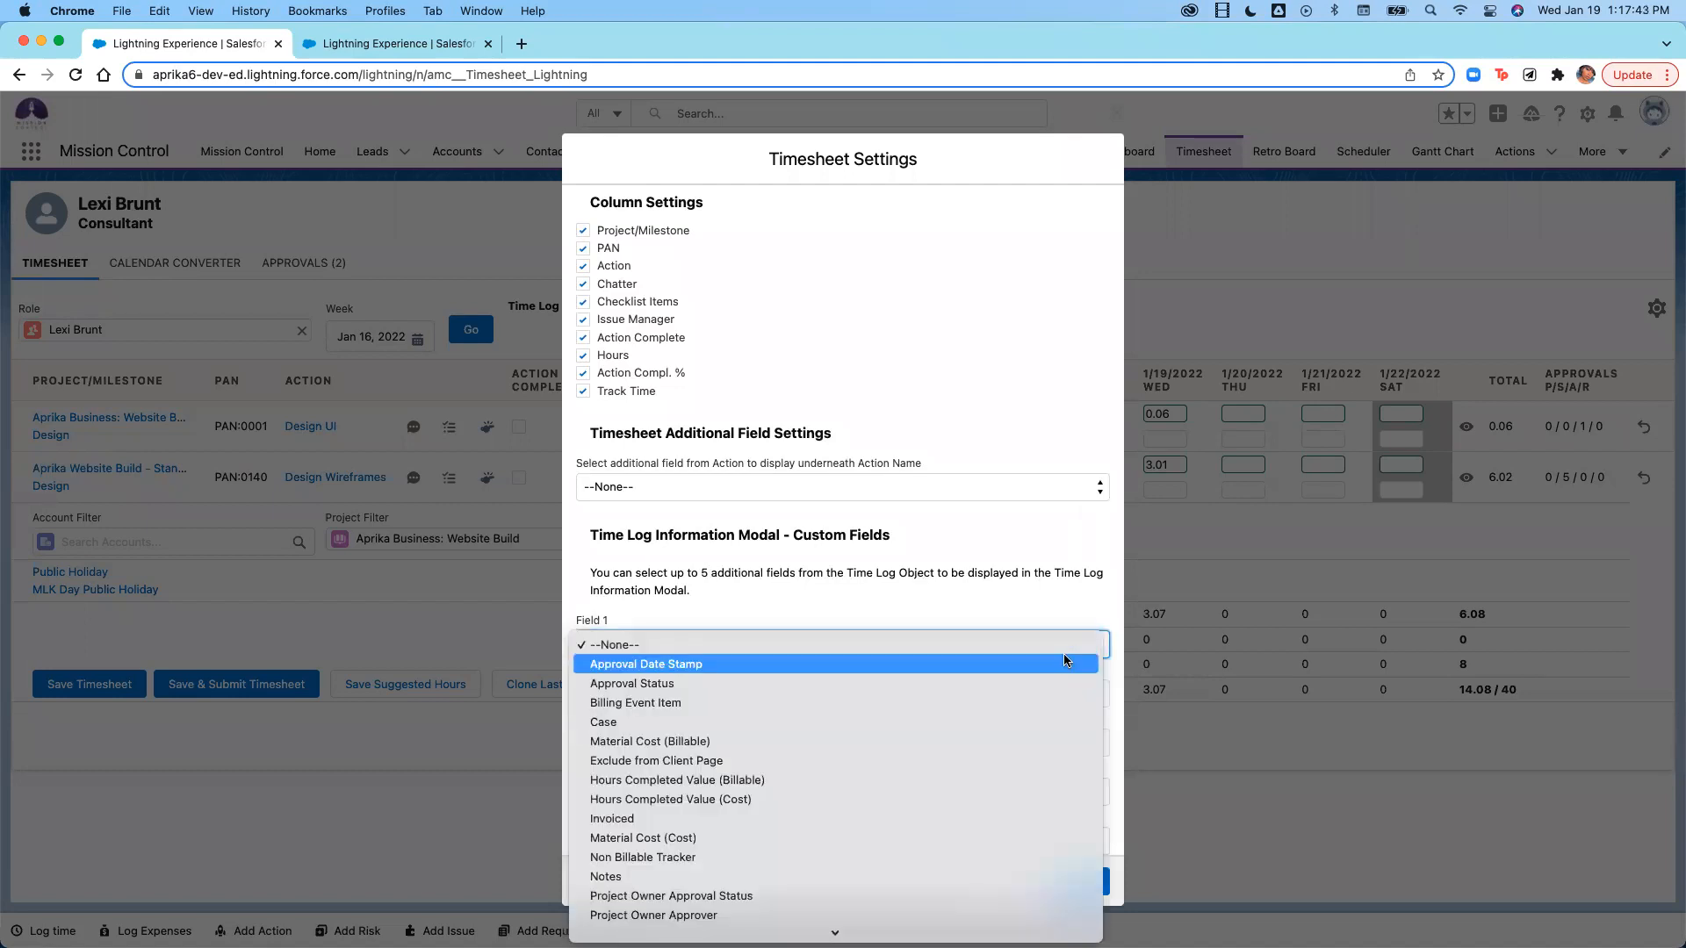
{"action": "left_click", "coordinate": [1065, 661]}
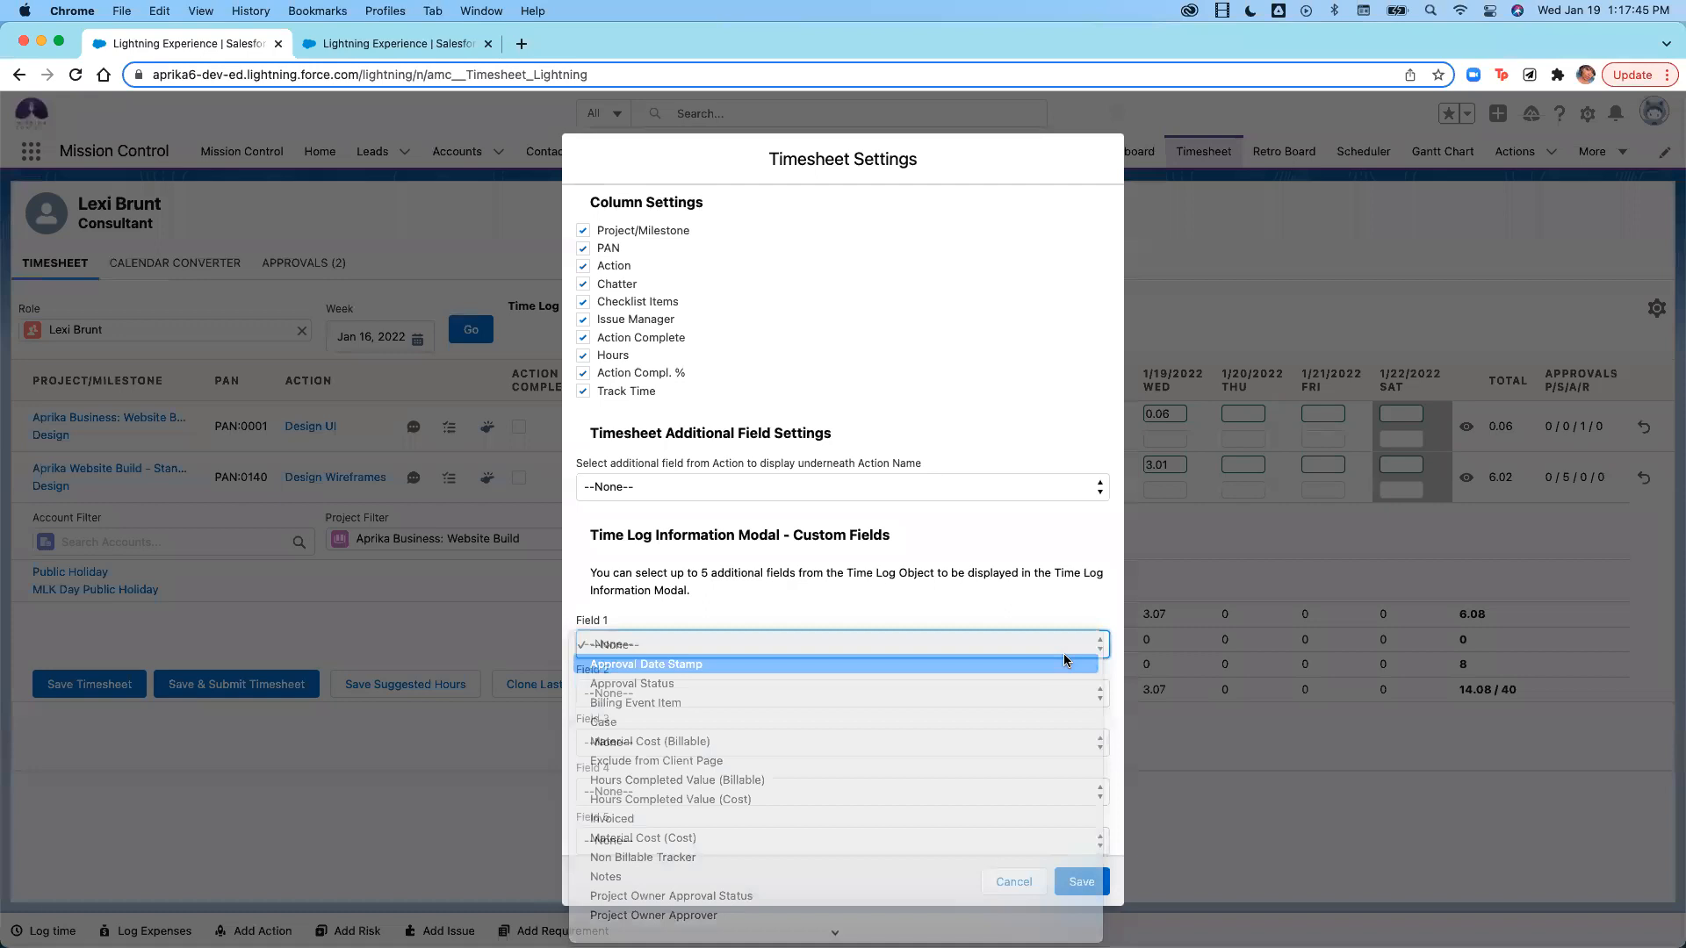
{"action": "left_click", "coordinate": [1082, 883]}
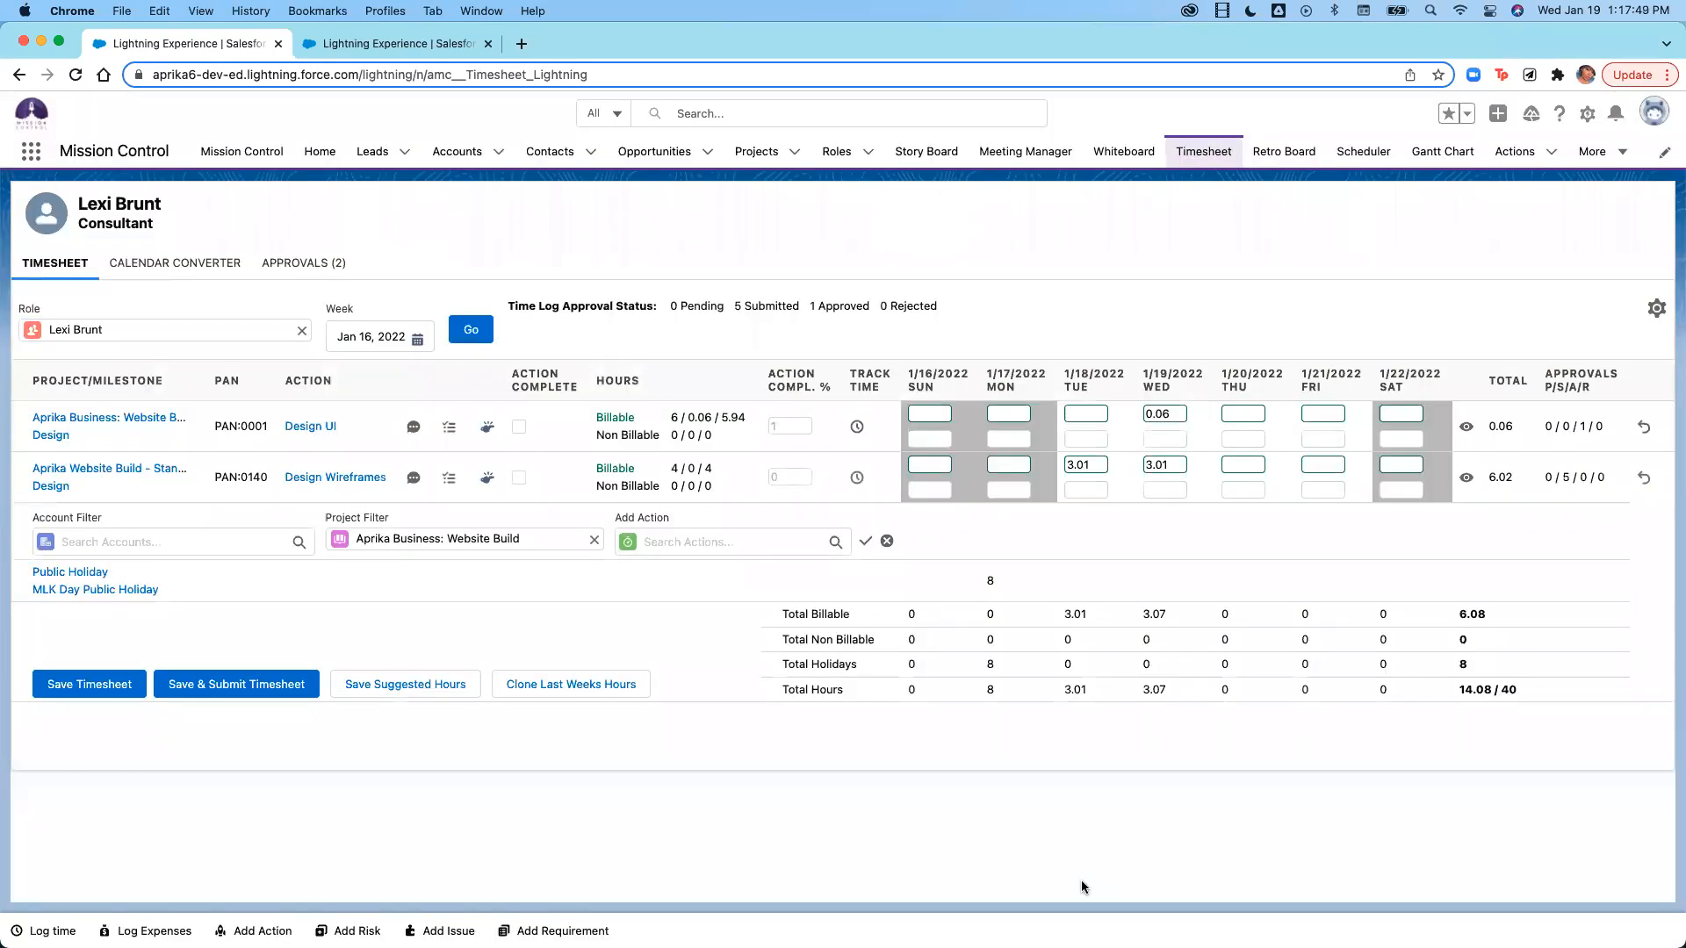
Review the Design Wireframes Time Log Summary, and enter 1 billable hour for Thursday 1/20/2022, cancelling out of its time log information.
{"action": "left_click", "coordinate": [1465, 479]}
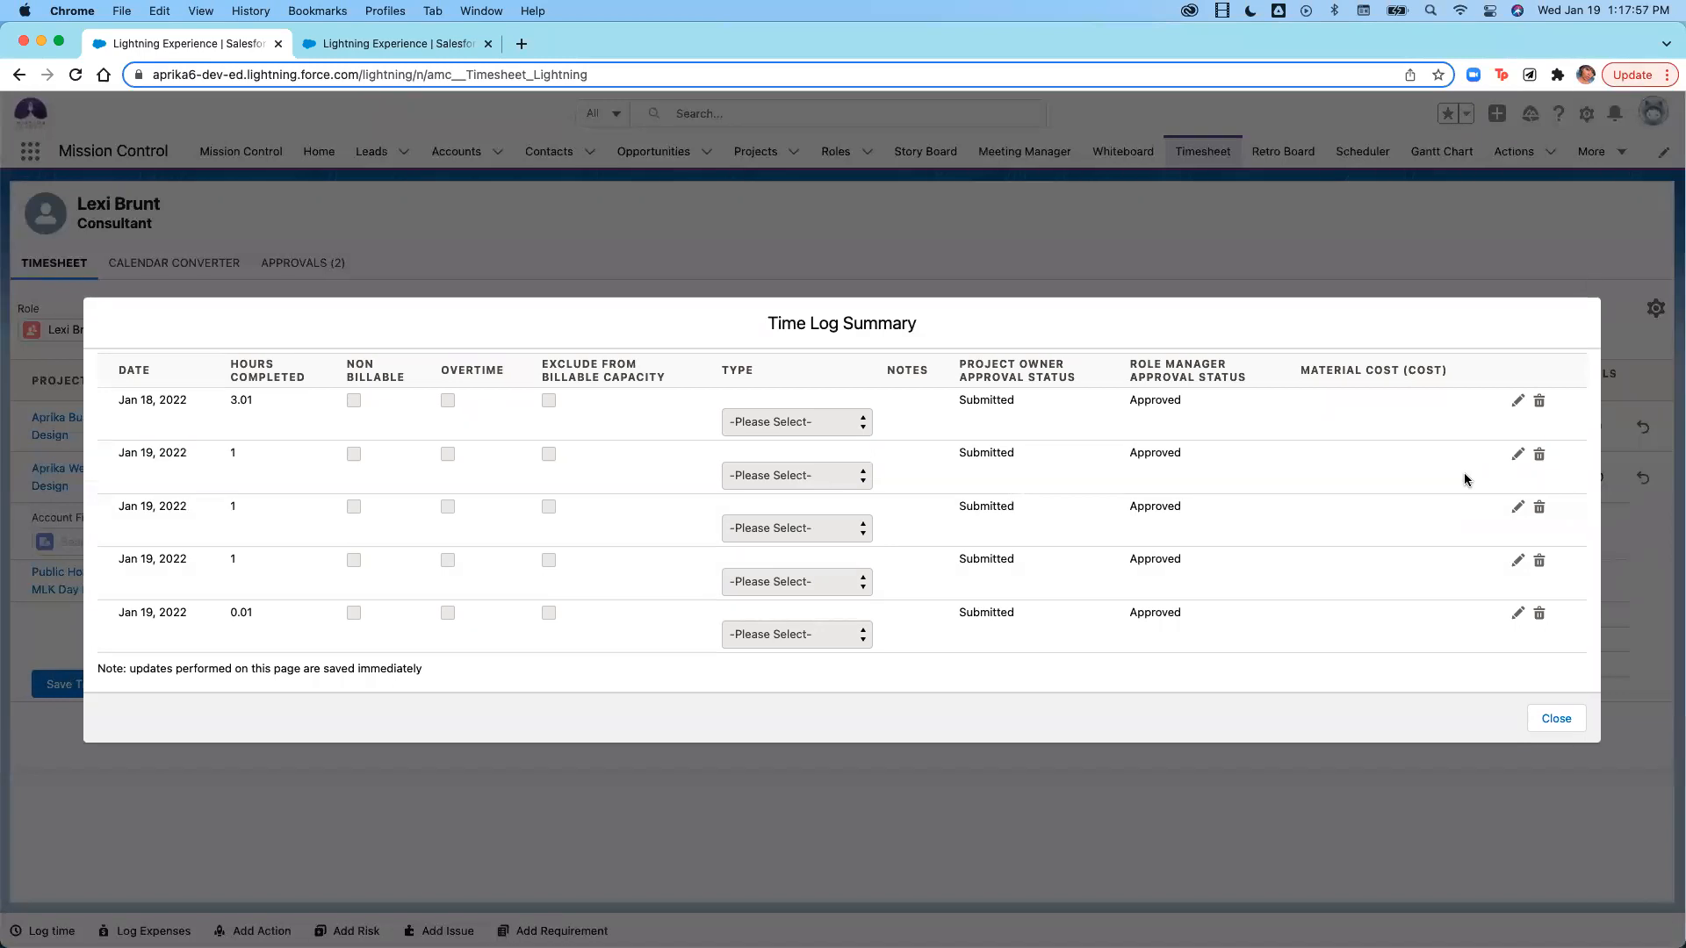
{"action": "left_click", "coordinate": [1557, 719]}
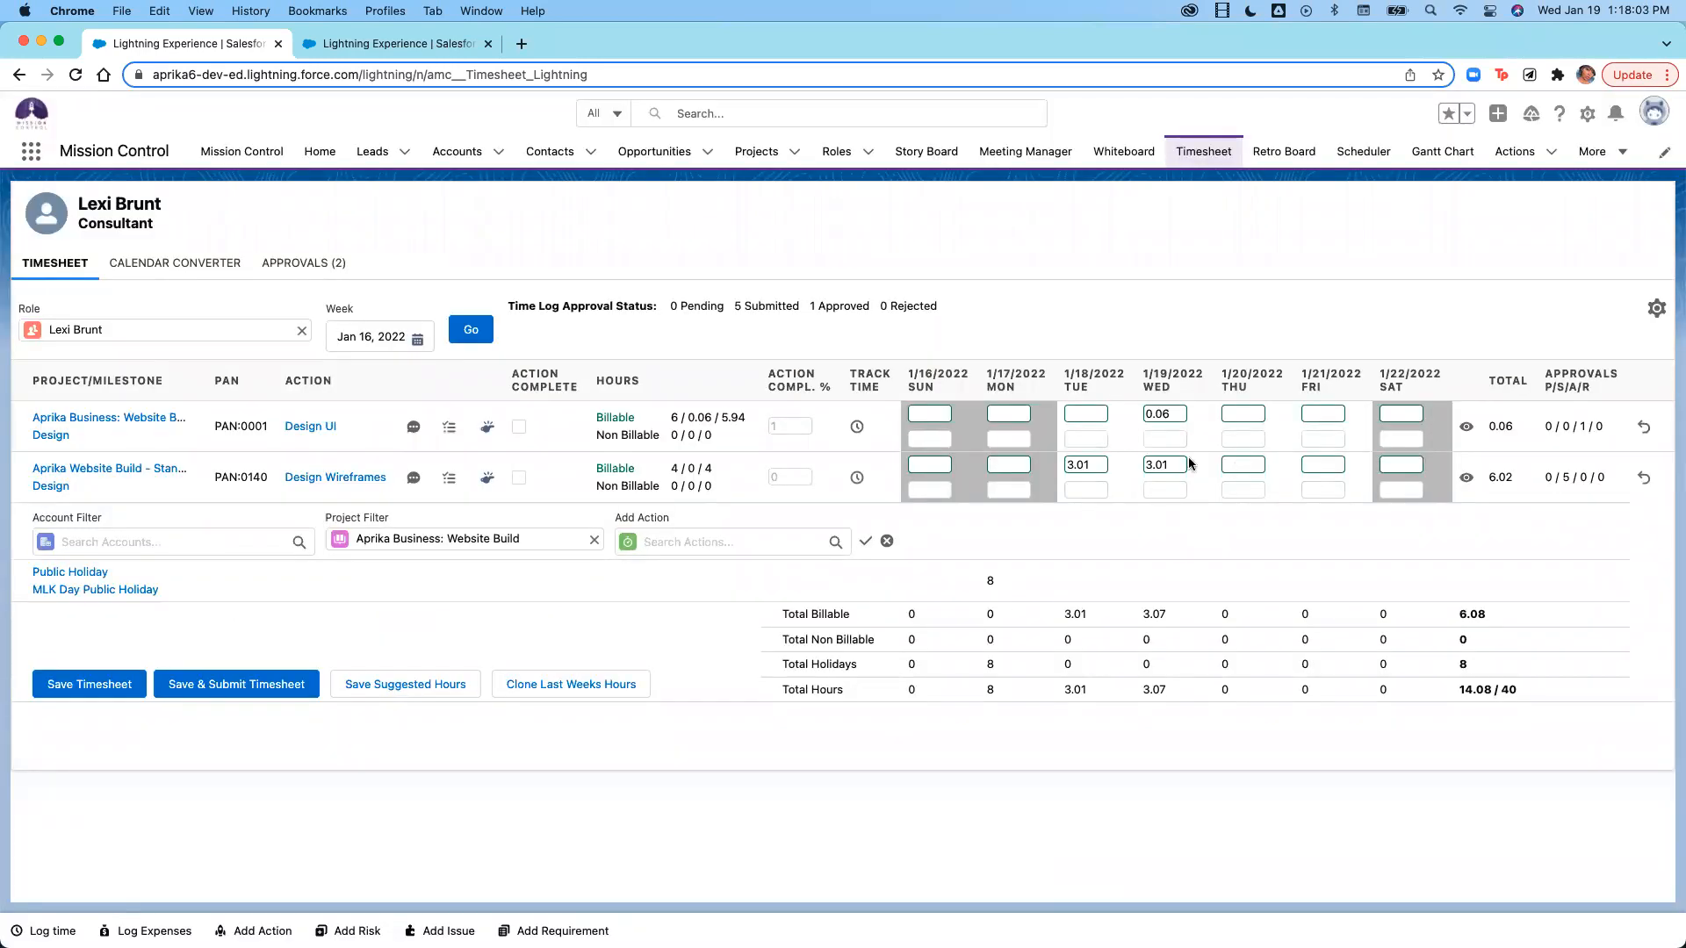
{"action": "double_click", "coordinate": [1253, 467]}
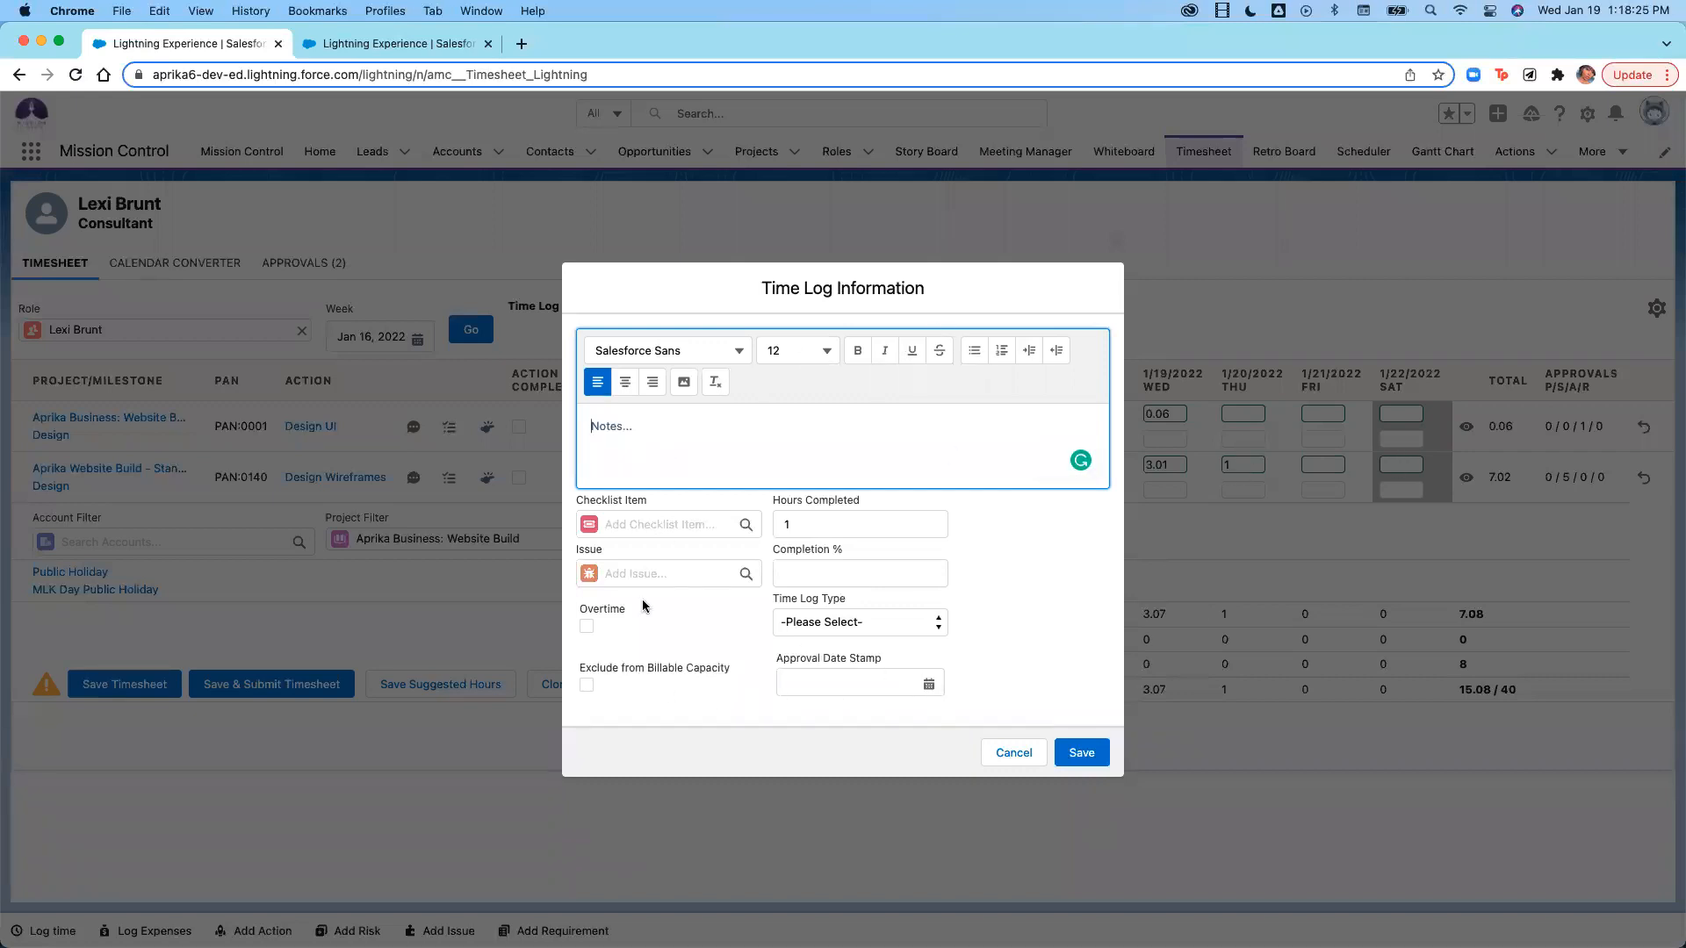
{"action": "left_click", "coordinate": [1017, 754]}
Set Field 2 of the Time Log Information Modal custom fields to Notes, save, and check Thursday's Design Wireframes time log form.
{"action": "left_click", "coordinate": [1659, 309]}
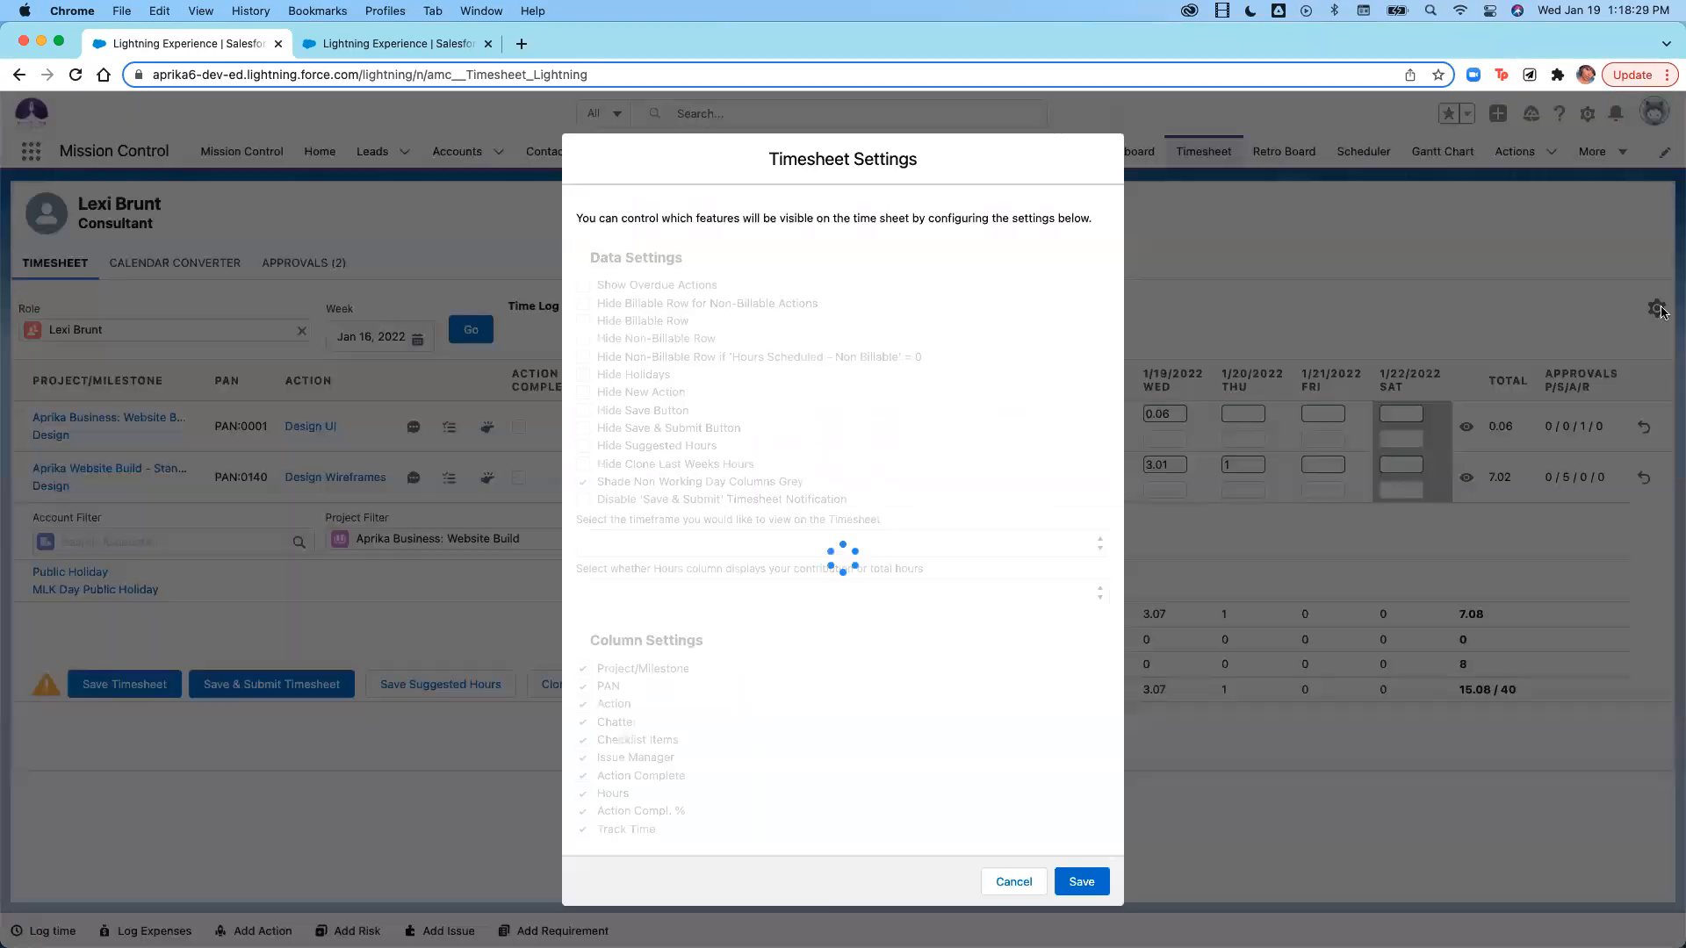
{"action": "scroll", "coordinate": [903, 622], "scroll_direction": "down", "scroll_amount": 5}
{"action": "scroll", "coordinate": [903, 621], "scroll_direction": "down", "scroll_amount": 3}
{"action": "left_click", "coordinate": [908, 694]}
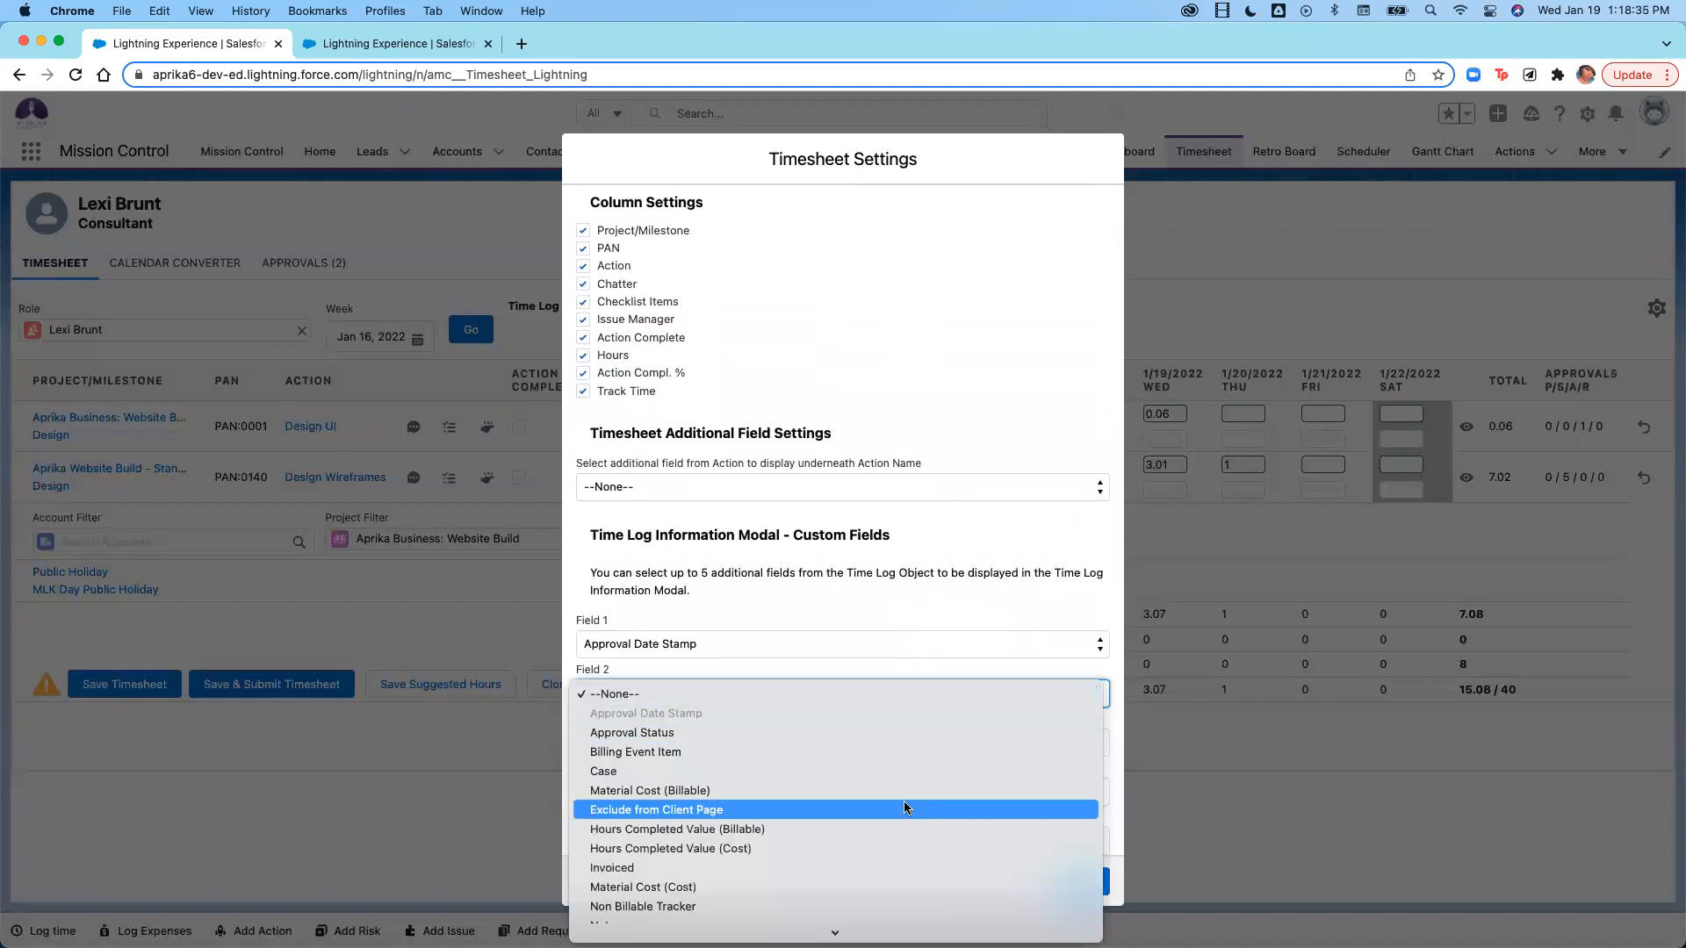
{"action": "scroll", "coordinate": [912, 850], "scroll_direction": "down", "scroll_amount": 3}
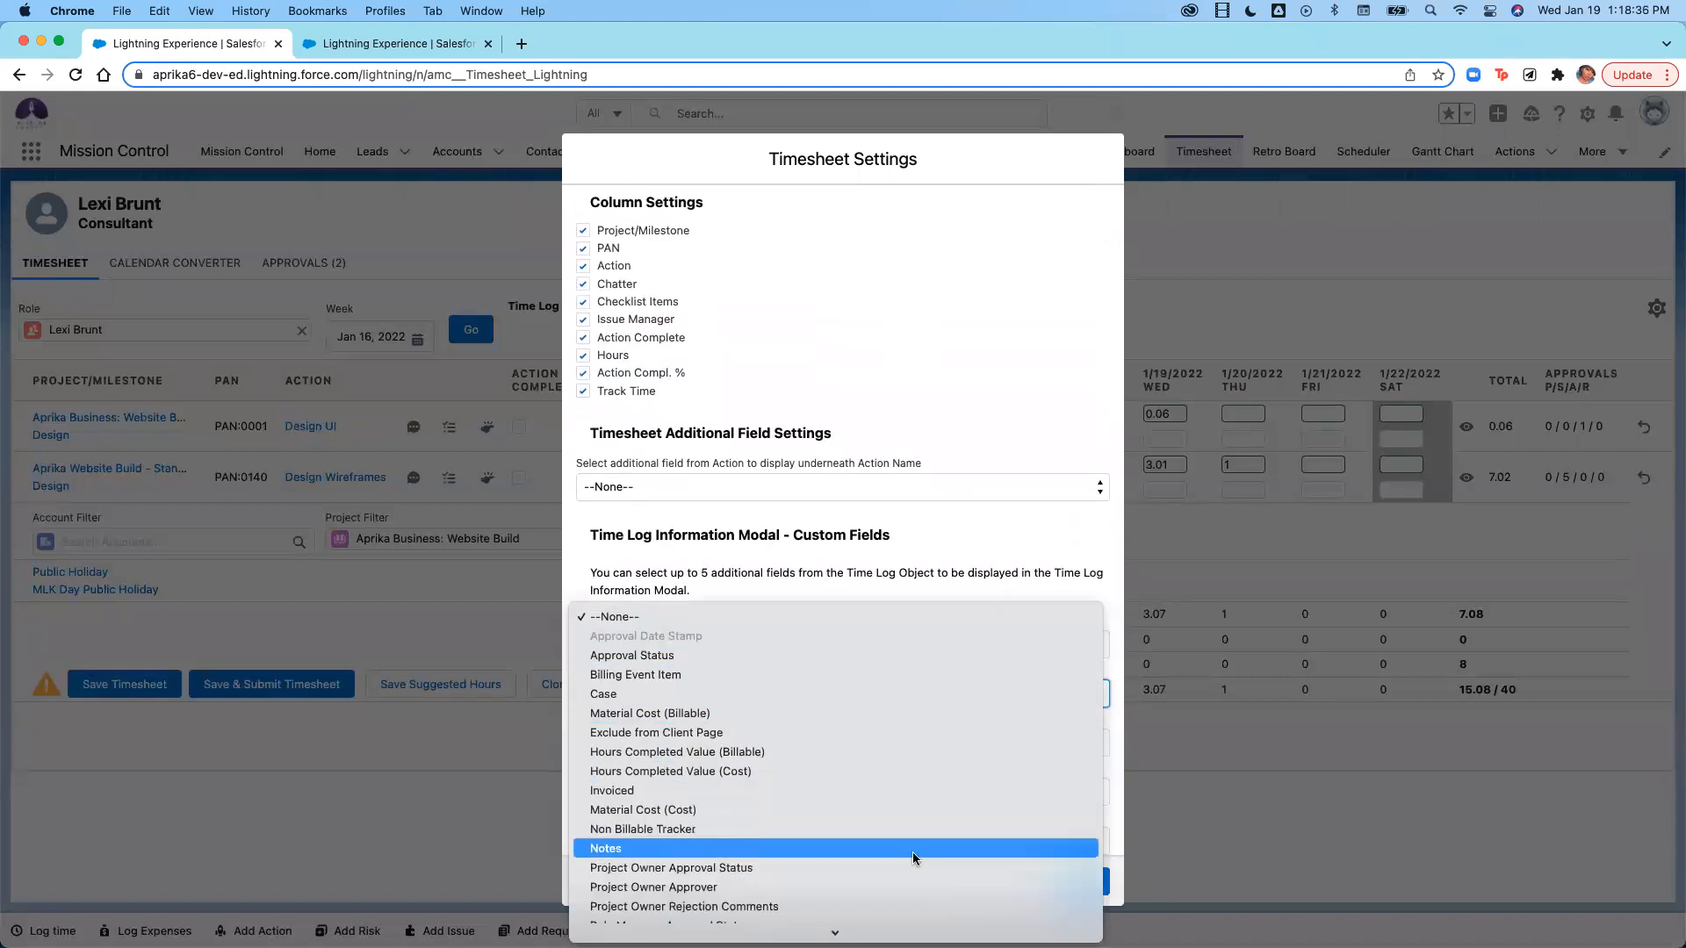
{"action": "left_click", "coordinate": [913, 806]}
{"action": "left_click", "coordinate": [1072, 879]}
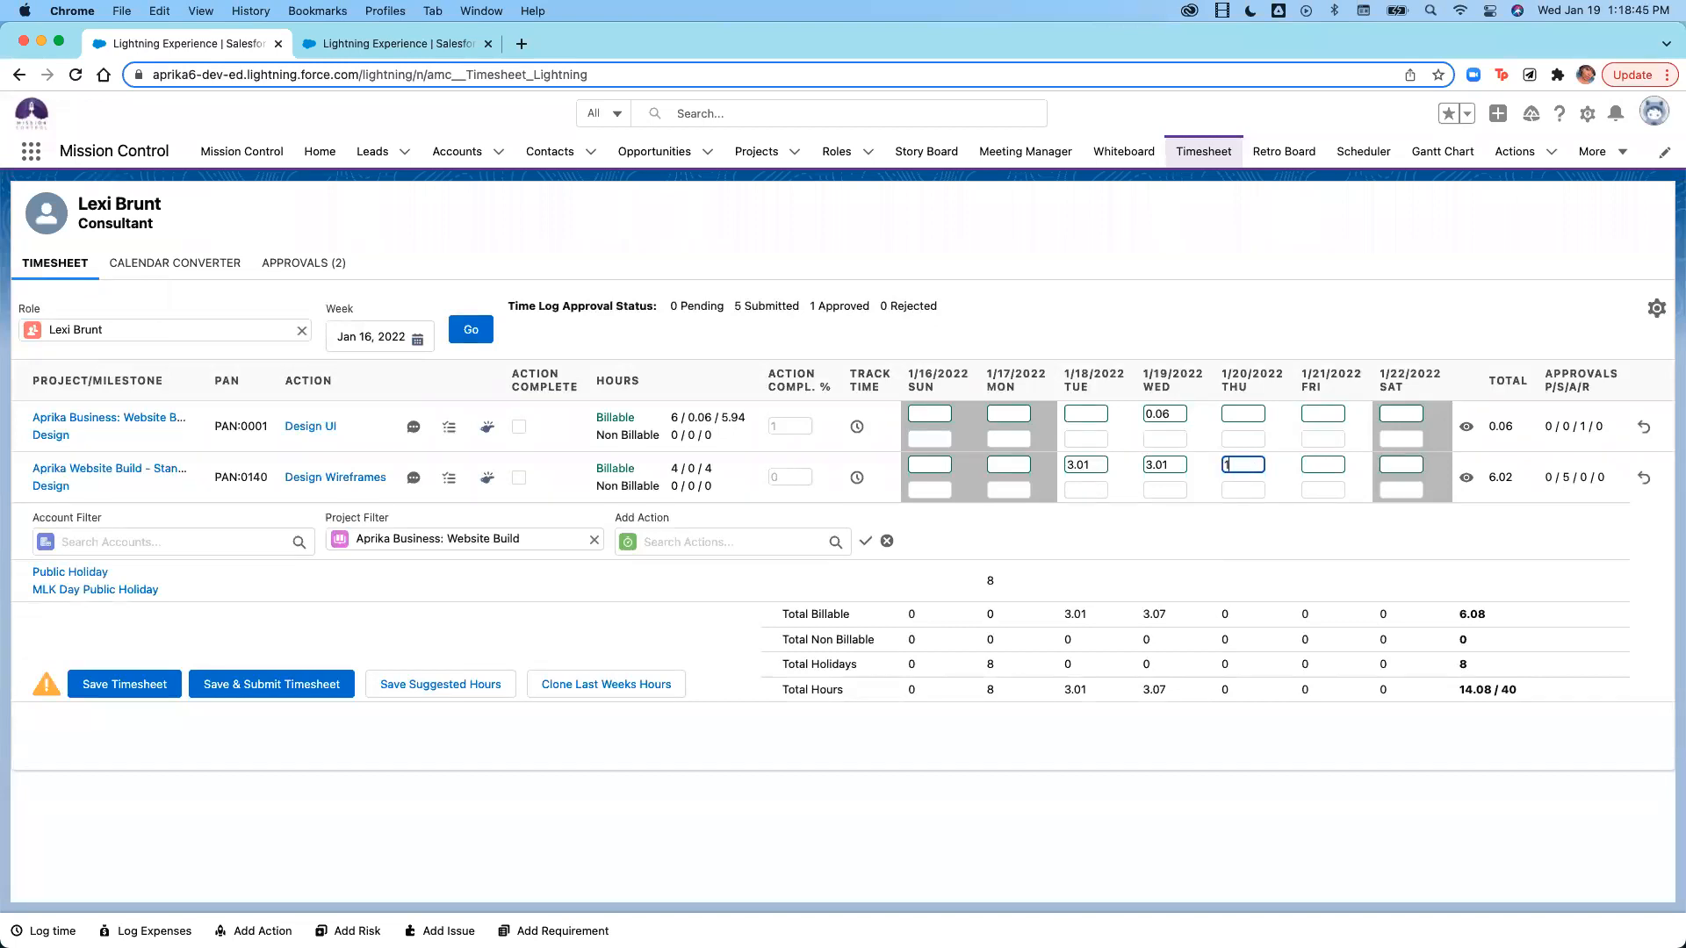
{"action": "double_click", "coordinate": [1257, 466]}
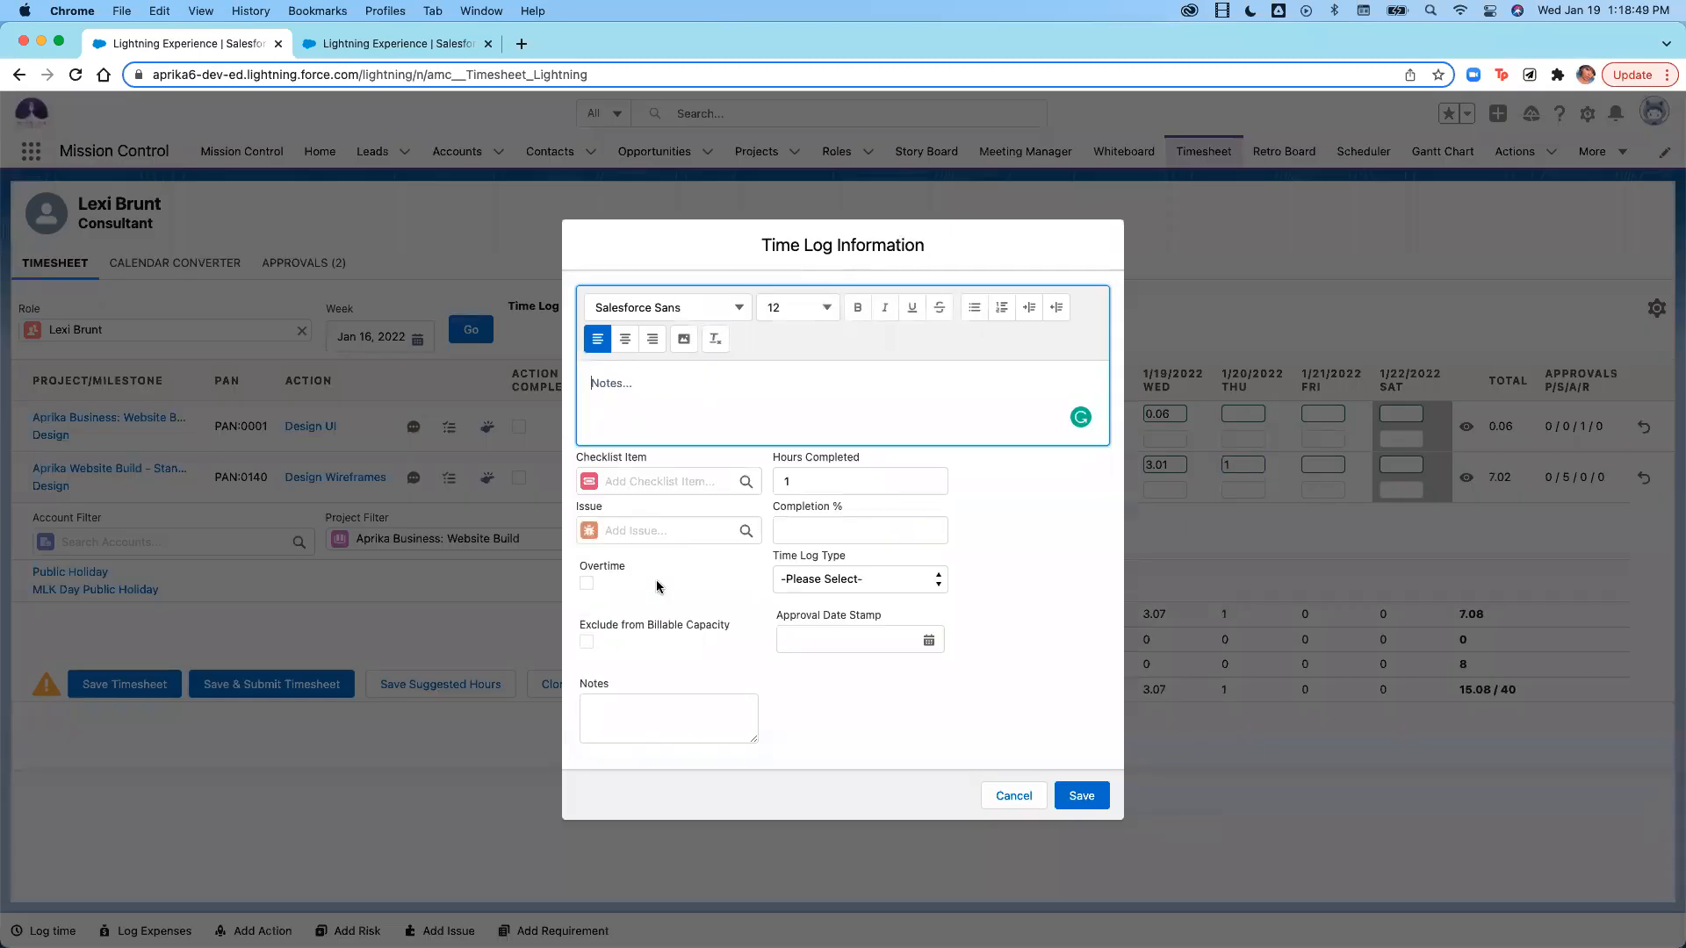
{"action": "left_click", "coordinate": [1006, 795]}
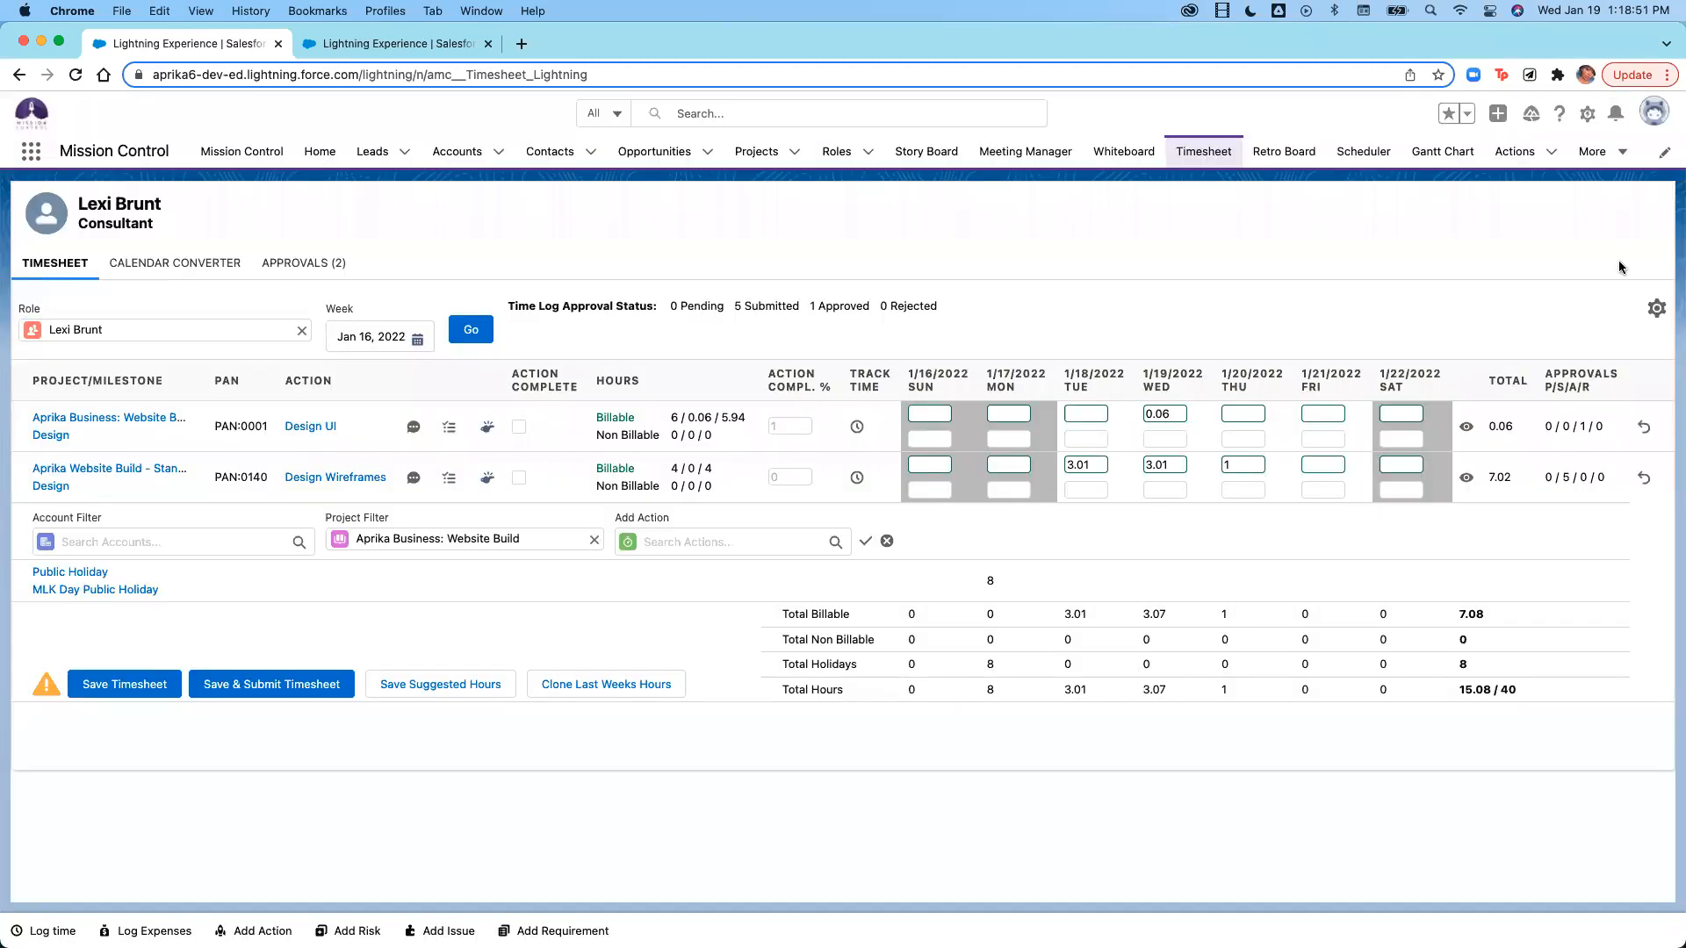
Reset Field 1 and Field 2 of the Time Log Information Modal custom fields to --None--, save, and review the Timesheet Settings.
{"action": "left_click", "coordinate": [1657, 308]}
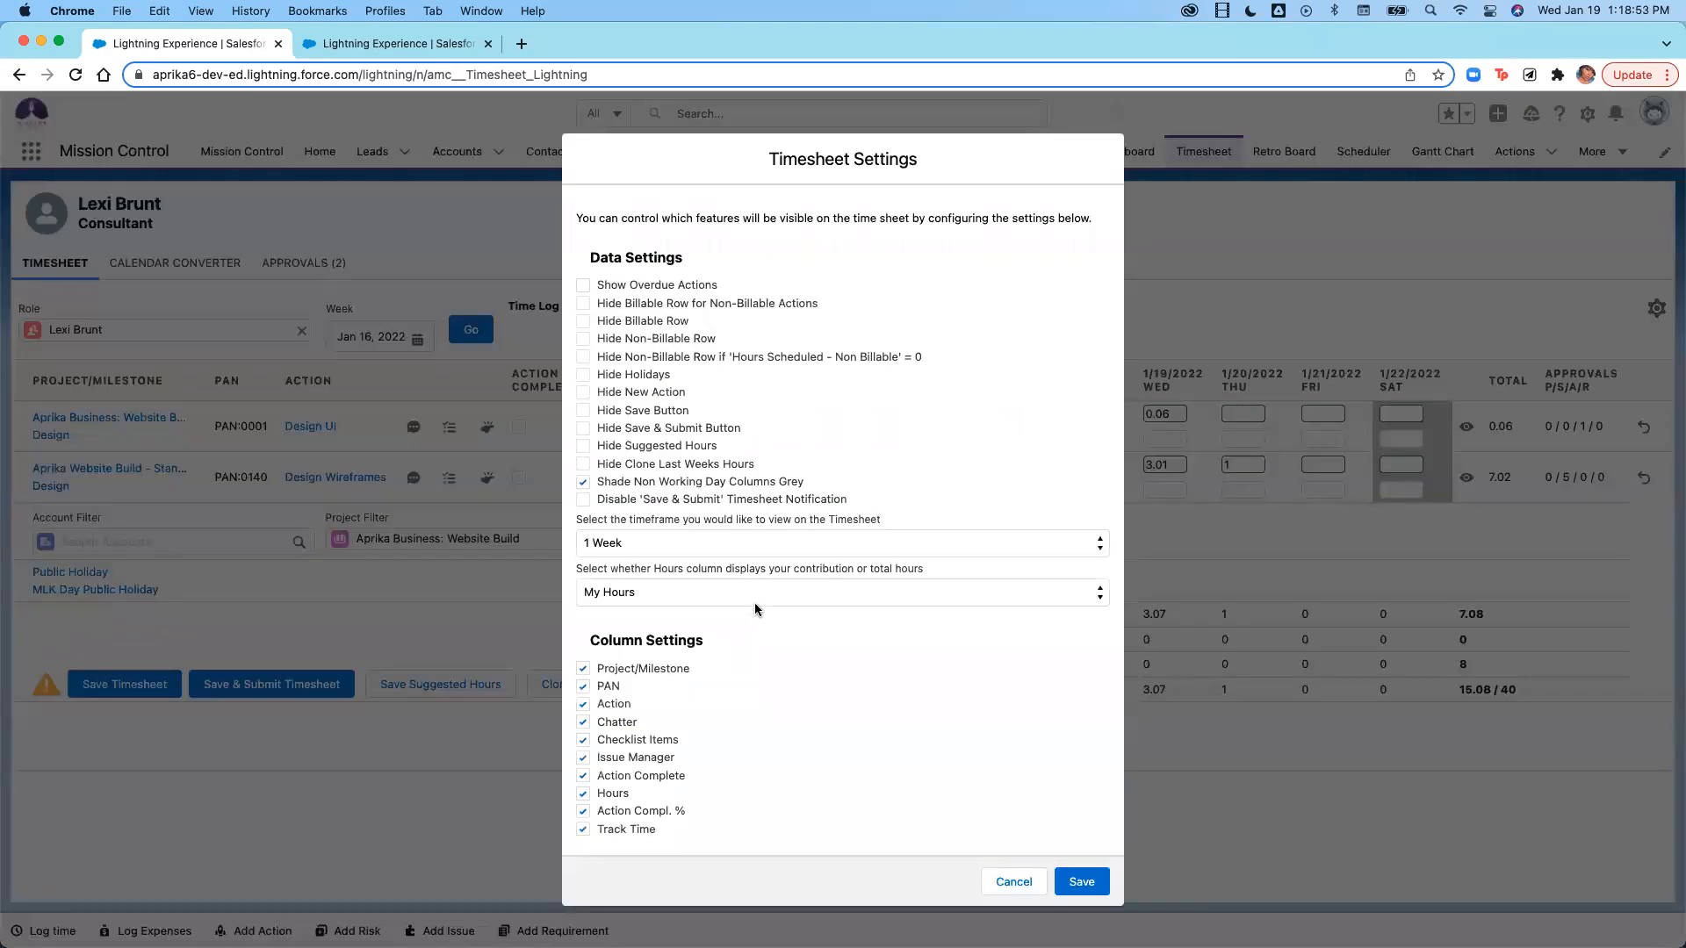
{"action": "scroll", "coordinate": [778, 634], "scroll_direction": "down", "scroll_amount": 5}
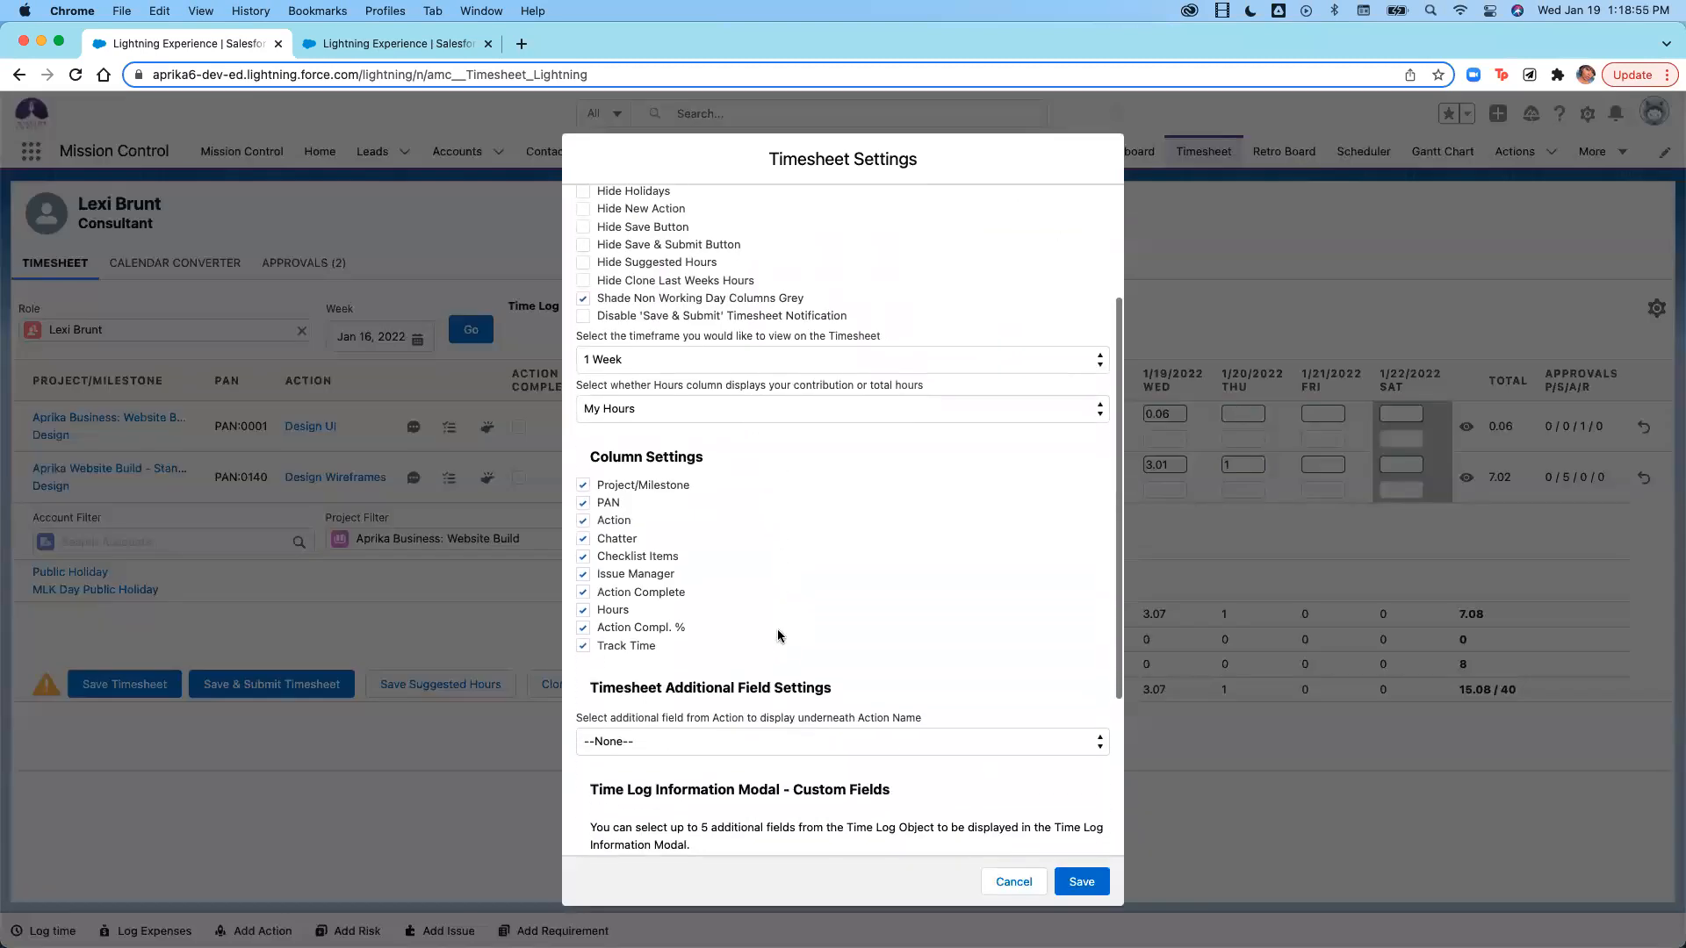
{"action": "scroll", "coordinate": [777, 629], "scroll_direction": "down", "scroll_amount": 2}
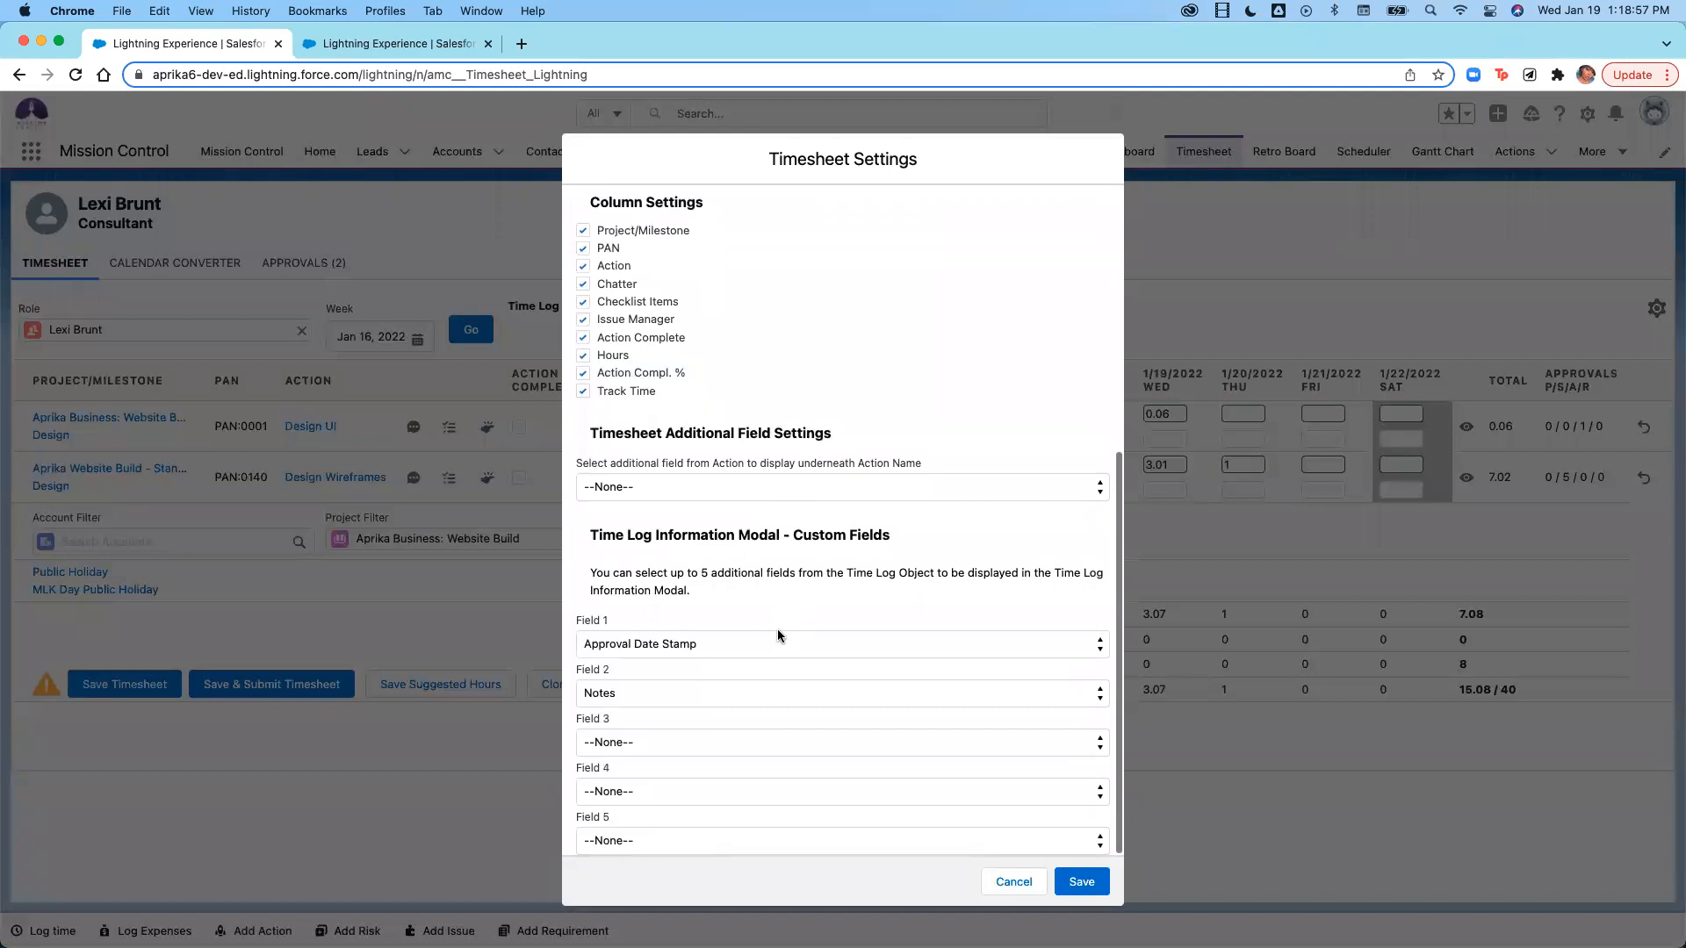
{"action": "left_click", "coordinate": [797, 640]}
{"action": "left_click", "coordinate": [783, 621]}
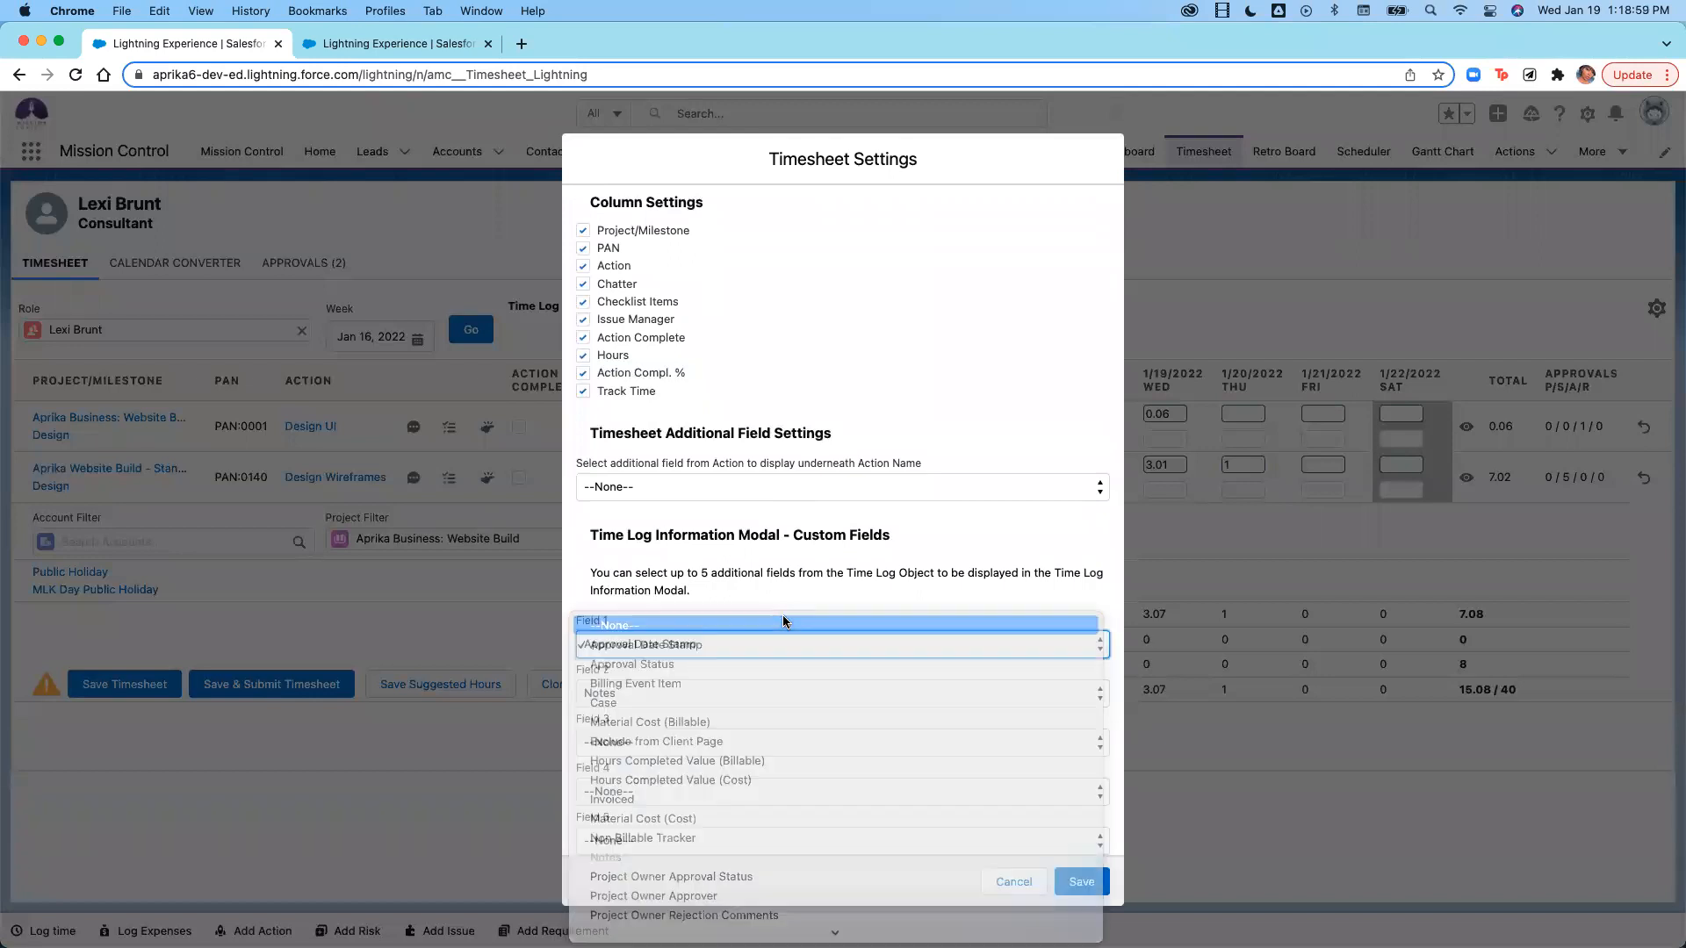
{"action": "left_click", "coordinate": [751, 692]}
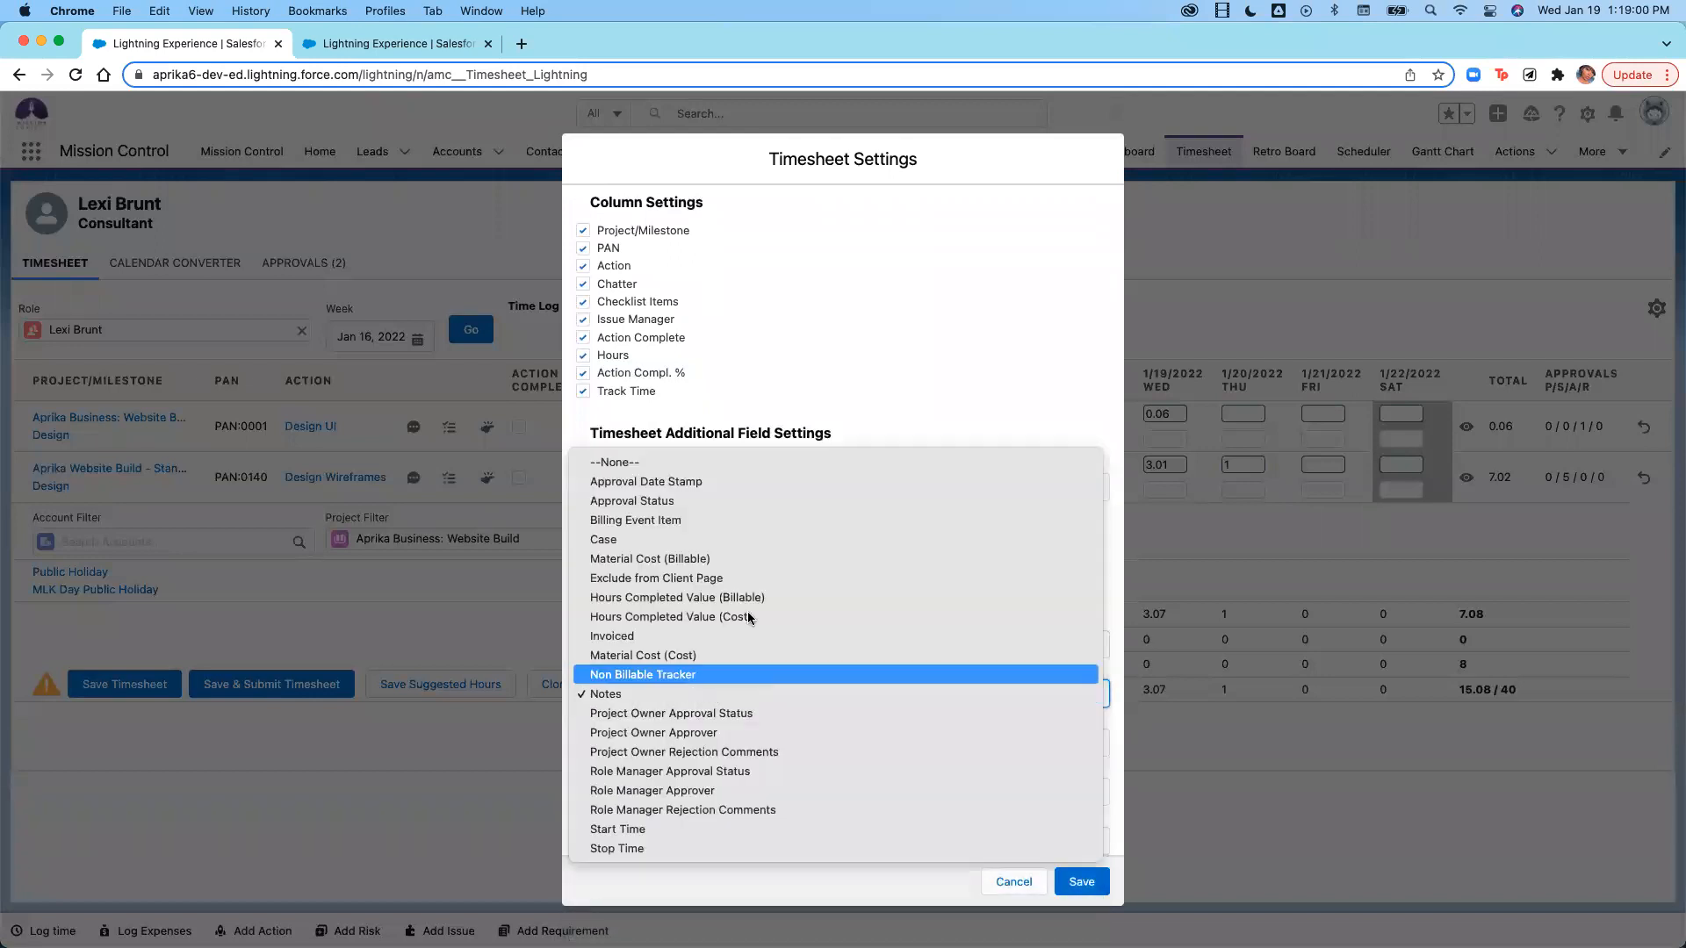
{"action": "left_click", "coordinate": [793, 461]}
{"action": "left_click", "coordinate": [1082, 889]}
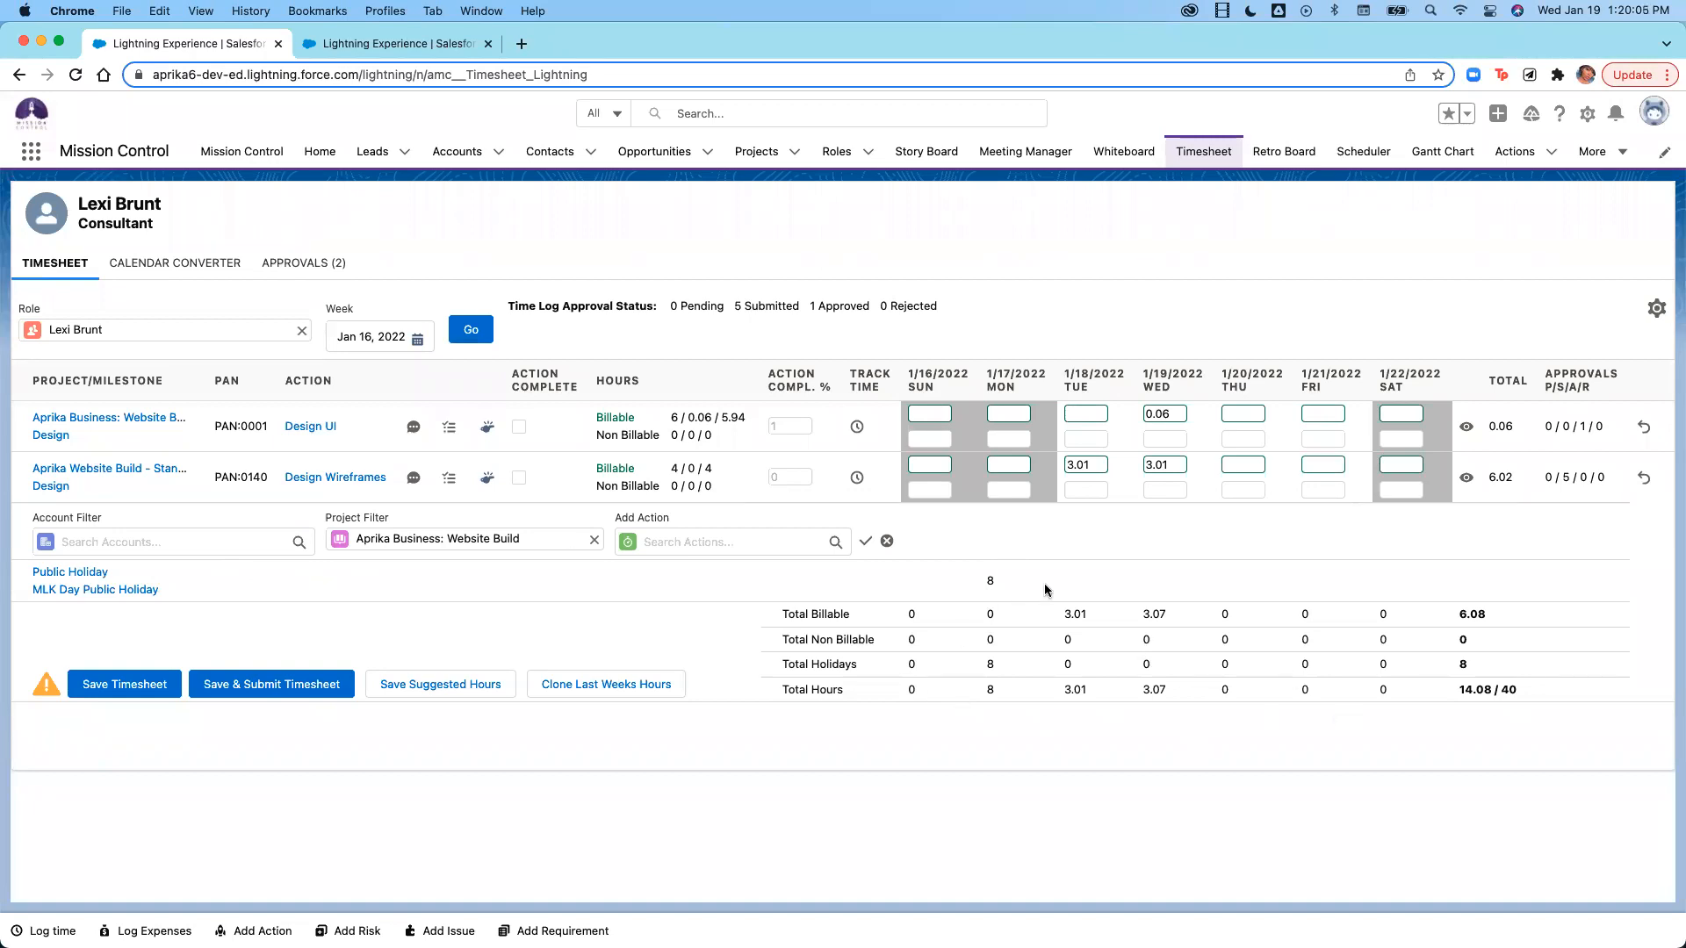
{"action": "left_click", "coordinate": [1657, 309]}
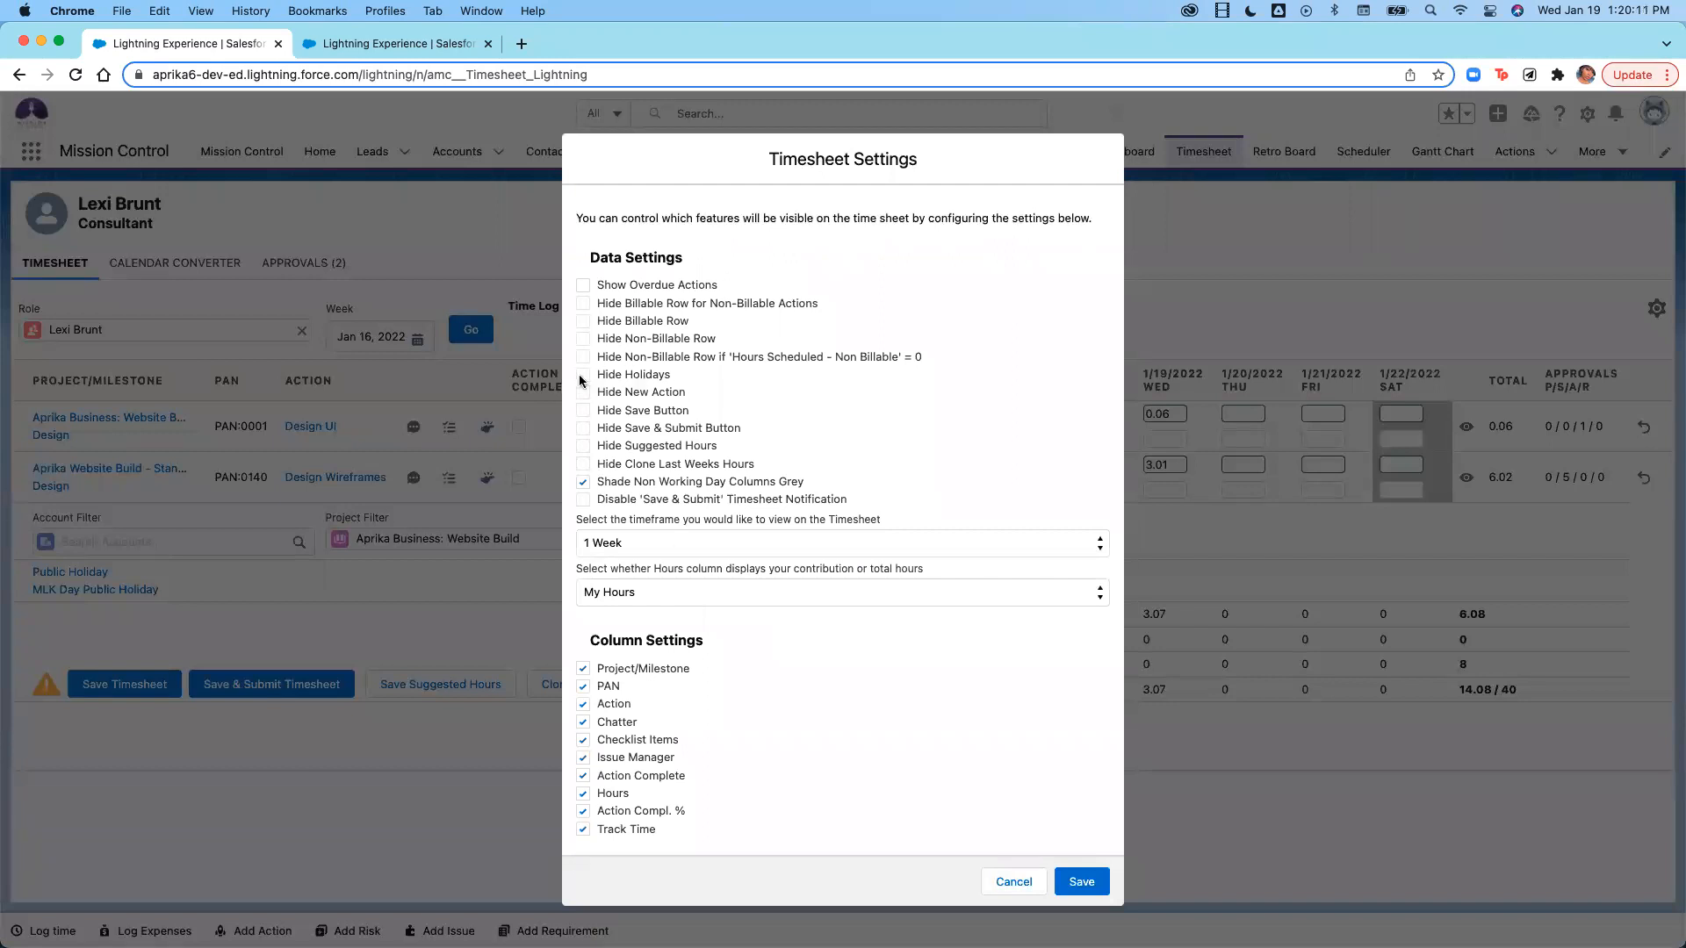
{"action": "left_click", "coordinate": [1014, 882]}
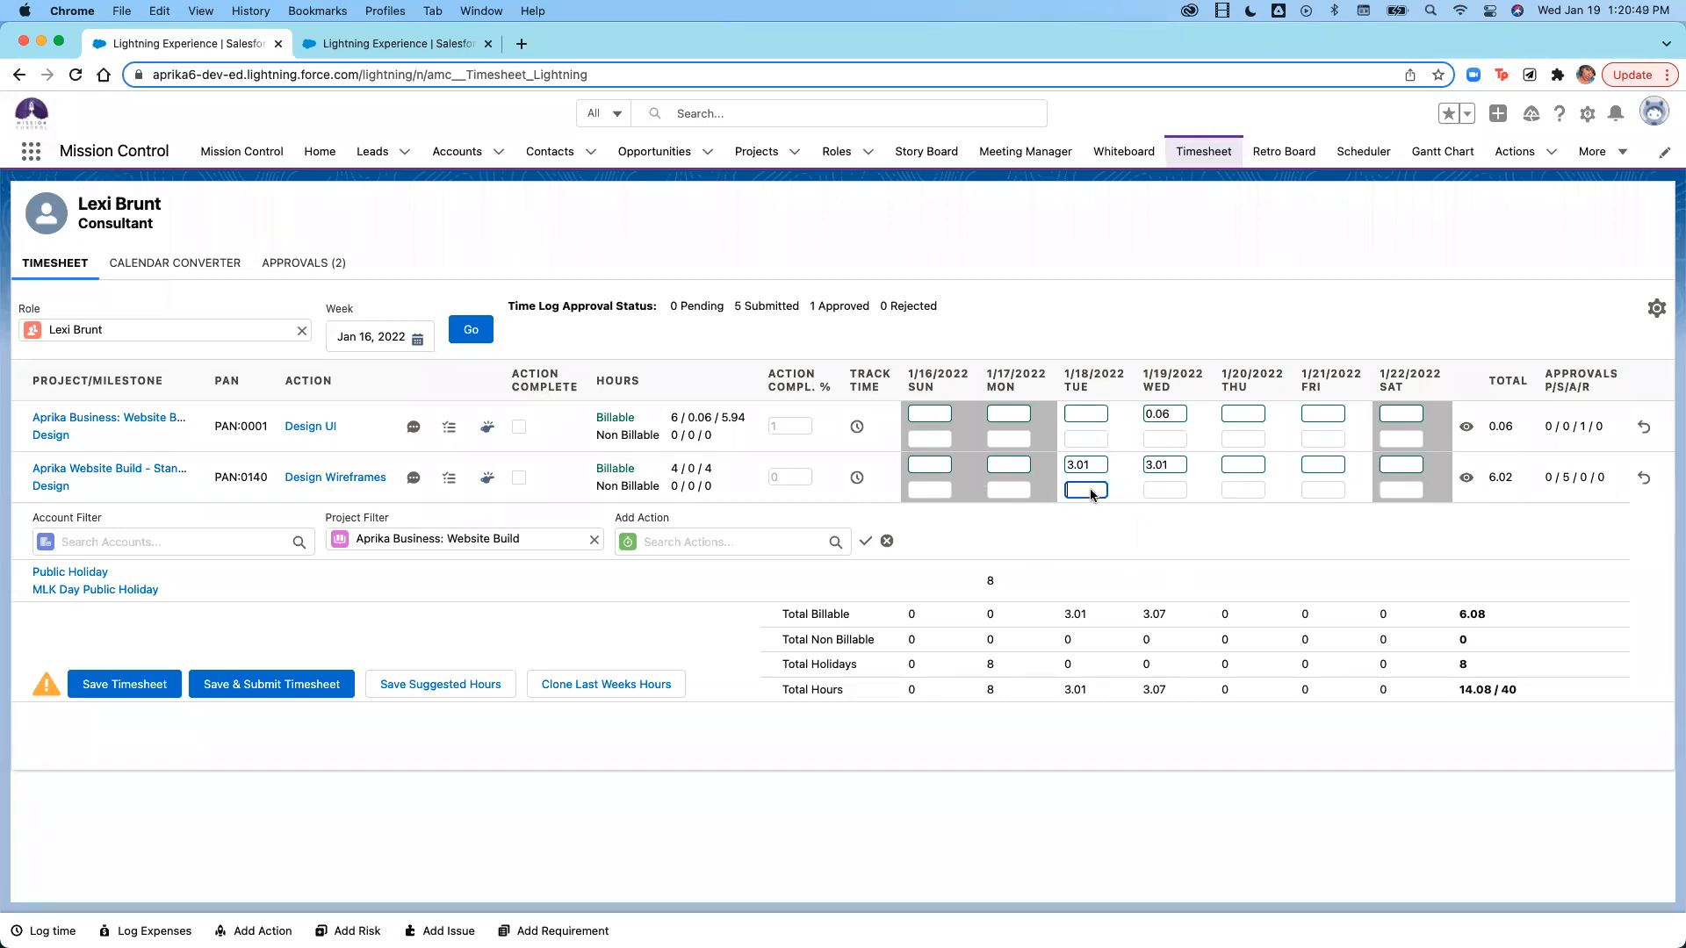
Enter 0.22 non-billable hours on Design Wireframes for each day from Tuesday 1/18 to Friday 1/21, and check one entry's Time Log Information form.
{"action": "type", "text": "0.22"}
{"action": "left_click", "coordinate": [1163, 490]}
{"action": "type", "text": "0.22"}
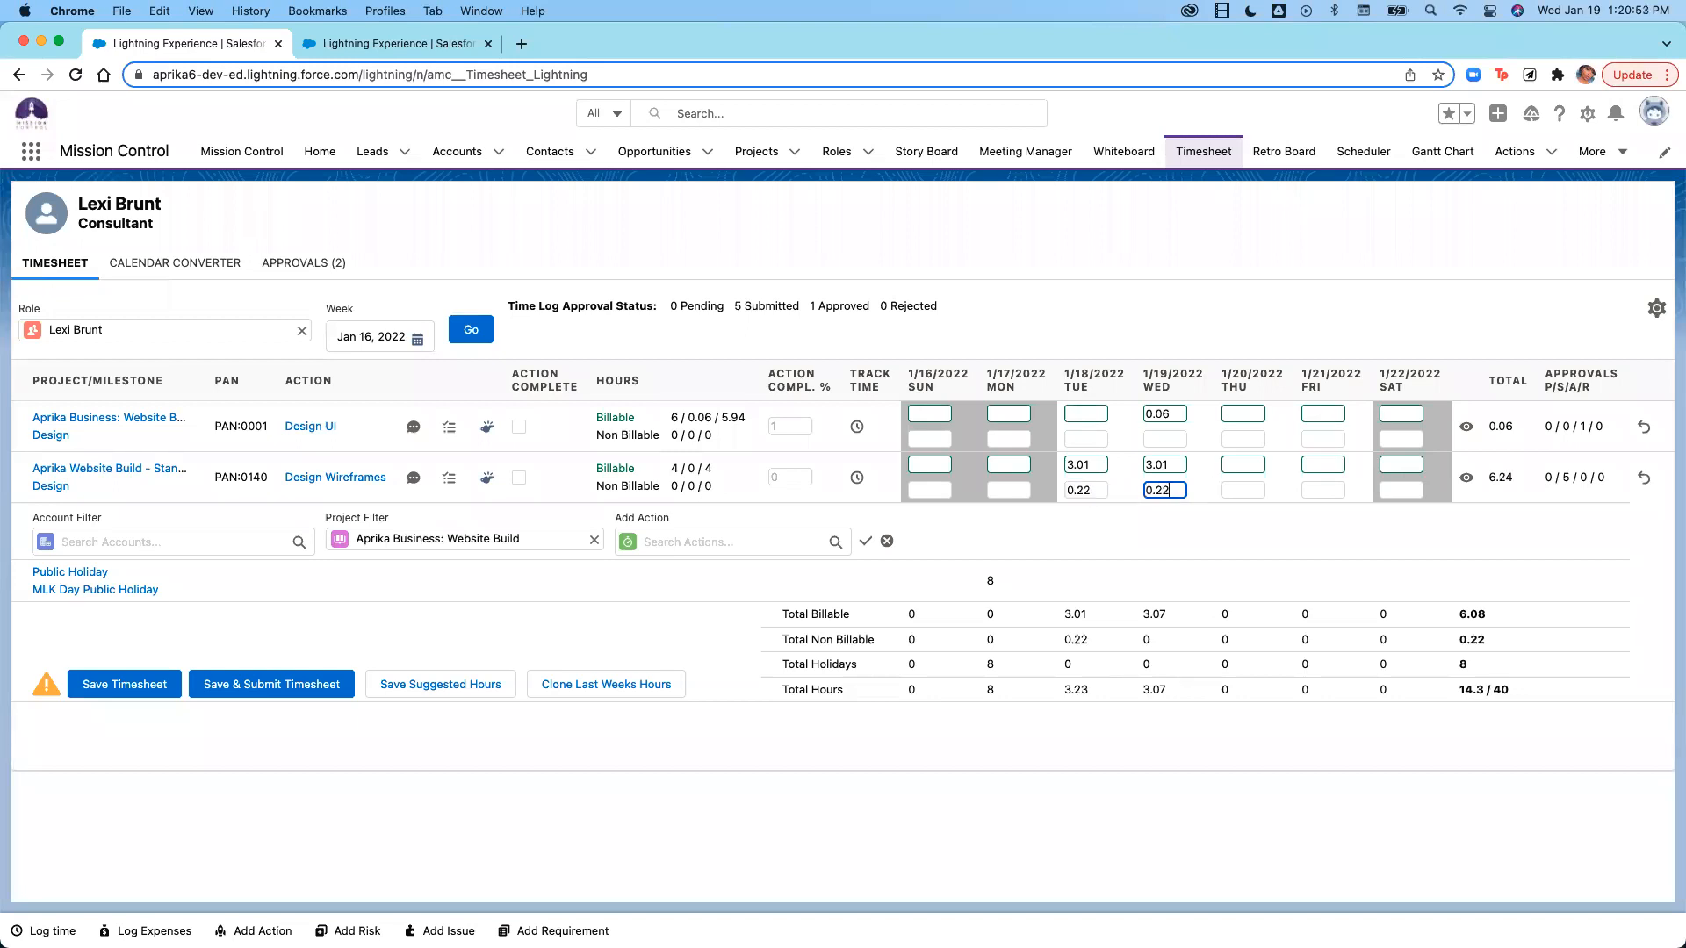
{"action": "left_click", "coordinate": [1246, 490]}
{"action": "type", "text": "0.22"}
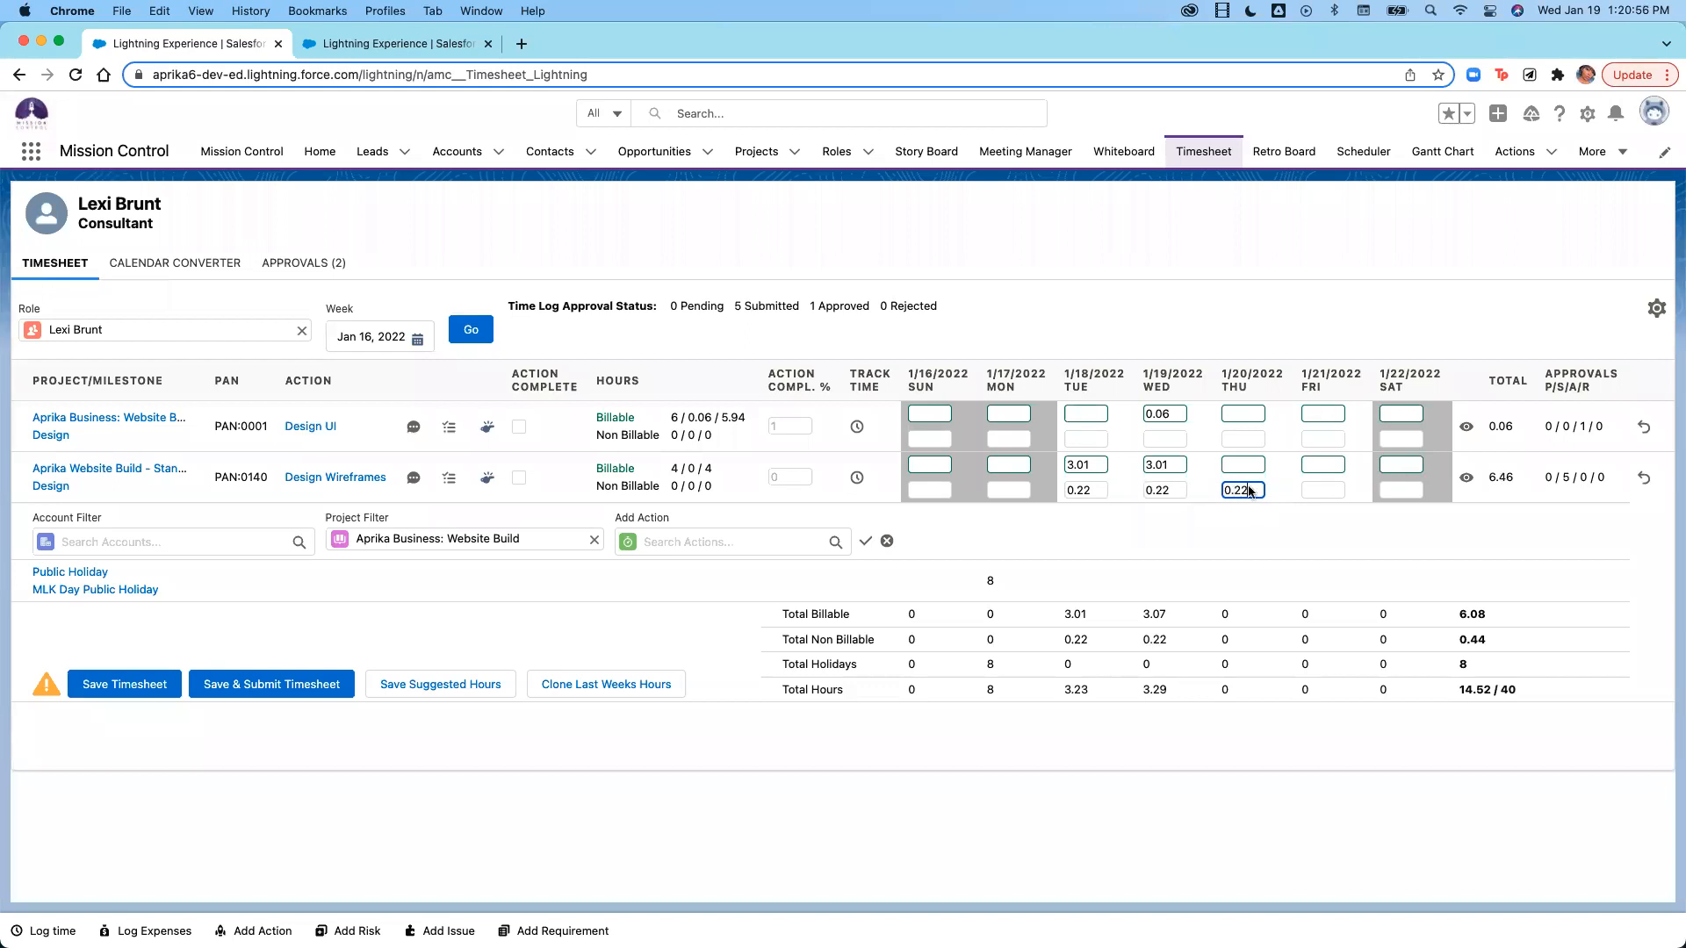
{"action": "left_click", "coordinate": [1322, 490]}
{"action": "type", "text": "0.22"}
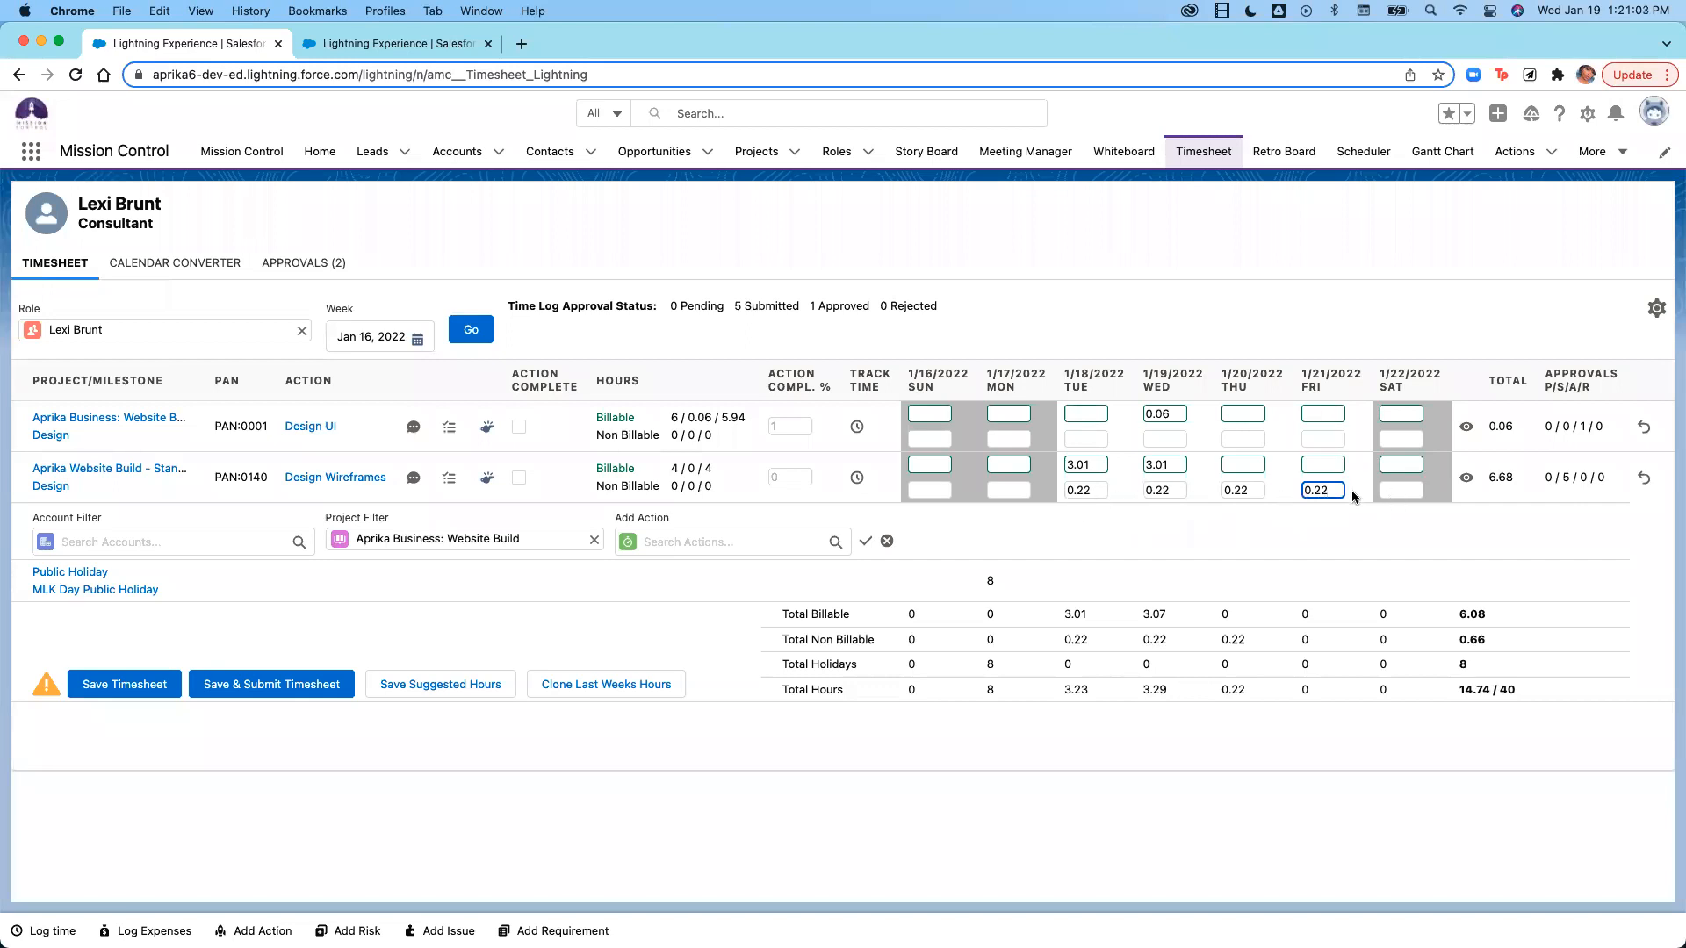
{"action": "left_click", "coordinate": [1080, 491]}
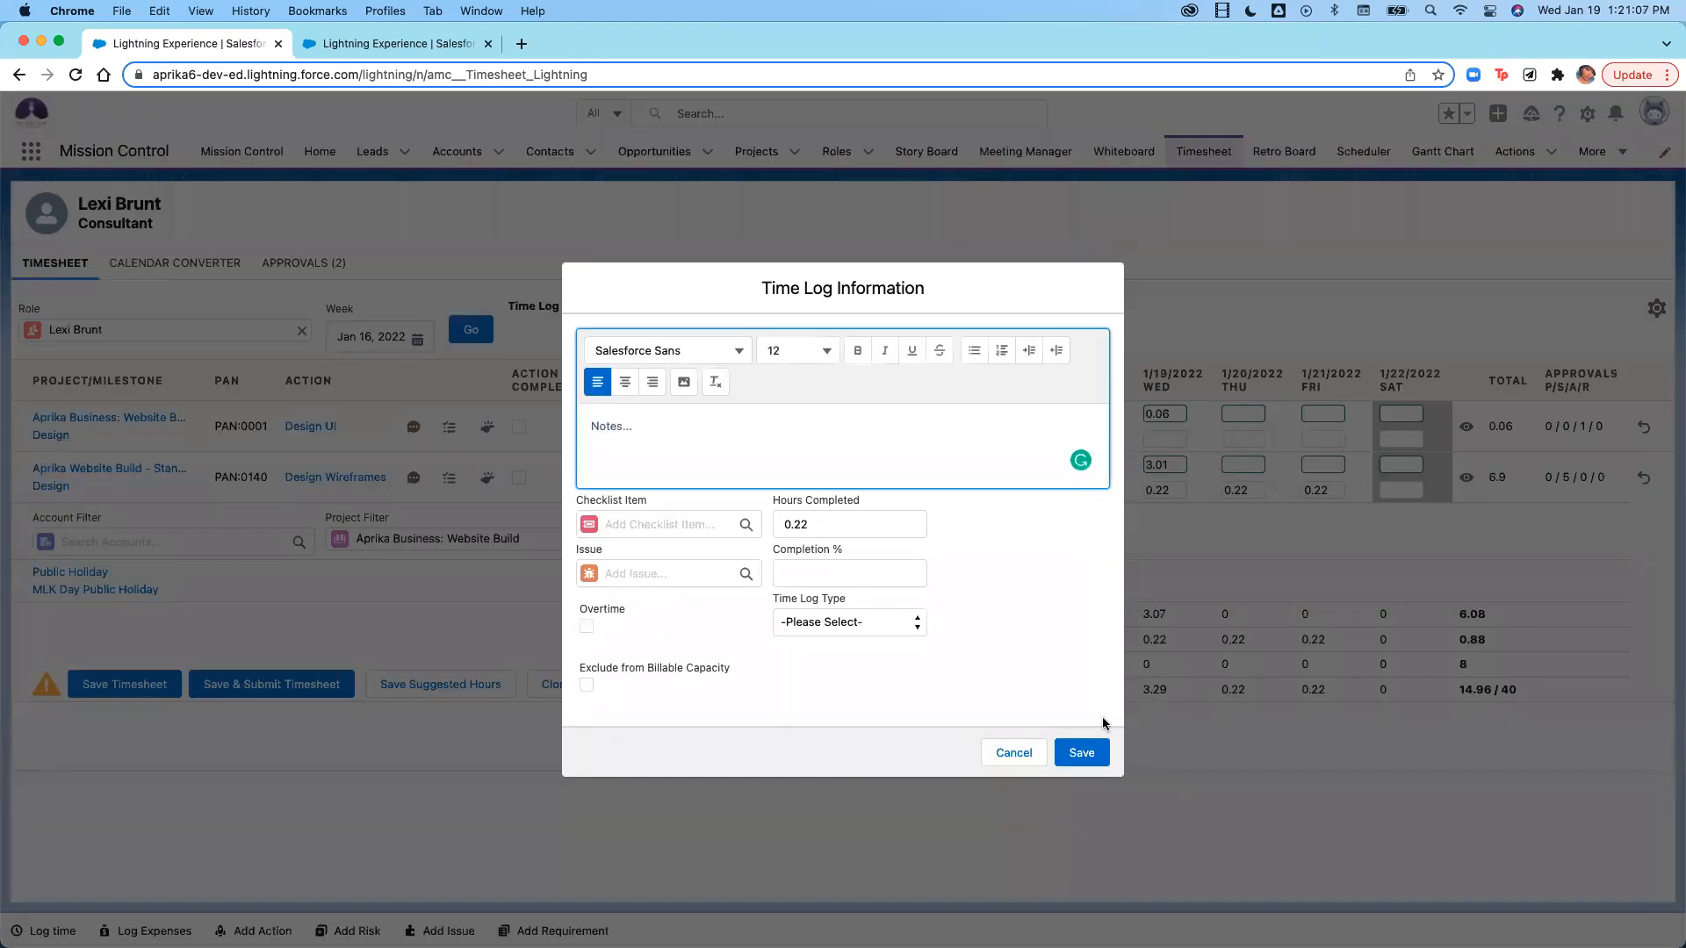
{"action": "left_click", "coordinate": [1016, 753]}
Clear the 0.22 non-billable hours from the Tuesday to Friday entries of Design Wireframes.
{"action": "key", "text": "BackSpace"}
{"action": "key", "text": "BackSpace"}
{"action": "key", "text": "BackSpace"}
{"action": "key", "text": "BackSpace"}
{"action": "left_click", "coordinate": [1235, 490]}
{"action": "key", "text": "BackSpace"}
{"action": "key", "text": "BackSpace"}
{"action": "key", "text": "BackSpace"}
{"action": "key", "text": "BackSpace"}
{"action": "left_click", "coordinate": [1178, 490]}
{"action": "key", "text": "BackSpace"}
{"action": "key", "text": "BackSpace"}
{"action": "key", "text": "BackSpace"}
{"action": "left_click", "coordinate": [1092, 488]}
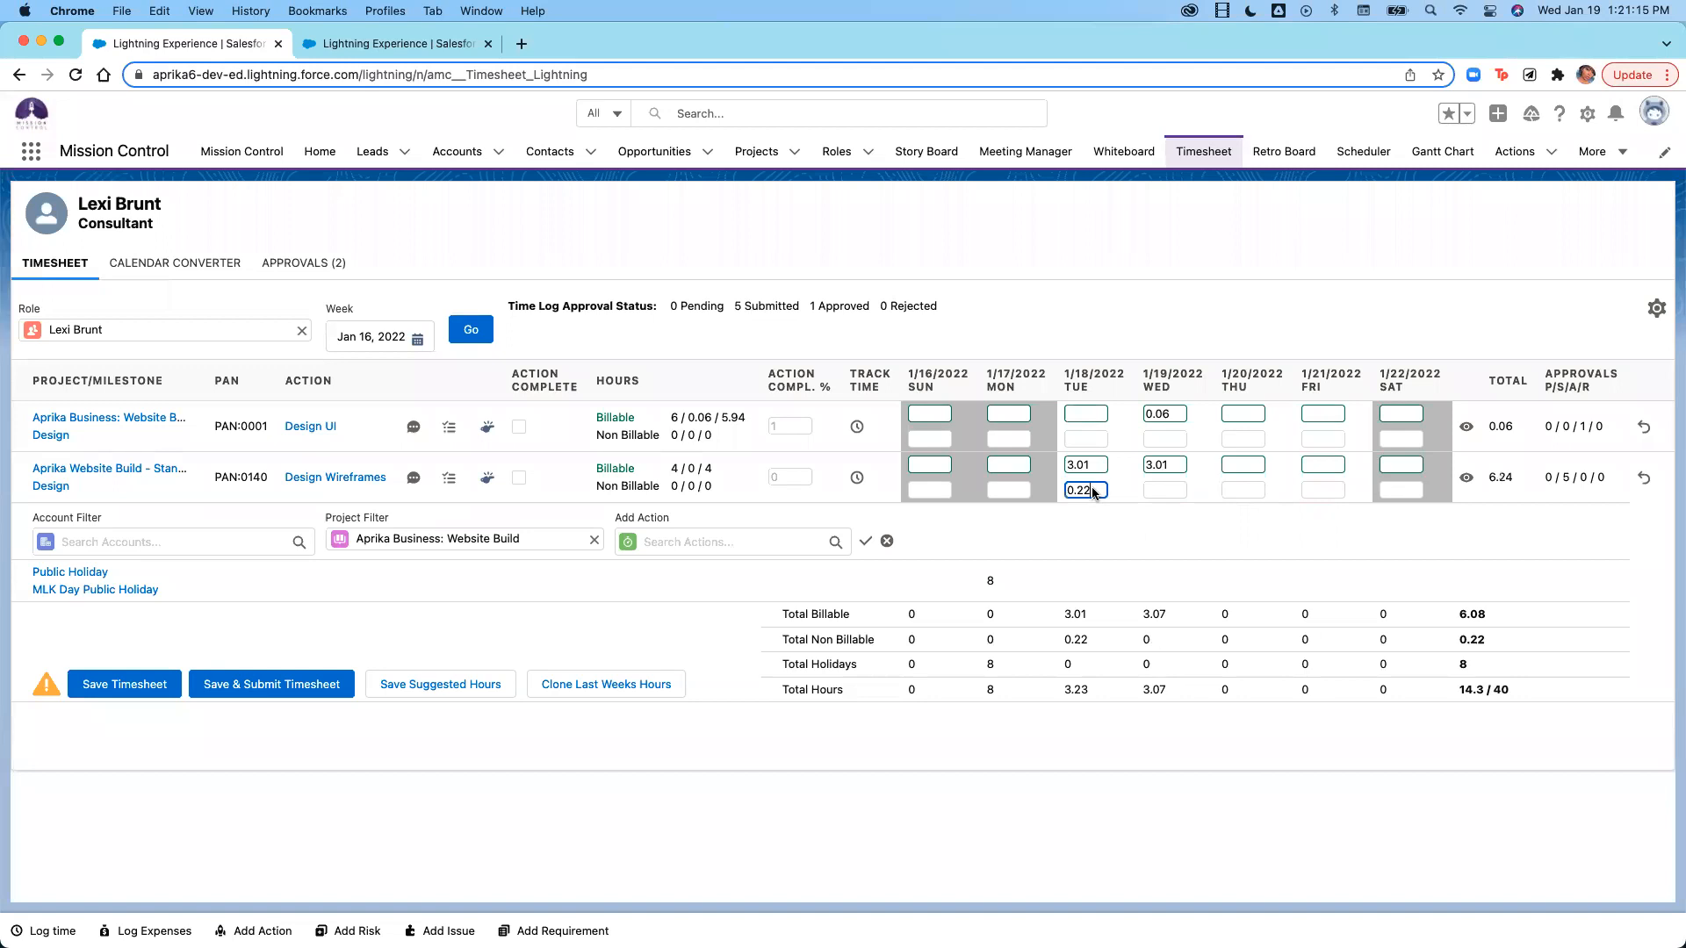
{"action": "key", "text": "BackSpace"}
{"action": "key", "text": "BackSpace"}
{"action": "key", "text": "BackSpace"}
View the timesheet's week calendar, and clear the Role filter and reselect the same consultant.
{"action": "left_click", "coordinate": [417, 340]}
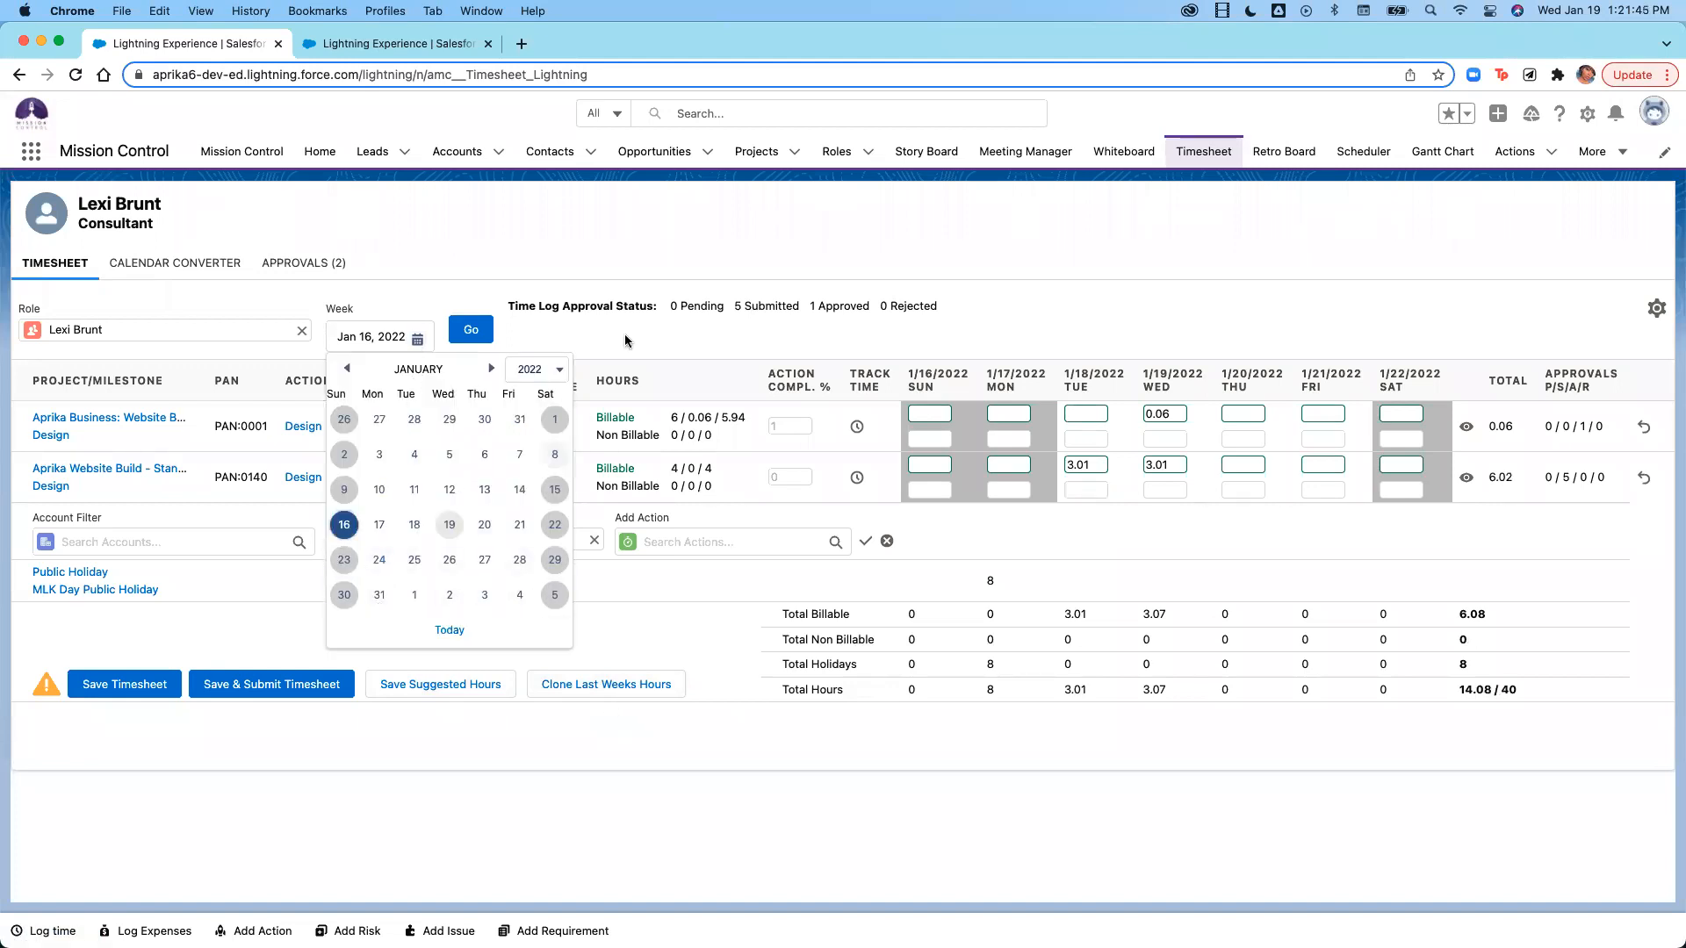
{"action": "left_click", "coordinate": [659, 328]}
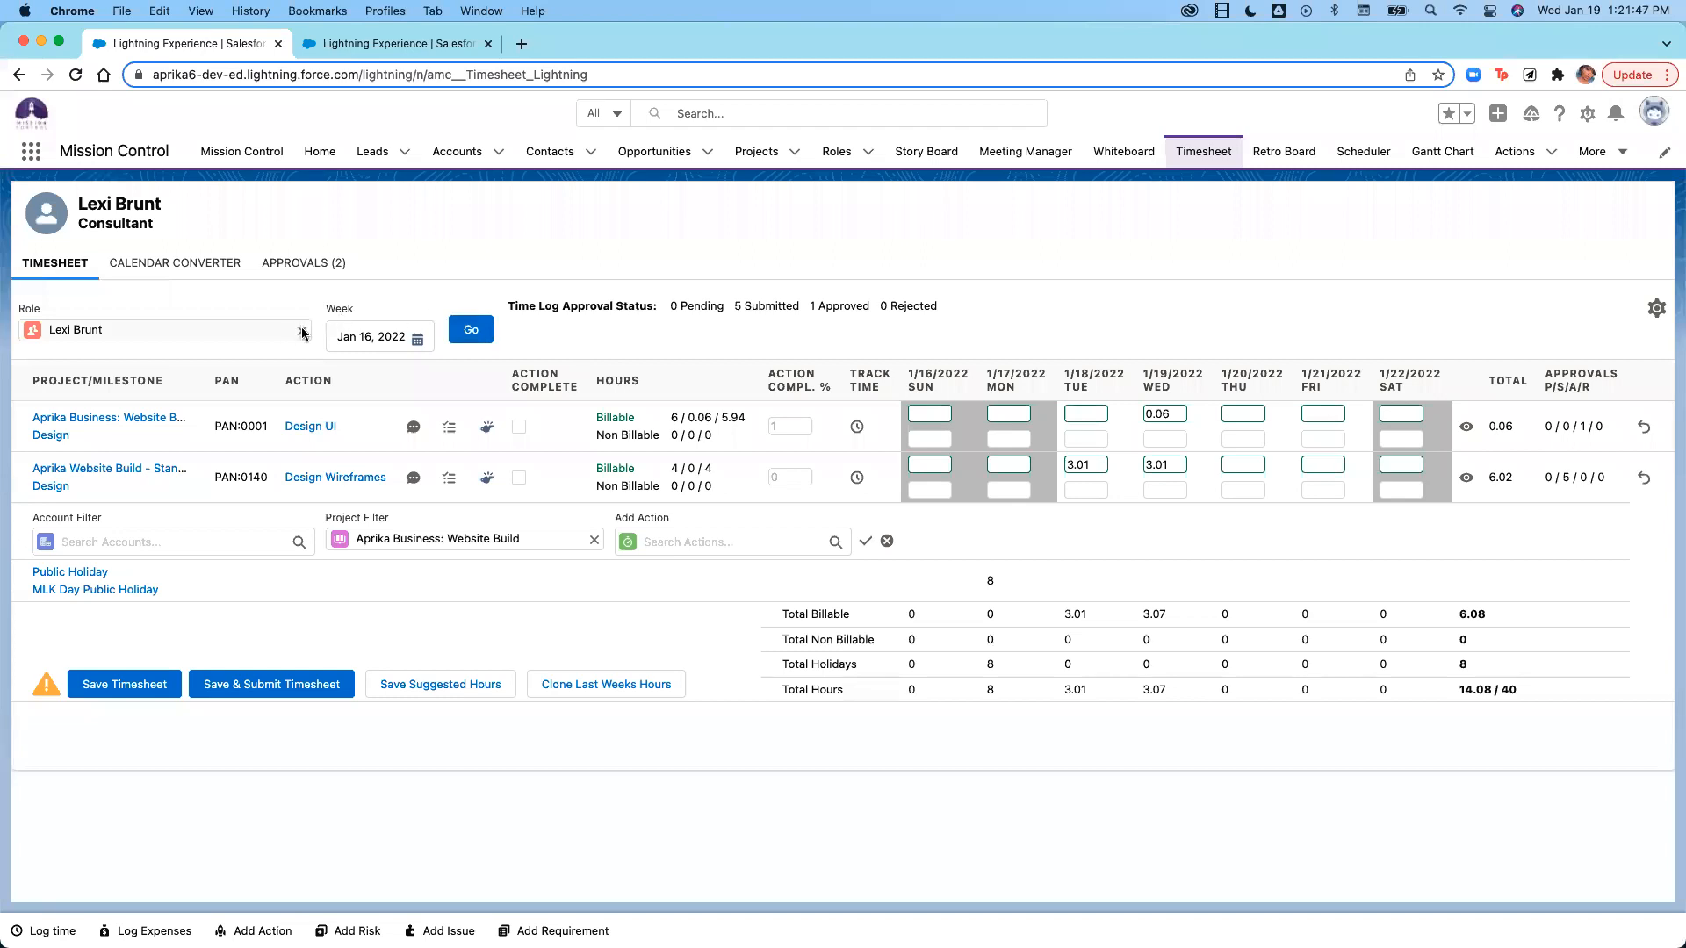
{"action": "left_click", "coordinate": [301, 331]}
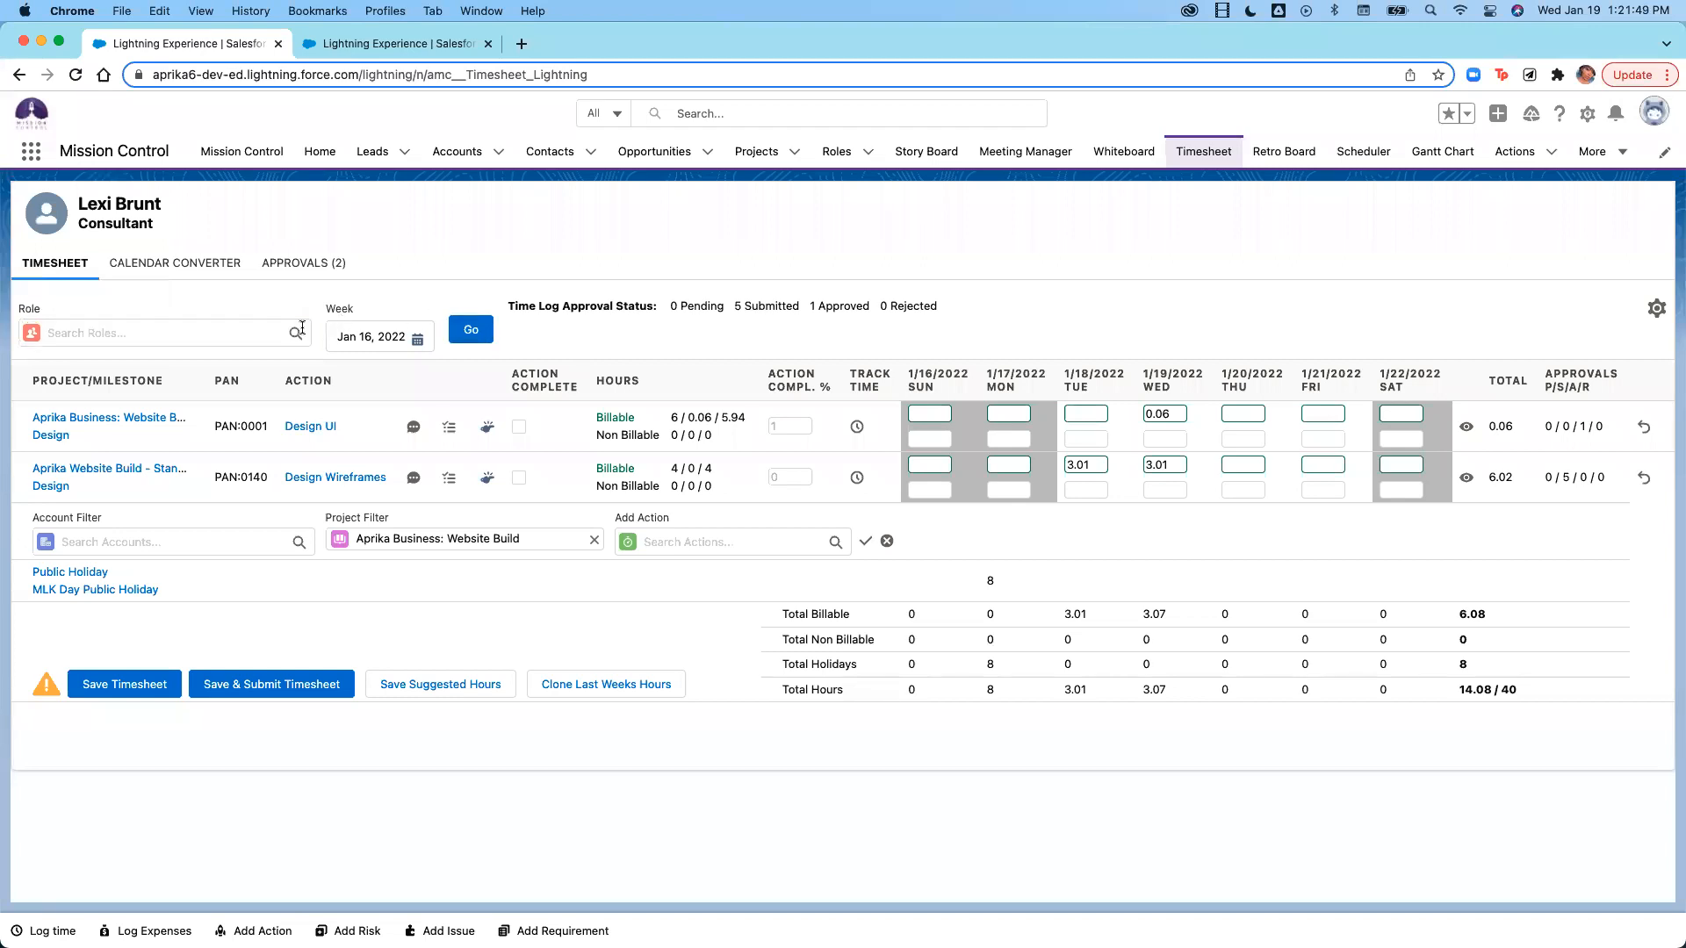
{"action": "left_click", "coordinate": [220, 323]}
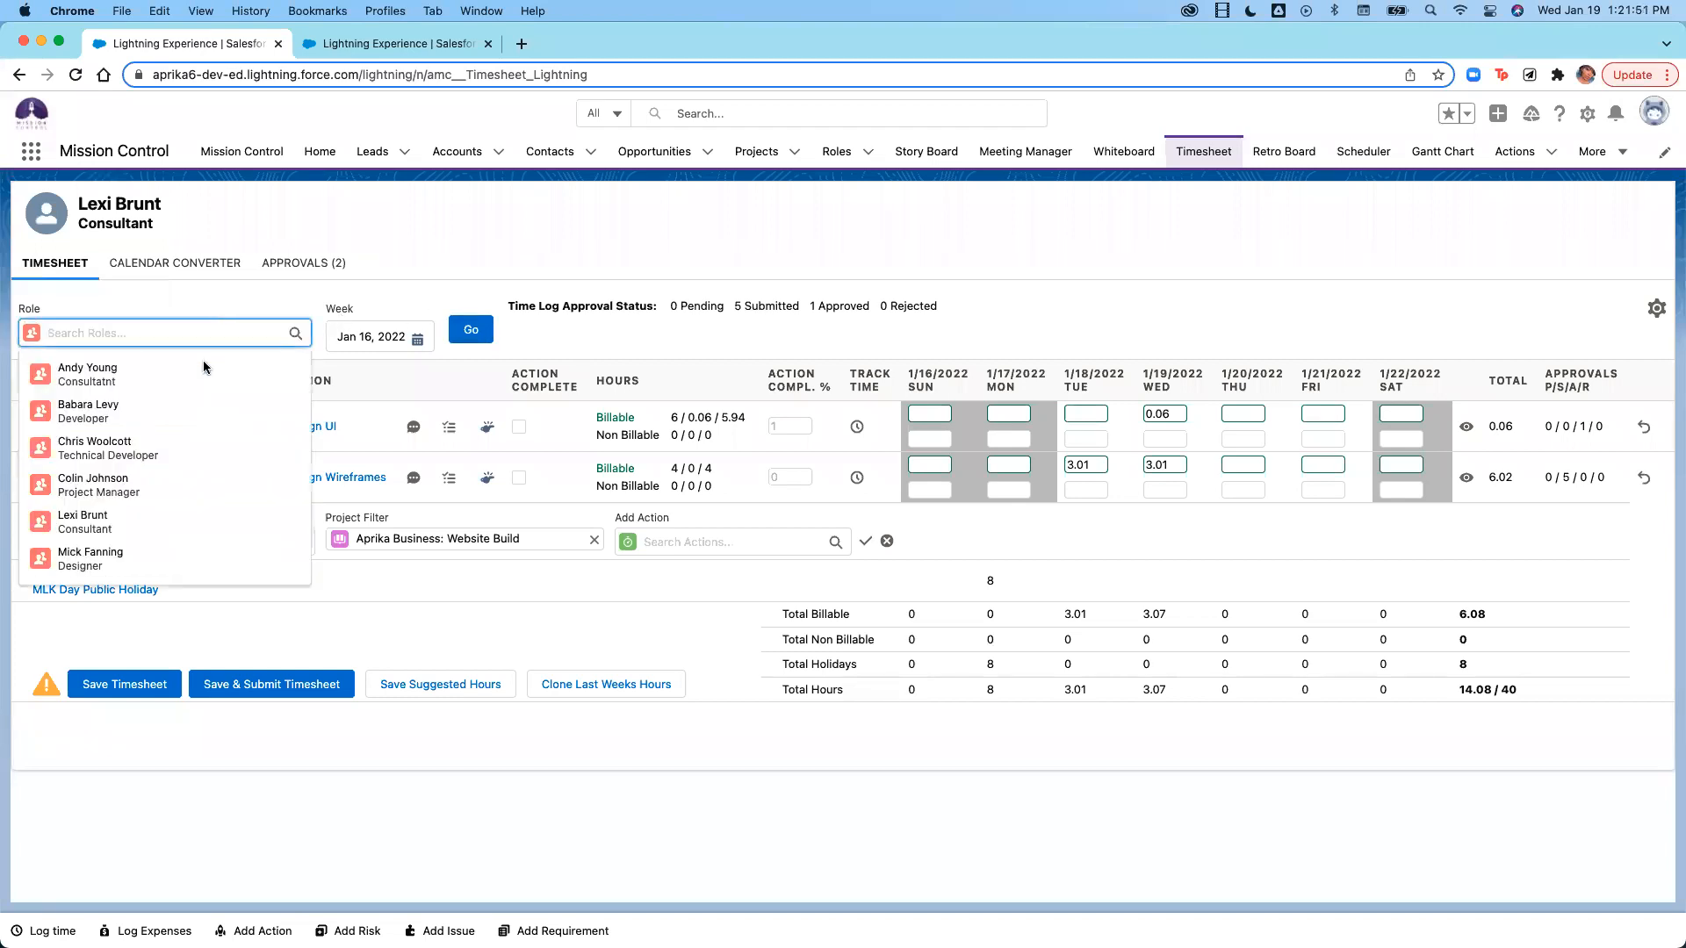
{"action": "left_click", "coordinate": [167, 521]}
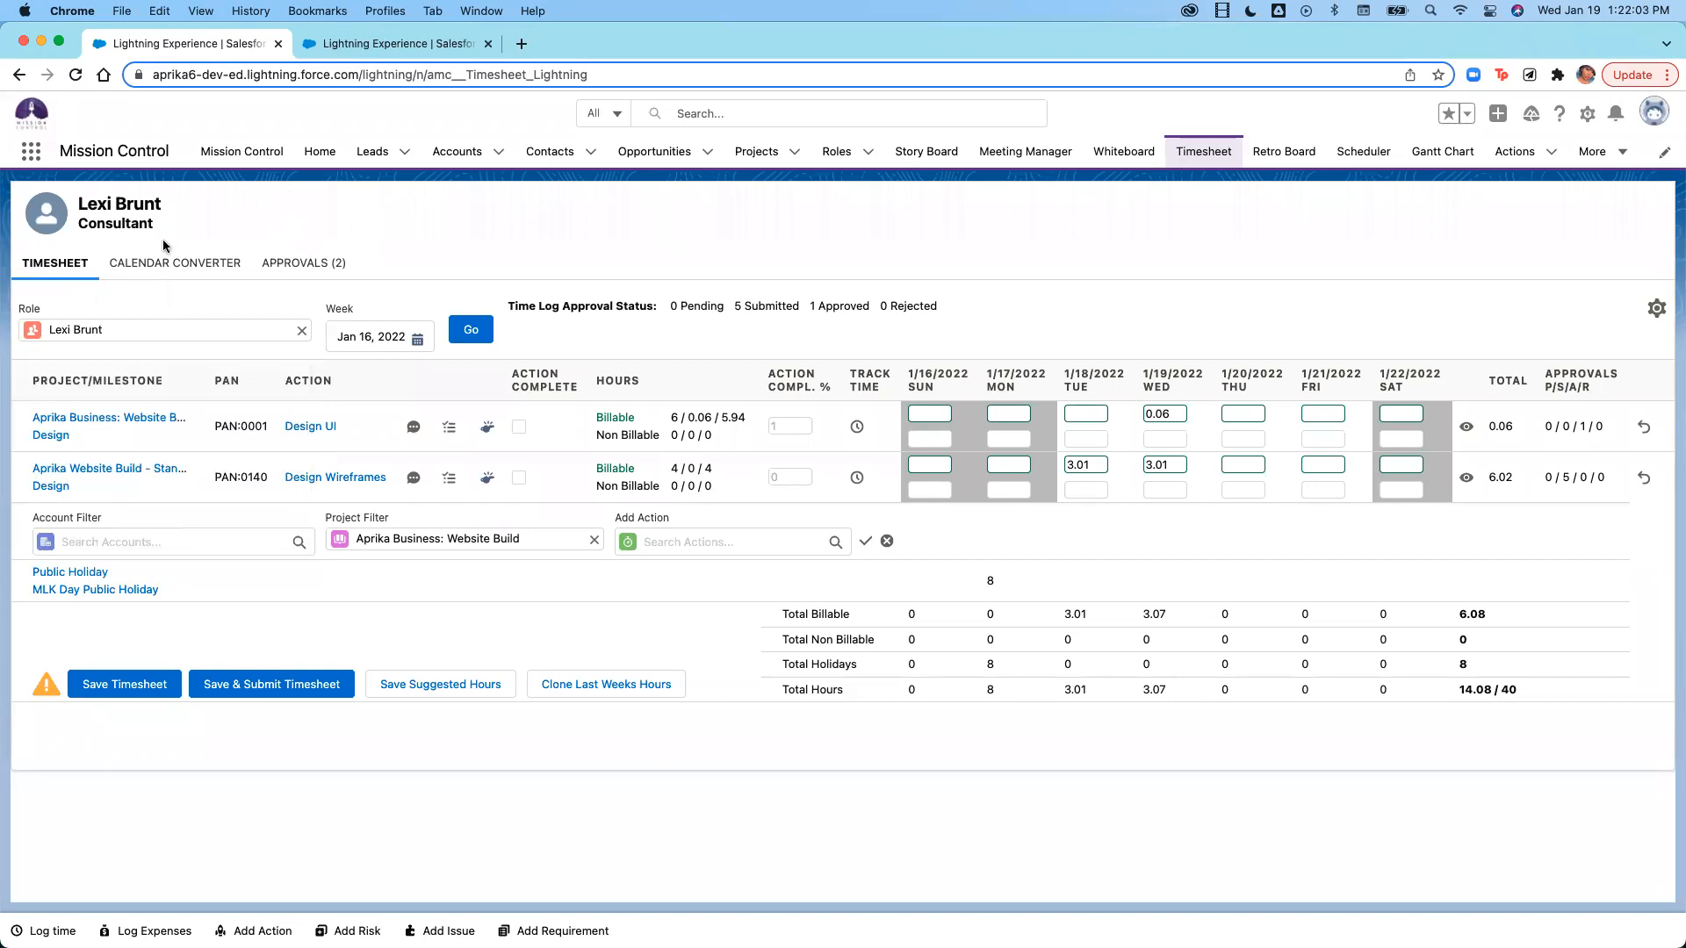
In the Calendar Converter, mark out 3:00 to 4:30 am on Monday 1/17 and close its Log Time form without logging.
{"action": "left_click", "coordinate": [196, 265]}
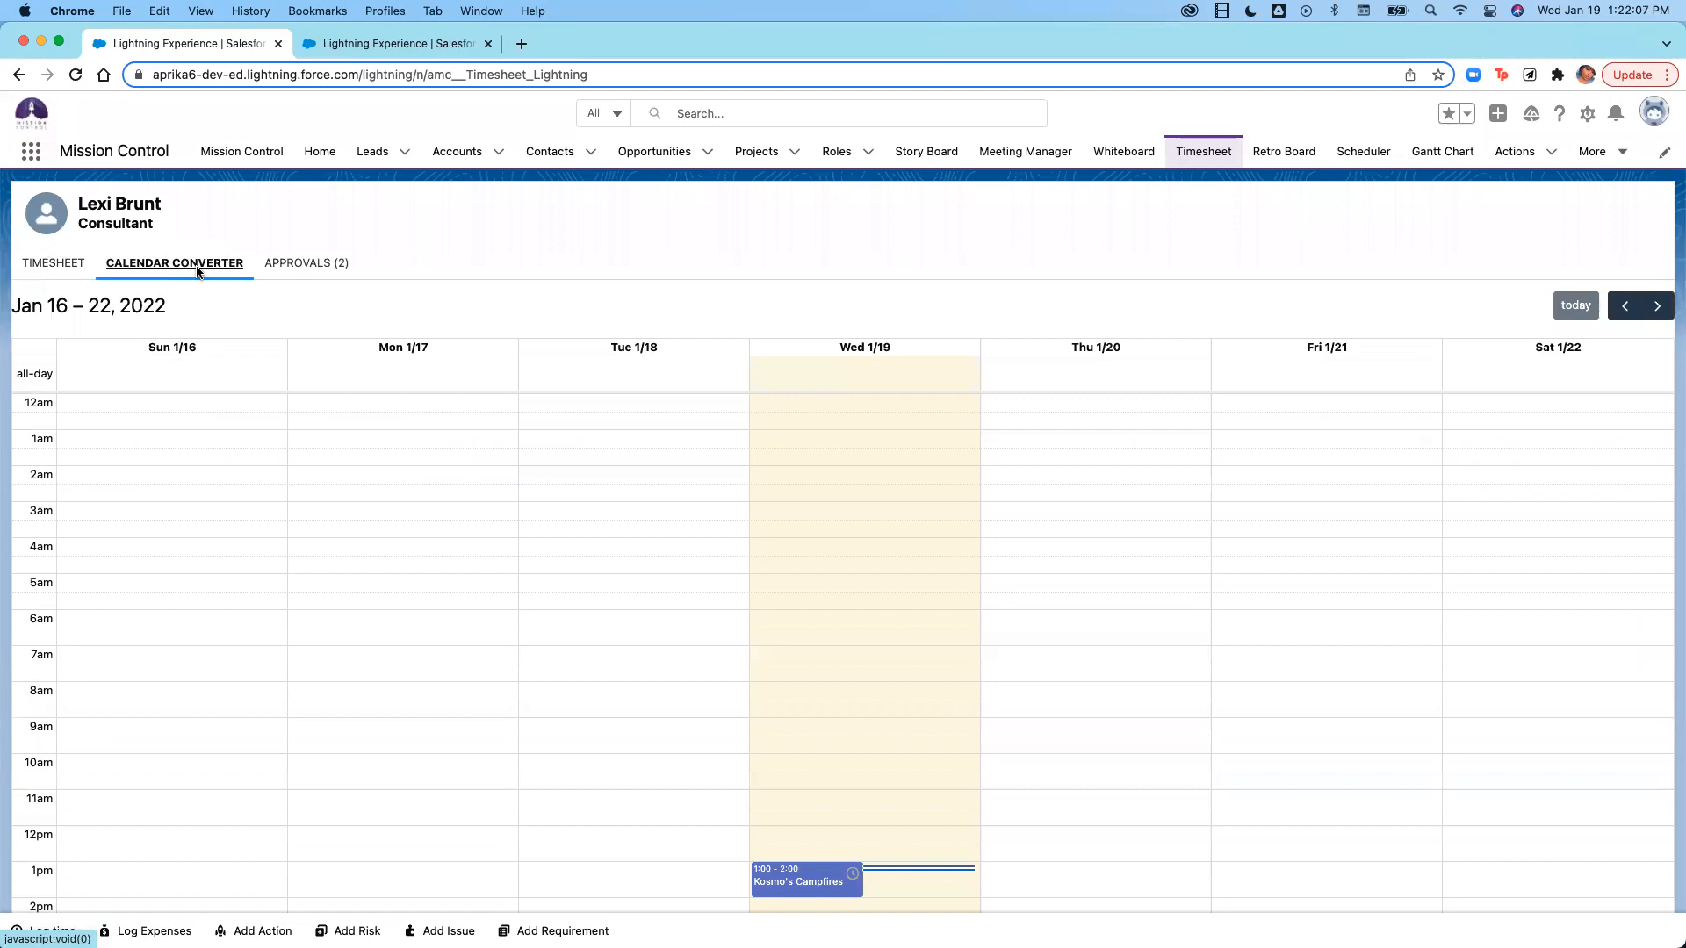
{"action": "scroll", "coordinate": [534, 794], "scroll_direction": "down", "scroll_amount": 2}
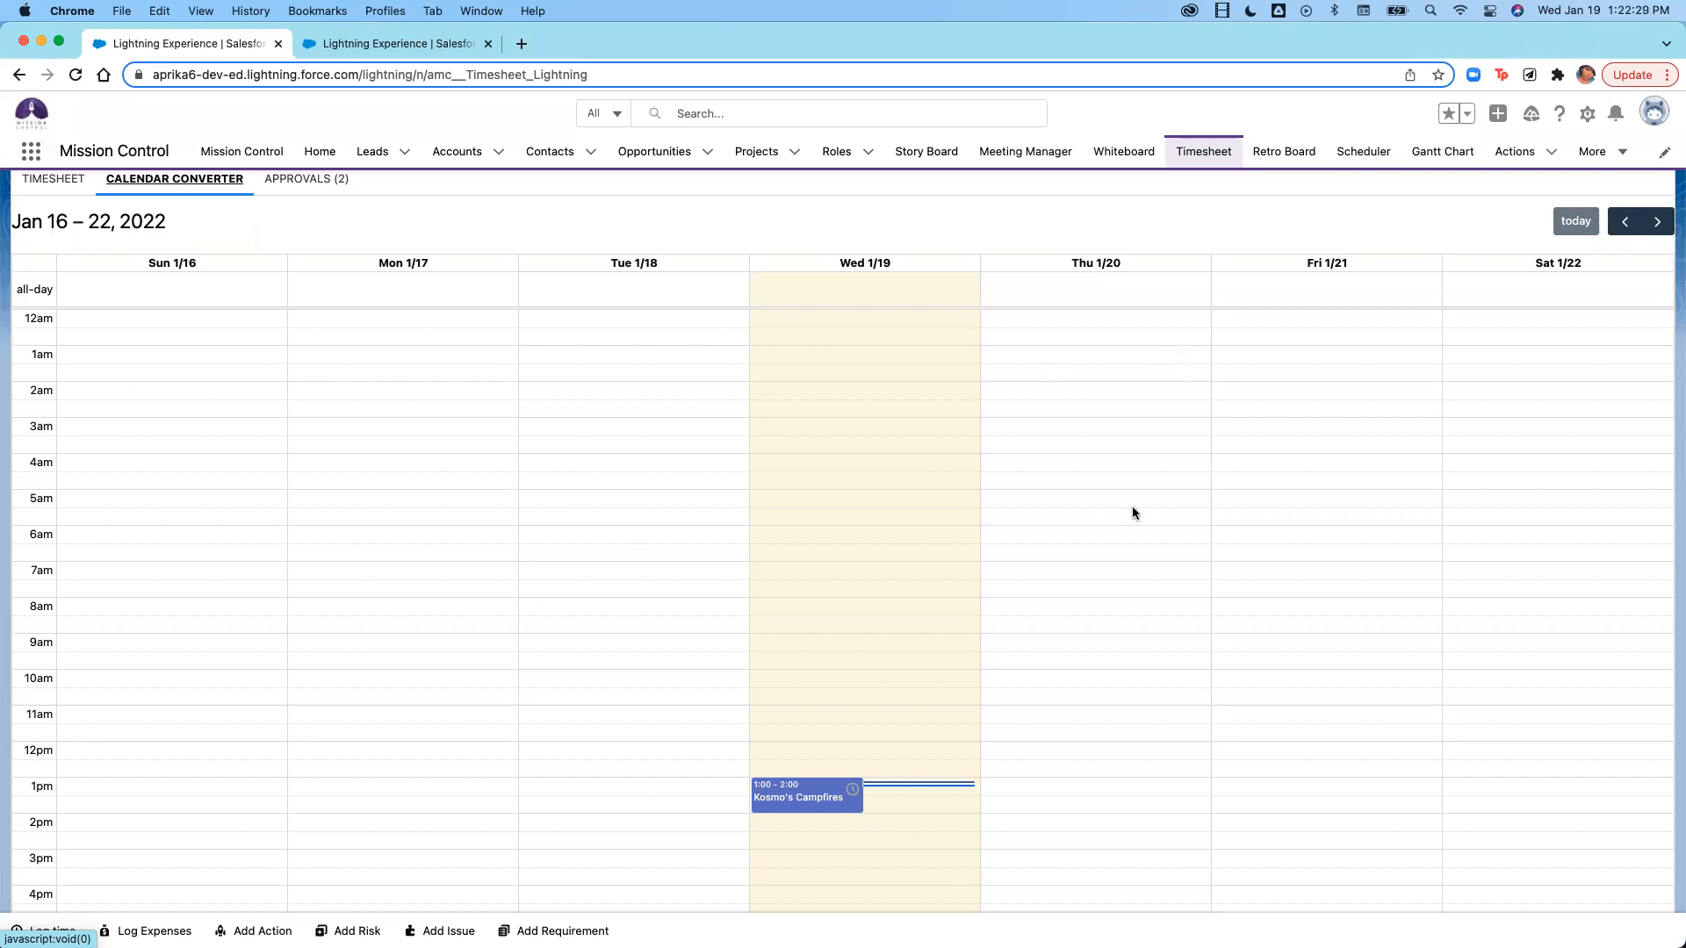
{"action": "left_click_drag", "start_coordinate": [307, 429], "coordinate": [463, 461]}
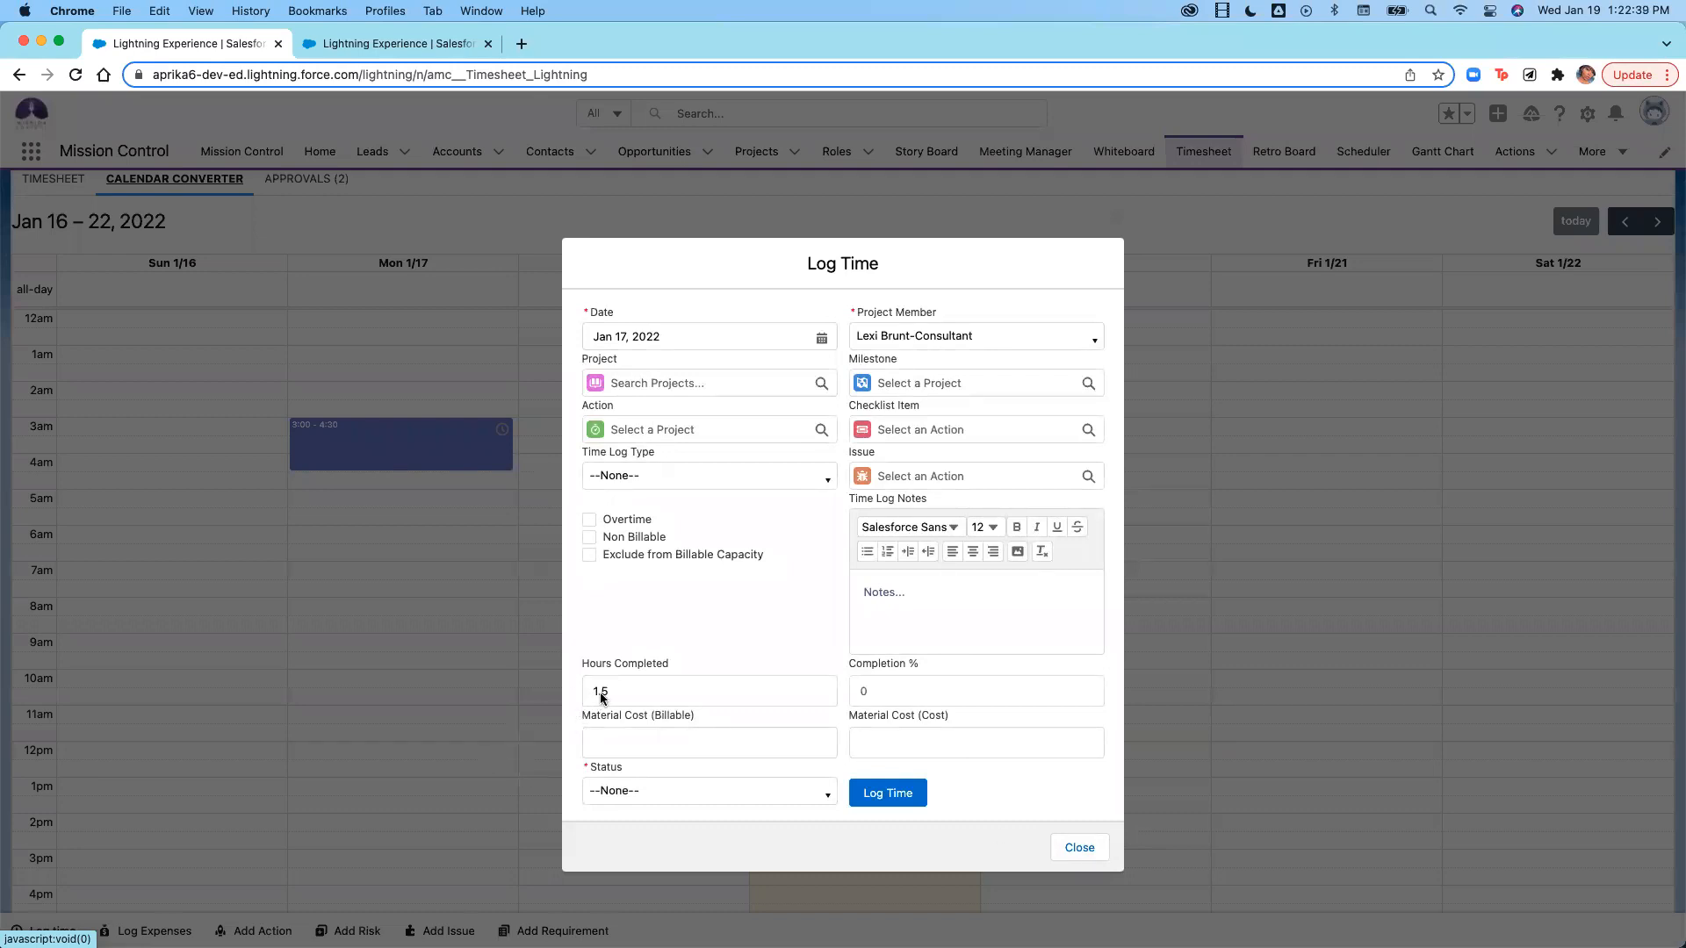
{"action": "left_click", "coordinate": [1091, 856]}
Log the Kosmo's Campfires calendar event as time against Aprika Website Build - Role Based, action Deliver Training, with status Planned.
{"action": "scroll", "coordinate": [909, 453], "scroll_direction": "down", "scroll_amount": 3}
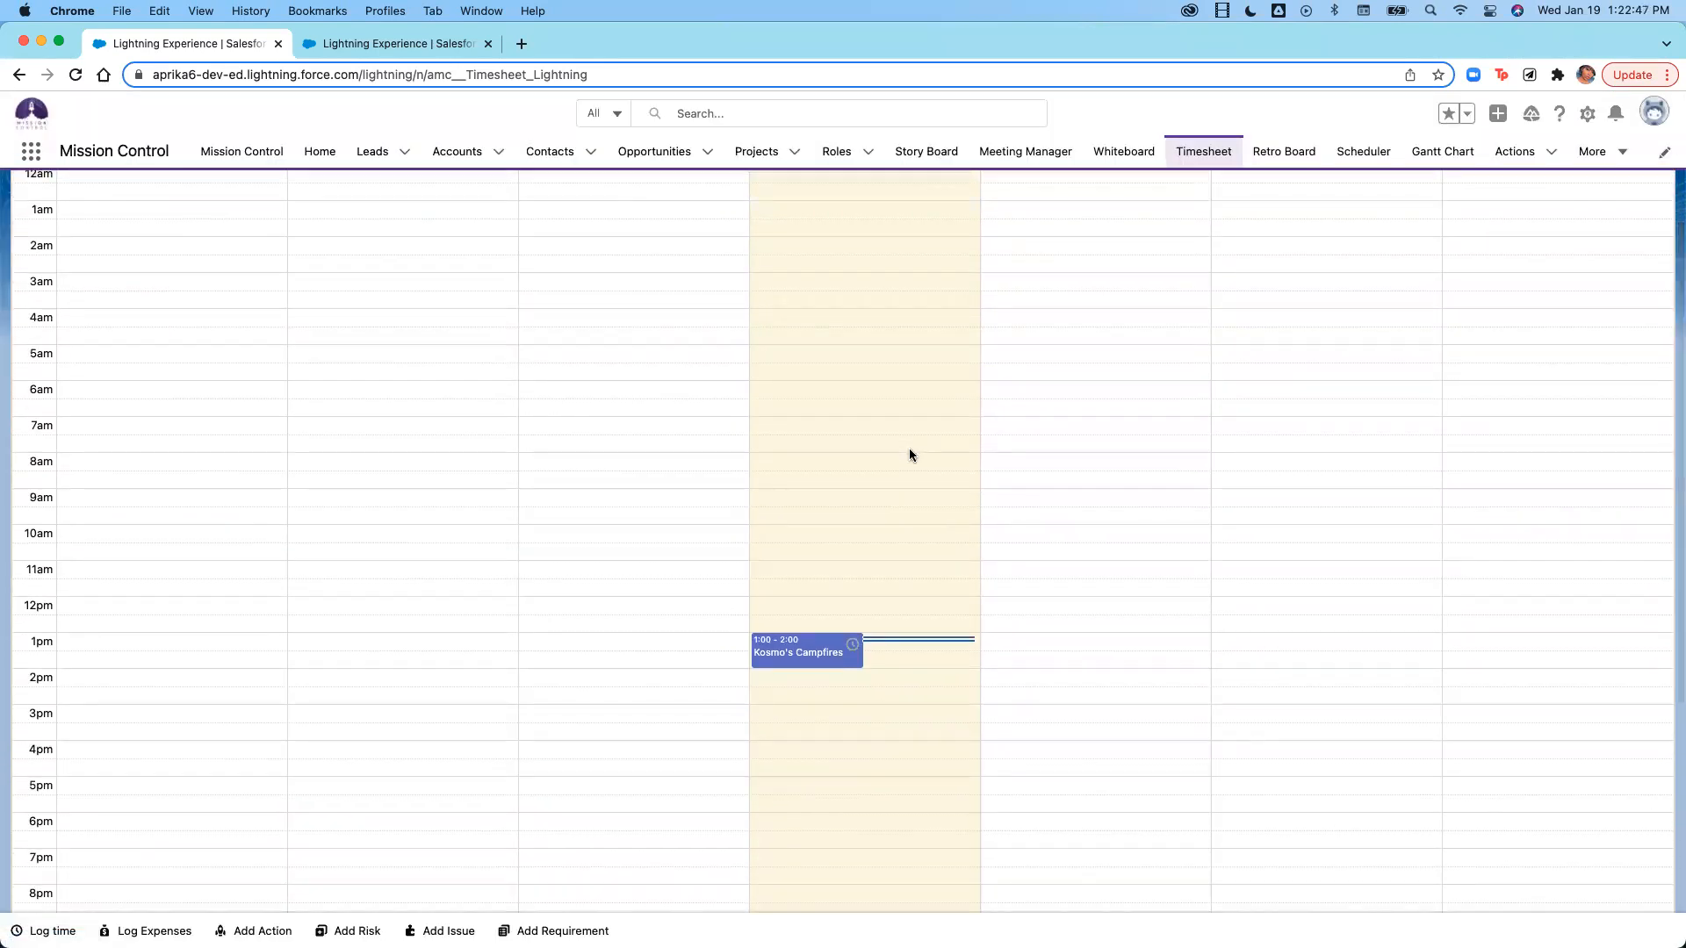
{"action": "left_click", "coordinate": [852, 647]}
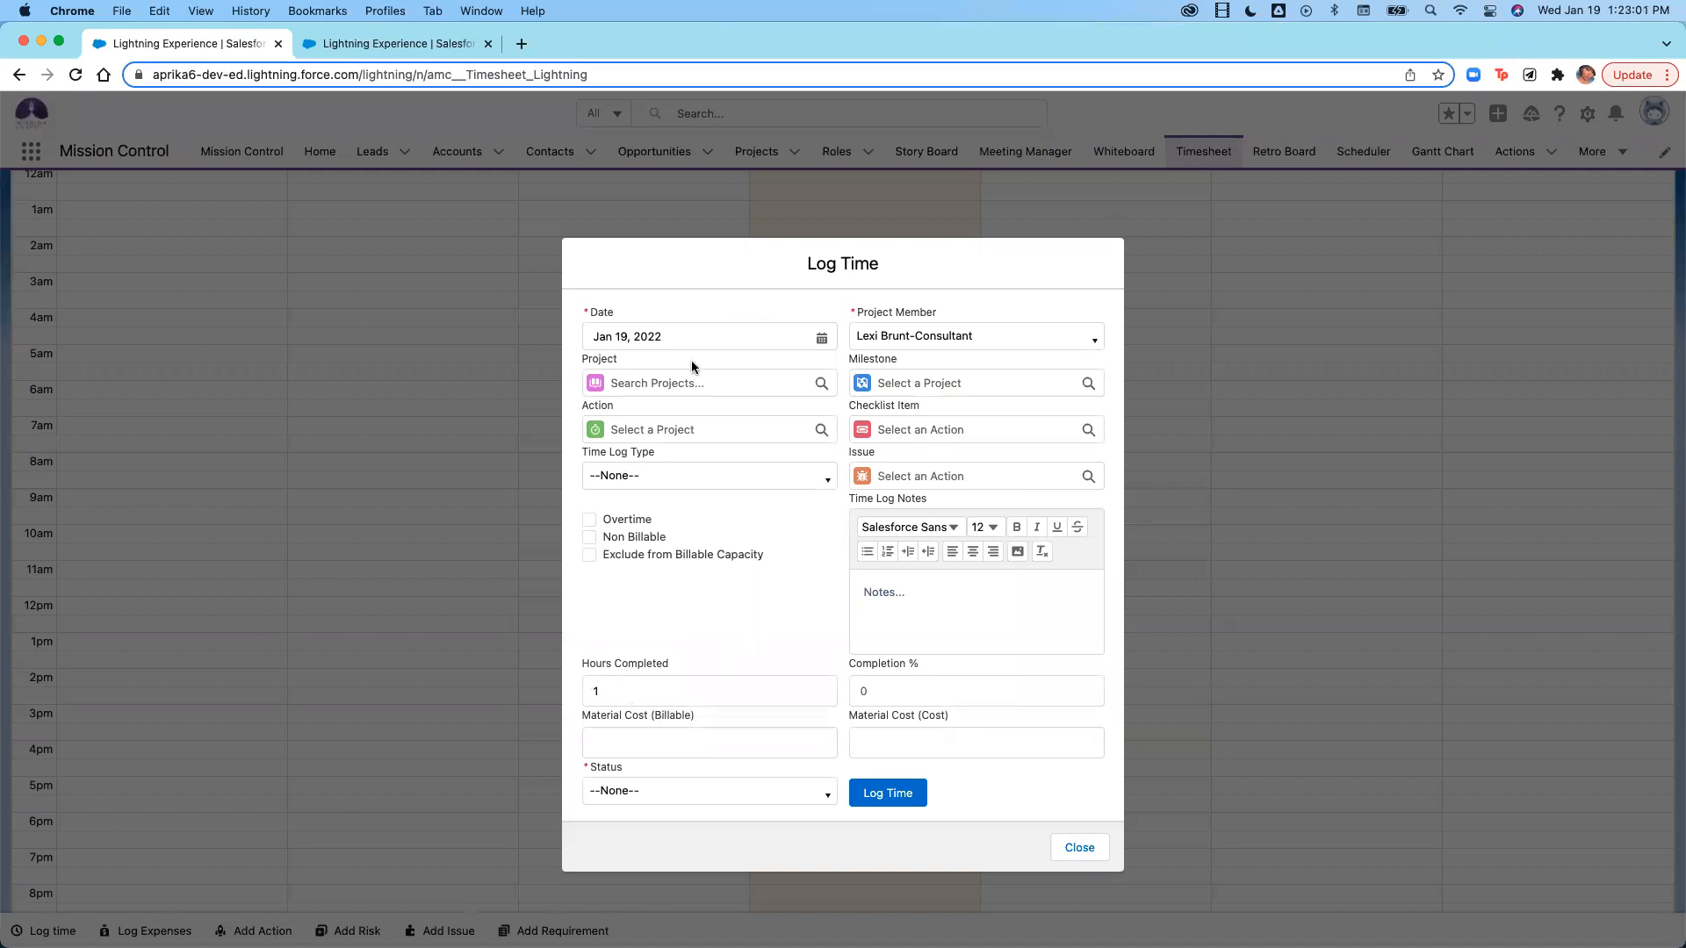
{"action": "left_click", "coordinate": [666, 383]}
{"action": "left_click", "coordinate": [686, 452]}
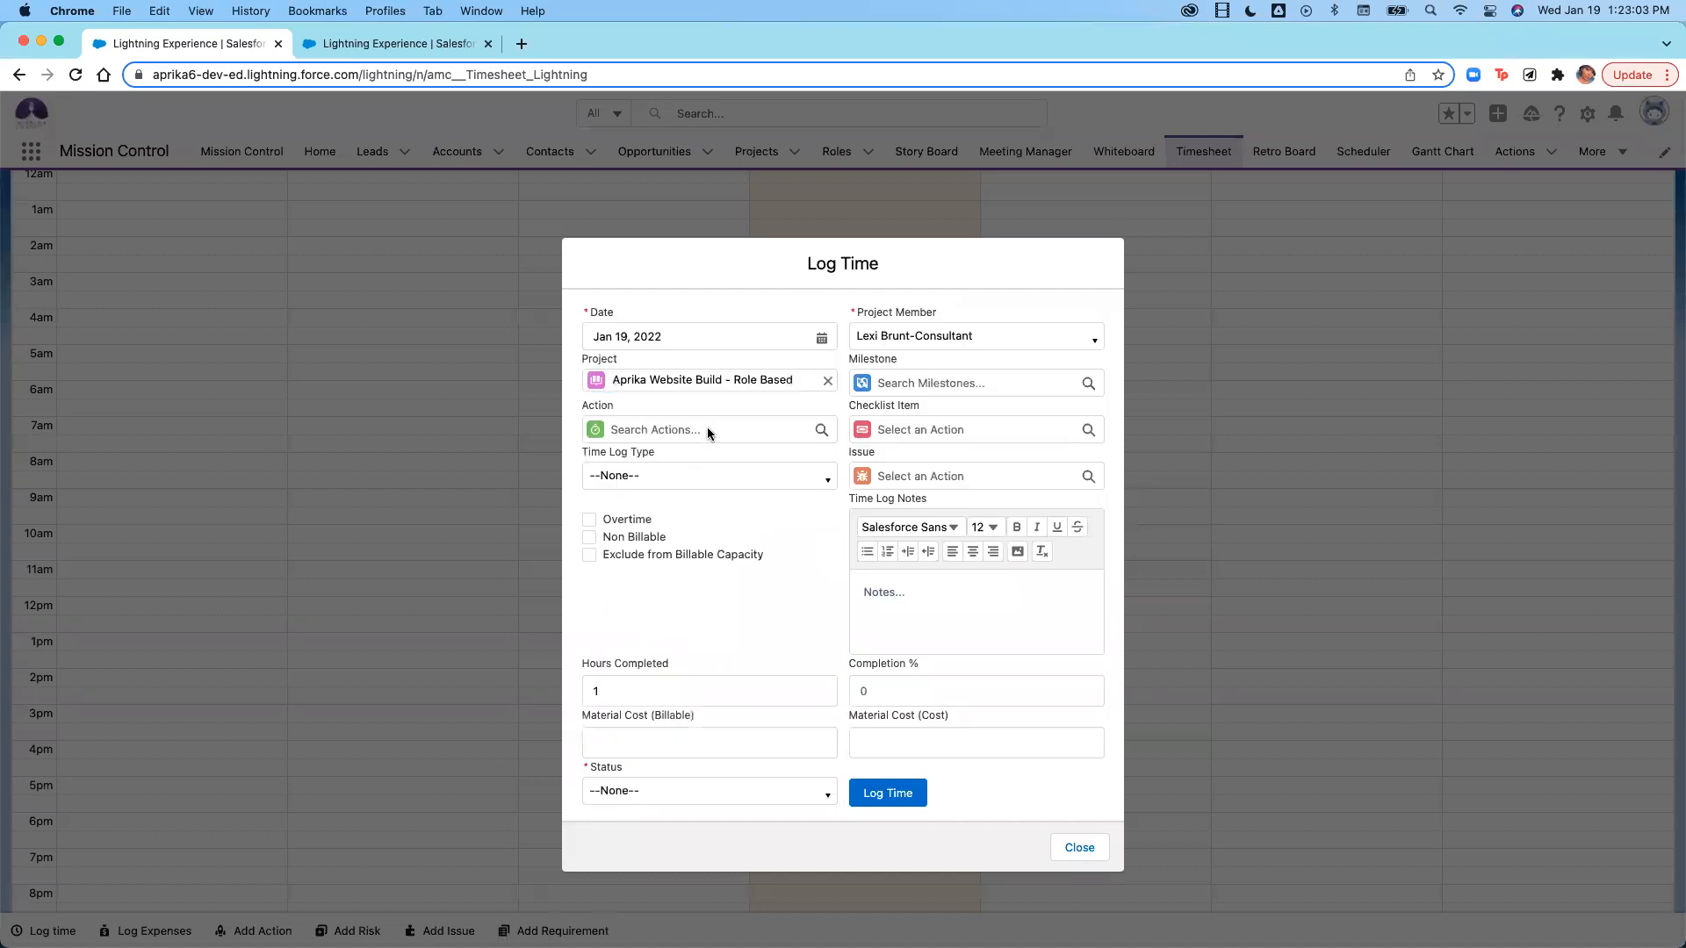
{"action": "left_click", "coordinate": [724, 431]}
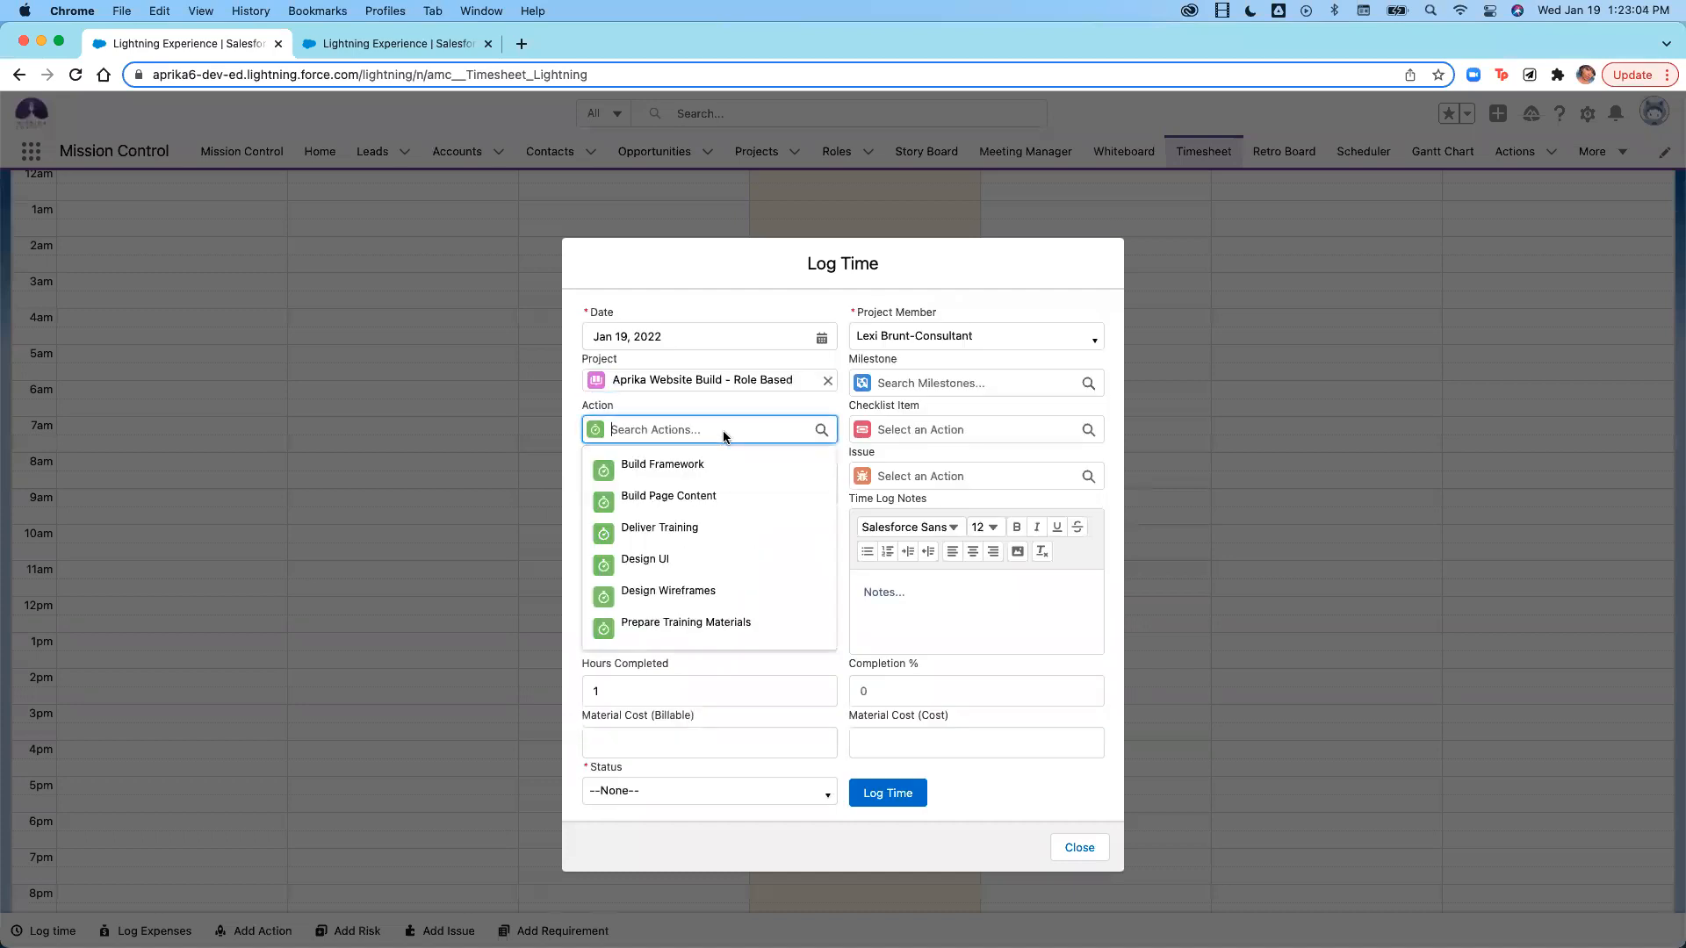
{"action": "left_click", "coordinate": [704, 527]}
{"action": "scroll", "coordinate": [725, 587], "scroll_direction": "down", "scroll_amount": 1}
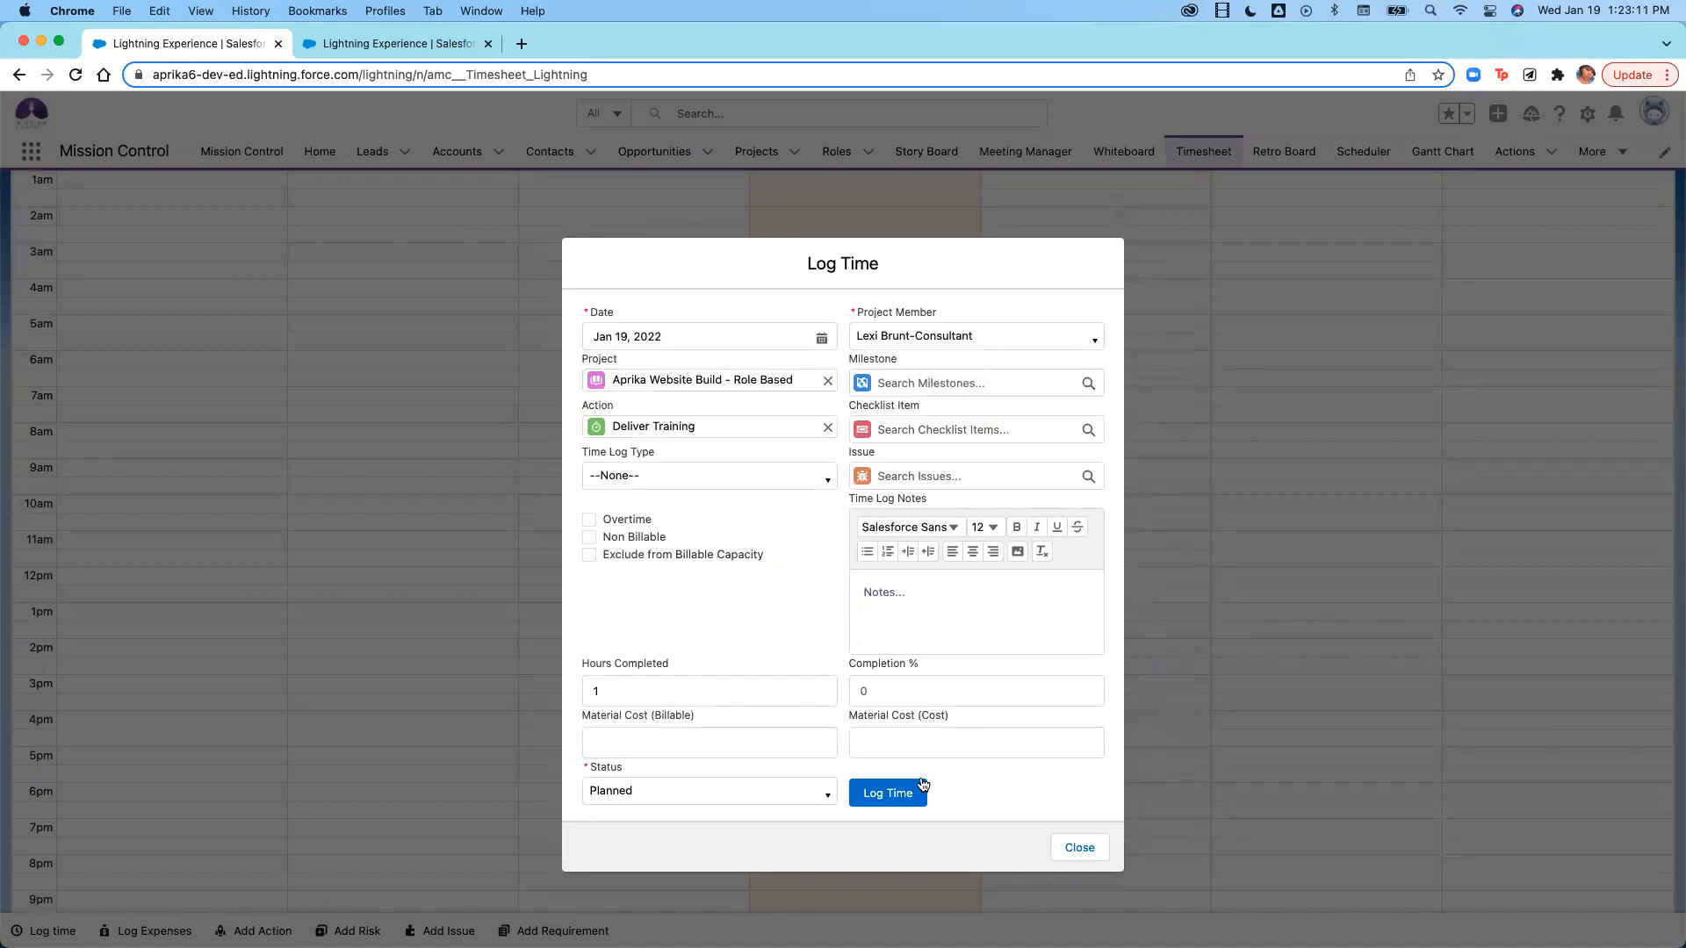
{"action": "left_click", "coordinate": [882, 792]}
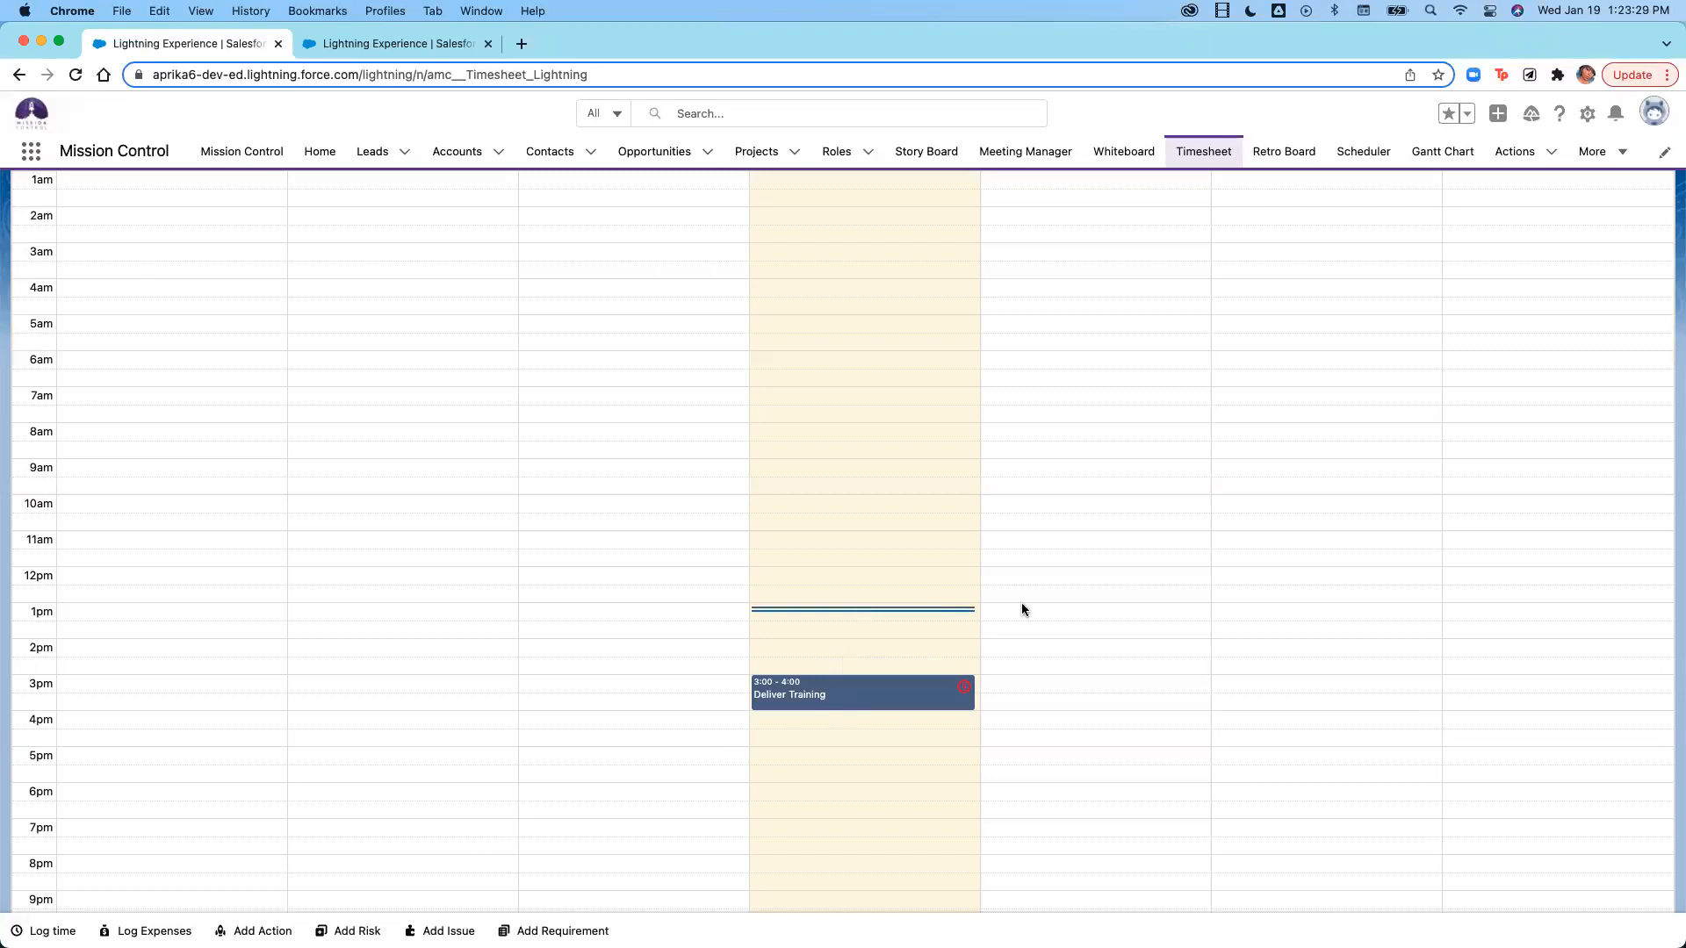
In Approvals, approve the project manager's Design Wireframes and Design UI time logs and the consultant's Design Wireframes time logs, saving each set.
{"action": "scroll", "coordinate": [1022, 609], "scroll_direction": "down", "scroll_amount": 2}
{"action": "scroll", "coordinate": [1022, 609], "scroll_direction": "up", "scroll_amount": 8}
{"action": "scroll", "coordinate": [1022, 608], "scroll_direction": "down", "scroll_amount": 3}
{"action": "scroll", "coordinate": [1022, 608], "scroll_direction": "up", "scroll_amount": 5}
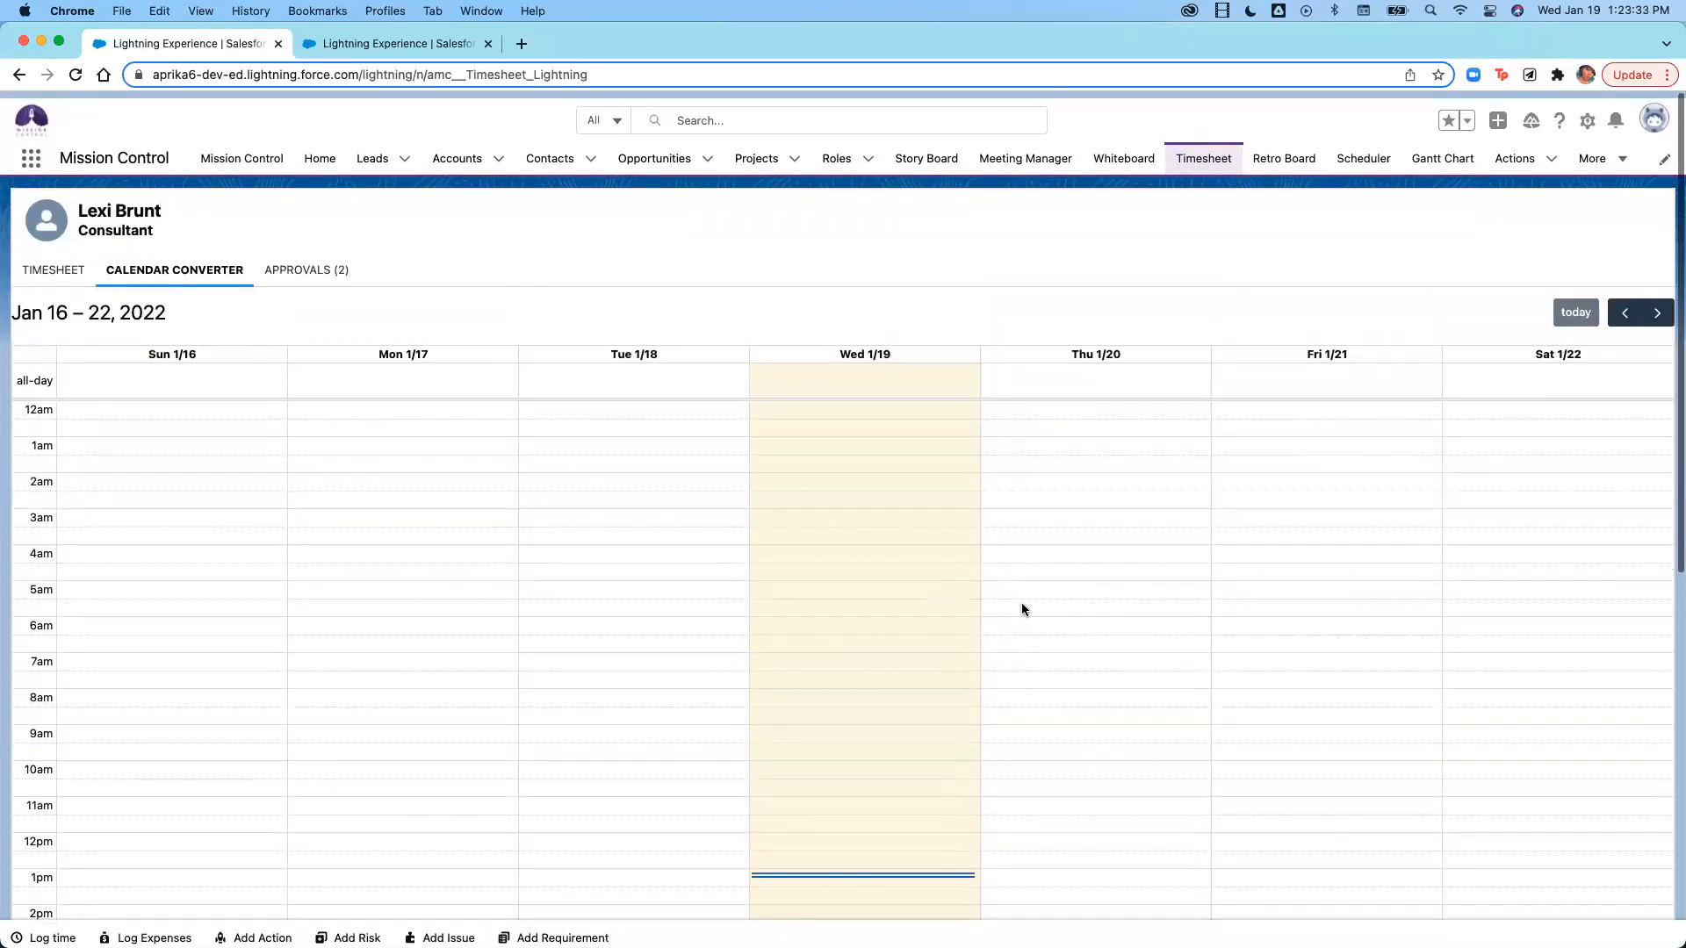
{"action": "left_click", "coordinate": [317, 264]}
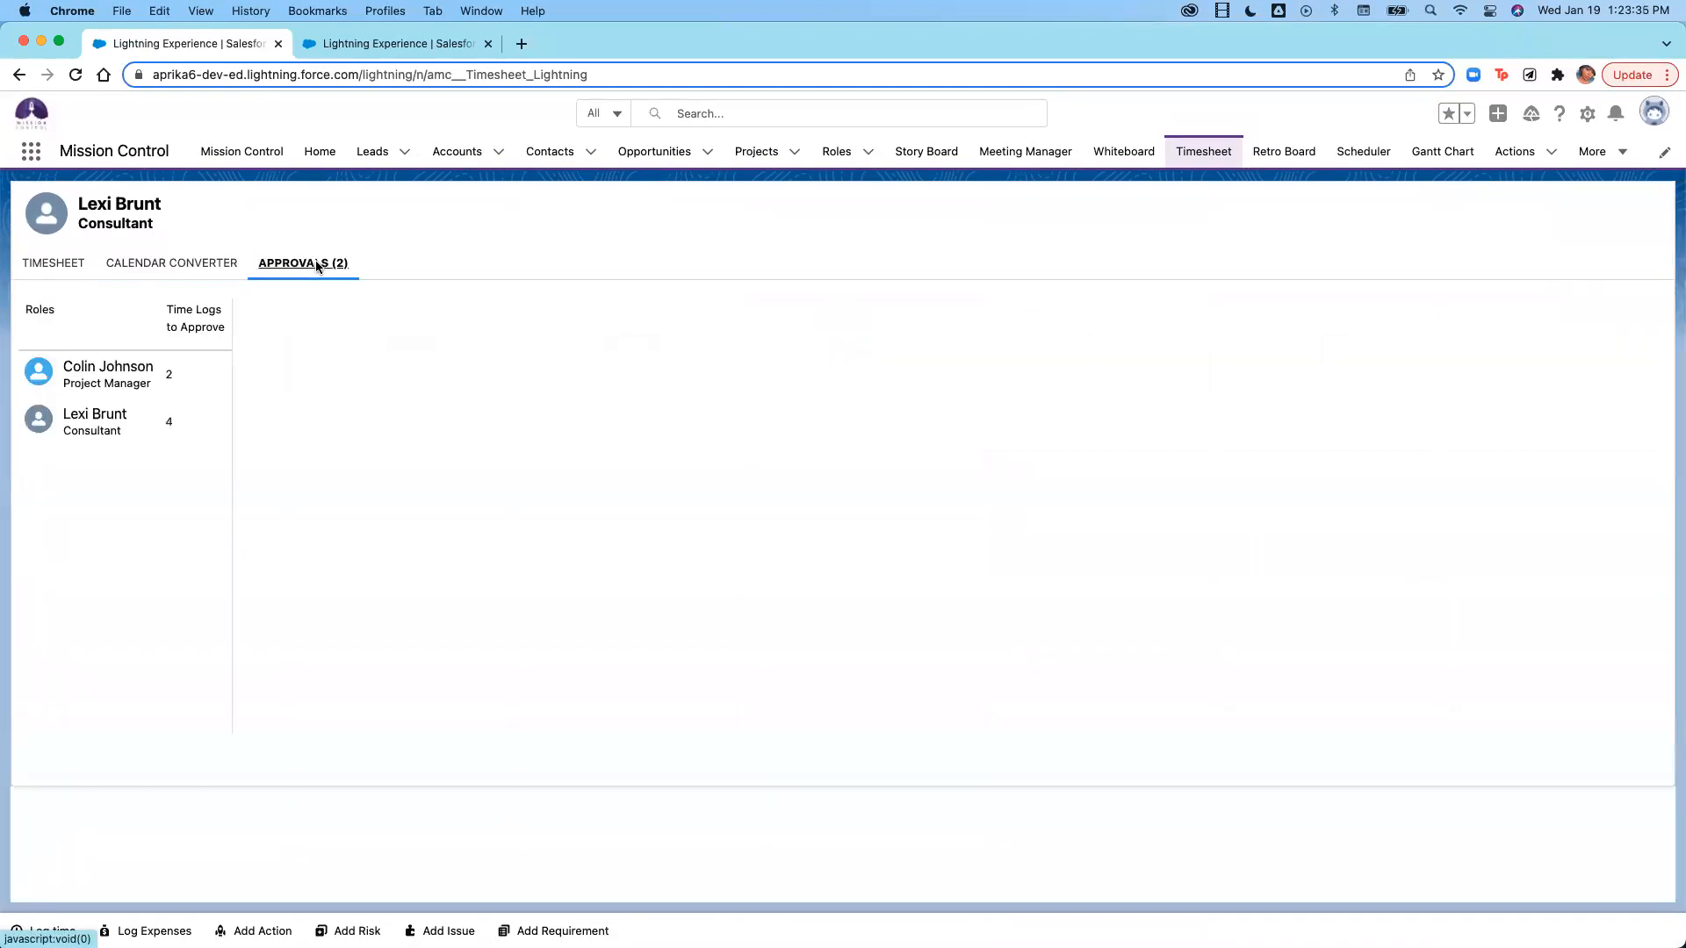
{"action": "left_click", "coordinate": [127, 384]}
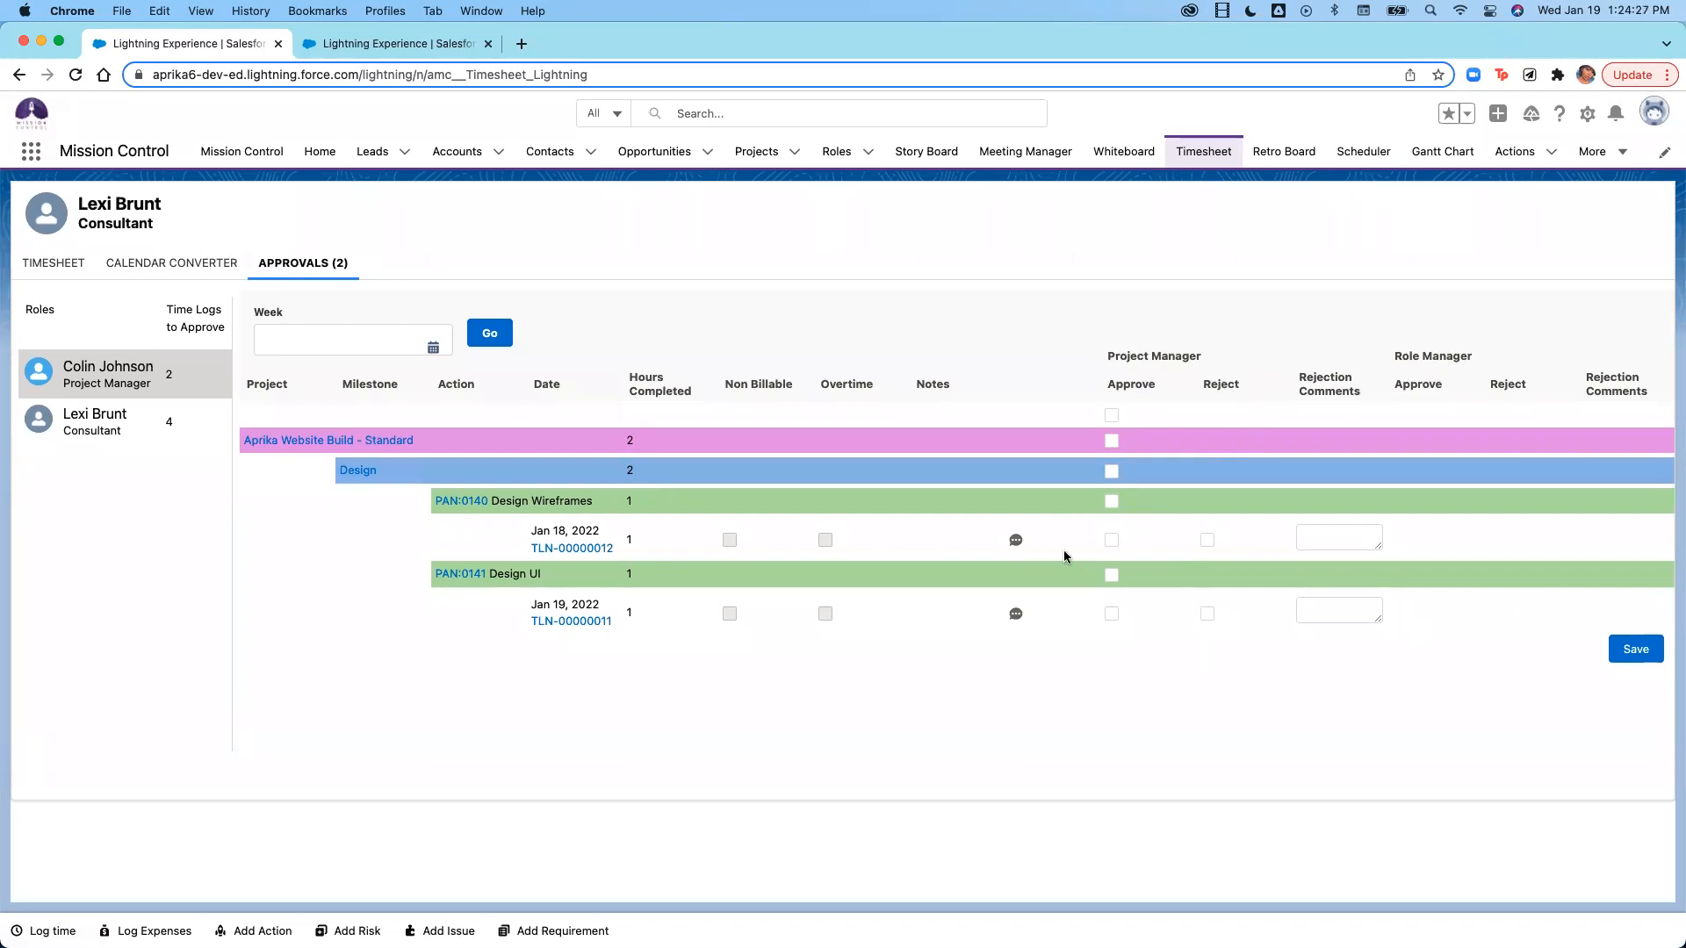
{"action": "left_click", "coordinate": [1112, 540]}
{"action": "left_click", "coordinate": [1112, 576]}
{"action": "left_click", "coordinate": [1111, 500]}
{"action": "left_click", "coordinate": [1620, 648]}
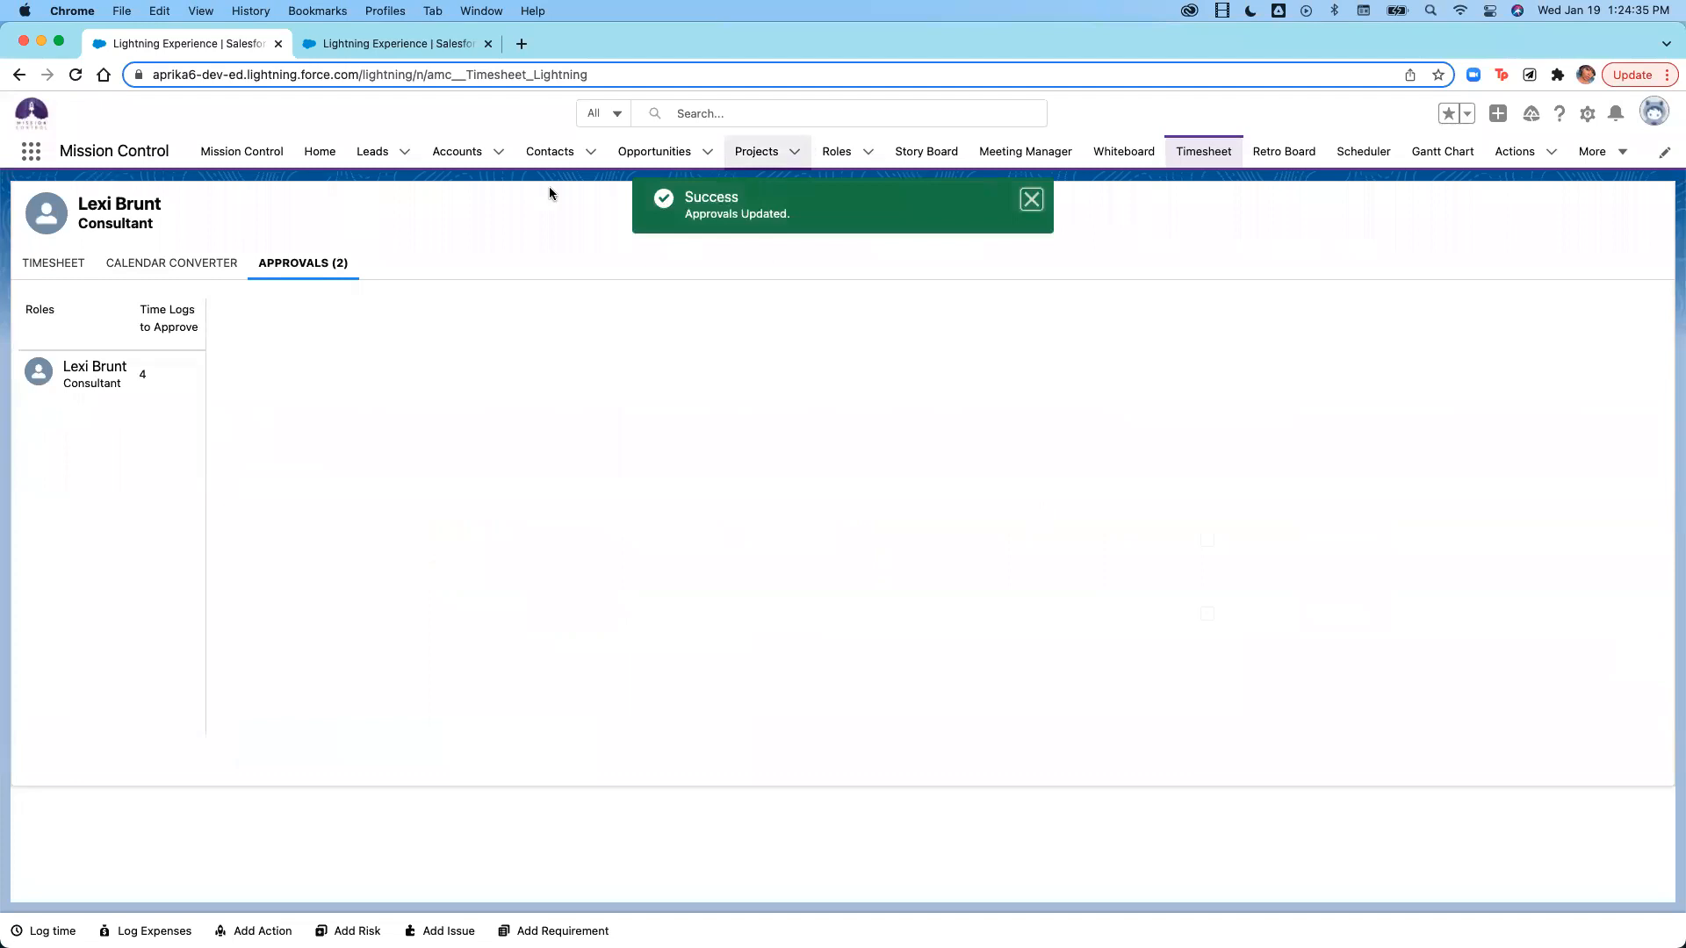
{"action": "left_click", "coordinate": [103, 381]}
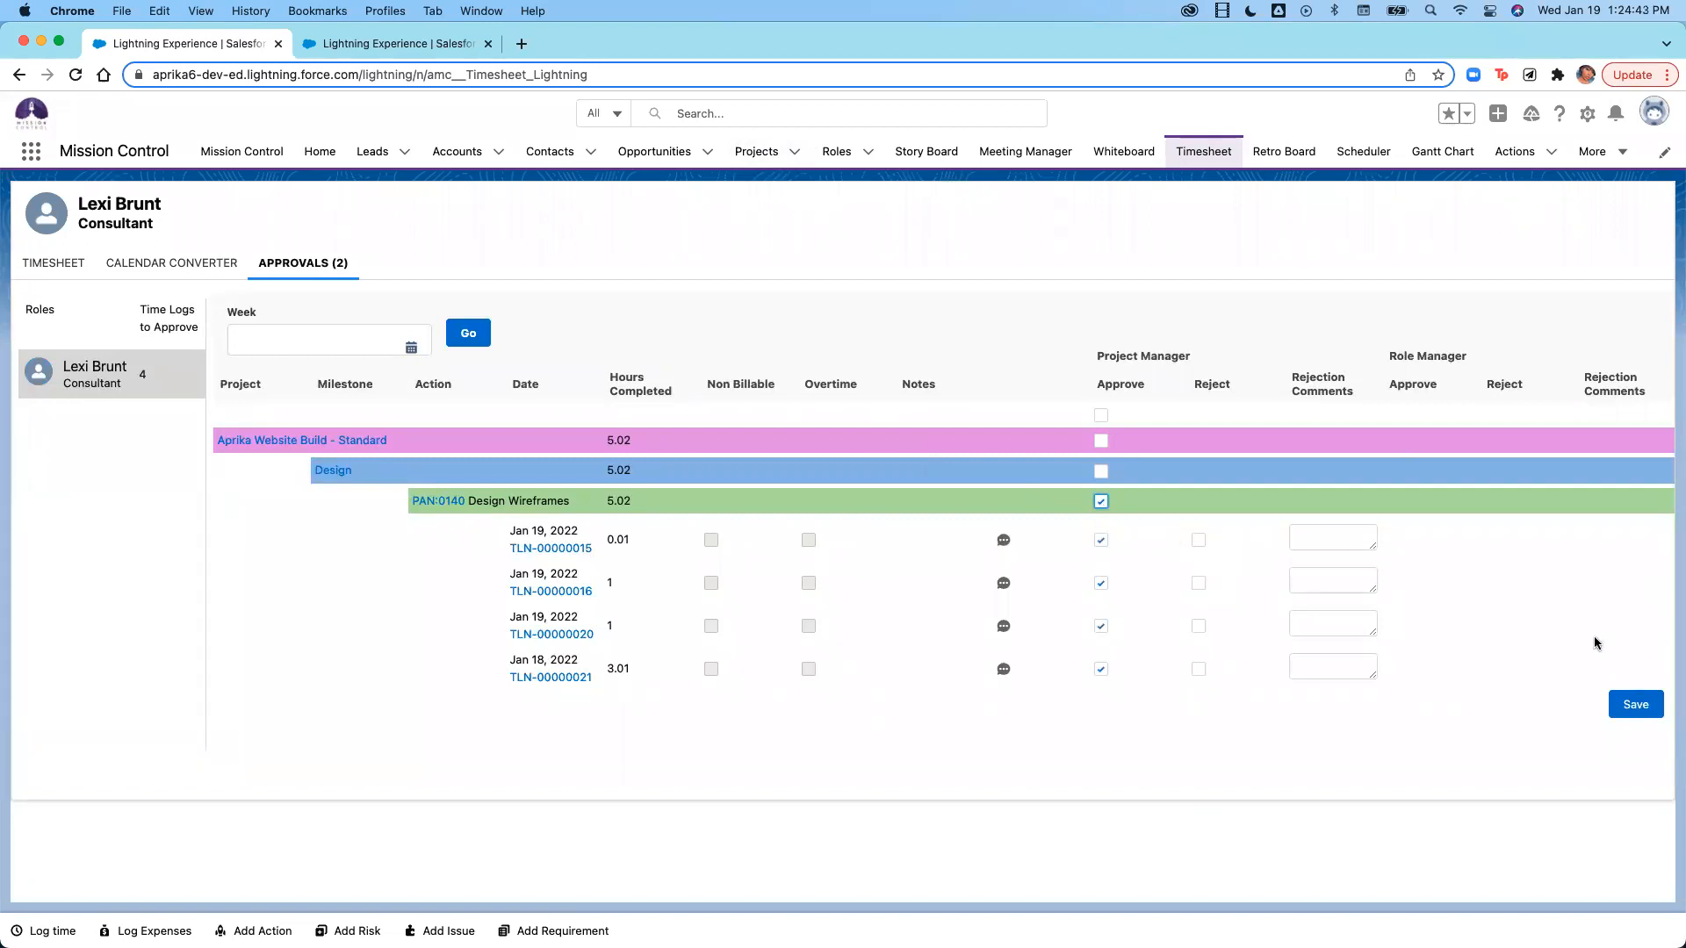
{"action": "left_click", "coordinate": [1634, 713]}
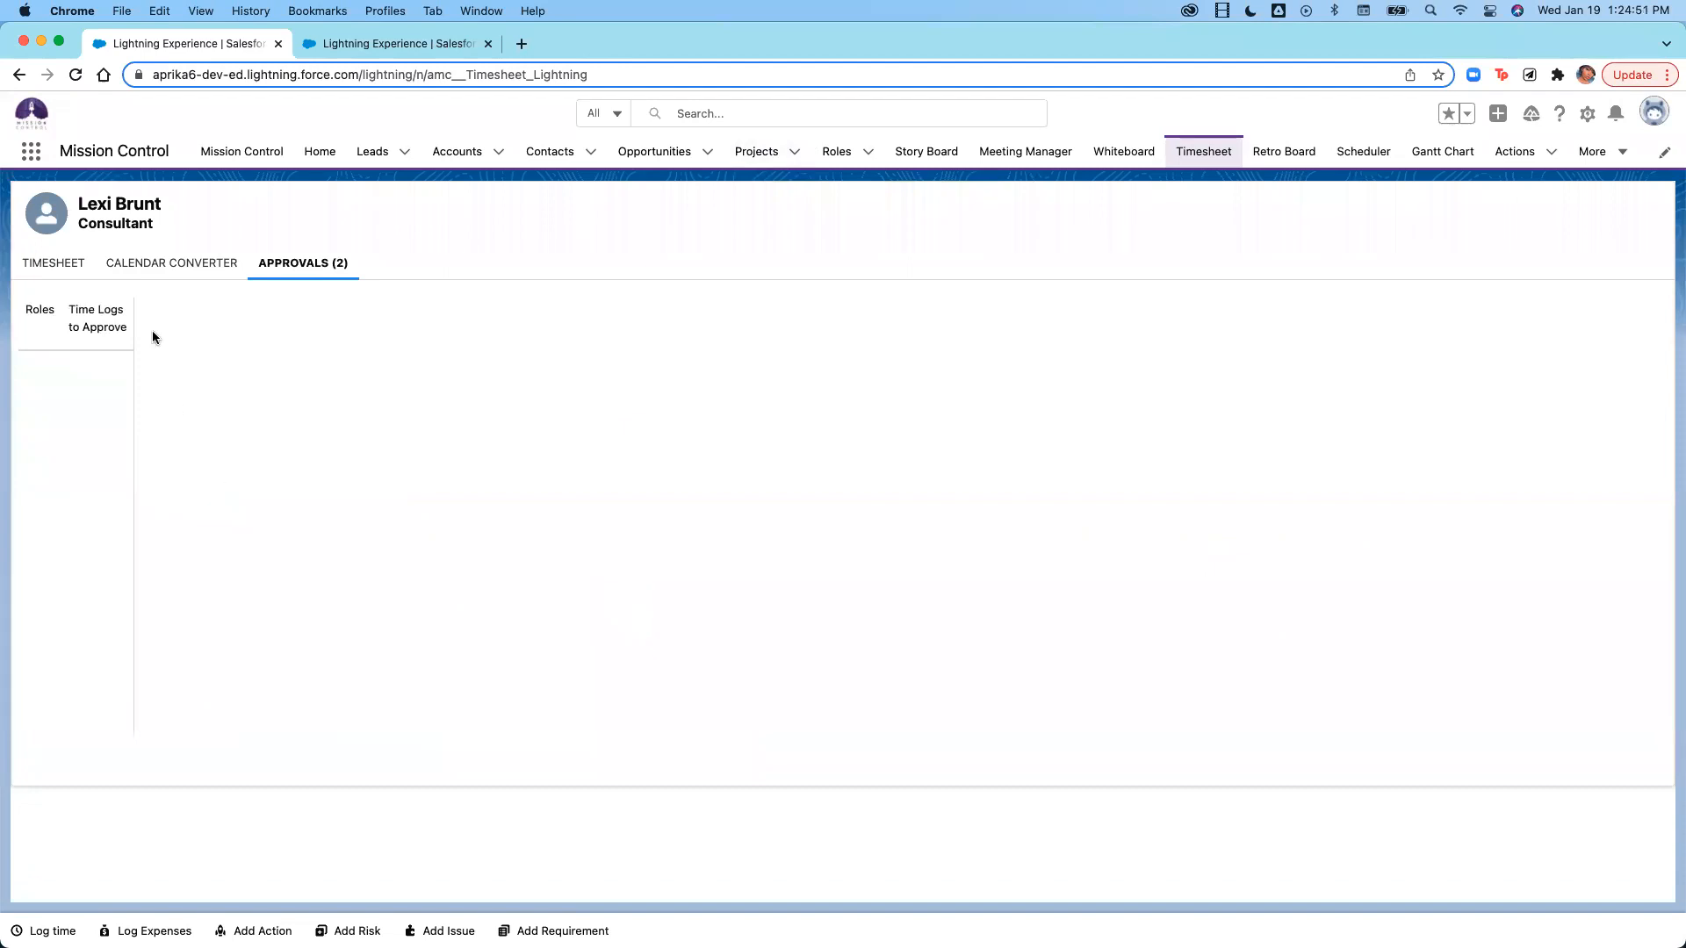
Save and submit the consultant's timesheet for the week of Jan 16, 2022, accepting the total below the suggested hours.
{"action": "left_click", "coordinate": [53, 266]}
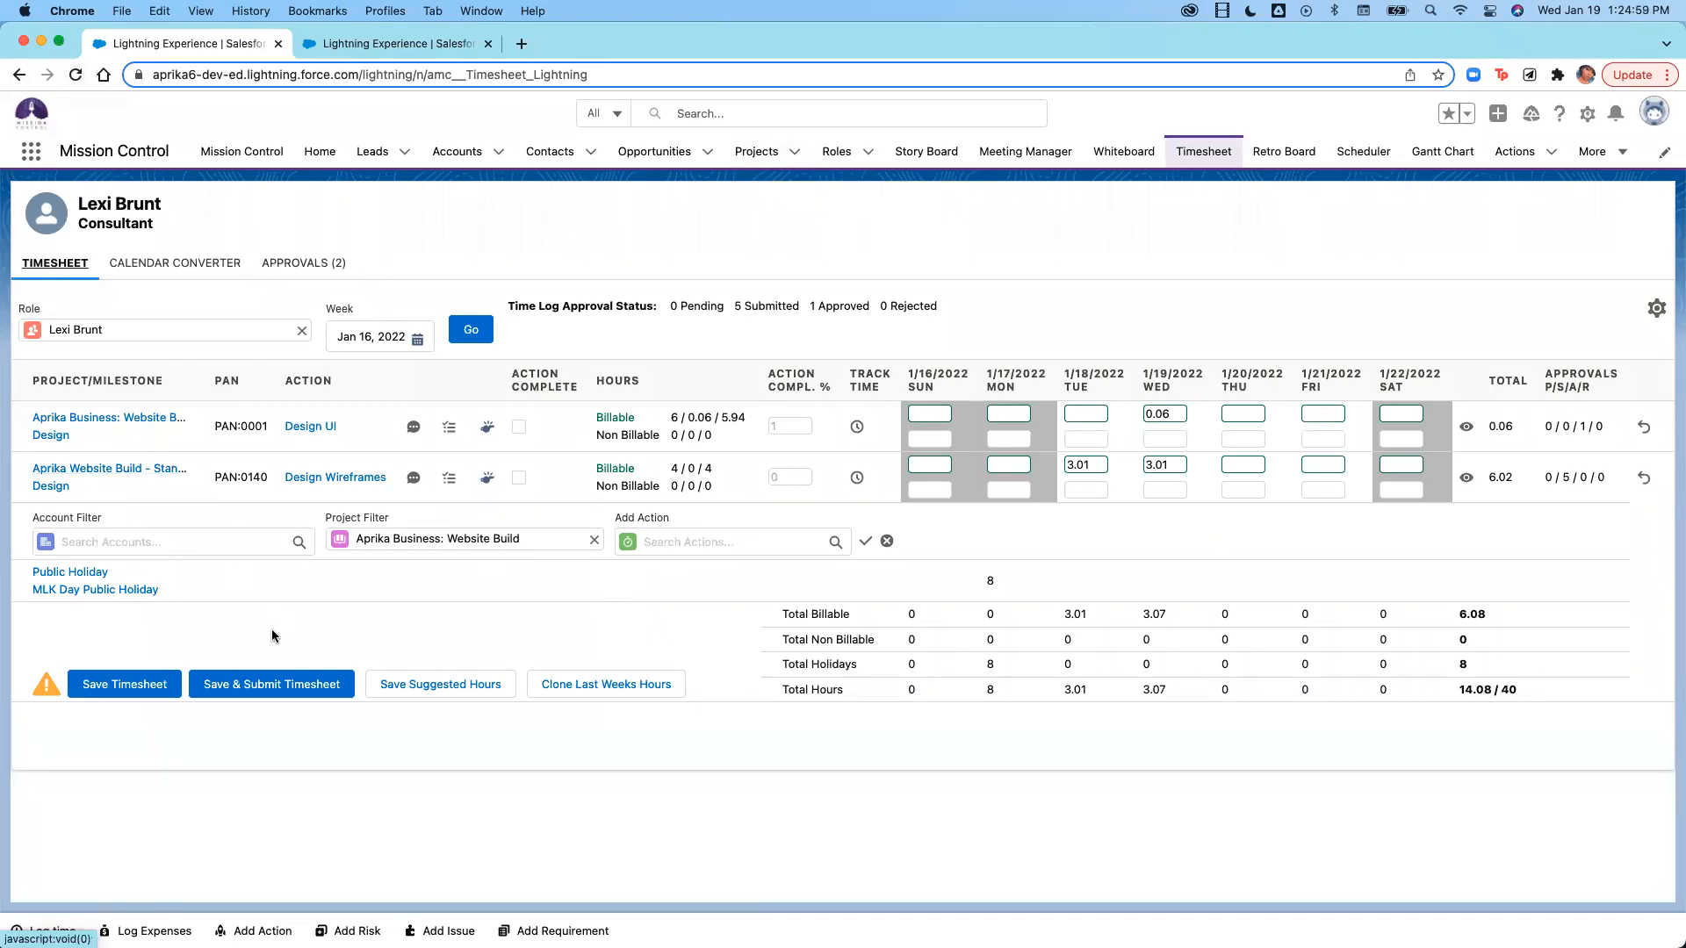
{"action": "left_click", "coordinate": [274, 686]}
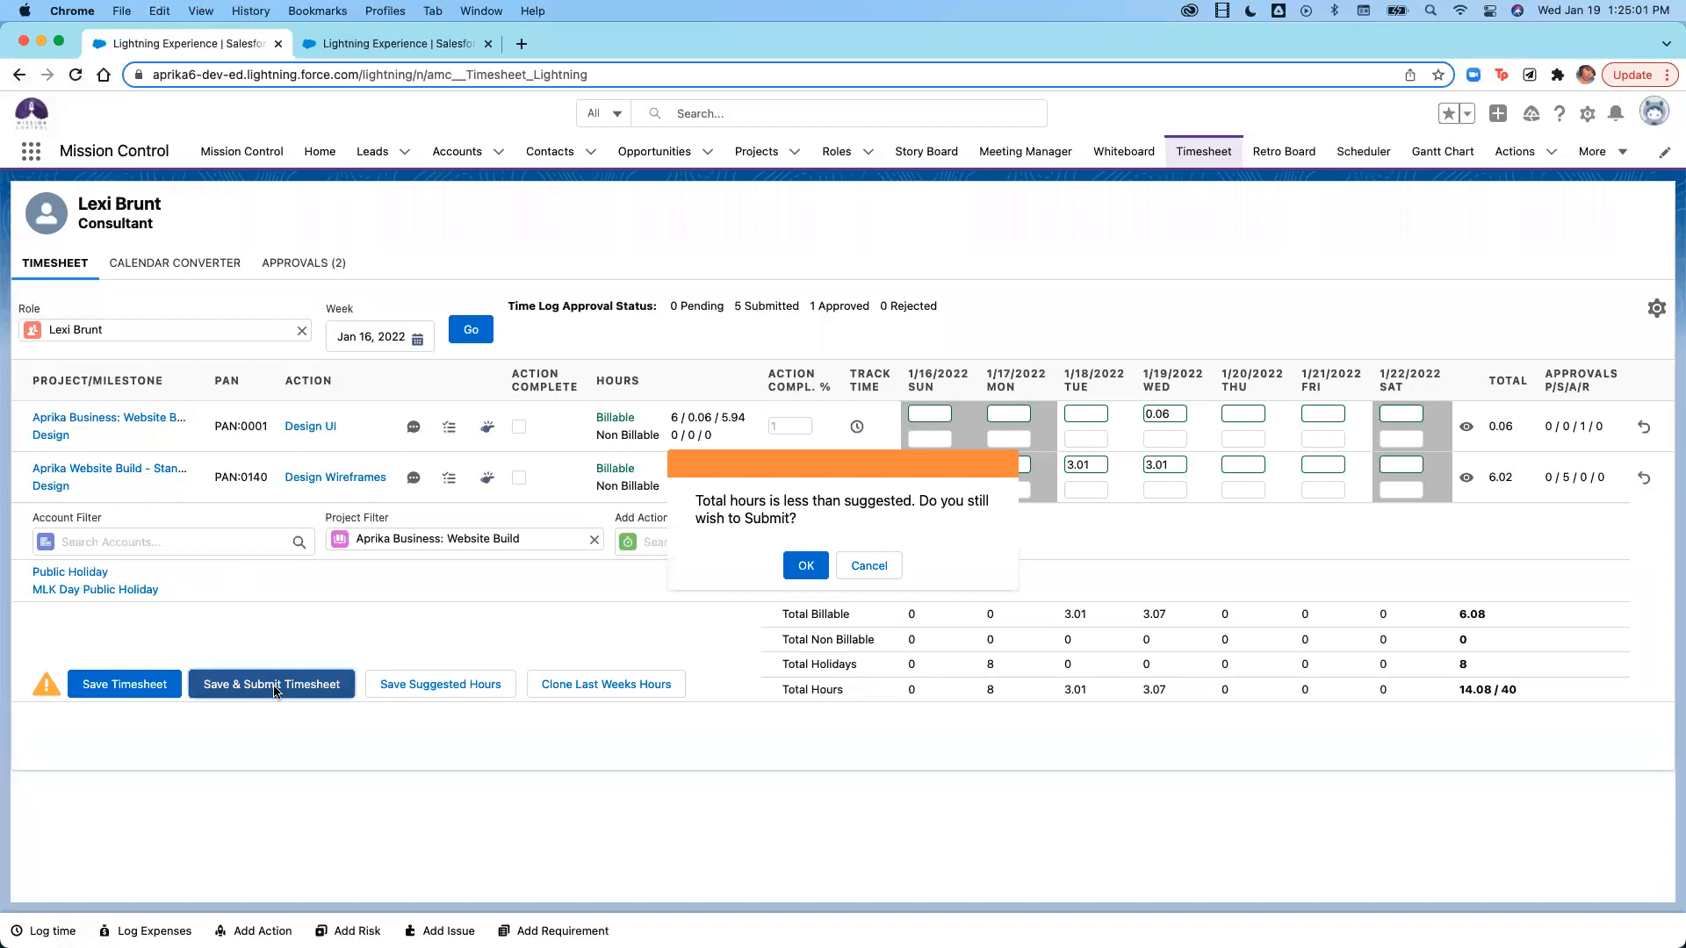
{"action": "left_click", "coordinate": [801, 562]}
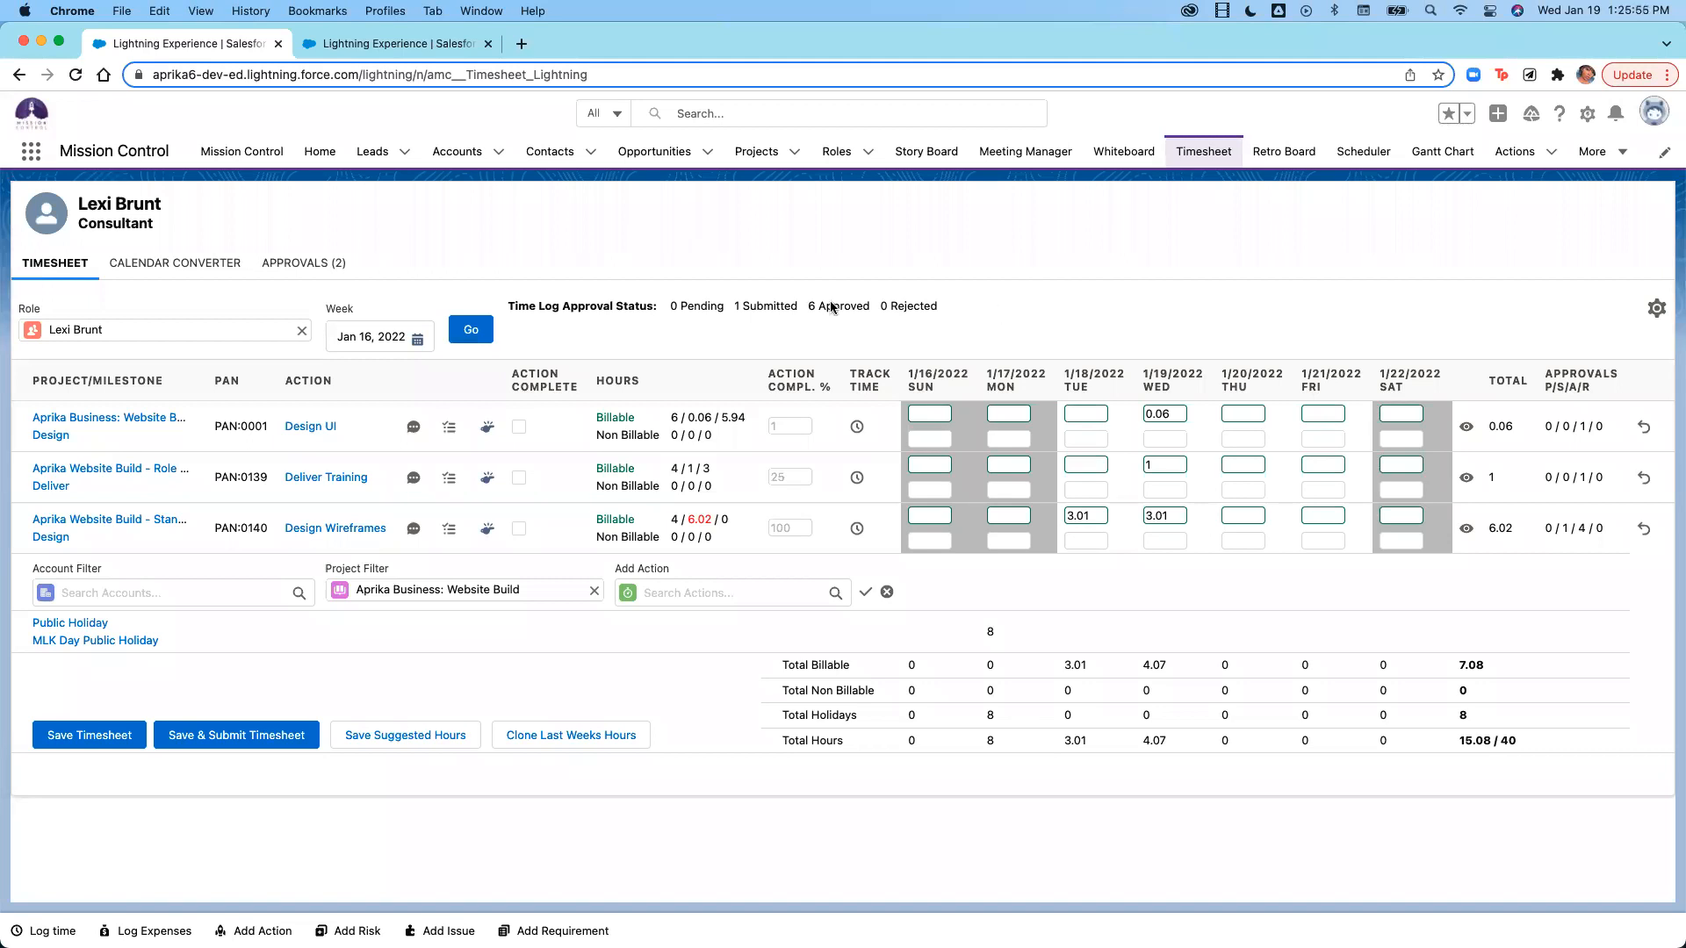
Open the Aprika: Website Development opportunity in the second browser tab, edit its record page, and minimize the Page Analysis.
{"action": "left_click", "coordinate": [413, 46]}
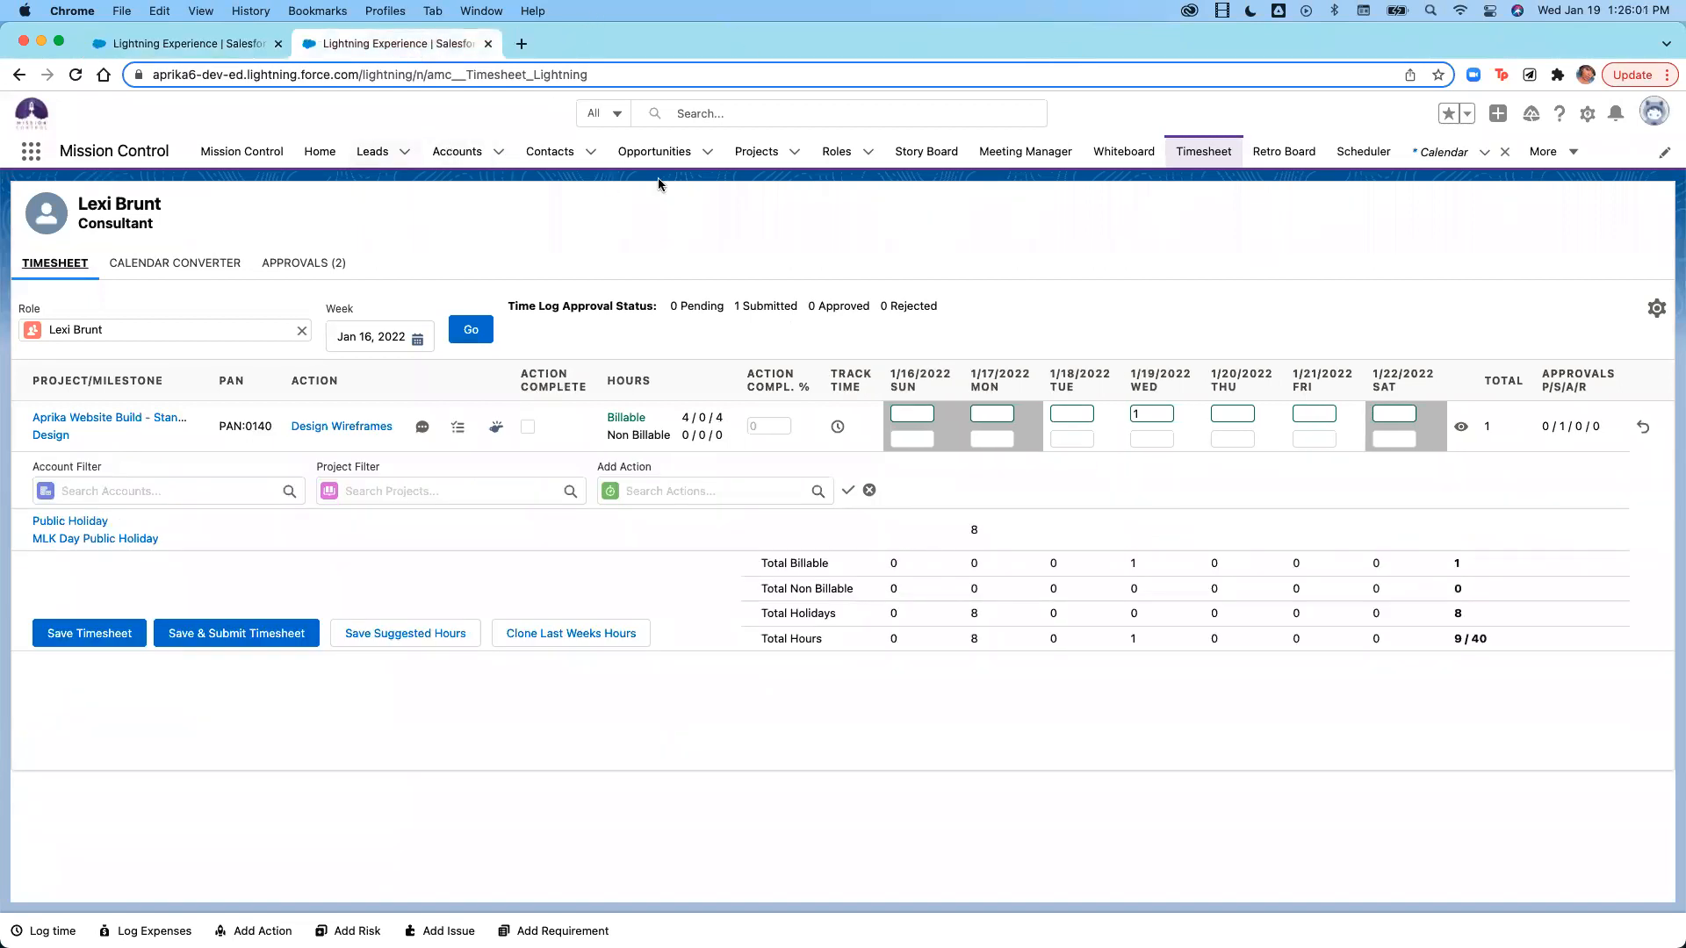
{"action": "left_click", "coordinate": [657, 151]}
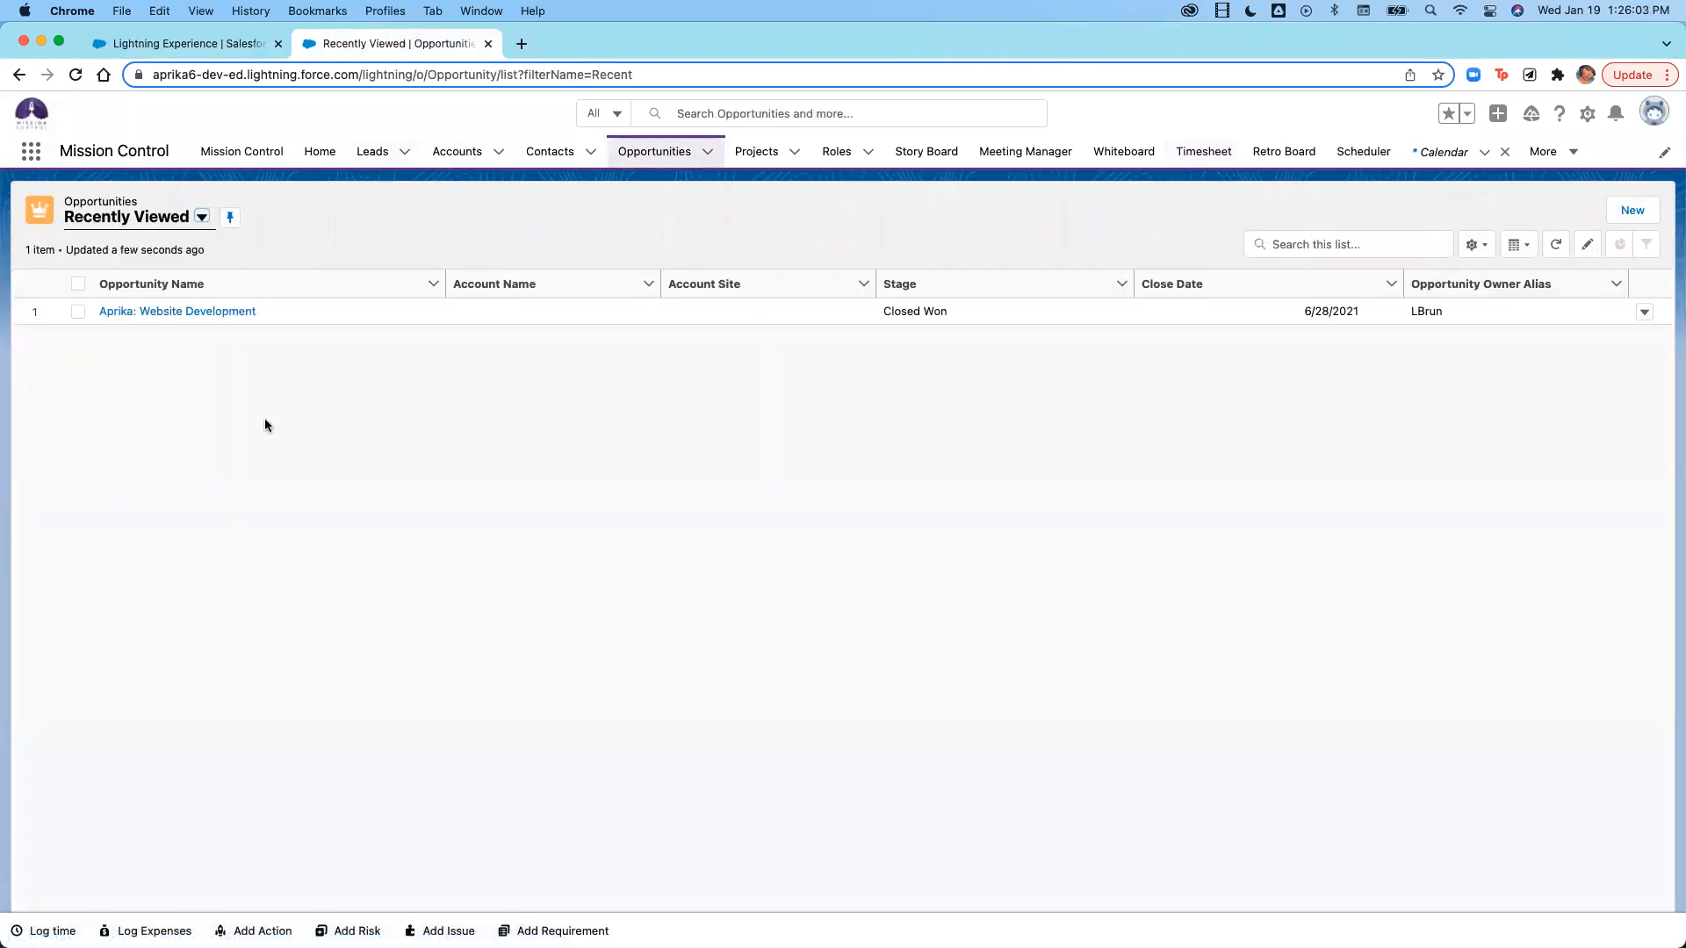
{"action": "left_click", "coordinate": [228, 314]}
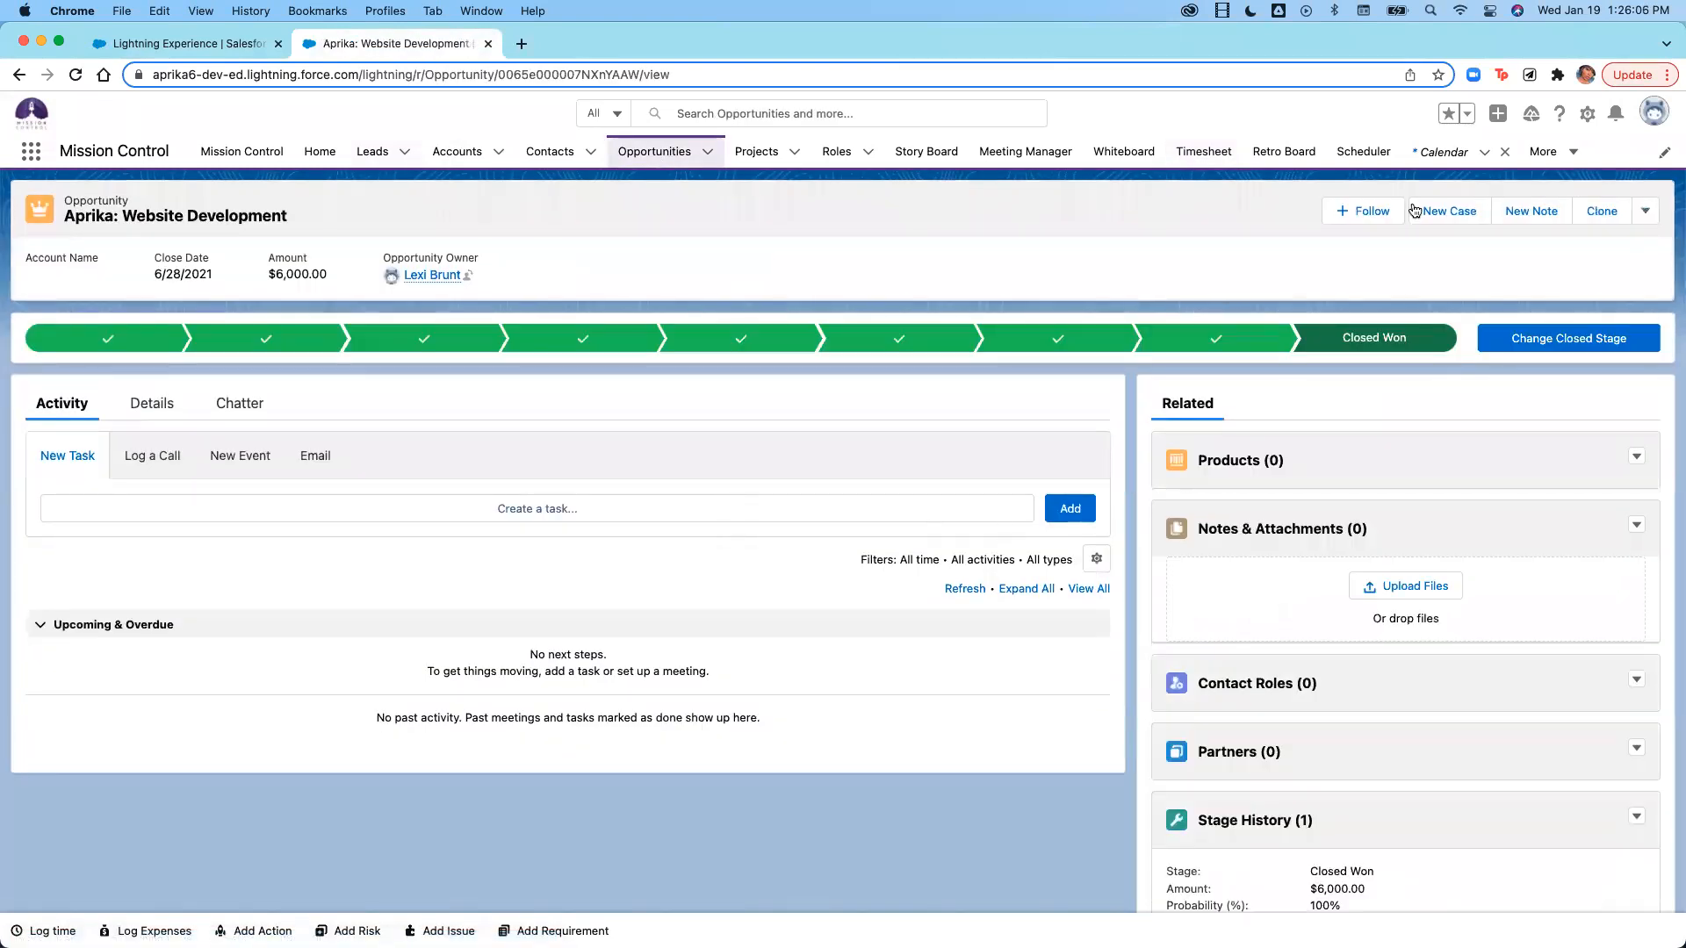
{"action": "left_click", "coordinate": [1587, 113]}
{"action": "left_click", "coordinate": [1512, 315]}
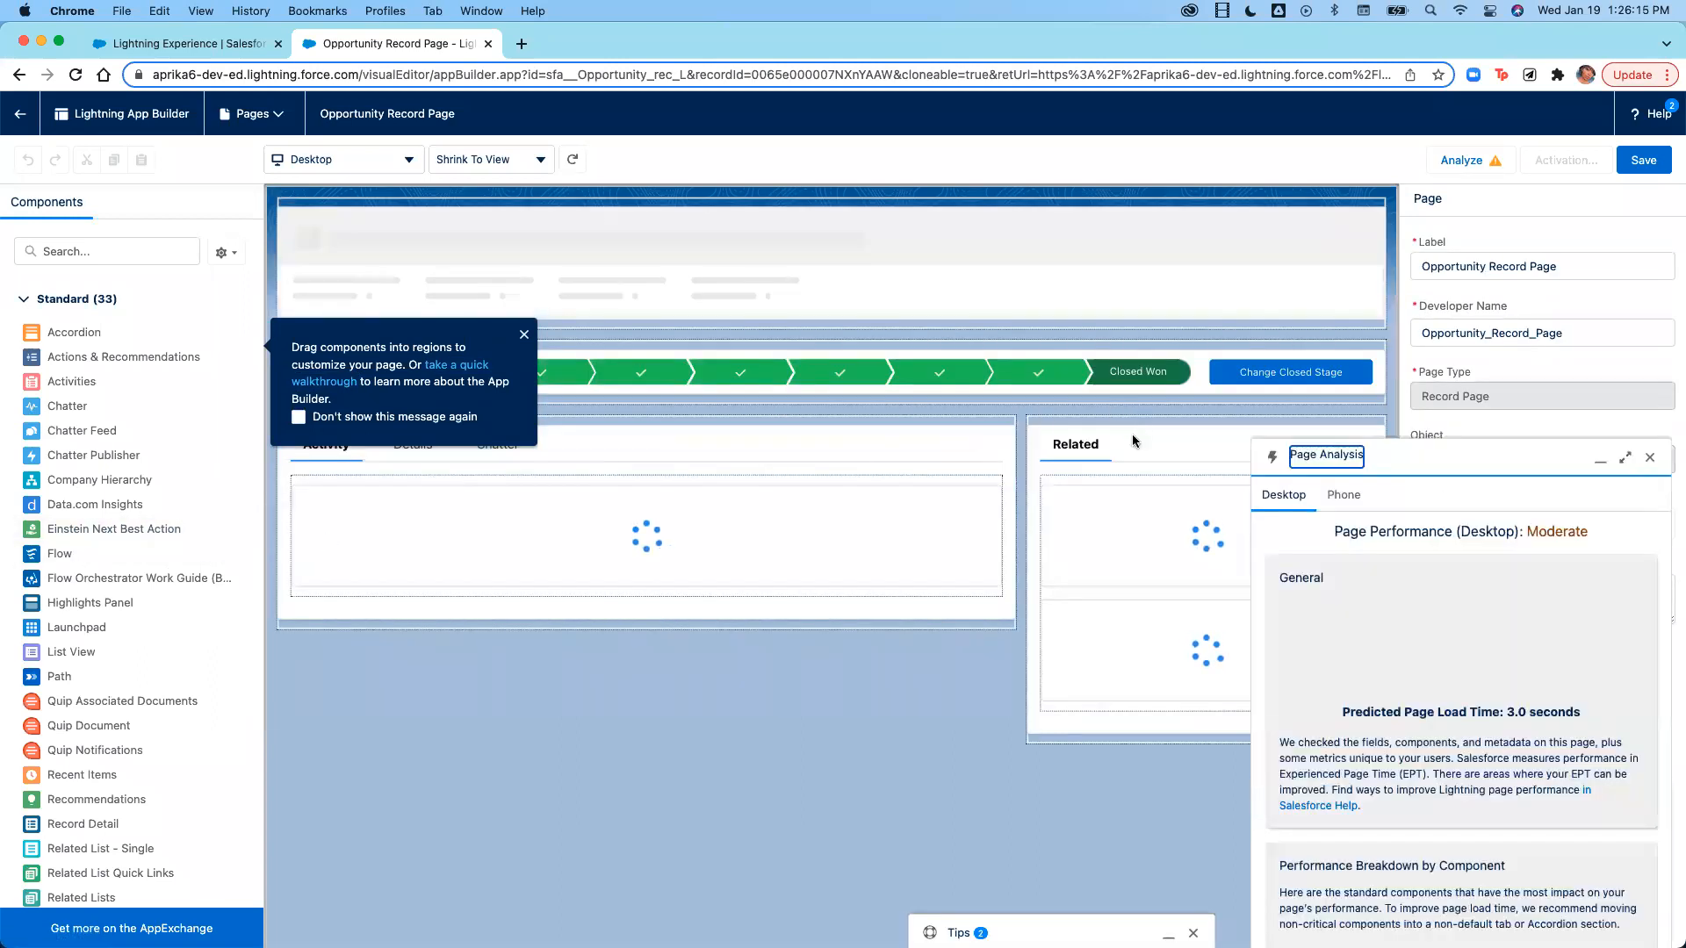
{"action": "left_click", "coordinate": [1601, 460]}
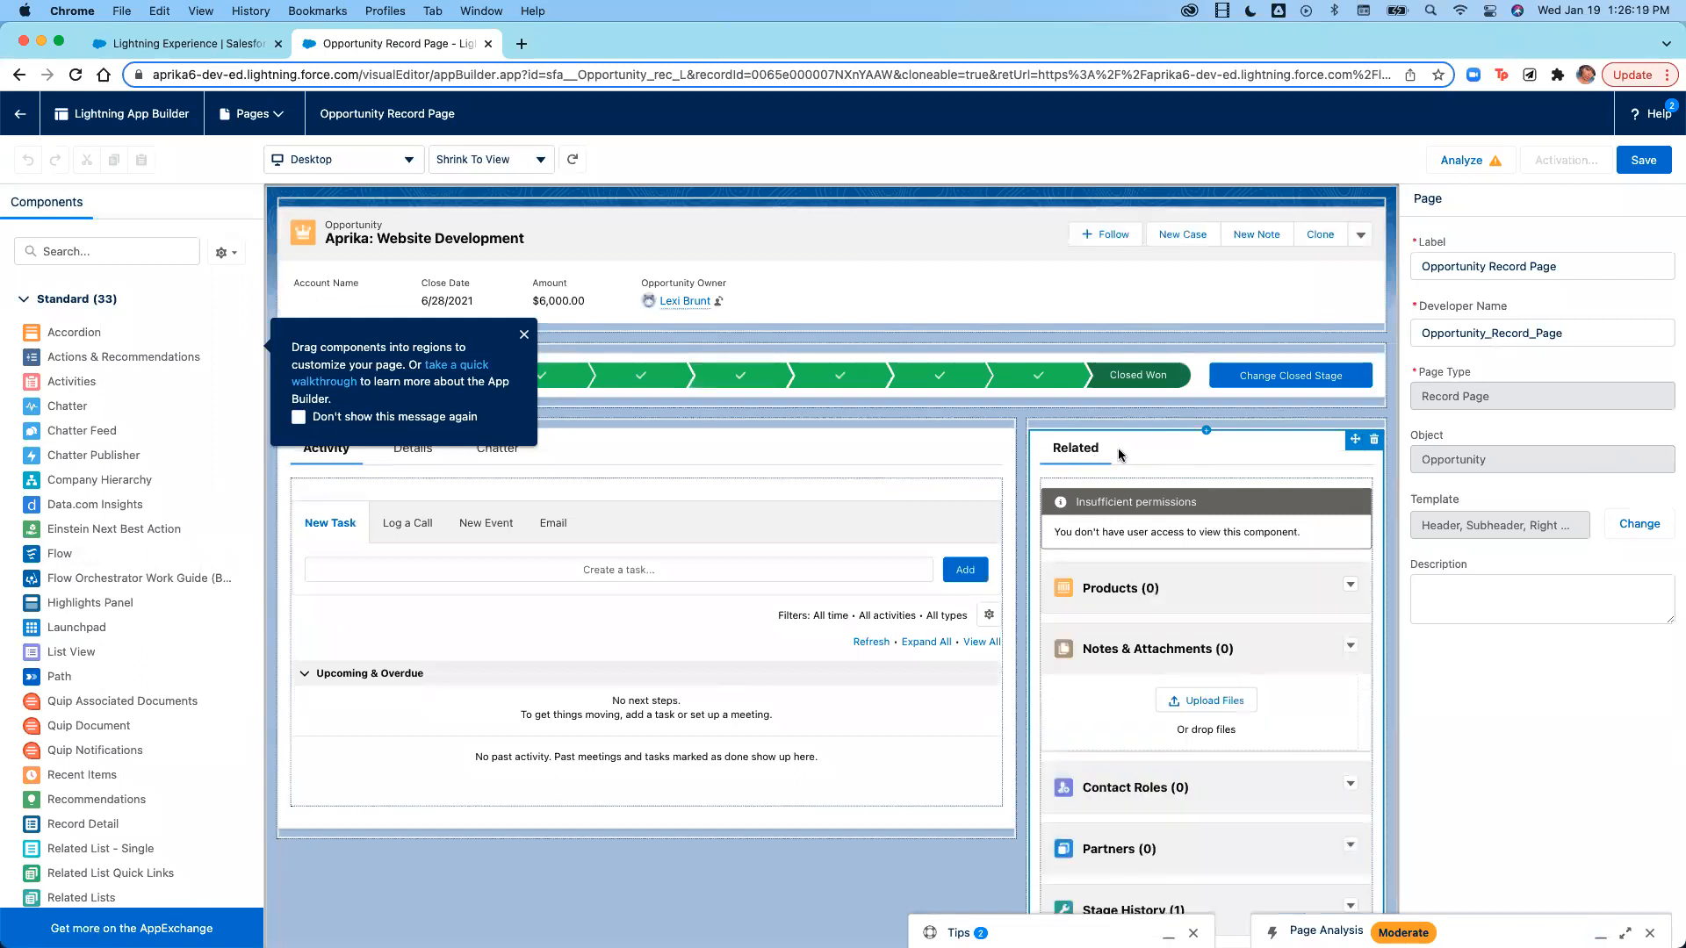
Add a tab with the custom label Log Time to the tab set that holds Related on the opportunity page.
{"action": "left_click", "coordinate": [1086, 454]}
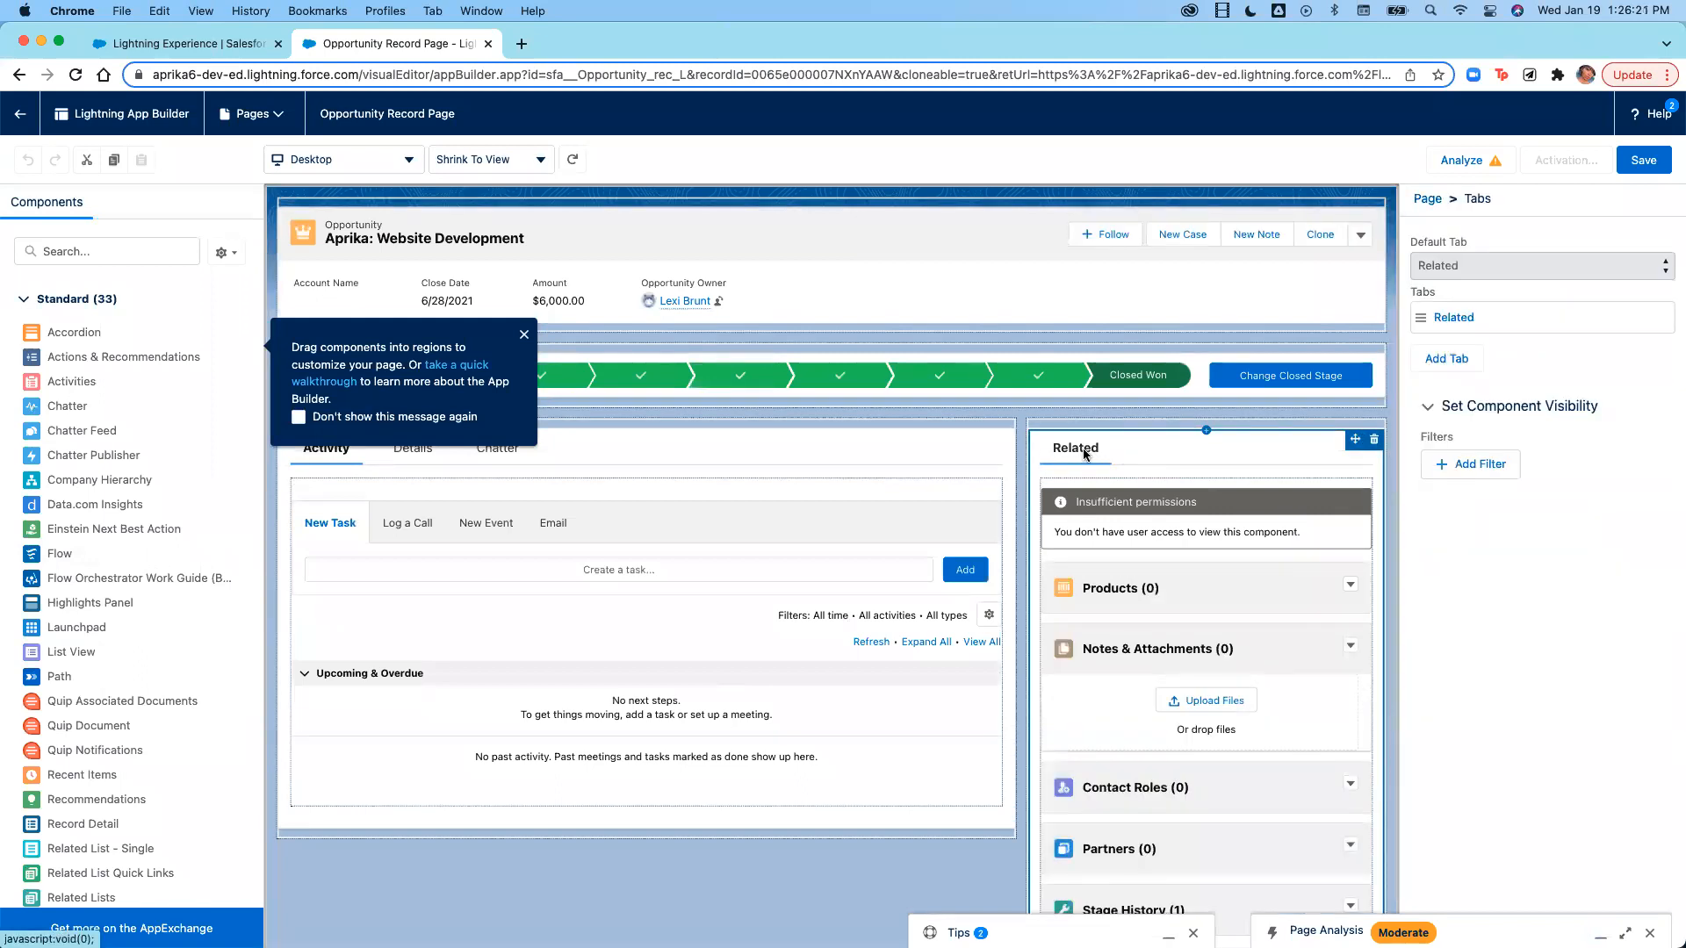
{"action": "left_click", "coordinate": [1447, 358]}
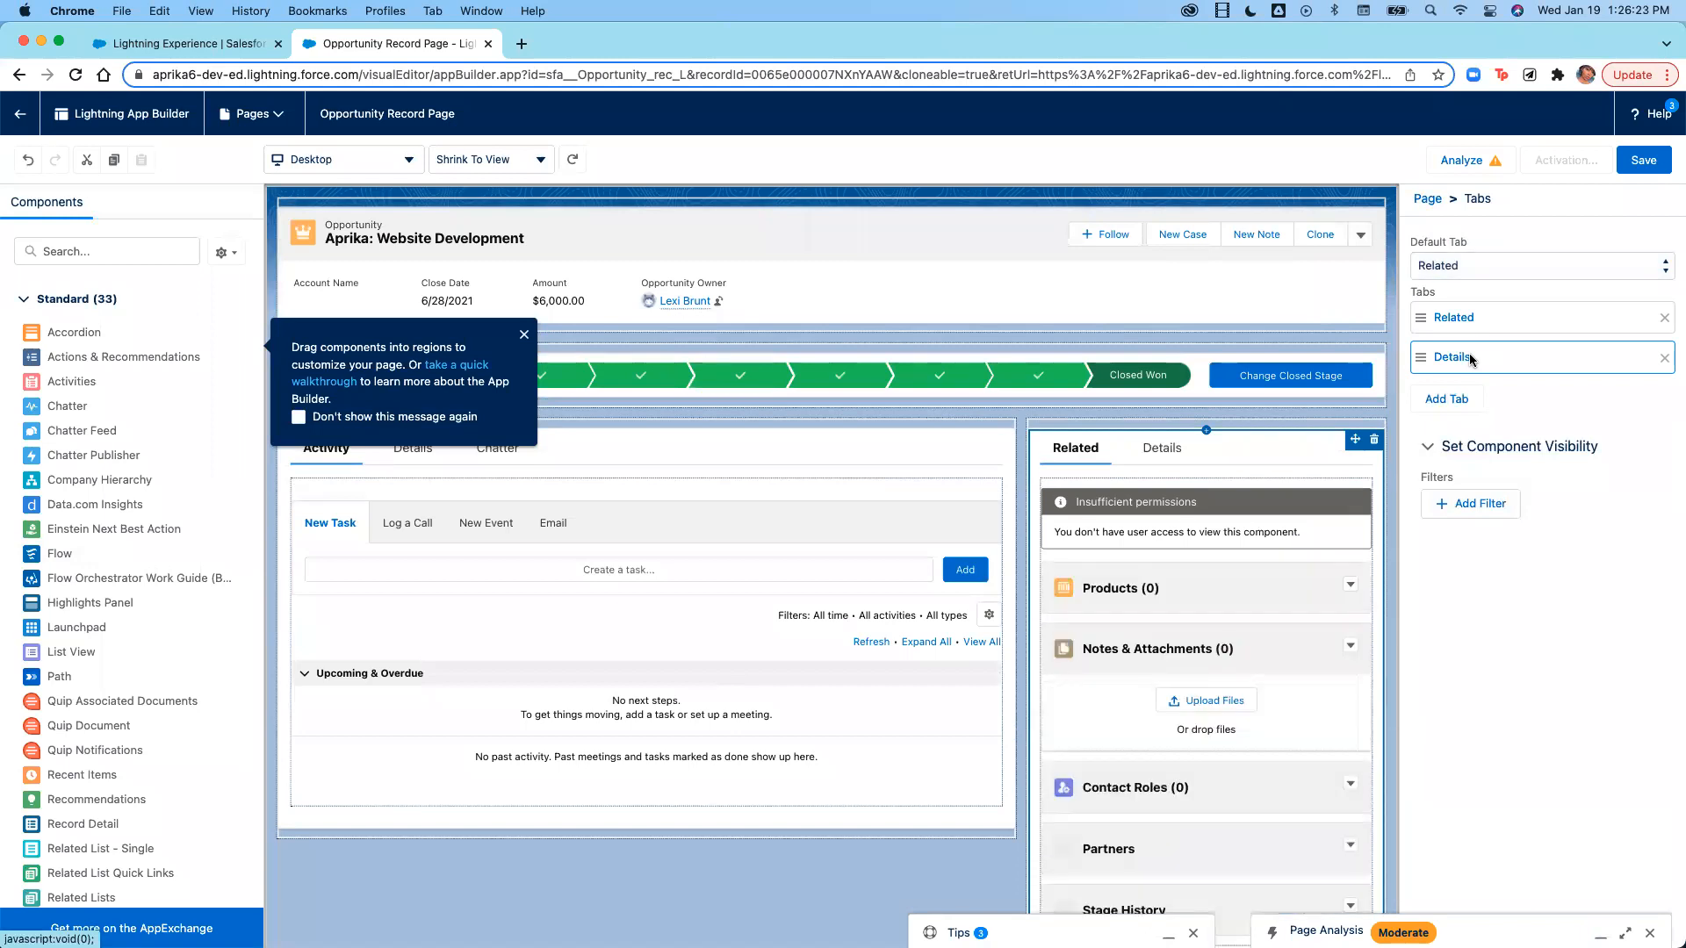
{"action": "left_click", "coordinate": [1472, 358]}
{"action": "left_click", "coordinate": [1229, 381]}
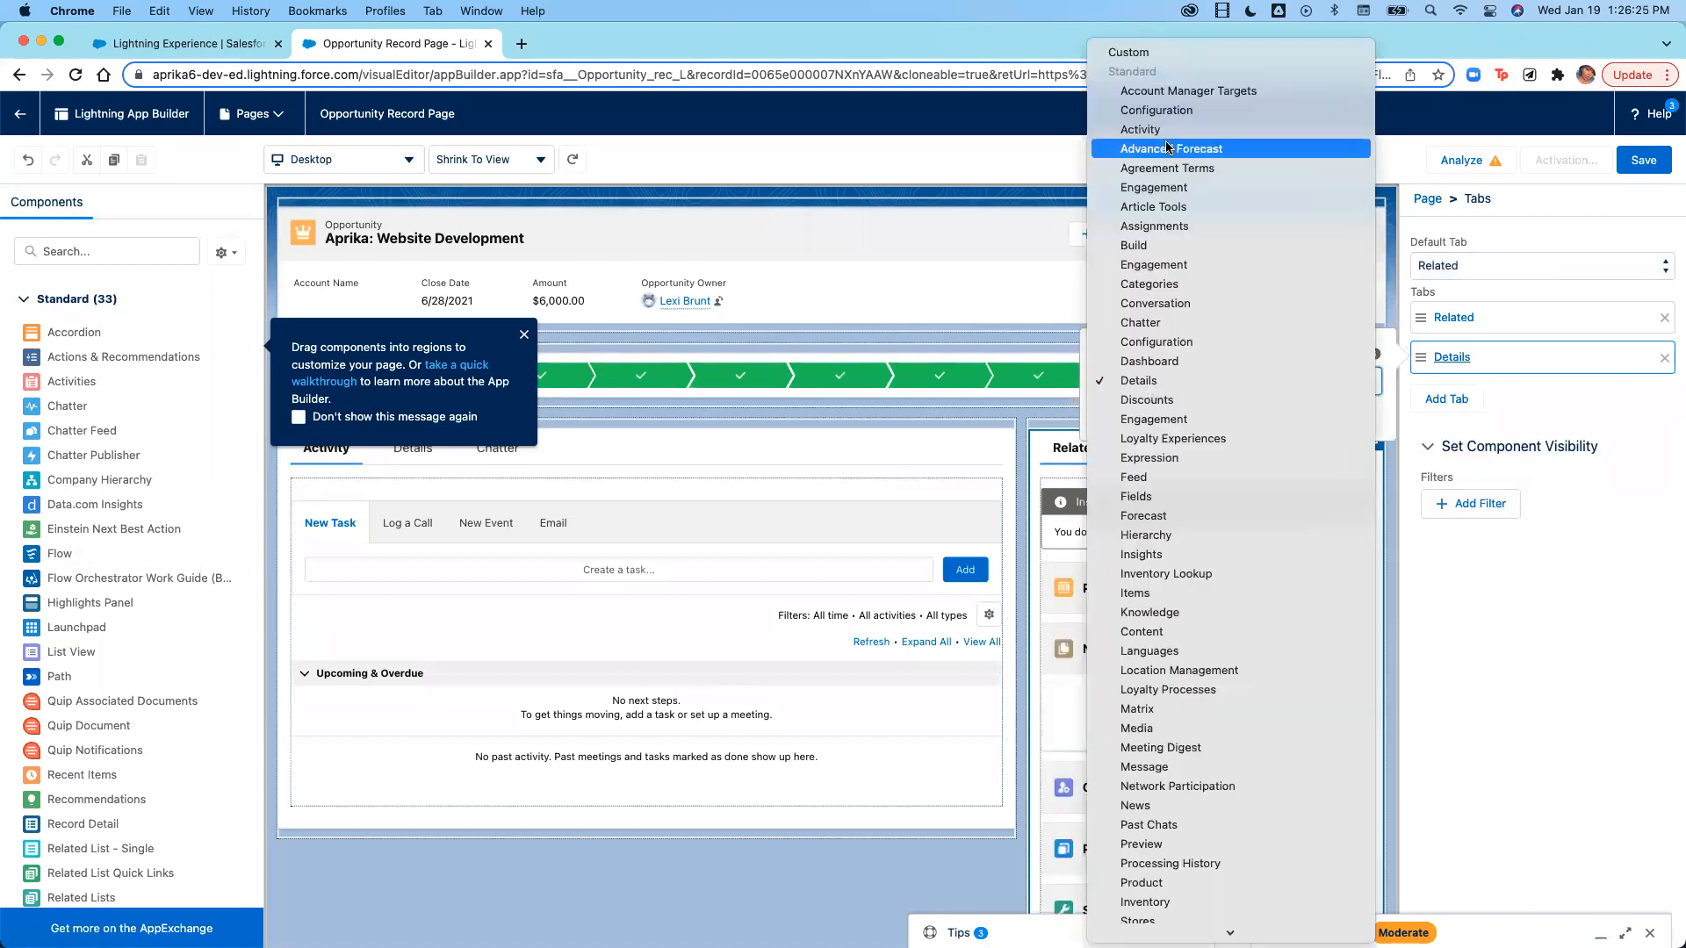
{"action": "left_click", "coordinate": [1174, 54]}
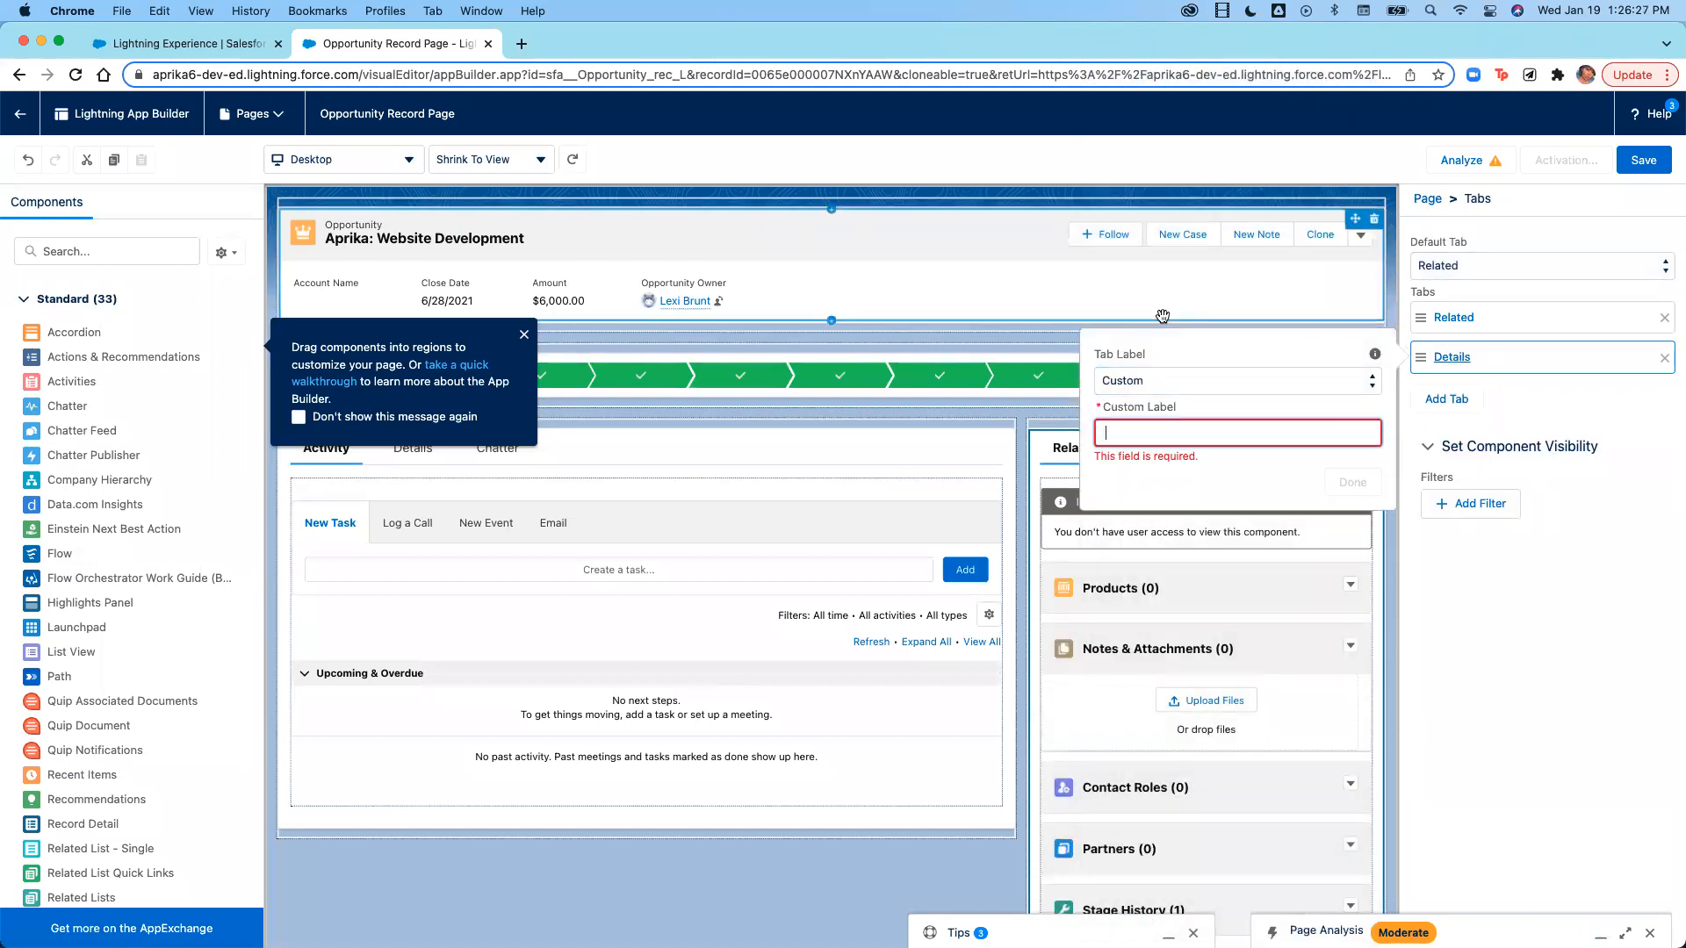
{"action": "type", "text": "Log Time"}
{"action": "left_click", "coordinate": [1366, 474]}
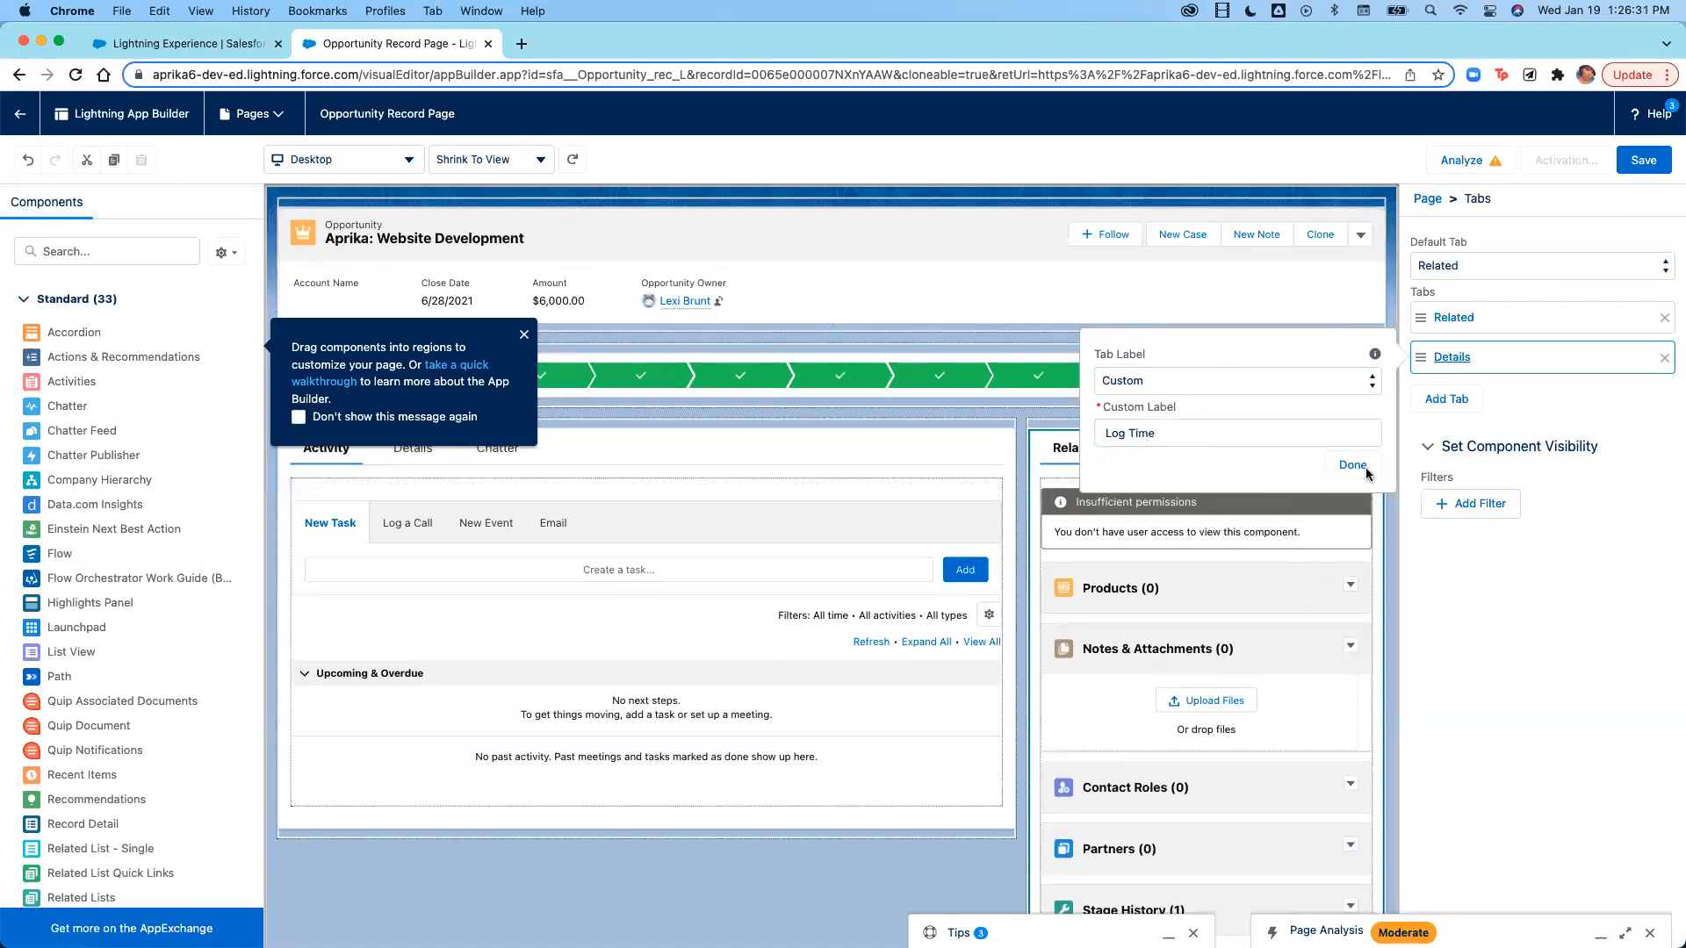
{"action": "left_click", "coordinate": [1366, 469]}
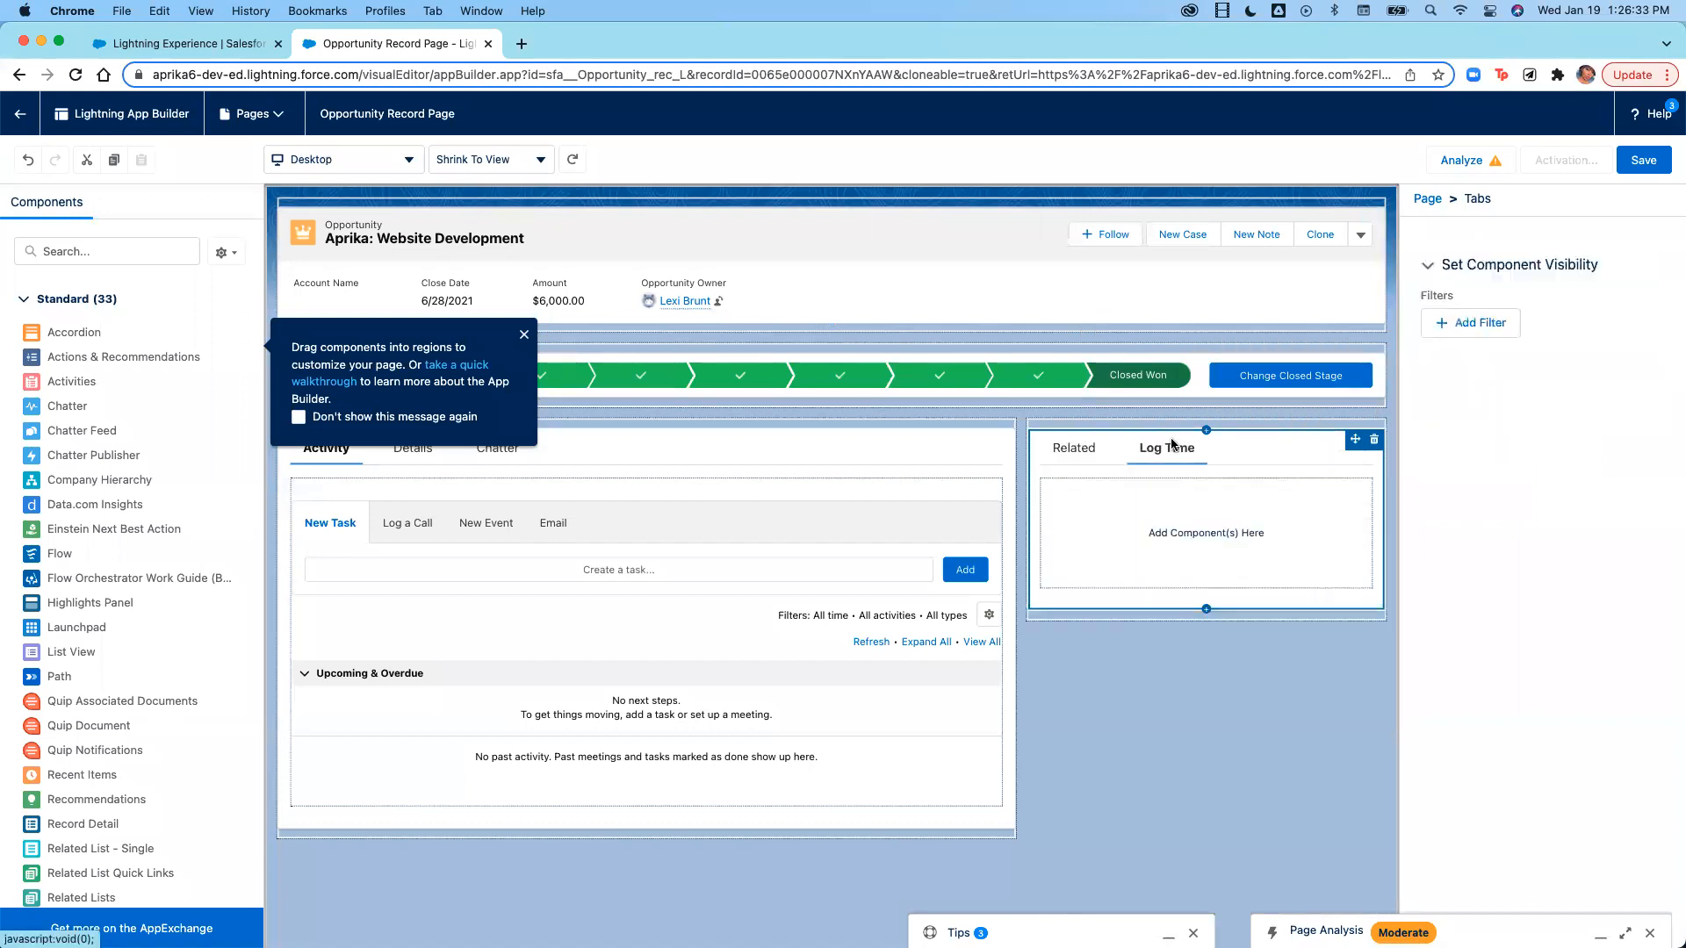
Place the managed custom Log Time component in the empty area of the new Log Time tab.
{"action": "scroll", "coordinate": [233, 557], "scroll_direction": "down", "scroll_amount": 10}
{"action": "scroll", "coordinate": [230, 559], "scroll_direction": "down", "scroll_amount": 5}
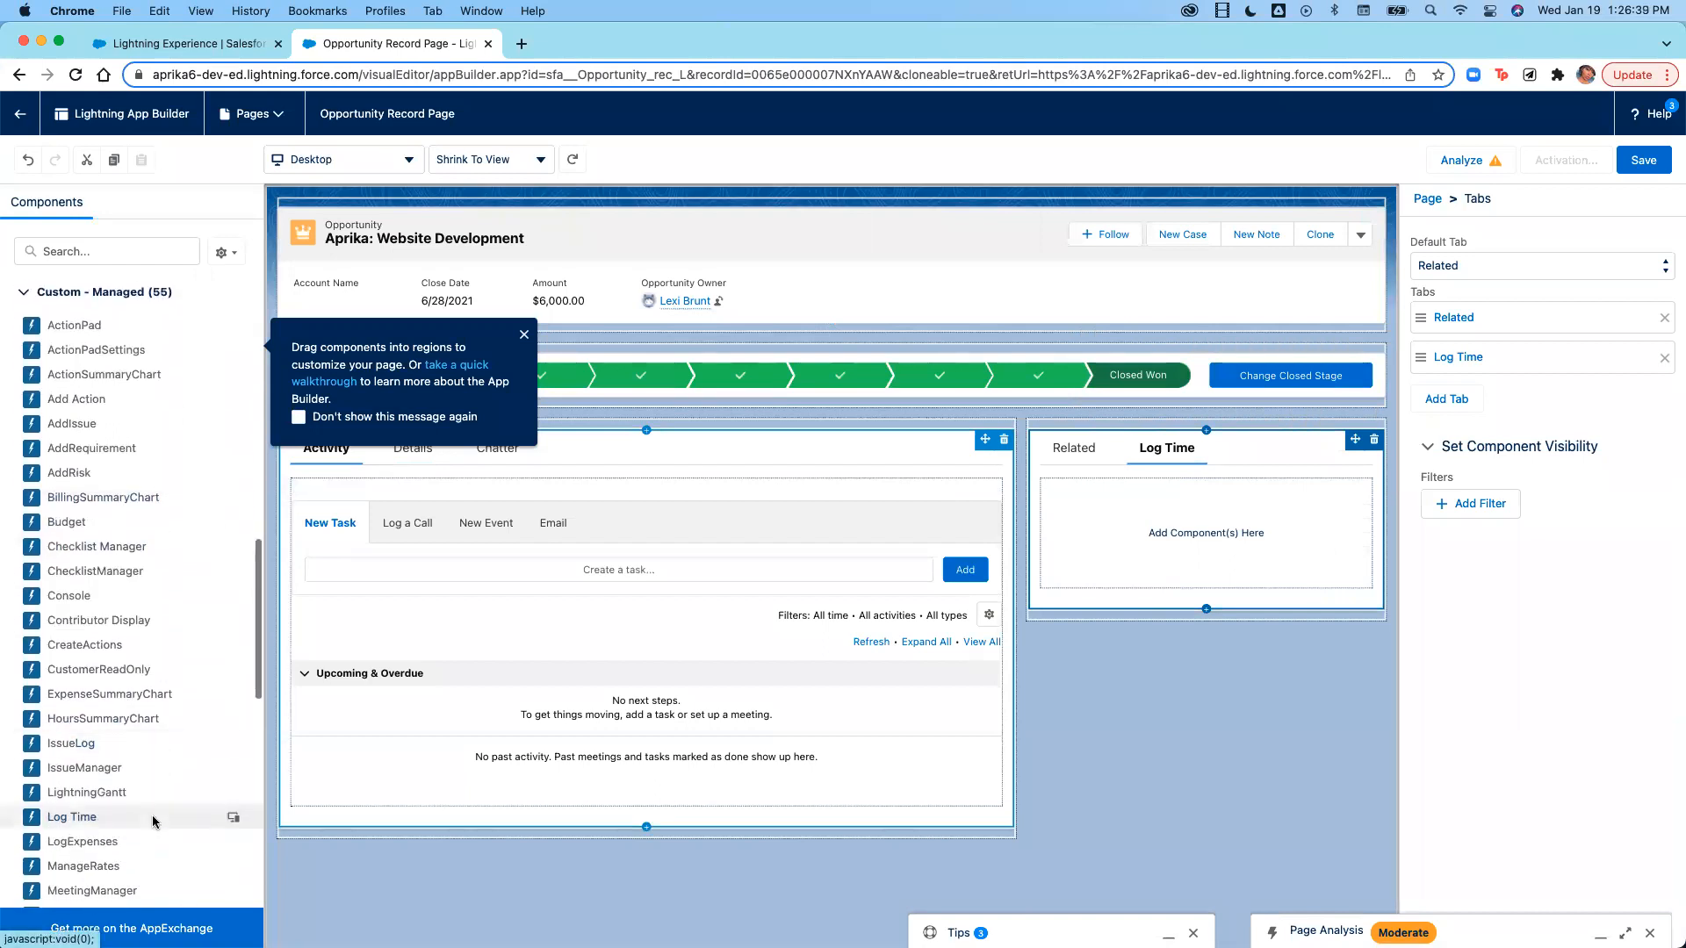
{"action": "left_click_drag", "start_coordinate": [153, 822], "coordinate": [1093, 559]}
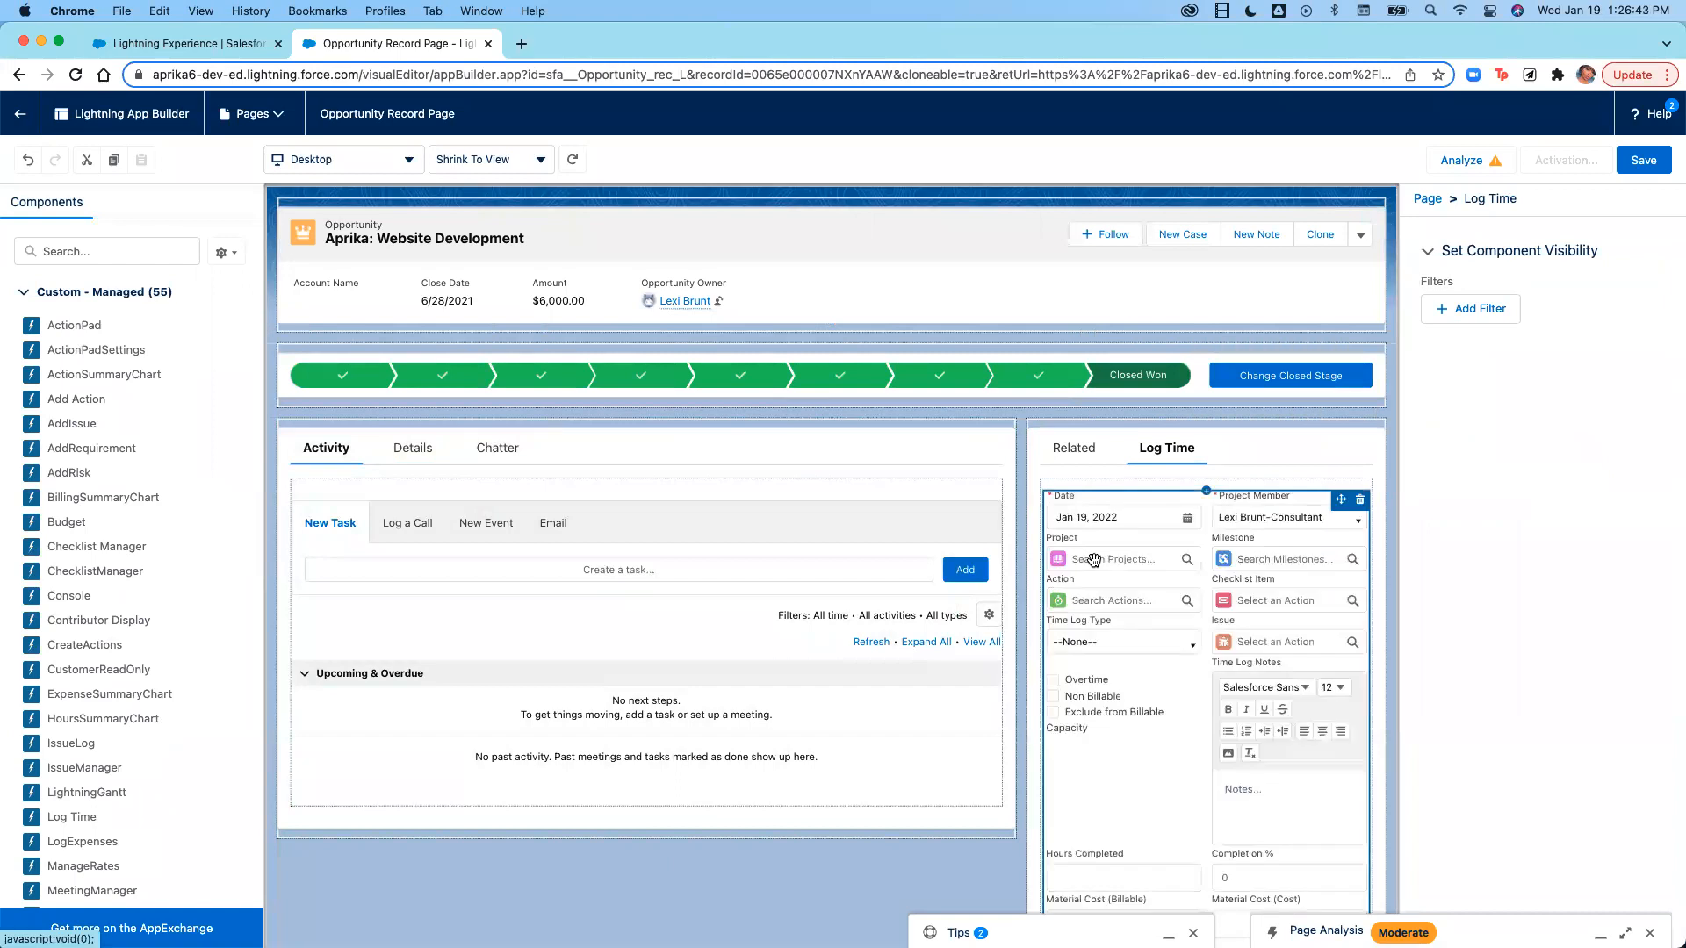
{"action": "scroll", "coordinate": [1147, 745], "scroll_direction": "down", "scroll_amount": 2}
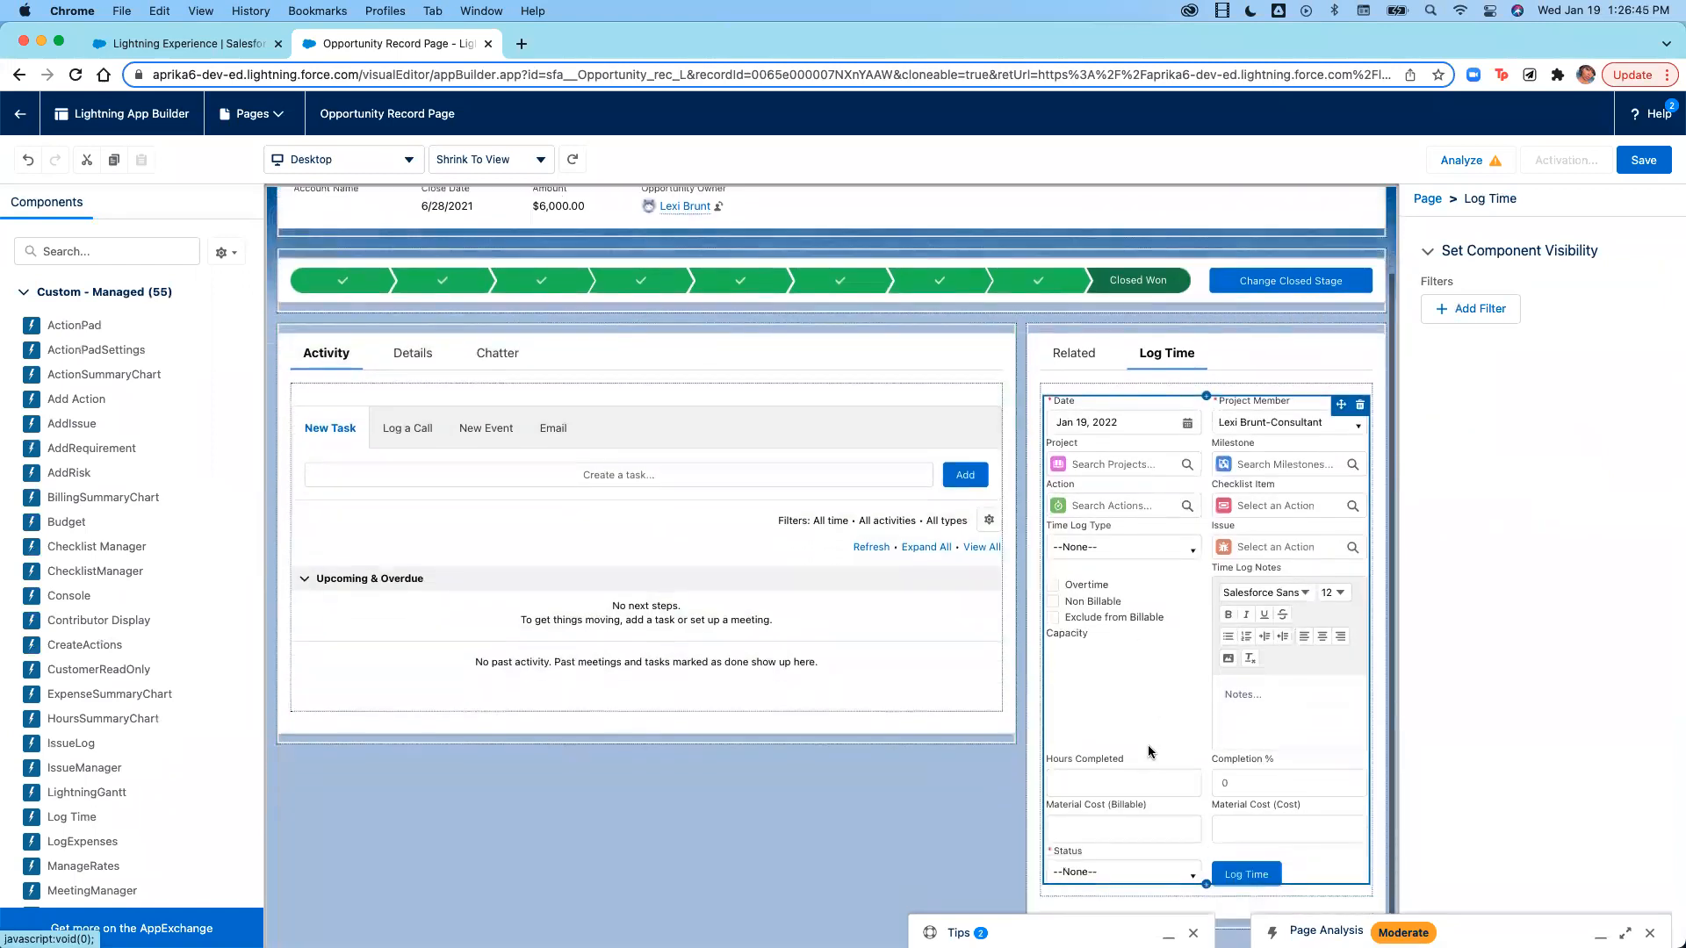
Save the Opportunity Record Page and activate it as the org default for desktop and phone.
{"action": "left_click", "coordinate": [1644, 160]}
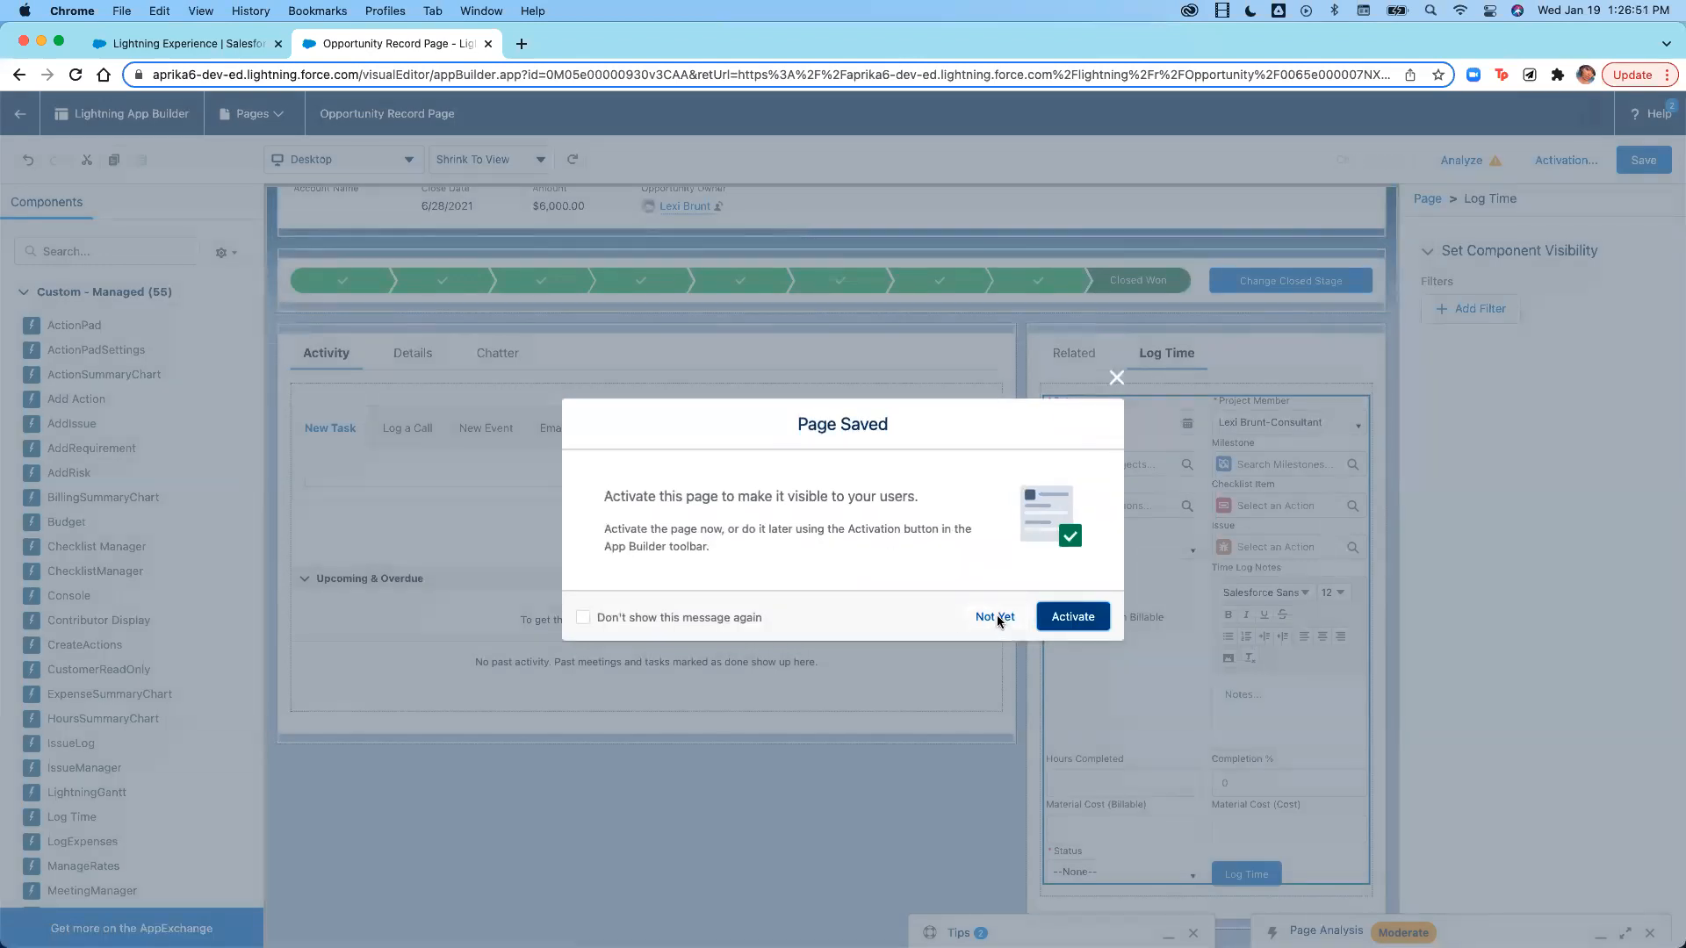
{"action": "left_click", "coordinate": [1076, 616]}
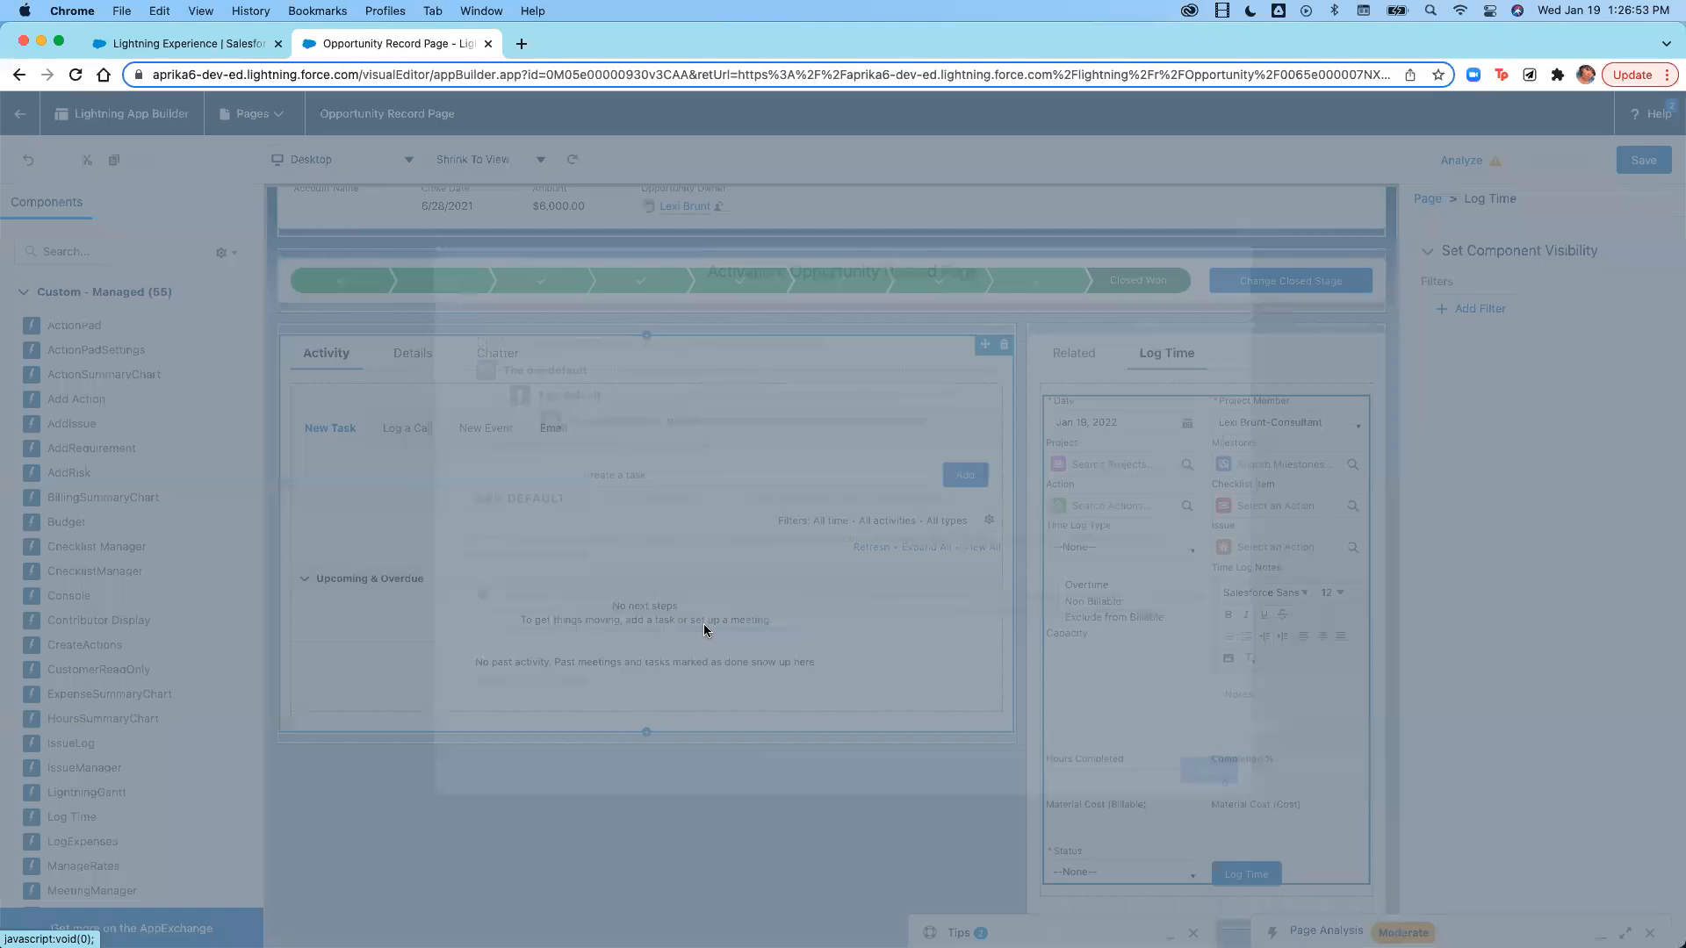
{"action": "left_click", "coordinate": [518, 688]}
{"action": "left_click", "coordinate": [639, 563]}
{"action": "left_click", "coordinate": [1223, 689]}
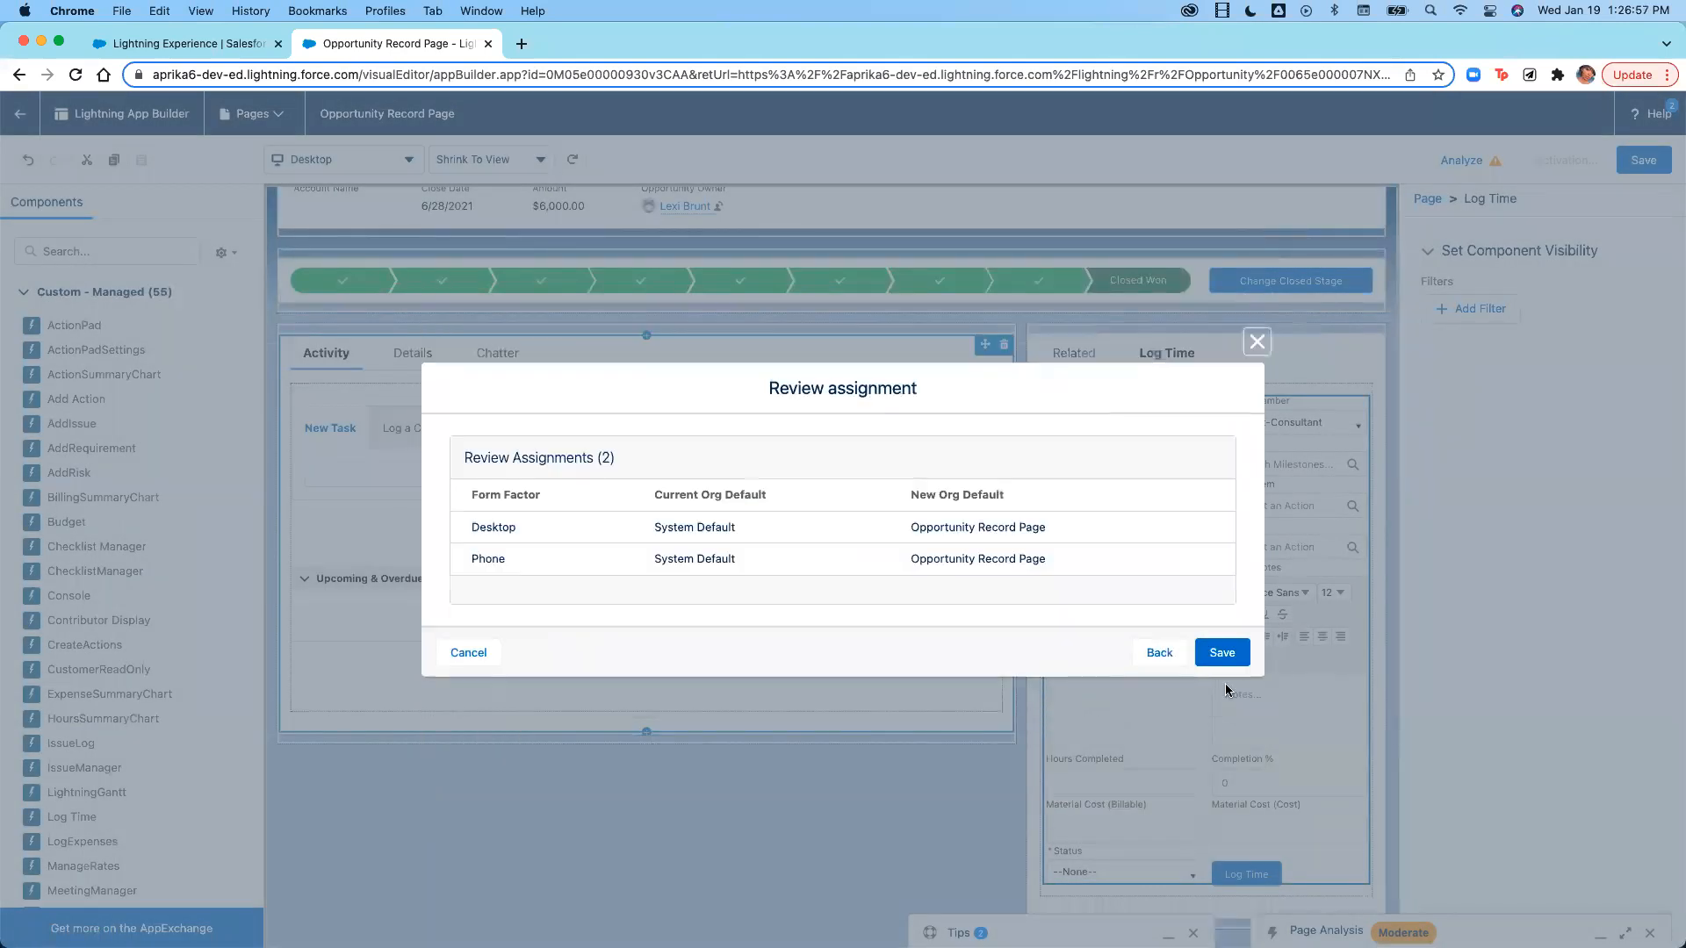
{"action": "left_click", "coordinate": [1231, 655]}
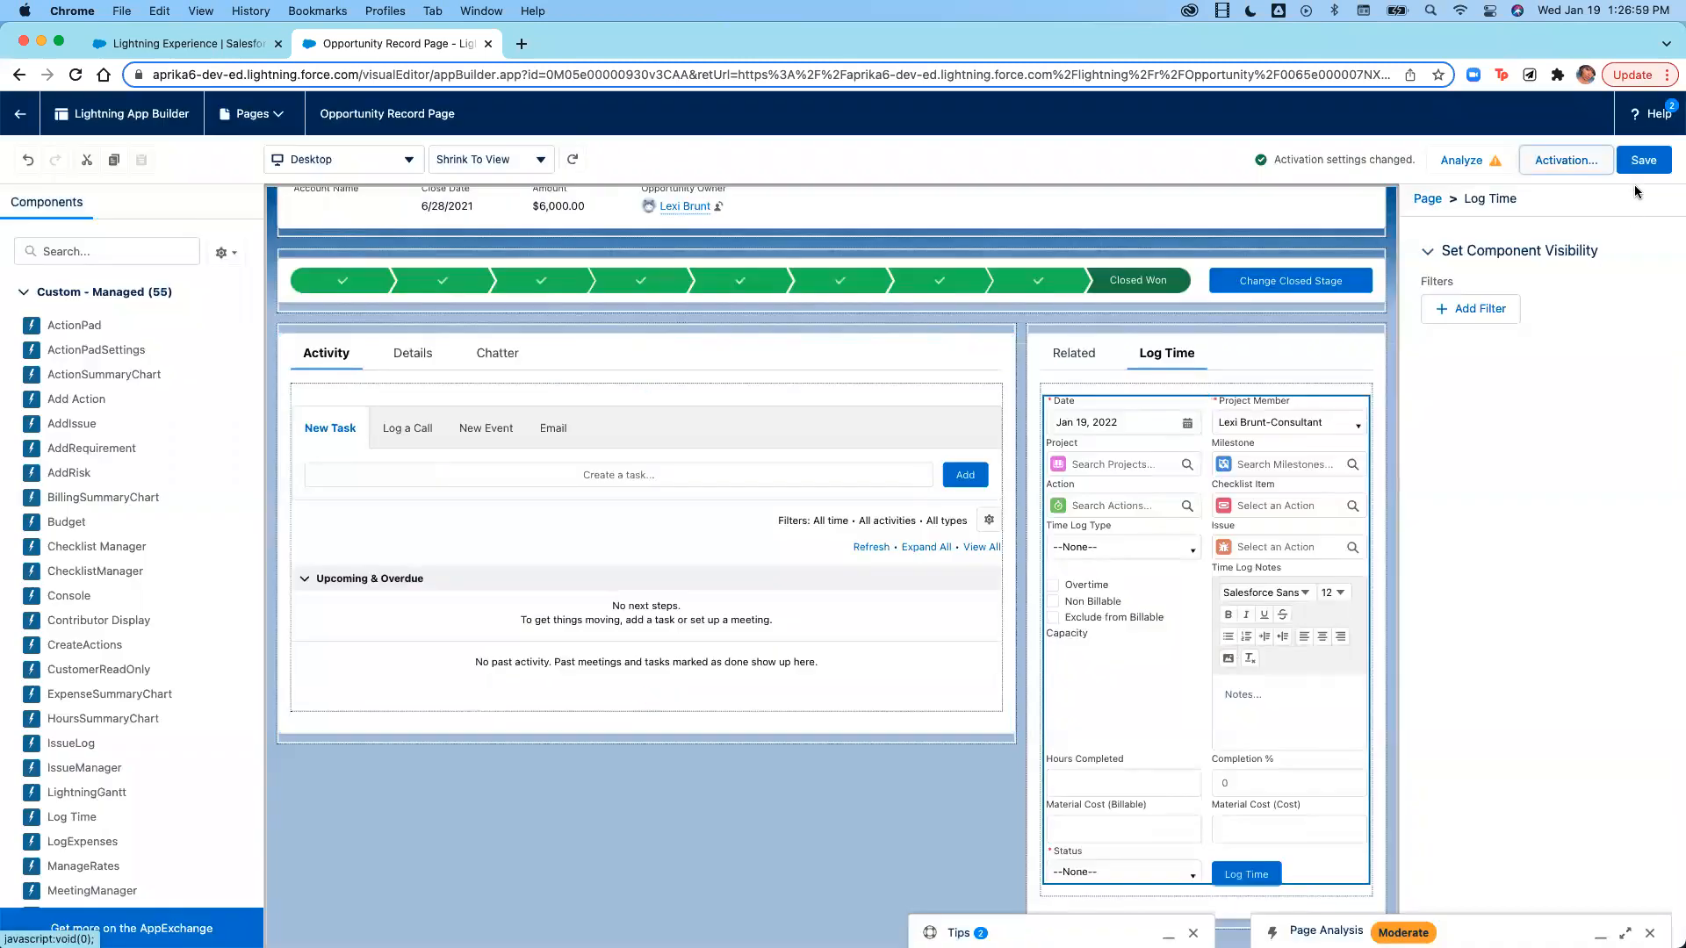
Return to the Aprika: Website Development opportunity and view the form on its Log Time tab.
{"action": "left_click", "coordinate": [21, 113]}
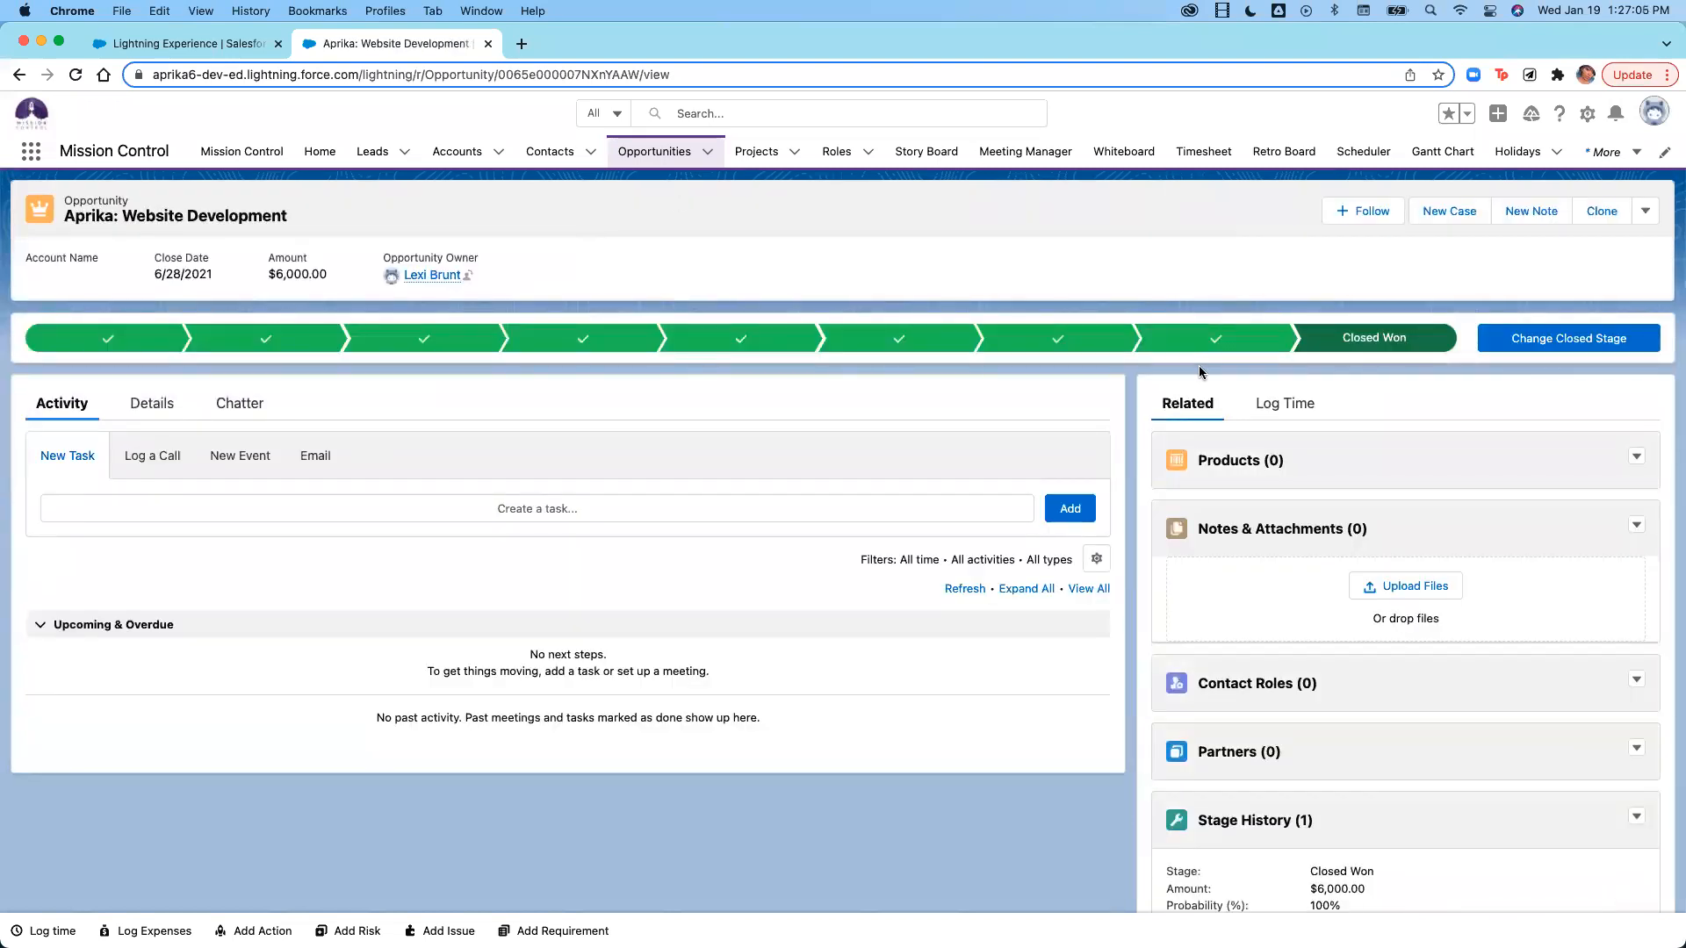
{"action": "left_click", "coordinate": [1285, 408]}
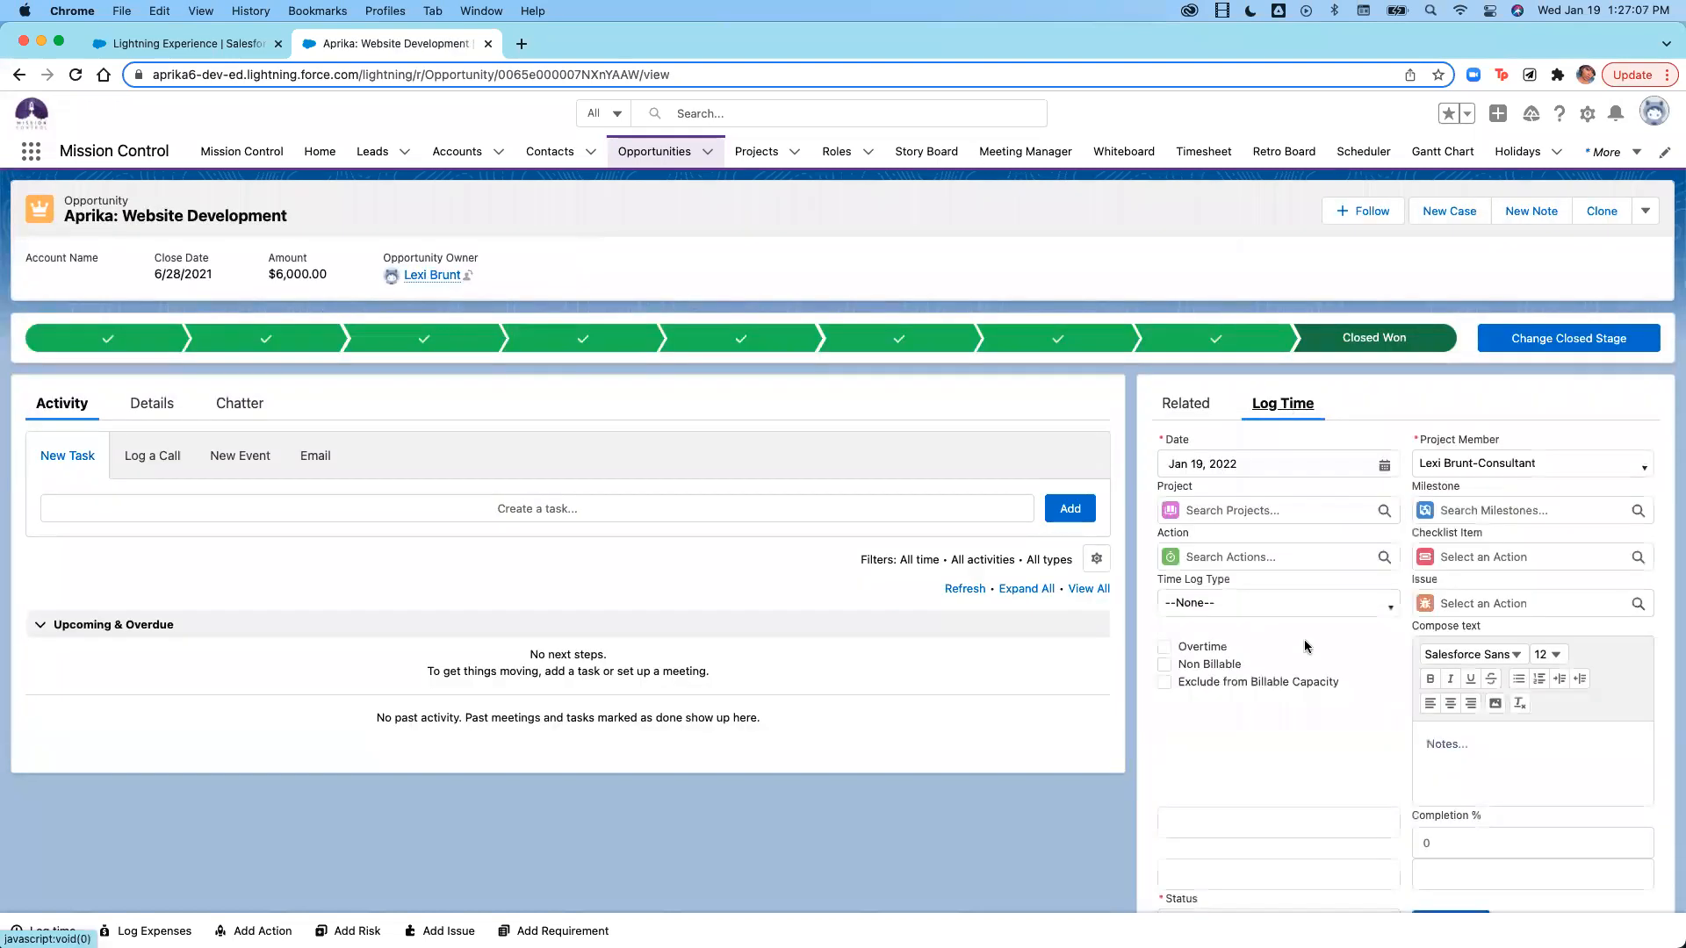
{"action": "scroll", "coordinate": [1304, 639], "scroll_direction": "down", "scroll_amount": 1}
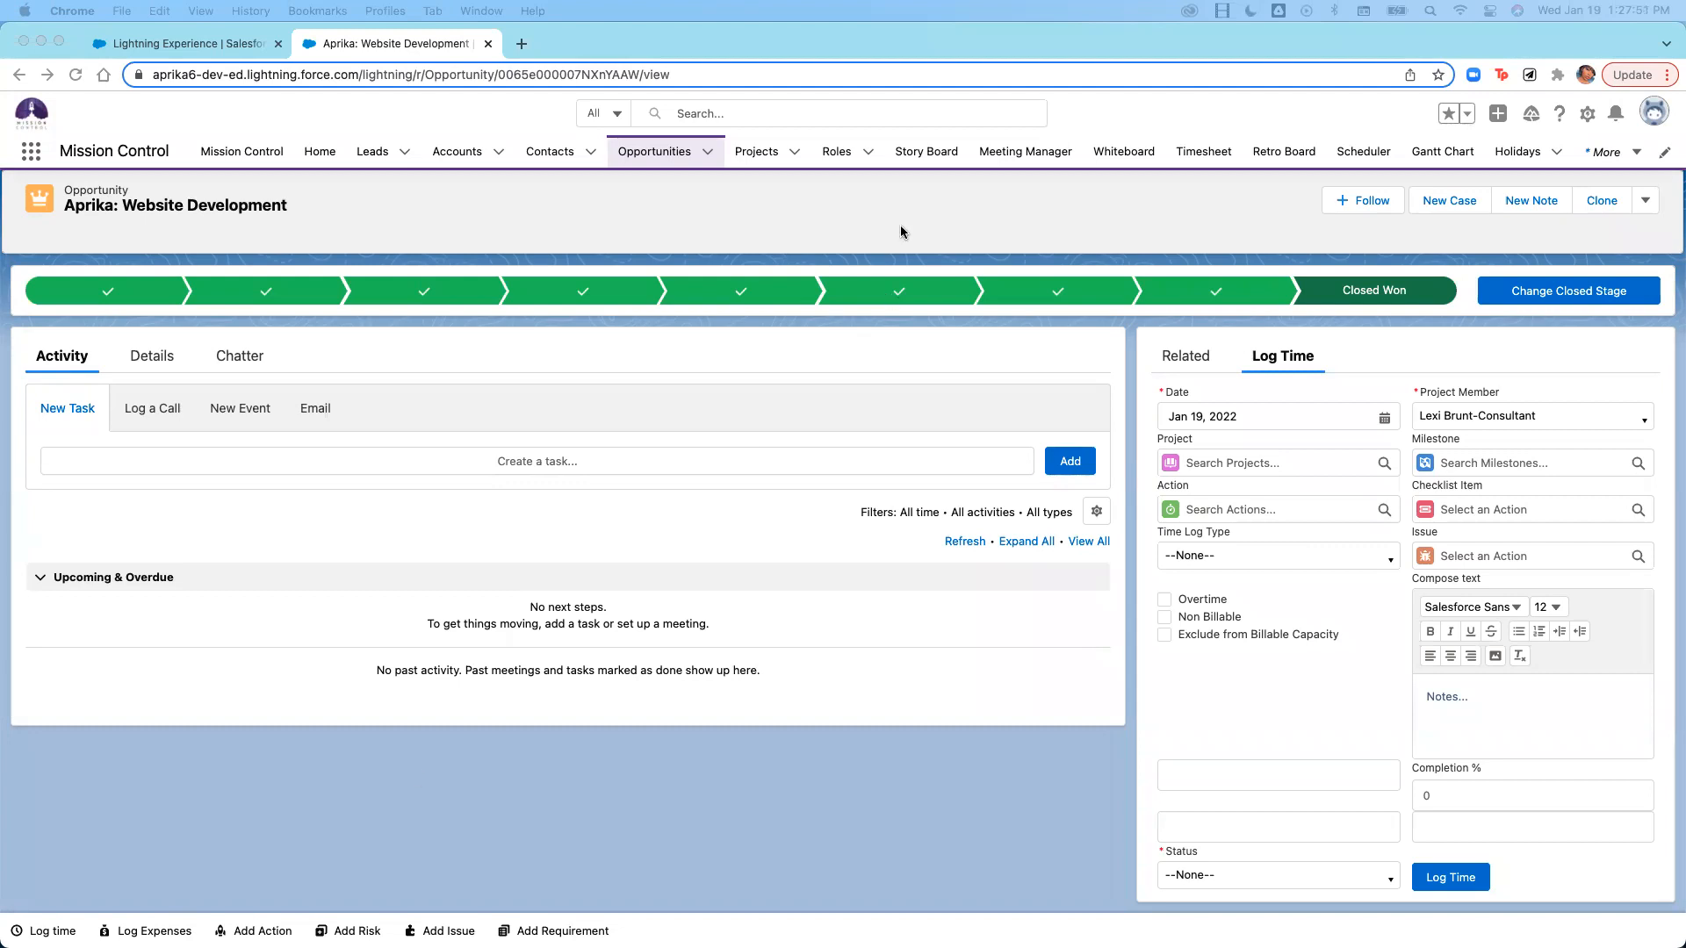
Open the Aprika Website Build - Standard project and display its Whiteboard.
{"action": "left_click", "coordinate": [764, 156]}
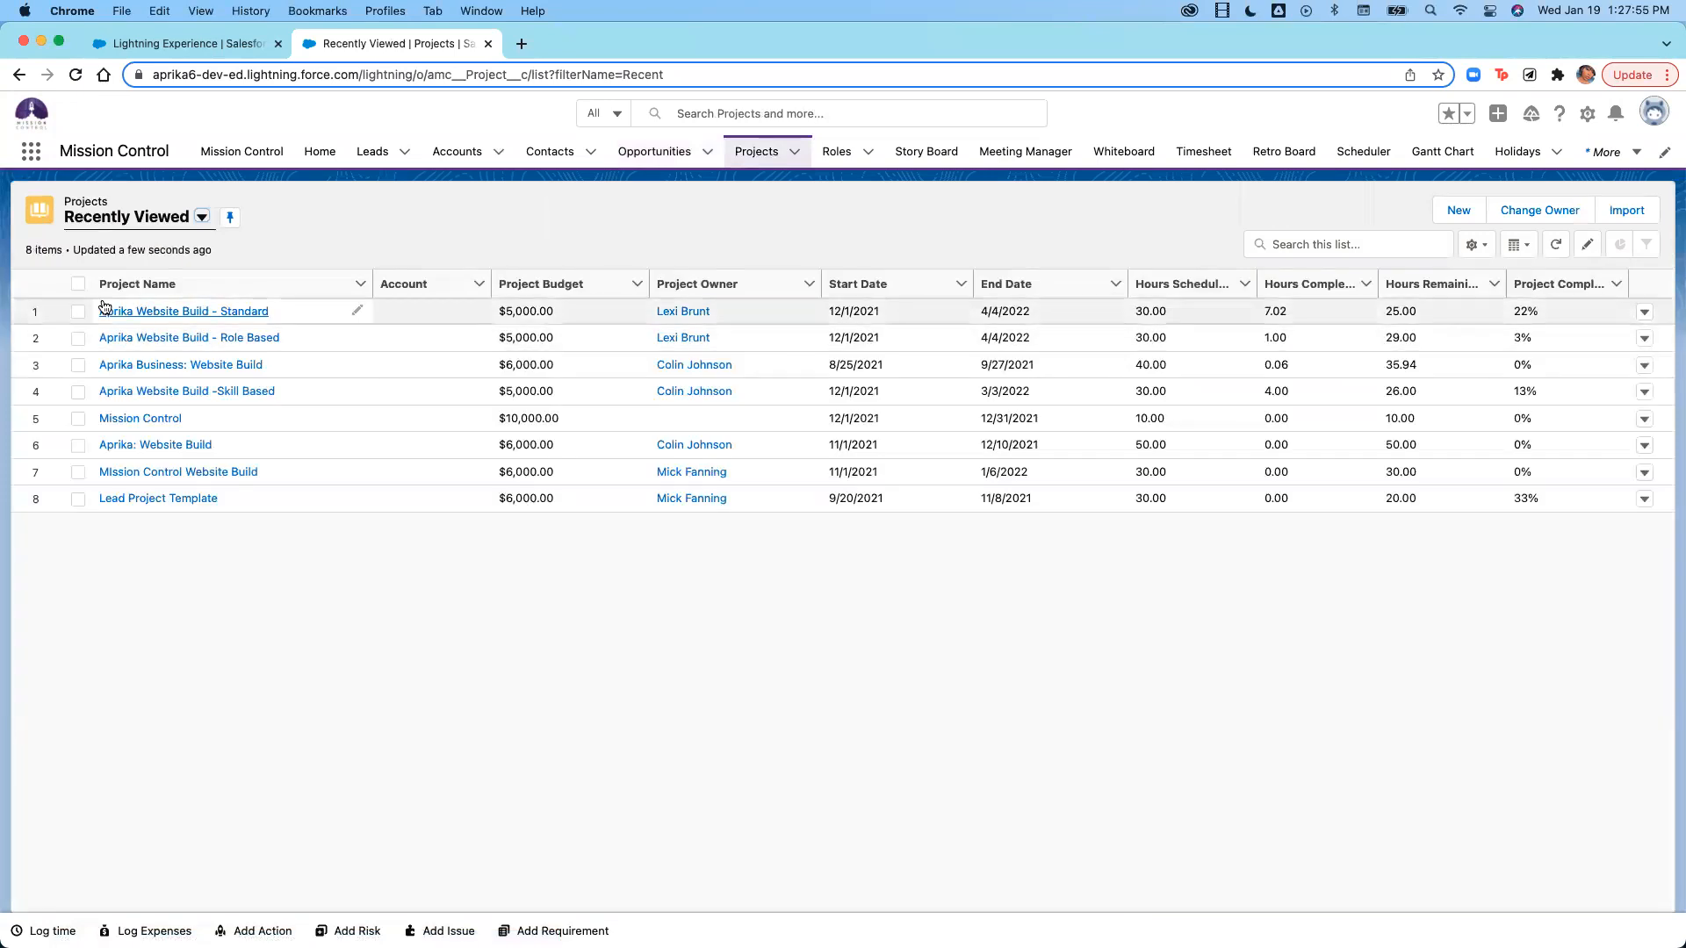
{"action": "left_click", "coordinate": [123, 309]}
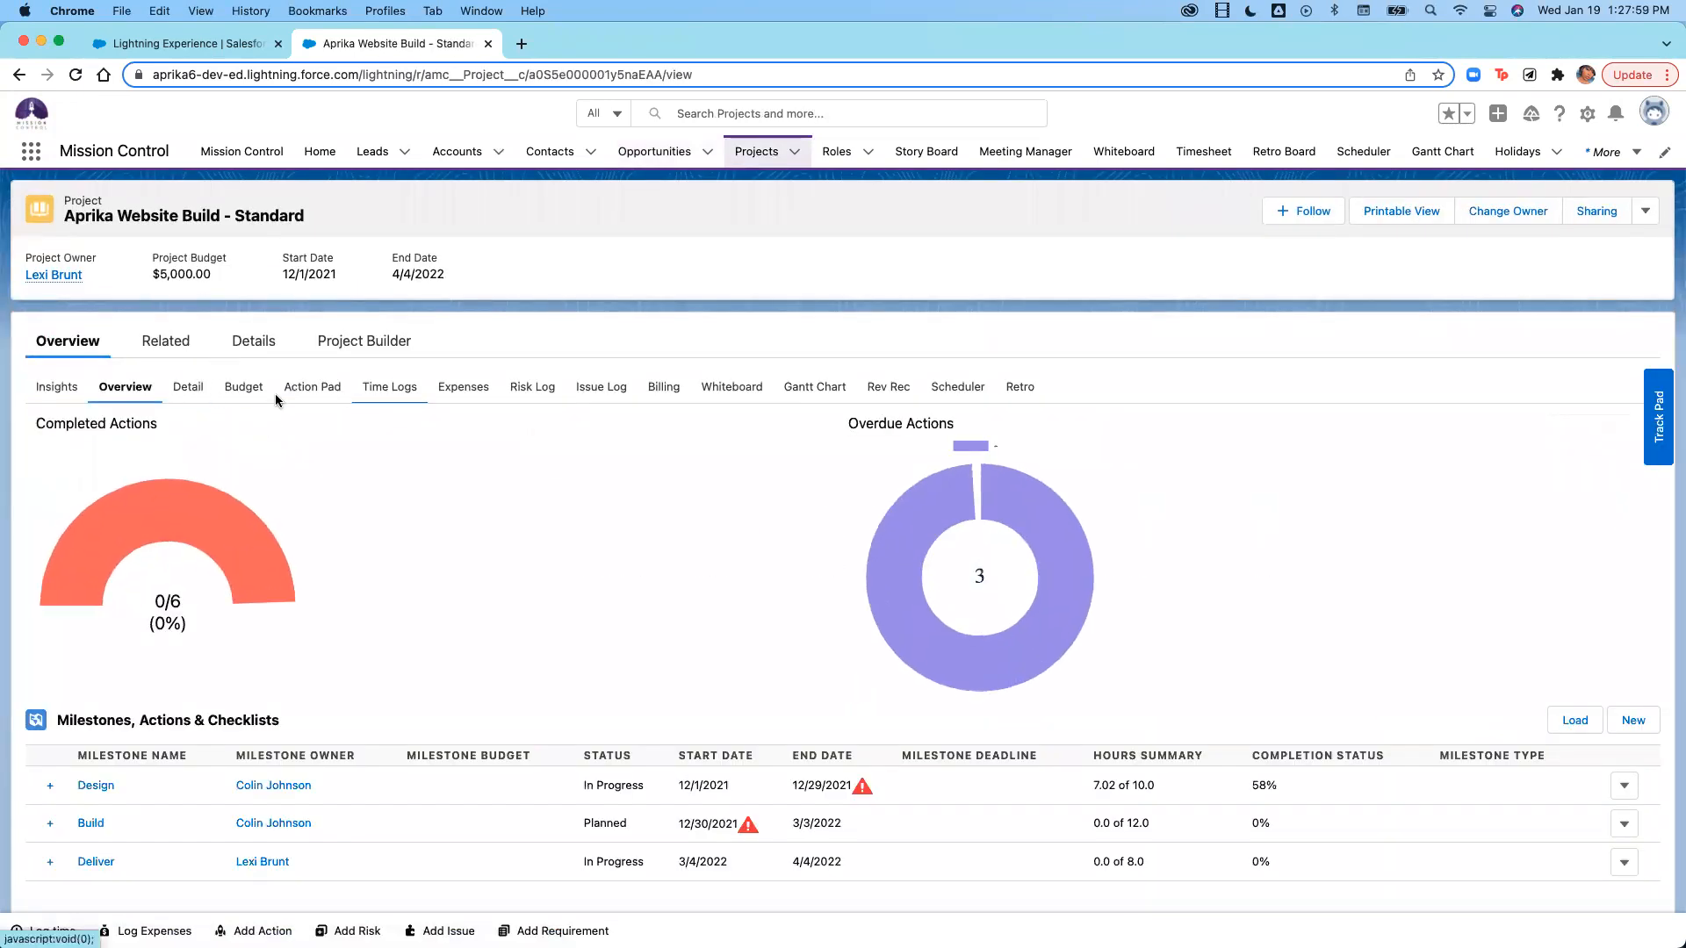
{"action": "left_click", "coordinate": [725, 392]}
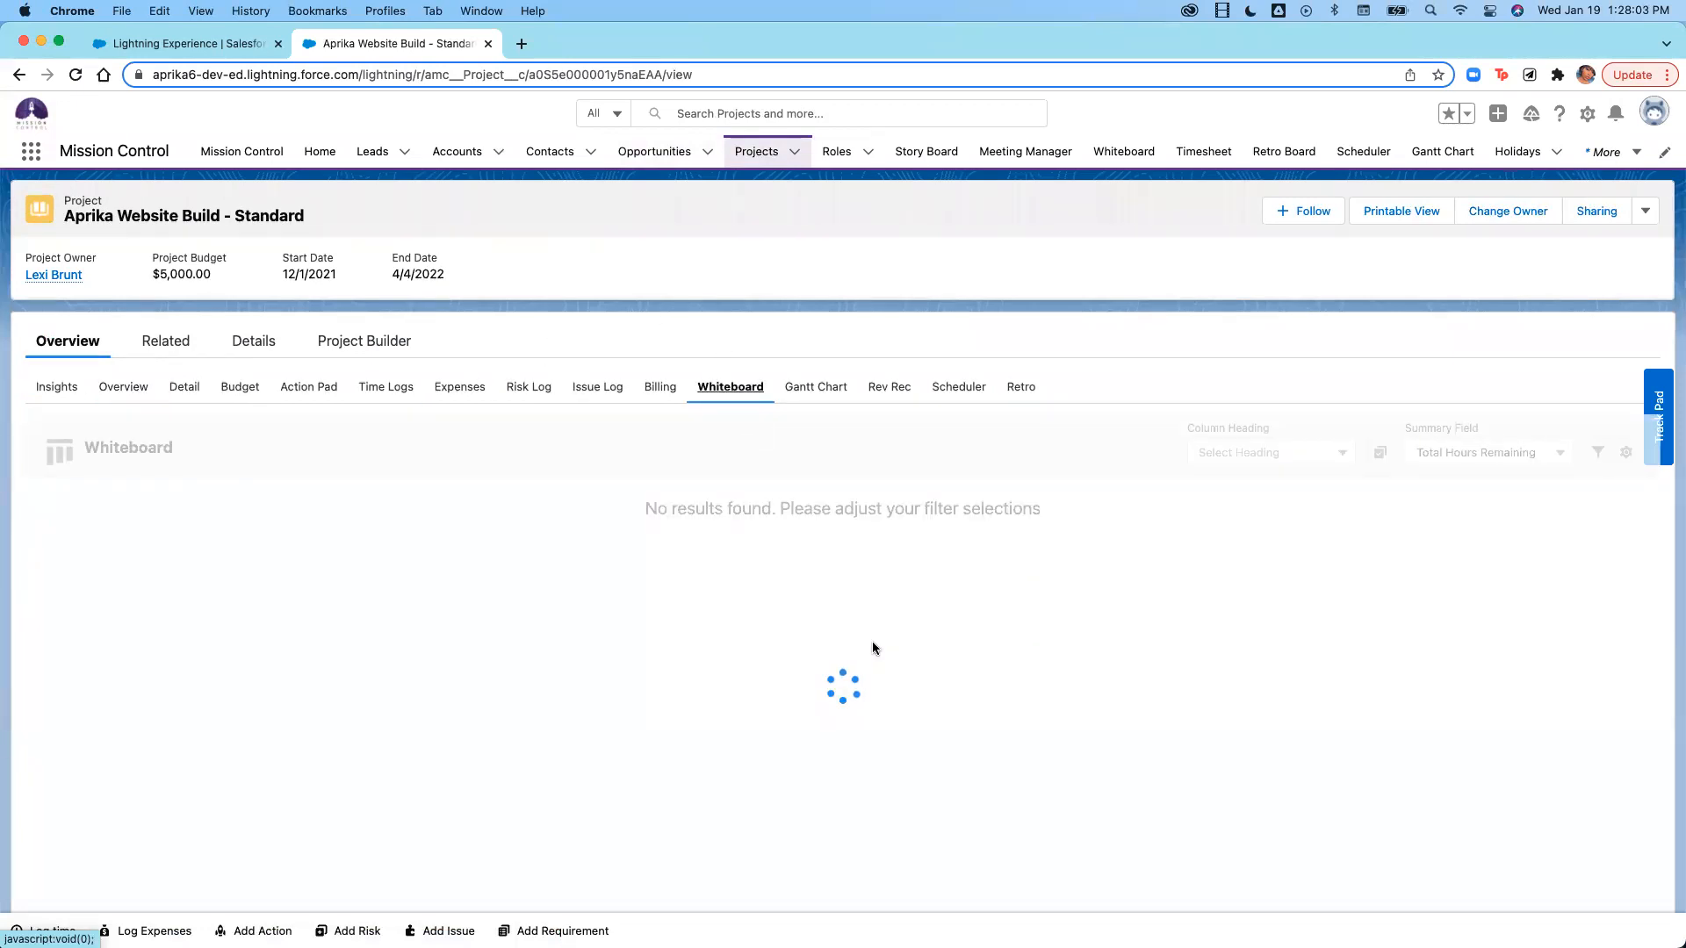
{"action": "scroll", "coordinate": [872, 648], "scroll_direction": "down", "scroll_amount": 2}
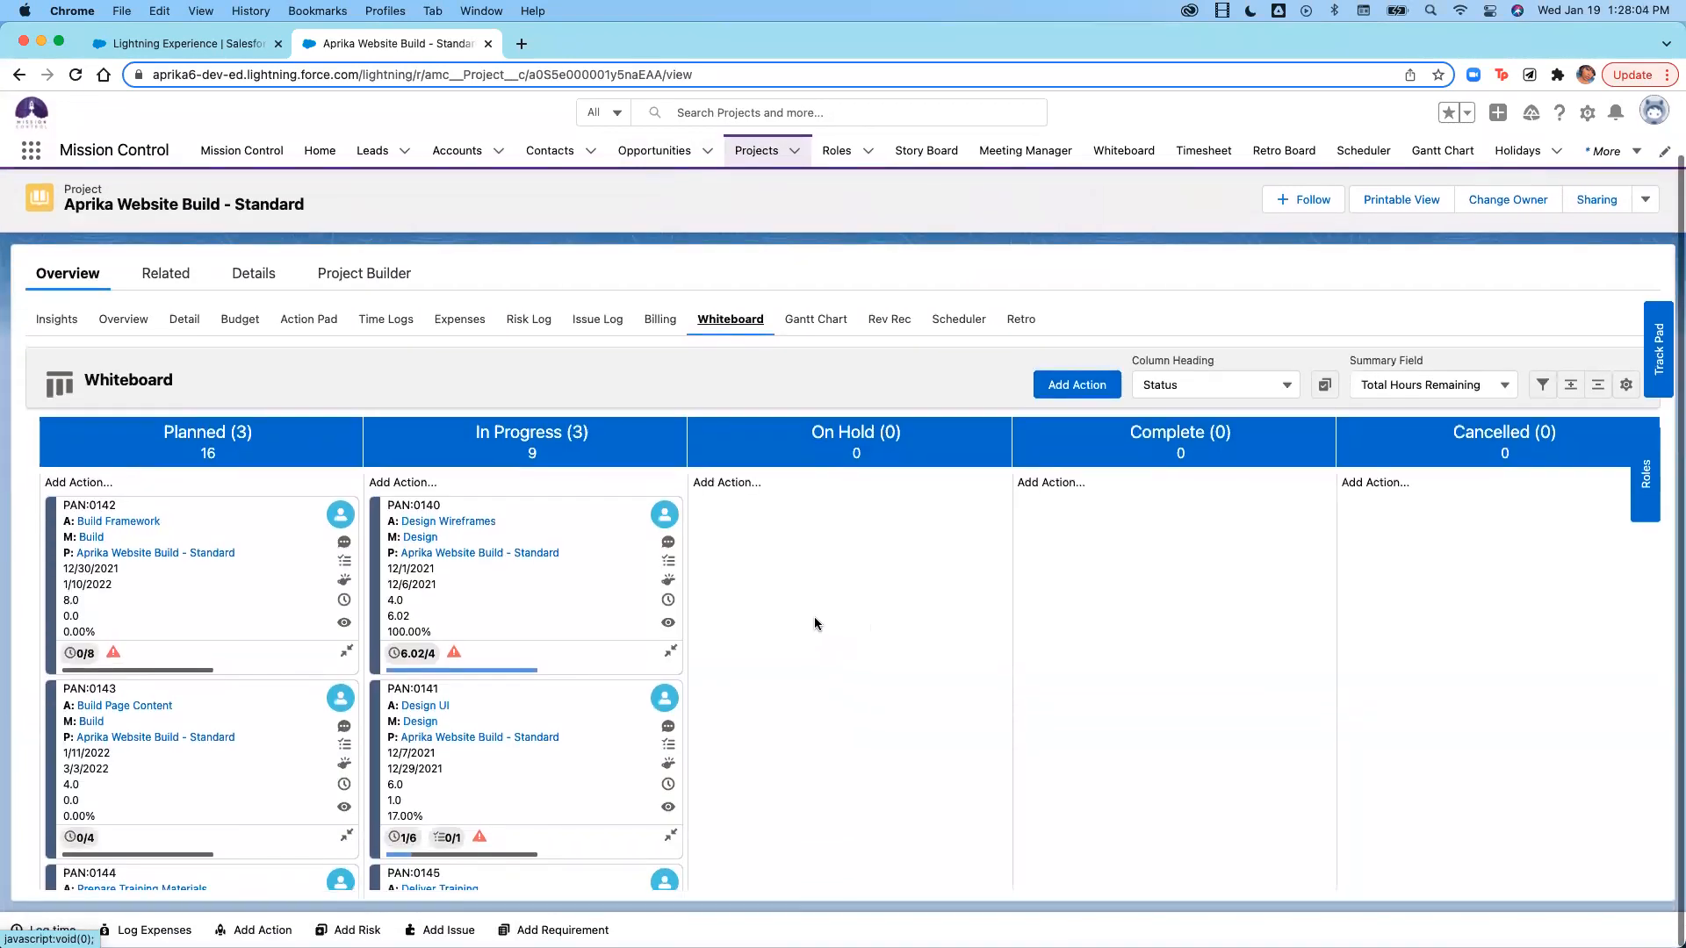
View the Log Time form from the Design Wireframes card twice, closing it each time without logging.
{"action": "left_click", "coordinate": [667, 604]}
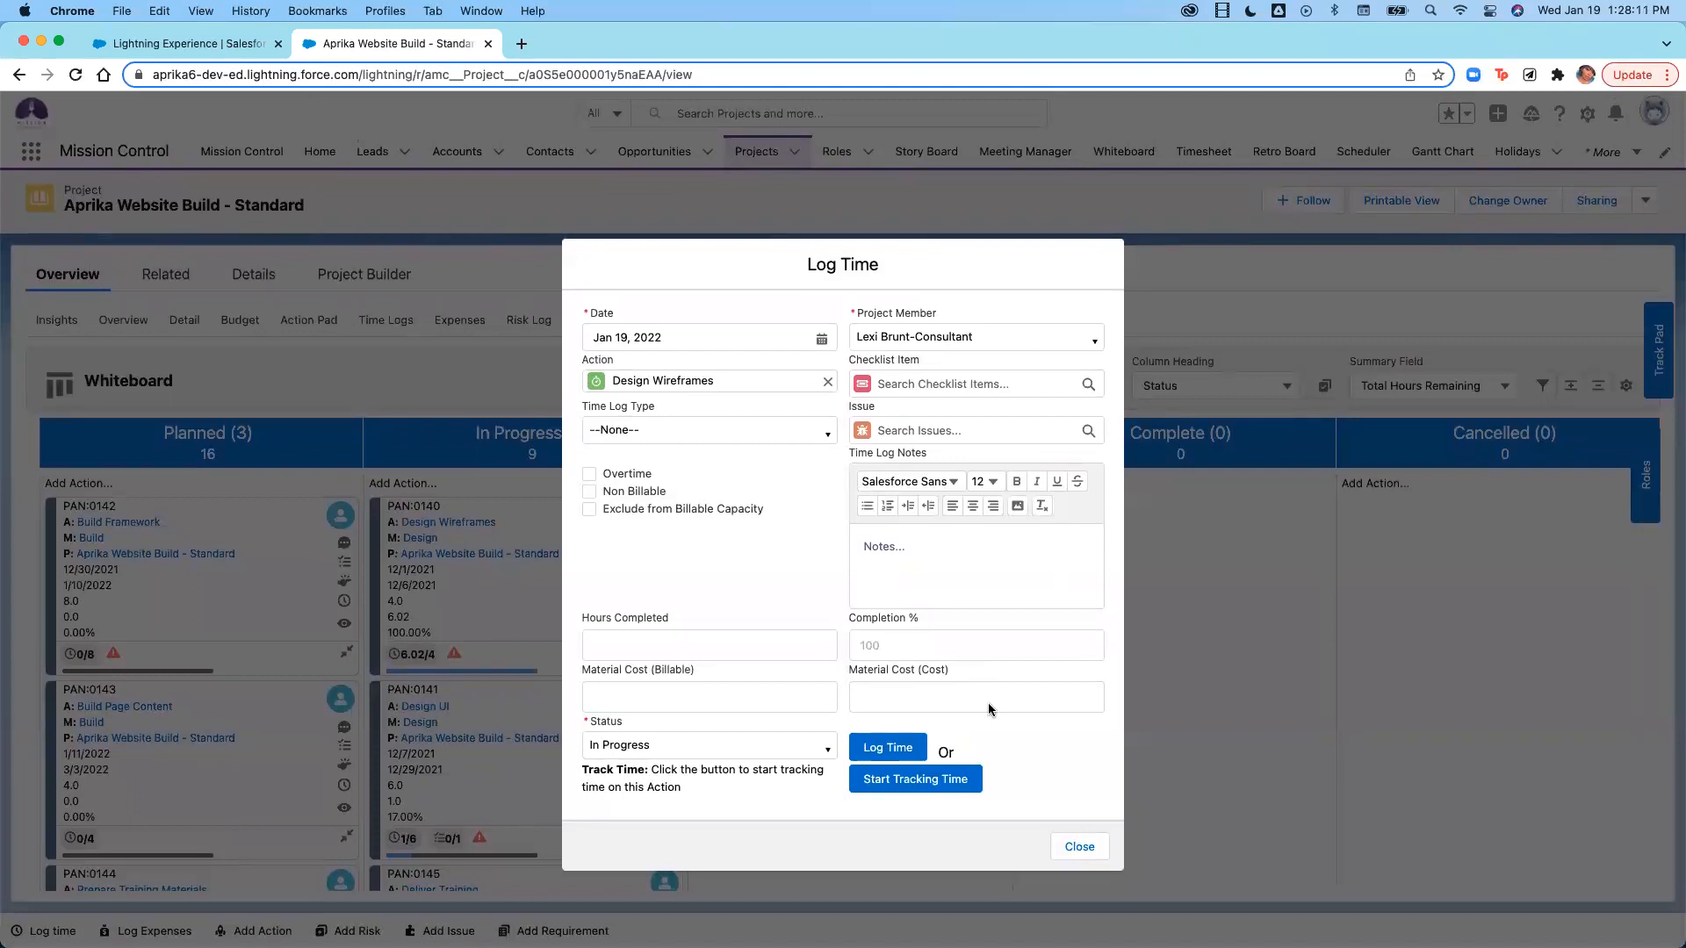
{"action": "left_click", "coordinate": [1088, 856]}
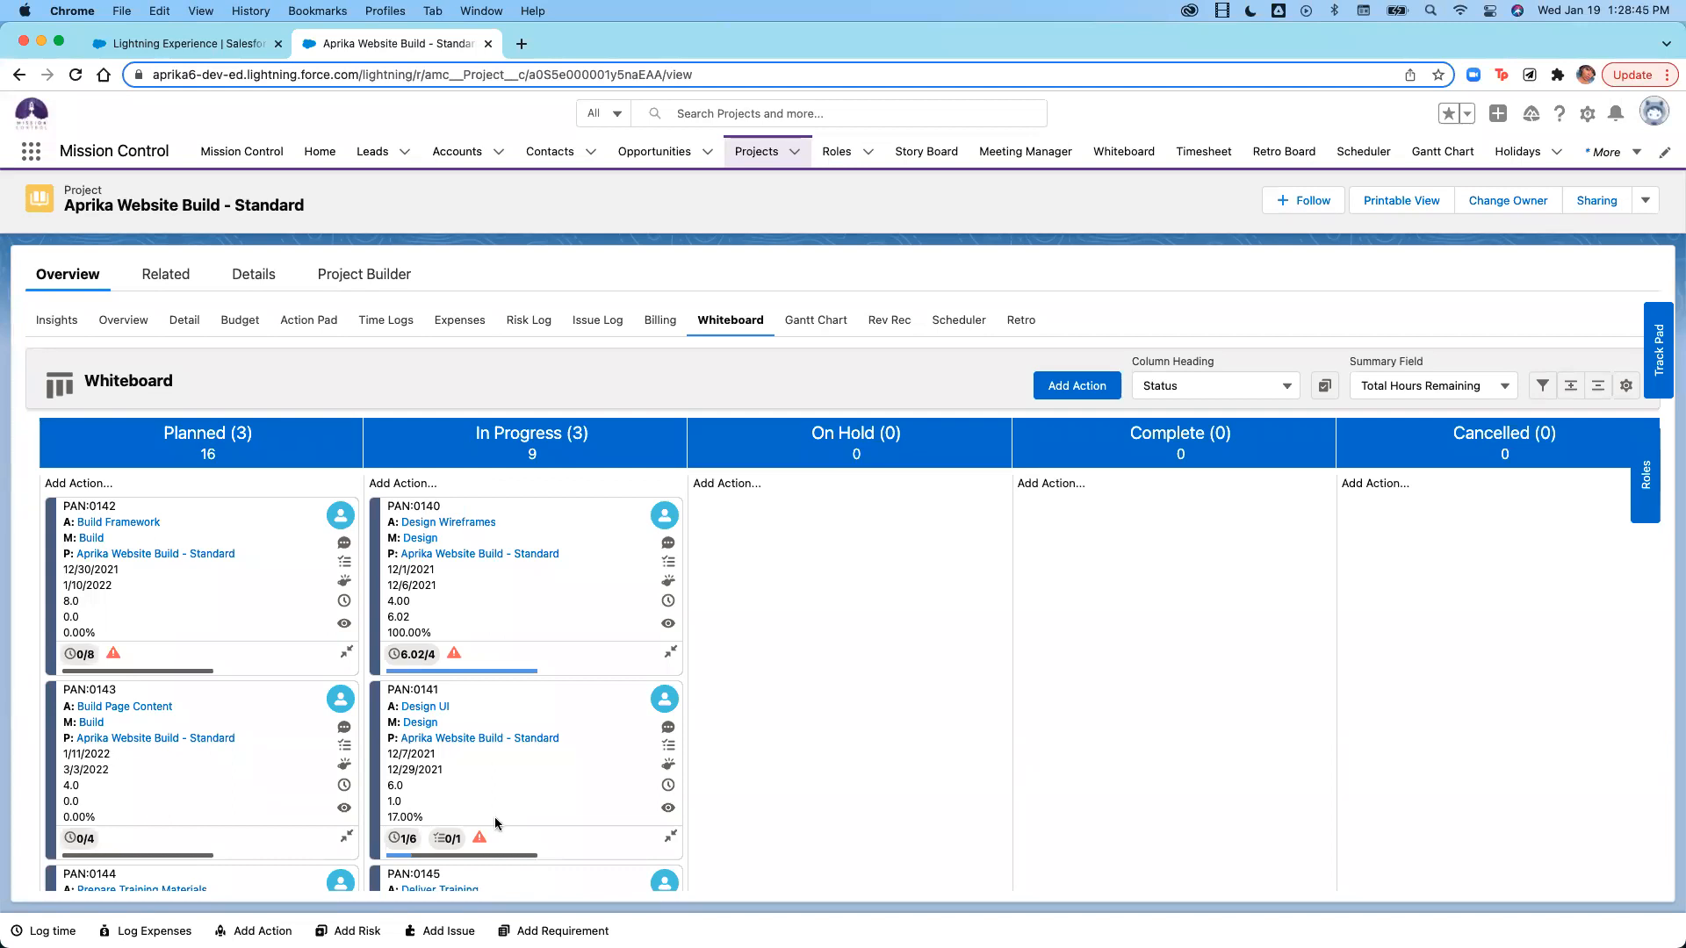
{"action": "left_click", "coordinate": [668, 601]}
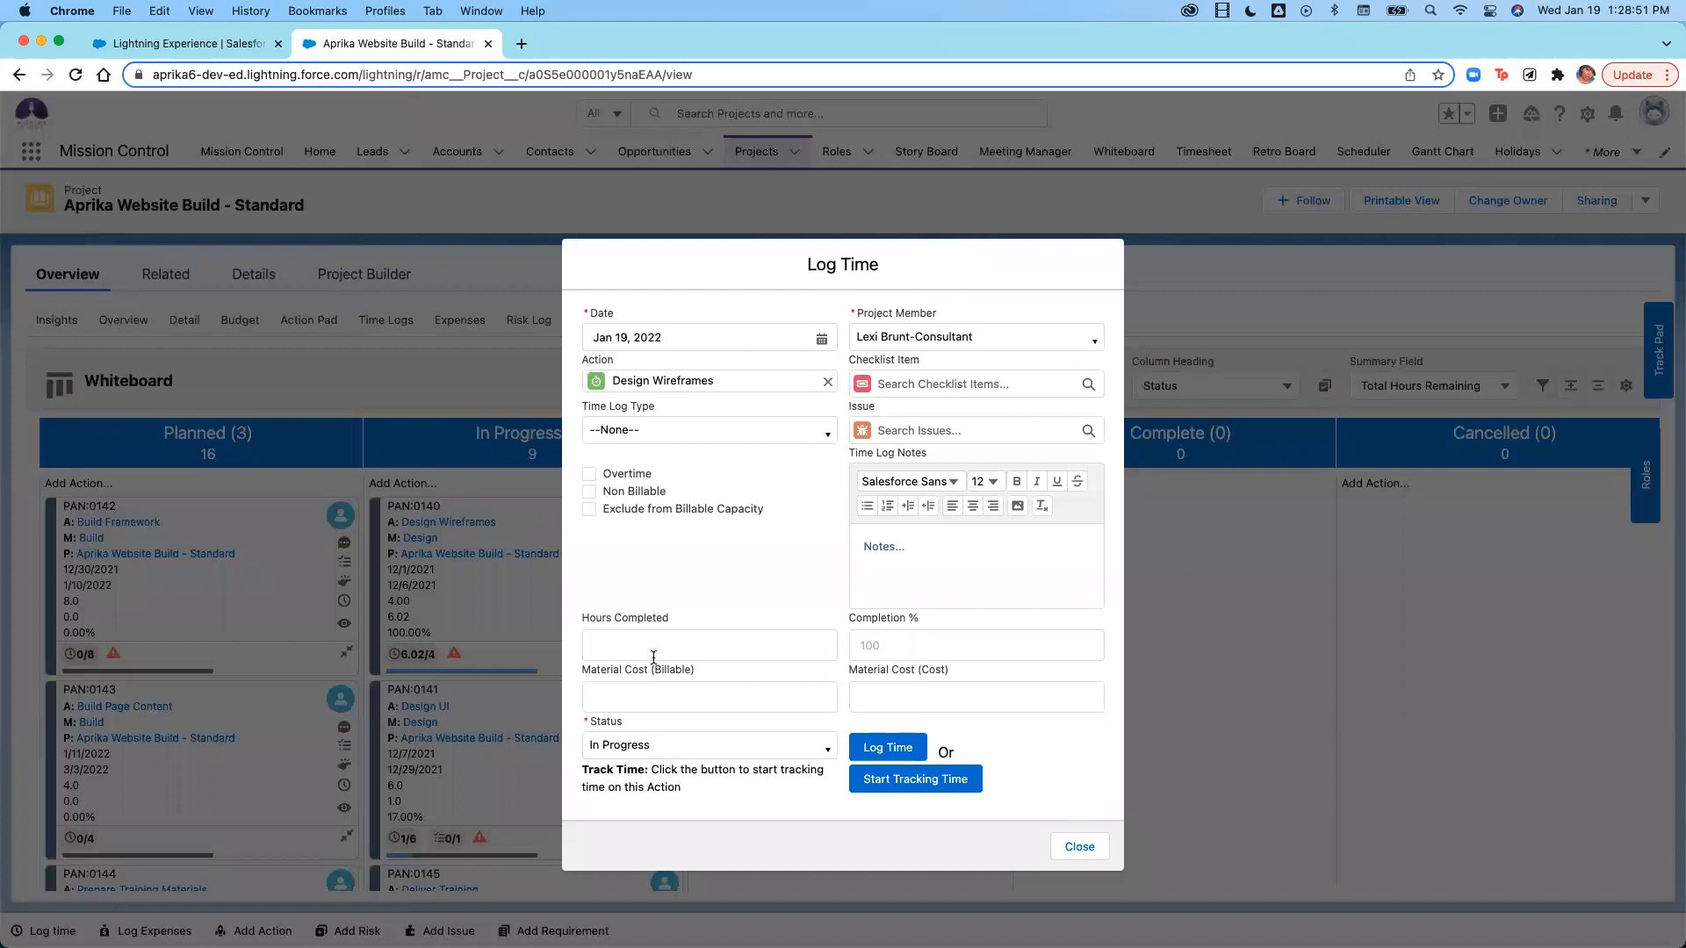
{"action": "left_click", "coordinate": [1086, 848]}
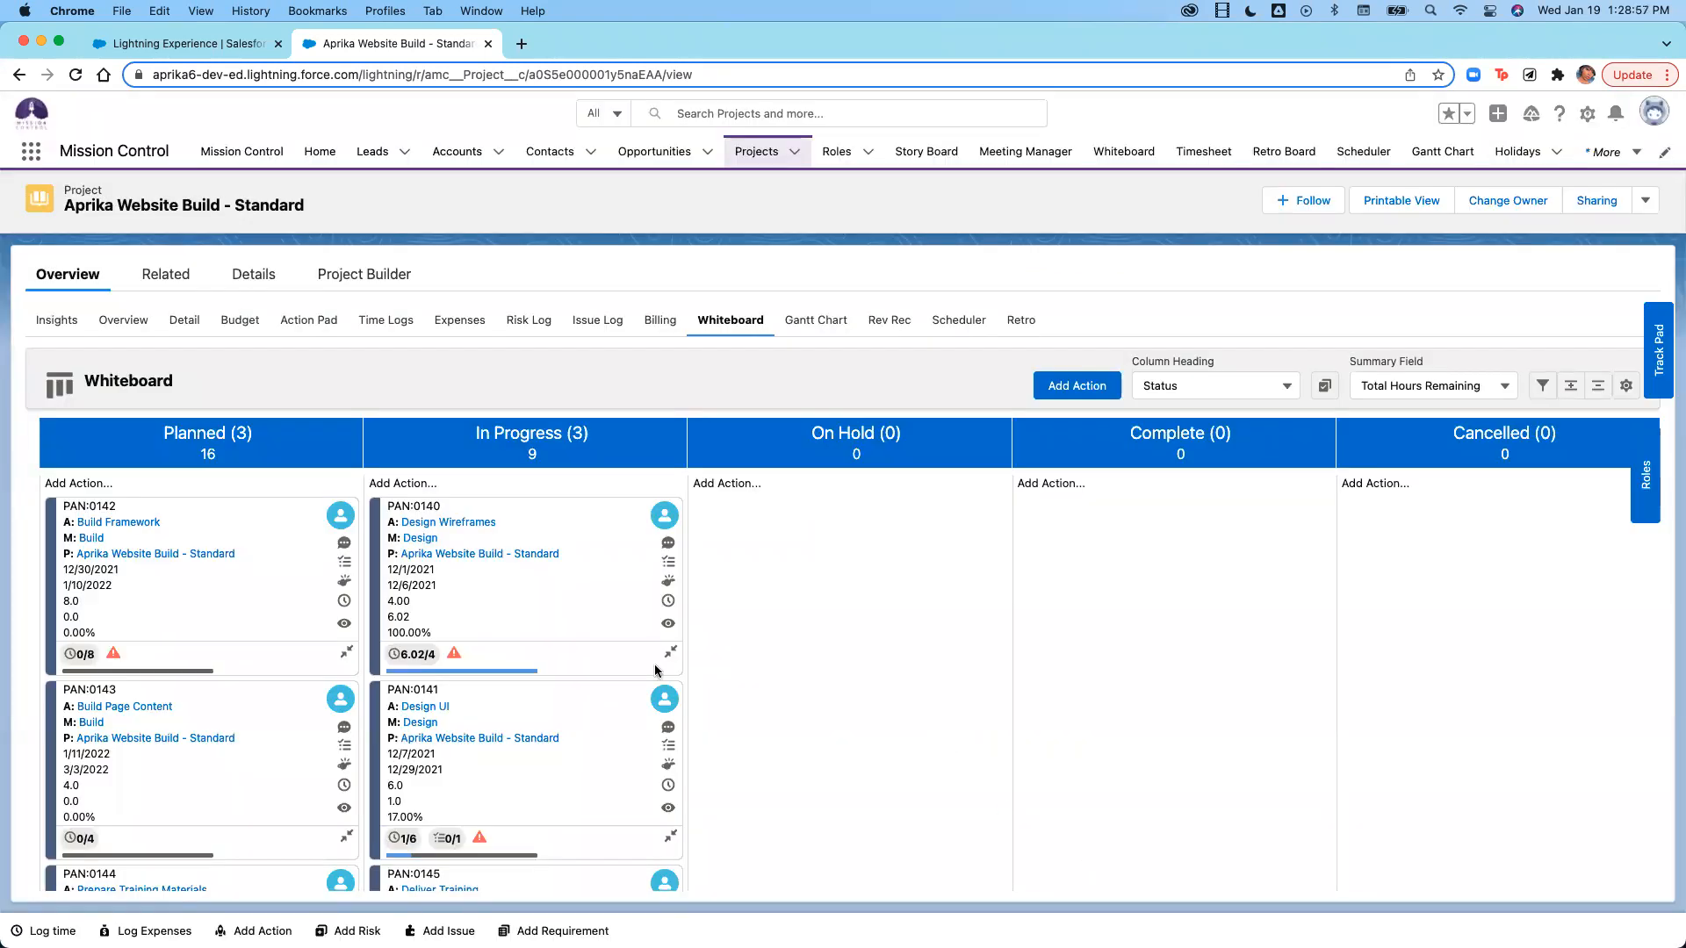
Open the Opportunities list in a separate browser tab, keeping the Aprika Website Build - Standard project open.
{"action": "left_click", "coordinate": [202, 47]}
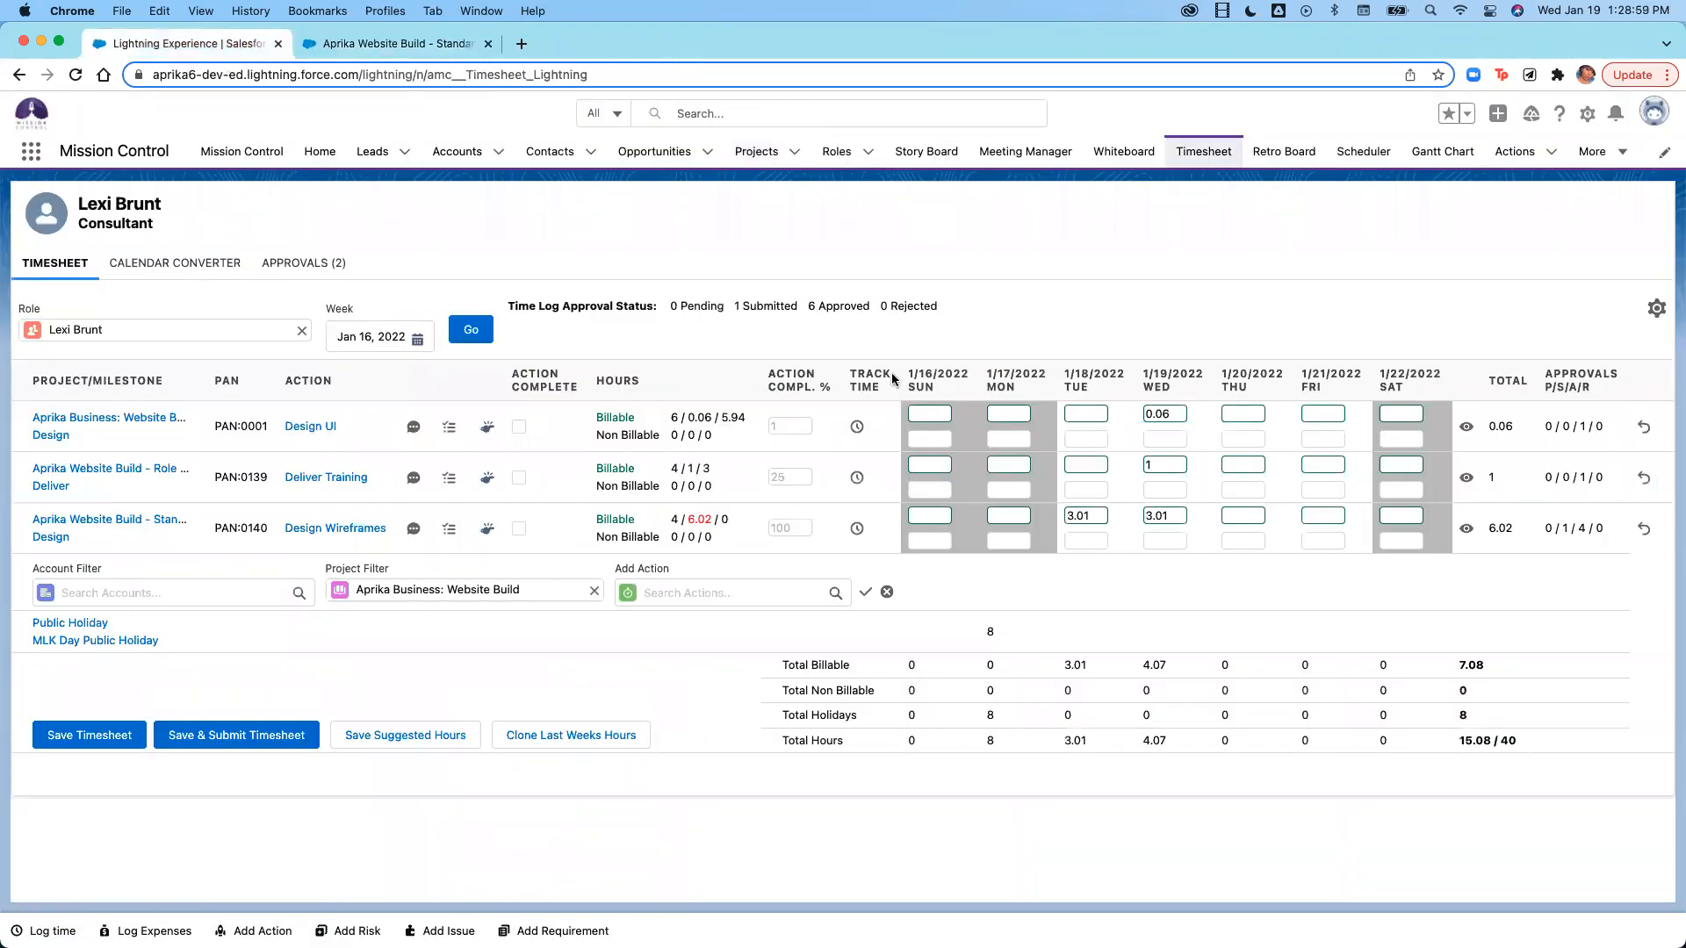
{"action": "left_click", "coordinate": [413, 49]}
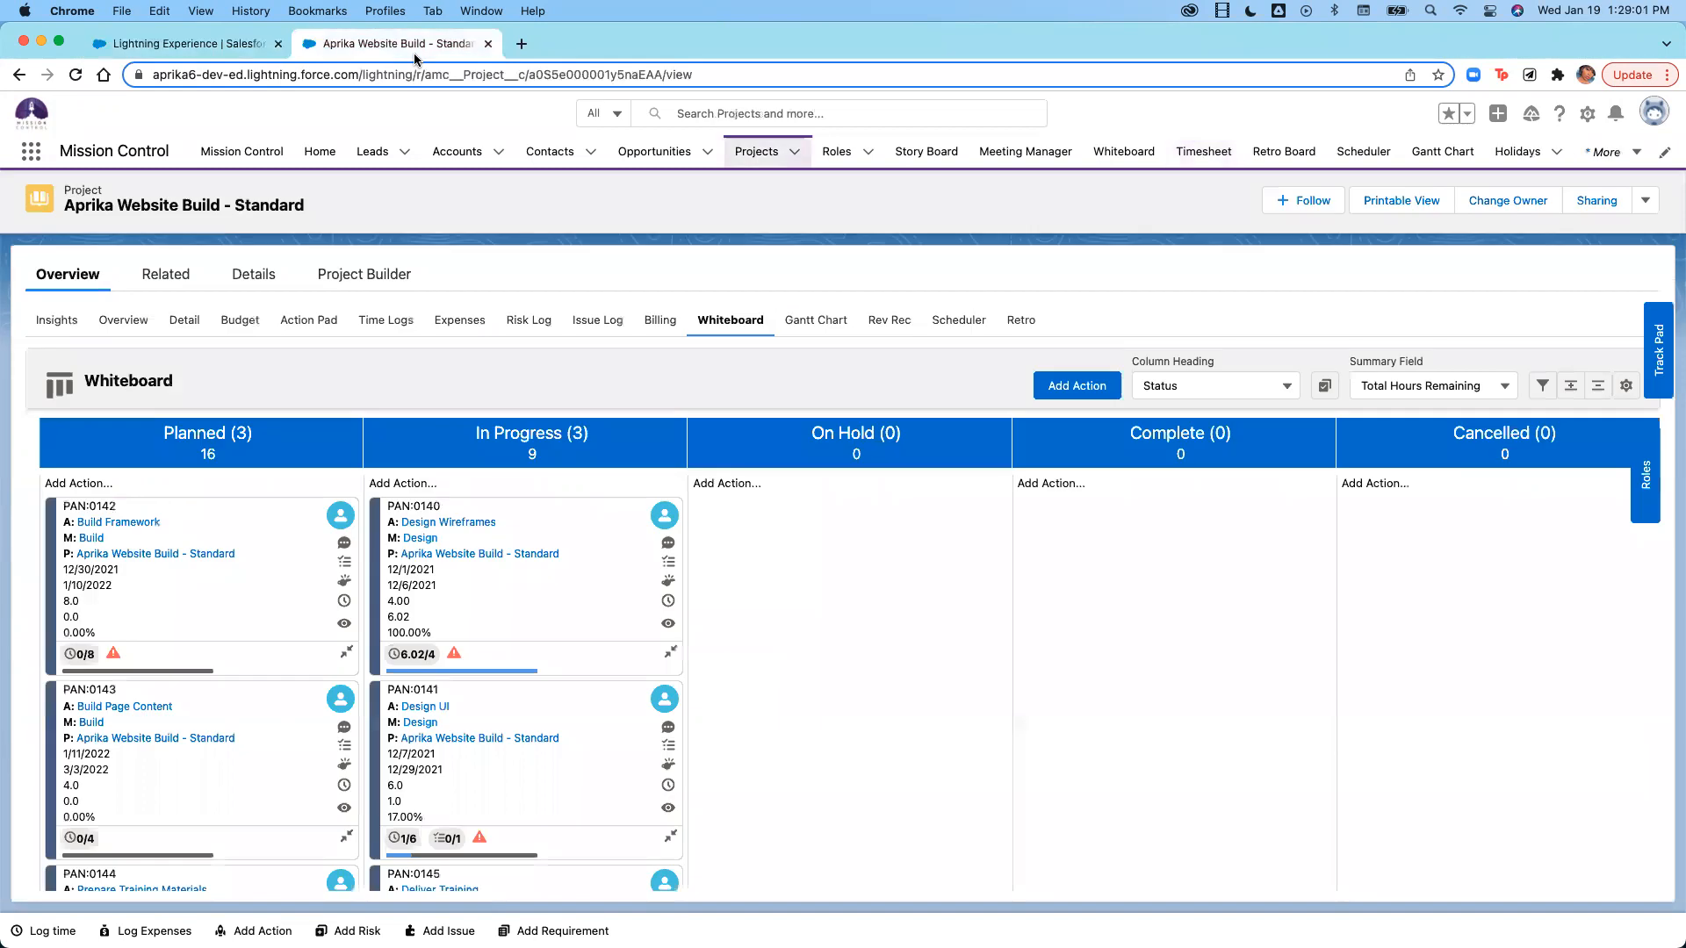
{"action": "right_click", "coordinate": [414, 58]}
{"action": "left_click", "coordinate": [664, 211]}
{"action": "right_click", "coordinate": [661, 153]}
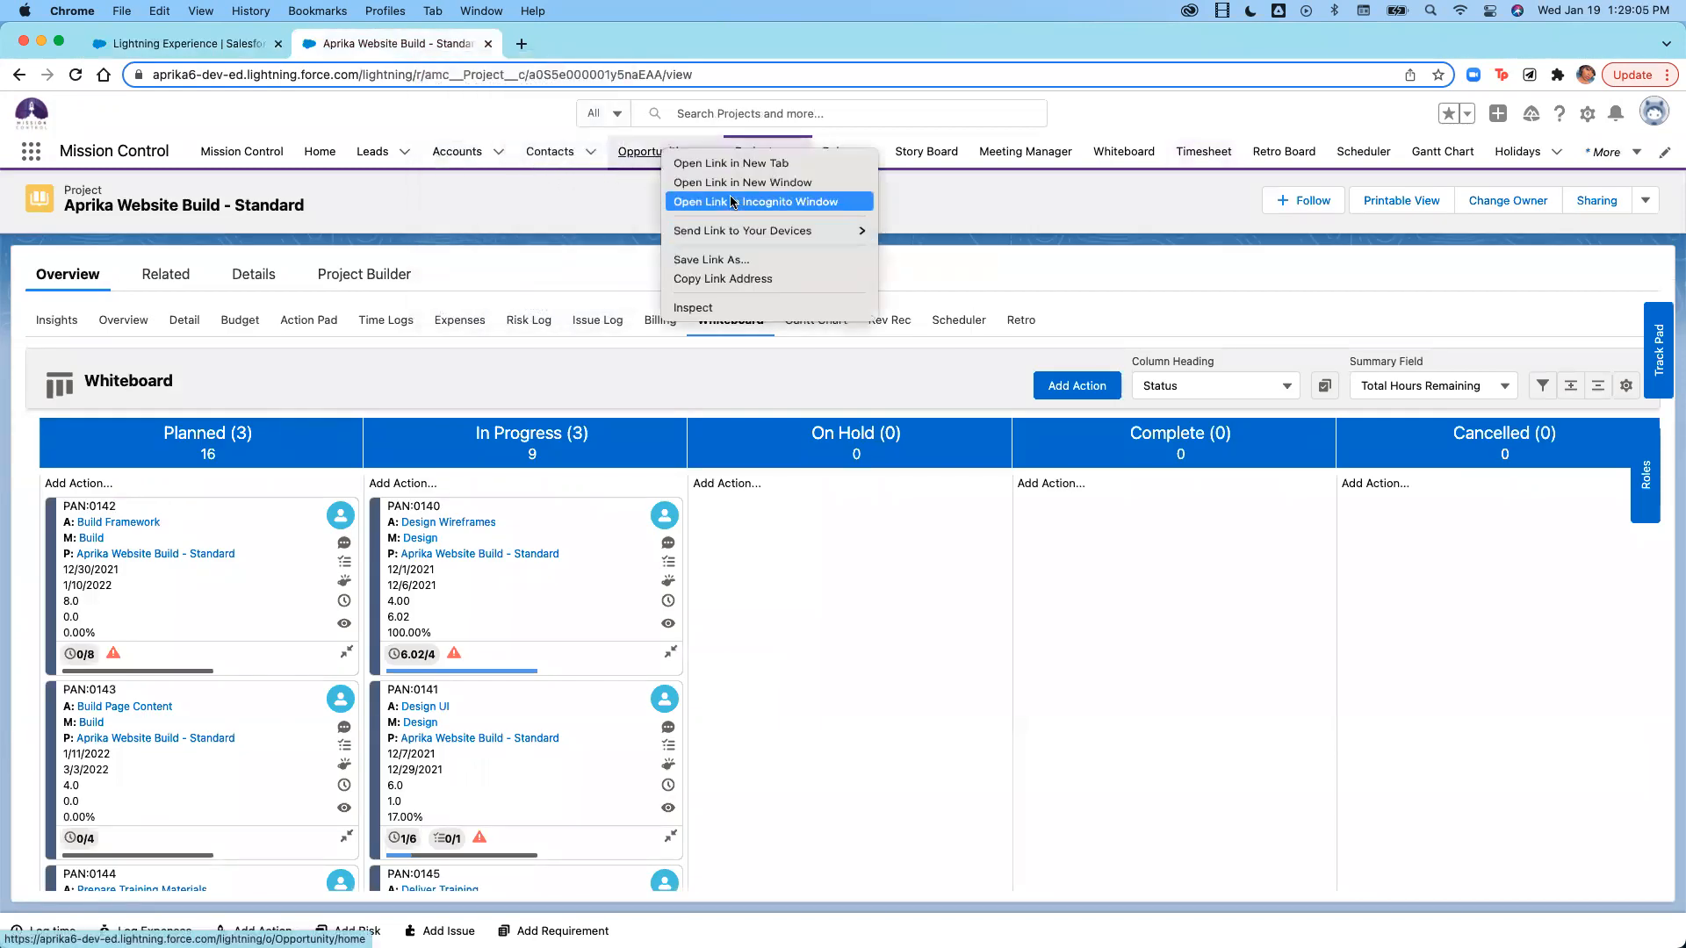
{"action": "left_click", "coordinate": [742, 164]}
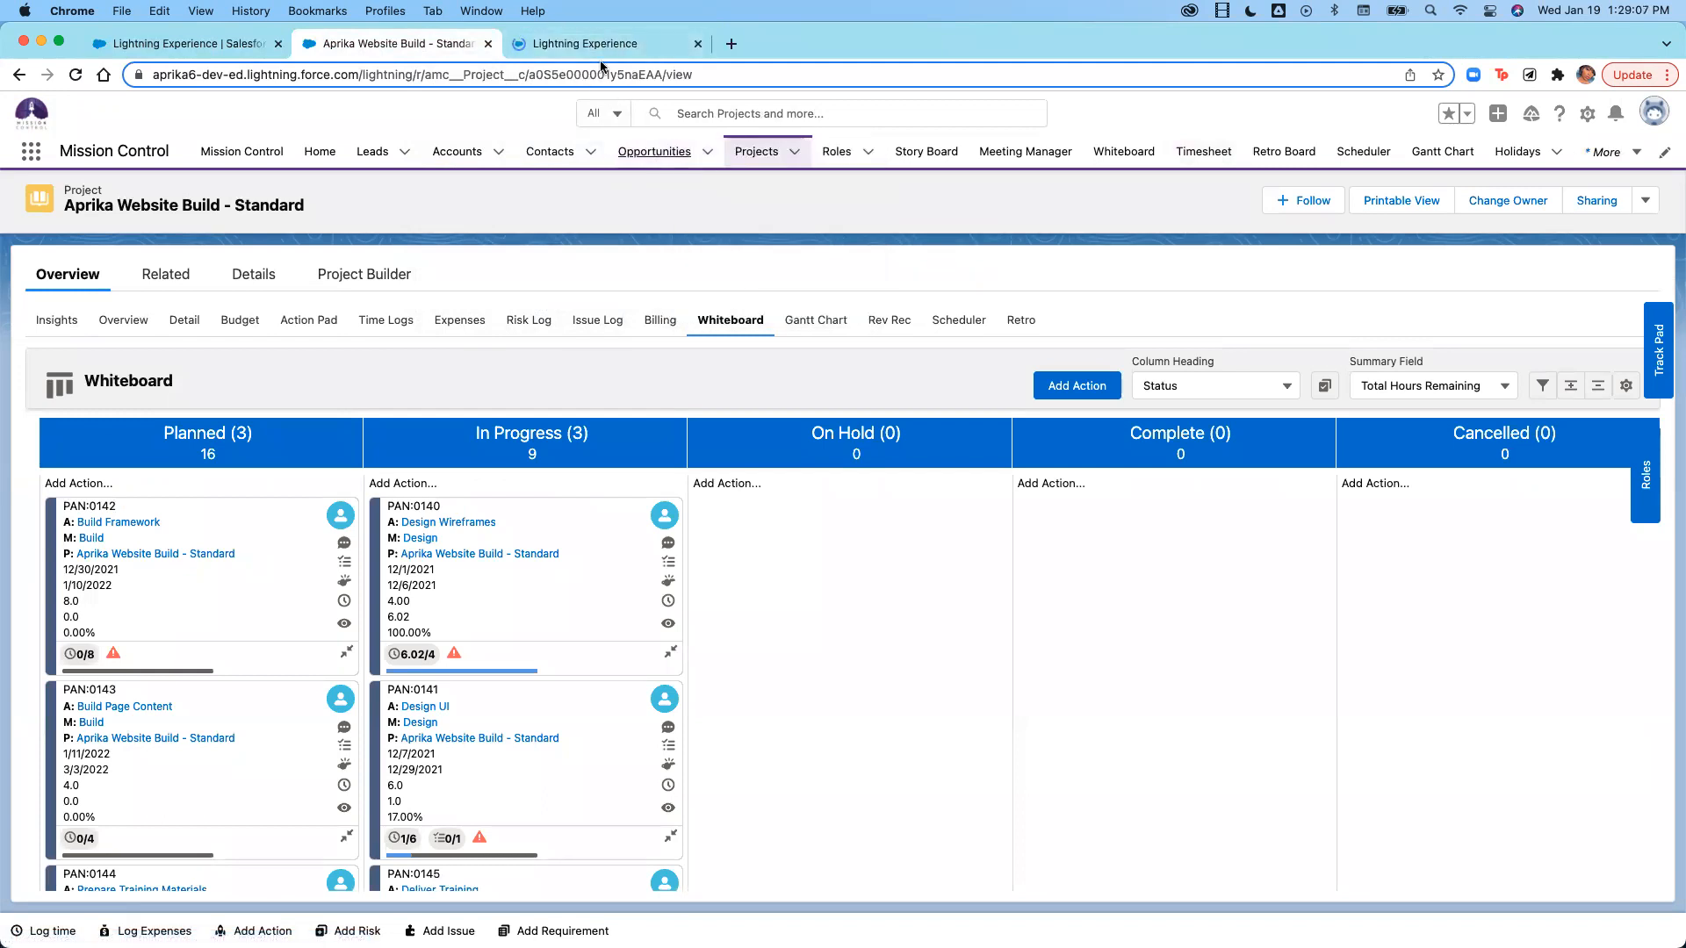
{"action": "key", "text": "ctrl+Tab"}
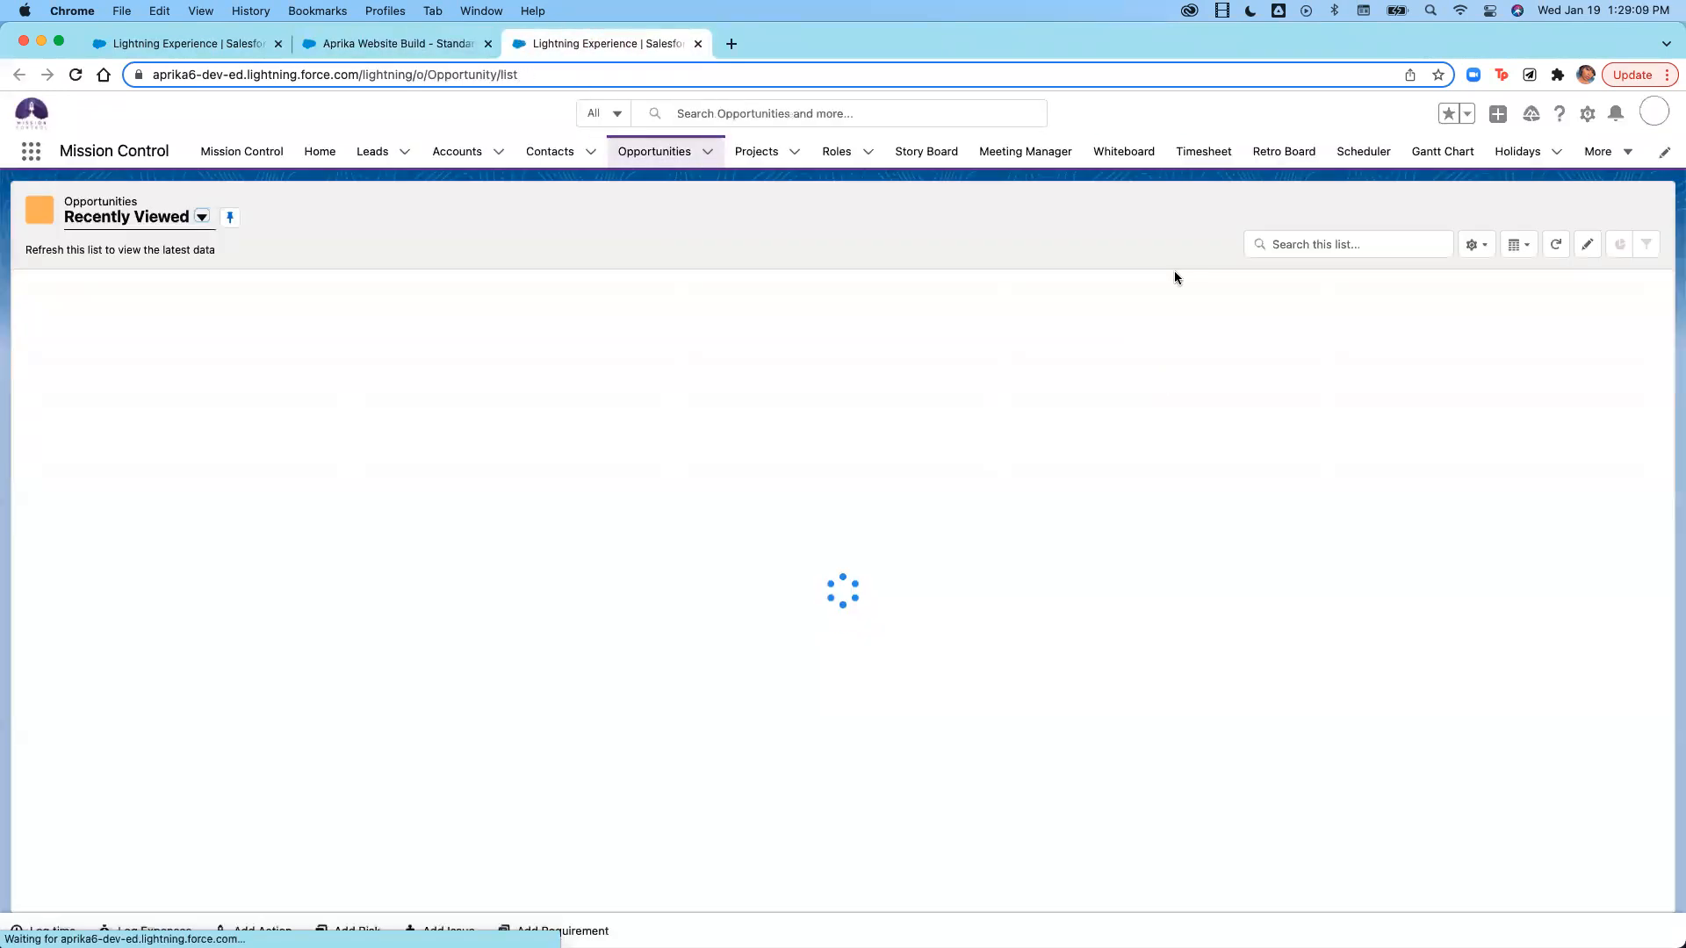
Open the Aprika: Website Development opportunity and view its full Log Time form down to the status field.
{"action": "left_click", "coordinate": [201, 315]}
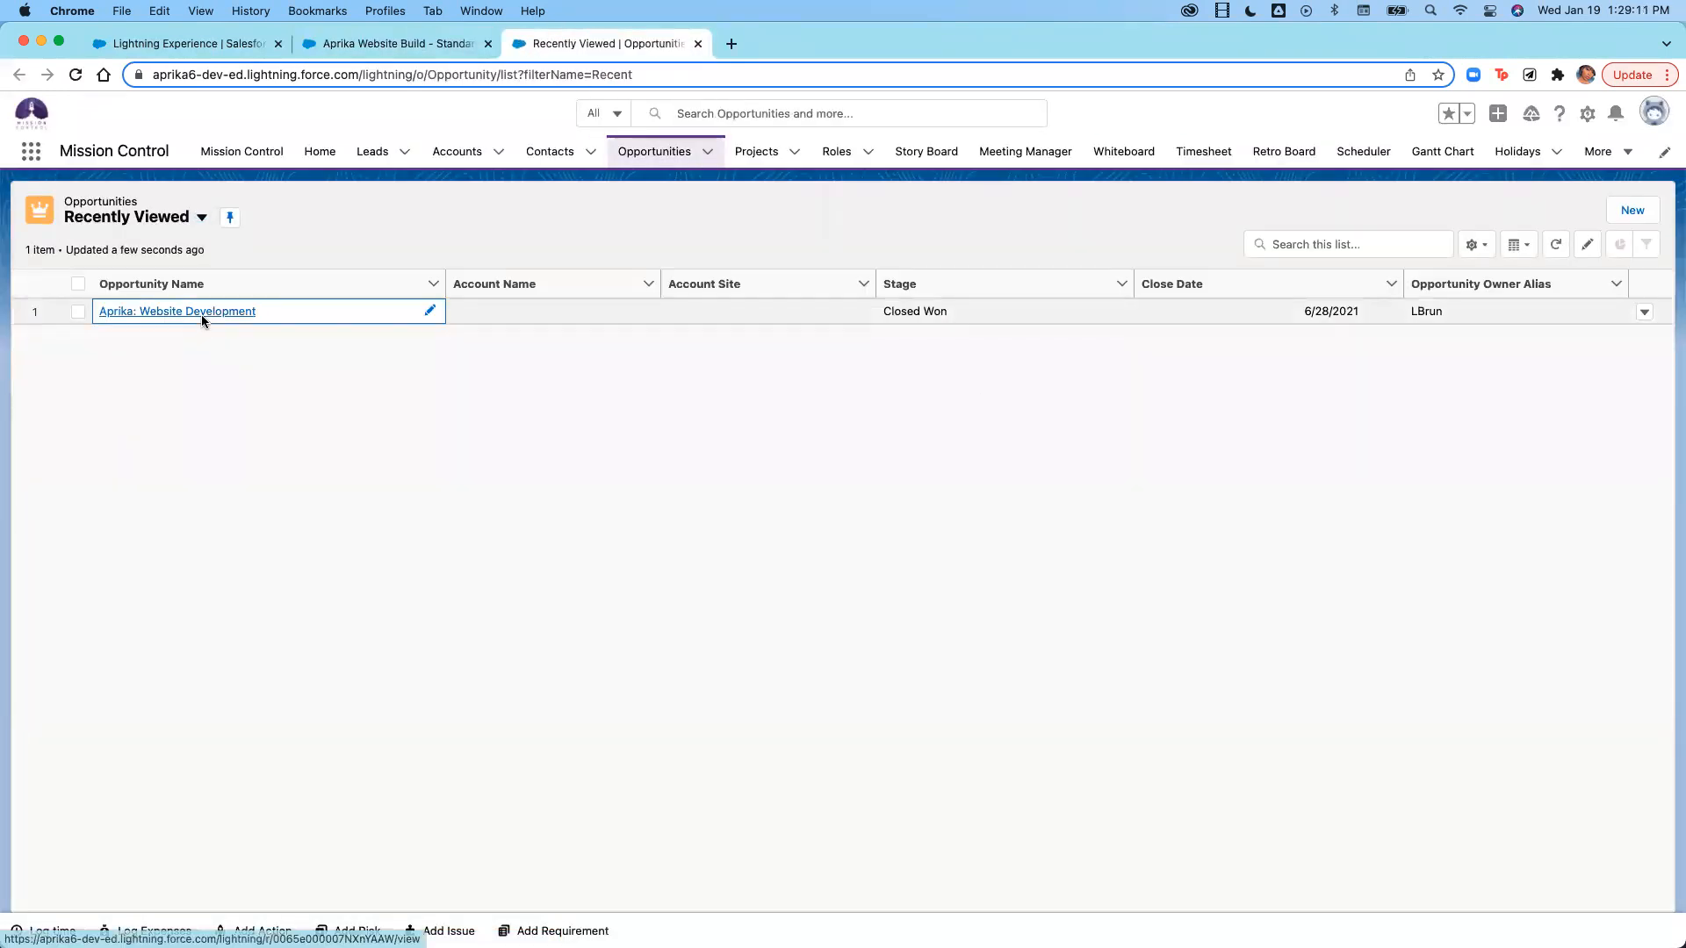
{"action": "left_click", "coordinate": [1283, 406]}
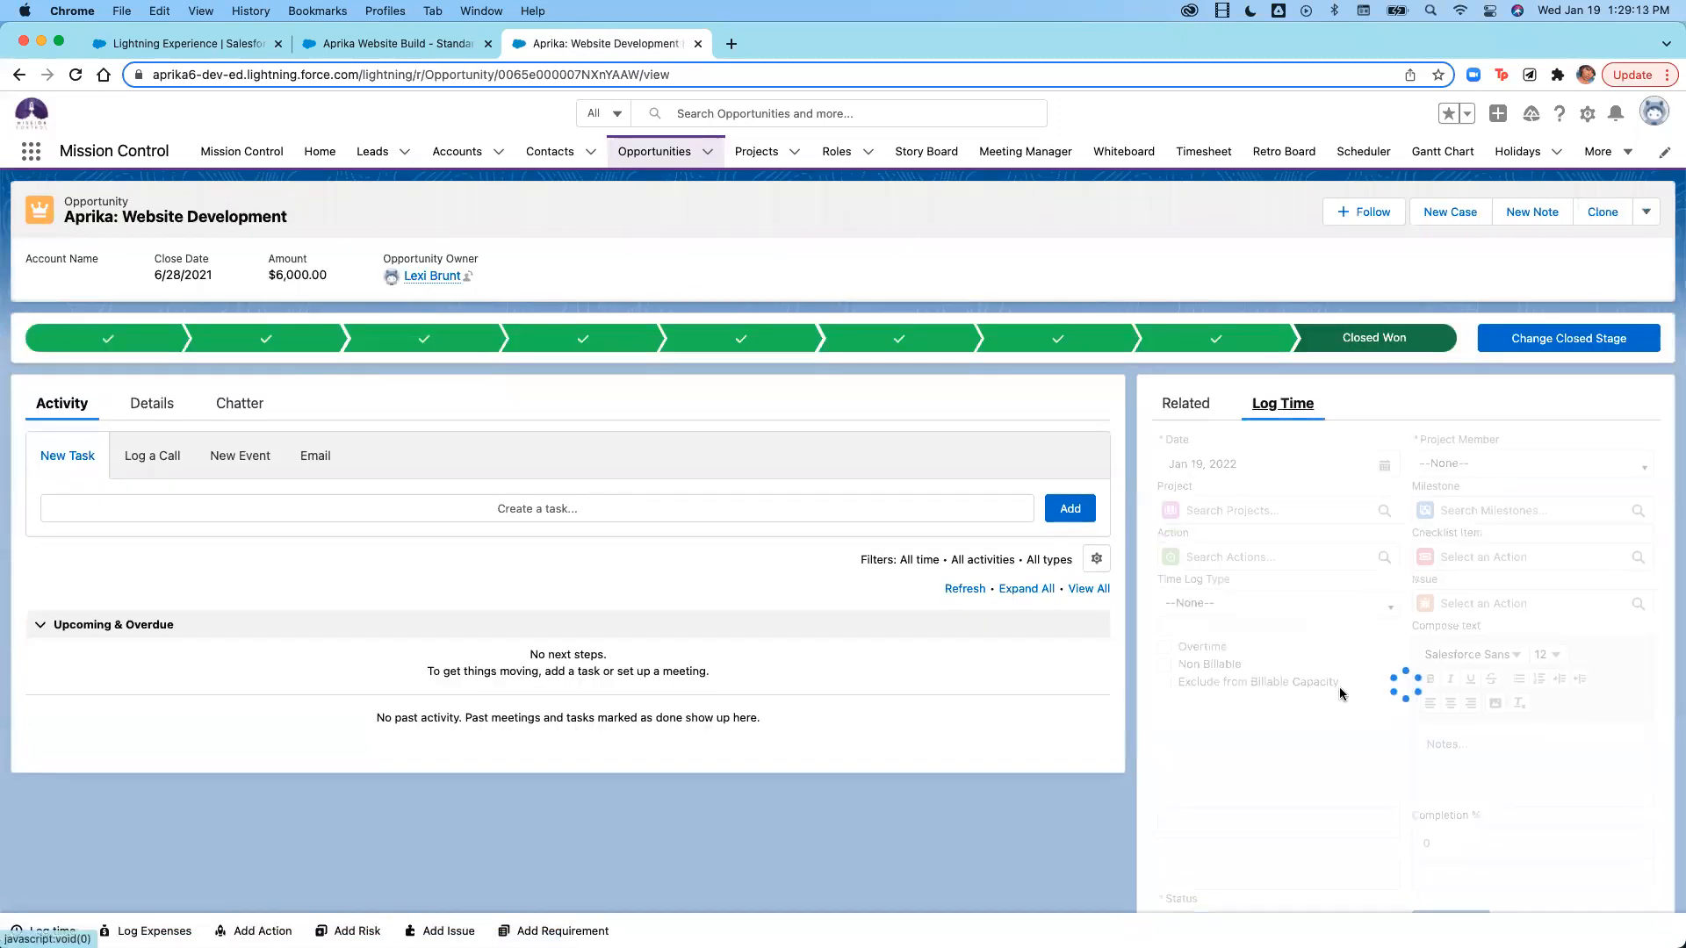
{"action": "scroll", "coordinate": [1283, 617], "scroll_direction": "down", "scroll_amount": 1}
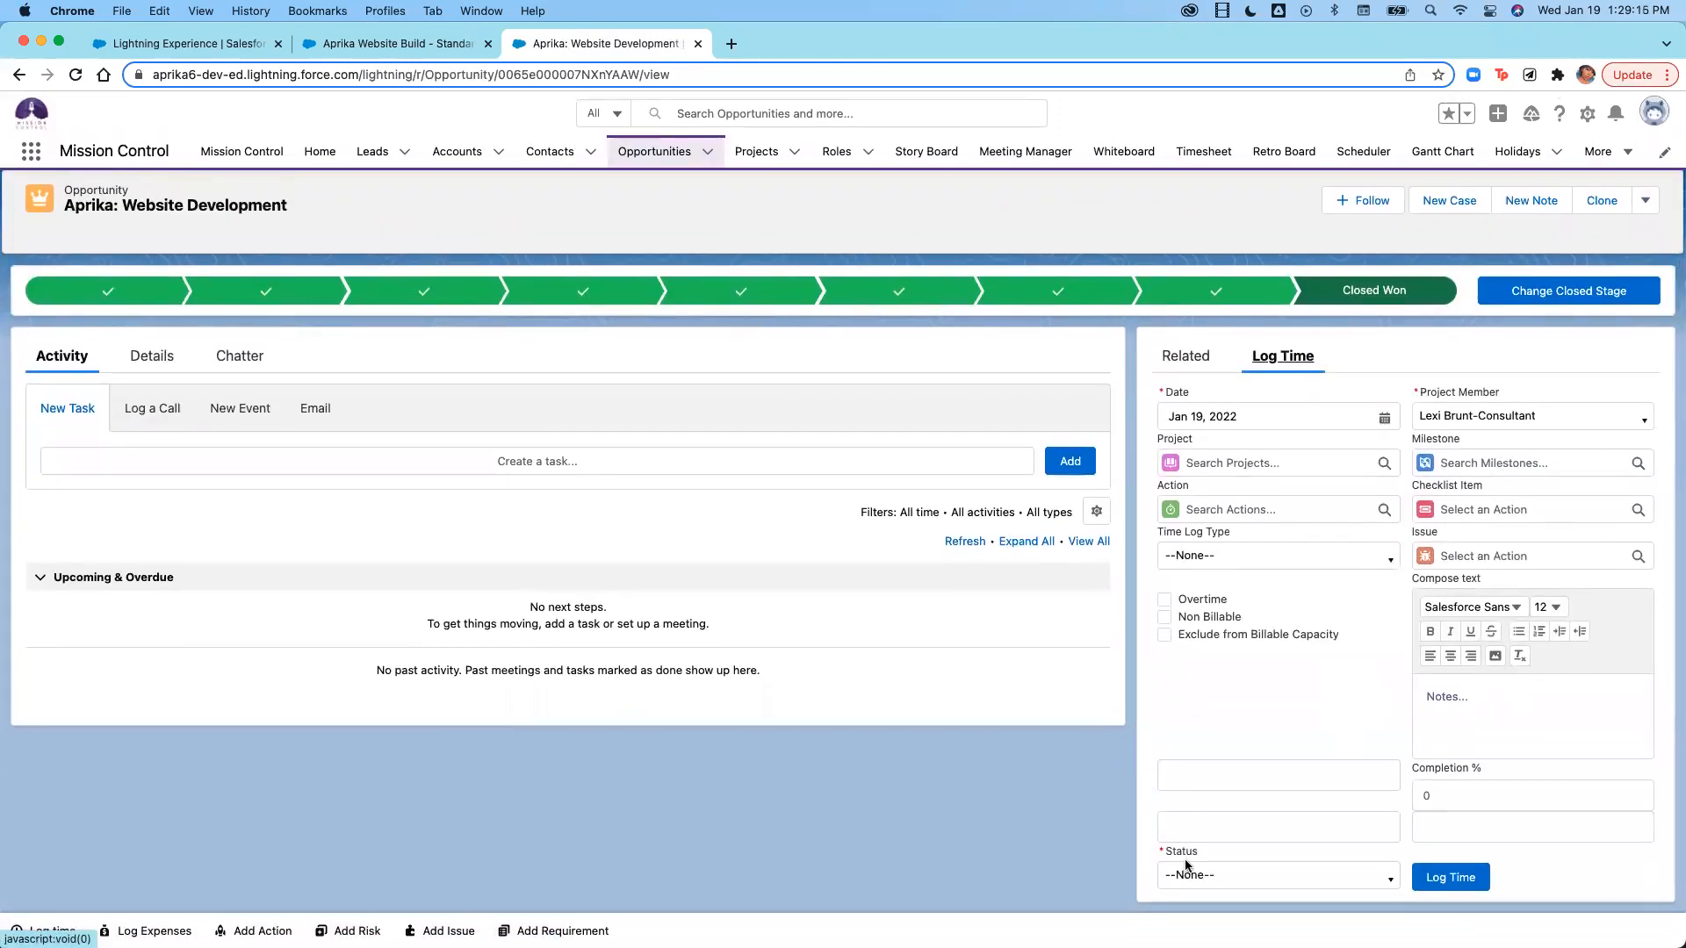
View the global Log time form over the opportunity, comparing its fields with the embedded Log Time form.
{"action": "left_click", "coordinate": [46, 931]}
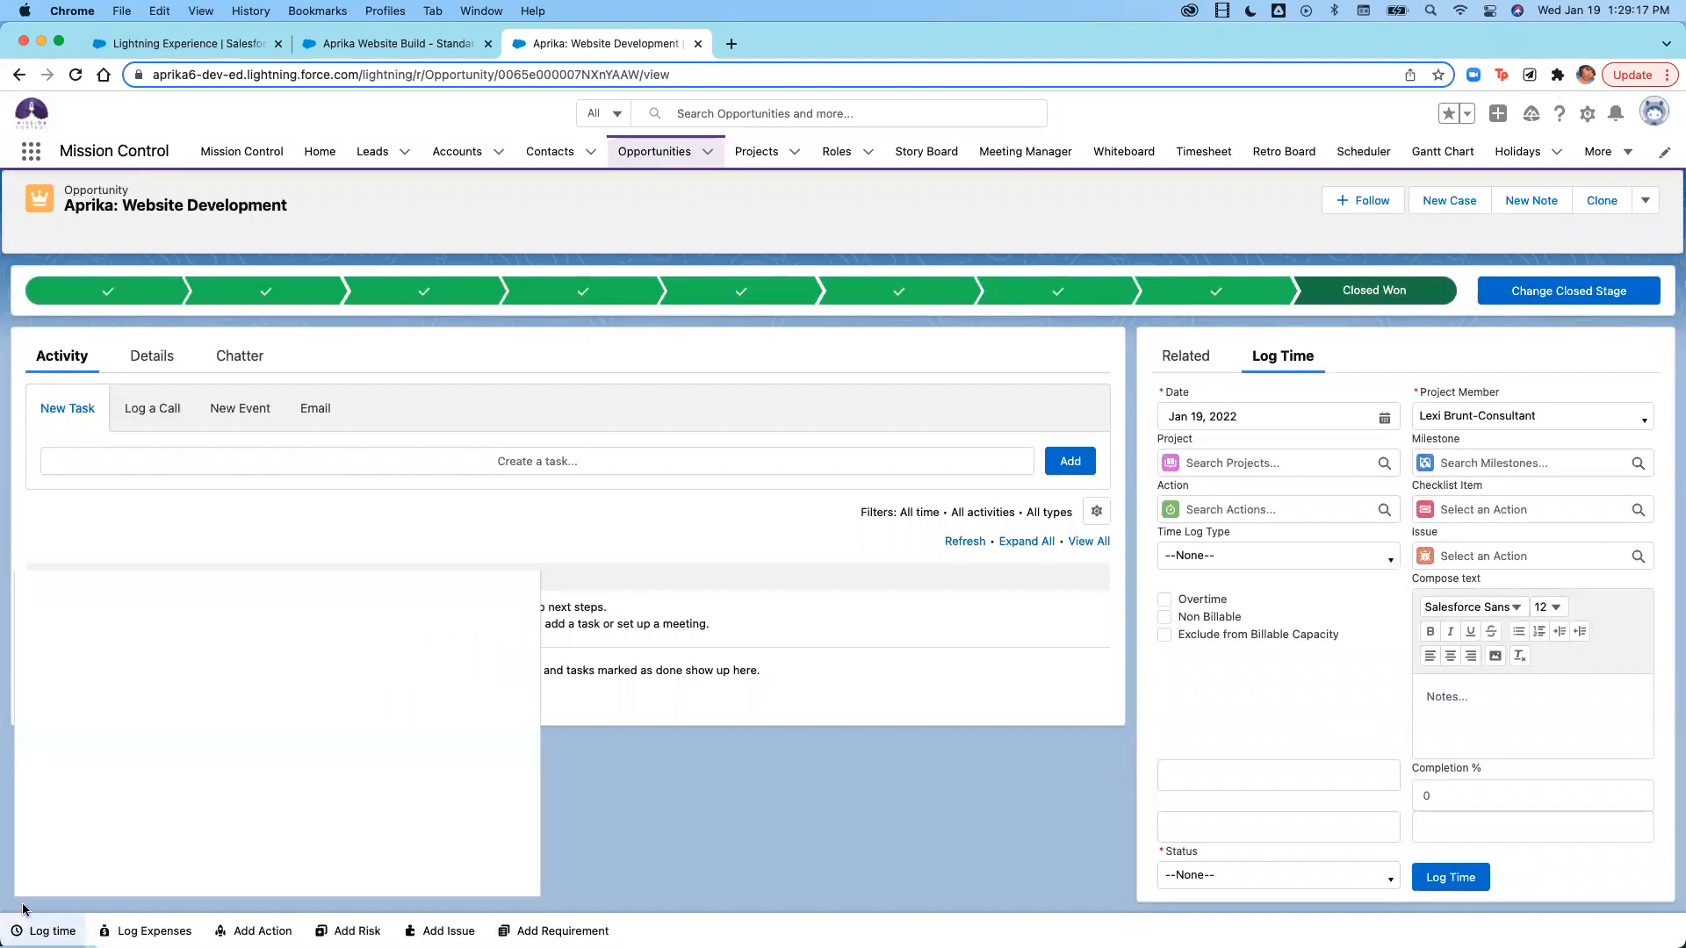
{"action": "scroll", "coordinate": [220, 852], "scroll_direction": "down", "scroll_amount": 1}
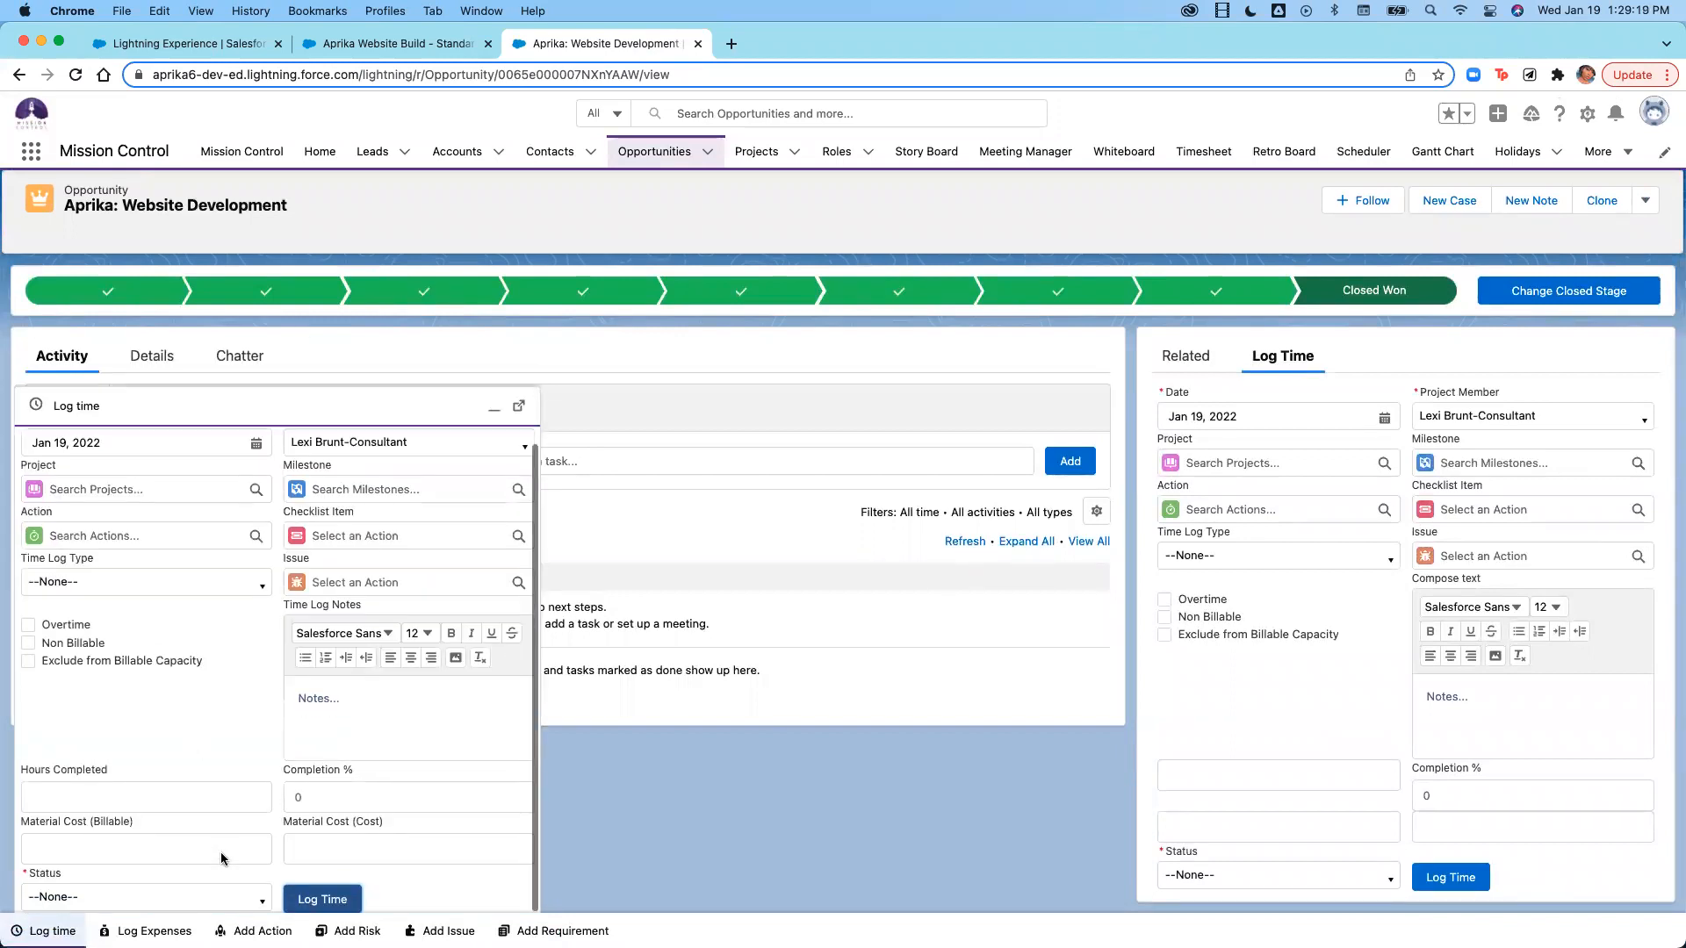
{"action": "scroll", "coordinate": [219, 851], "scroll_direction": "up", "scroll_amount": 1}
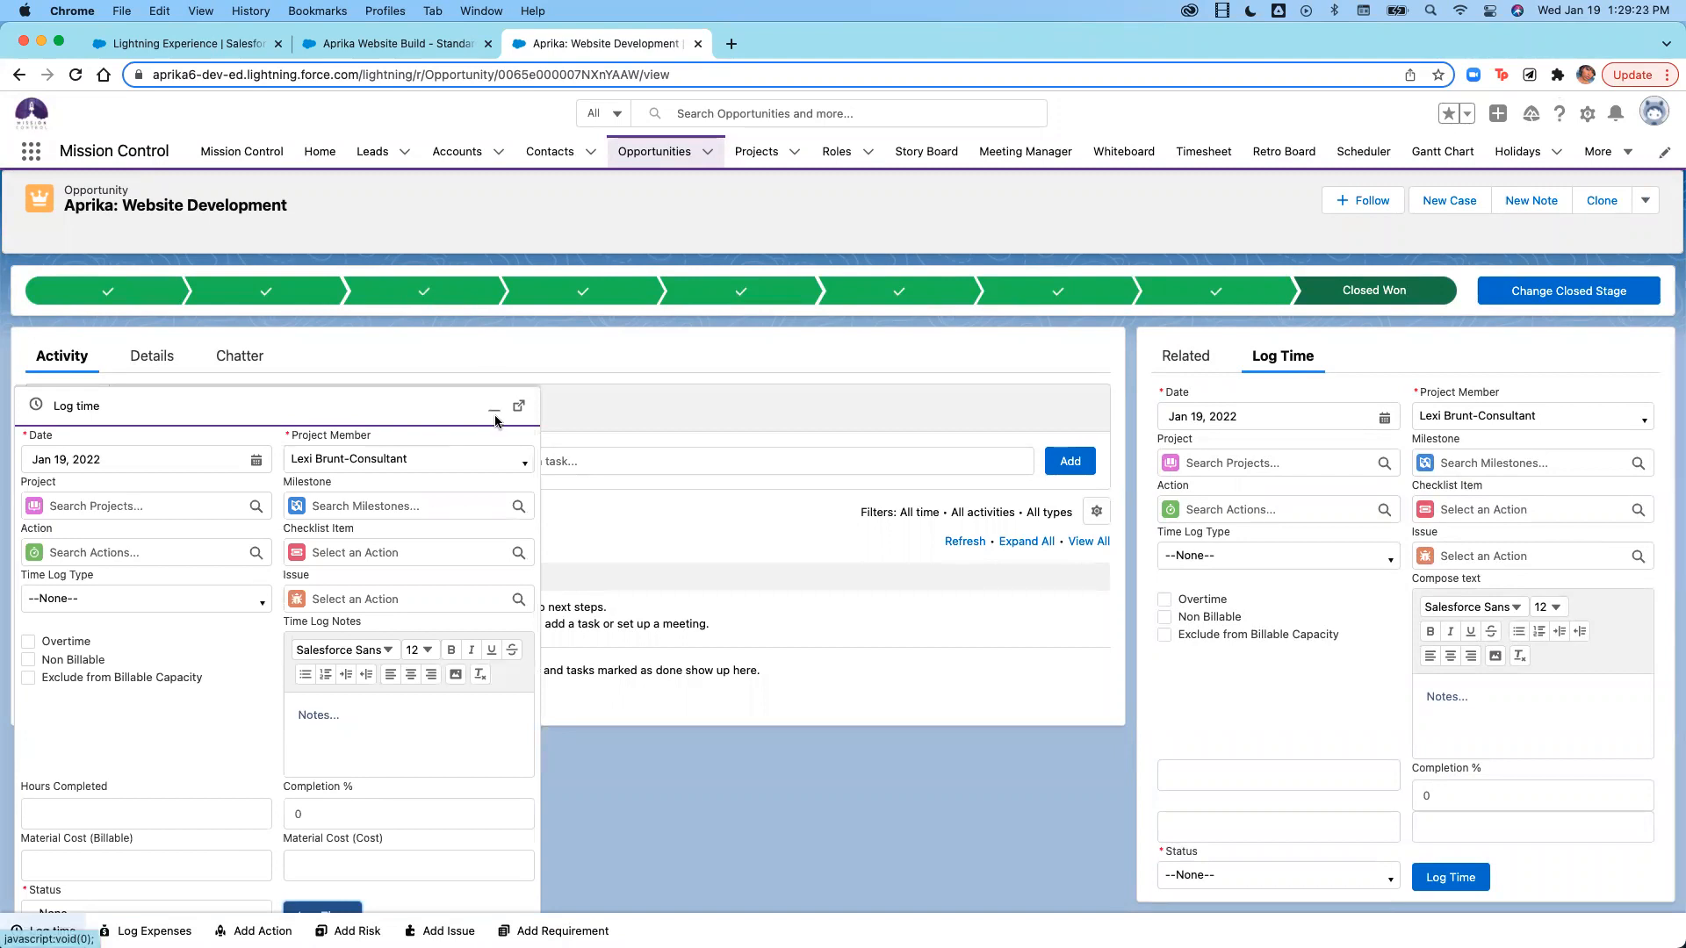
On the Timesheet, enter 1 billable hour for Deliver Training on 1/20/2022 and view its time log information without saving it.
{"action": "left_click", "coordinate": [404, 43]}
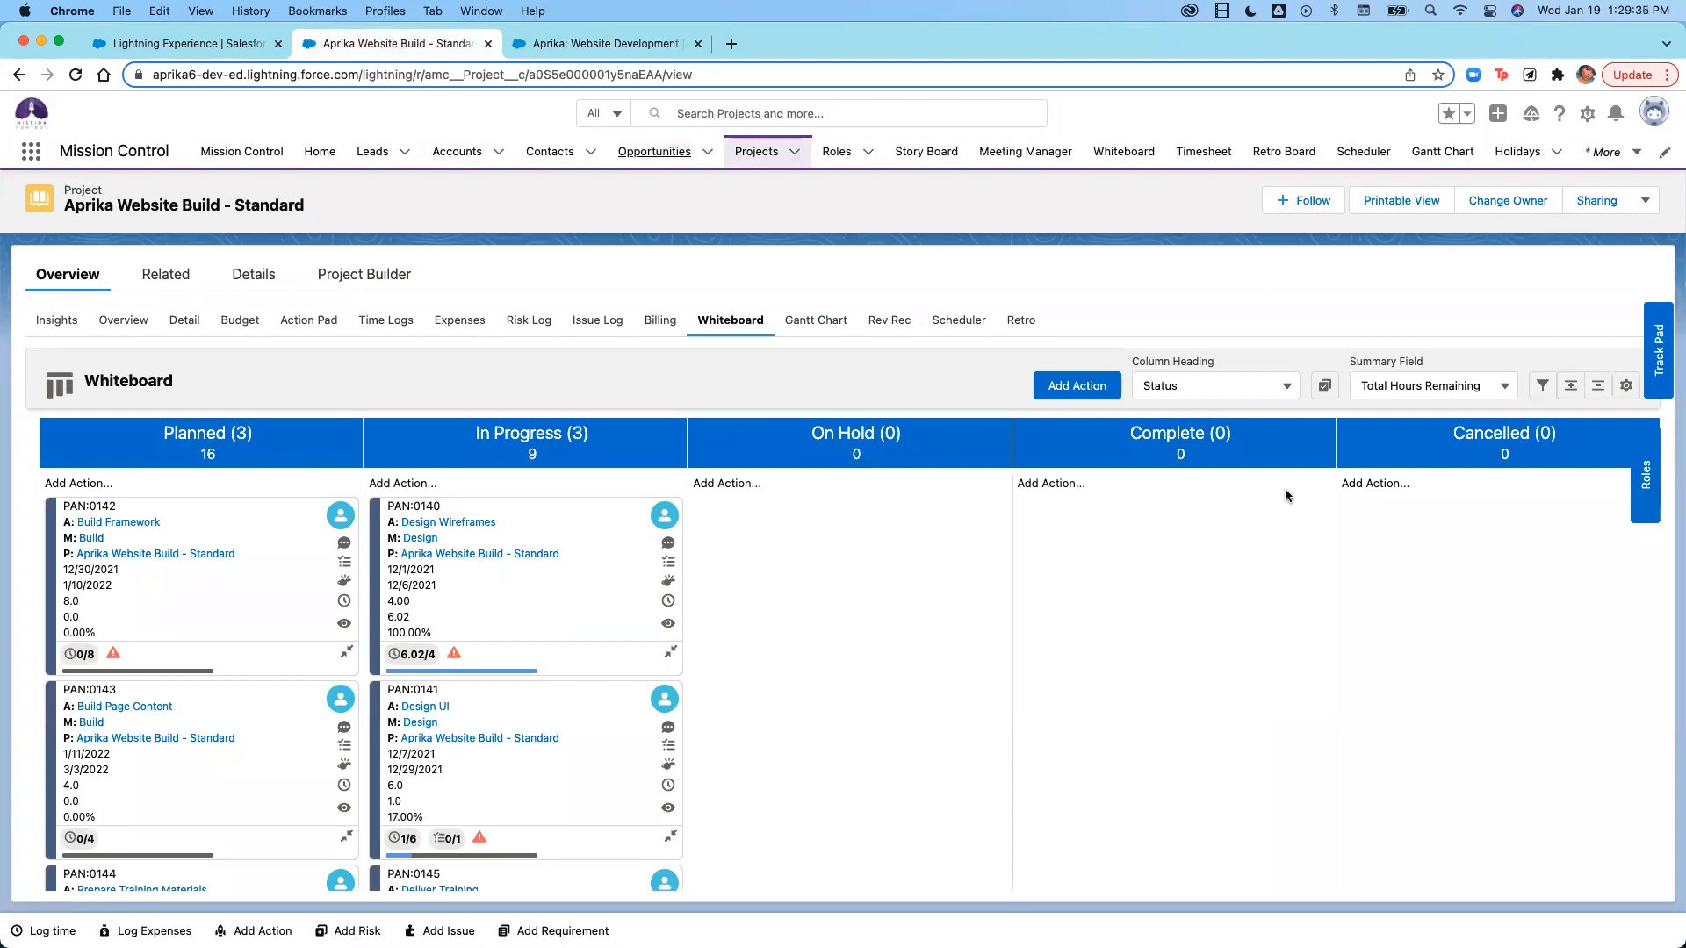
{"action": "left_click", "coordinate": [1229, 159]}
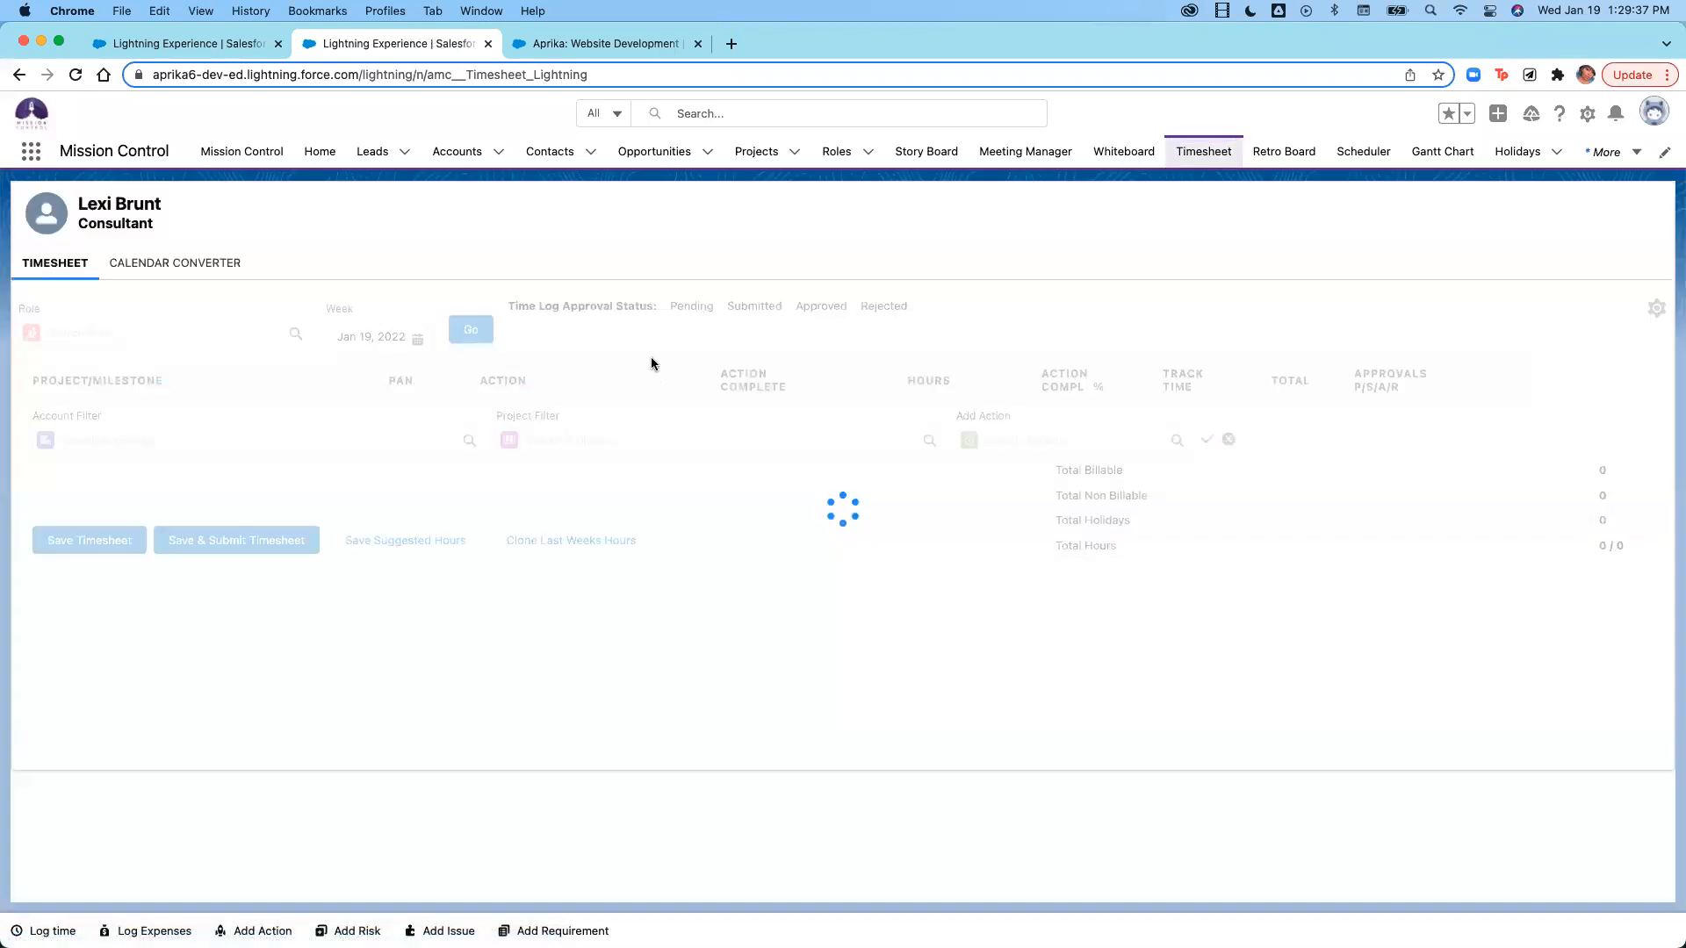
{"action": "double_click", "coordinate": [1167, 461]}
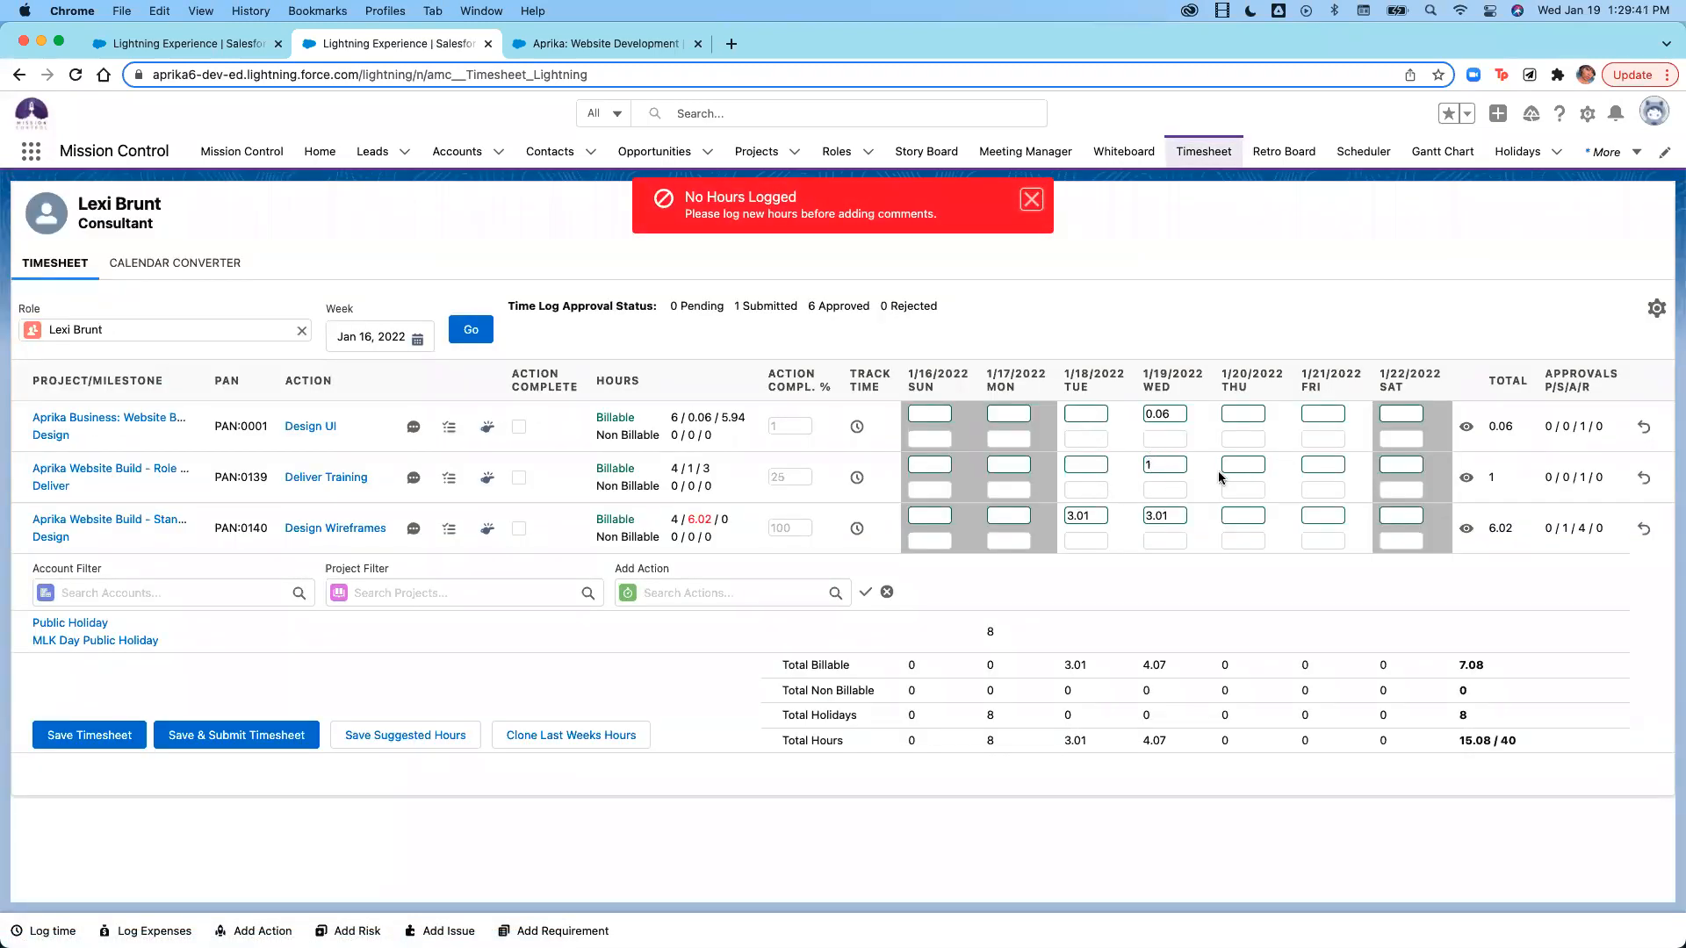
{"action": "left_click", "coordinate": [1251, 468]}
{"action": "type", "text": "1"}
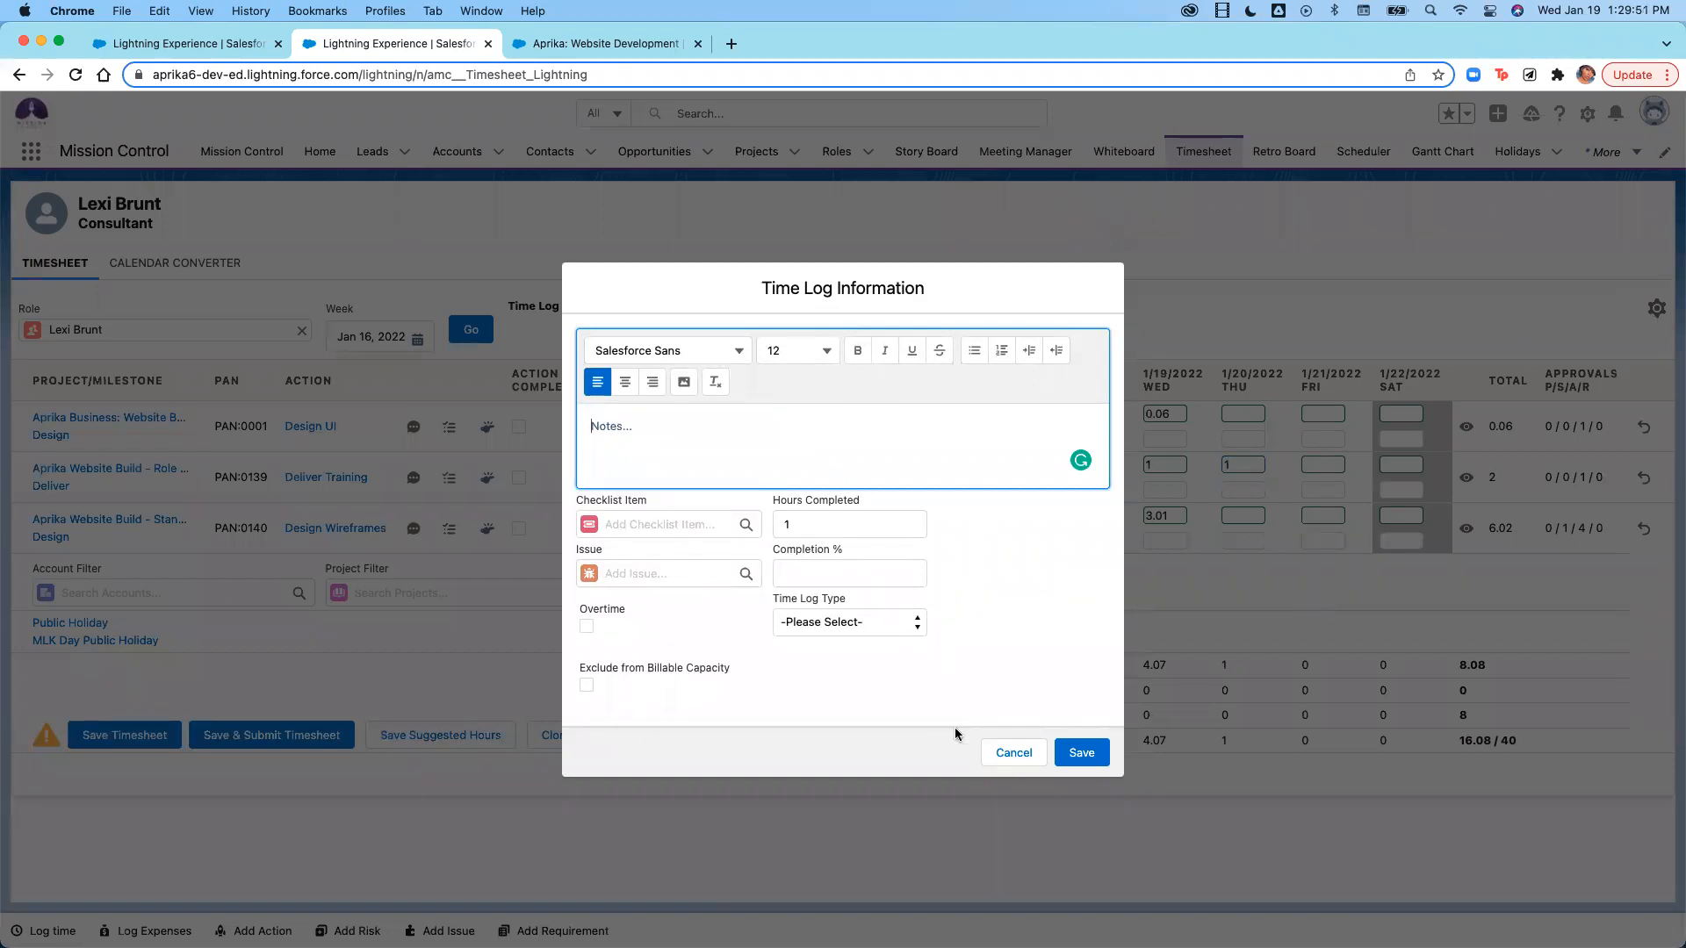
{"action": "left_click", "coordinate": [1019, 752]}
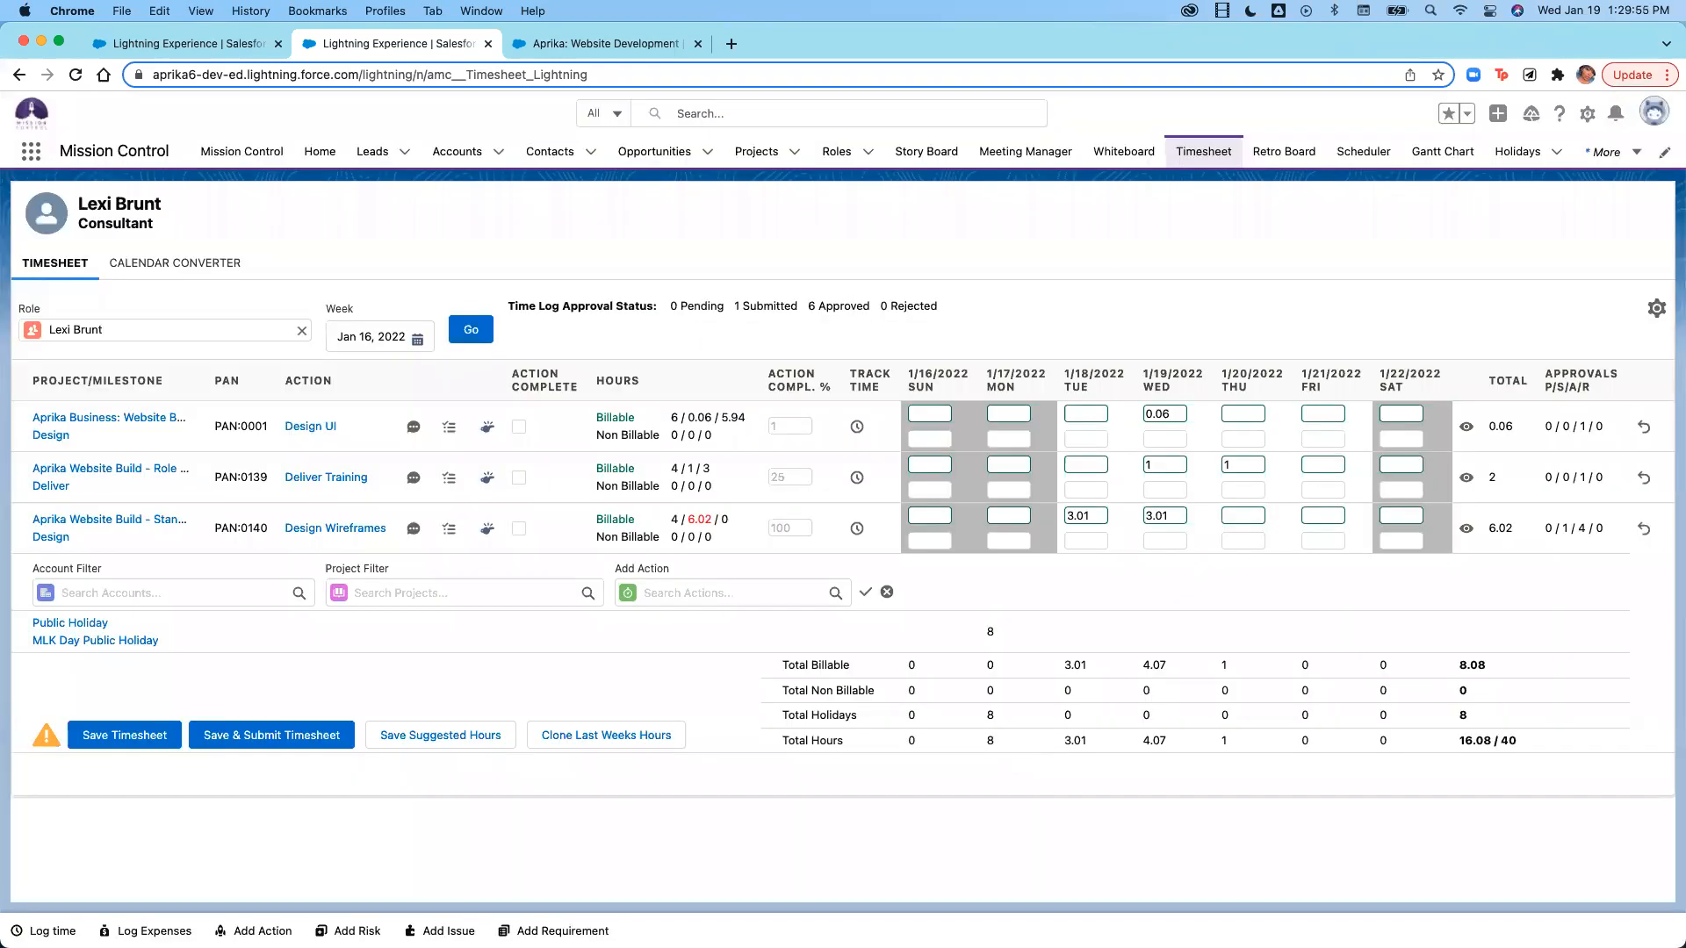
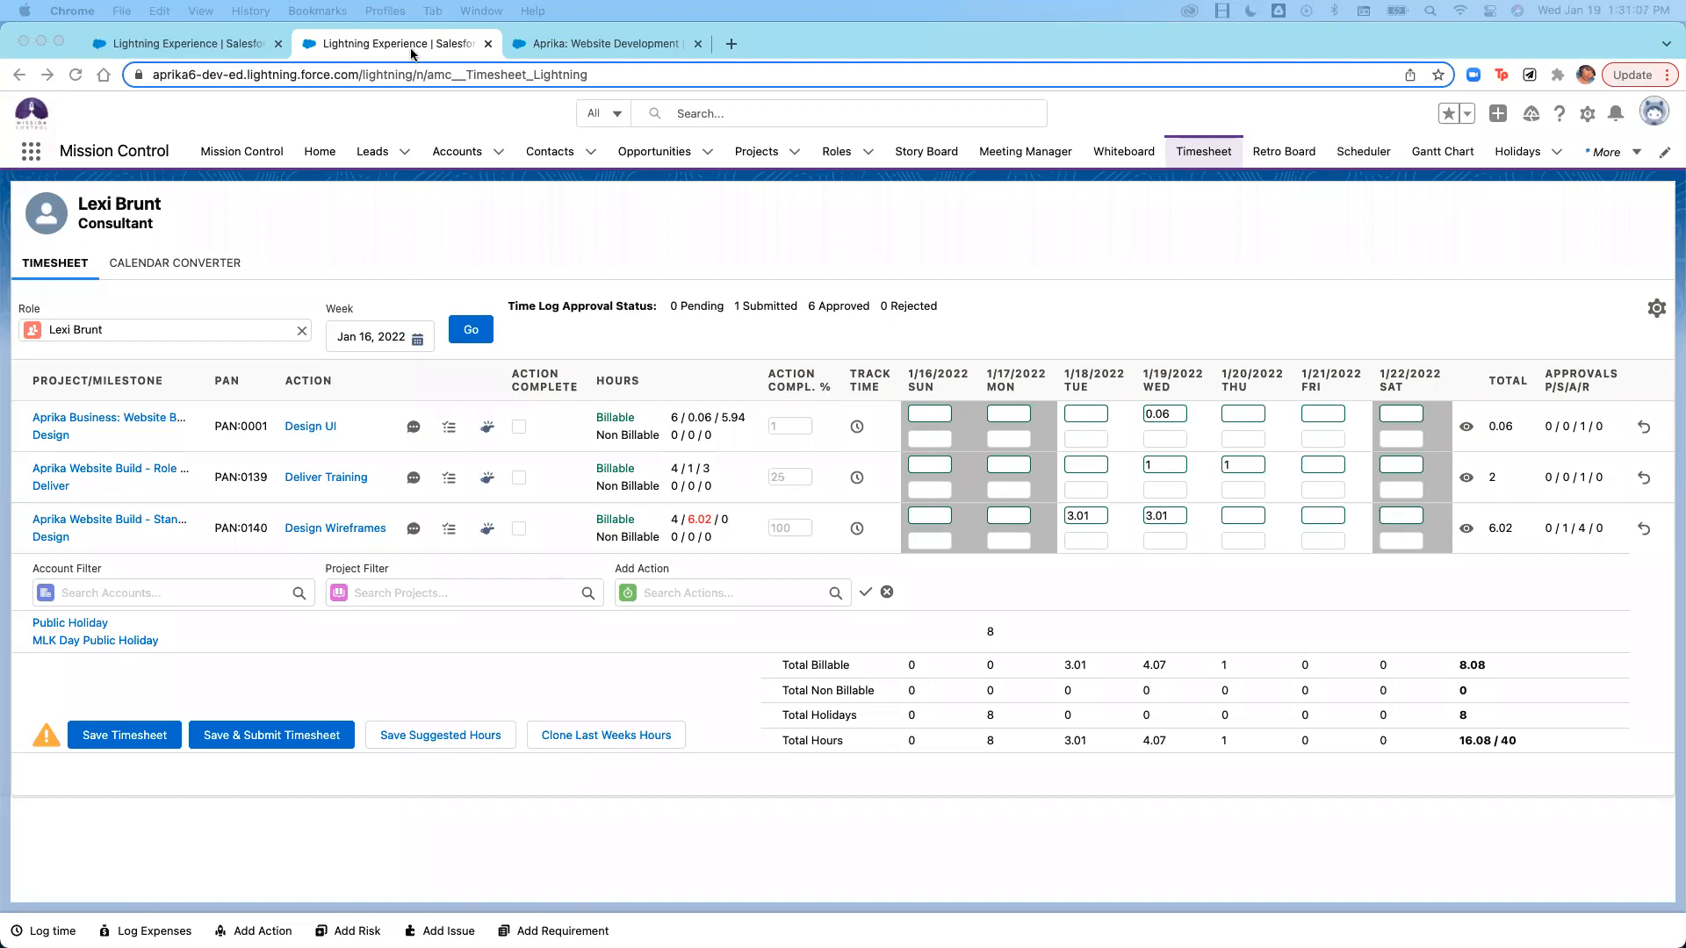
Open the Scheduler, discarding the unsaved timesheet changes, and view the details of the Build Page Content: Aprika Website Build -Skill Based action.
{"action": "left_click", "coordinate": [1374, 158]}
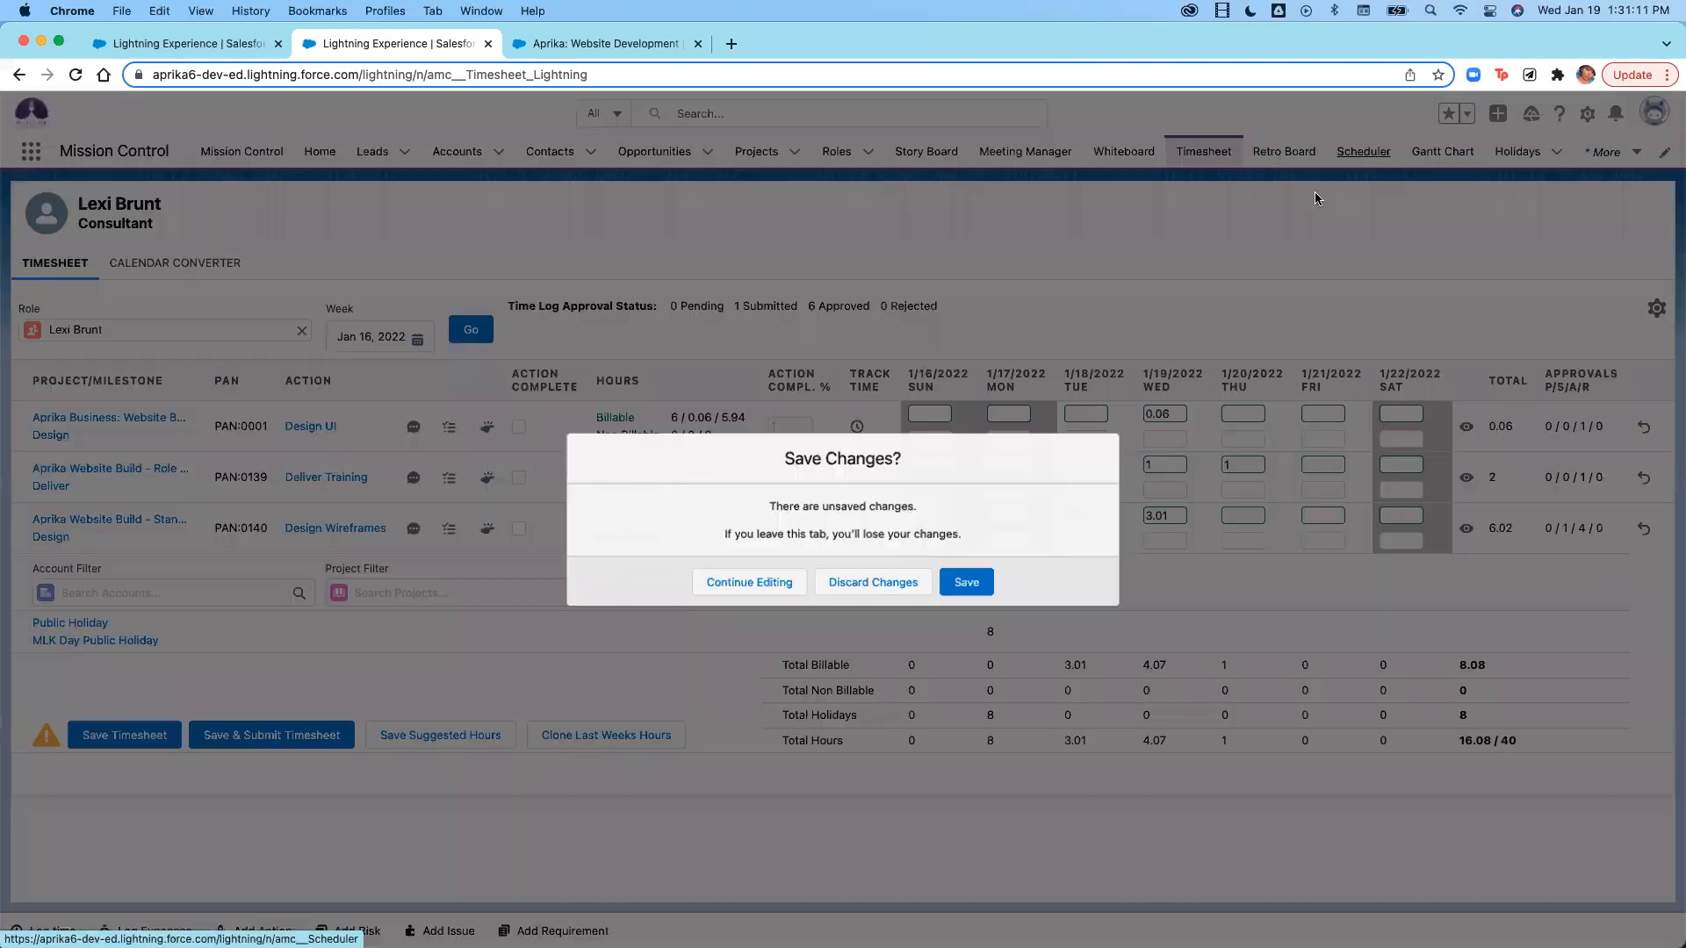
{"action": "left_click", "coordinate": [857, 587]}
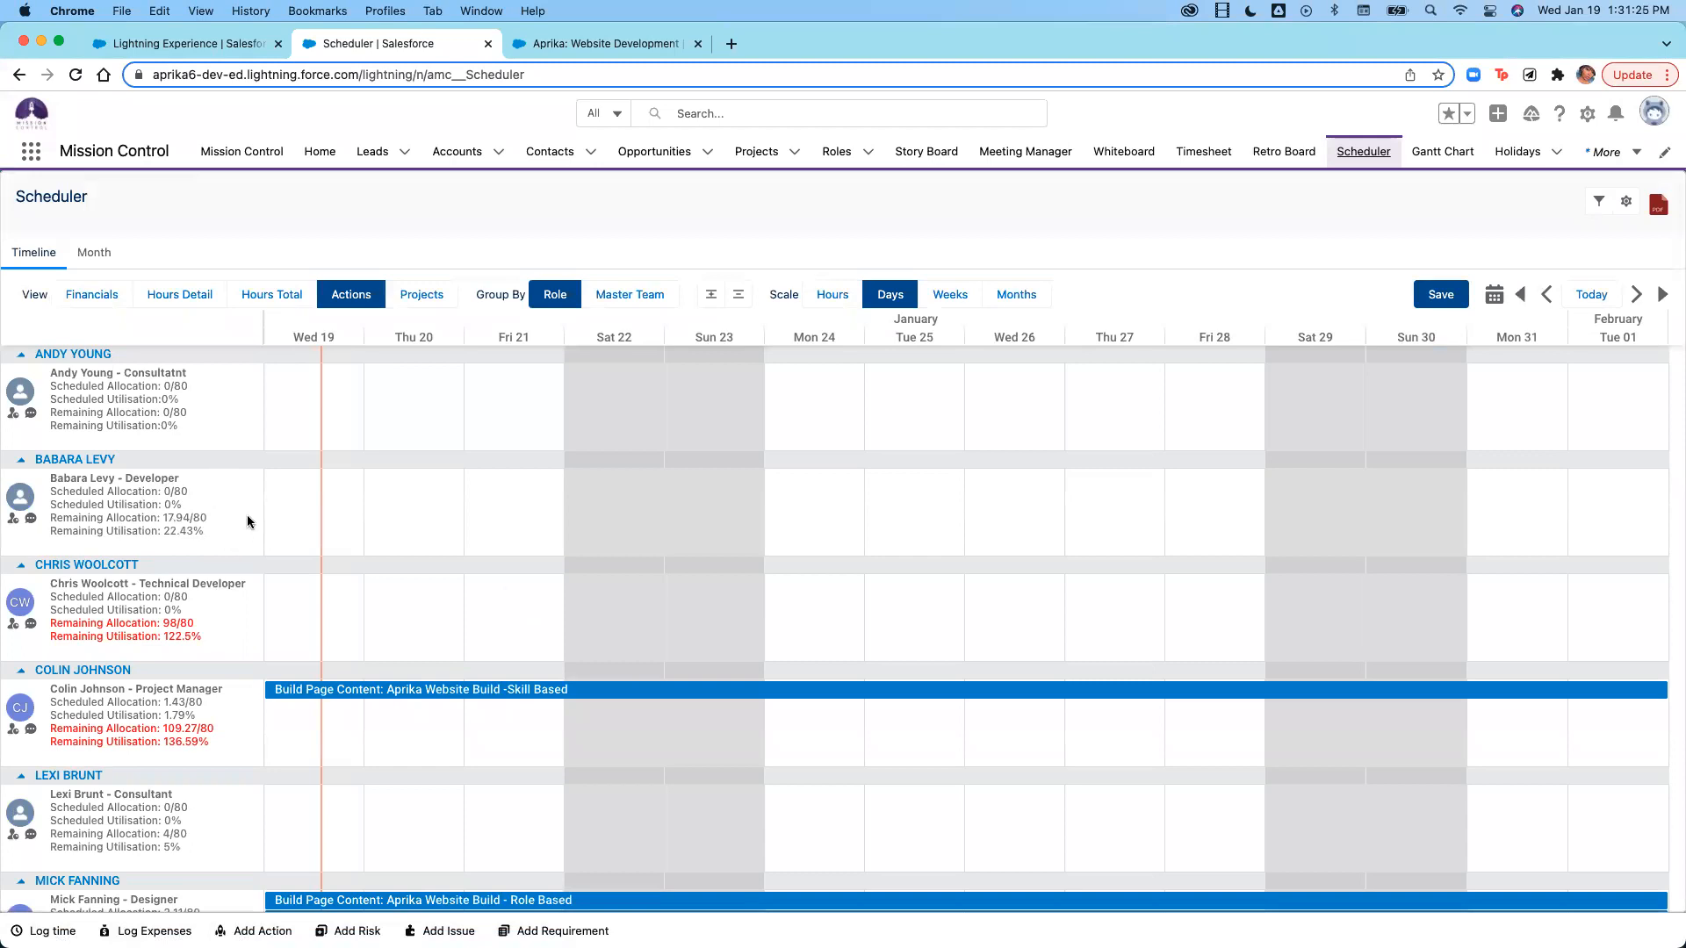
{"action": "scroll", "coordinate": [369, 673], "scroll_direction": "down", "scroll_amount": 2}
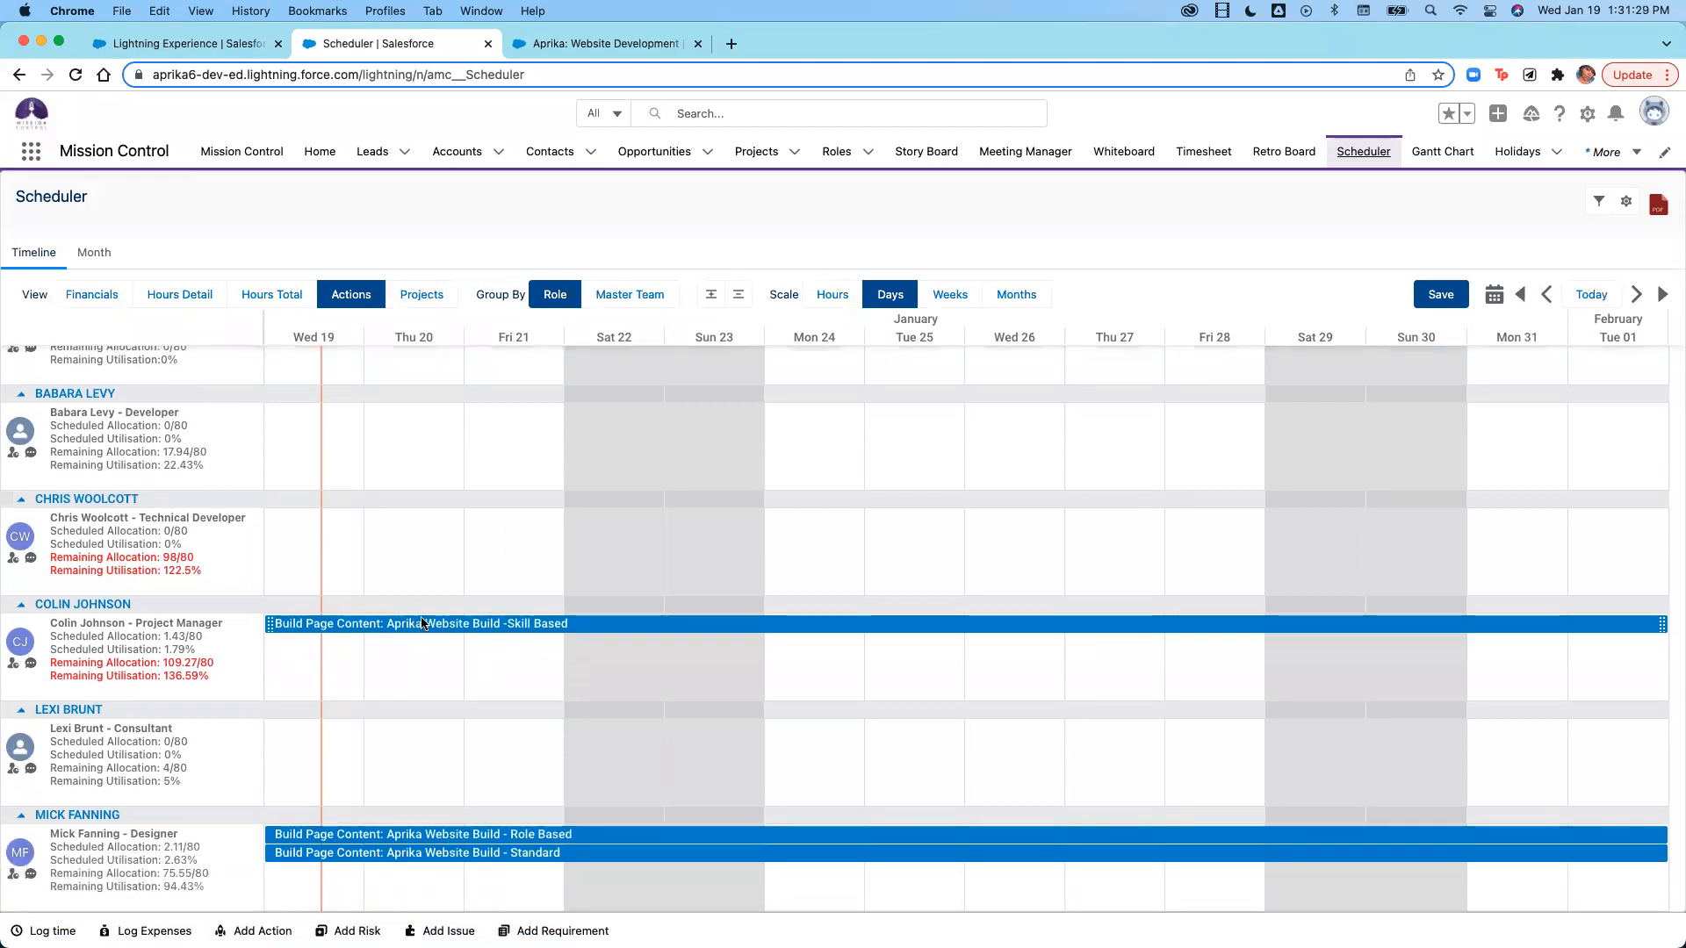
{"action": "mouse_move", "coordinate": [535, 627]}
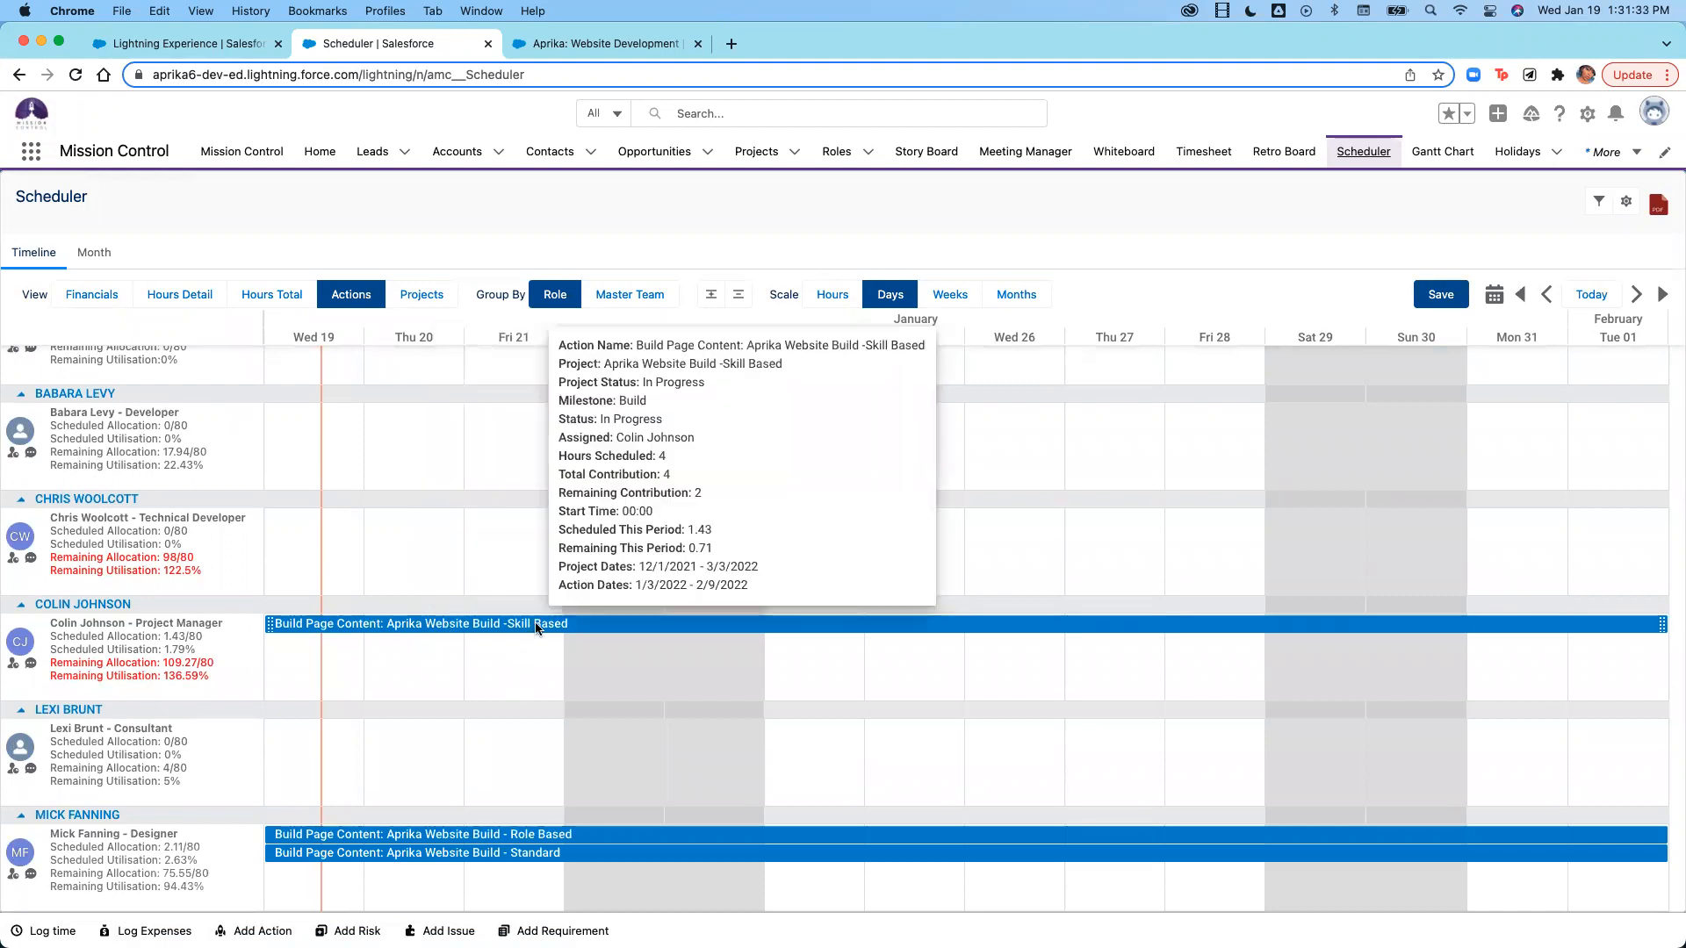
Set the Scheduler's timeline scale to Weeks and examine the allocations and public holidays across all roles.
{"action": "left_click", "coordinate": [936, 302]}
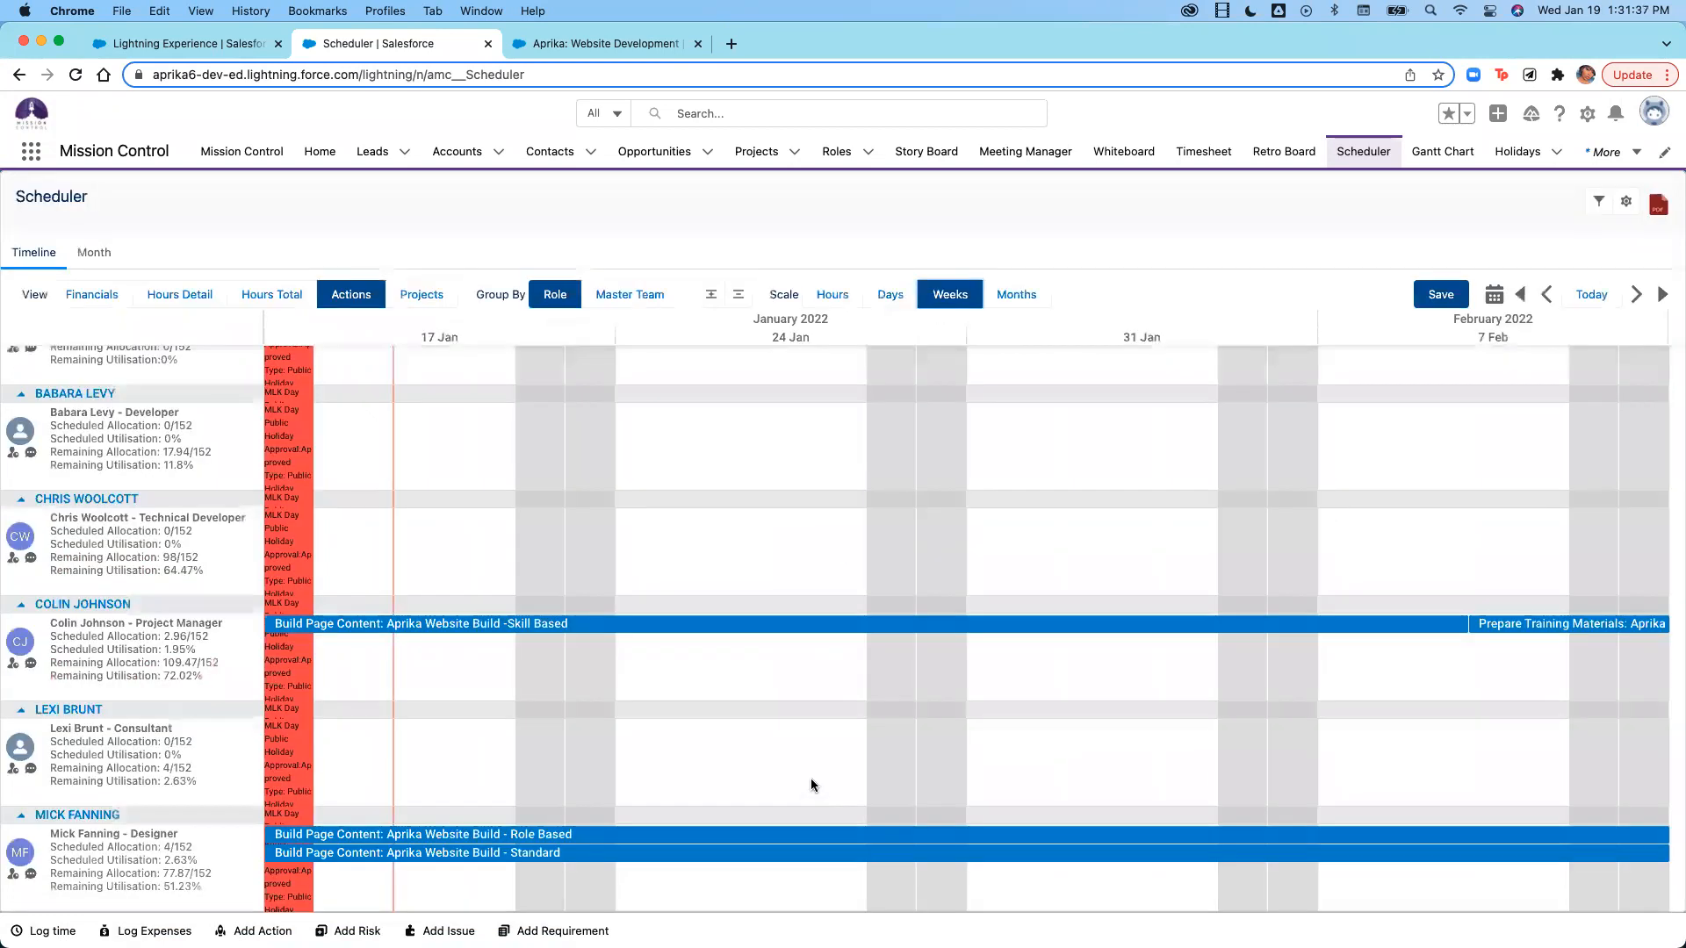
{"action": "scroll", "coordinate": [276, 605], "scroll_direction": "up", "scroll_amount": 2}
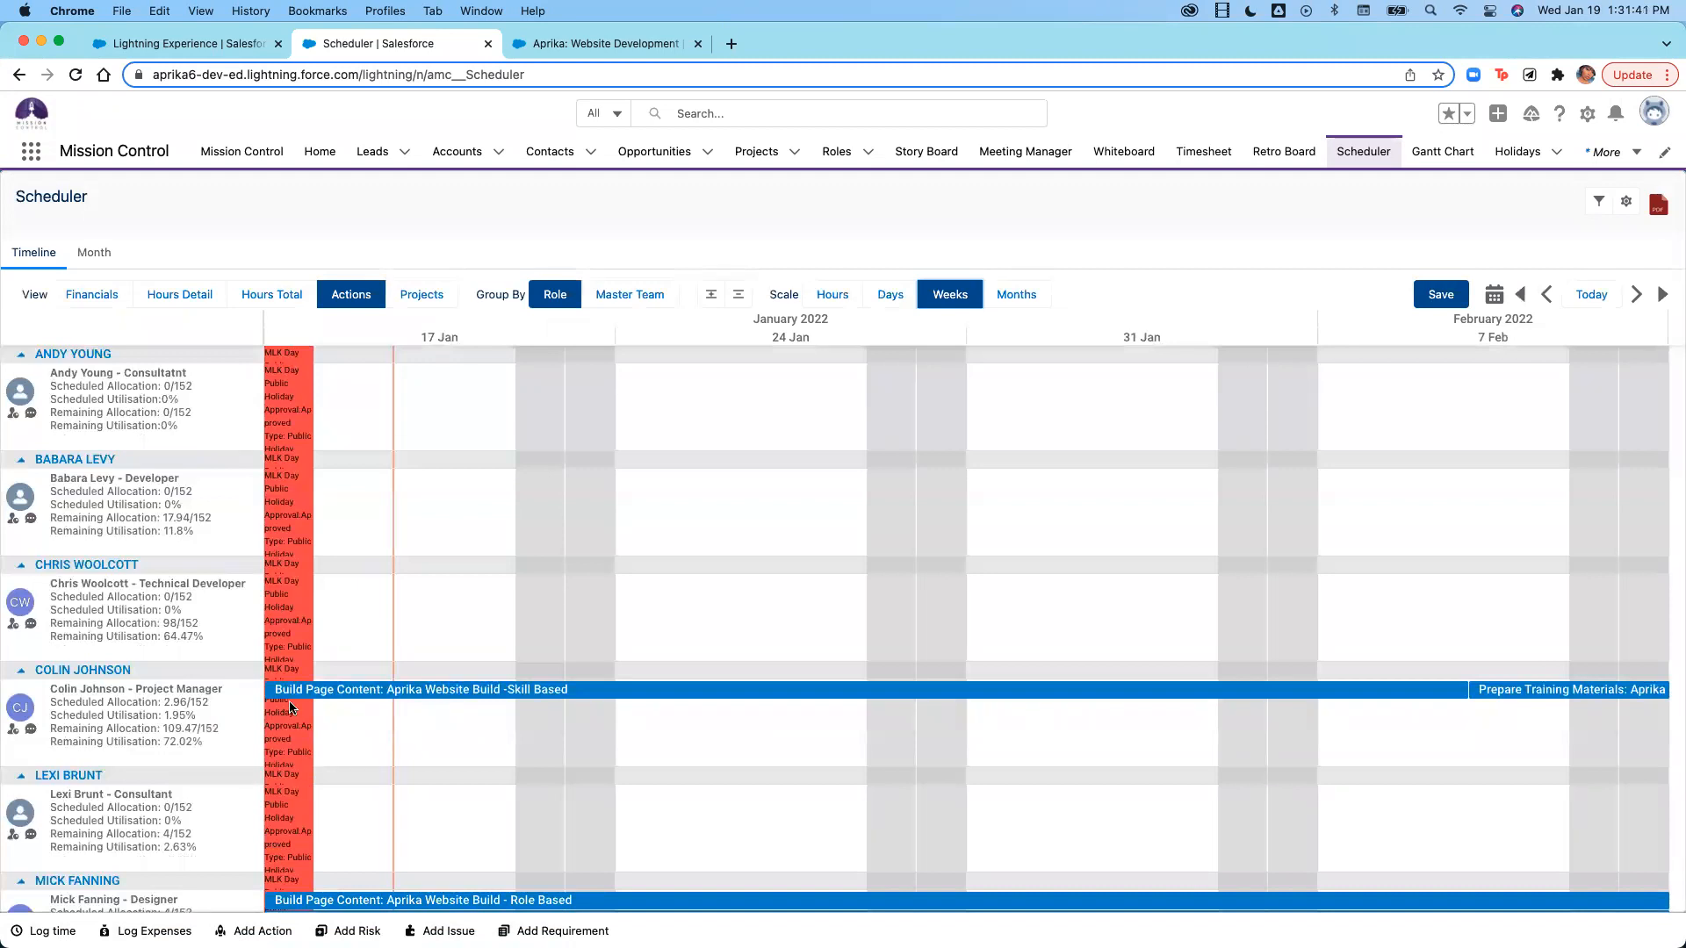
{"action": "scroll", "coordinate": [295, 811], "scroll_direction": "down", "scroll_amount": 2}
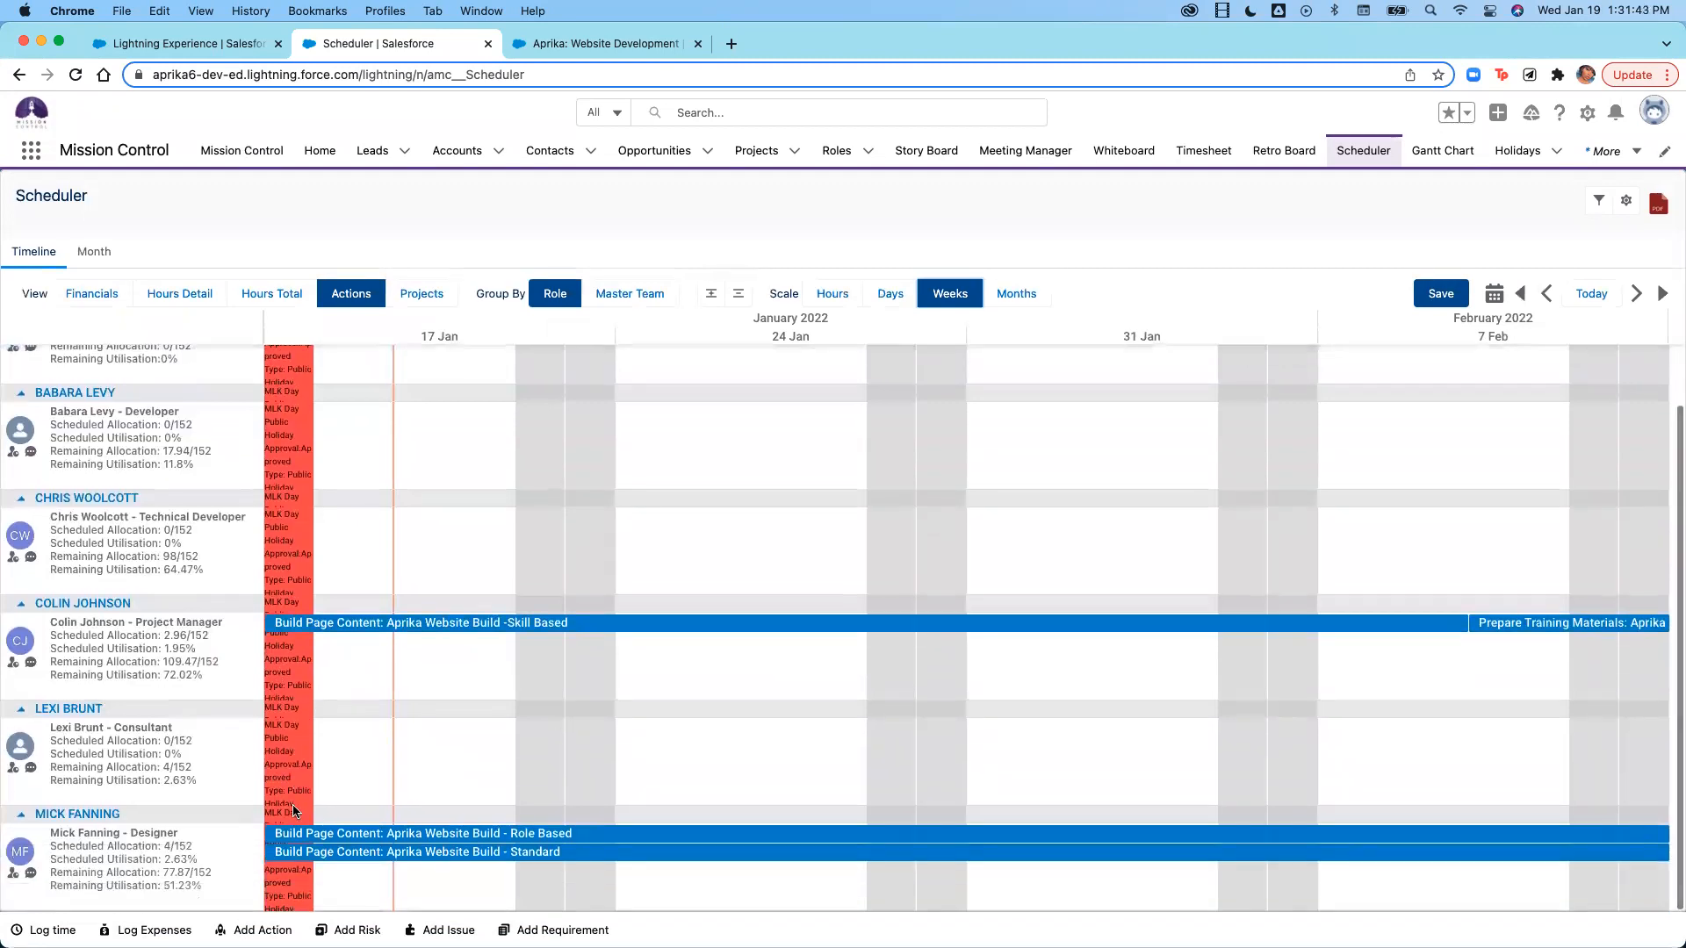
{"action": "scroll", "coordinate": [294, 811], "scroll_direction": "up", "scroll_amount": 2}
View the global Log time form from the Scheduler and minimise it without logging any time.
{"action": "mouse_move", "coordinate": [663, 880]}
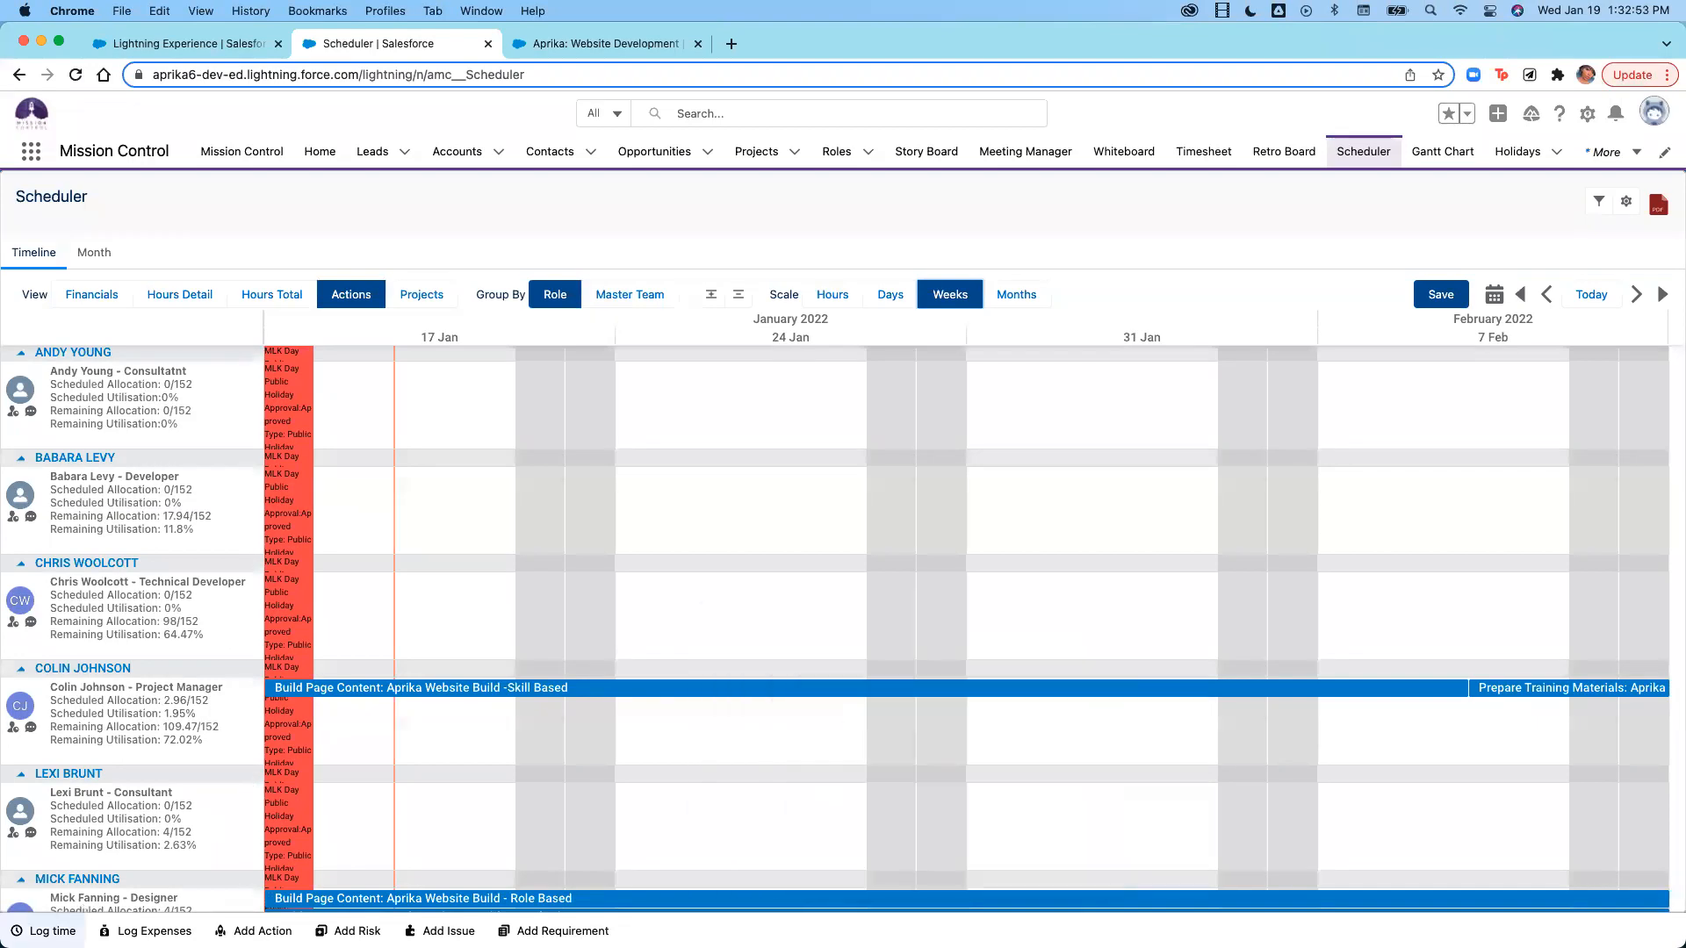
{"action": "left_click", "coordinate": [44, 931]}
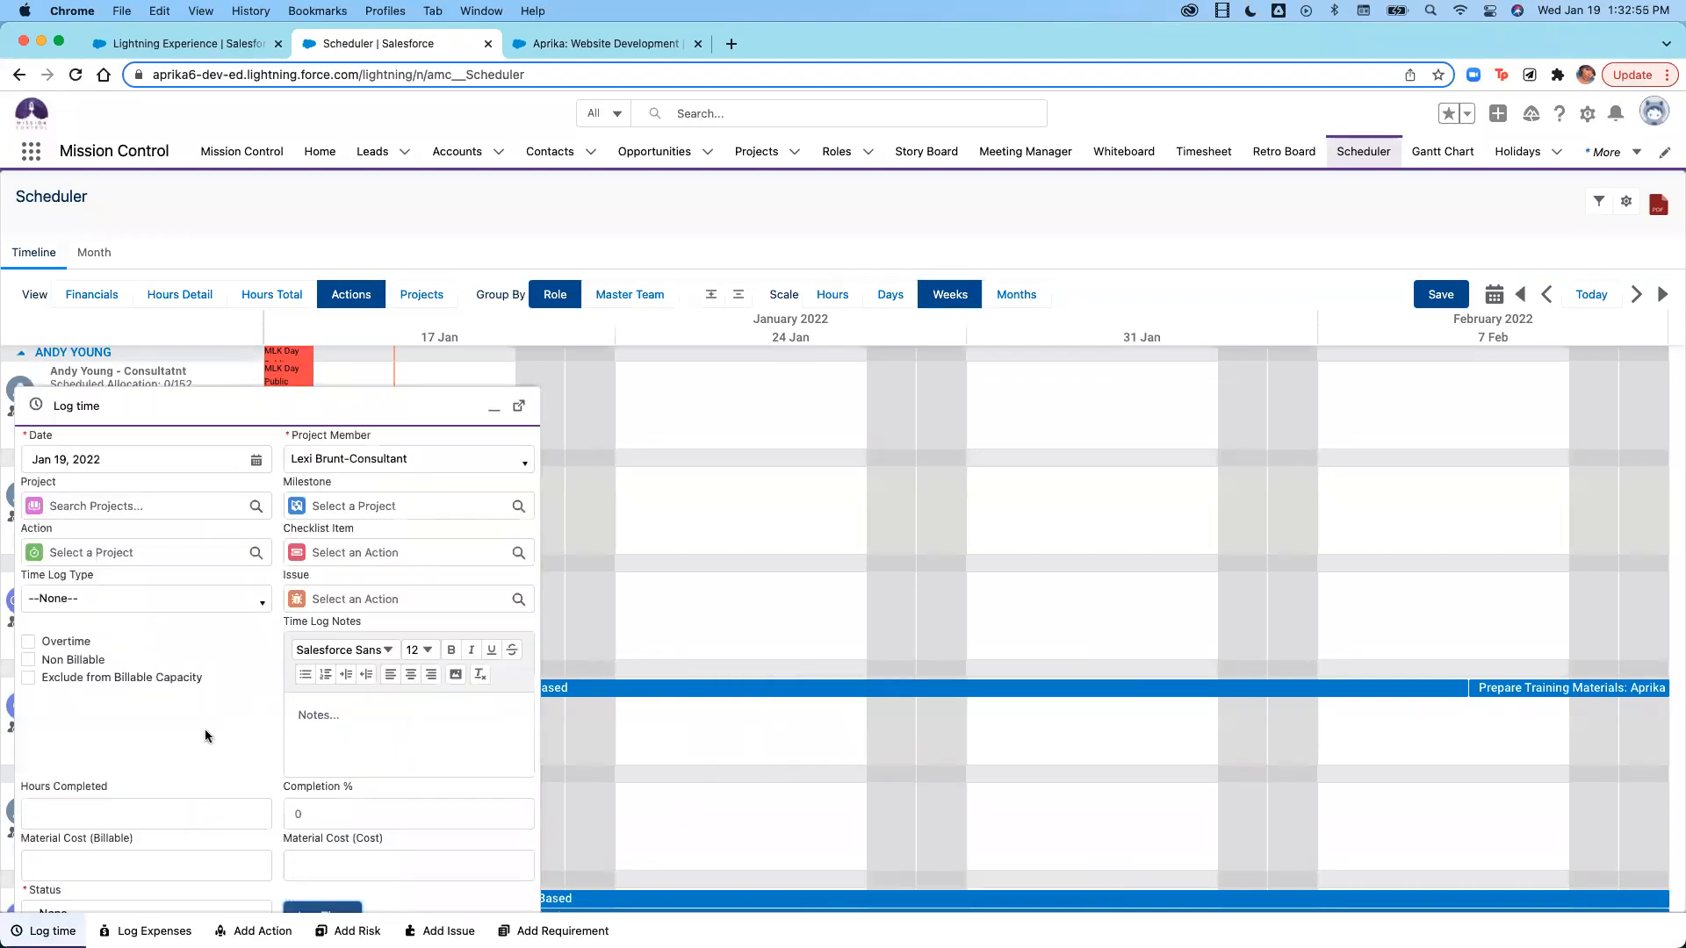
{"action": "scroll", "coordinate": [206, 736], "scroll_direction": "down", "scroll_amount": 1}
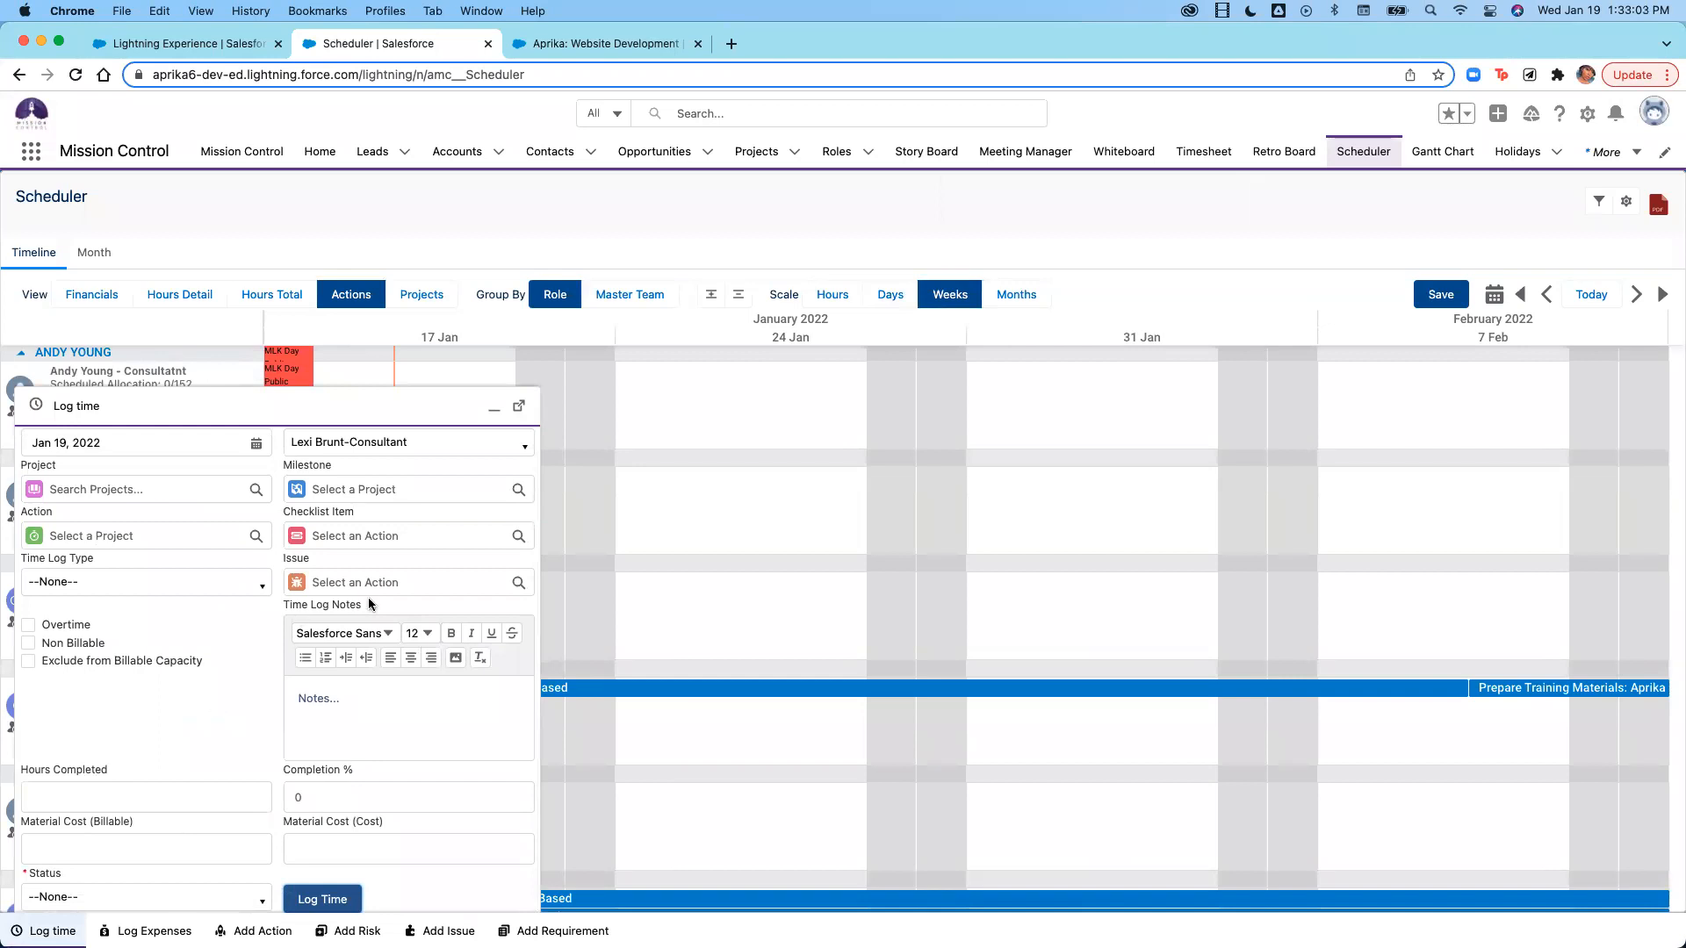
{"action": "left_click", "coordinate": [495, 409]}
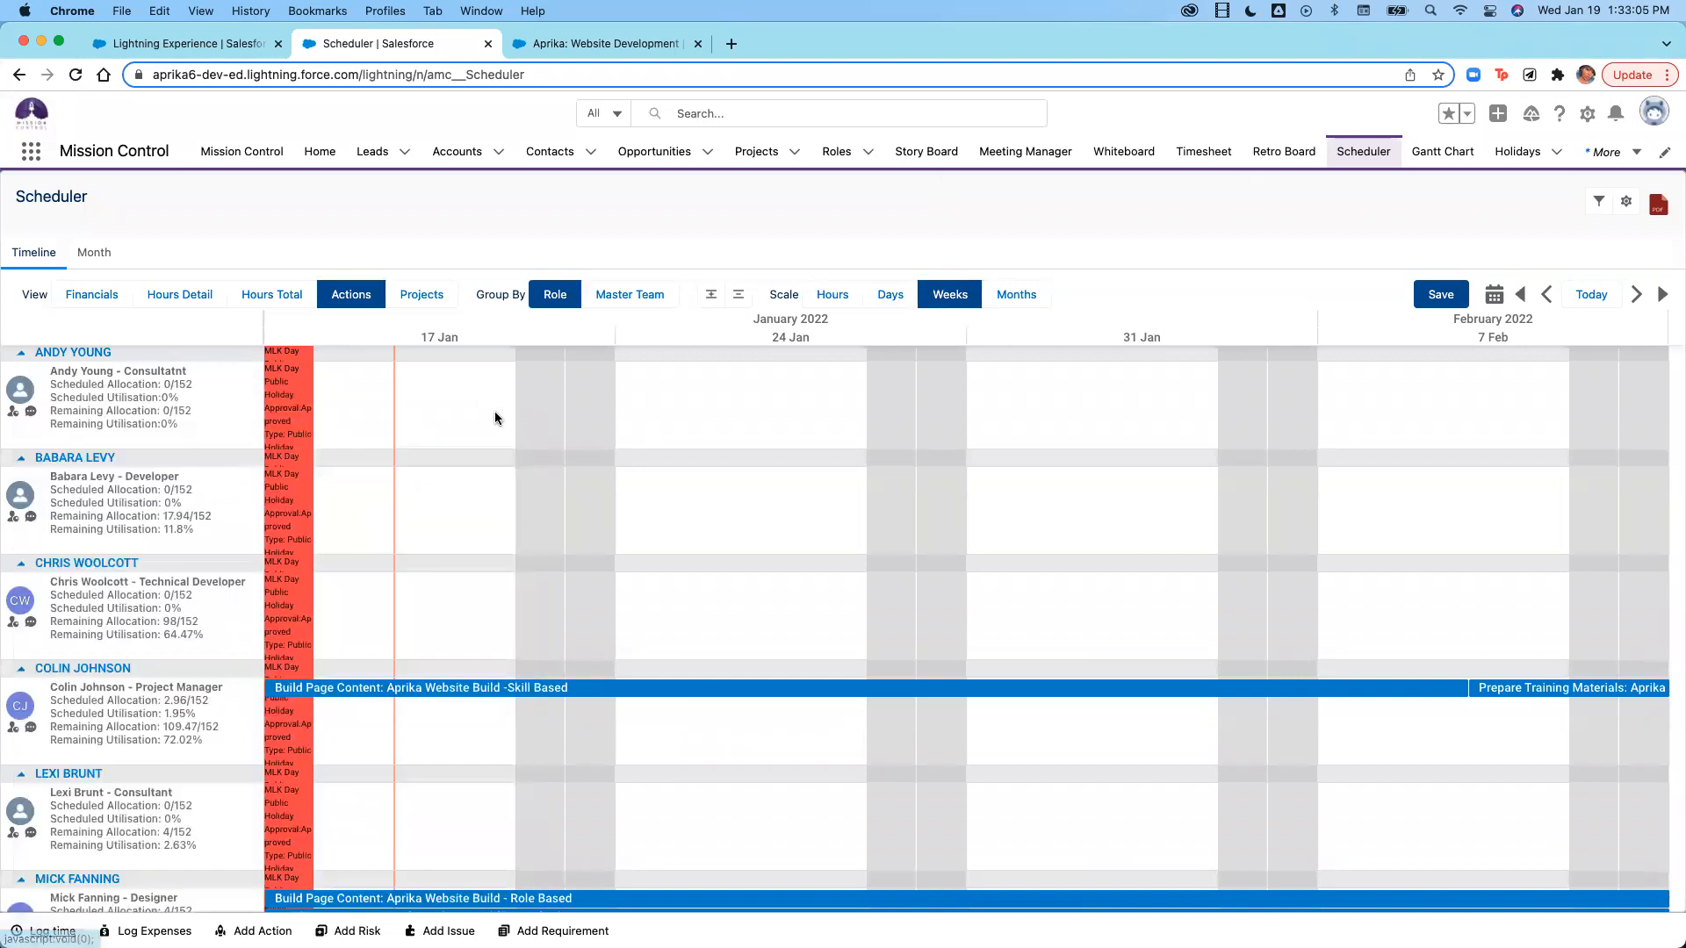
Open the Role Utilisation Report from the management tools of the Mission Control Console.
{"action": "mouse_move", "coordinate": [548, 859]}
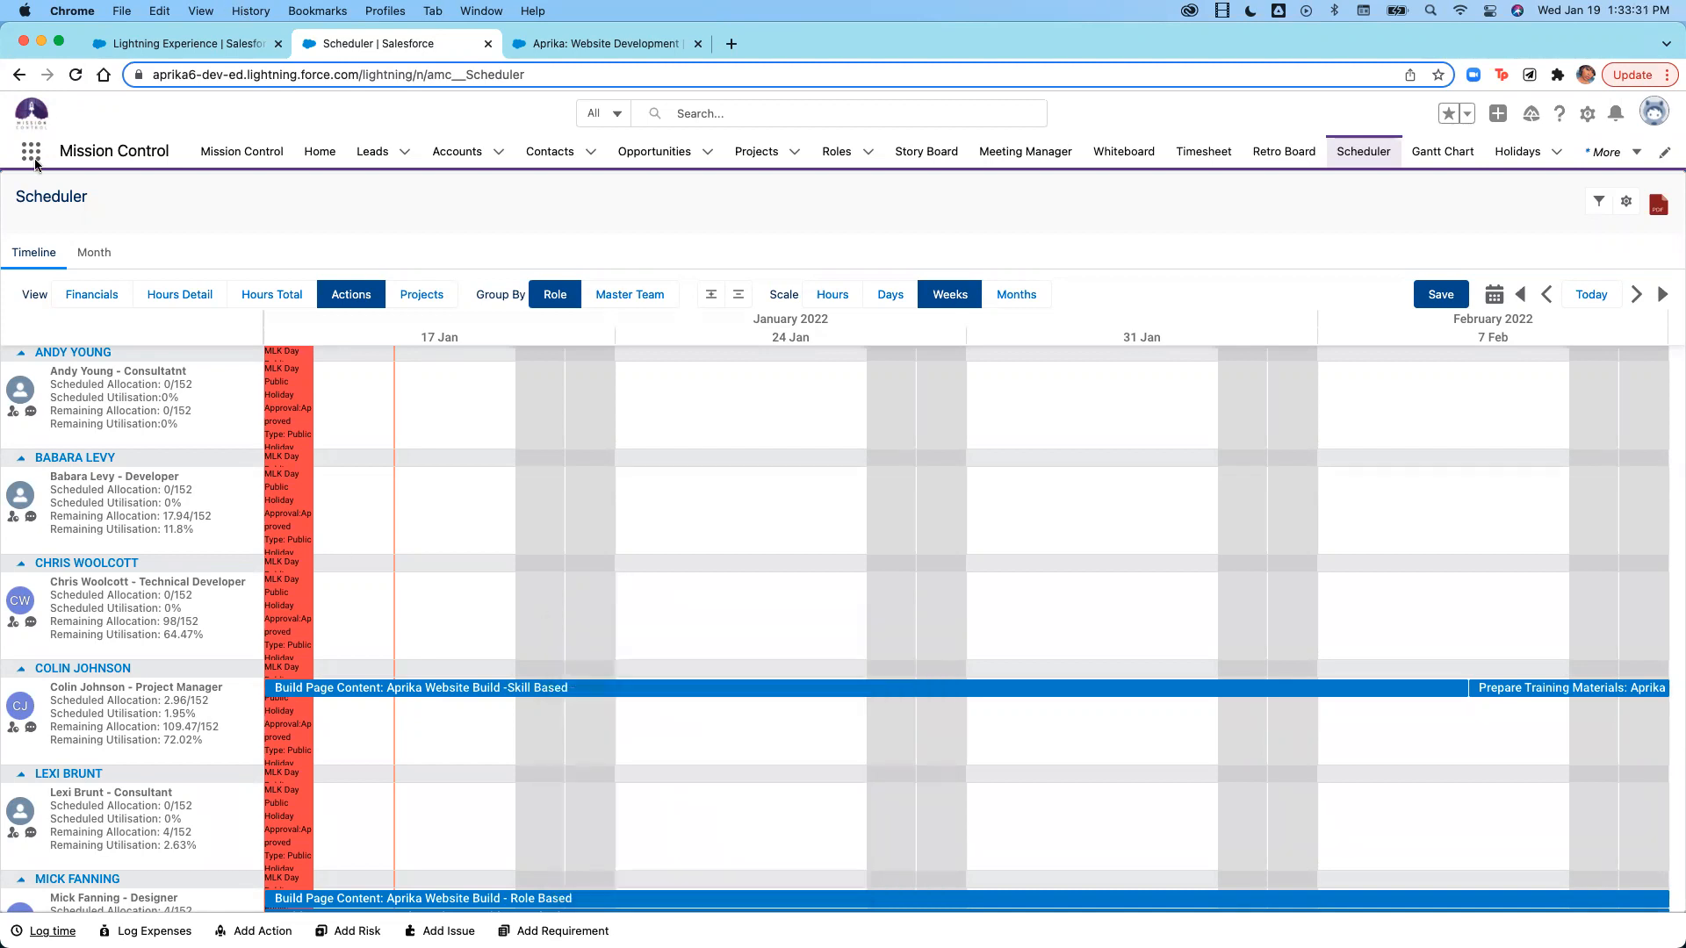
{"action": "left_click", "coordinate": [200, 143]}
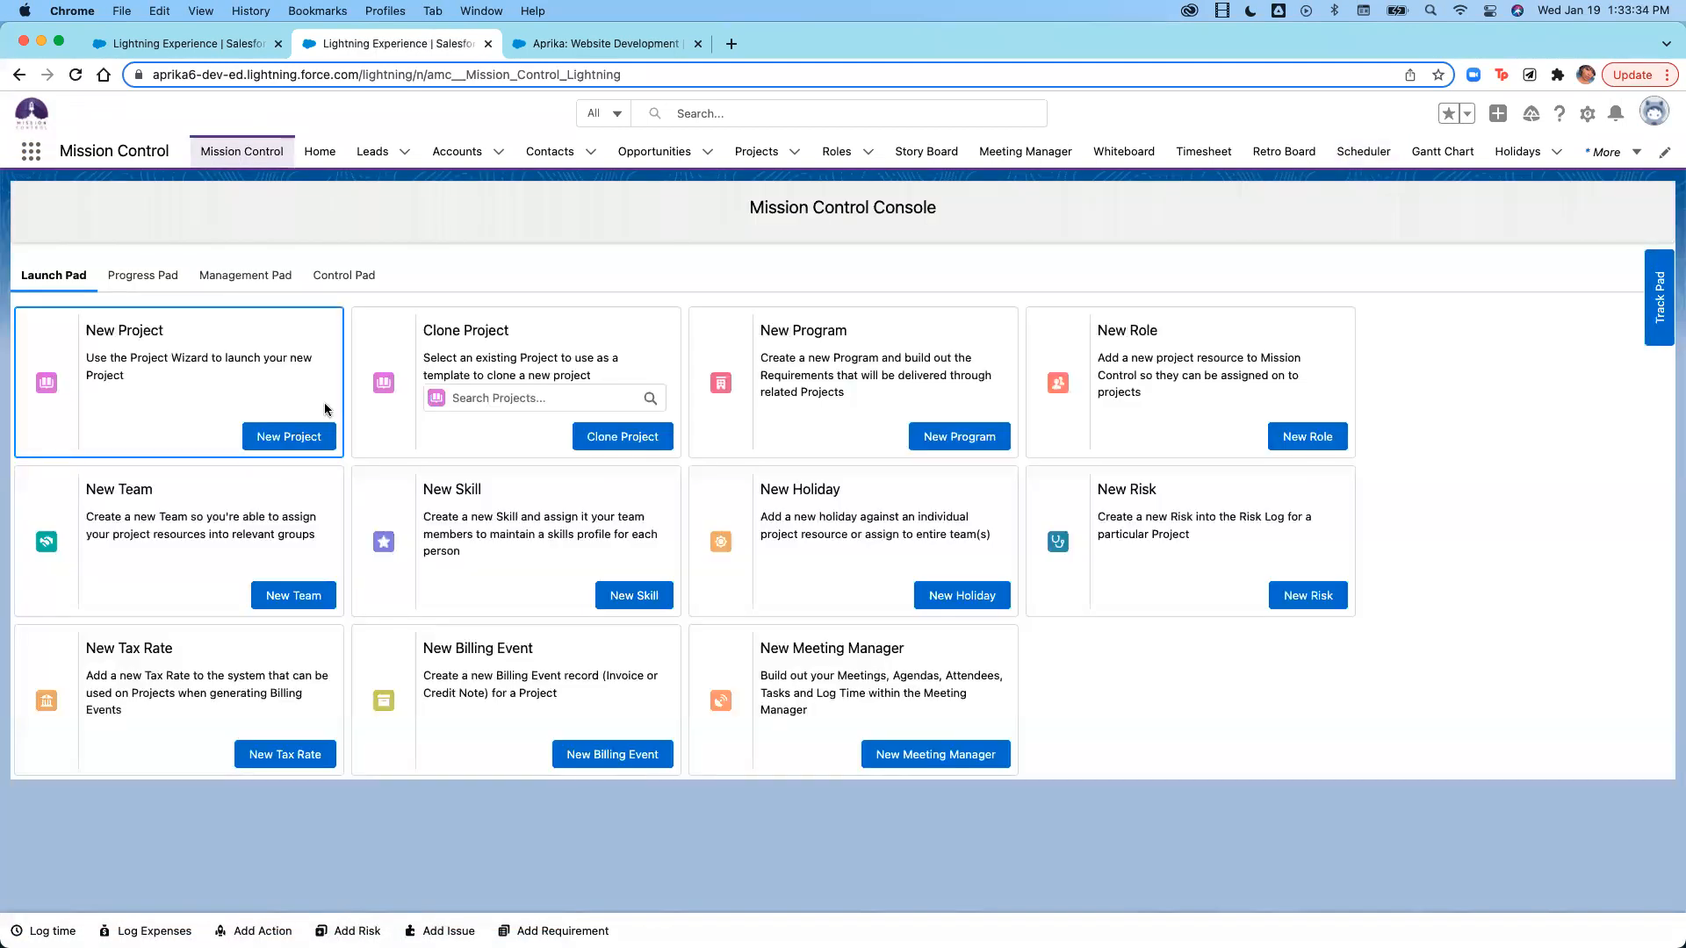
{"action": "left_click", "coordinate": [207, 275]}
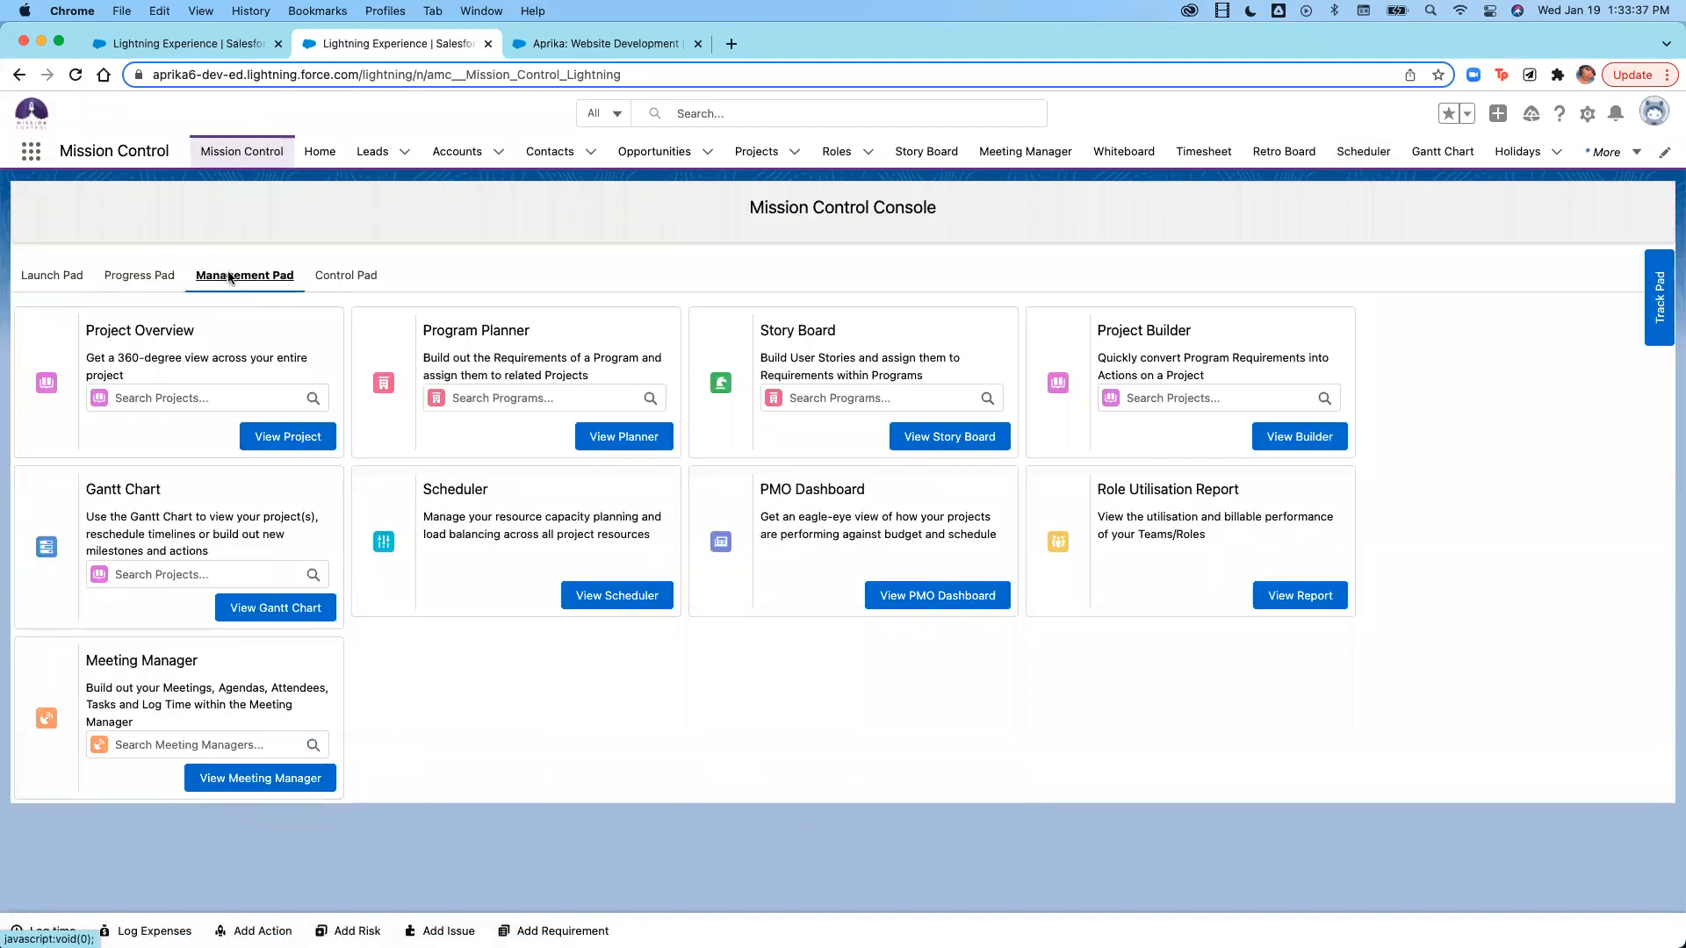
{"action": "left_click", "coordinate": [1300, 595]}
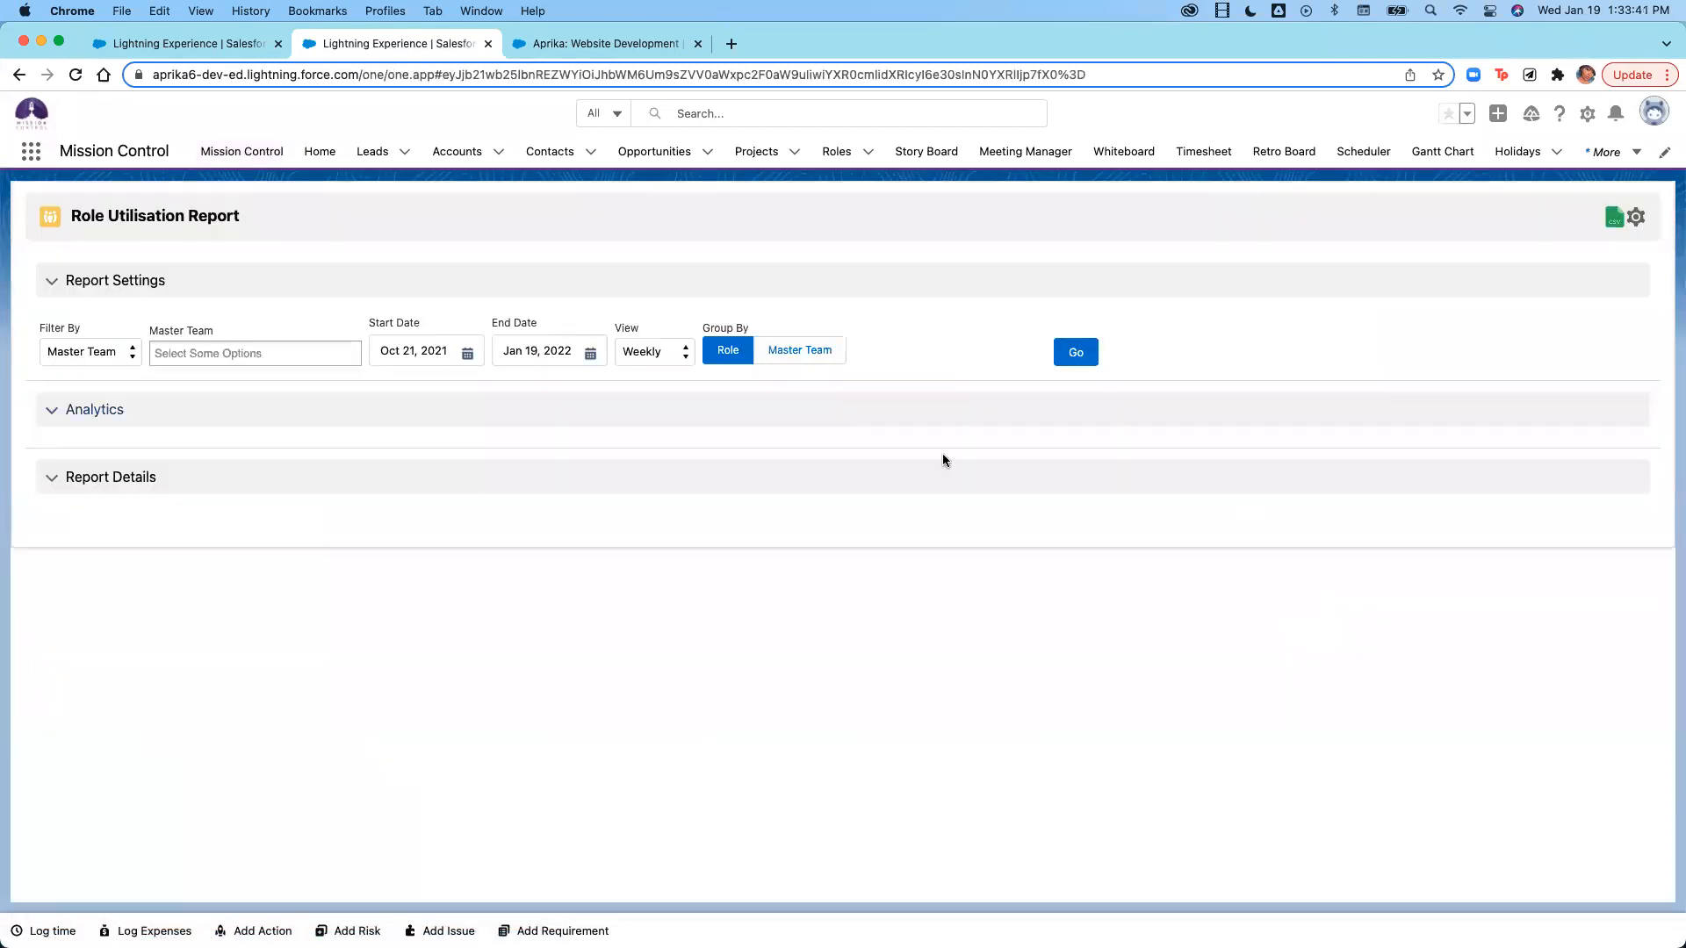
Run the Role Utilisation Report filtered by Role for the consultant, using the weekly view.
{"action": "left_click", "coordinate": [102, 351]}
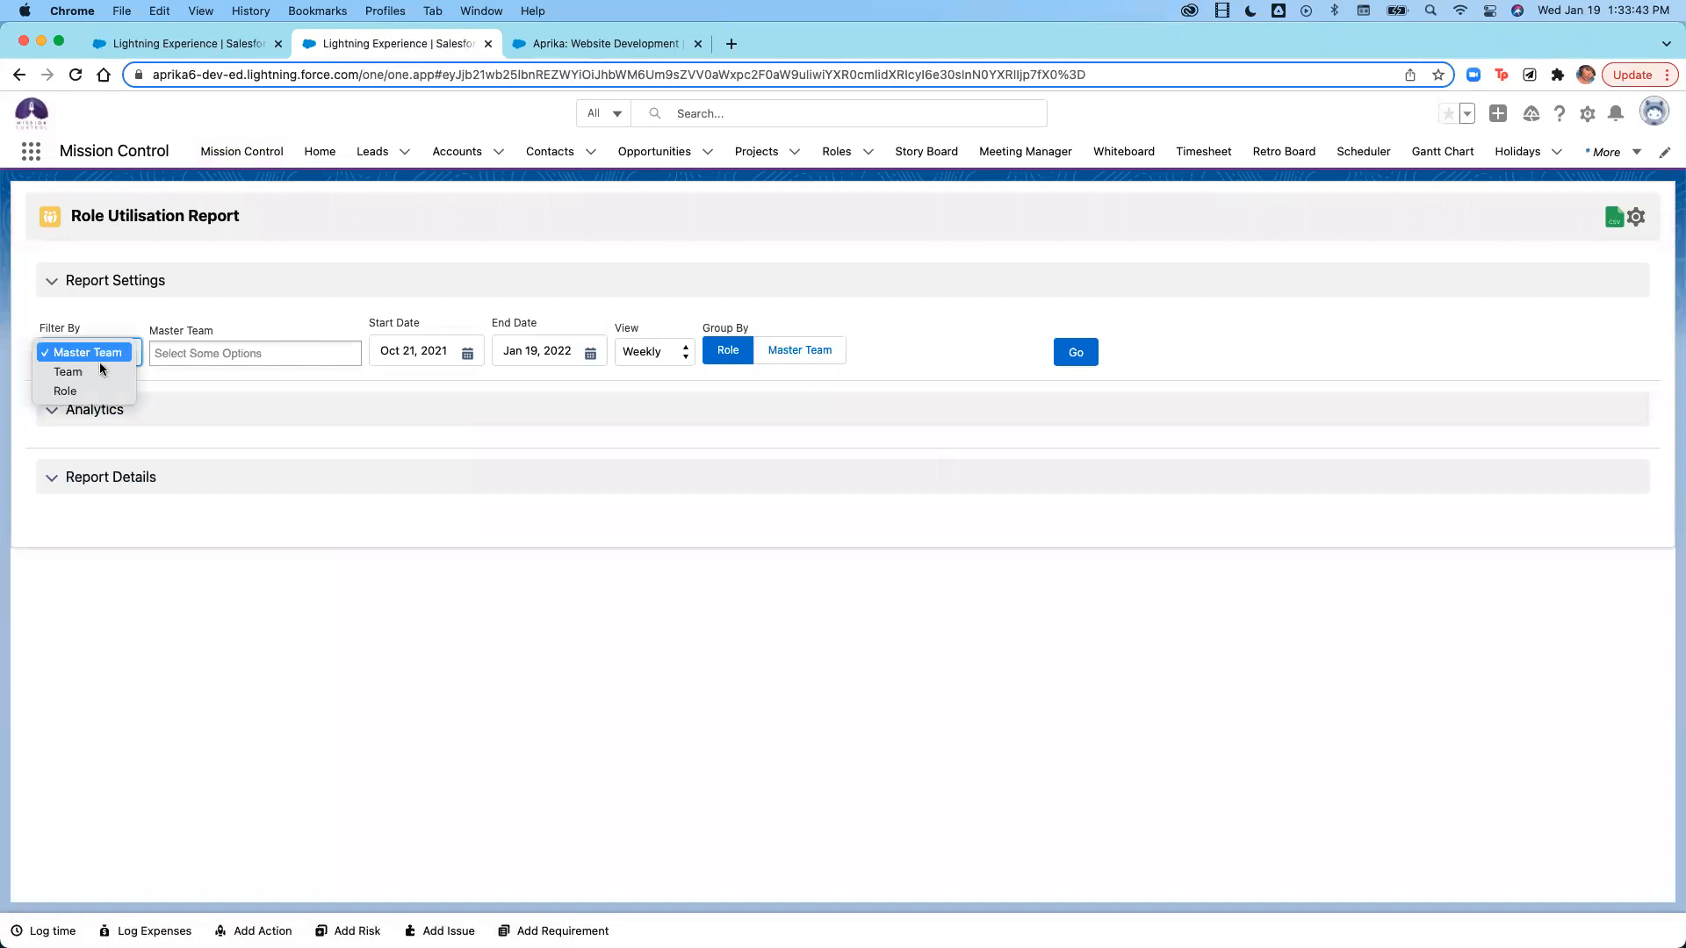
{"action": "left_click", "coordinate": [66, 390]}
{"action": "left_click", "coordinate": [107, 358]}
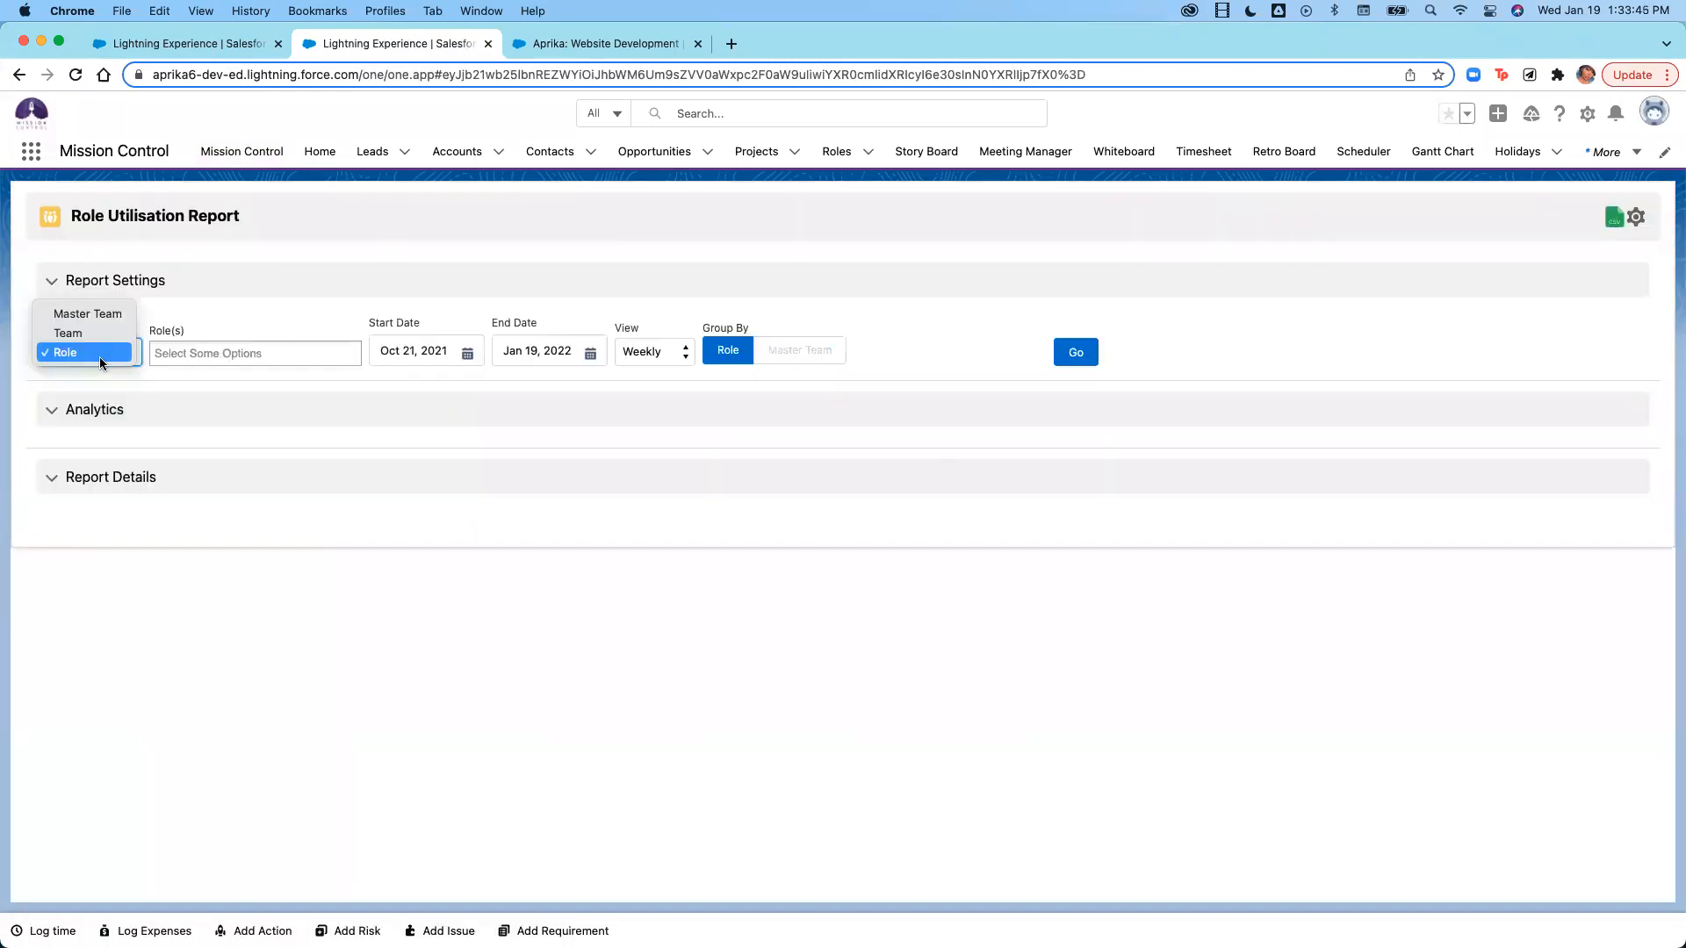
{"action": "left_click", "coordinate": [187, 350]}
{"action": "left_click", "coordinate": [188, 349]}
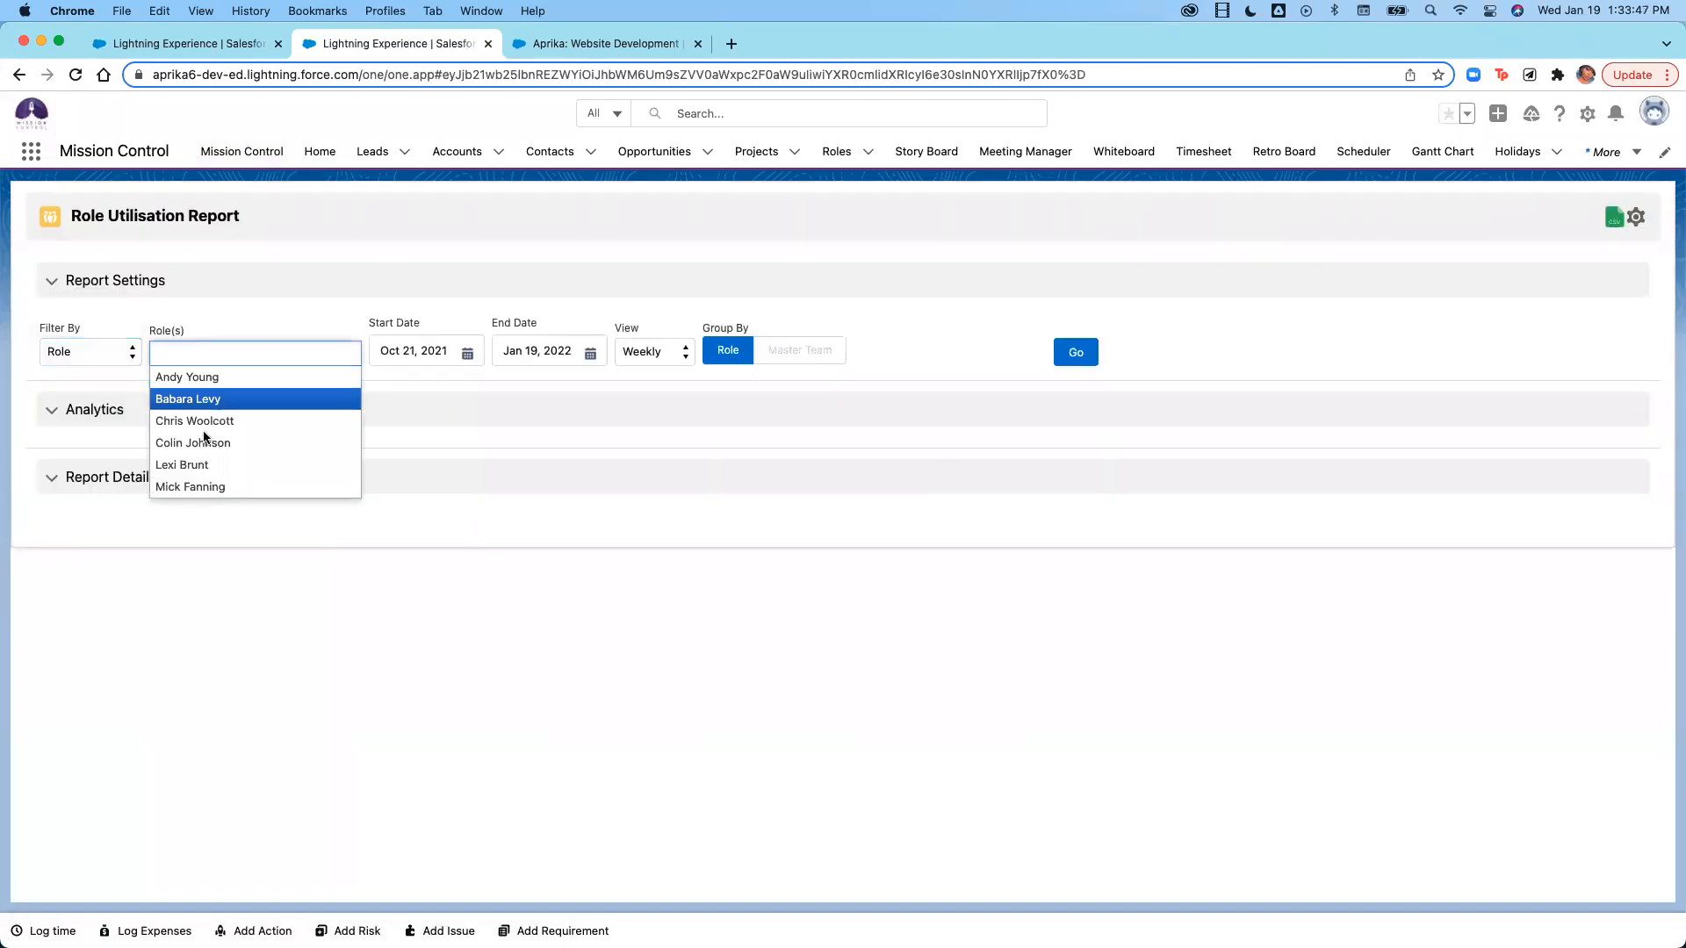
{"action": "left_click", "coordinate": [187, 465]}
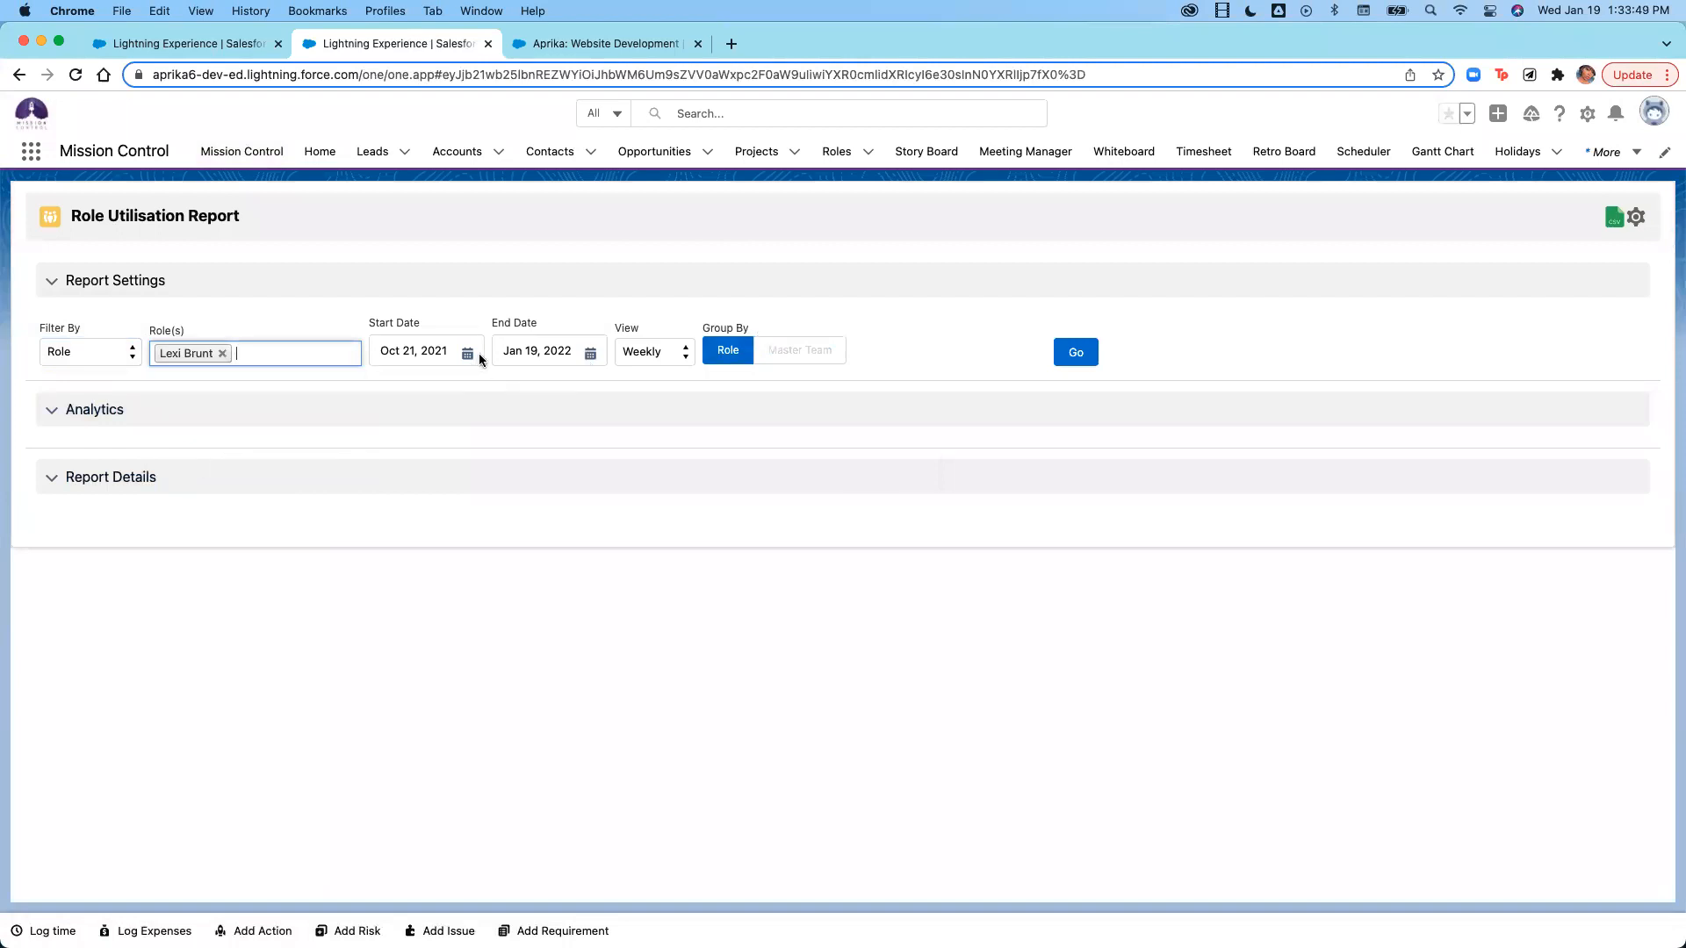
{"action": "left_click", "coordinate": [1068, 359]}
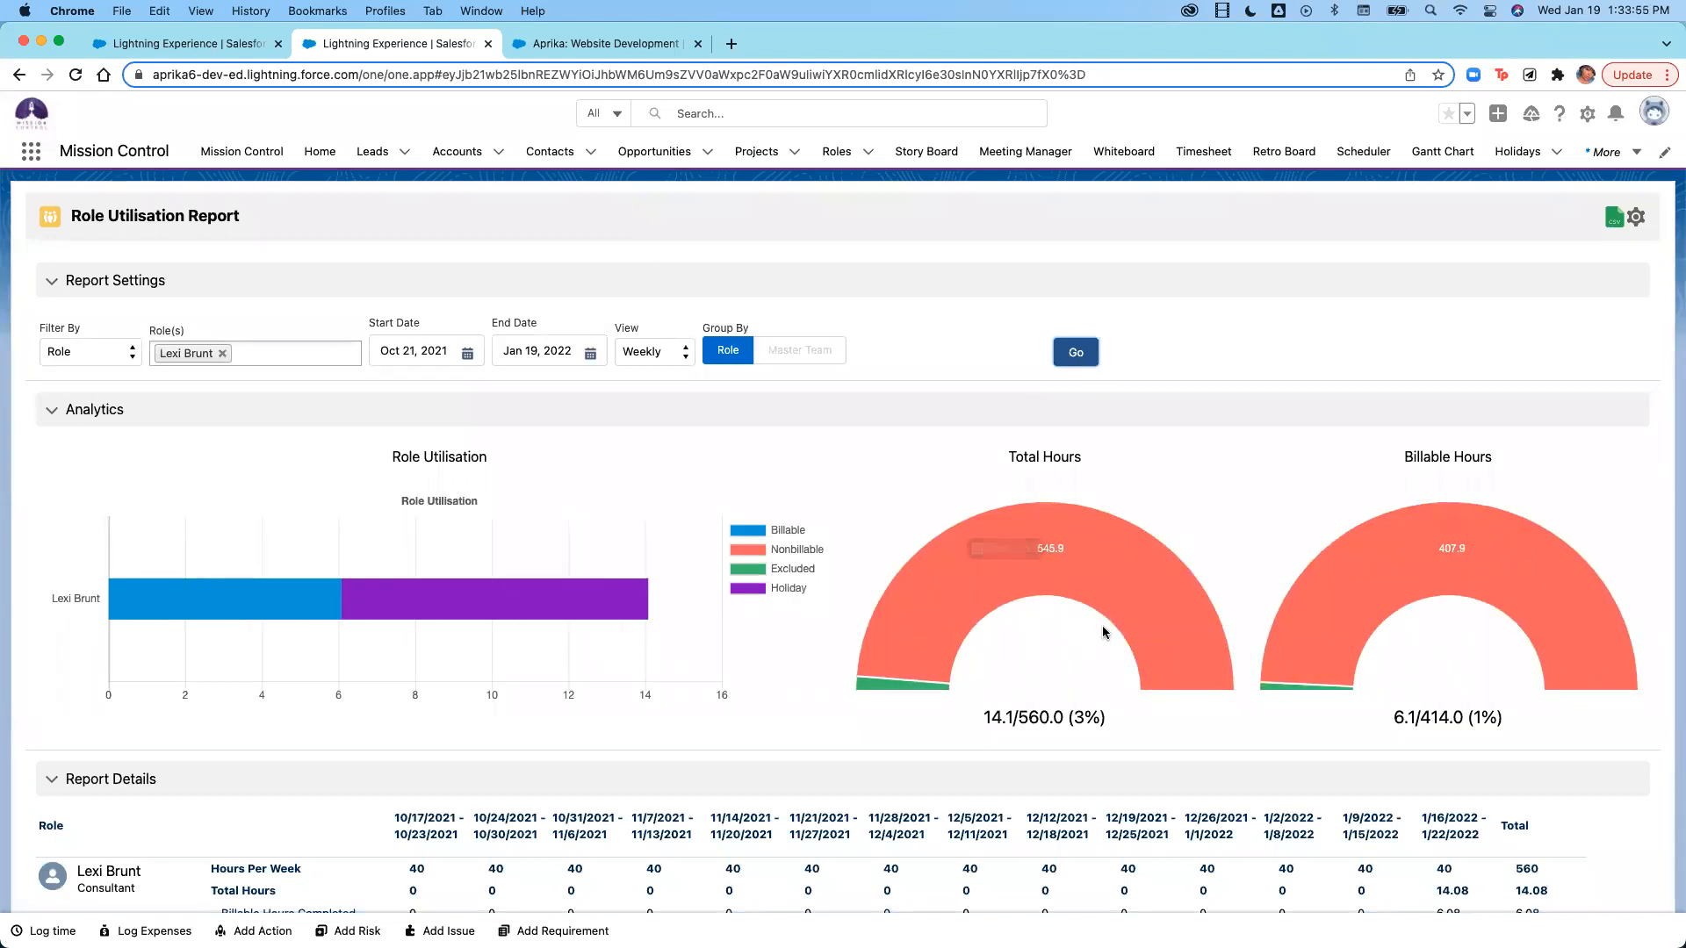
Examine the report's analytics charts, the weekly utilisation and billable performance details, and the available filter types.
{"action": "scroll", "coordinate": [1103, 626], "scroll_direction": "down", "scroll_amount": 3}
{"action": "scroll", "coordinate": [1105, 632], "scroll_direction": "down", "scroll_amount": 6}
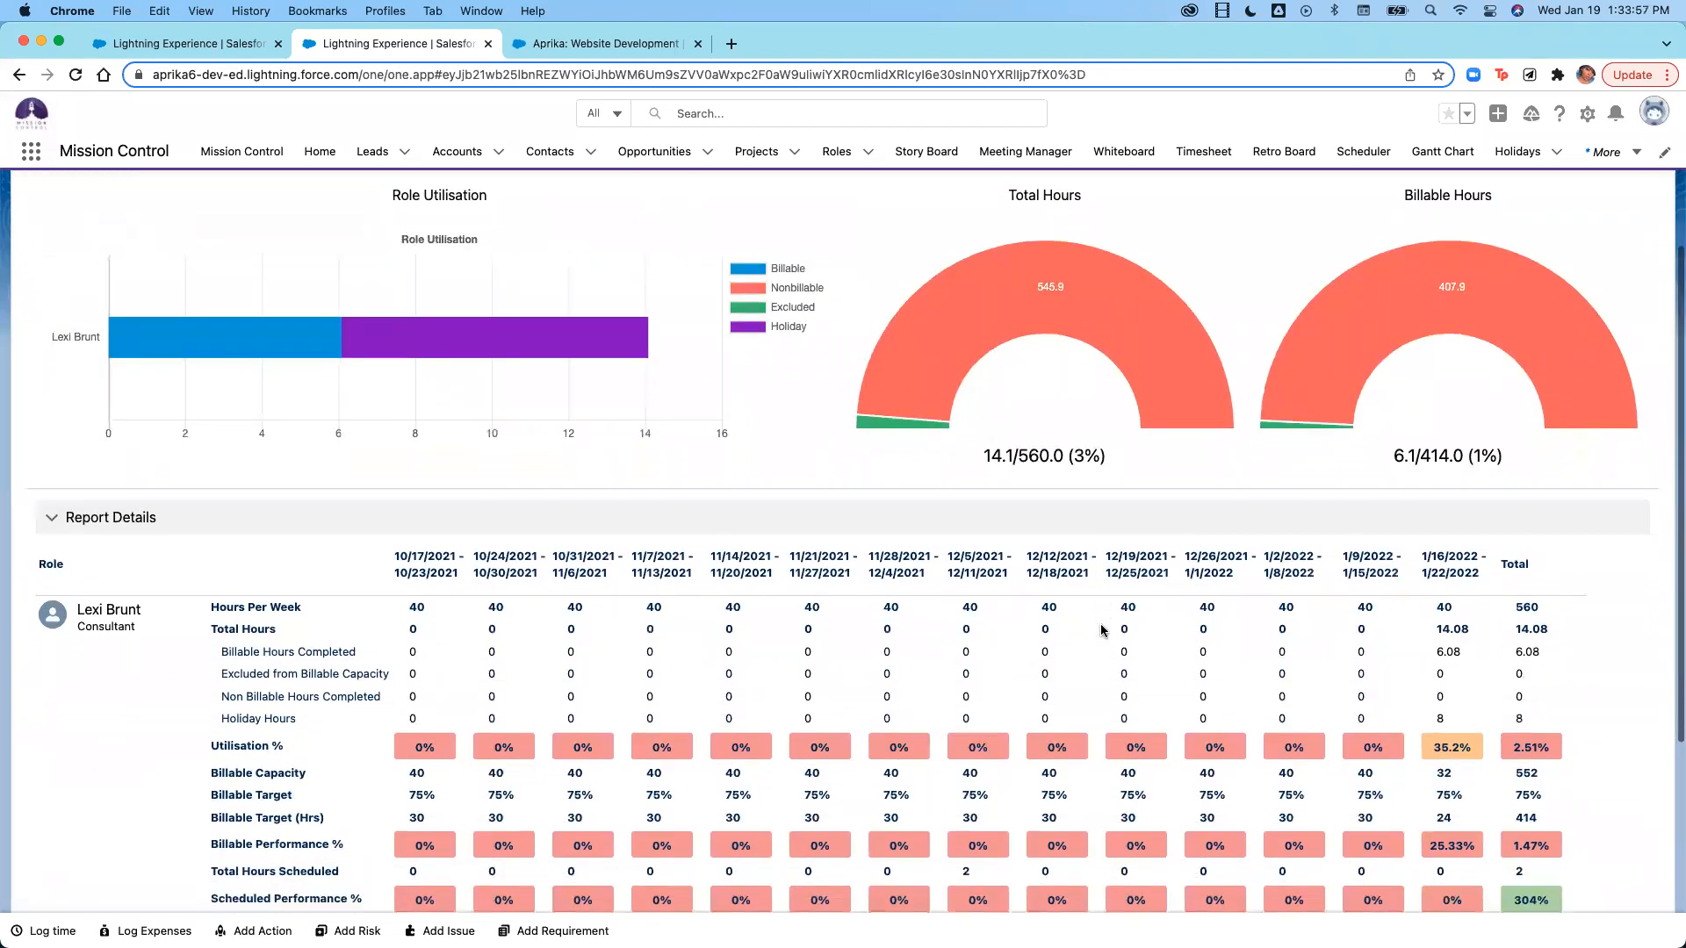
{"action": "scroll", "coordinate": [1103, 630], "scroll_direction": "down", "scroll_amount": 2}
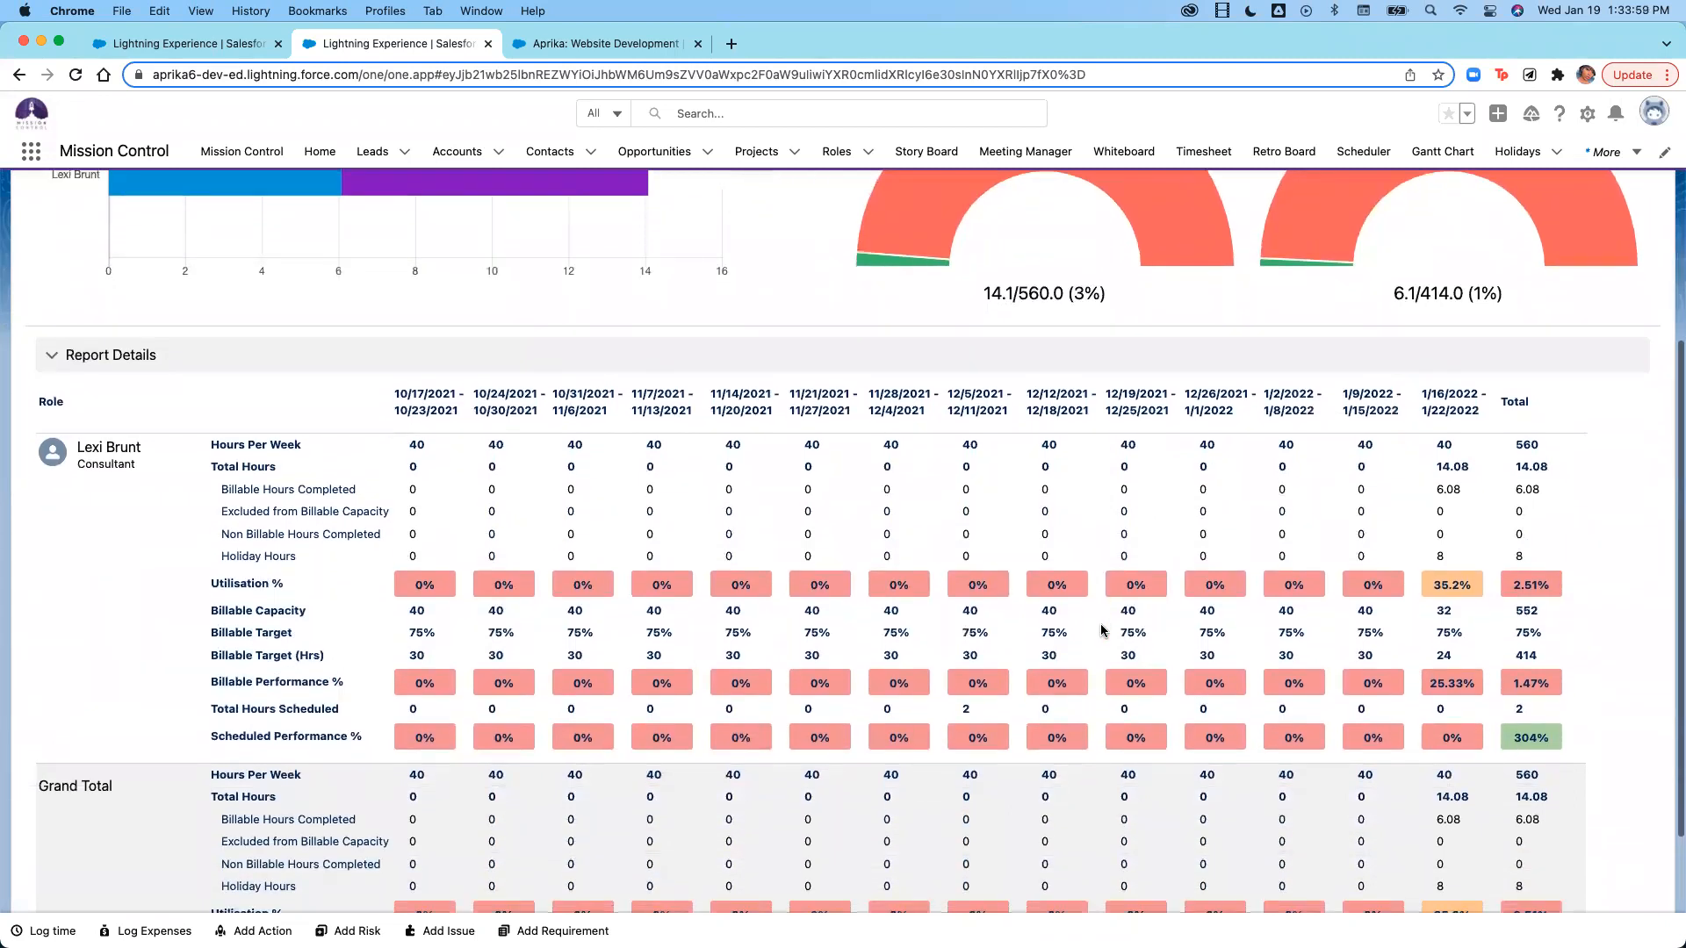
{"action": "scroll", "coordinate": [1103, 629], "scroll_direction": "down", "scroll_amount": 2}
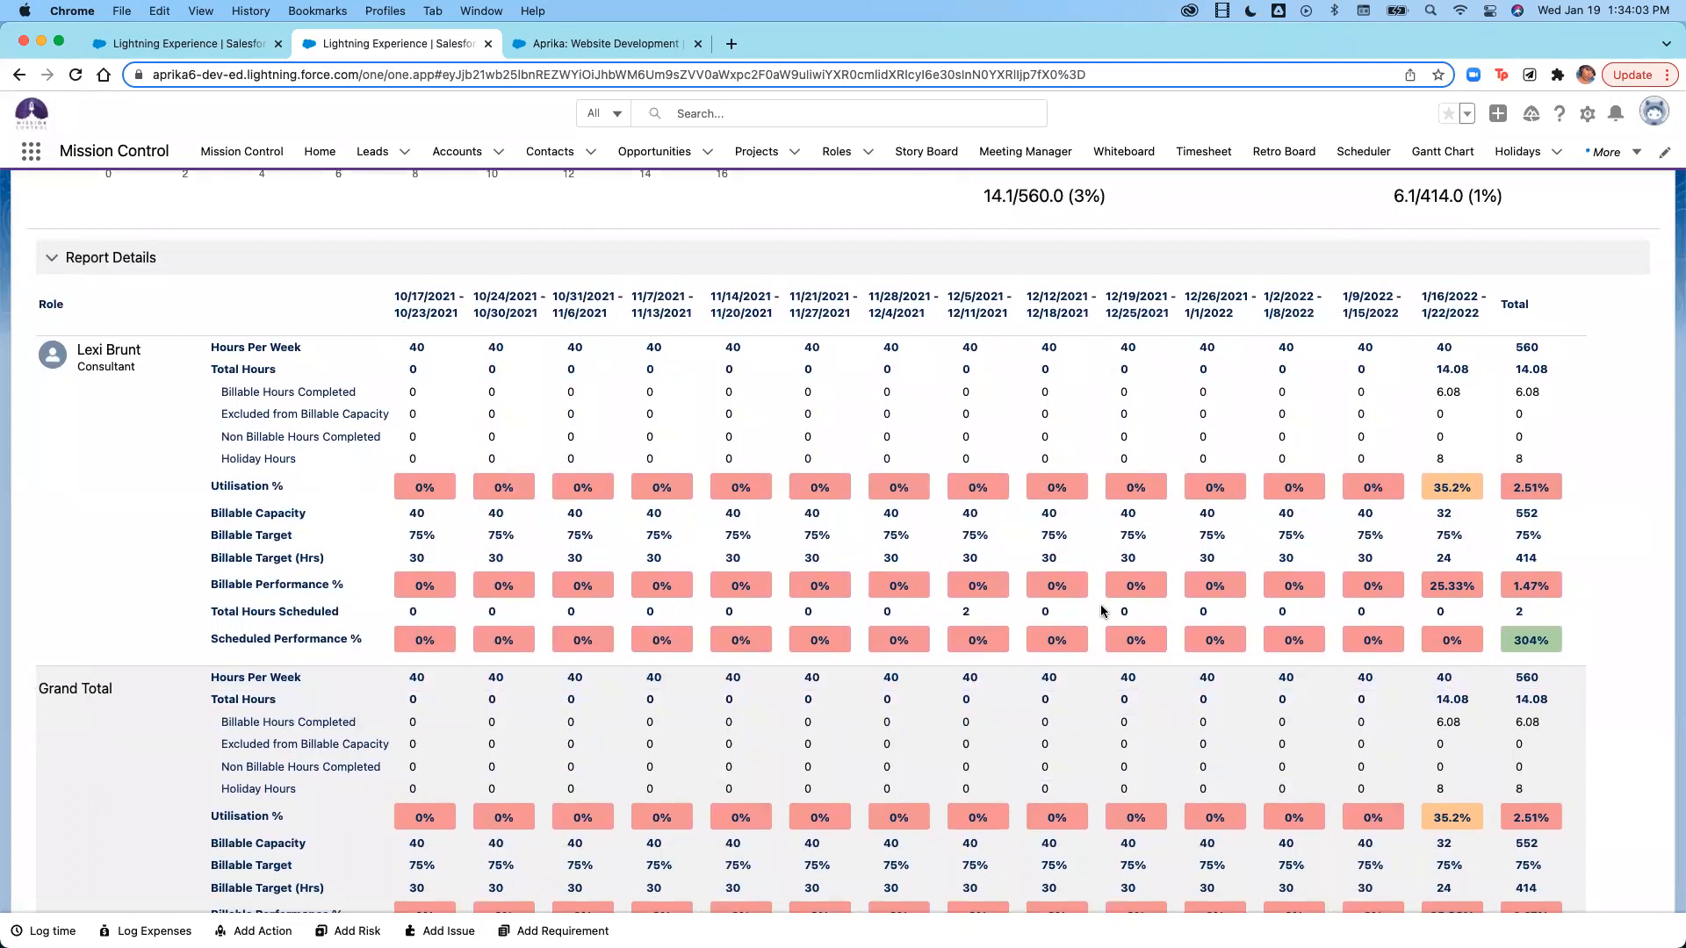
{"action": "scroll", "coordinate": [1103, 612], "scroll_direction": "down", "scroll_amount": 2}
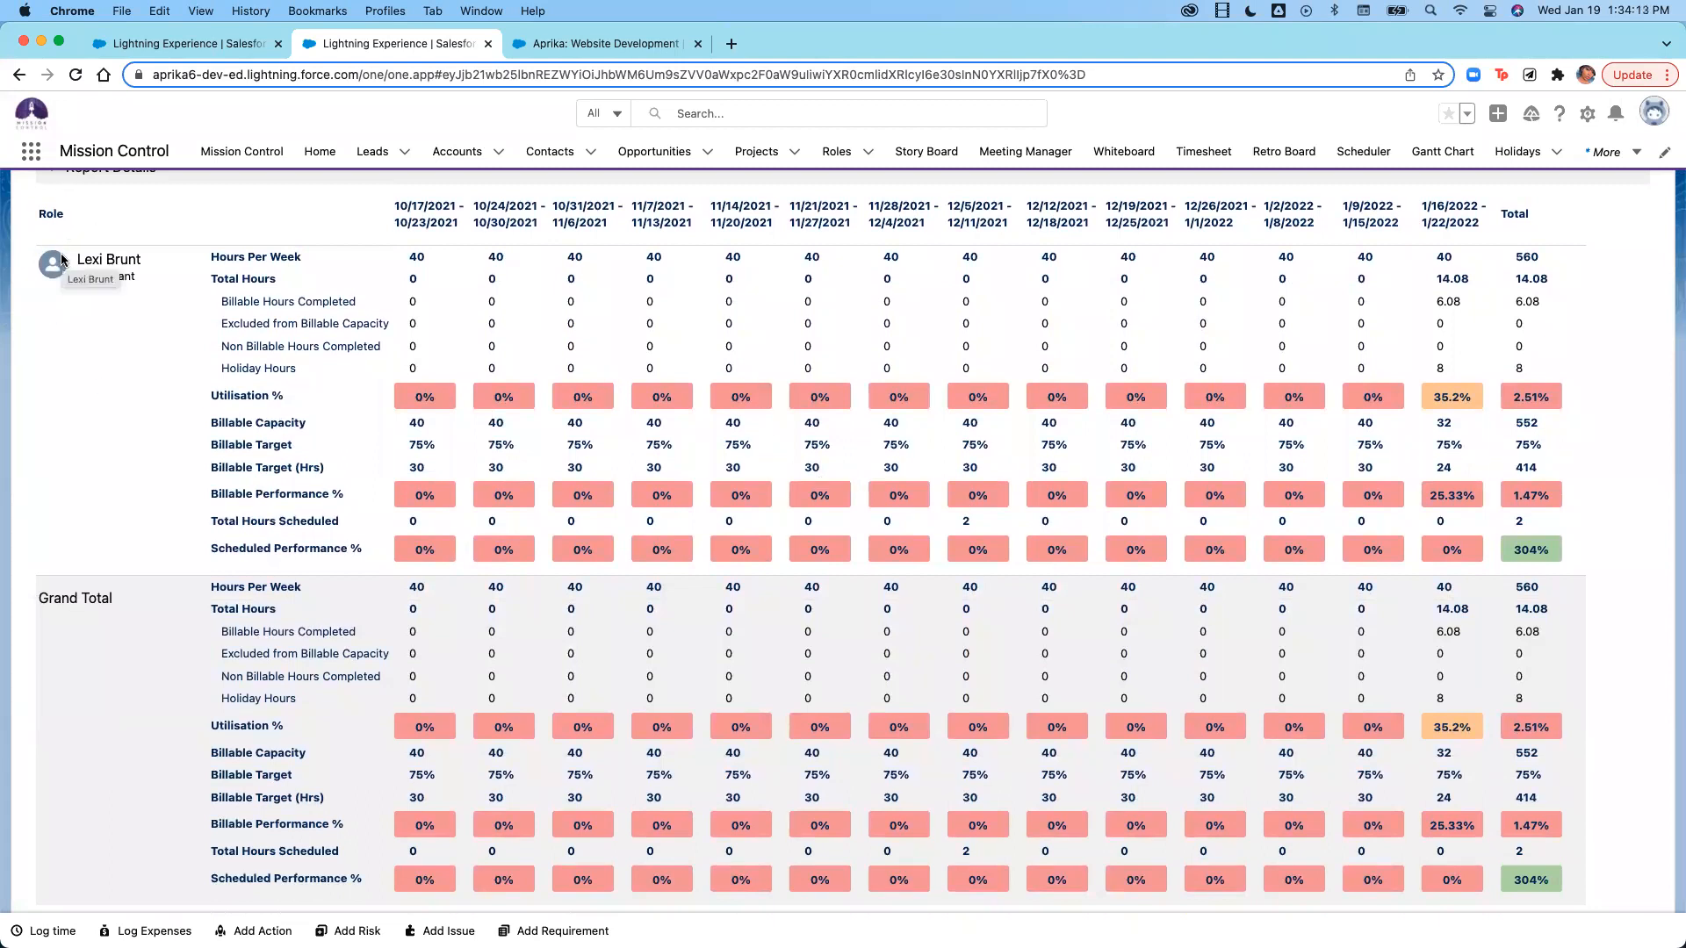
{"action": "scroll", "coordinate": [61, 259], "scroll_direction": "up", "scroll_amount": 5}
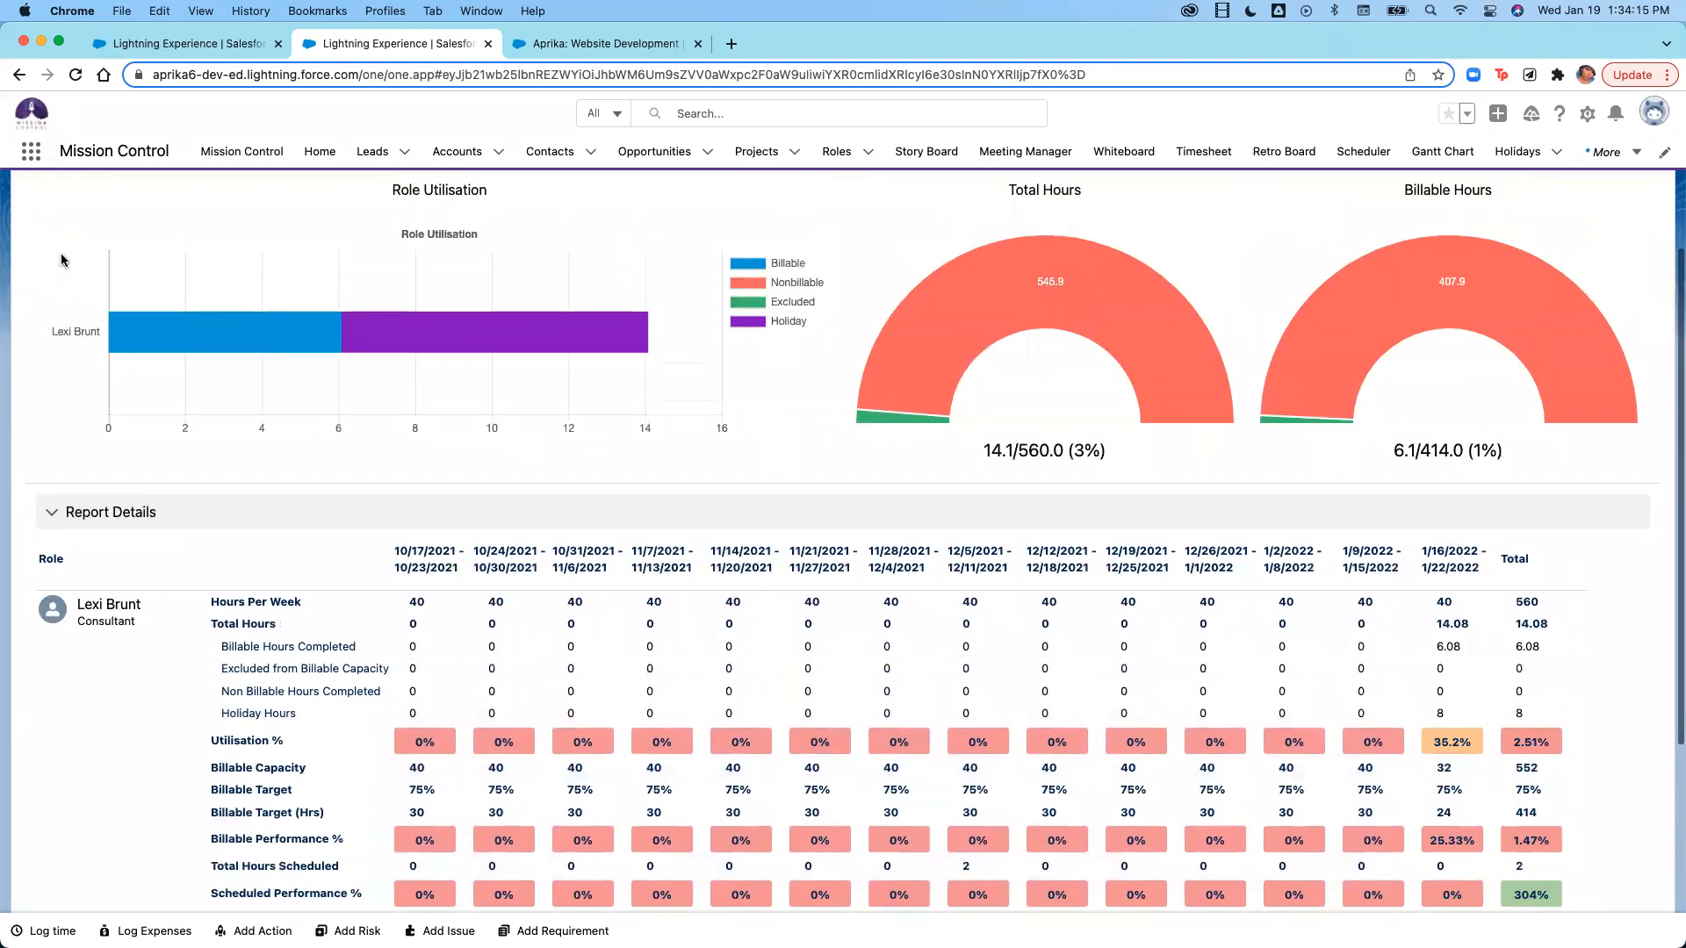
{"action": "scroll", "coordinate": [63, 261], "scroll_direction": "up", "scroll_amount": 1}
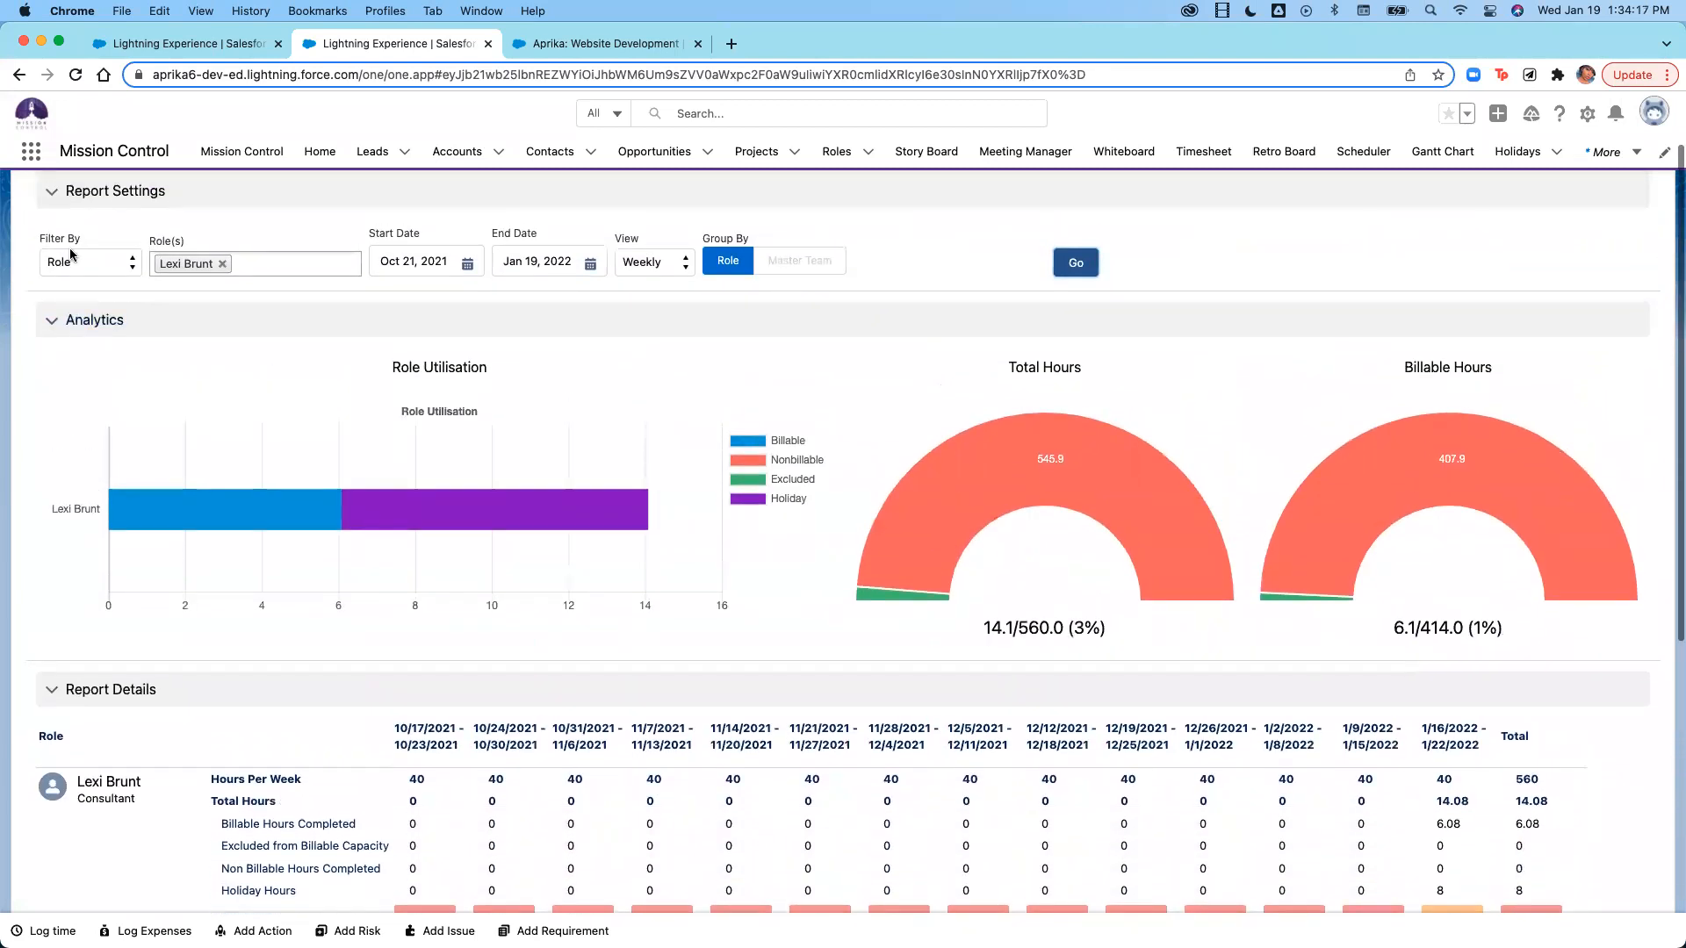
{"action": "left_click", "coordinate": [101, 269]}
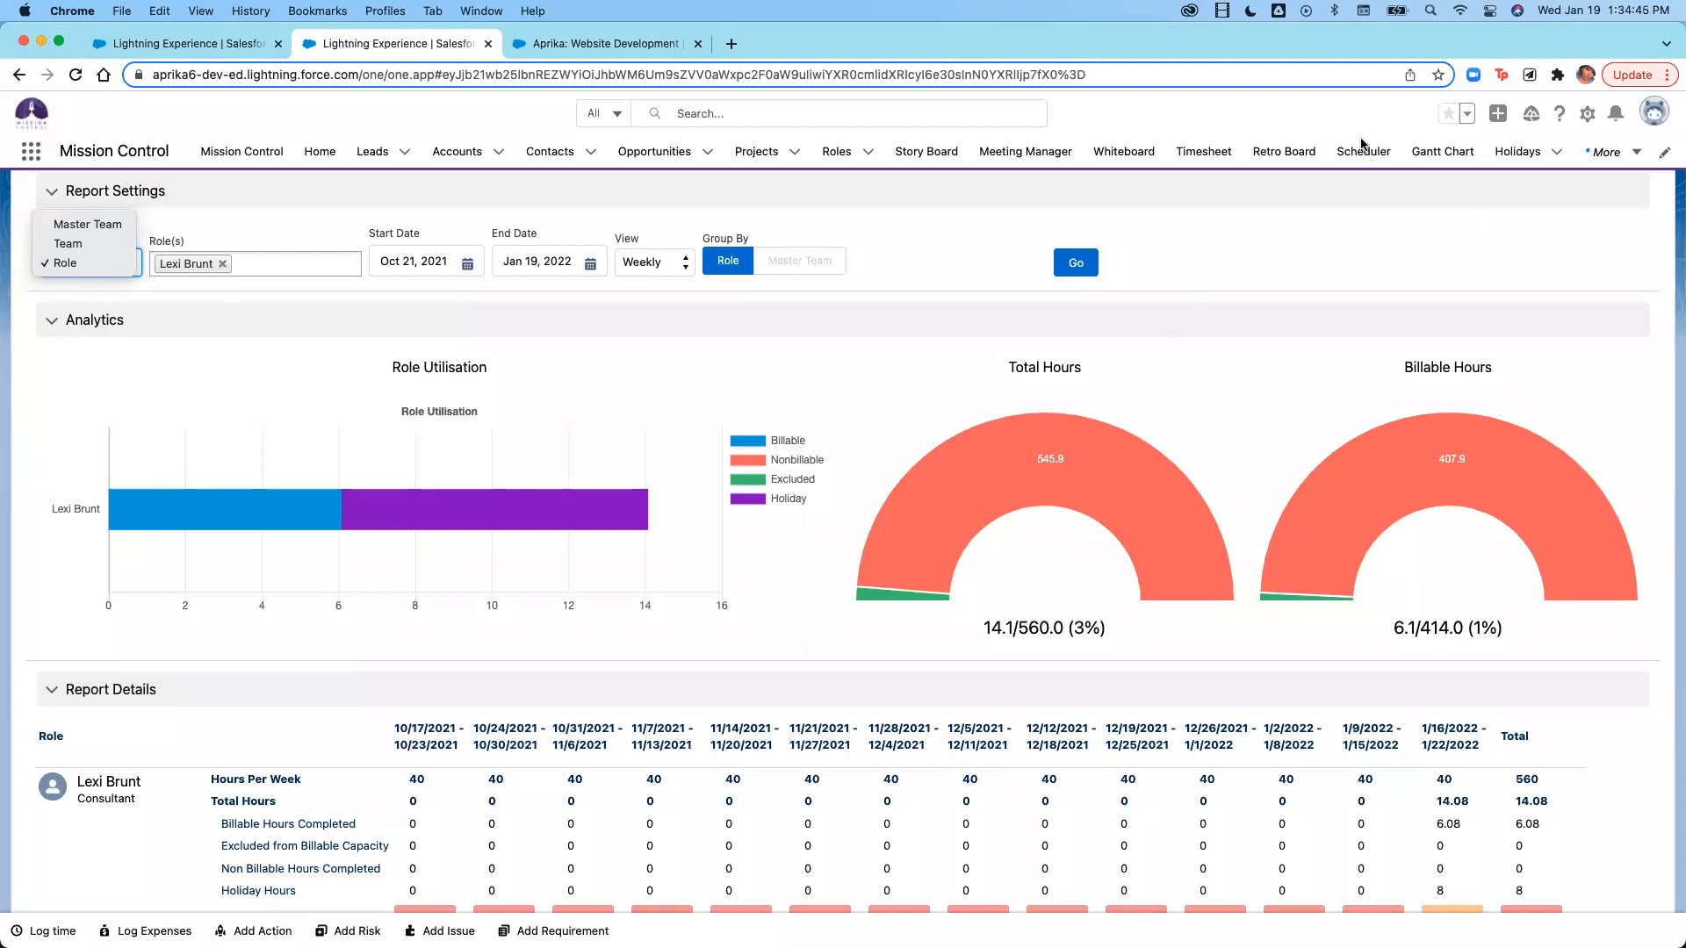
View the Build Page Content: Aprika Website Build - Role Based action's details in the Scheduler and return to the timesheet.
{"action": "left_click", "coordinate": [1362, 148]}
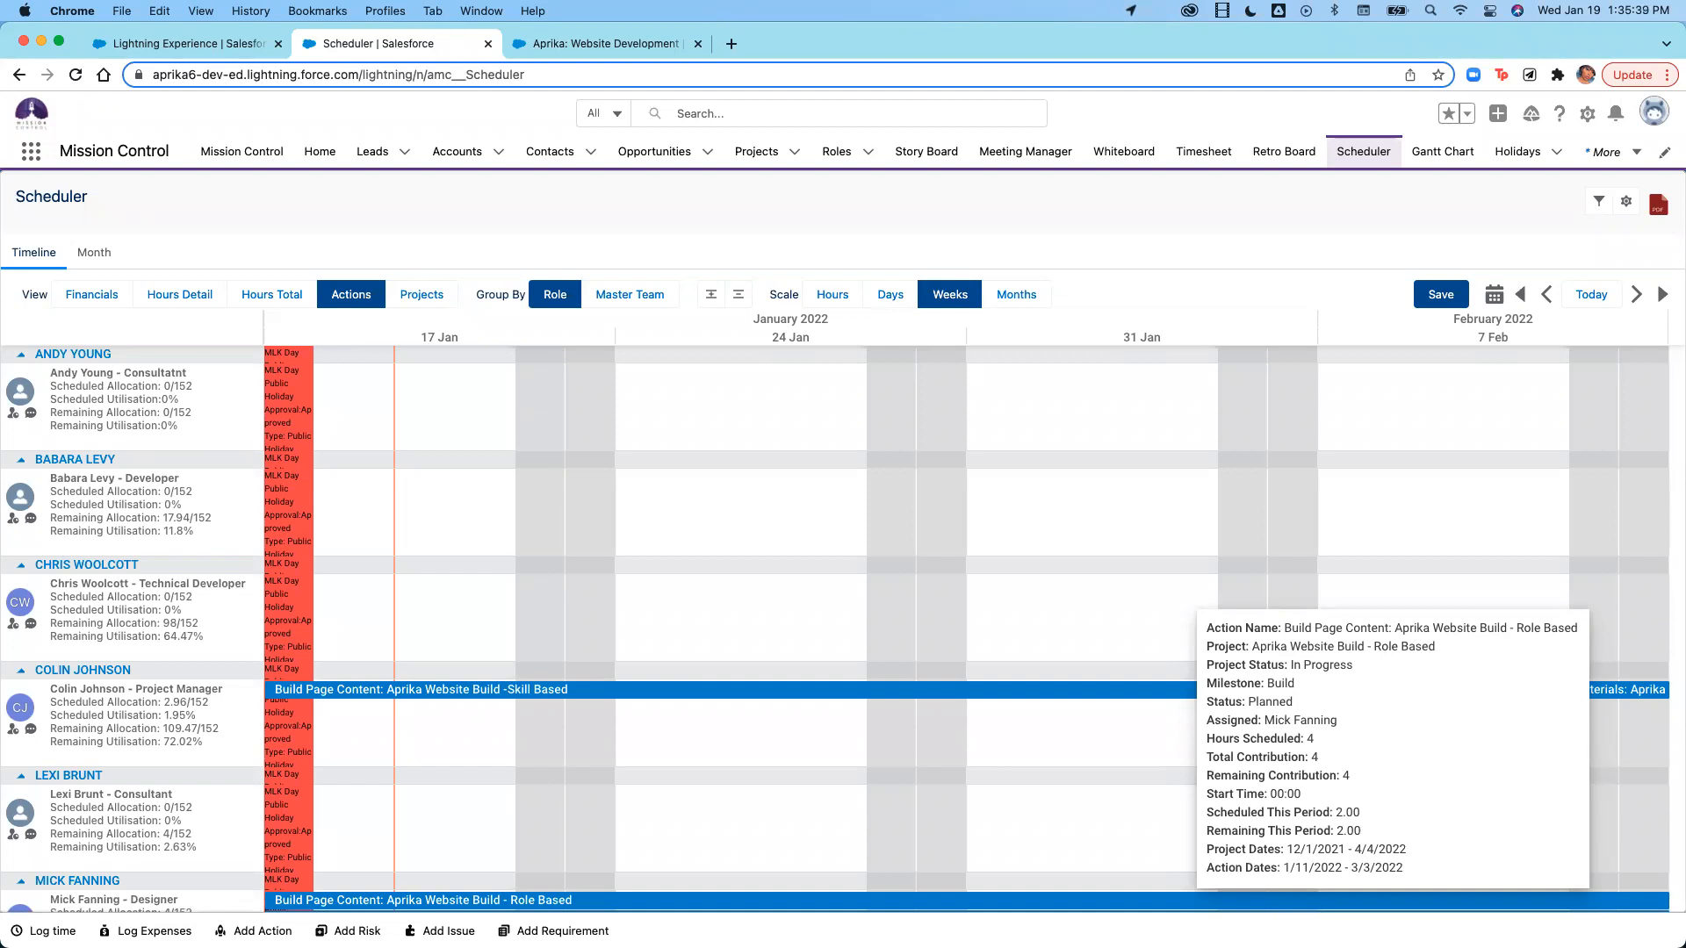
{"action": "left_click", "coordinate": [1204, 155]}
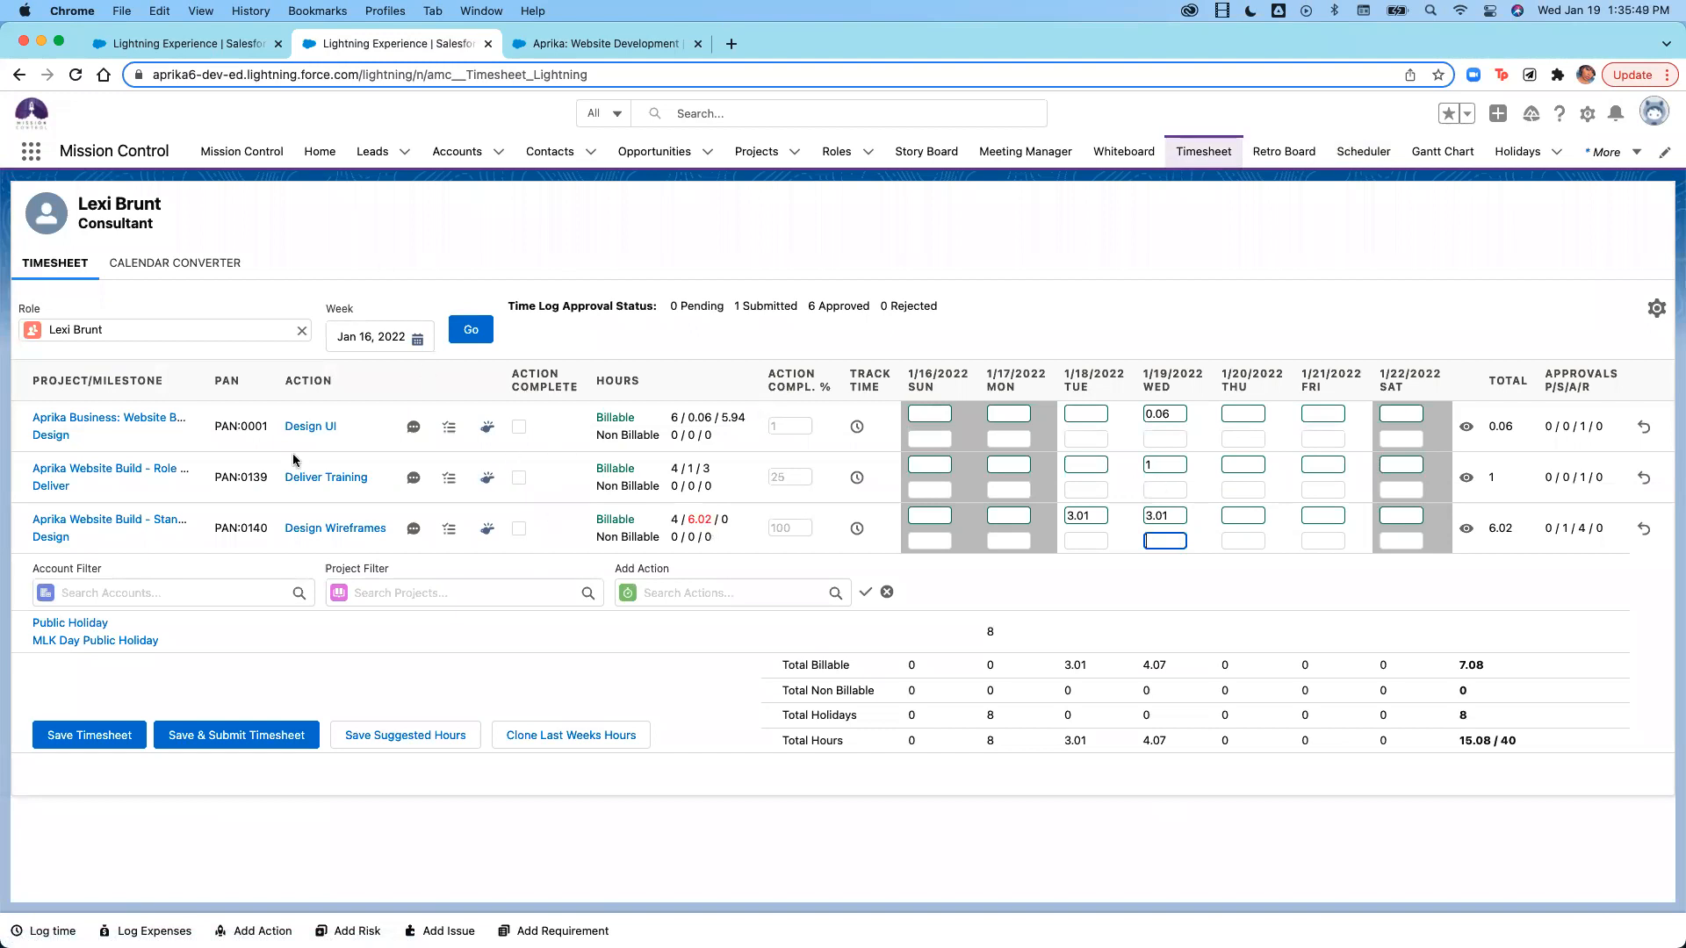
Start a new action from the timesheet for the Aprika Business: Website Build project and its Build milestone.
{"action": "left_click", "coordinate": [255, 931]}
{"action": "left_click", "coordinate": [215, 450]}
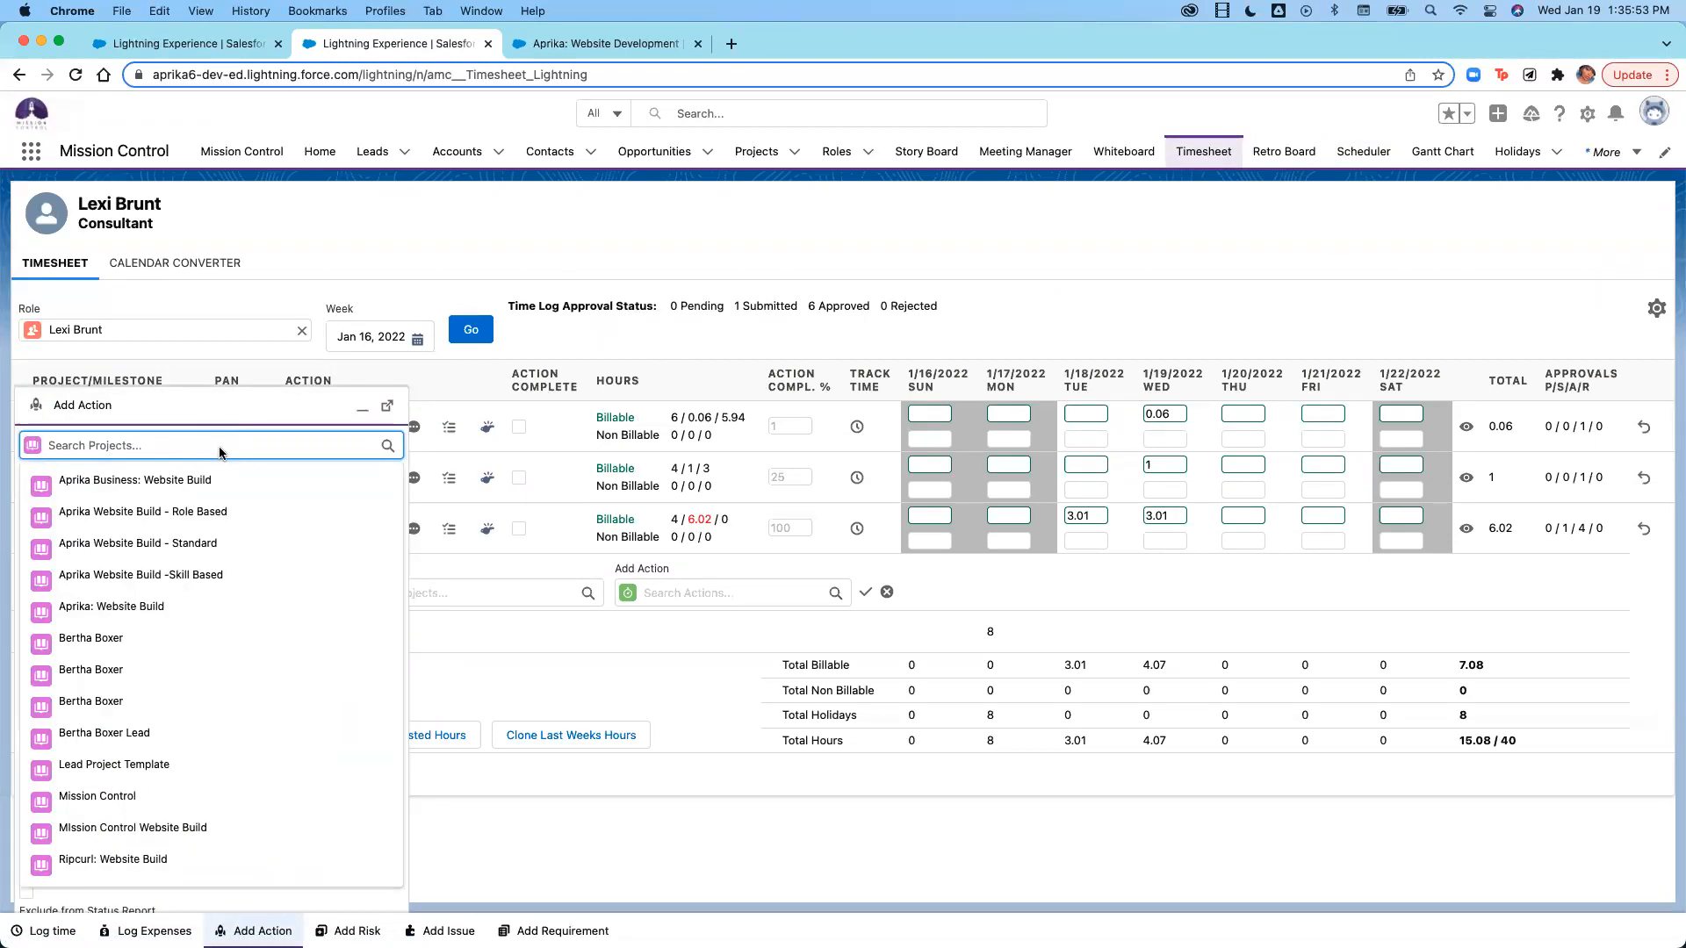
{"action": "left_click", "coordinate": [215, 482]}
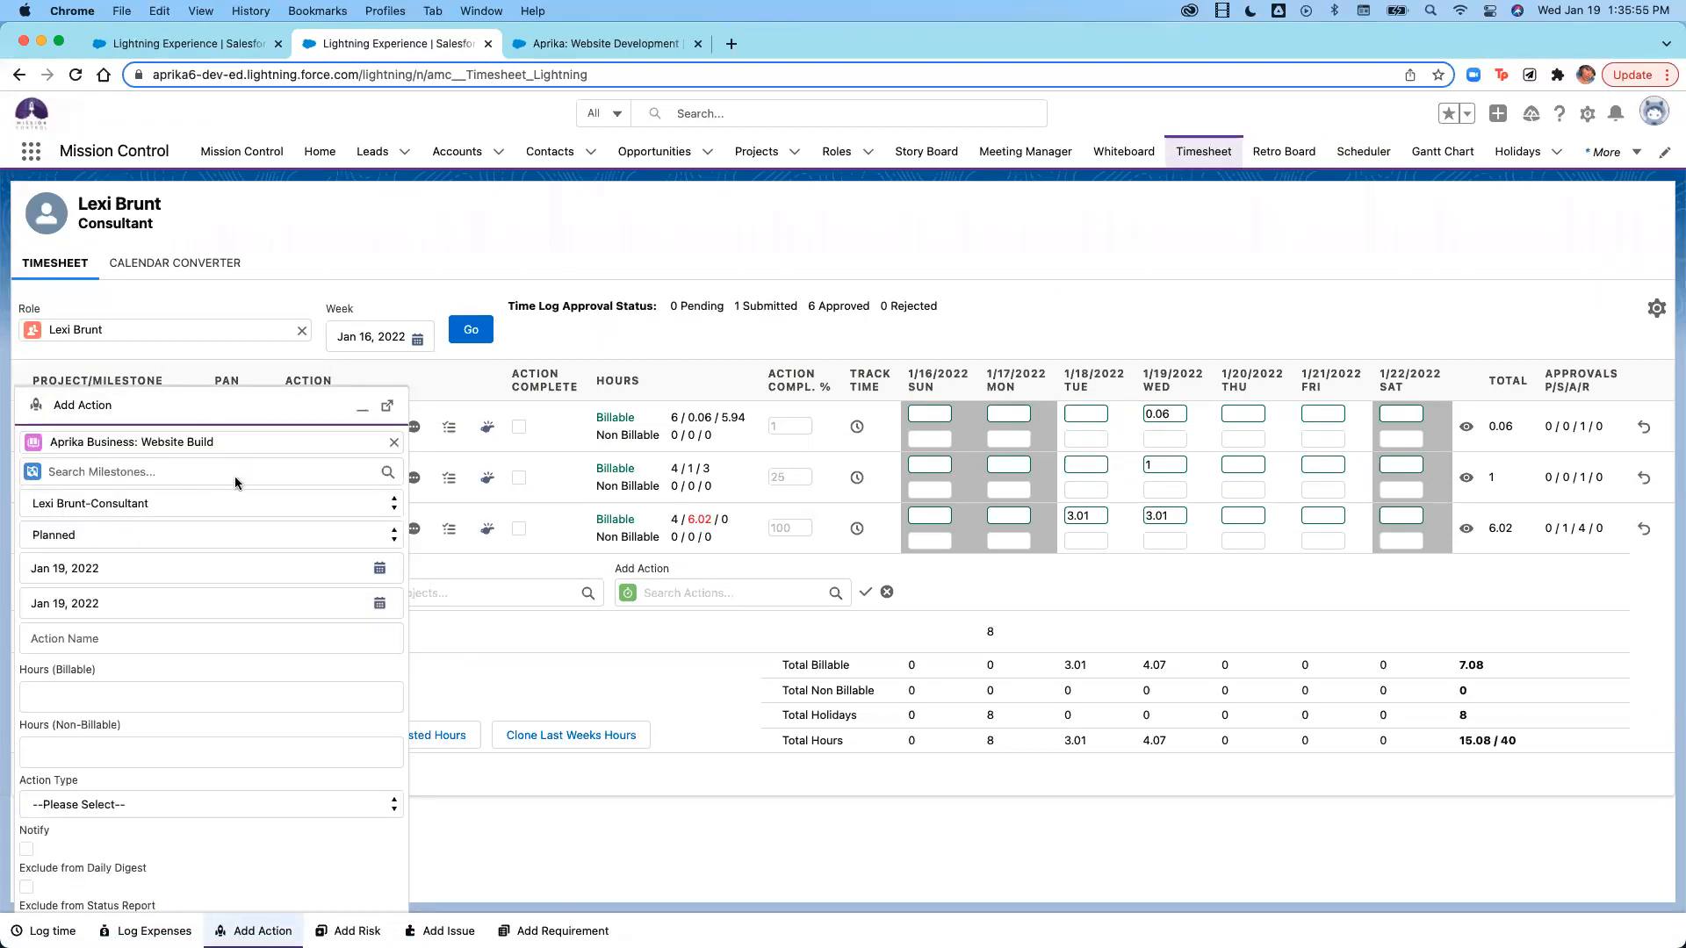
{"action": "left_click", "coordinate": [216, 475]}
{"action": "left_click", "coordinate": [233, 523]}
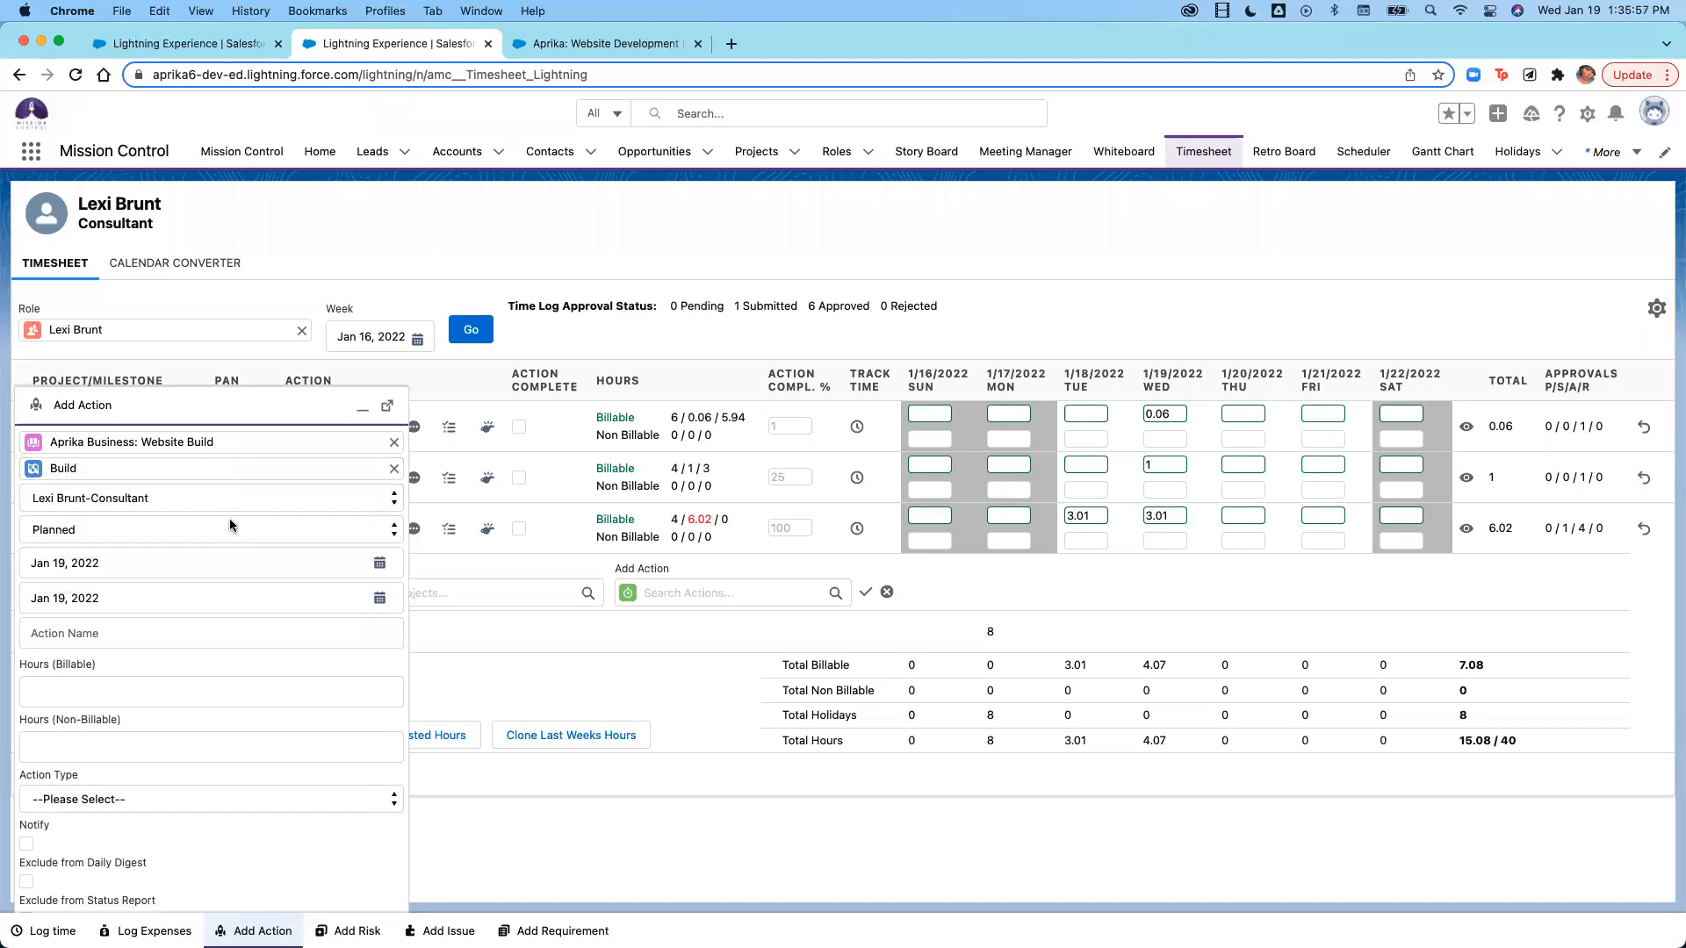
Name the new action Build Template, give it 10 non-billable hours and create it.
{"action": "scroll", "coordinate": [213, 601], "scroll_direction": "down", "scroll_amount": 1}
{"action": "left_click", "coordinate": [210, 583]}
{"action": "type", "text": "Build Template"}
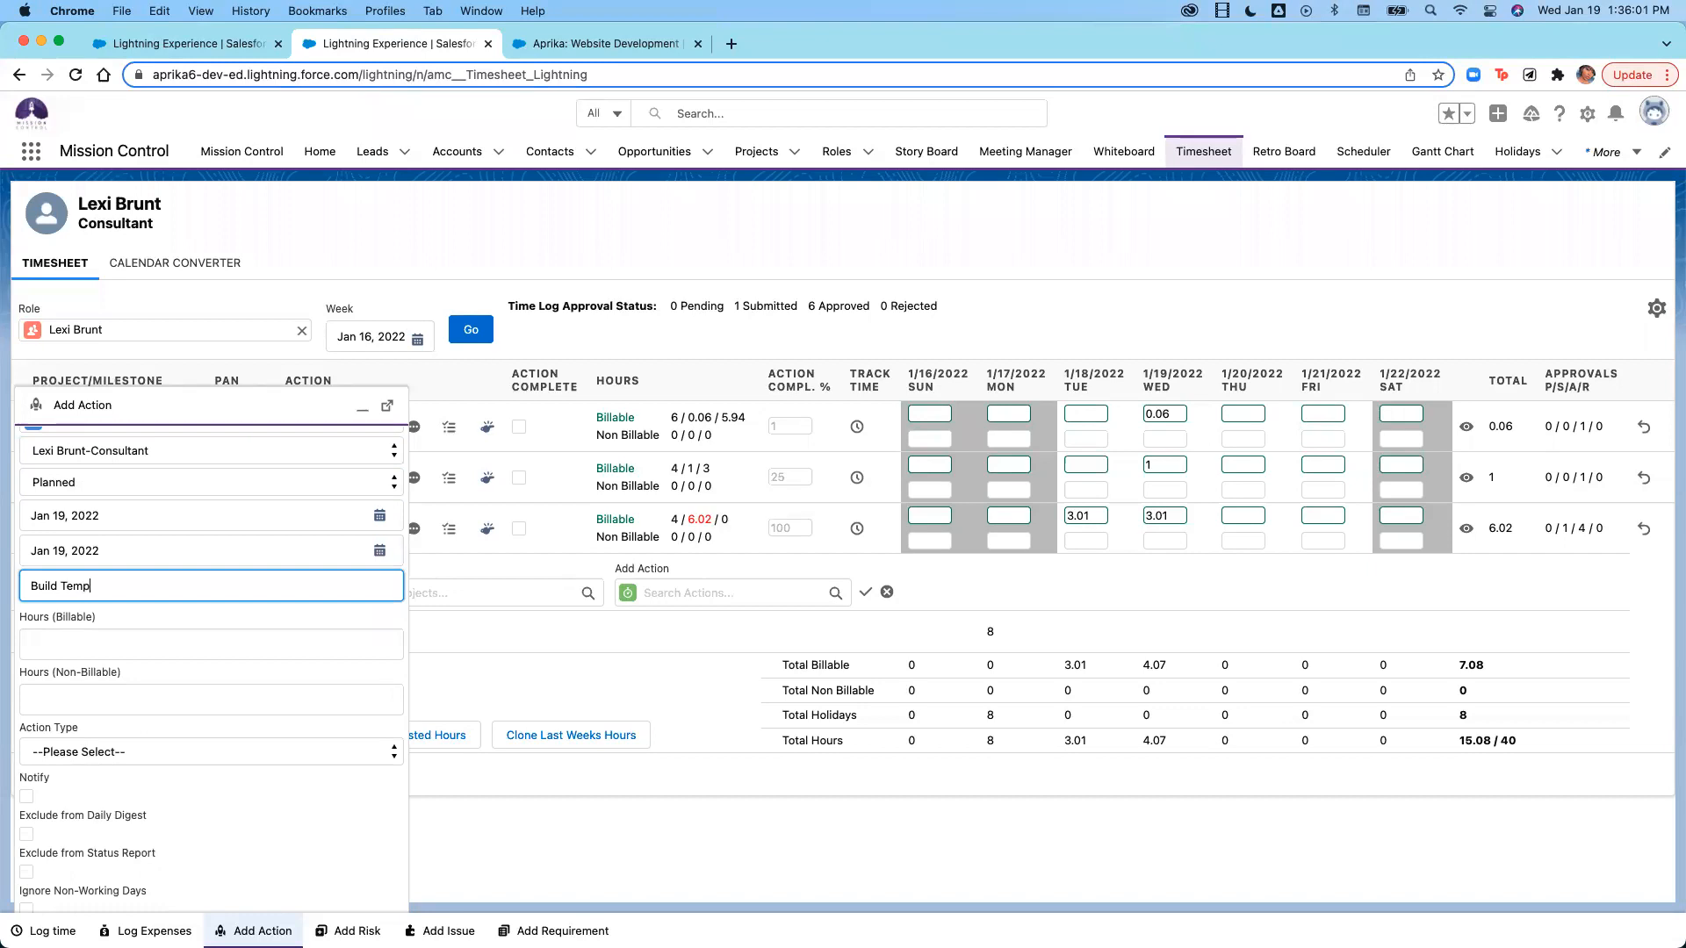
{"action": "left_click", "coordinate": [250, 637]}
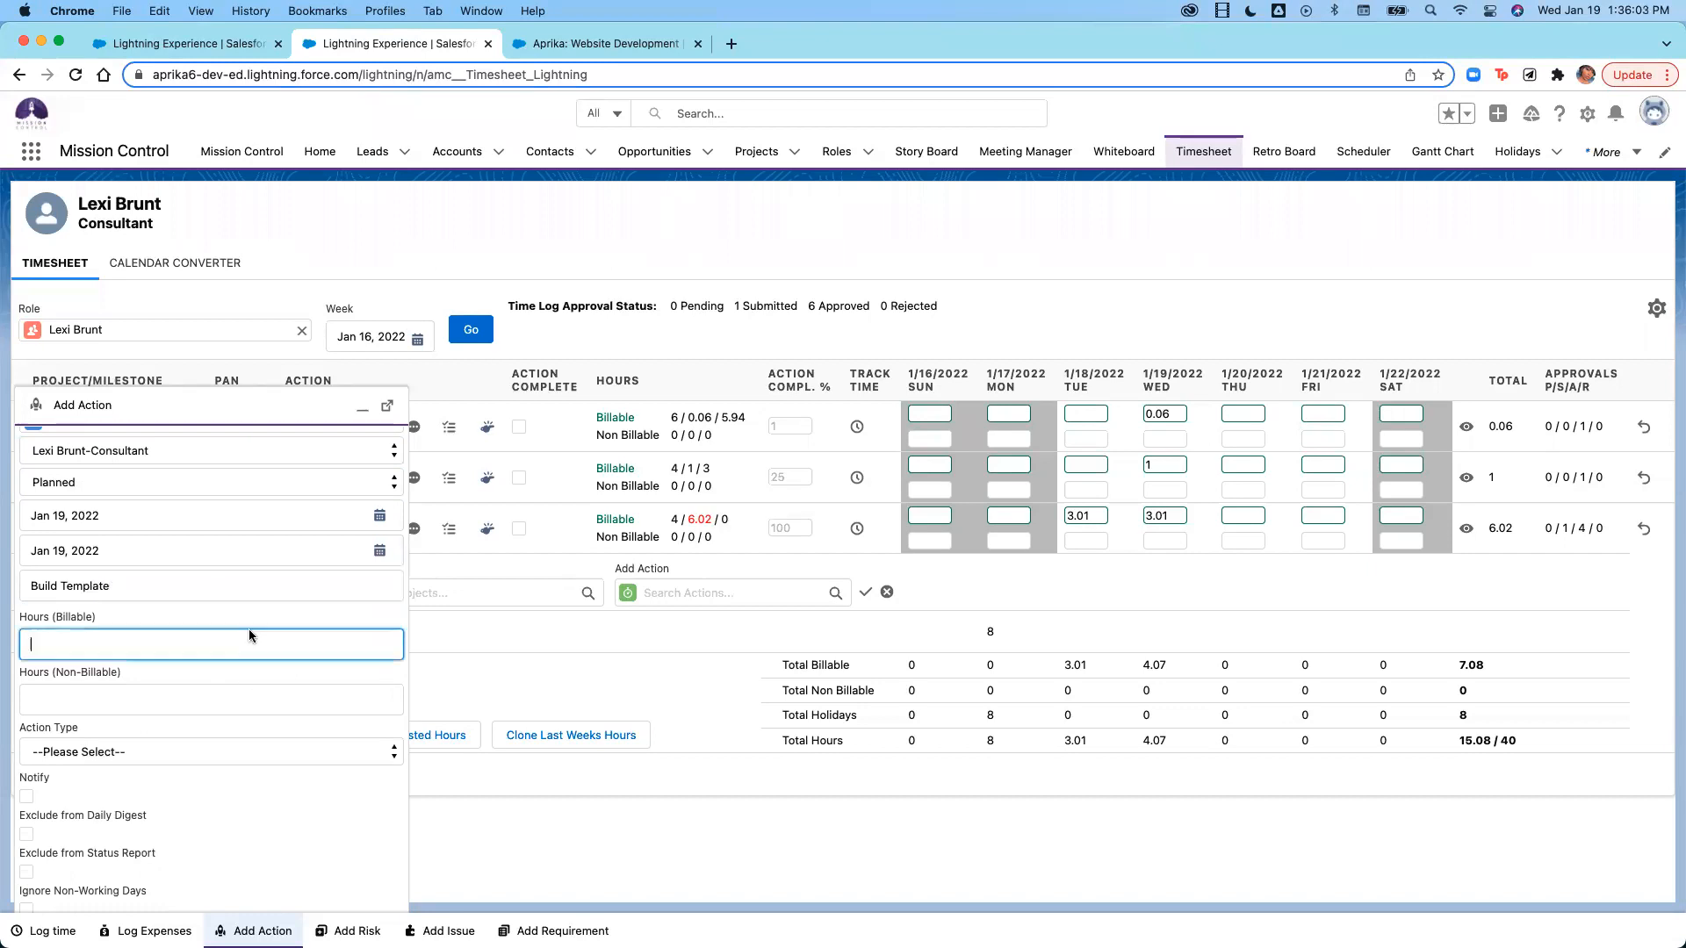
{"action": "left_click", "coordinate": [242, 700]}
{"action": "type", "text": "10"}
{"action": "scroll", "coordinate": [158, 782], "scroll_direction": "down", "scroll_amount": 3}
{"action": "scroll", "coordinate": [157, 785], "scroll_direction": "down", "scroll_amount": 2}
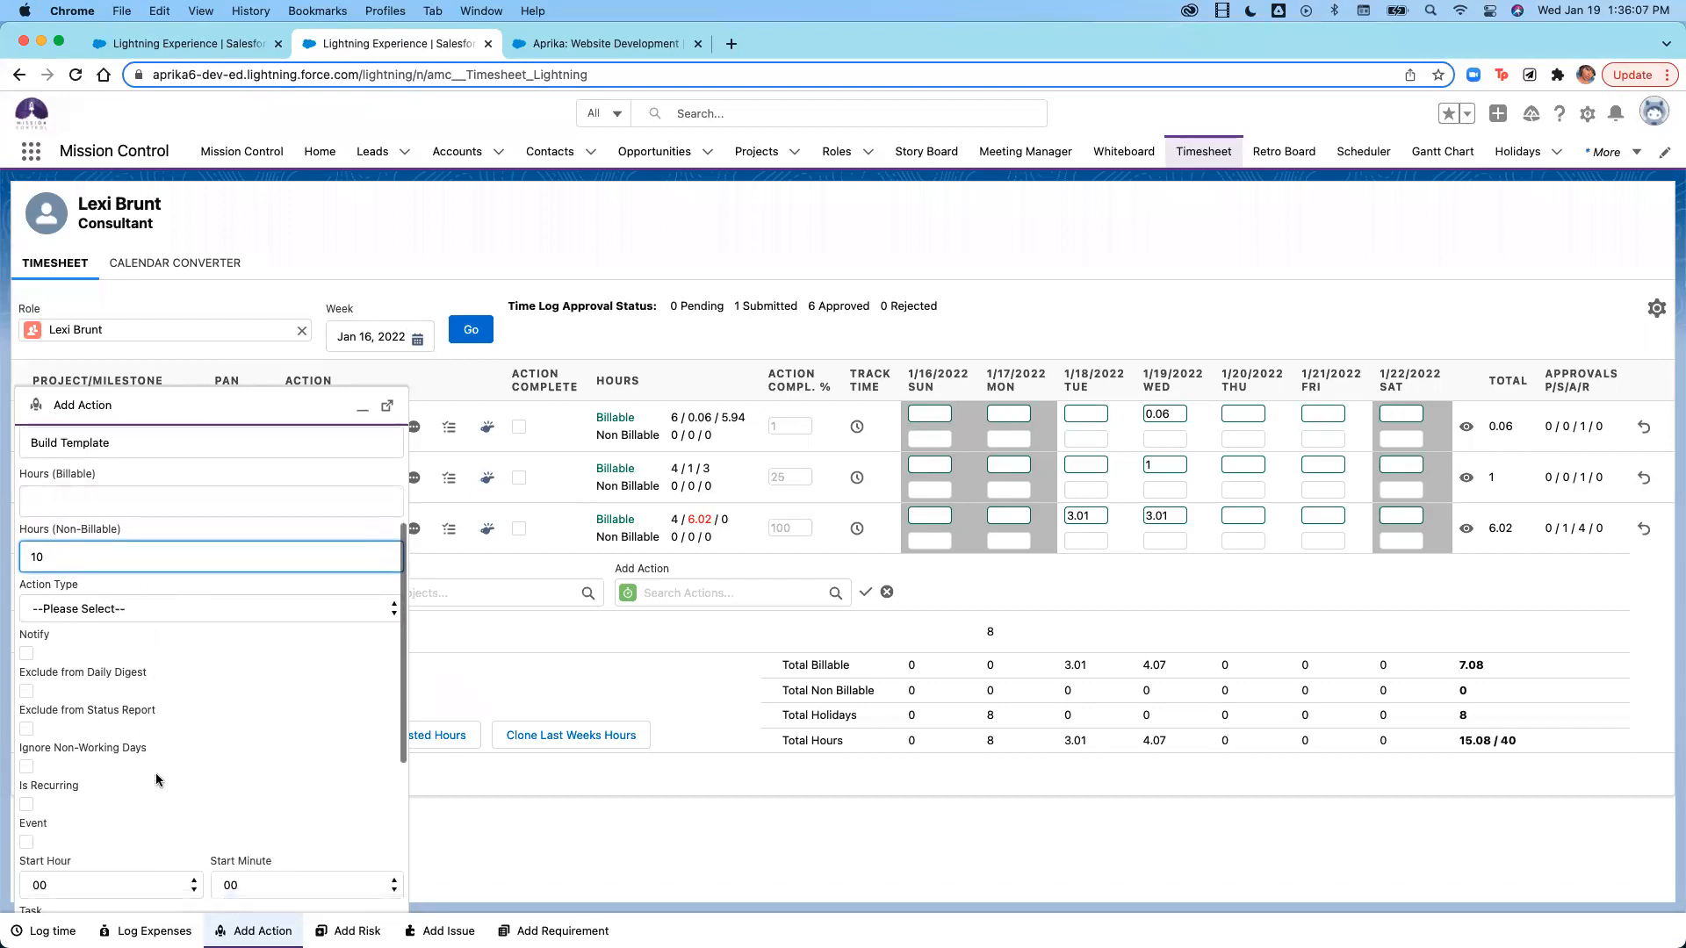
{"action": "scroll", "coordinate": [156, 780], "scroll_direction": "down", "scroll_amount": 3}
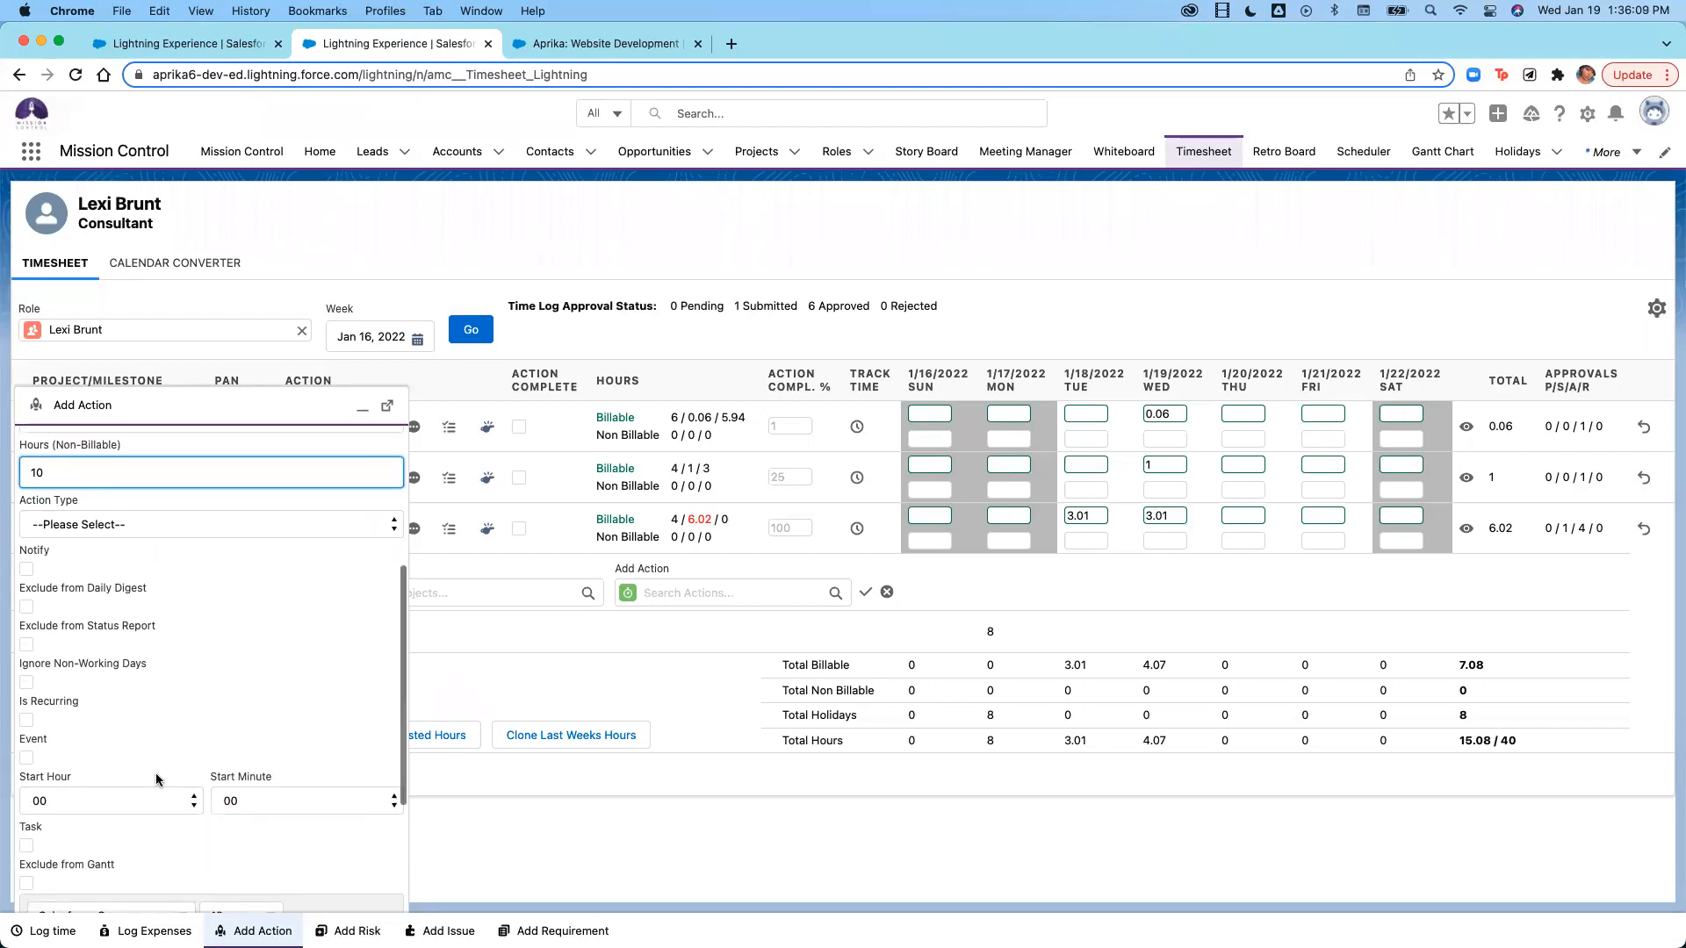
{"action": "scroll", "coordinate": [156, 776], "scroll_direction": "down", "scroll_amount": 4}
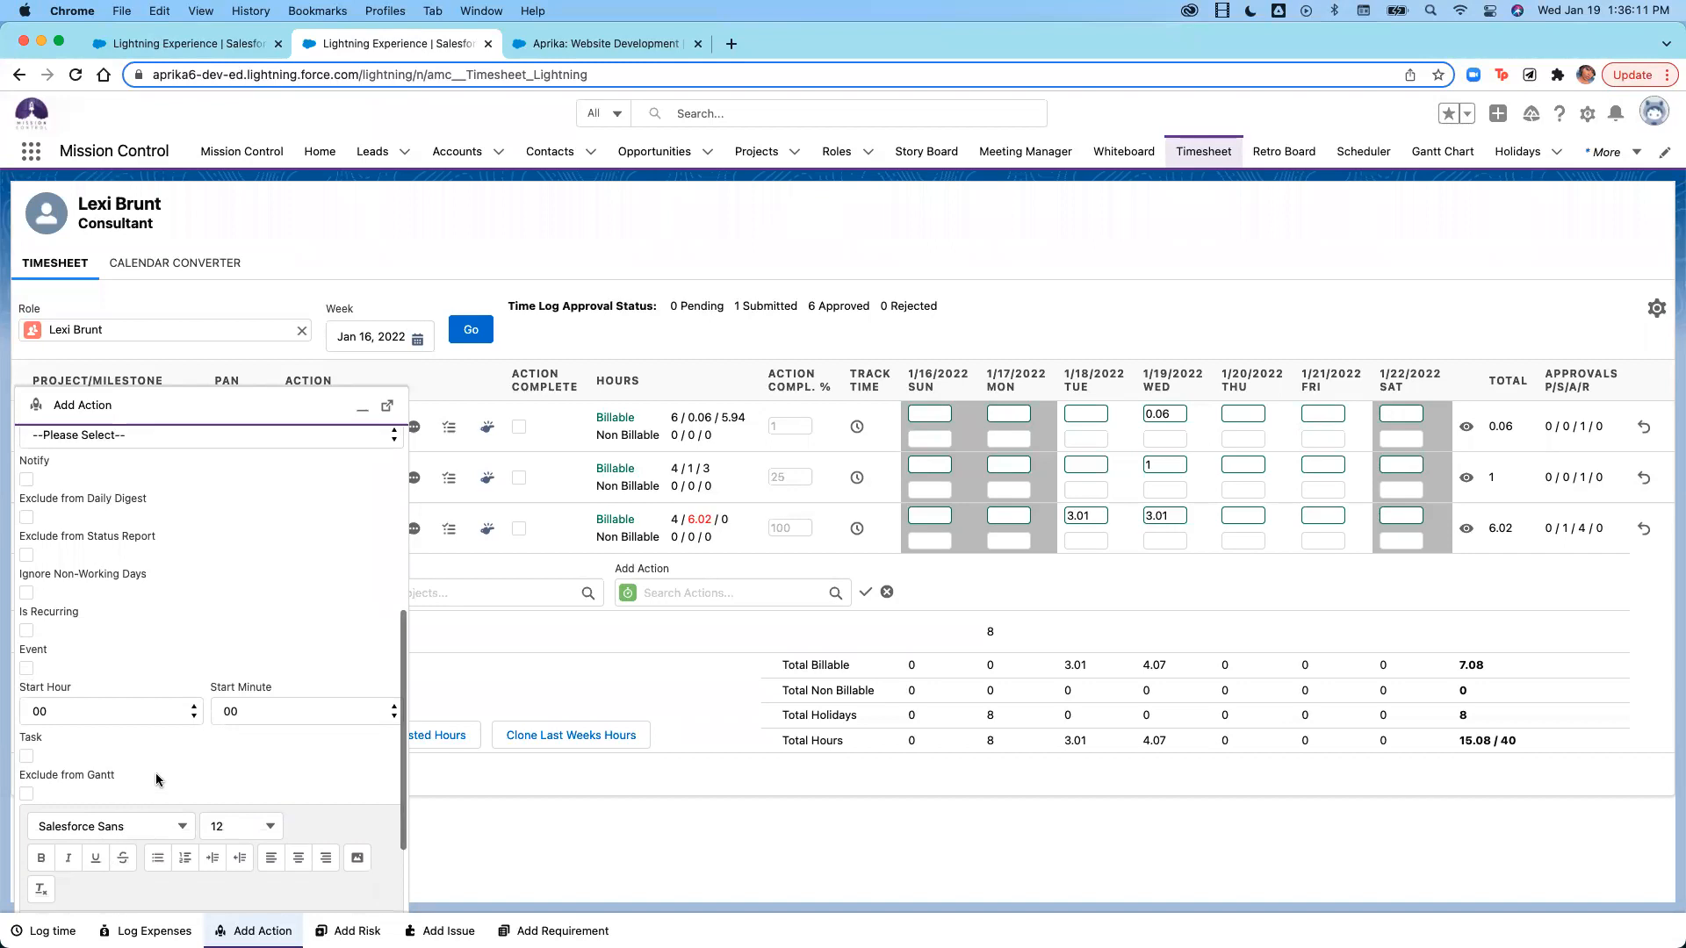
{"action": "left_click", "coordinate": [103, 888]}
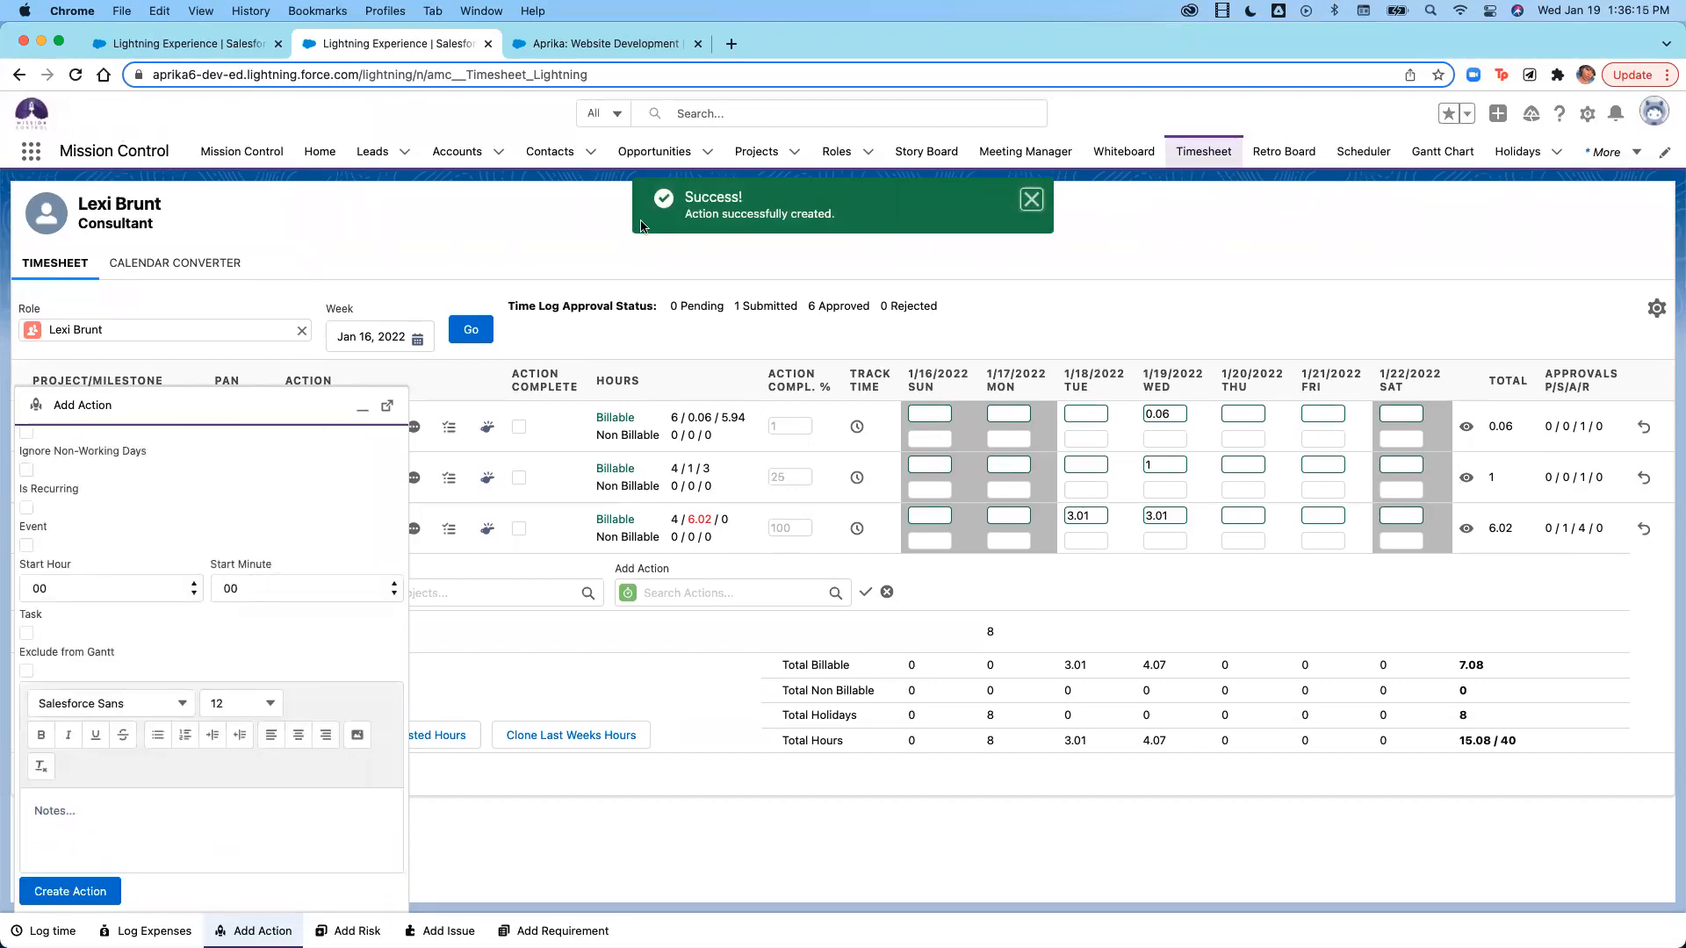
{"action": "scroll", "coordinate": [225, 485], "scroll_direction": "up", "scroll_amount": 8}
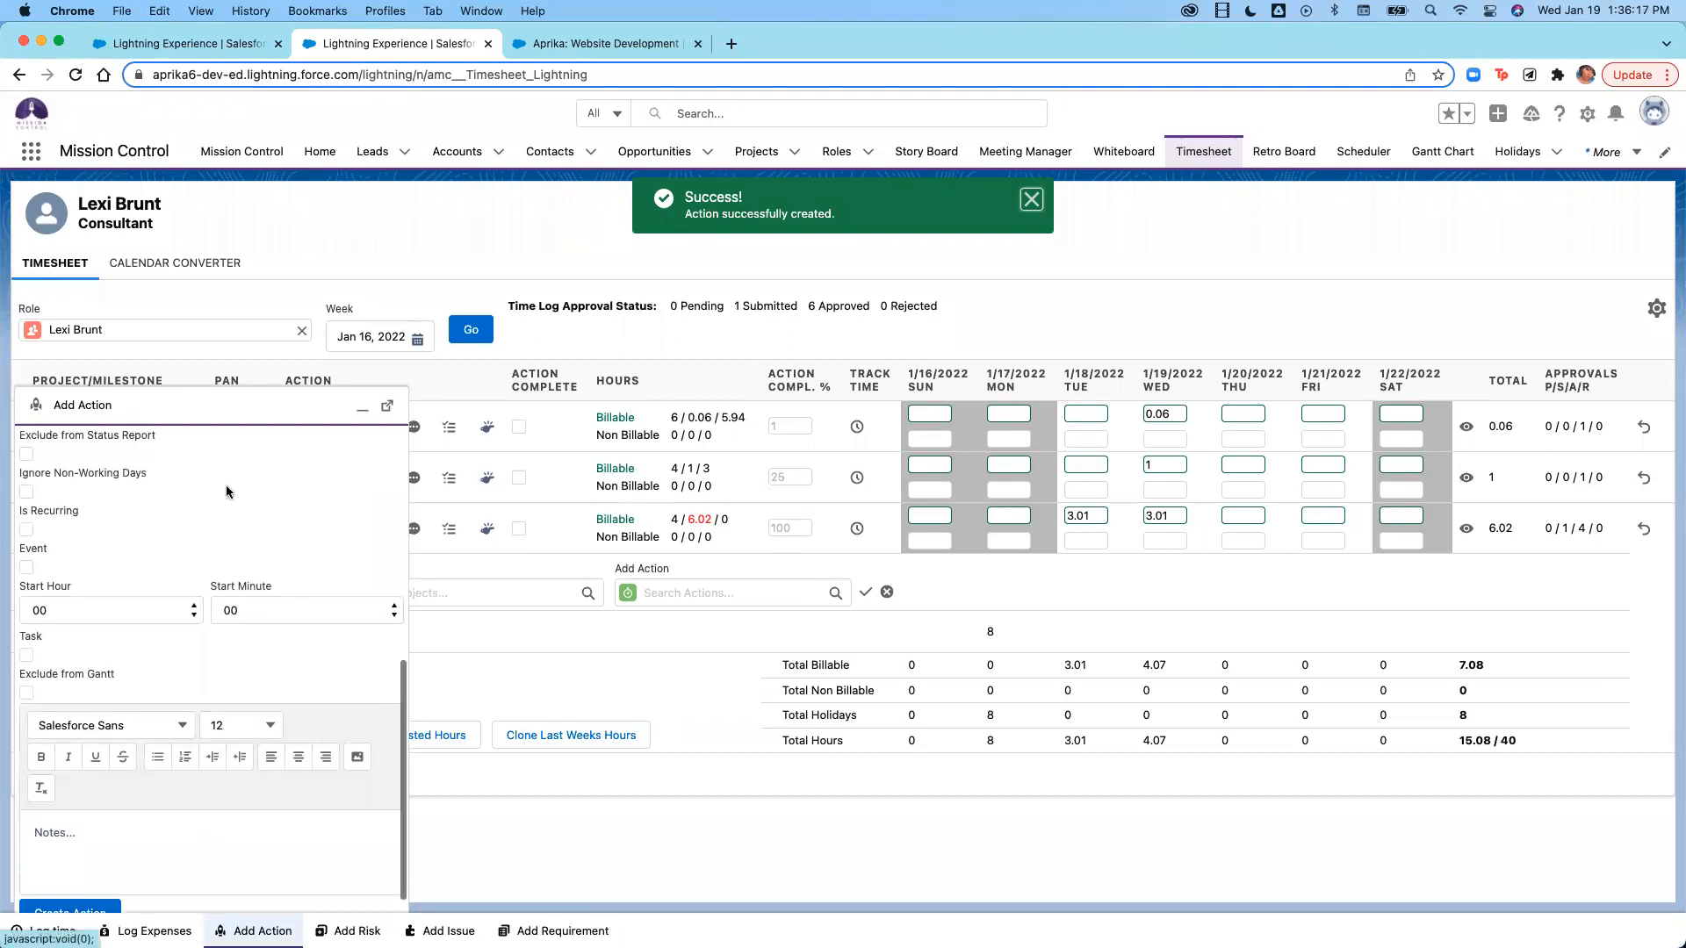
Search globally for "build tem" and open the Build Template action record.
{"action": "left_click", "coordinate": [799, 113]}
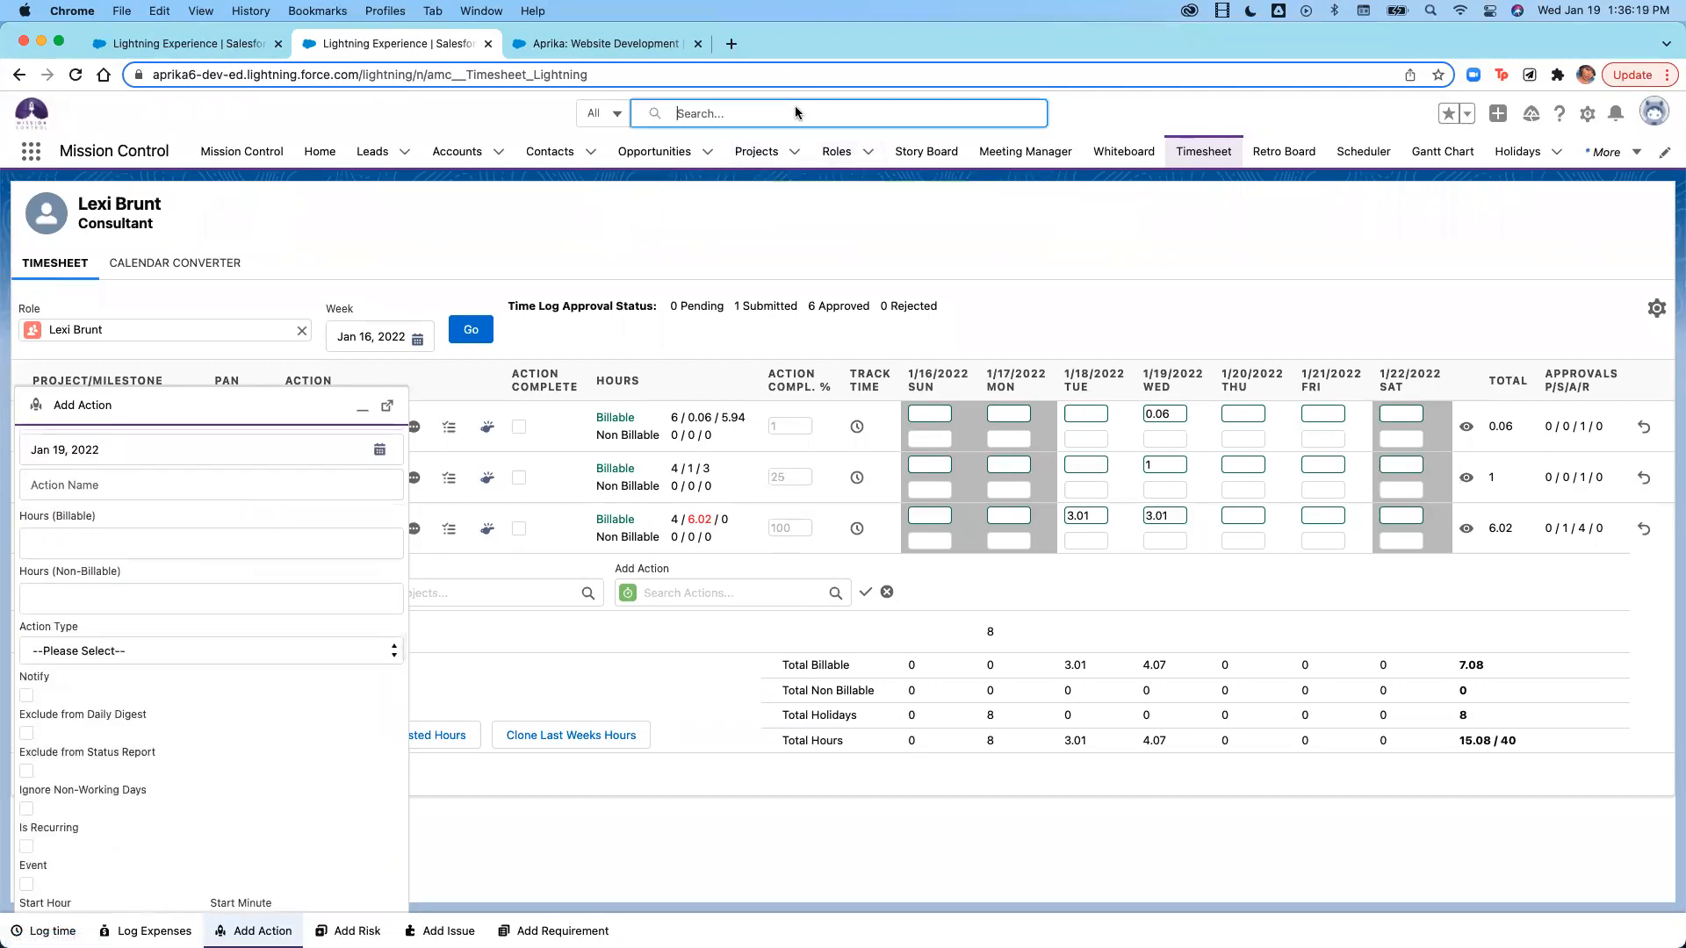
{"action": "type", "text": "build "}
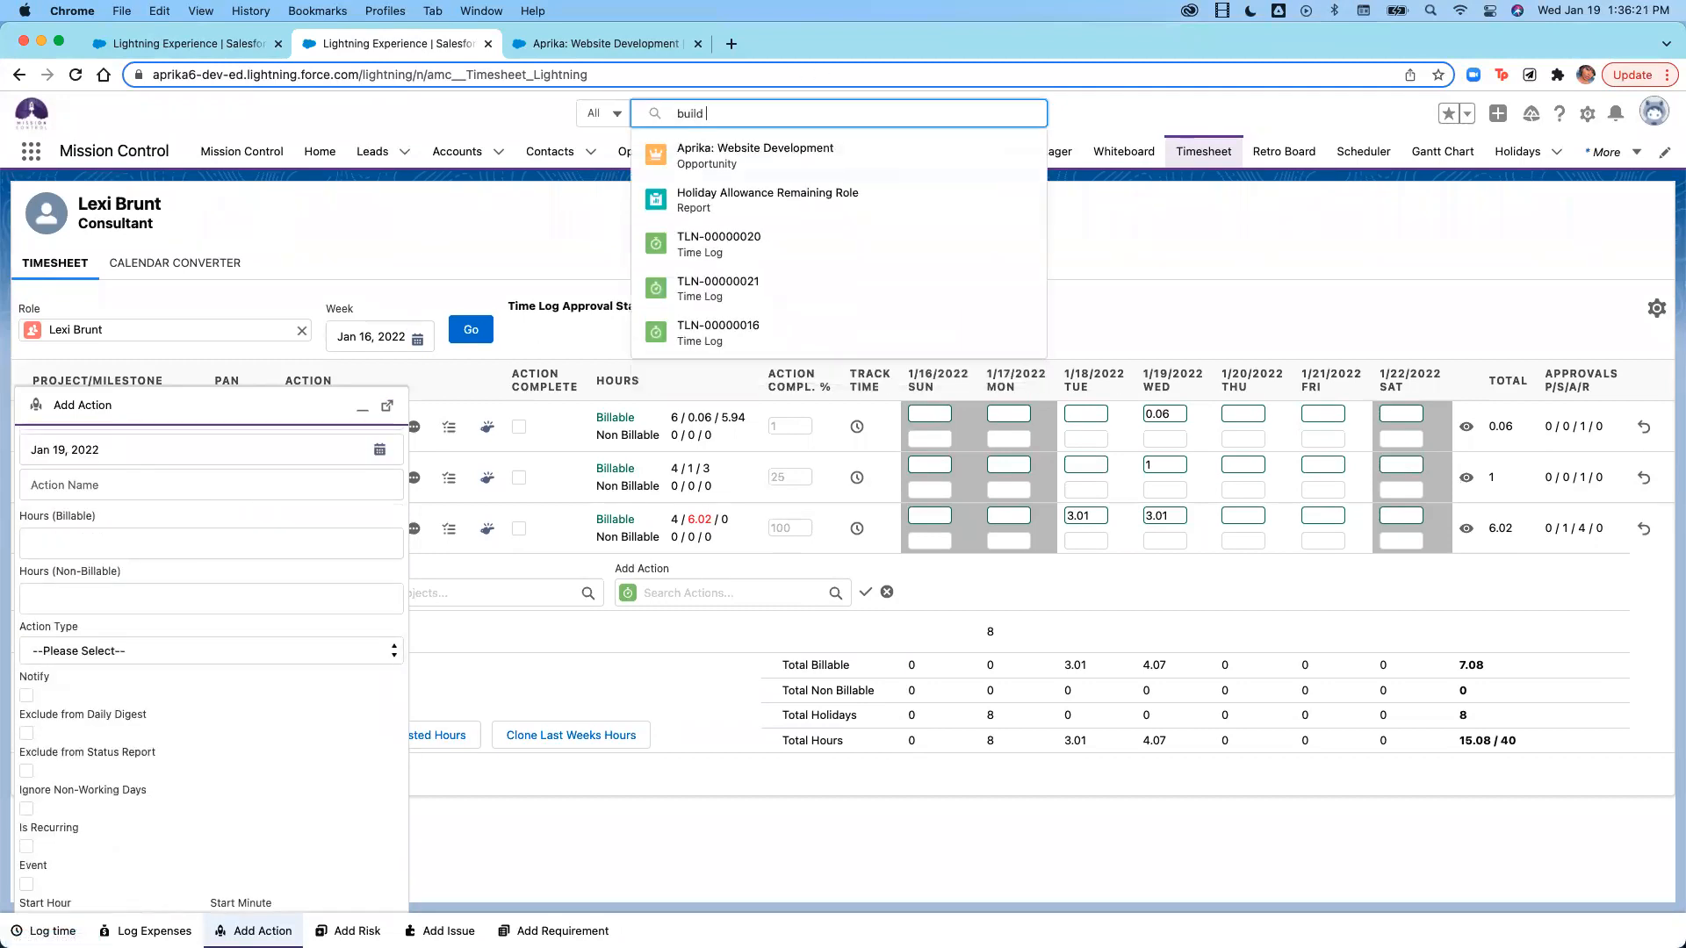
{"action": "type", "text": "tem"}
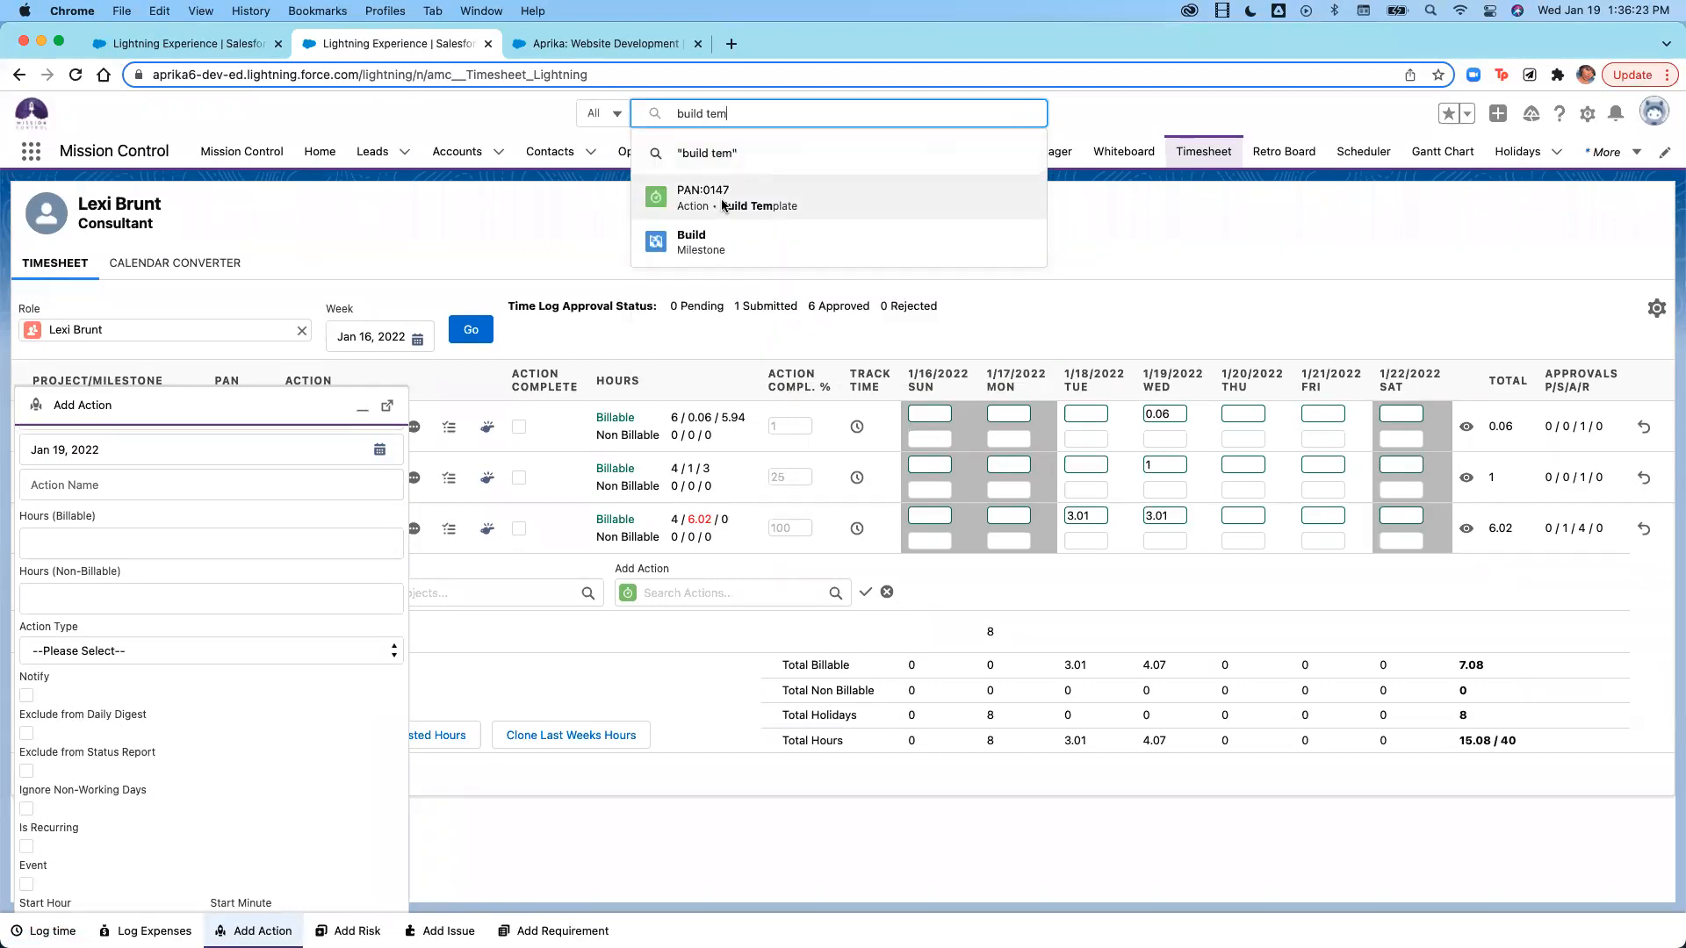
{"action": "left_click", "coordinate": [724, 200]}
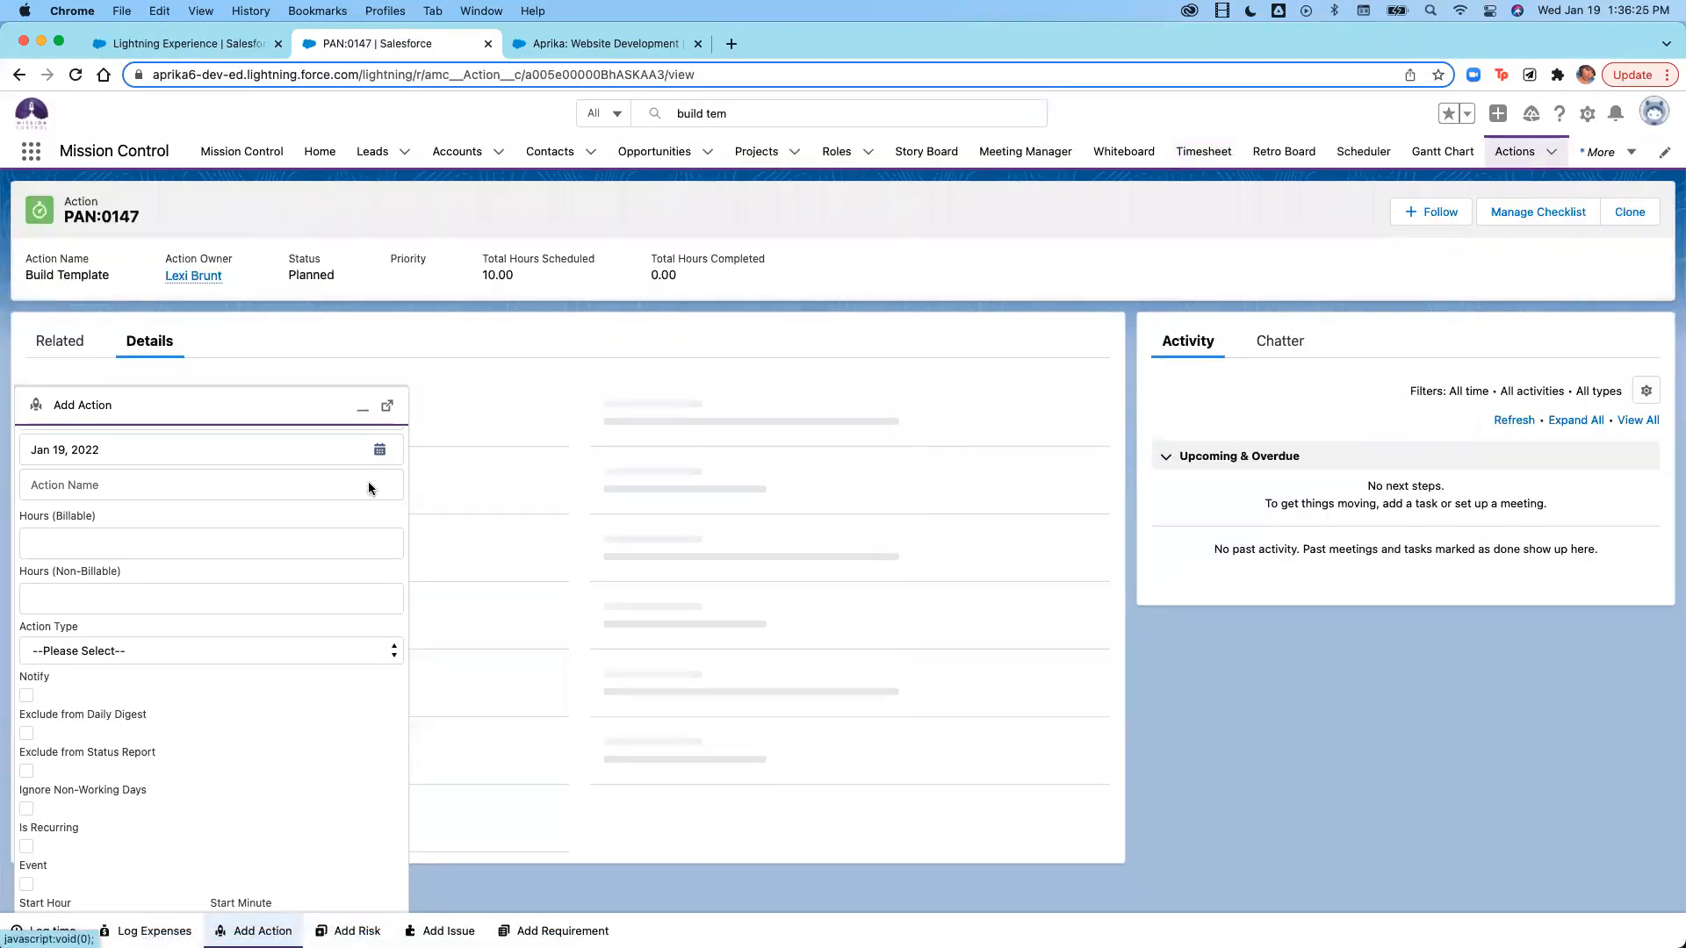
Mark the Build Template action as Non Billable in its action settings and save the record.
{"action": "scroll", "coordinate": [615, 633], "scroll_direction": "down", "scroll_amount": 5}
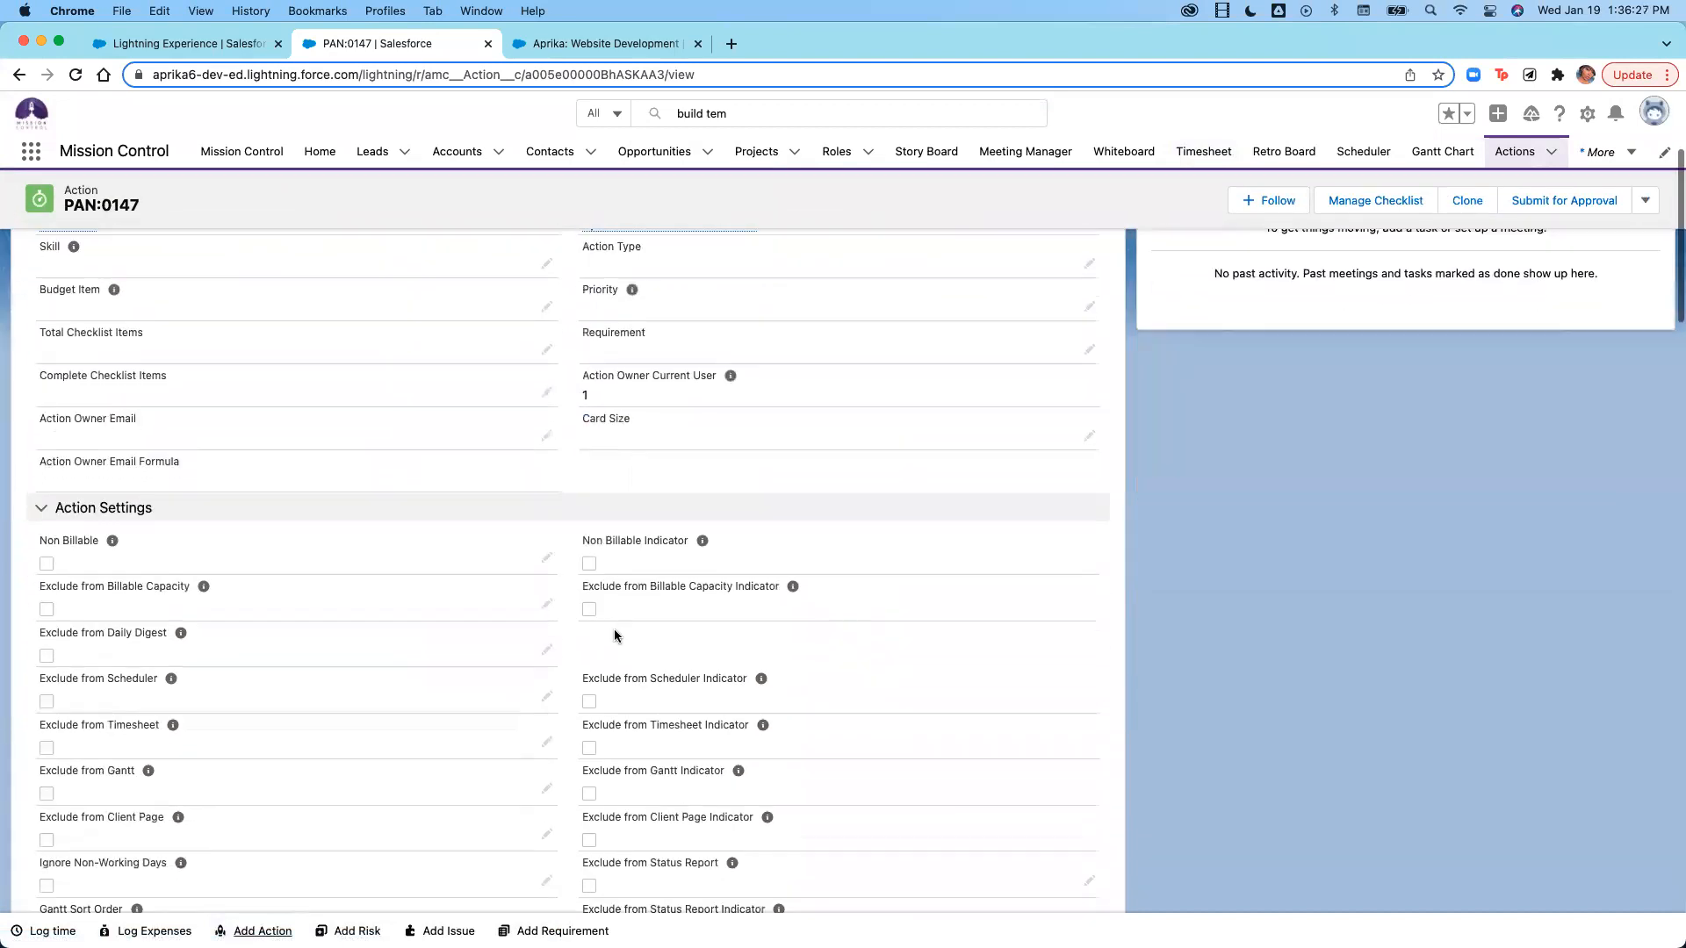
{"action": "scroll", "coordinate": [615, 636], "scroll_direction": "down", "scroll_amount": 1}
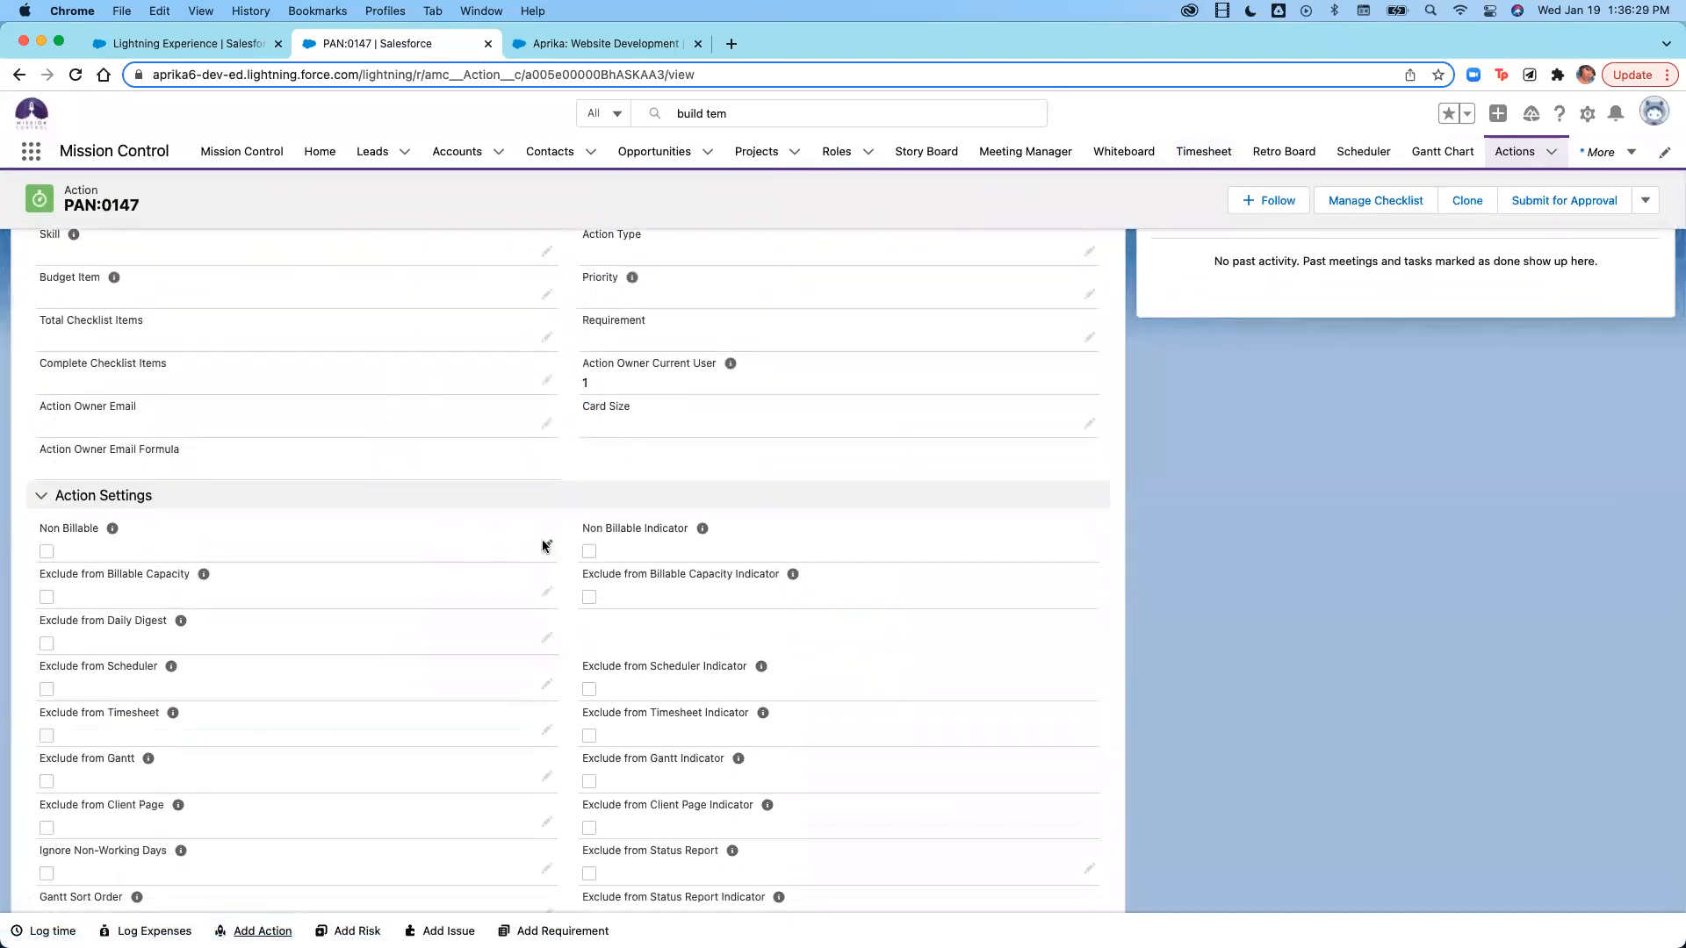
{"action": "double_click", "coordinate": [72, 551]}
{"action": "left_click", "coordinate": [53, 552]}
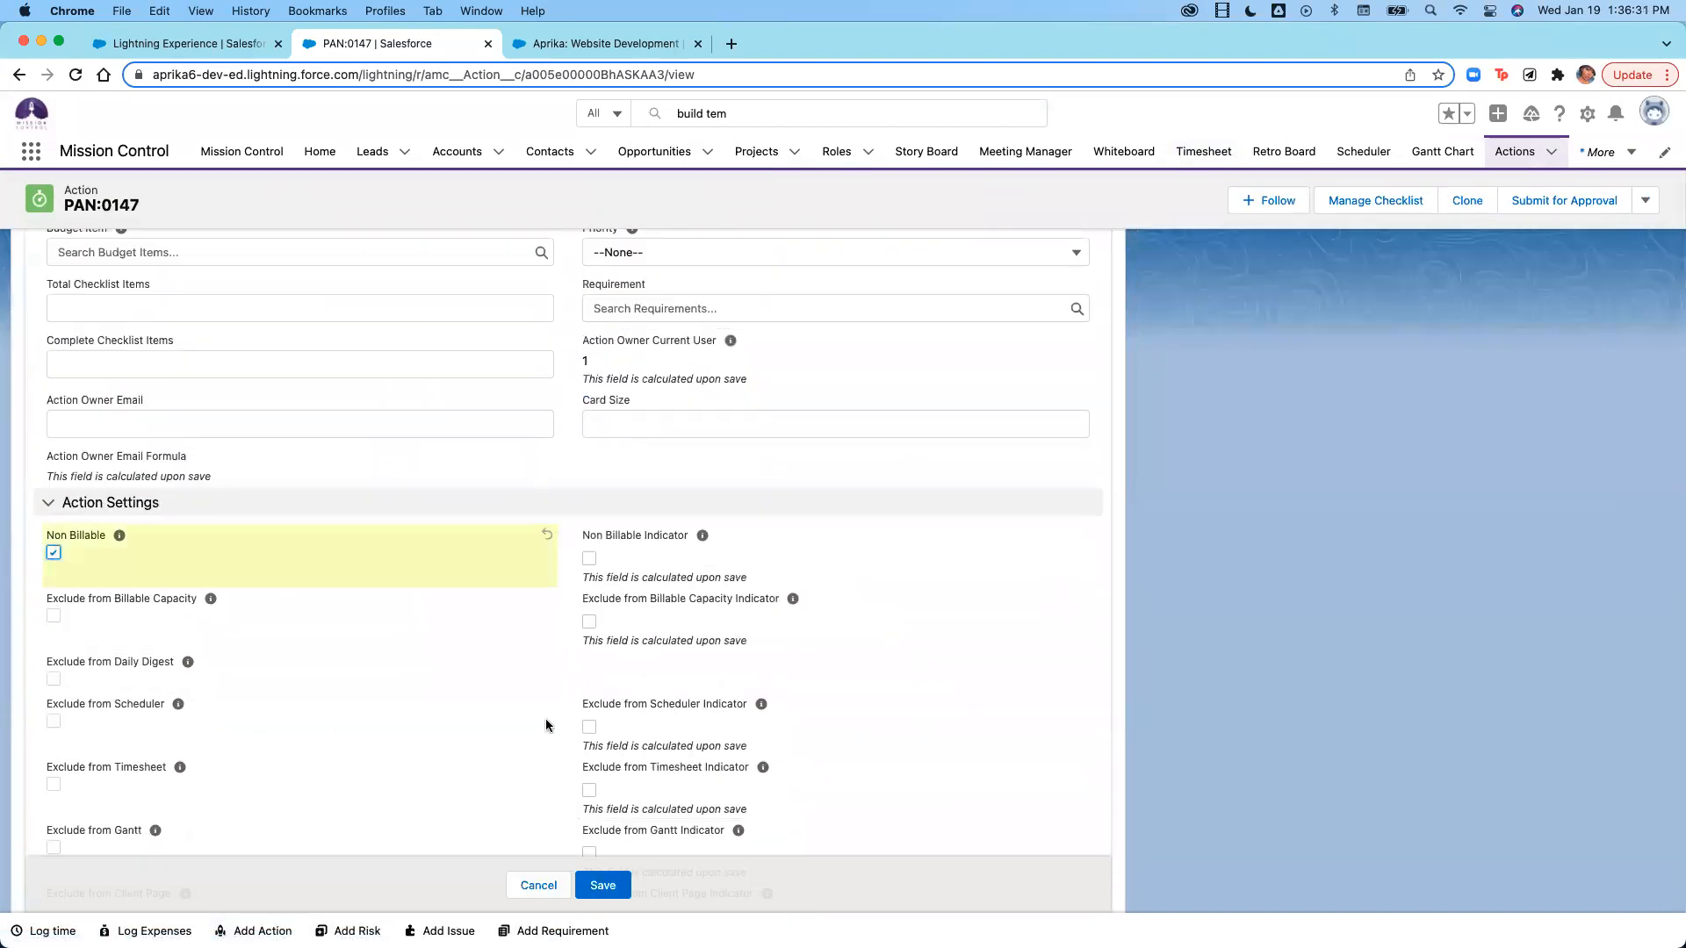
{"action": "left_click", "coordinate": [624, 891]}
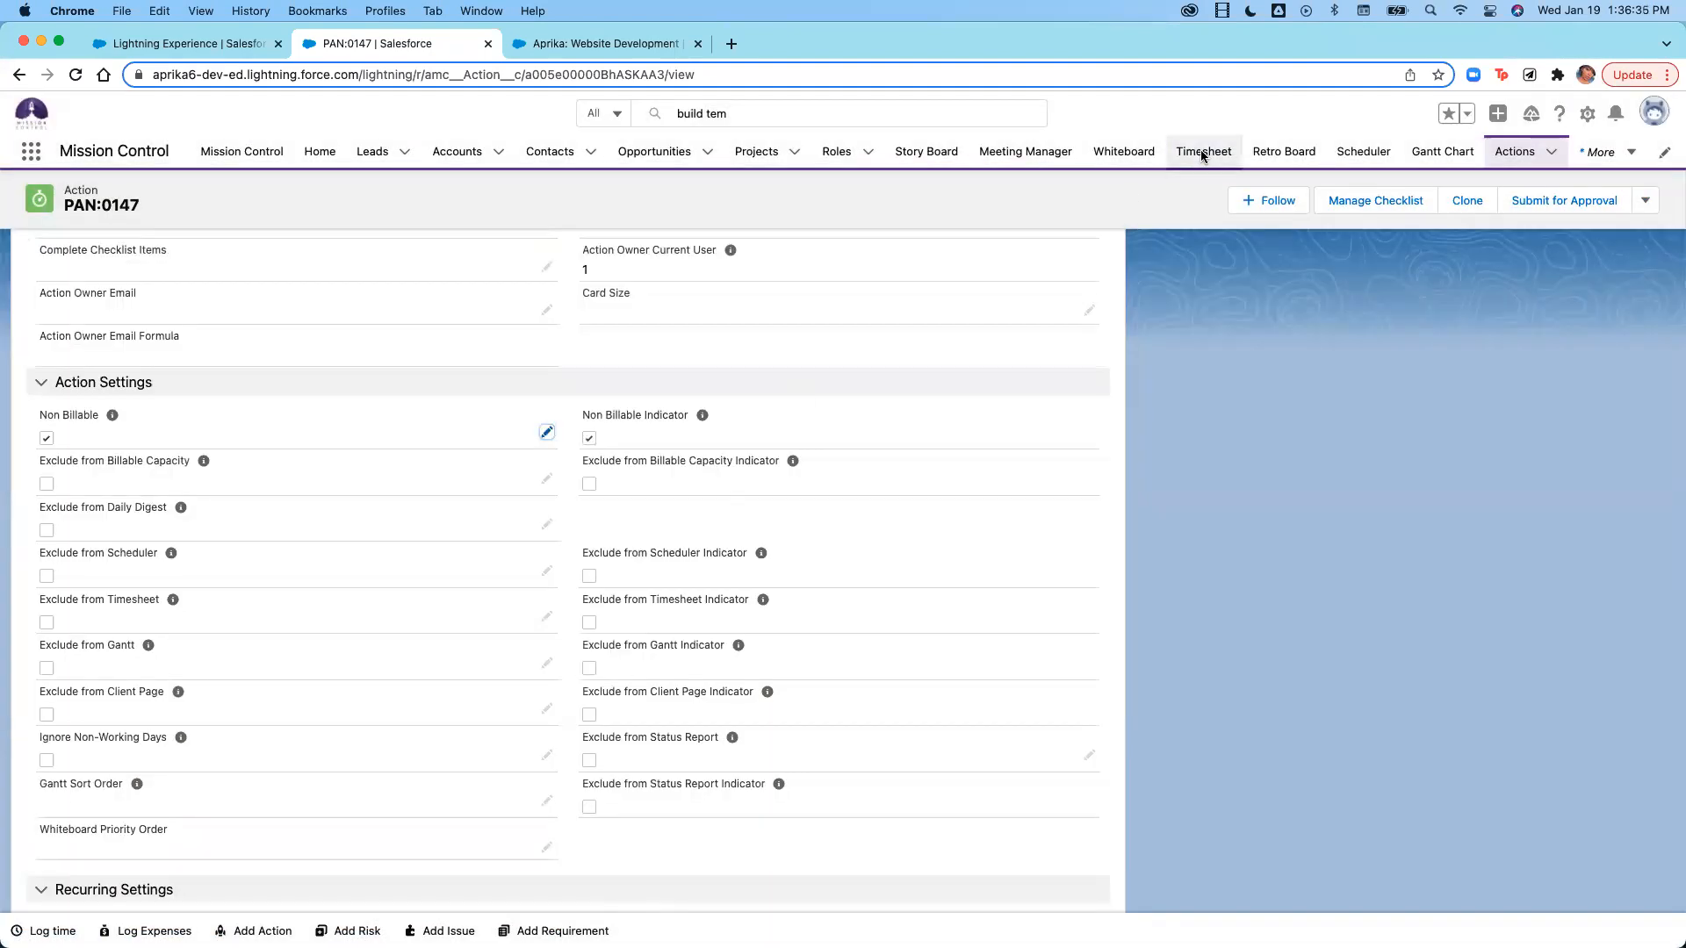
Check the Build Template action's hours in the timesheet and reopen its action record.
{"action": "left_click", "coordinate": [1202, 153]}
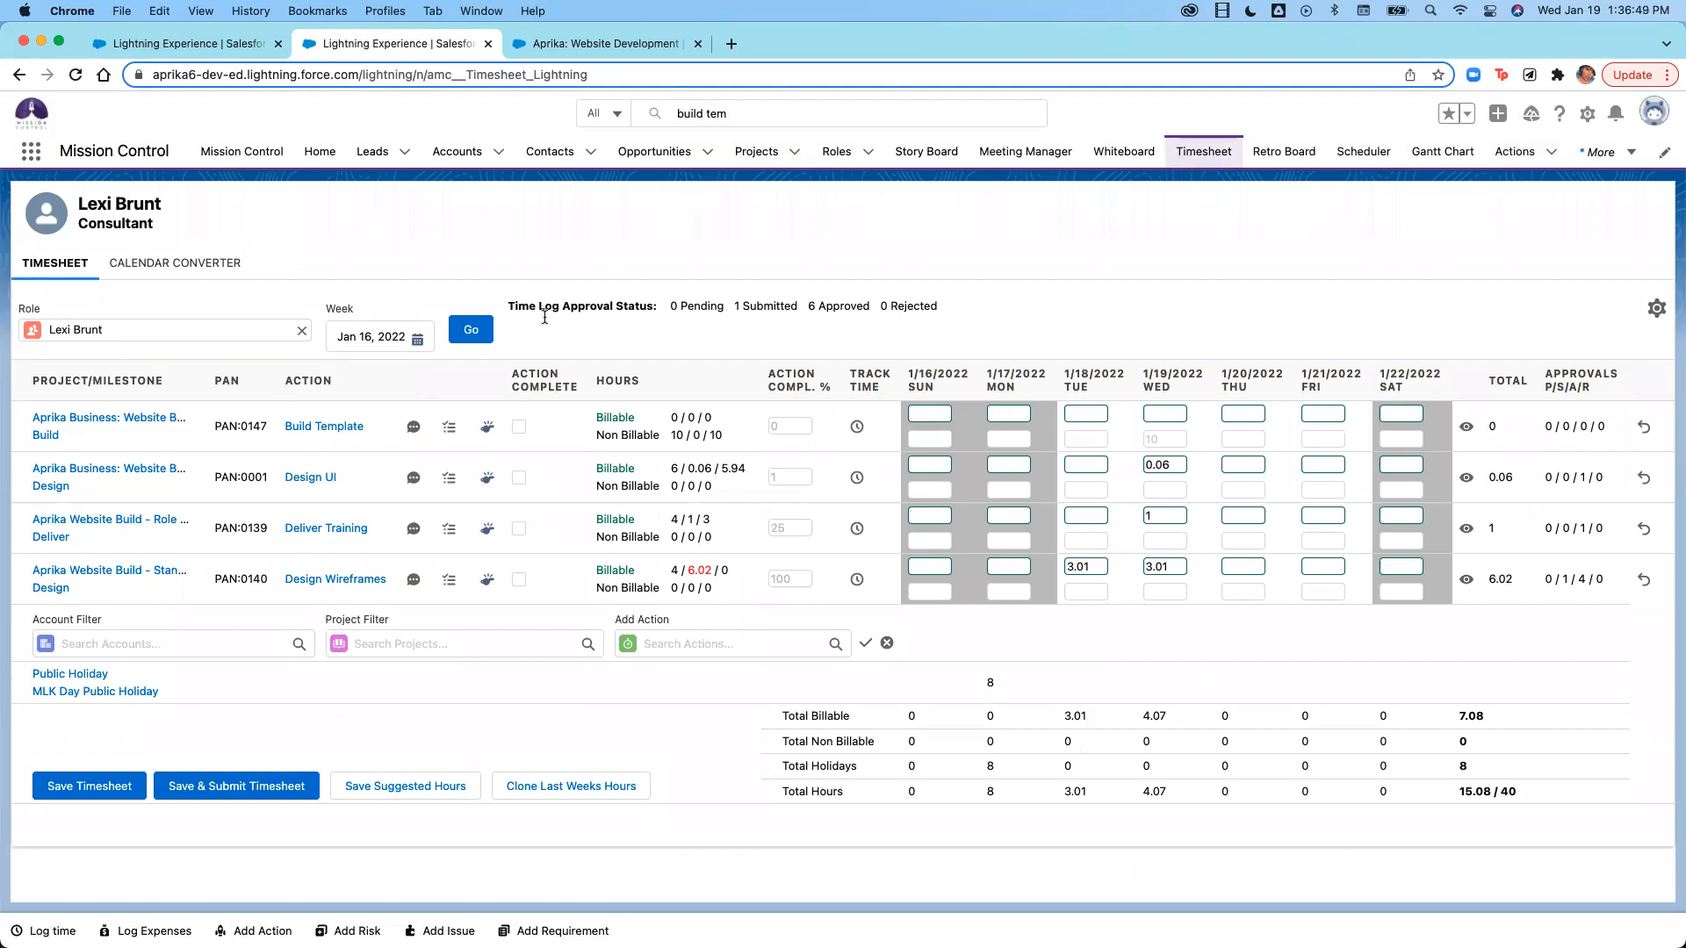
{"action": "left_click", "coordinate": [757, 114]}
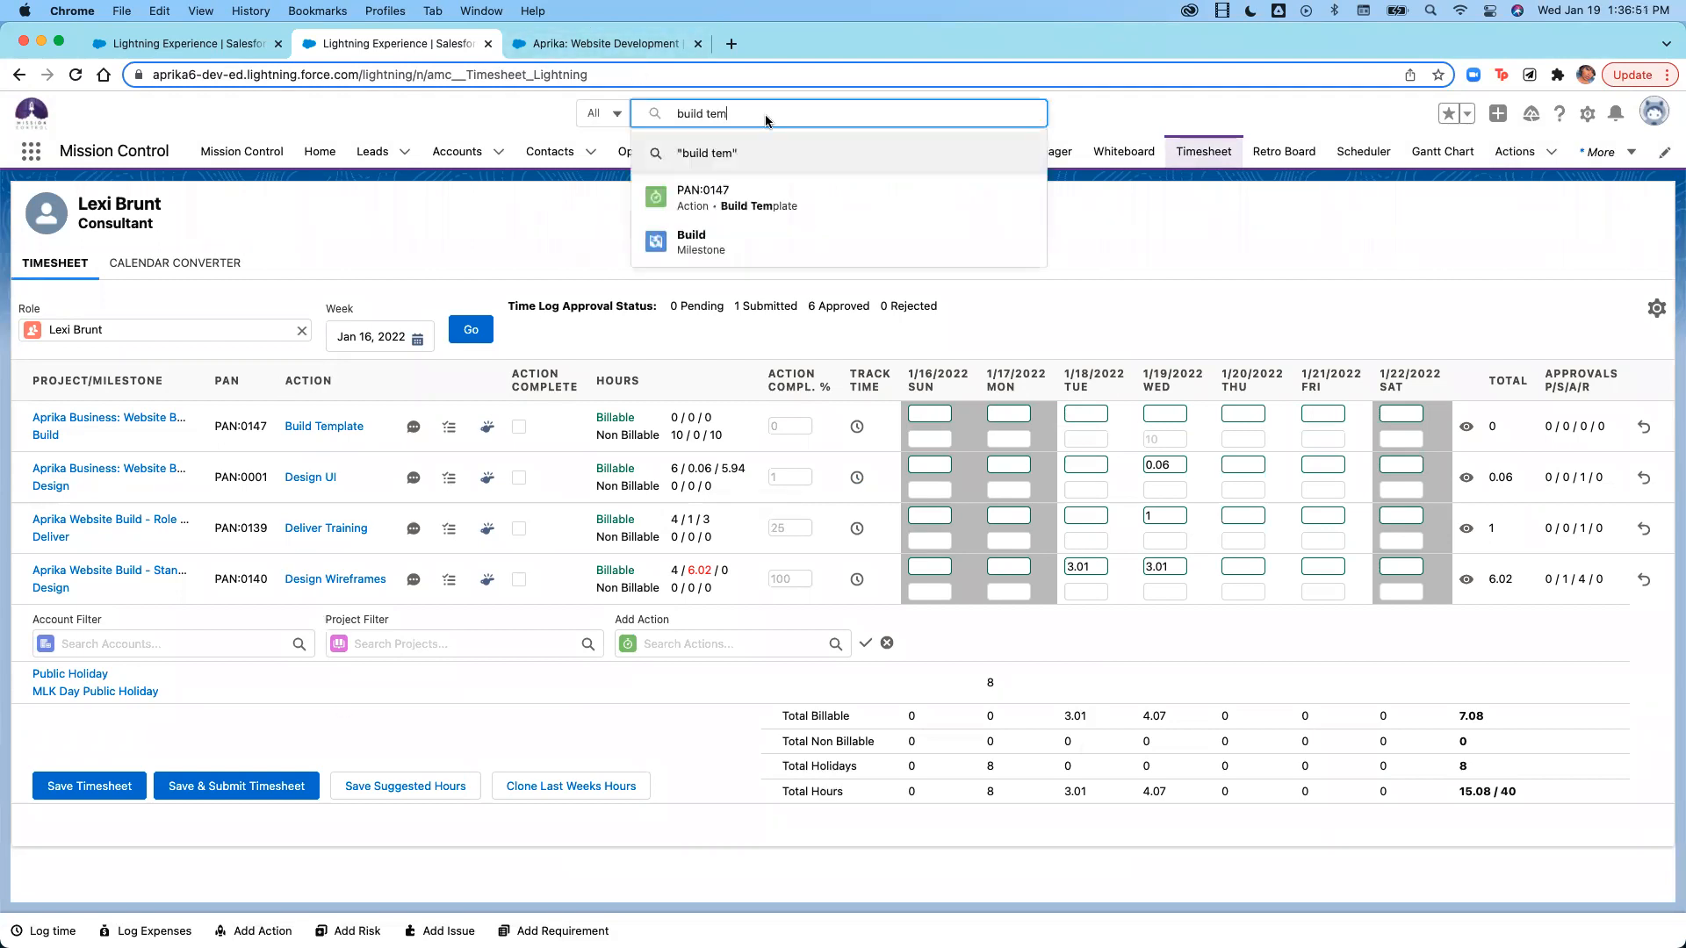
{"action": "left_click", "coordinate": [757, 197]}
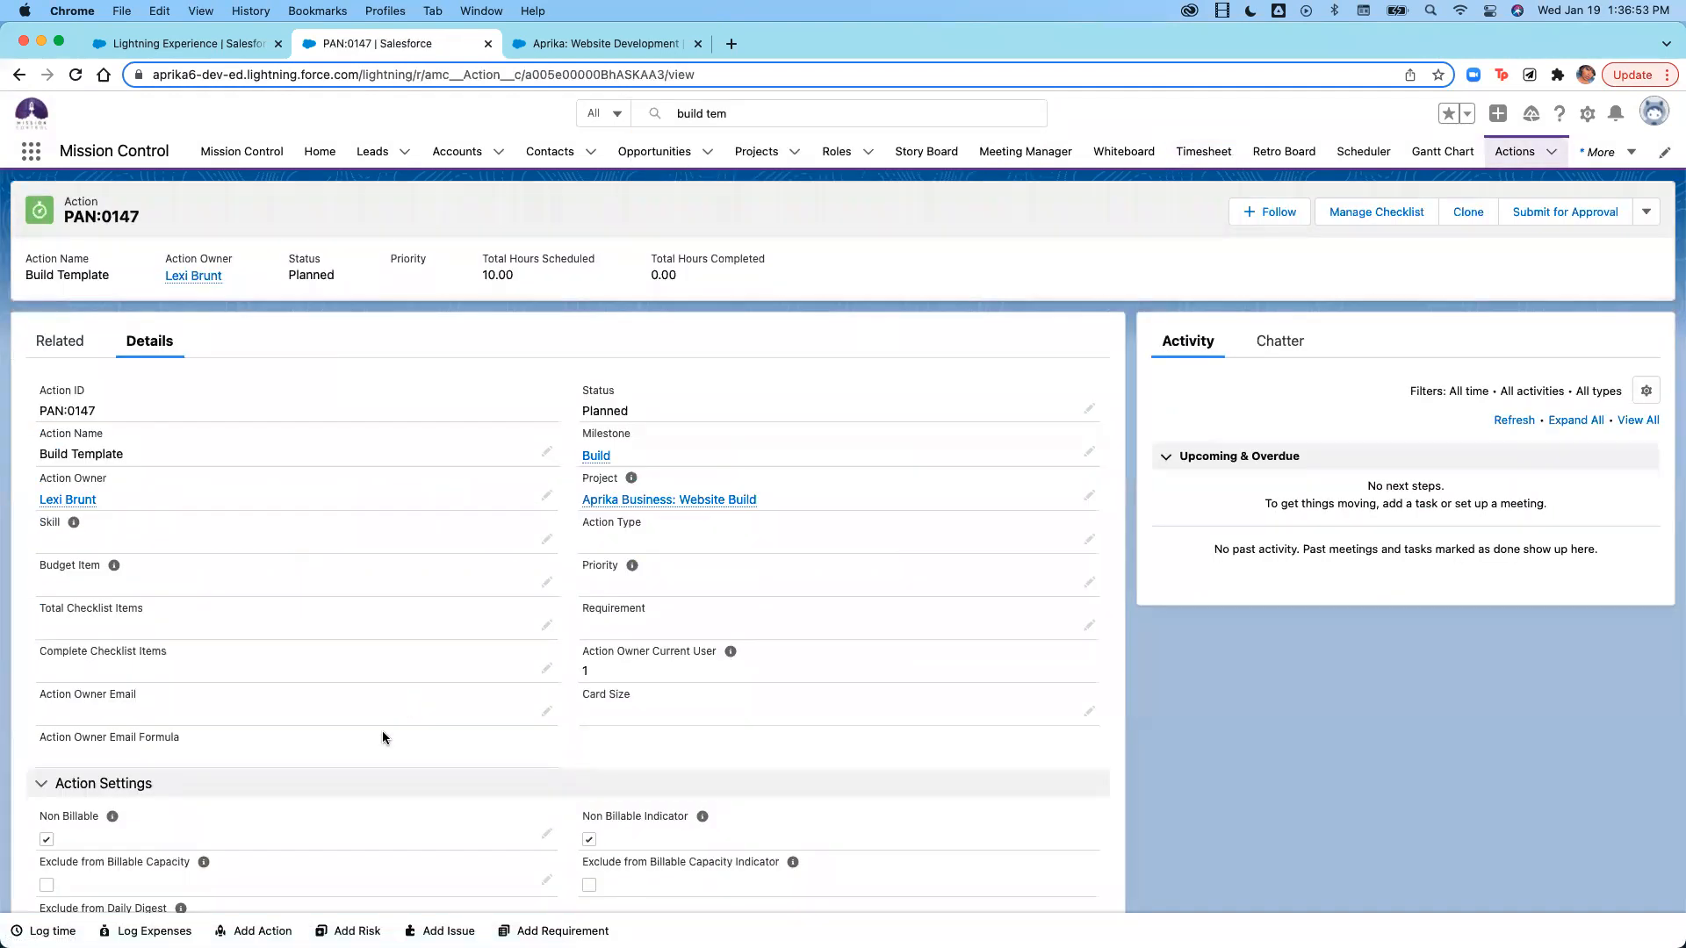
Open a time log for the Build Template action, mark it Non Billable and close the form without logging time.
{"action": "left_click", "coordinate": [44, 931]}
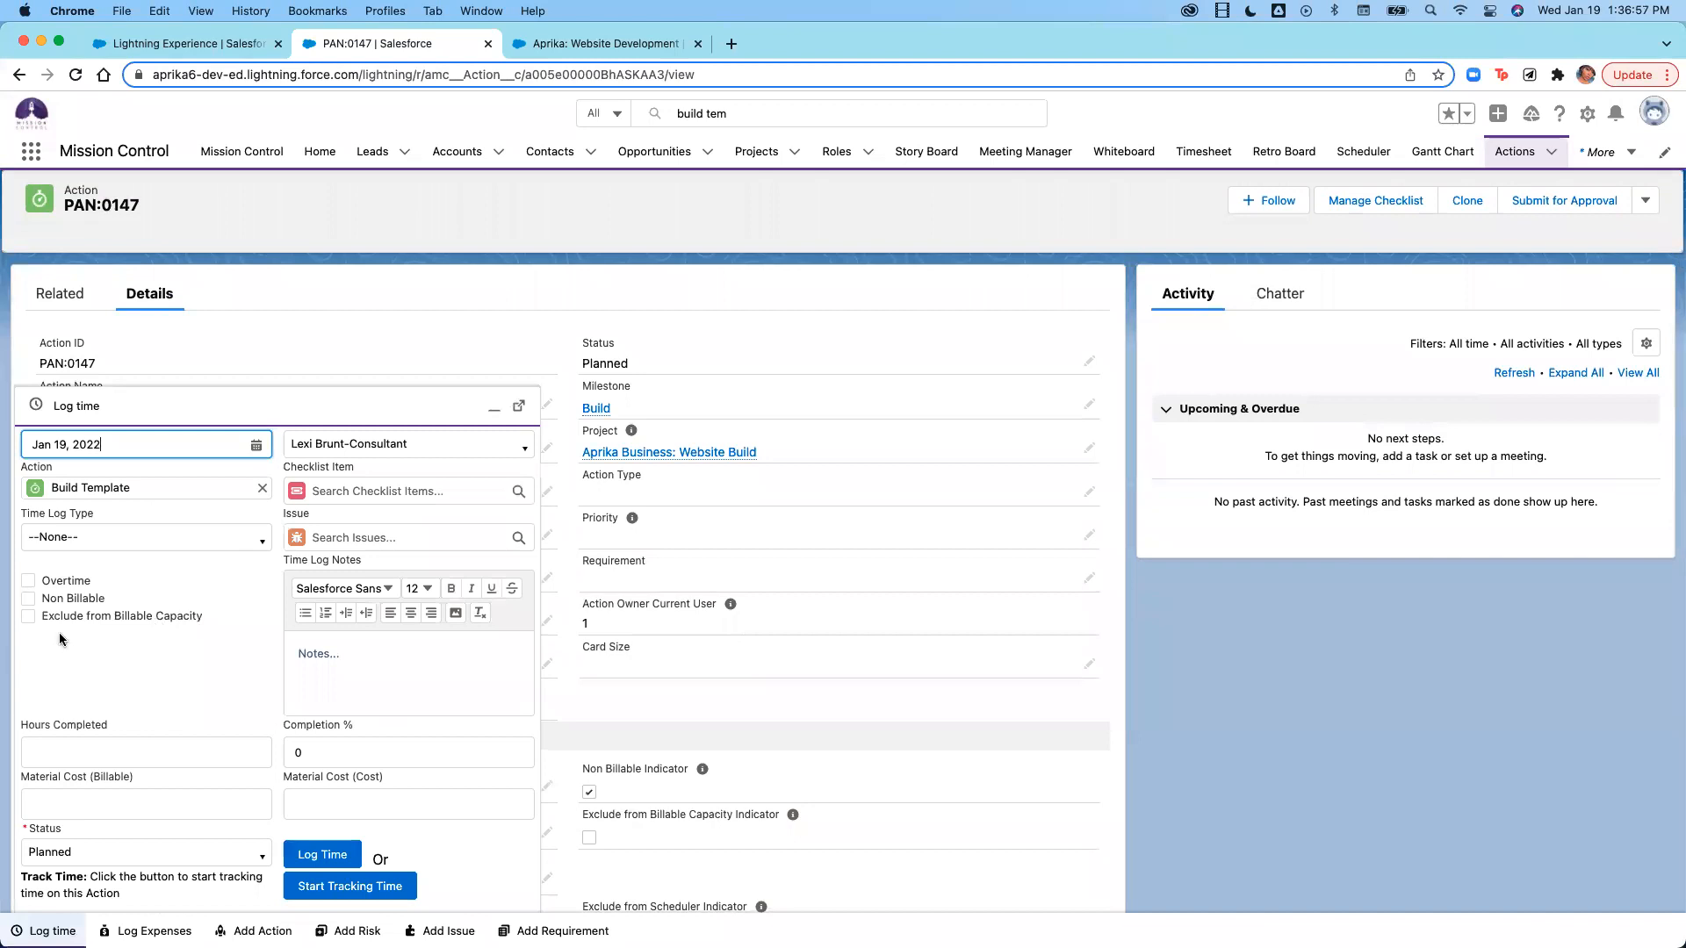
{"action": "left_click", "coordinate": [28, 599]}
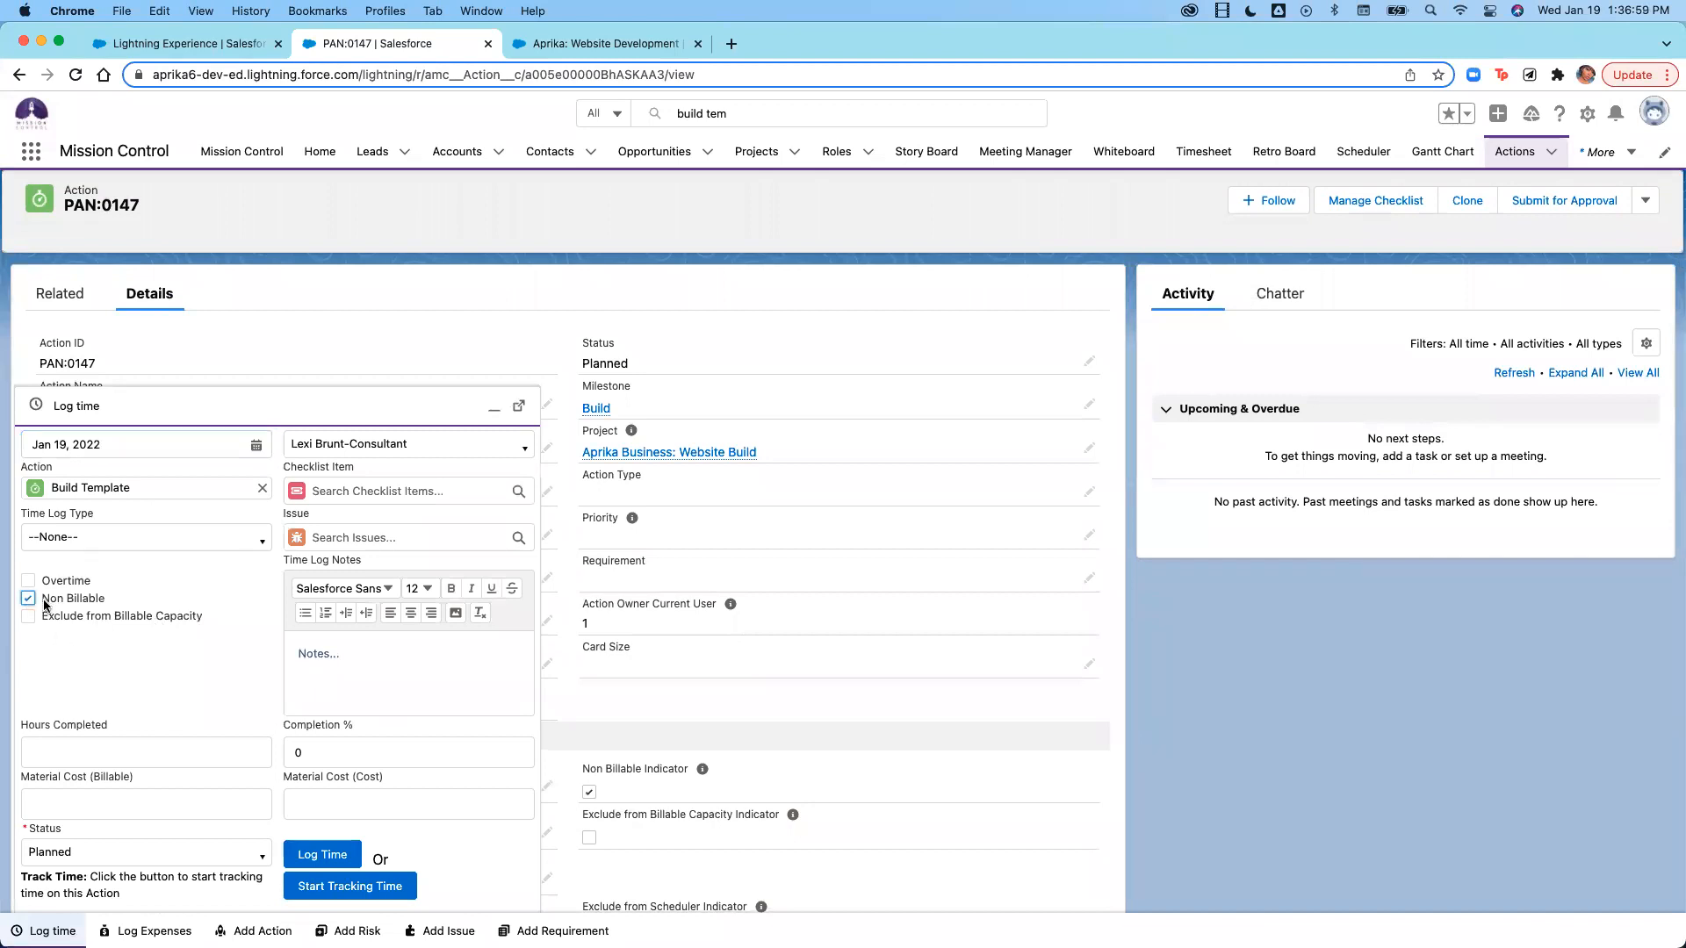
{"action": "left_click", "coordinate": [29, 599]}
{"action": "scroll", "coordinate": [182, 692], "scroll_direction": "down", "scroll_amount": 5}
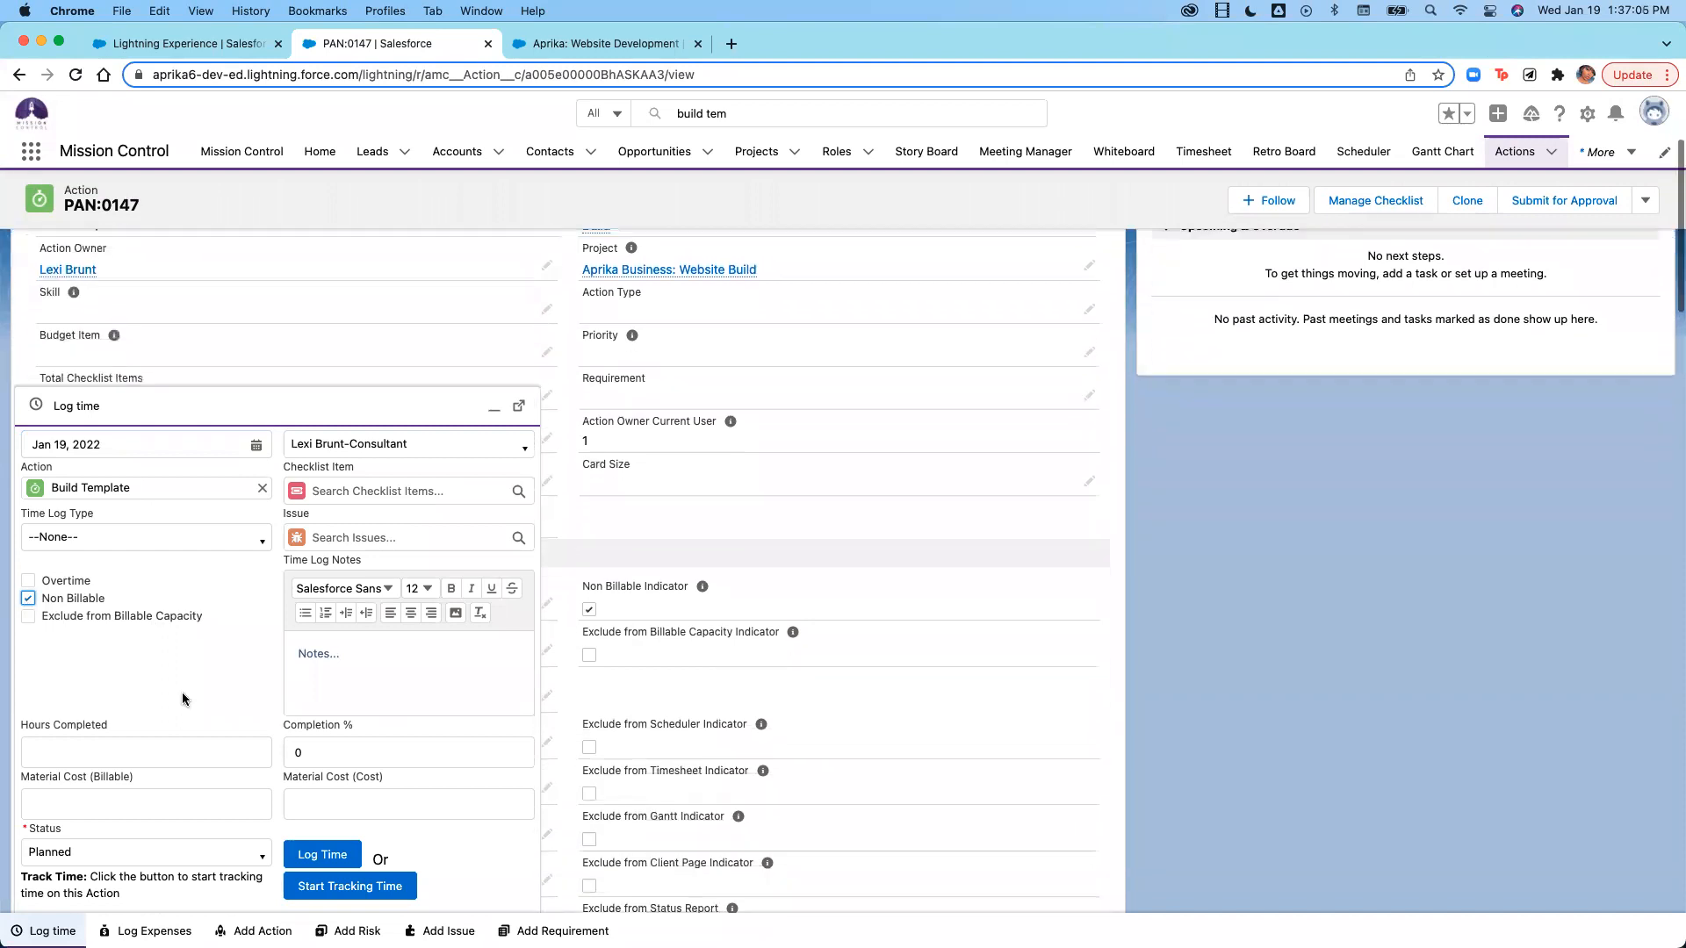
{"action": "scroll", "coordinate": [183, 694], "scroll_direction": "down", "scroll_amount": 2}
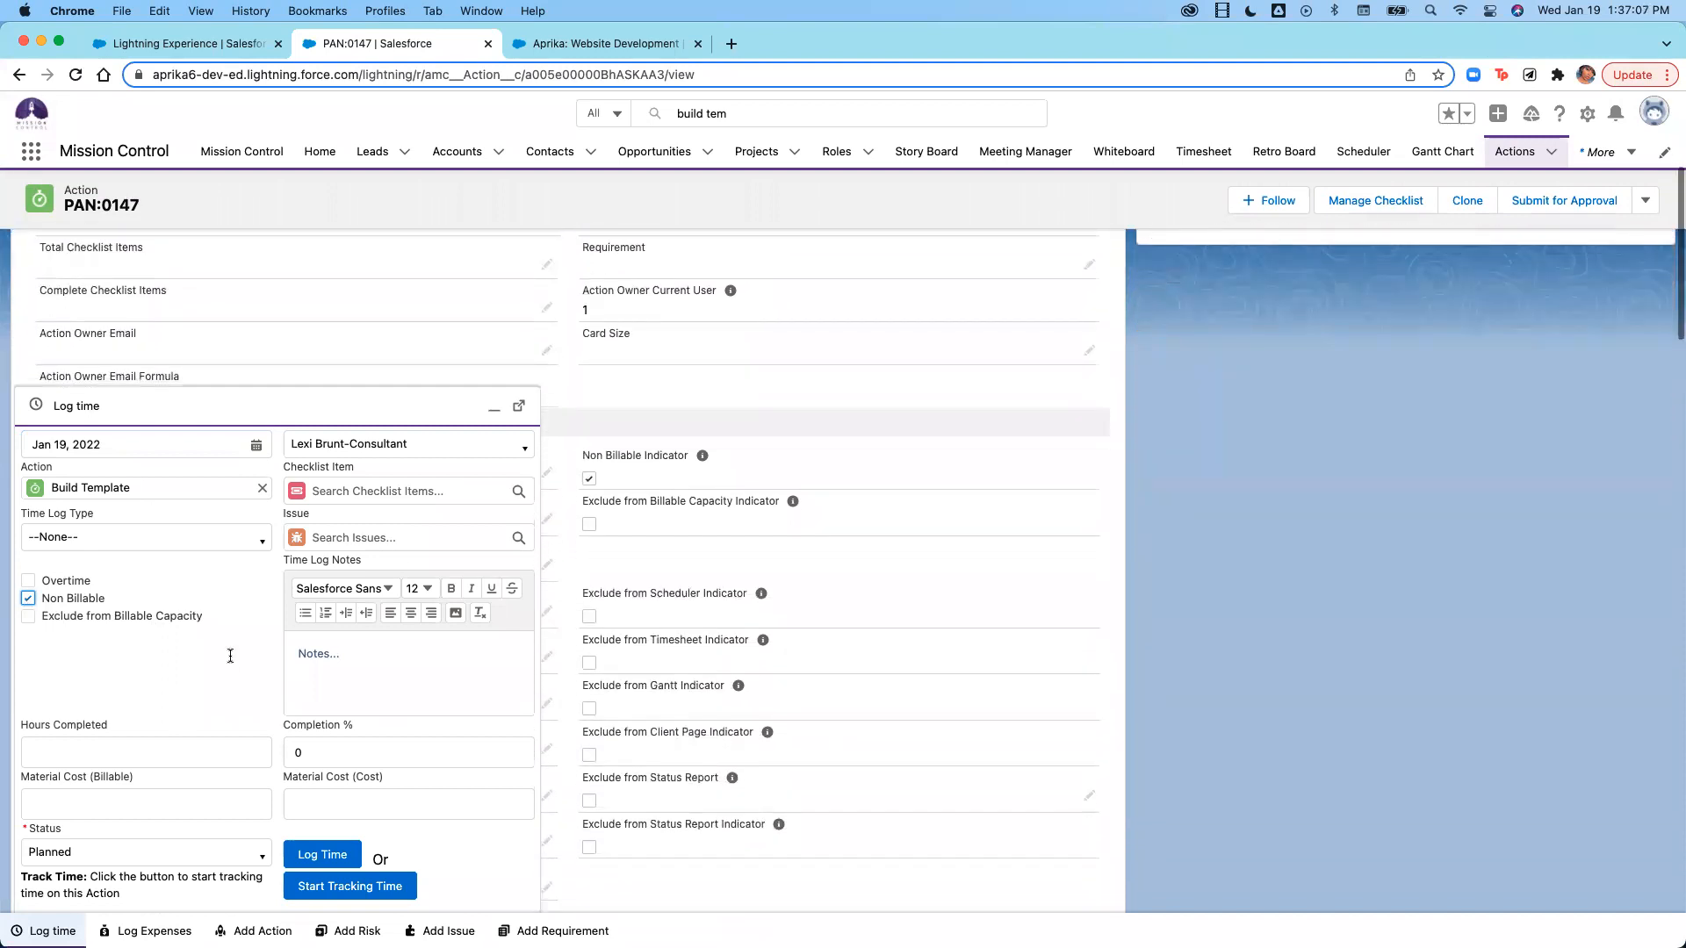
{"action": "left_click", "coordinate": [487, 413]}
In the timesheet, filter the addable actions by project Aprika Business: Website Build and search them for "build".
{"action": "left_click", "coordinate": [1192, 153]}
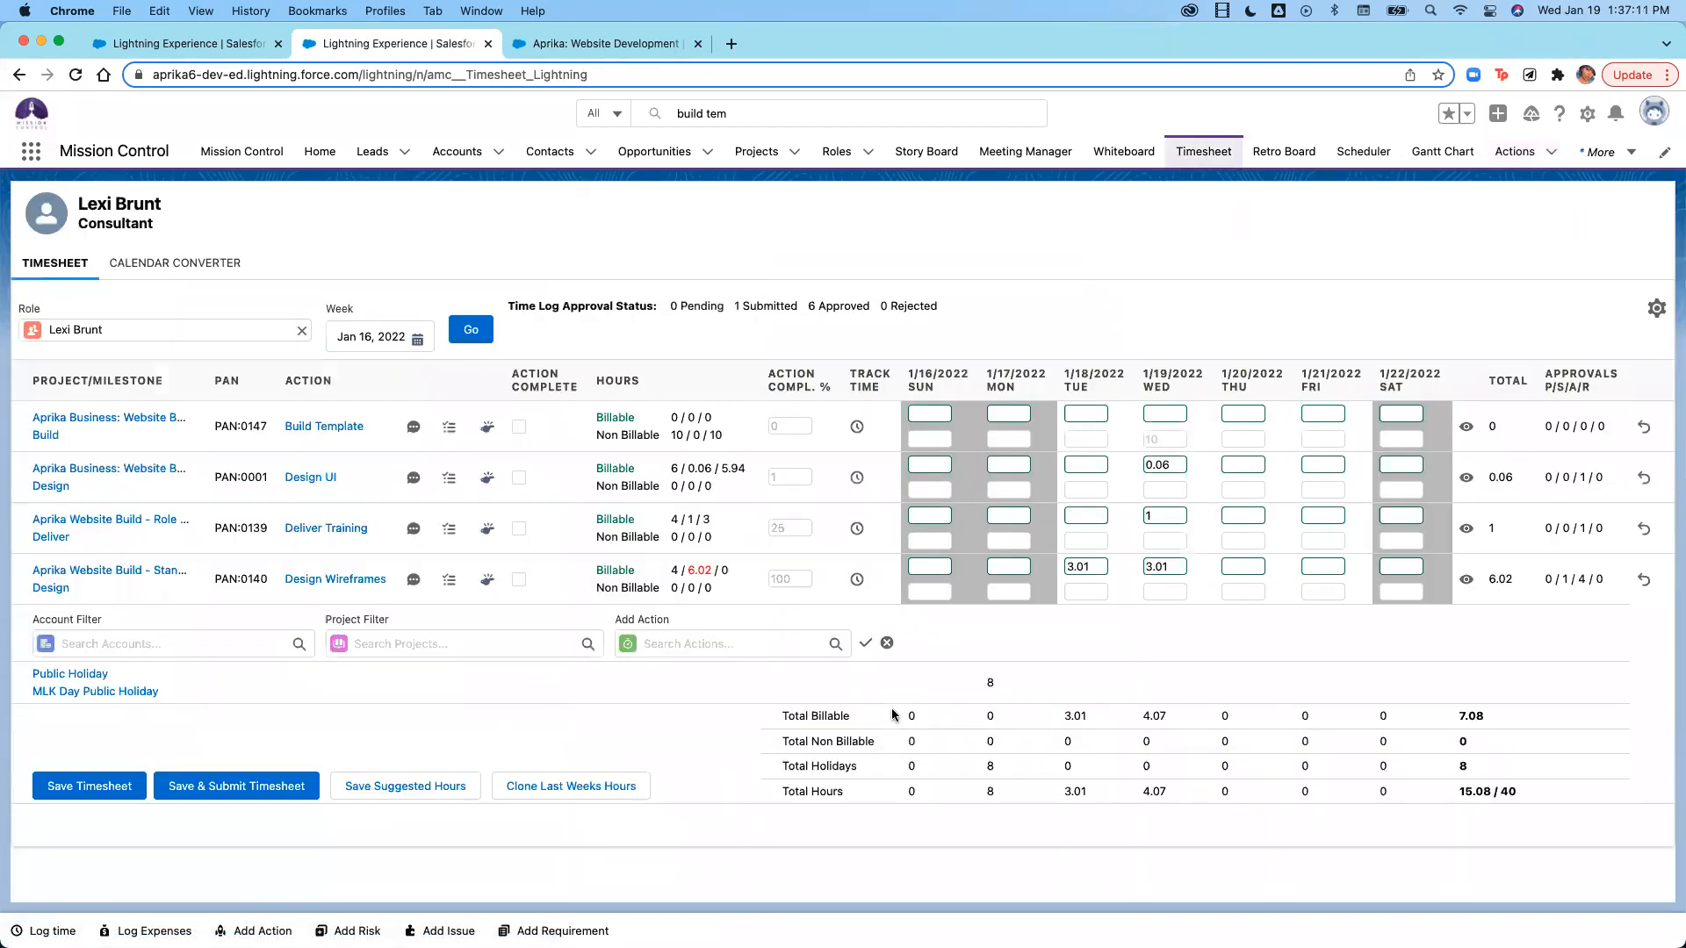
{"action": "left_click", "coordinate": [1232, 521]}
{"action": "left_click", "coordinate": [1245, 542]}
{"action": "left_click", "coordinate": [418, 648]}
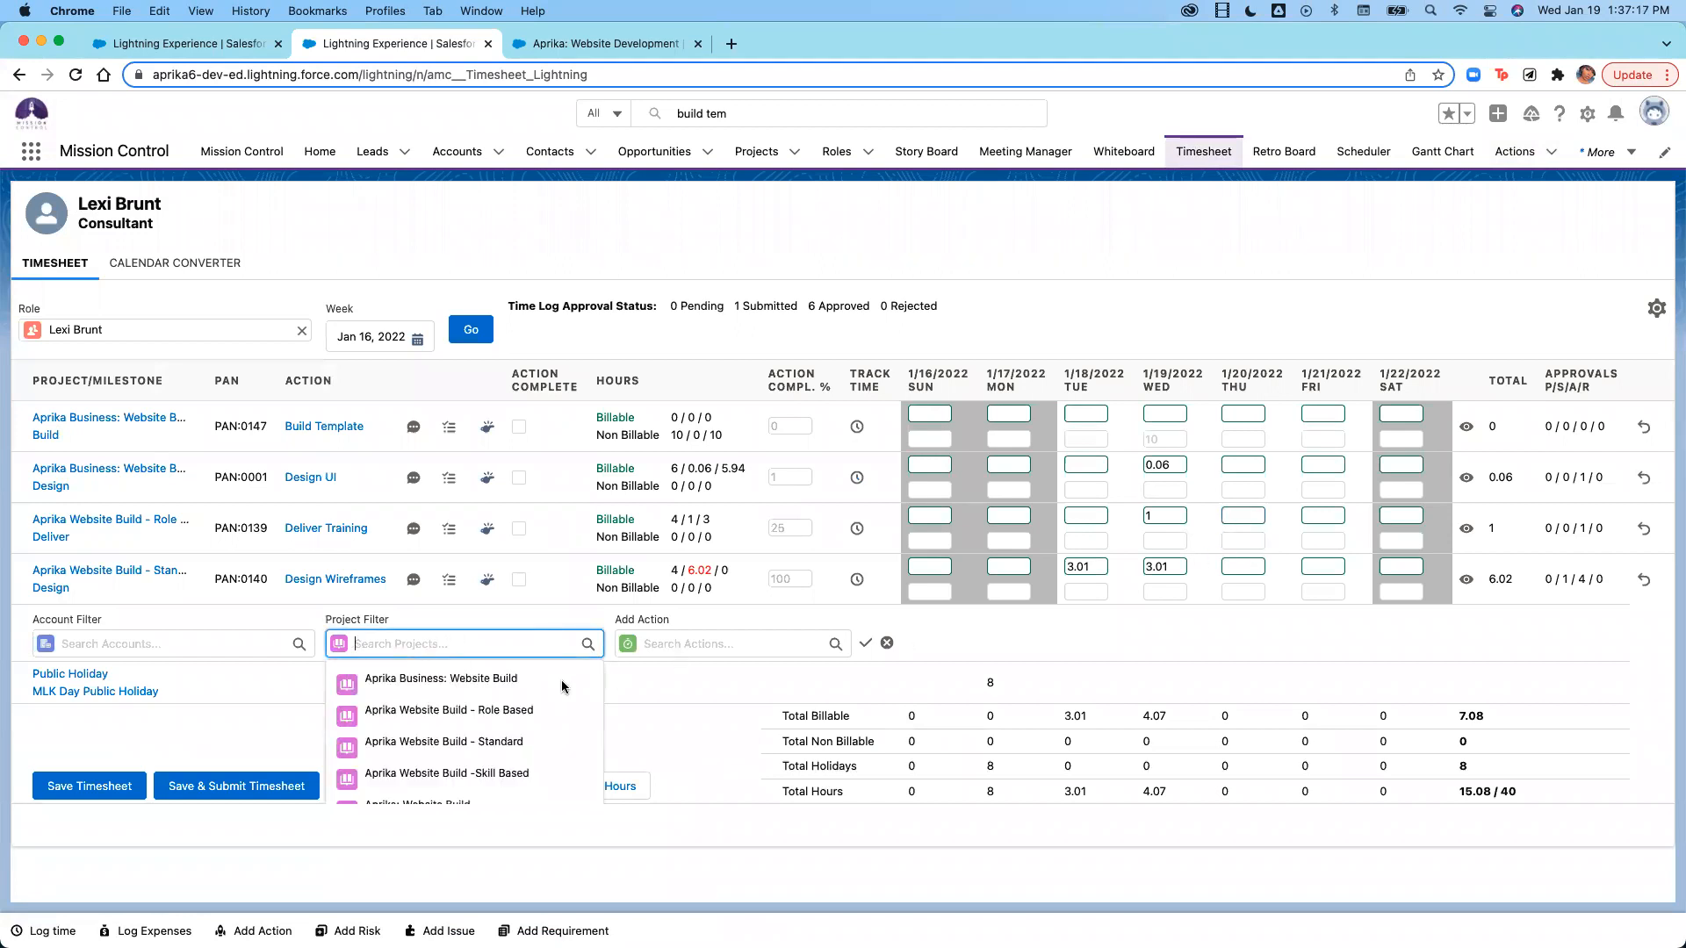
{"action": "left_click", "coordinate": [562, 683]}
{"action": "left_click", "coordinate": [676, 648]}
{"action": "scroll", "coordinate": [696, 772], "scroll_direction": "down", "scroll_amount": 5}
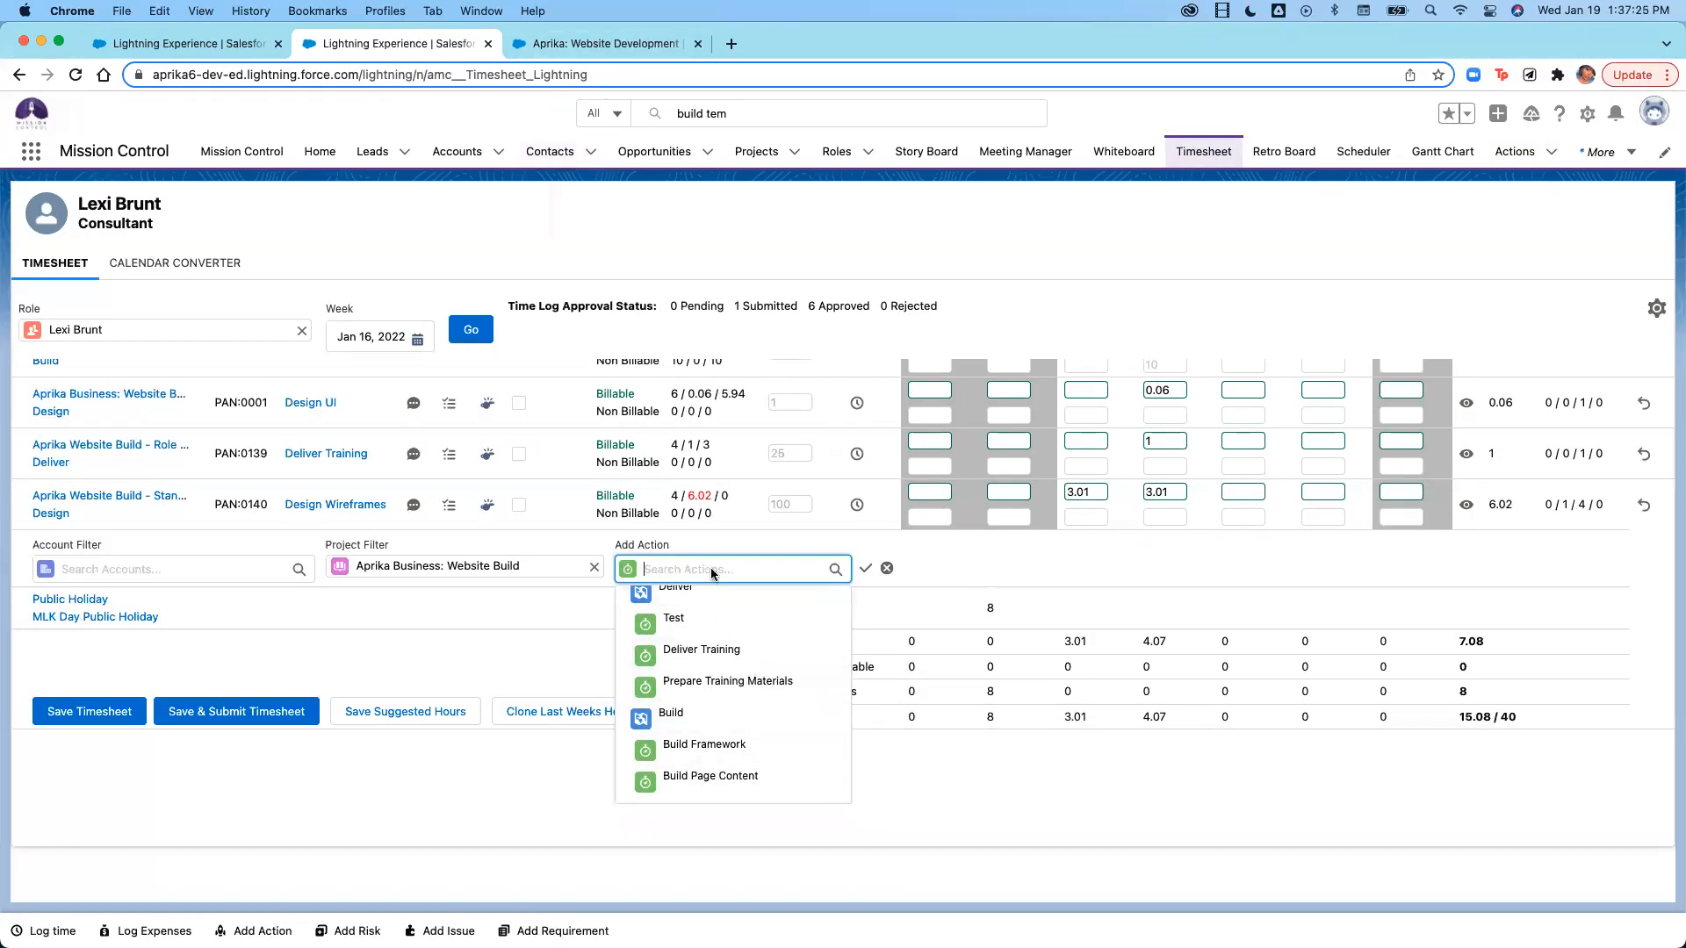
{"action": "type", "text": "build"}
{"action": "left_click", "coordinate": [576, 569]}
{"action": "left_click", "coordinate": [702, 638]}
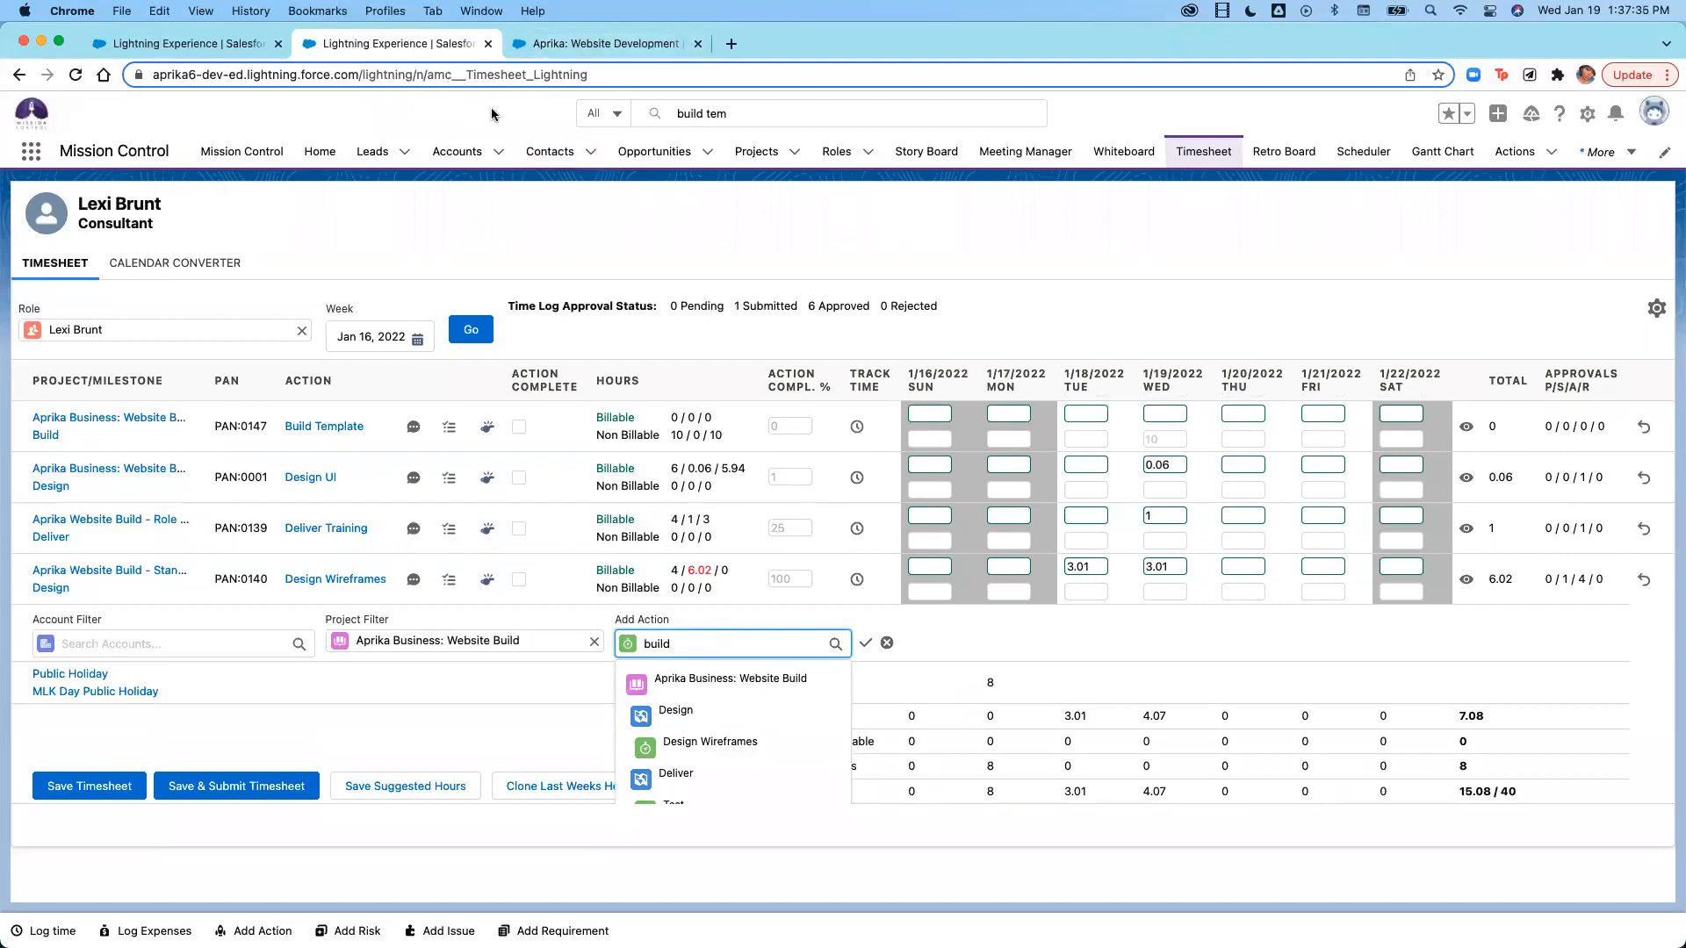
Search globally for "build" in the browser tab showing the Website Development opportunity and open the Build Template action record.
{"action": "left_click", "coordinate": [719, 117]}
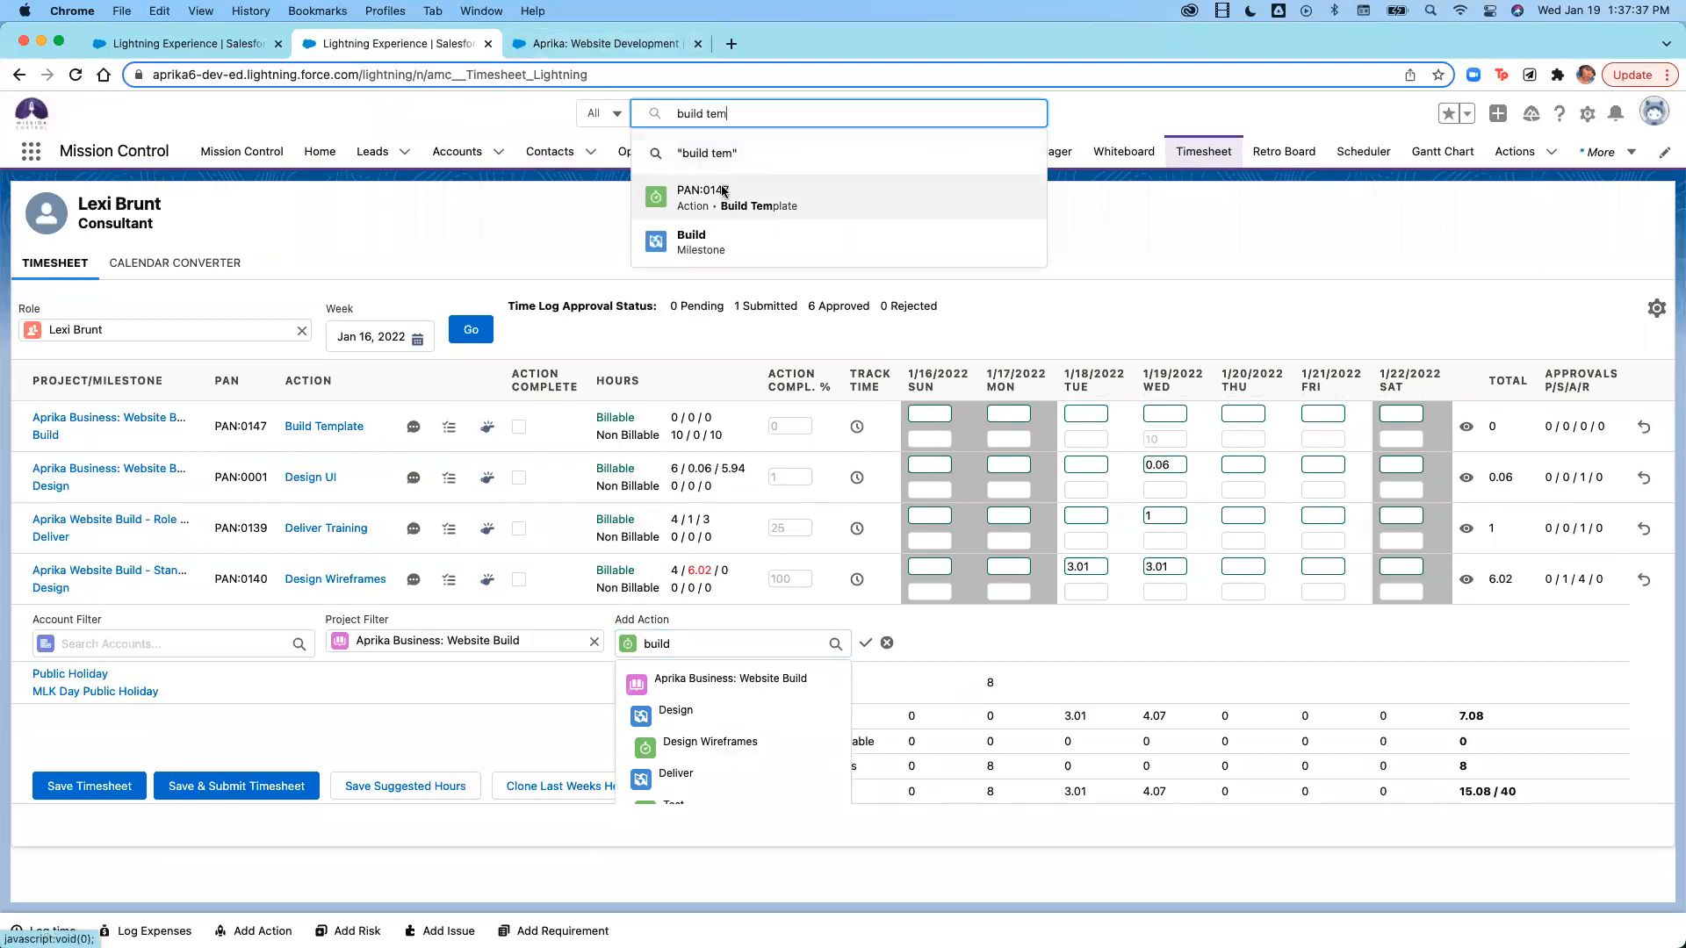
{"action": "left_click", "coordinate": [688, 651]}
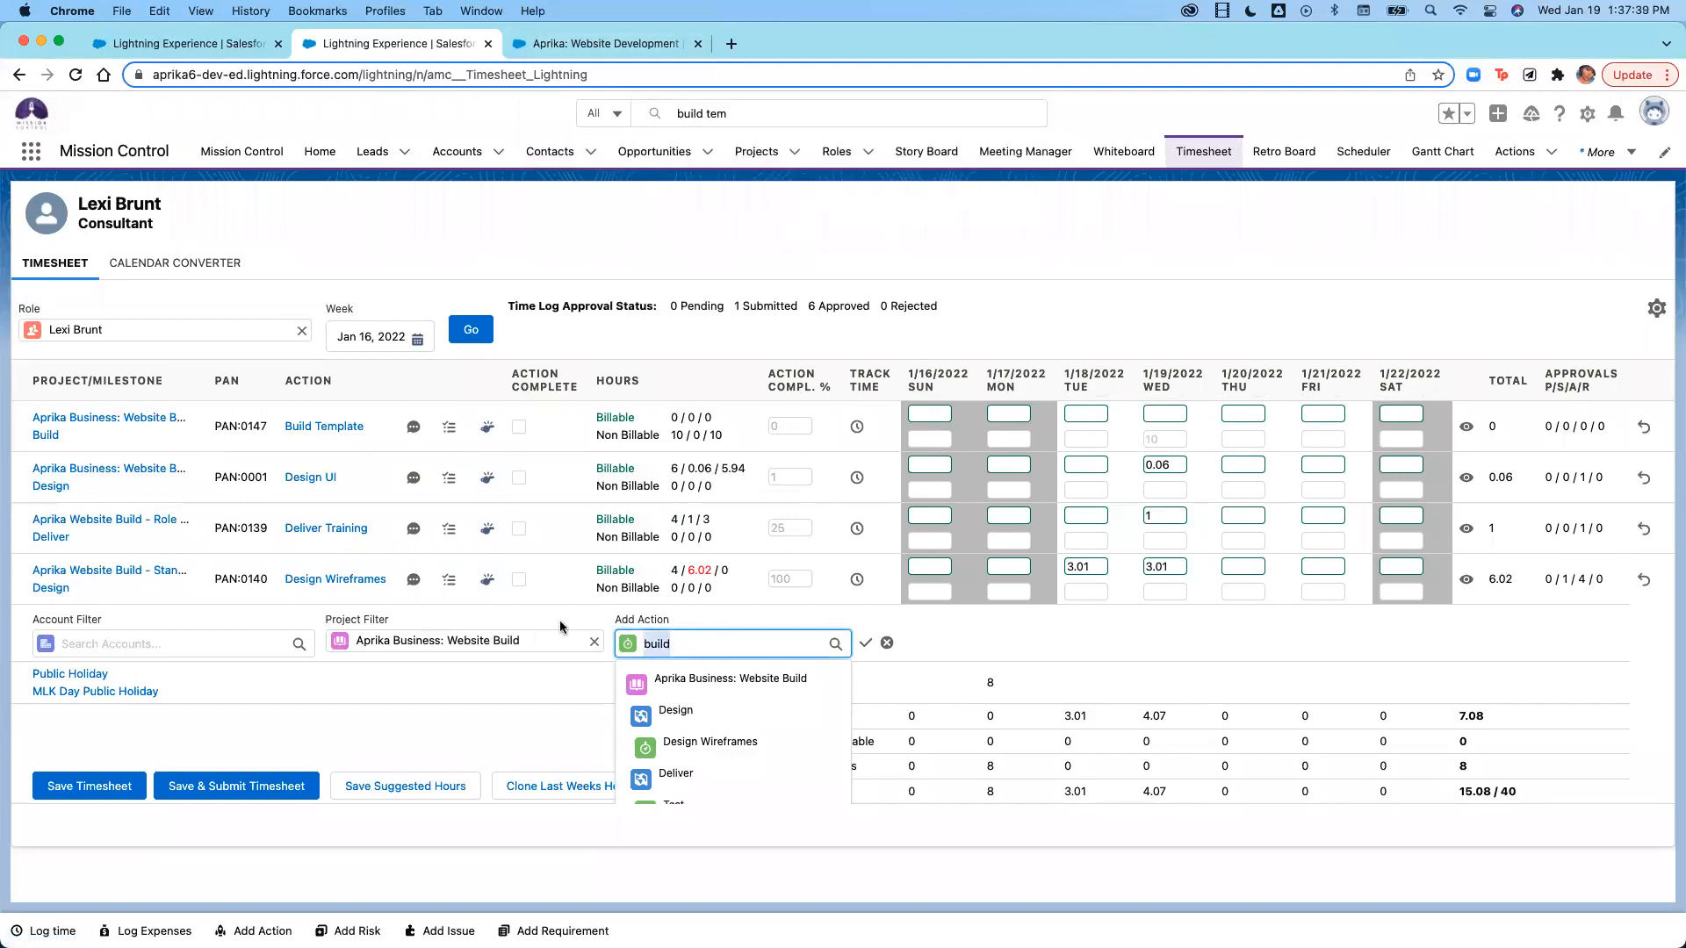
{"action": "left_click", "coordinate": [598, 646]}
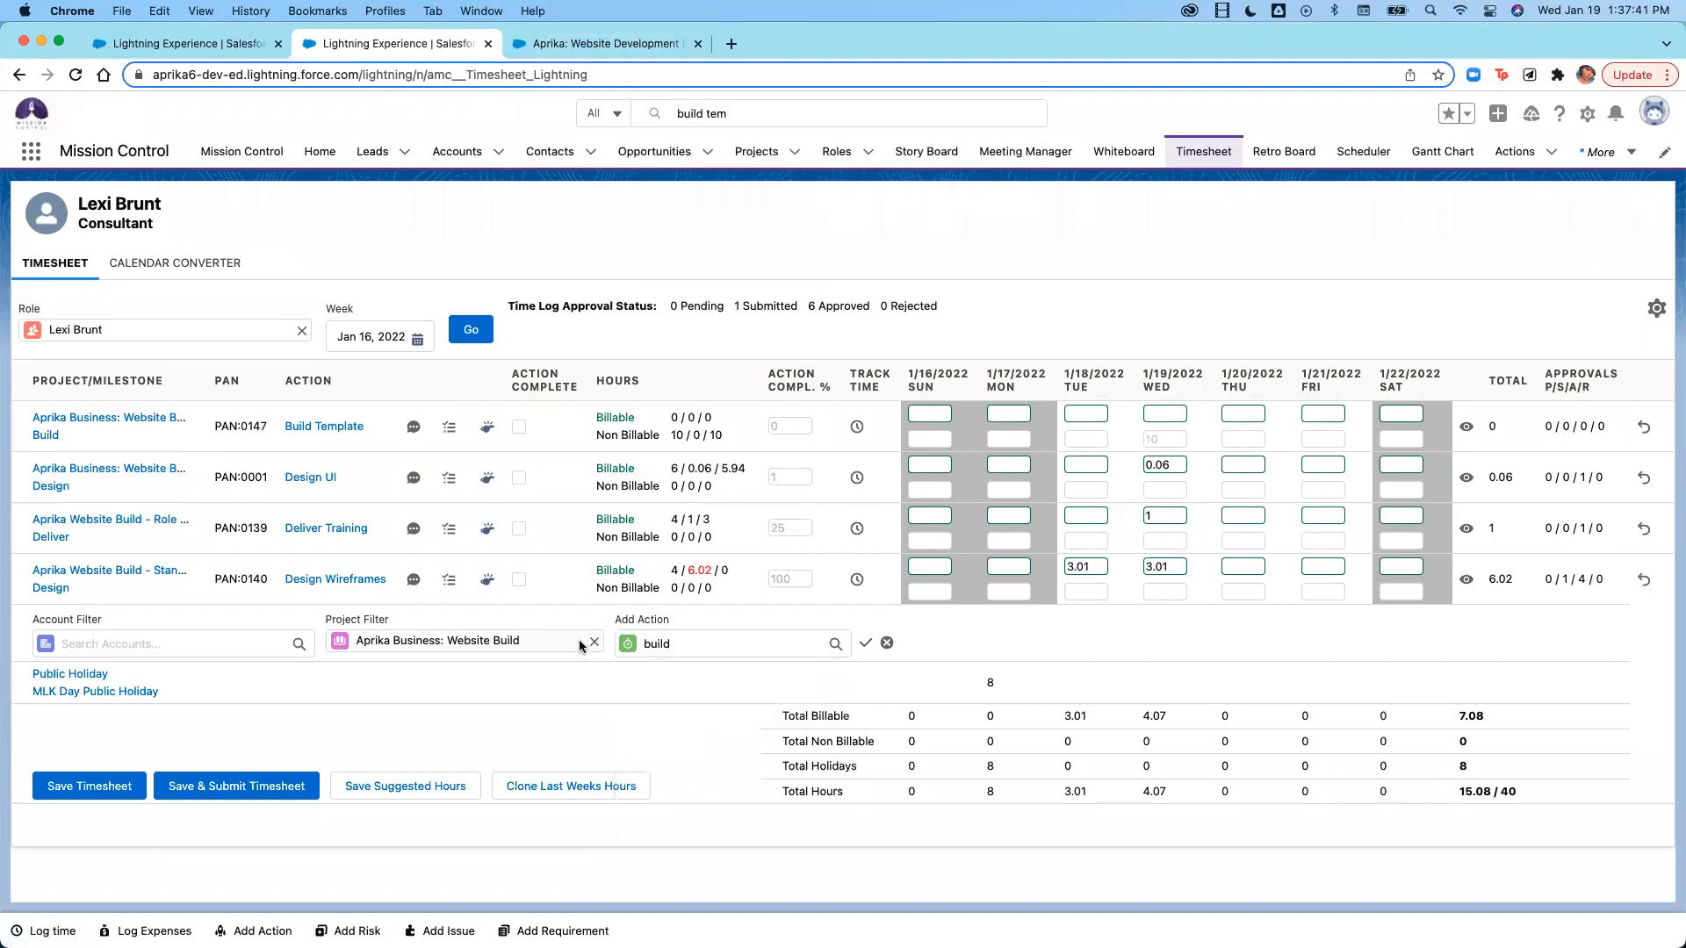
{"action": "left_click", "coordinate": [688, 655]}
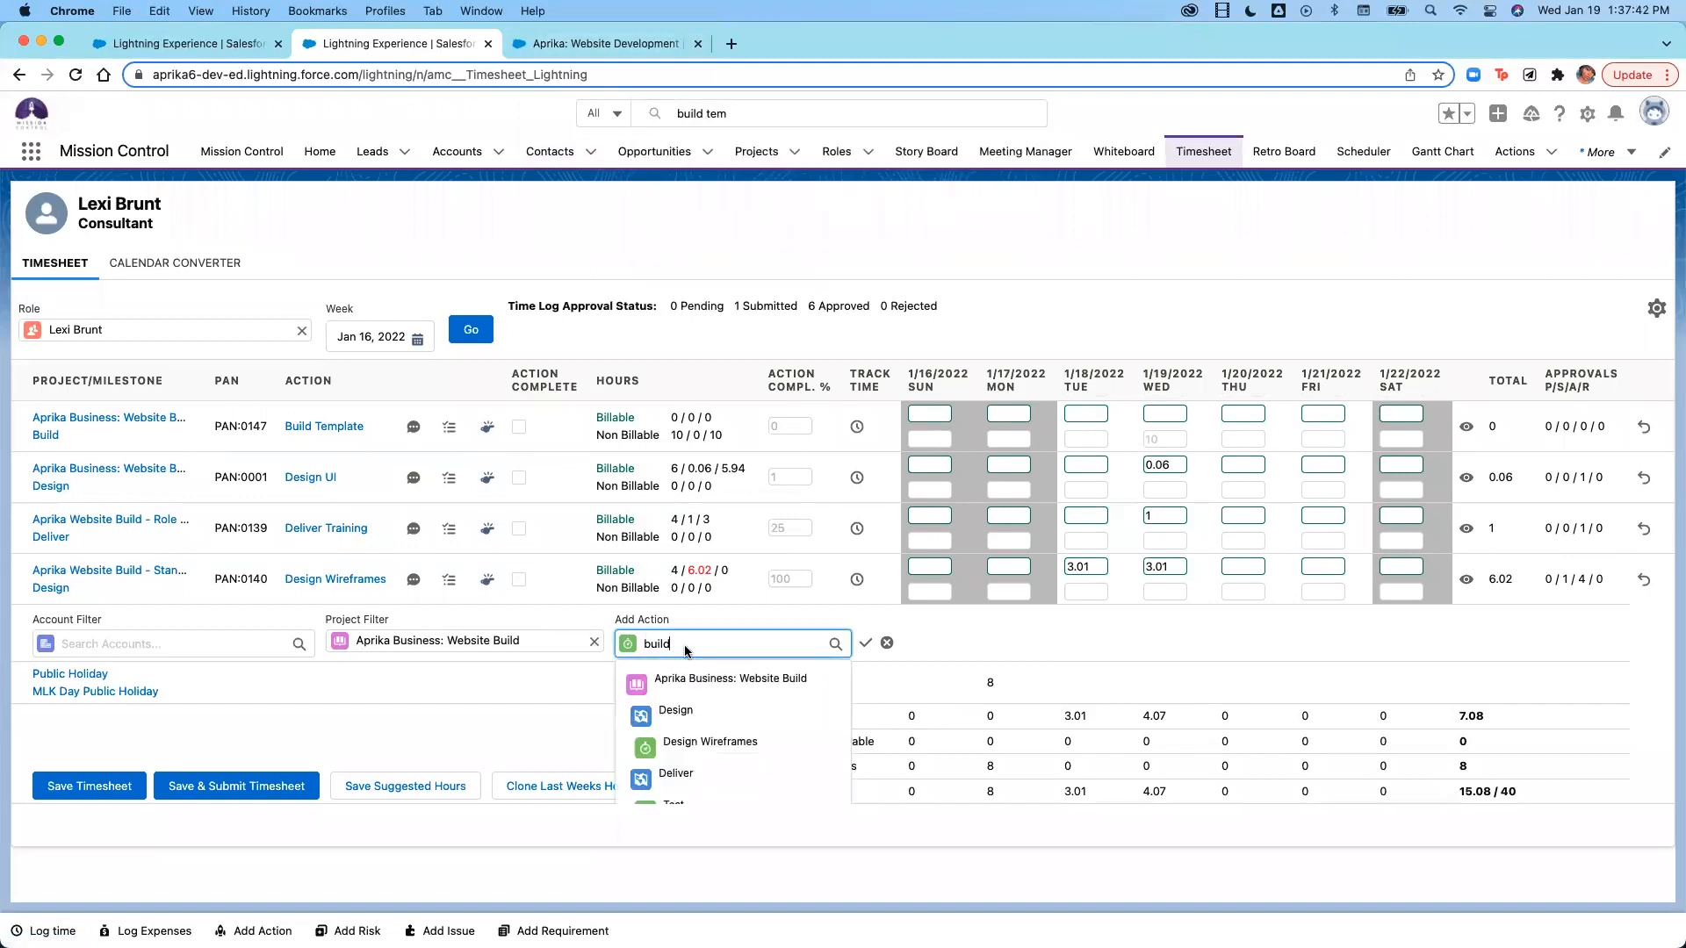
{"action": "left_click", "coordinate": [625, 53]}
{"action": "left_click", "coordinate": [698, 110]}
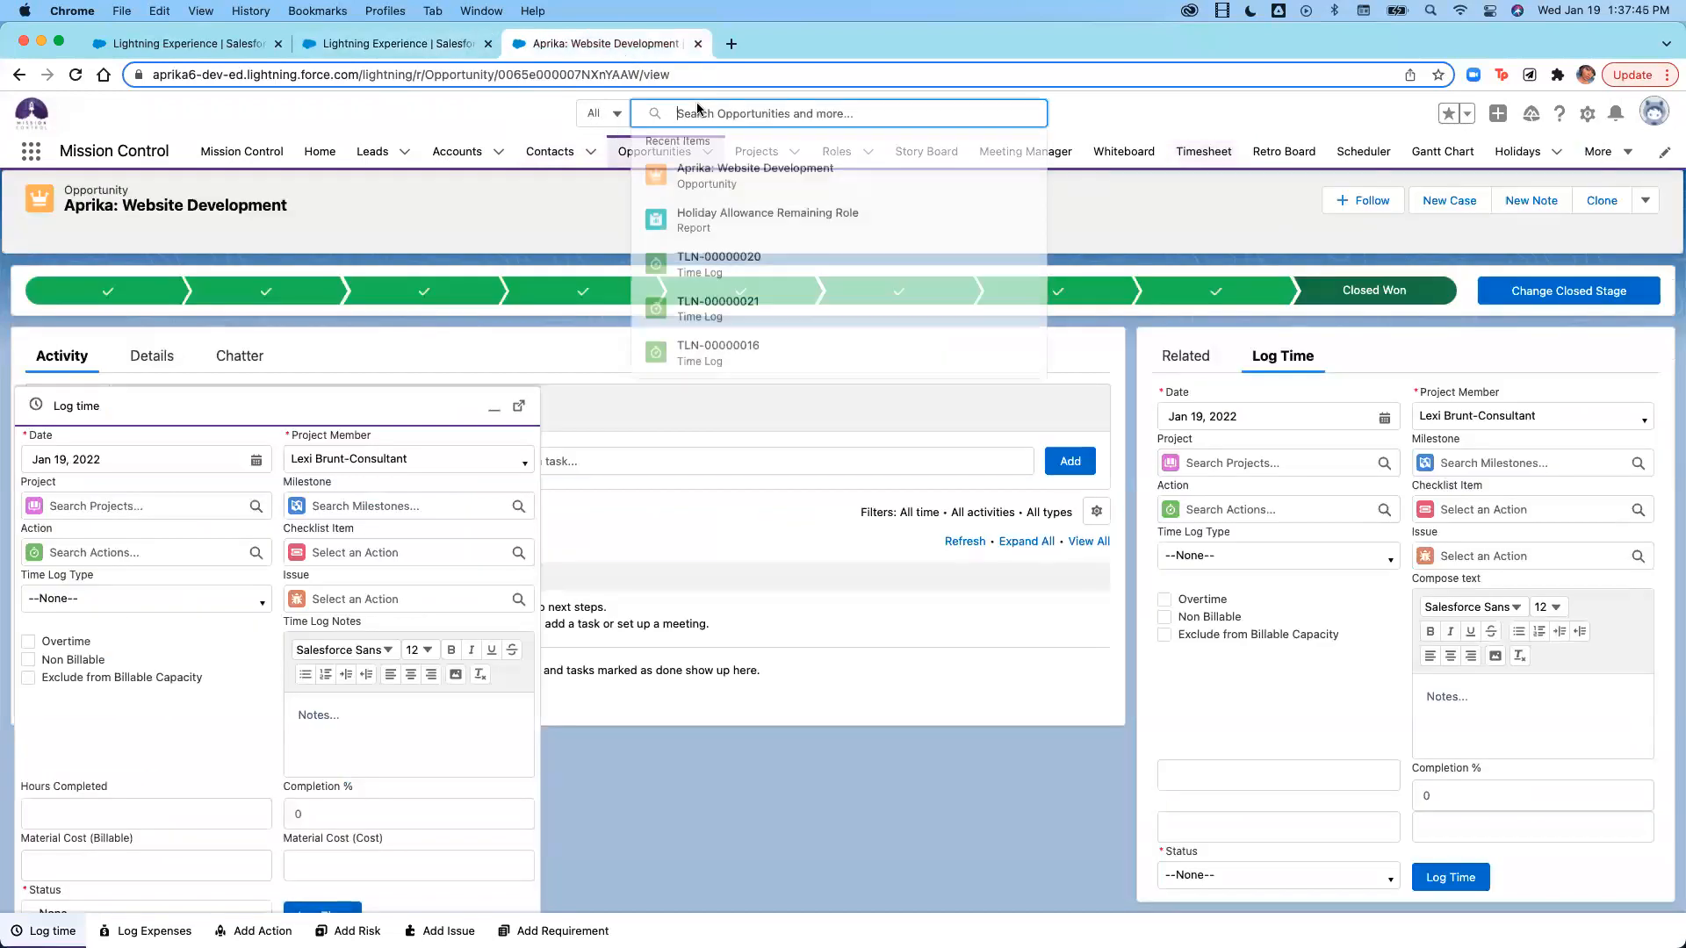
{"action": "type", "text": "build"}
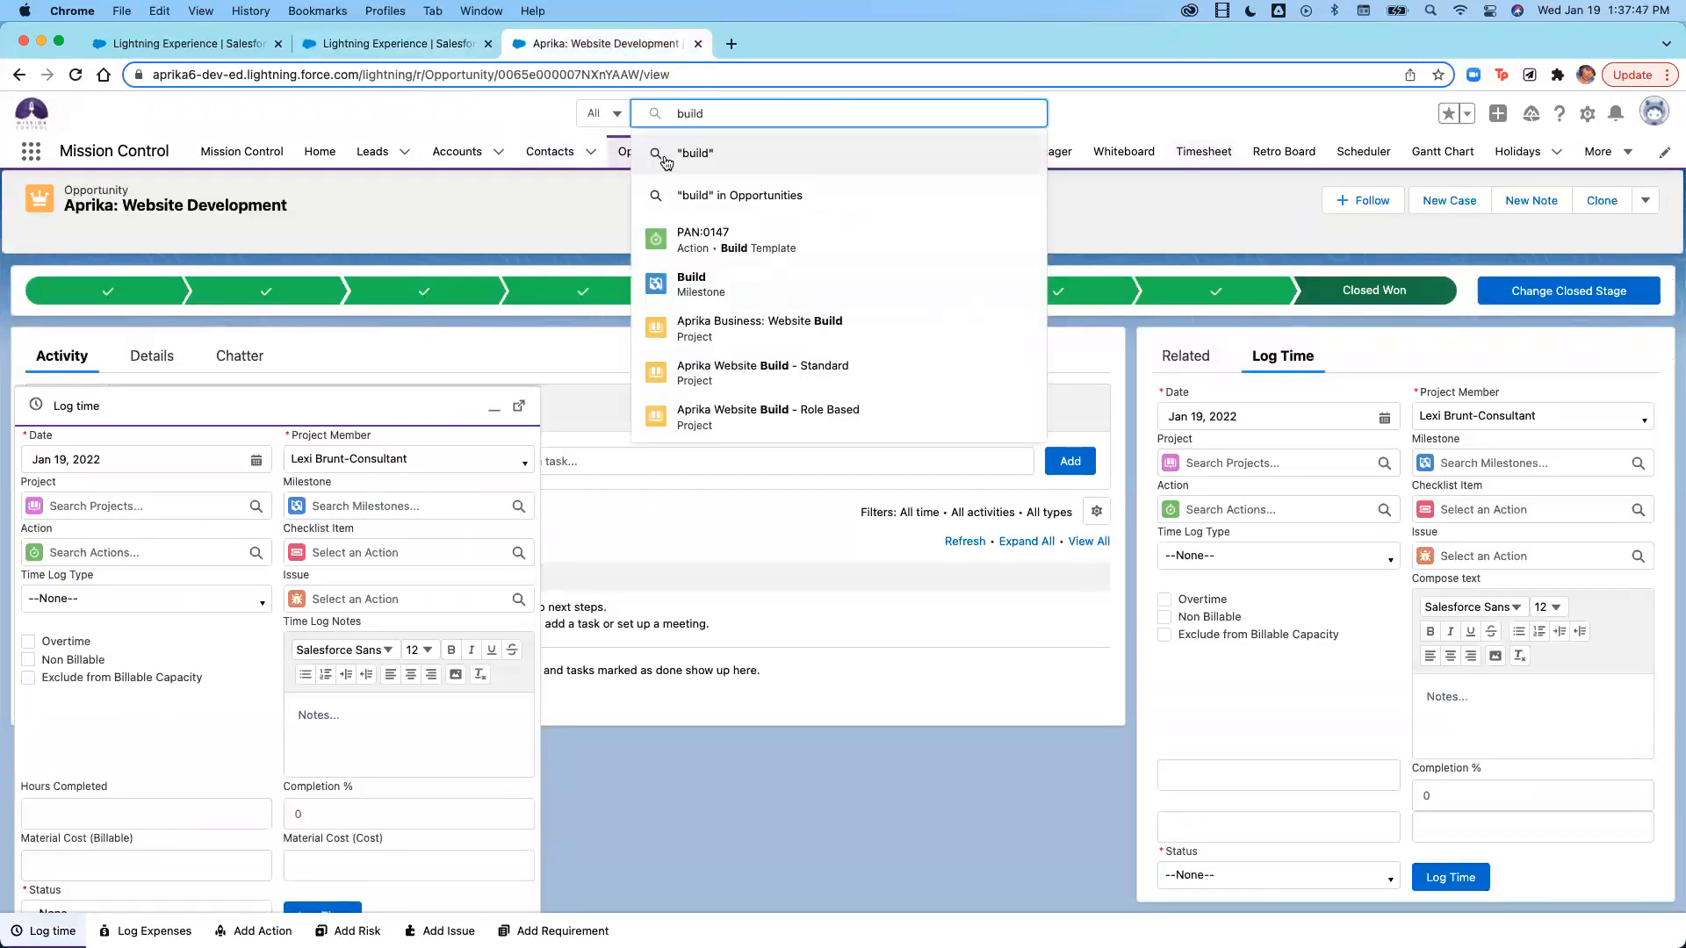
{"action": "left_click", "coordinate": [739, 246]}
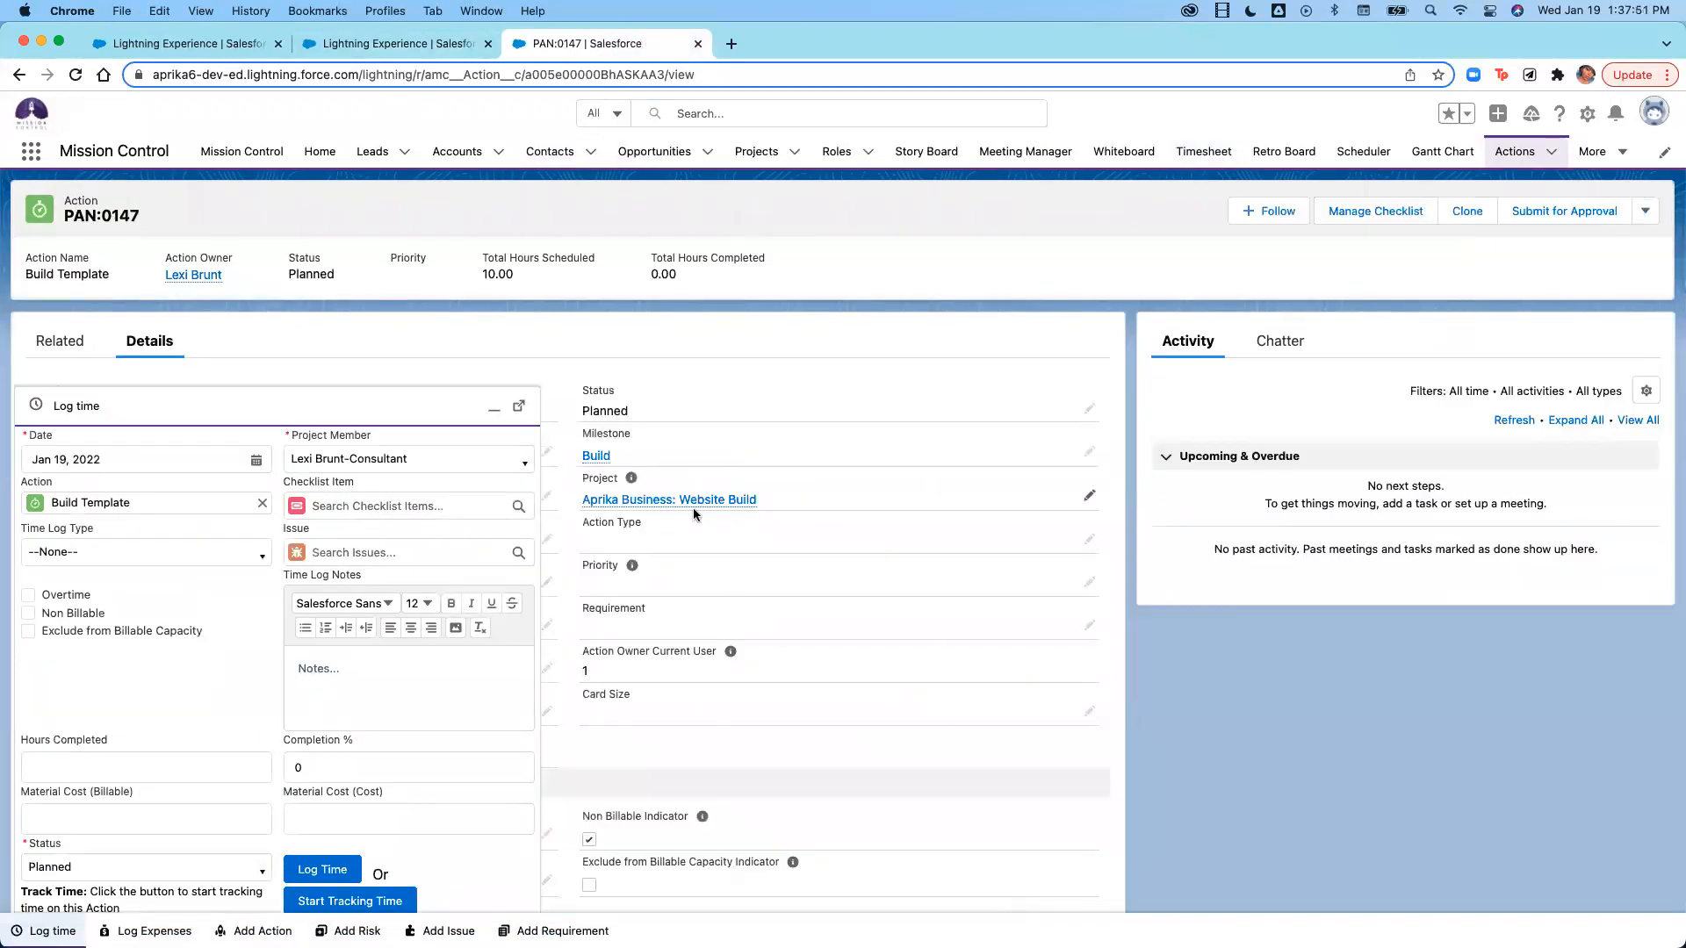
Review the Build Template action's Non Billable setting and compare it with the options in its time log form.
{"action": "left_click", "coordinate": [490, 407]}
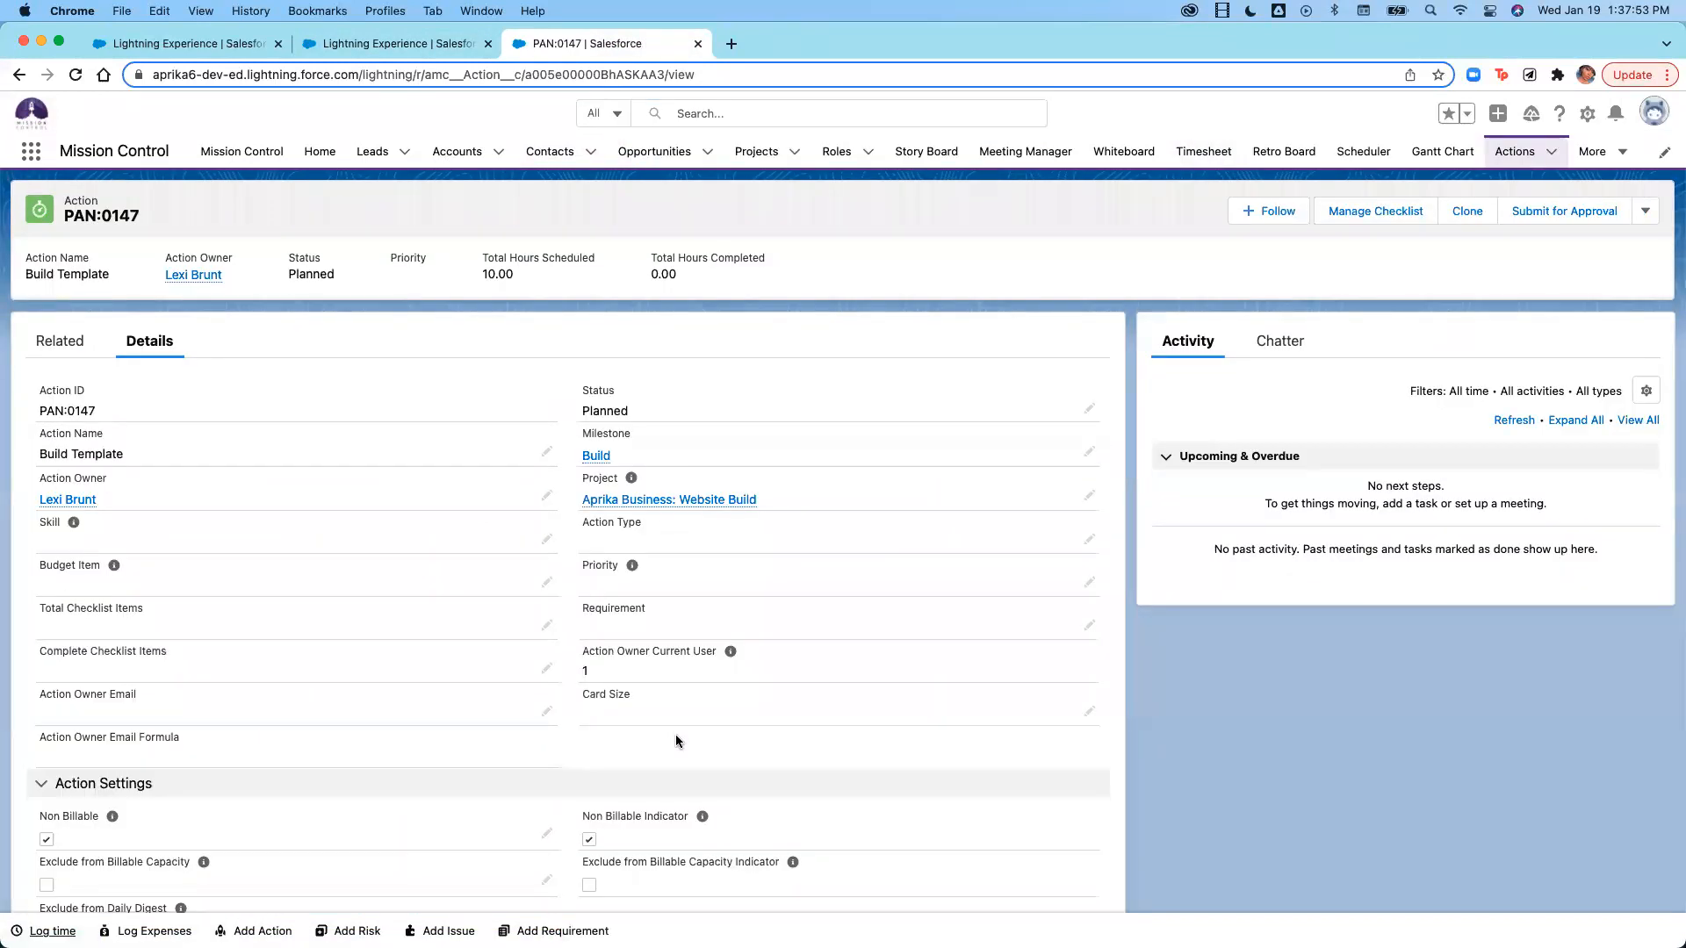
{"action": "scroll", "coordinate": [676, 741], "scroll_direction": "down", "scroll_amount": 3}
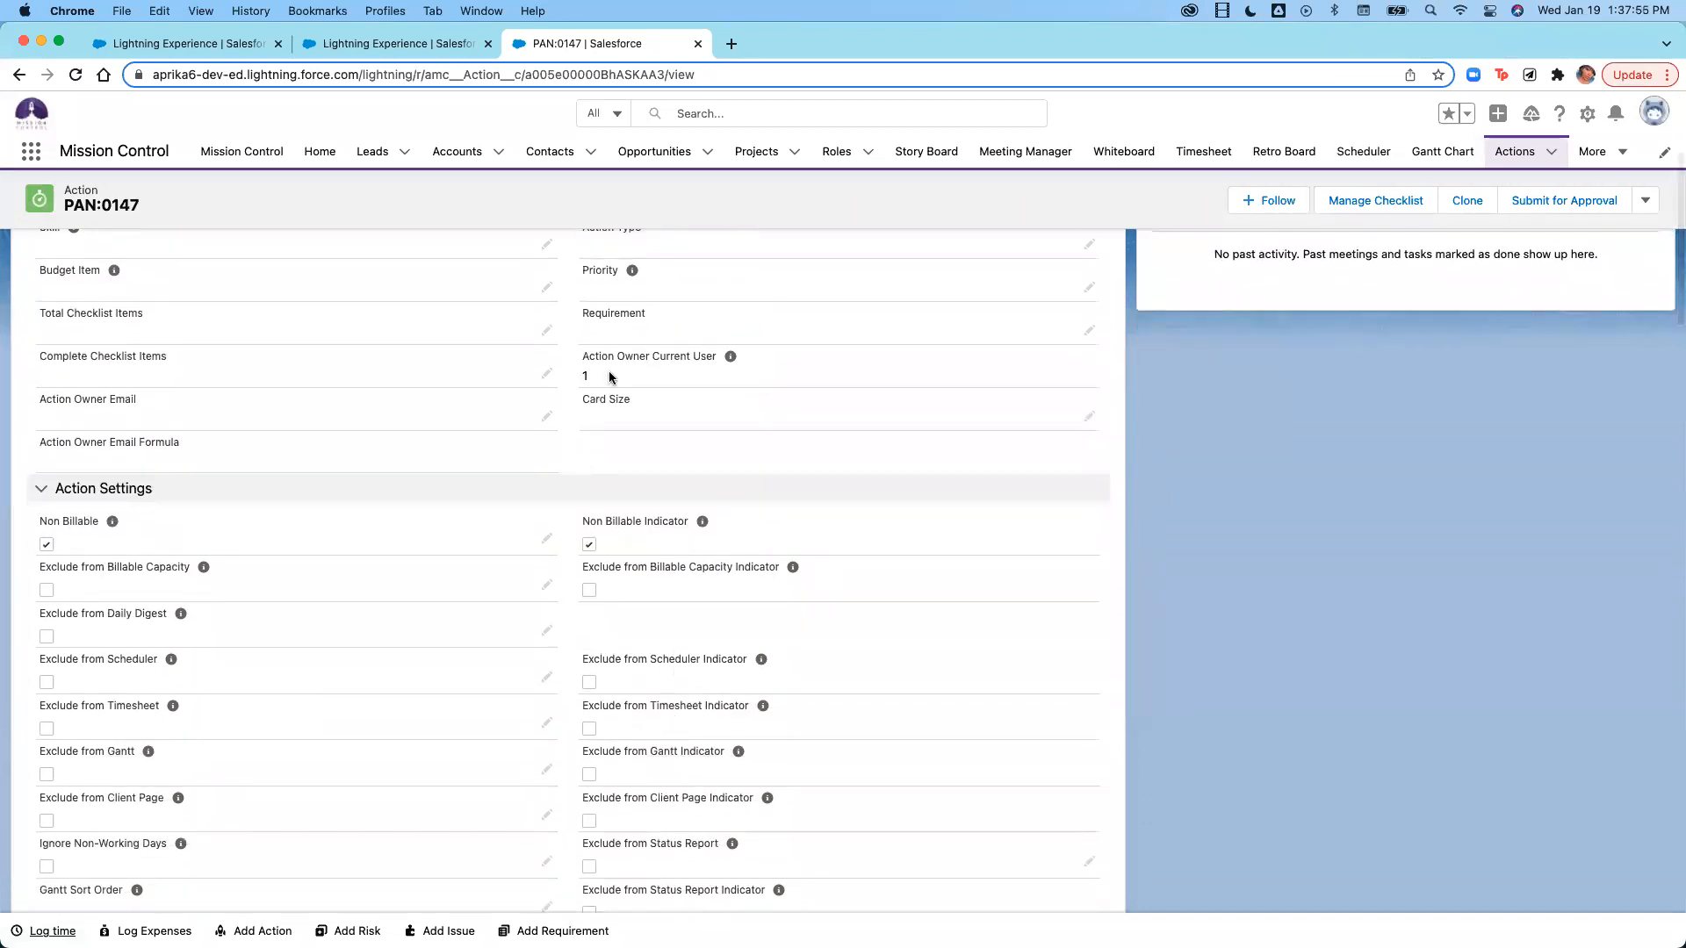
{"action": "left_click", "coordinate": [63, 922]}
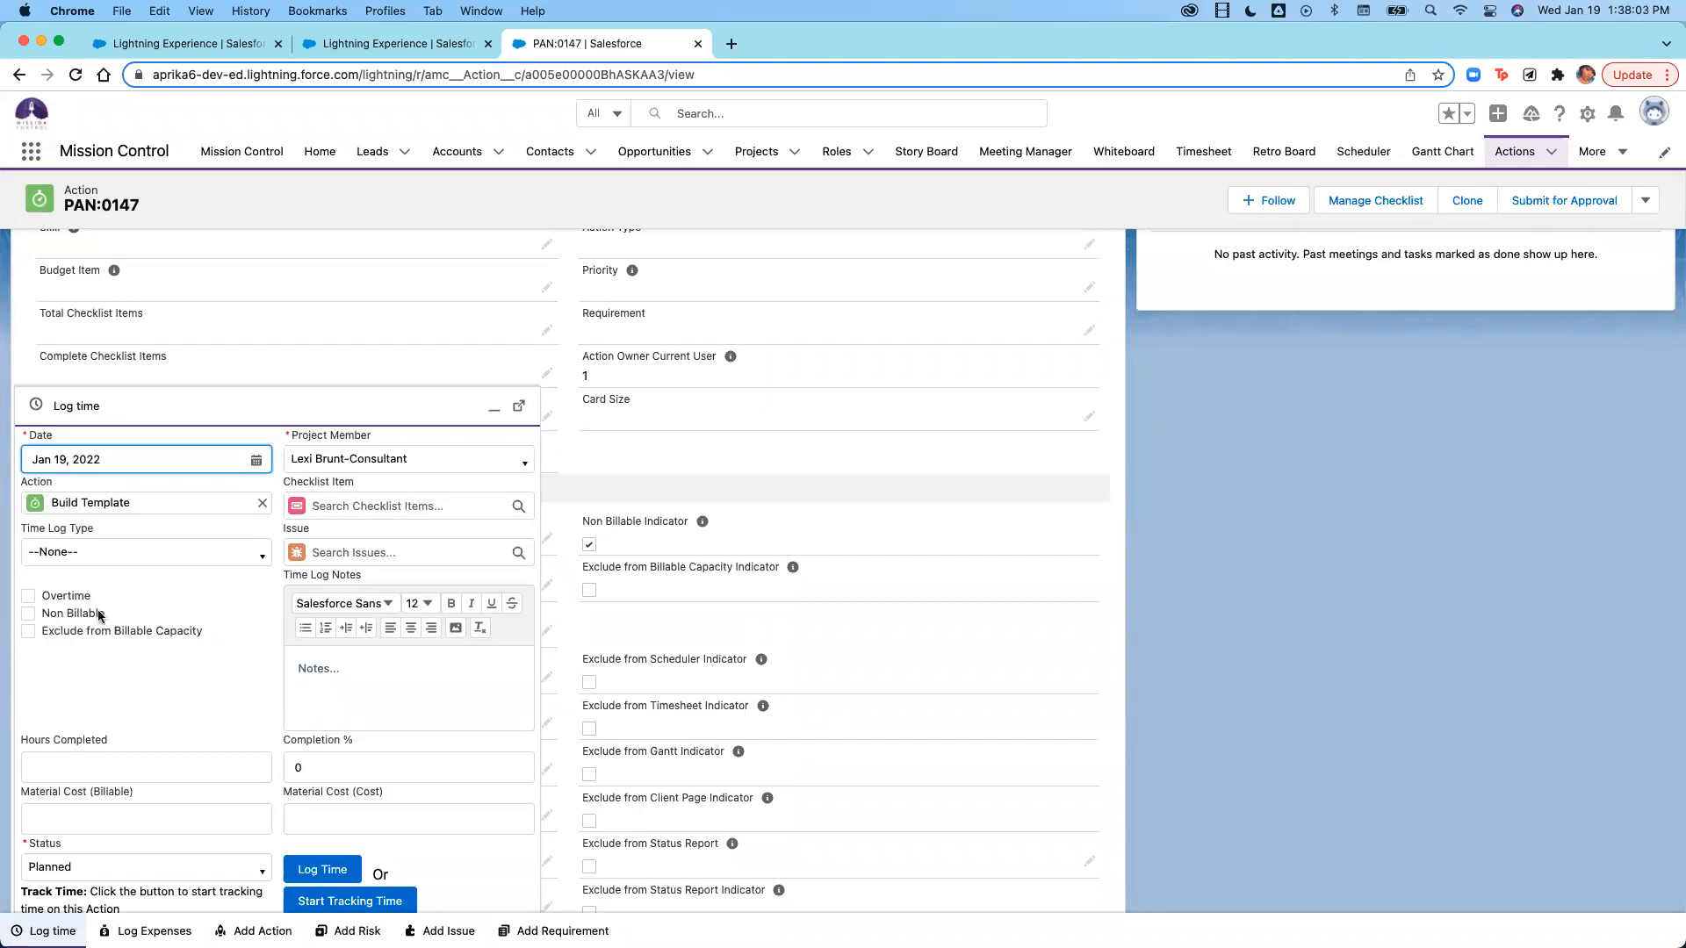
{"action": "scroll", "coordinate": [150, 613], "scroll_direction": "up", "scroll_amount": 3}
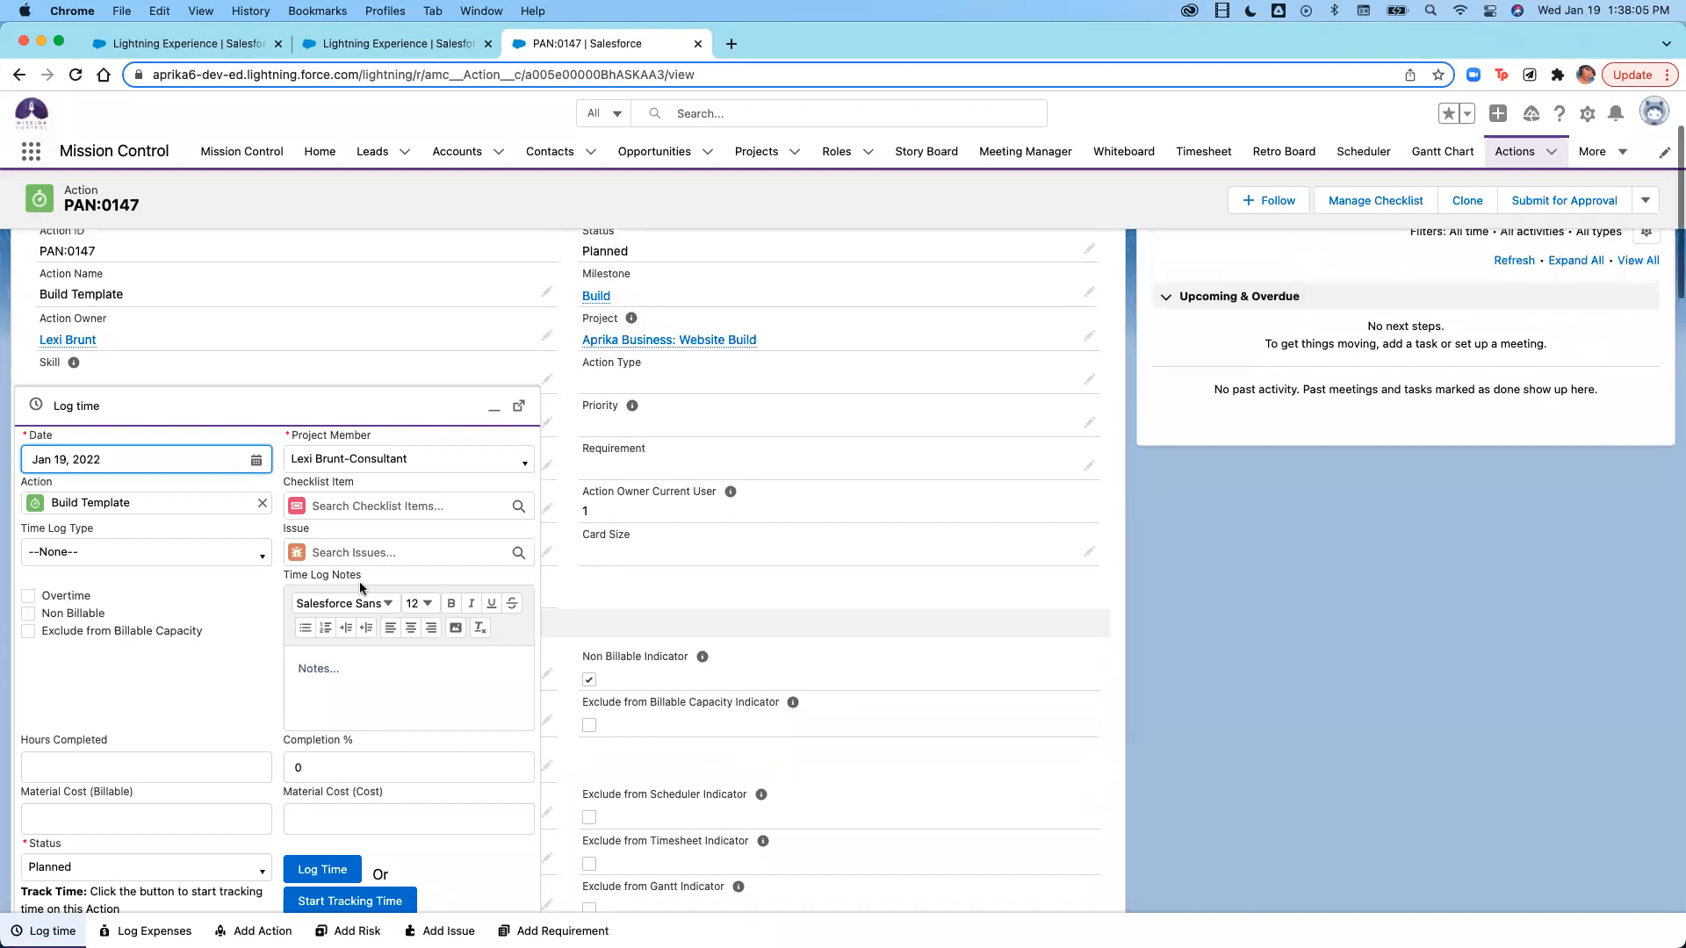
{"action": "scroll", "coordinate": [361, 589], "scroll_direction": "up", "scroll_amount": 1}
{"action": "left_click", "coordinate": [800, 478]}
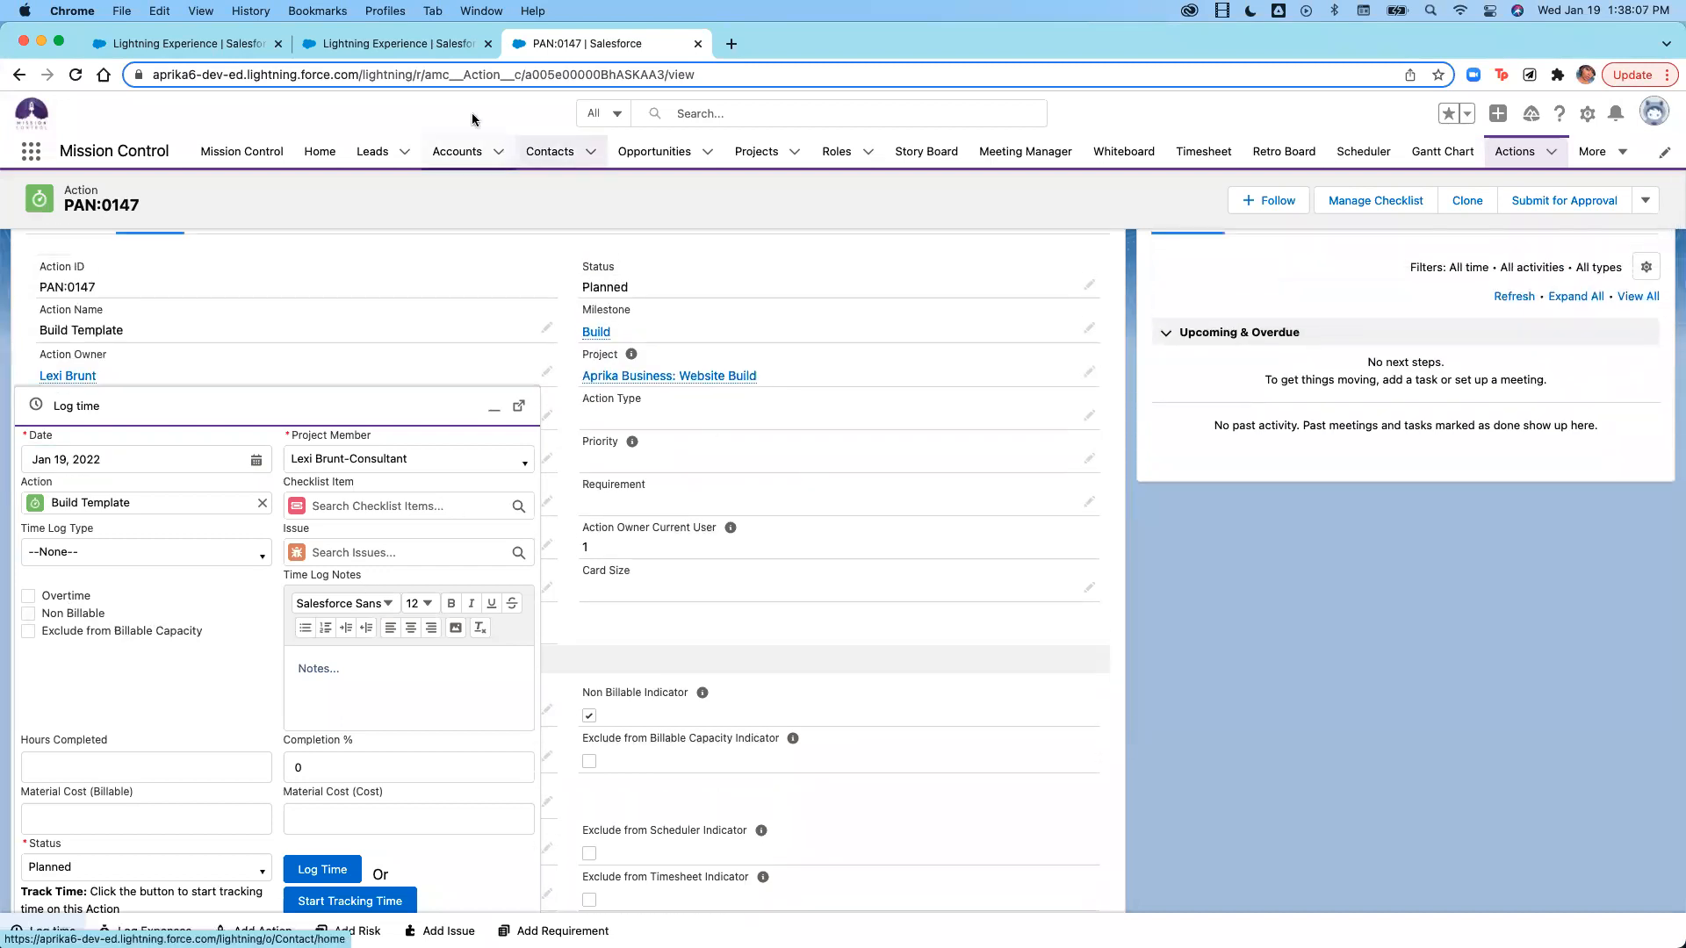
Back in the timesheet, change the project filter to Aprika: Website Build and look through its actions for "build".
{"action": "left_click", "coordinate": [435, 45]}
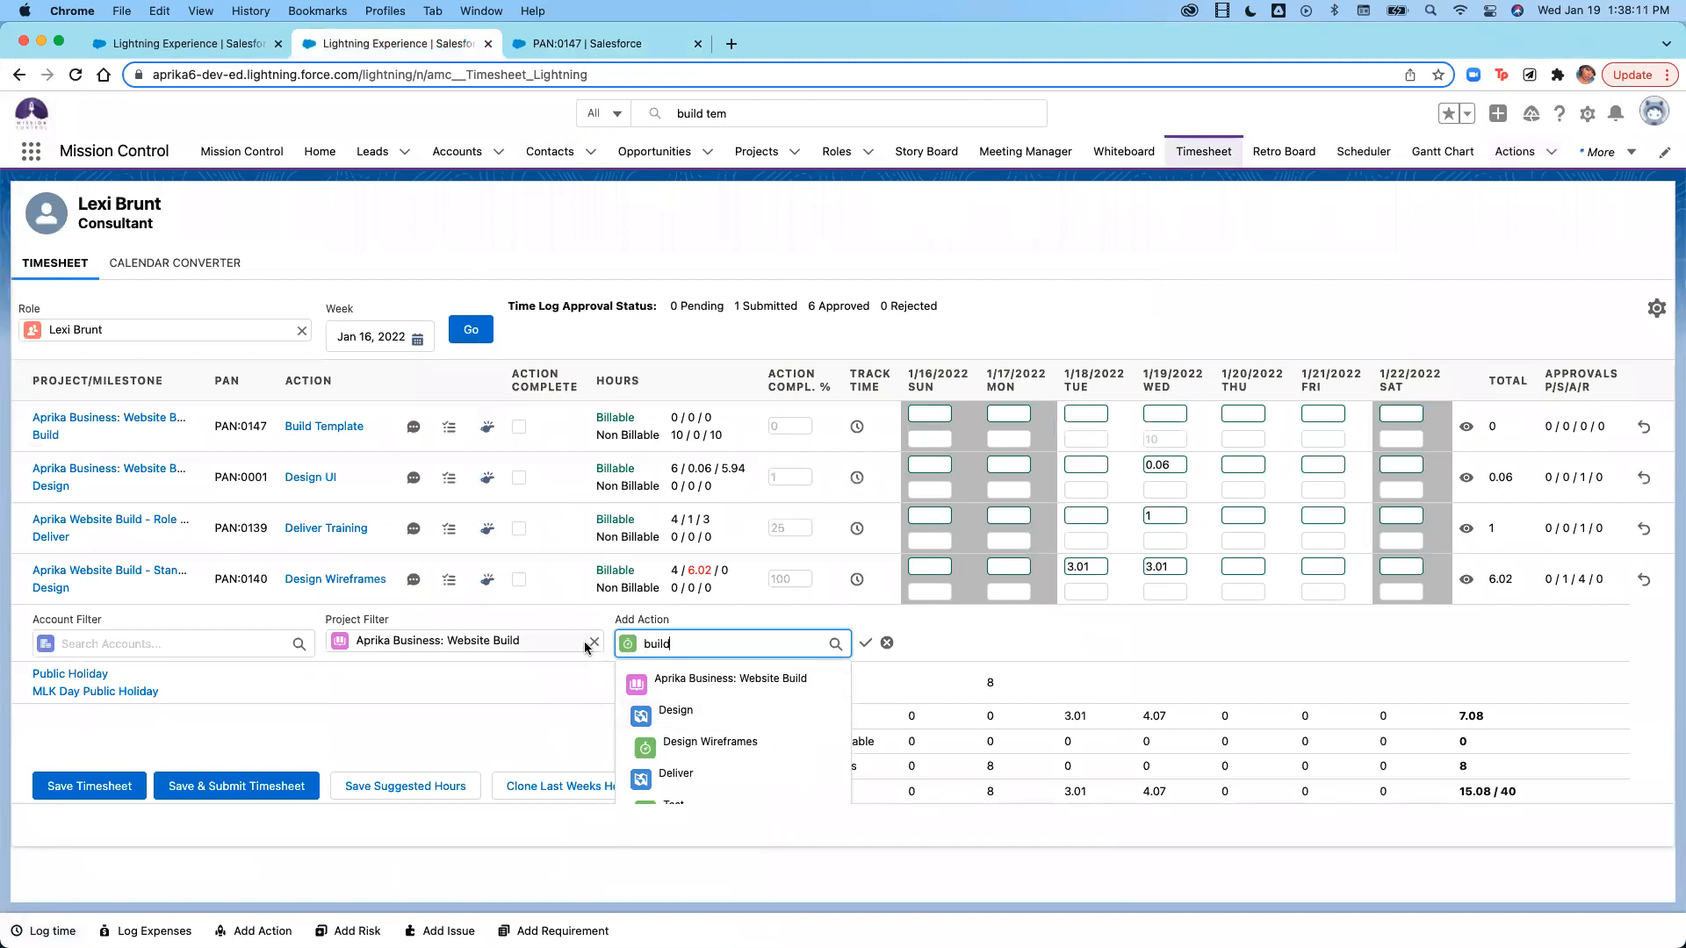
{"action": "scroll", "coordinate": [722, 734], "scroll_direction": "down", "scroll_amount": 5}
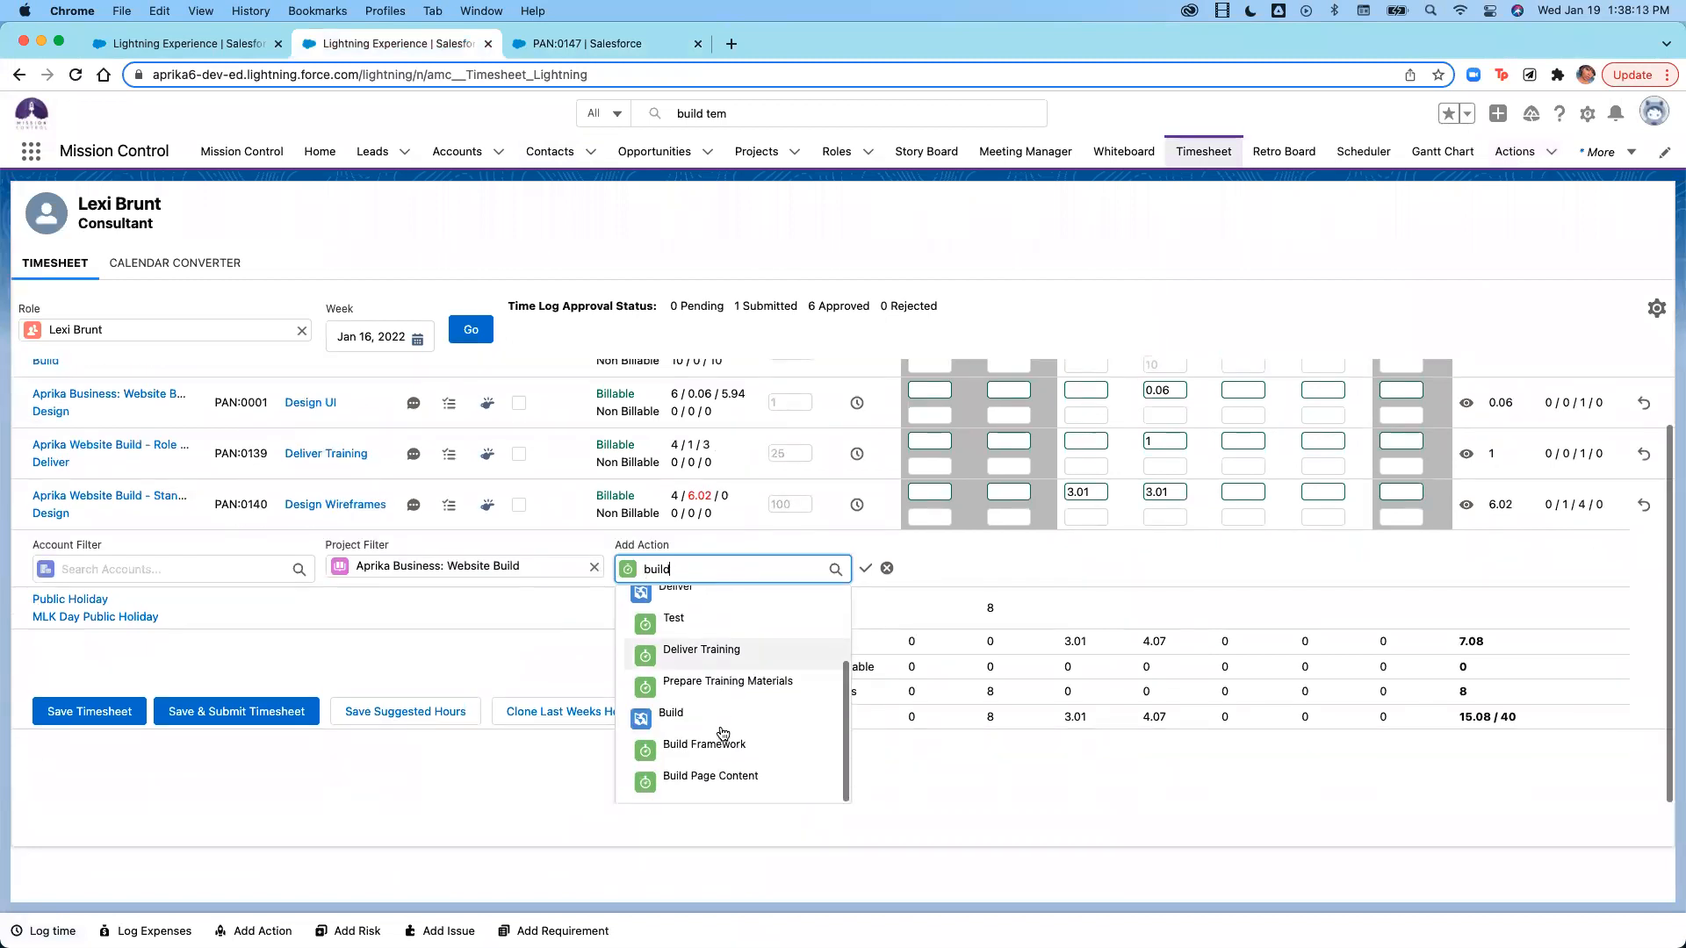
{"action": "left_click", "coordinate": [593, 567]}
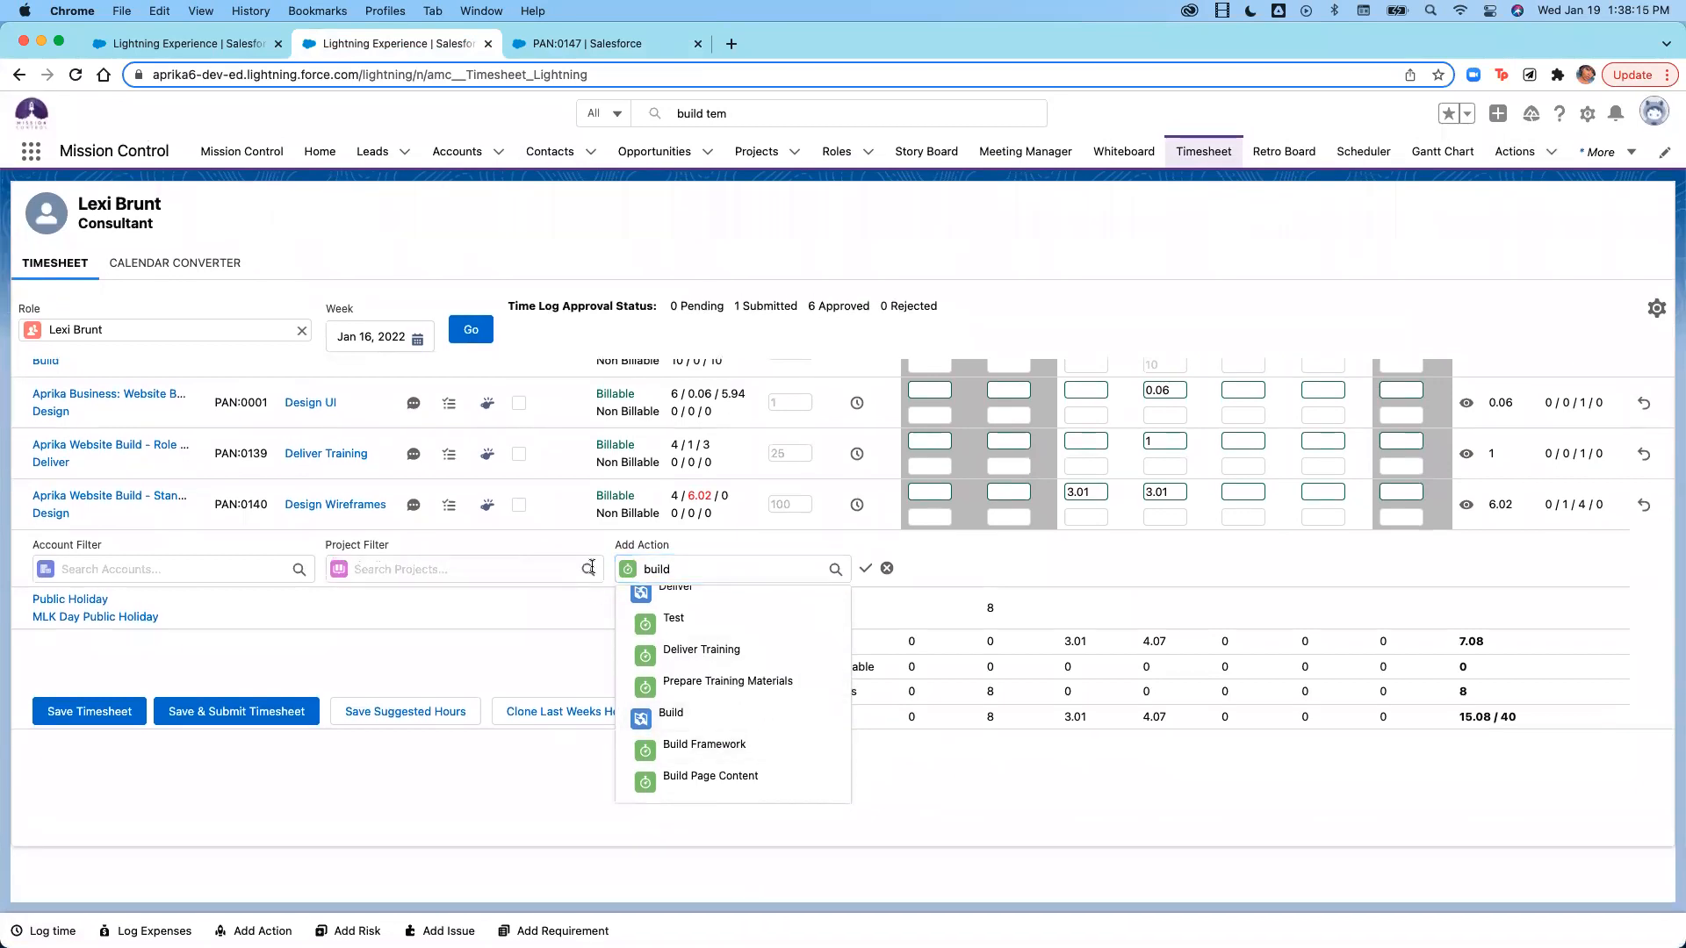
{"action": "left_click", "coordinate": [519, 644]}
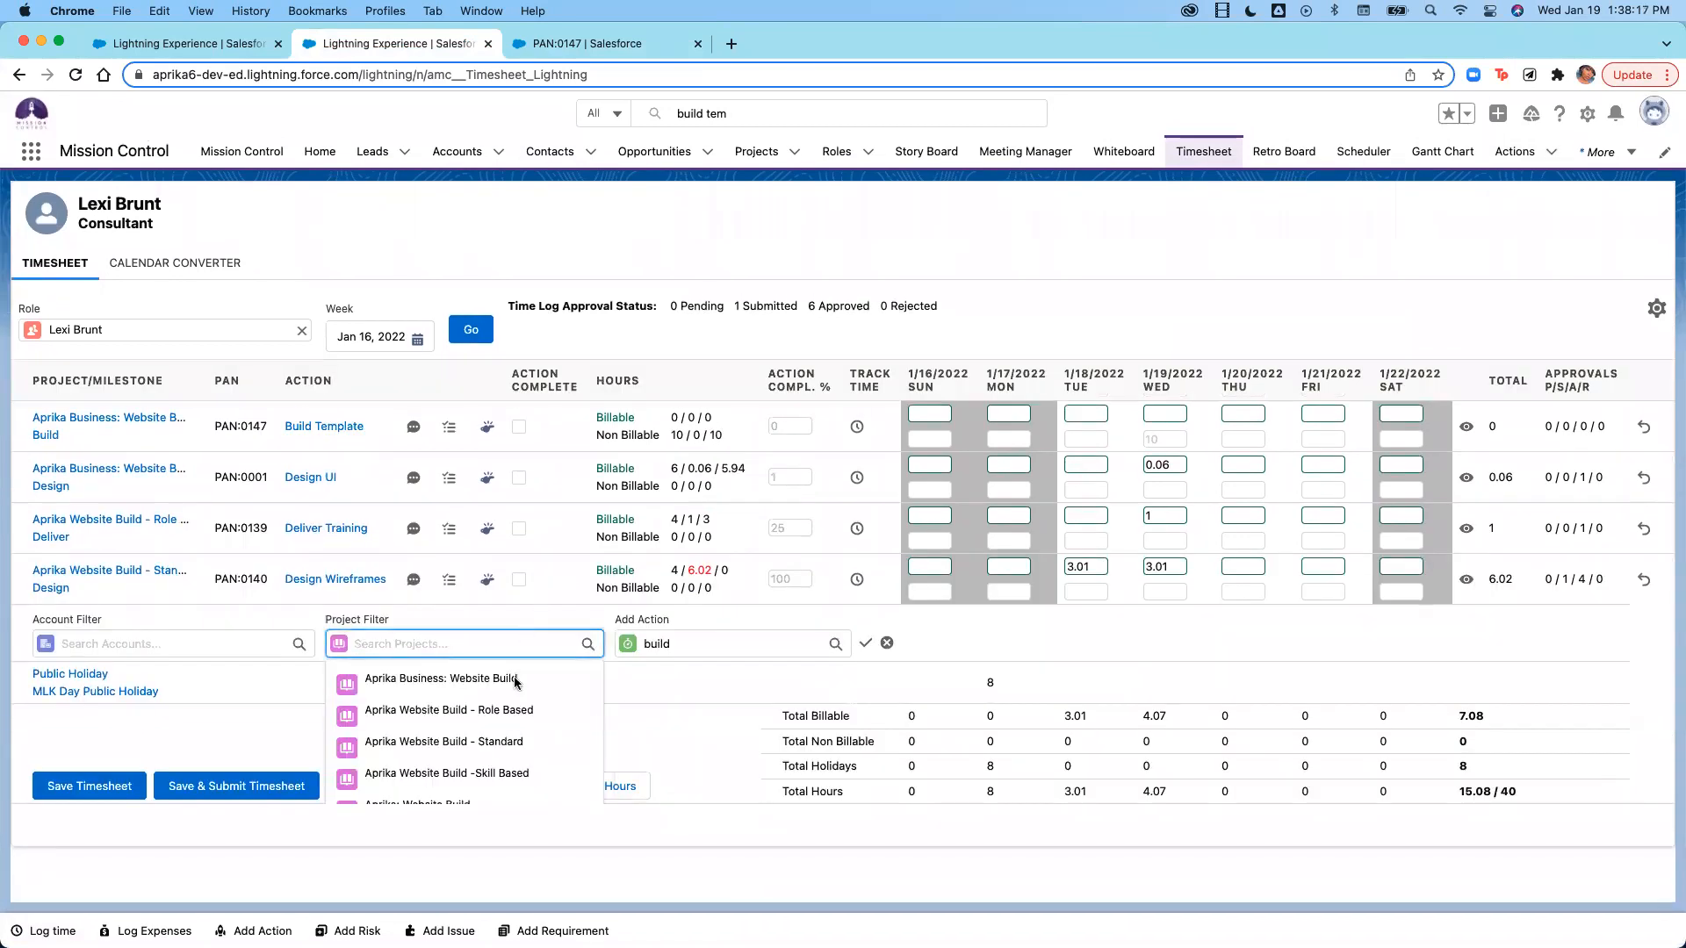
{"action": "scroll", "coordinate": [523, 742], "scroll_direction": "down", "scroll_amount": 1}
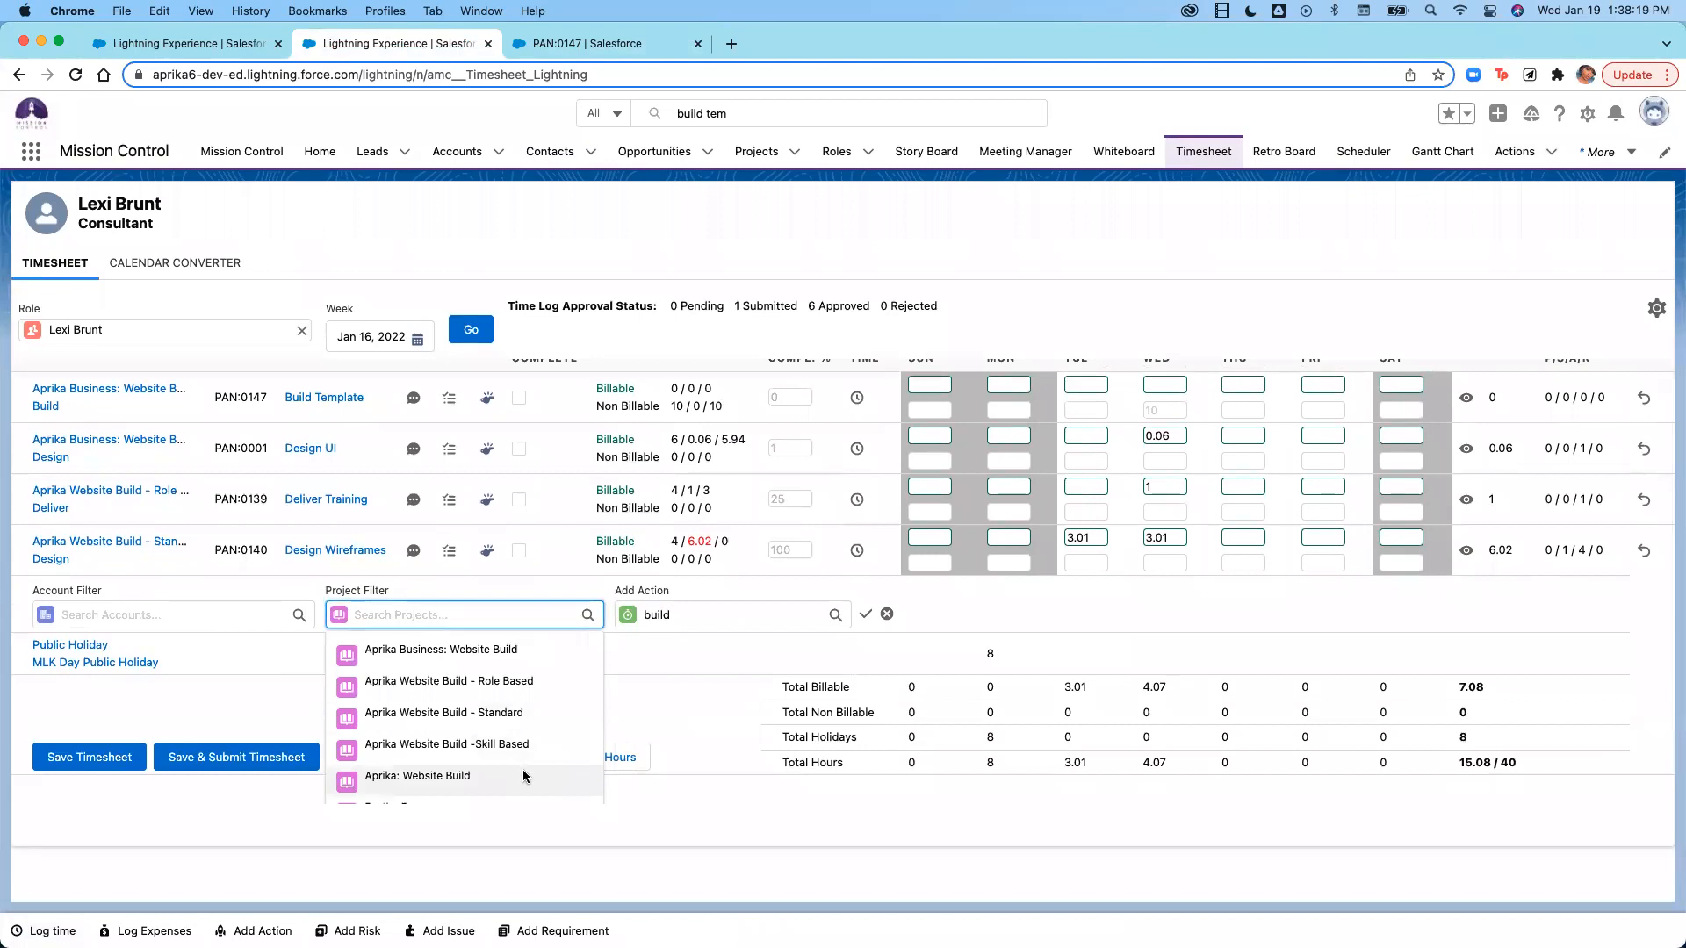
{"action": "left_click", "coordinate": [523, 777]}
{"action": "left_click", "coordinate": [700, 644]}
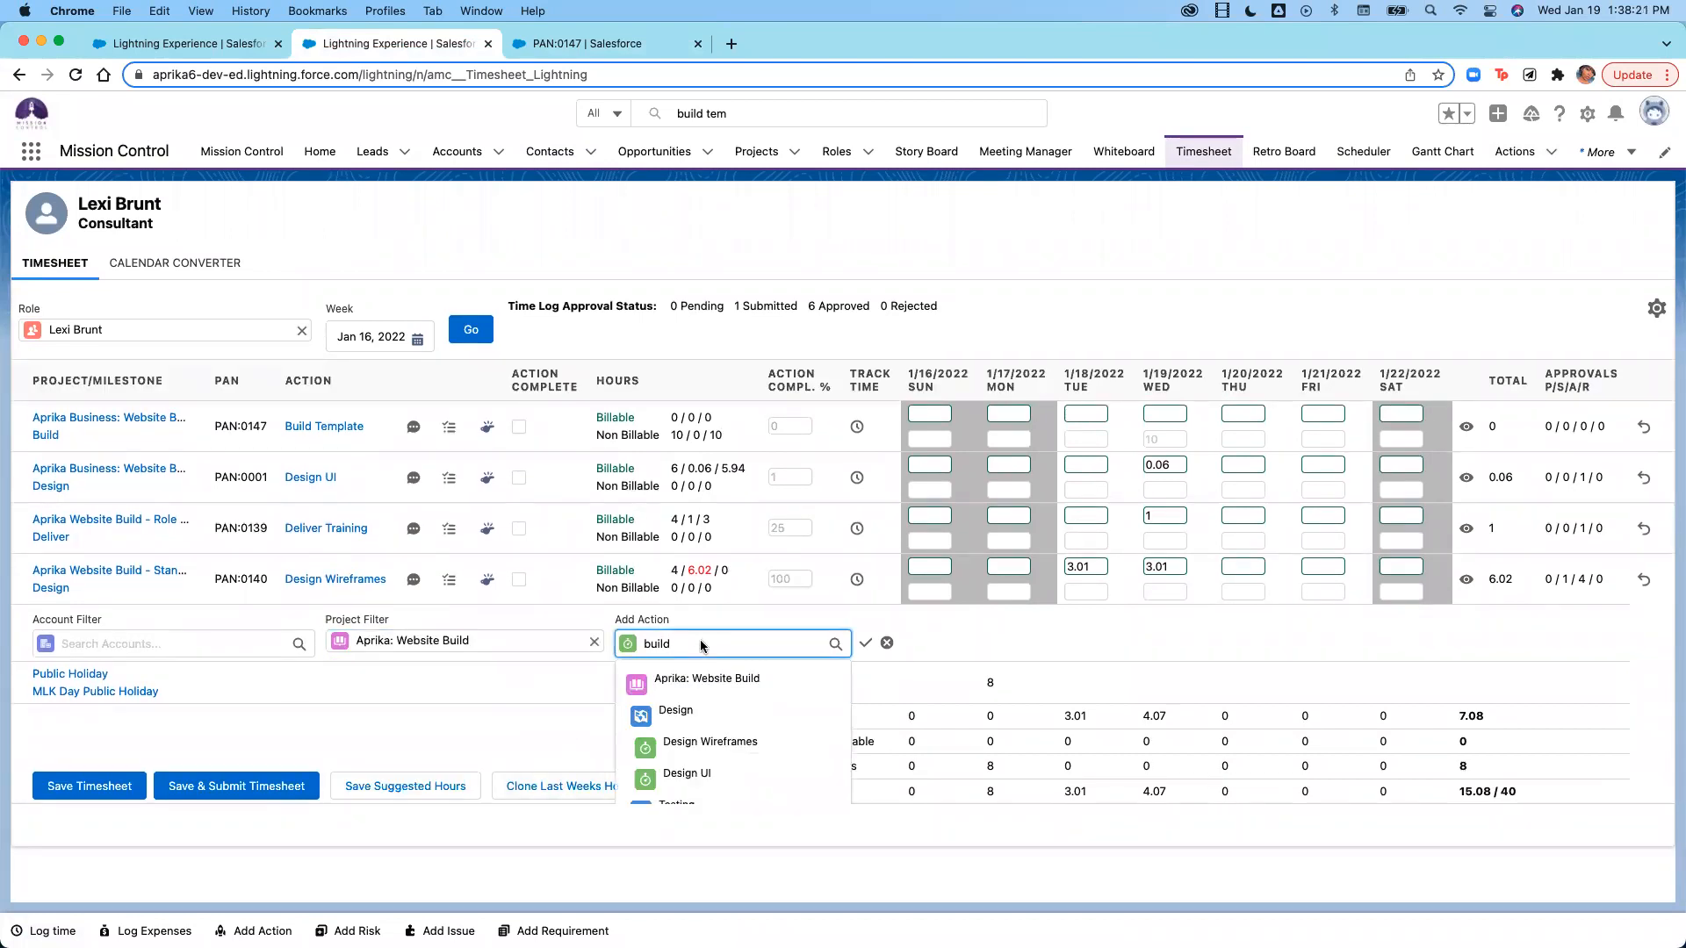
{"action": "scroll", "coordinate": [728, 762], "scroll_direction": "down", "scroll_amount": 5}
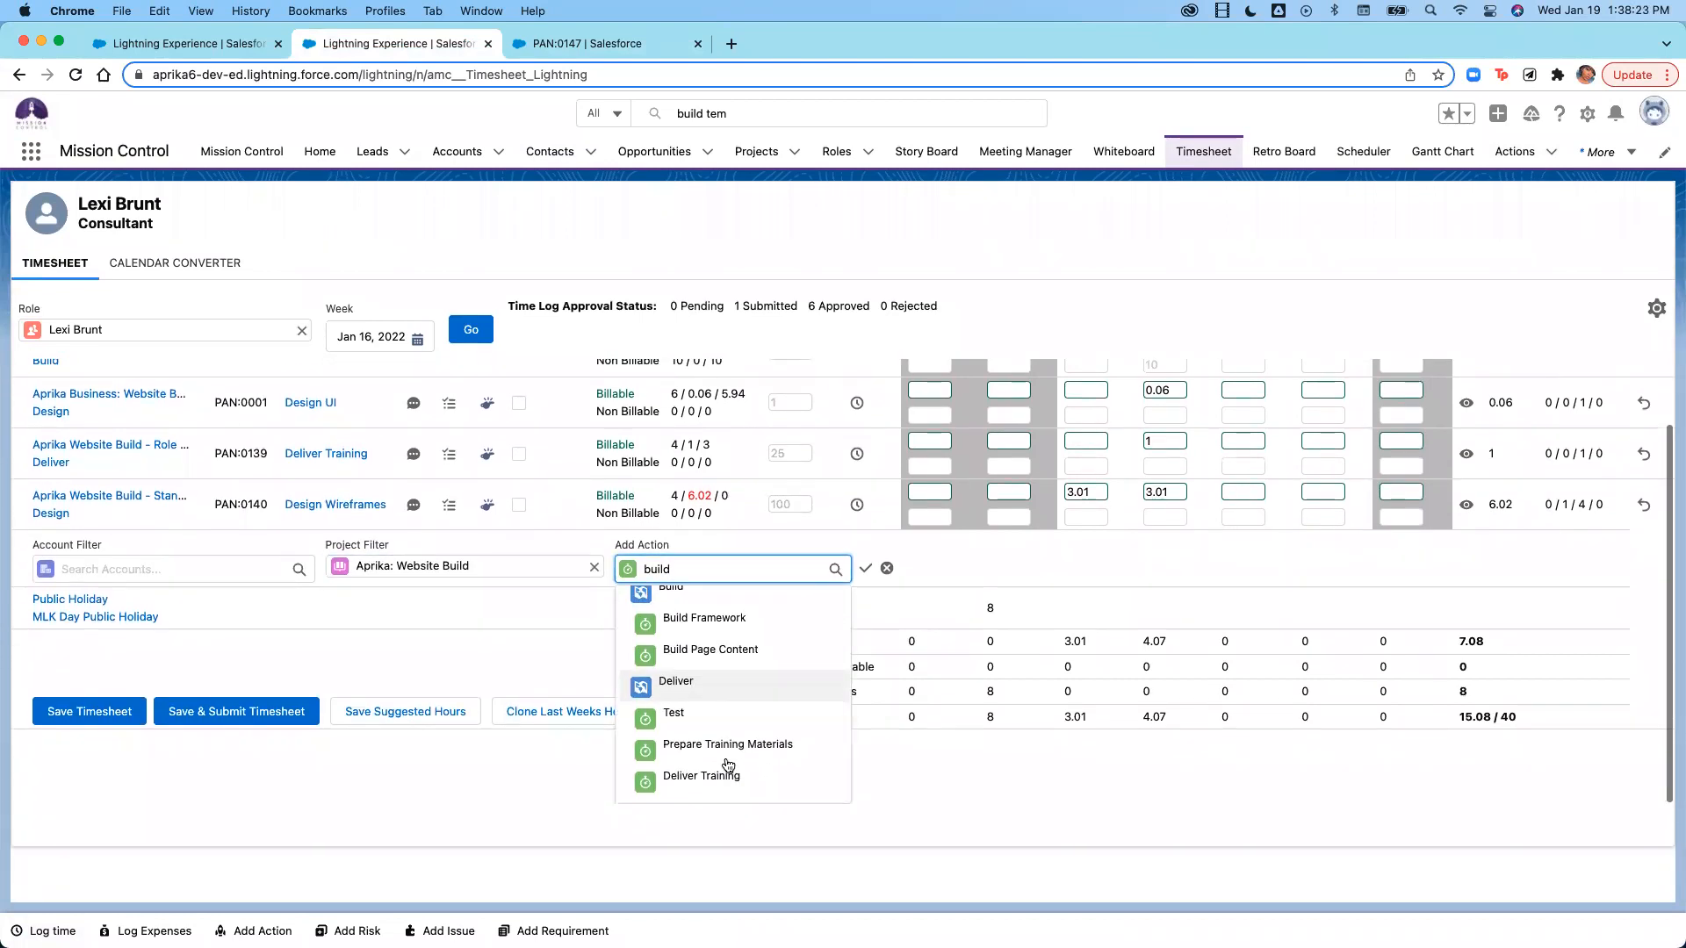
{"action": "scroll", "coordinate": [698, 747], "scroll_direction": "up", "scroll_amount": 1}
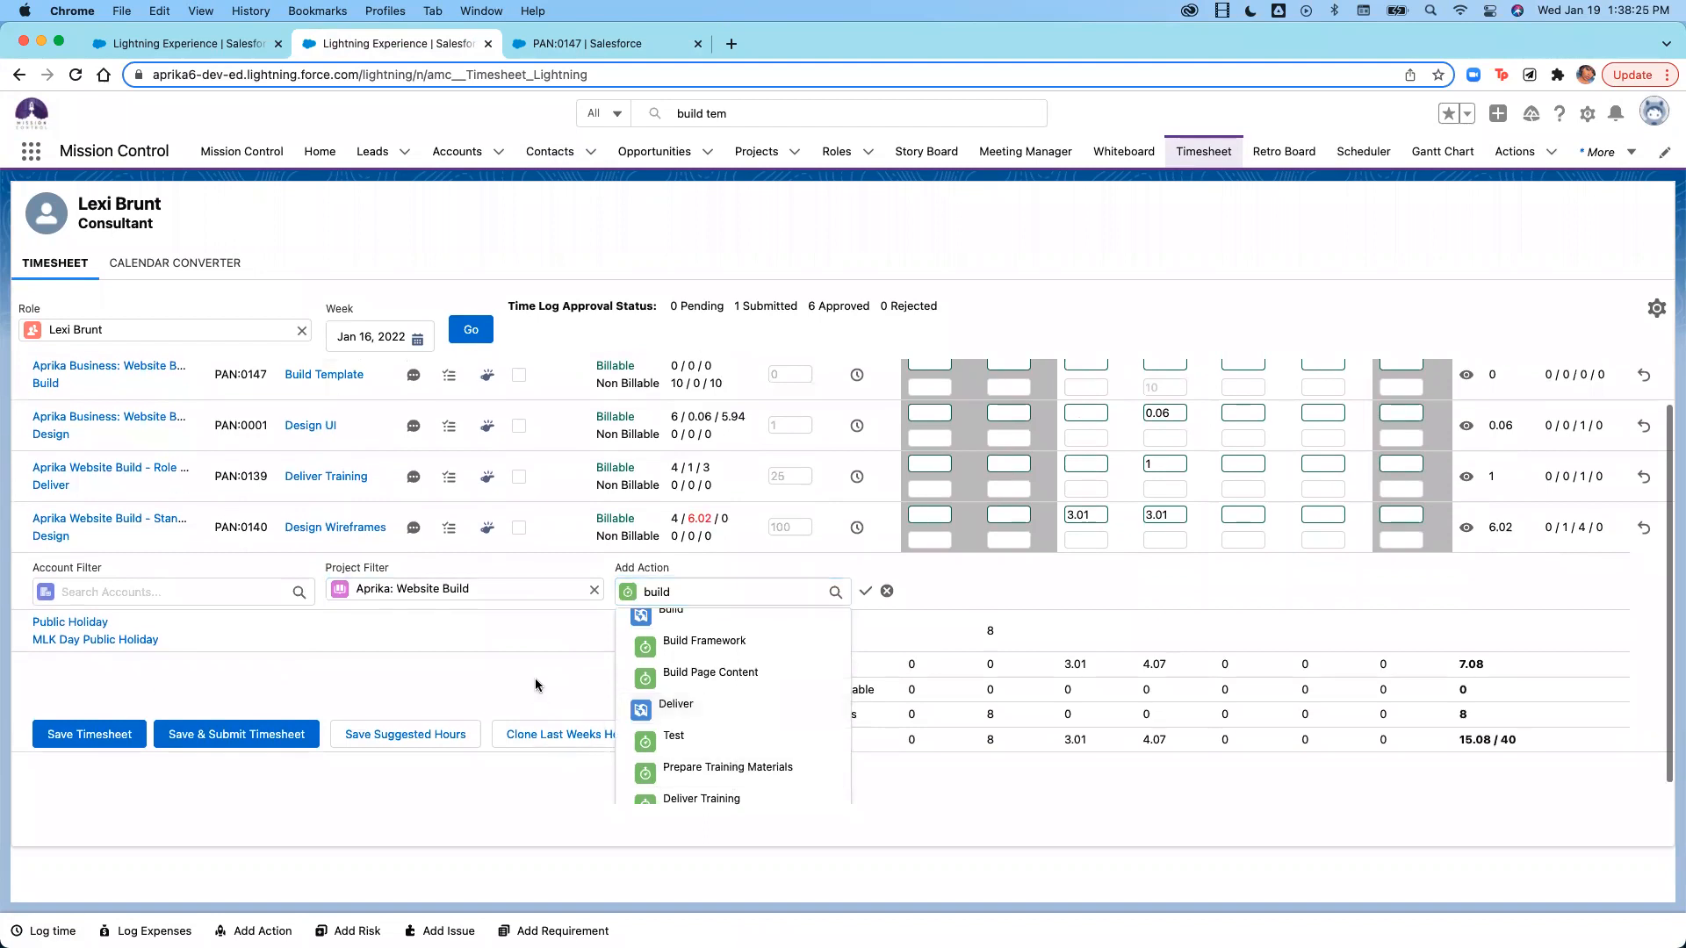
{"action": "left_click", "coordinate": [535, 678]}
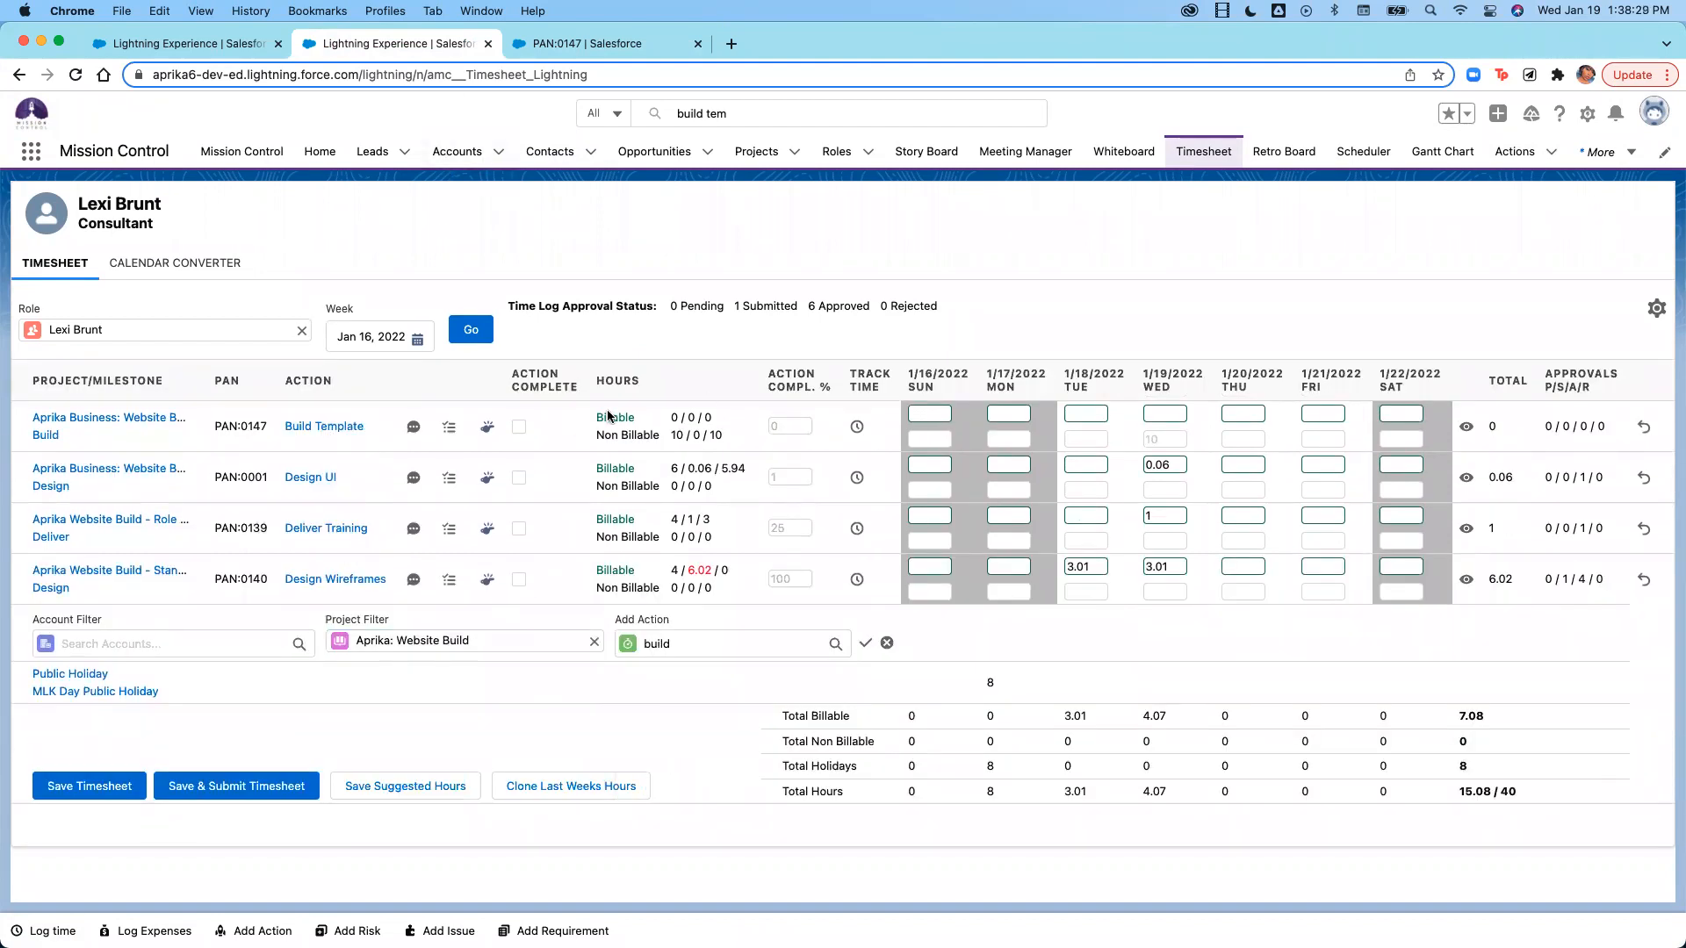
Enter 1 non-billable hour for Build Template on 1/19/2022, then view its time log information and cancel without changes.
{"action": "left_click", "coordinate": [1178, 443]}
{"action": "type", "text": "1"}
{"action": "double_click", "coordinate": [1174, 438]}
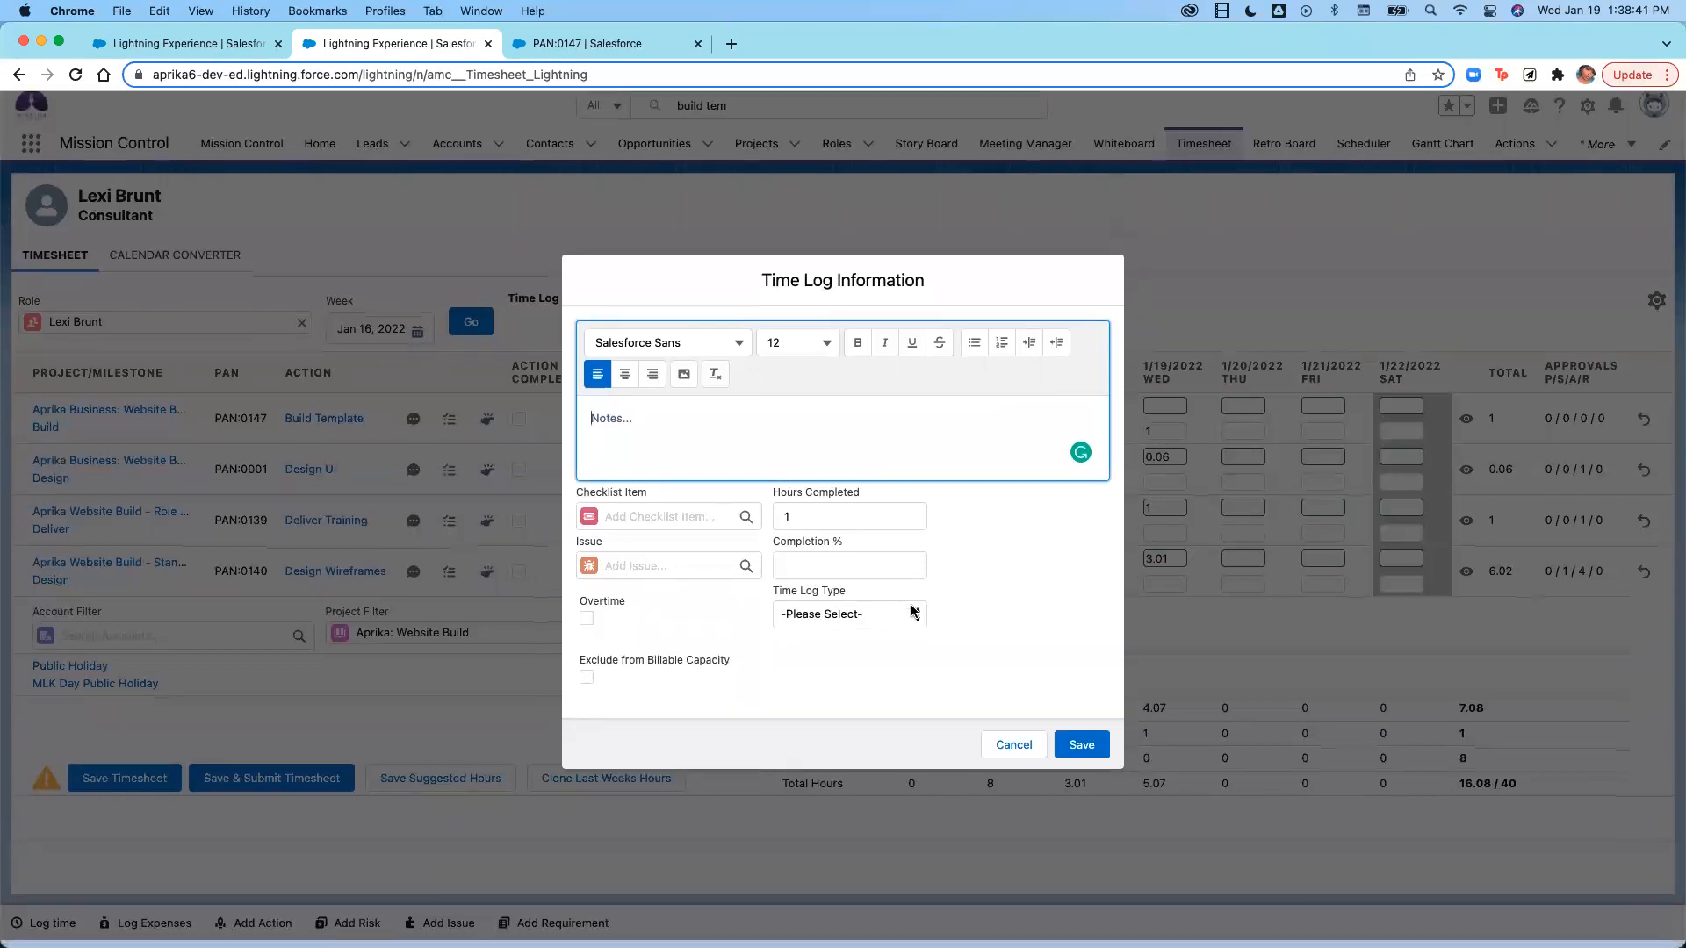
{"action": "left_click", "coordinate": [1014, 753]}
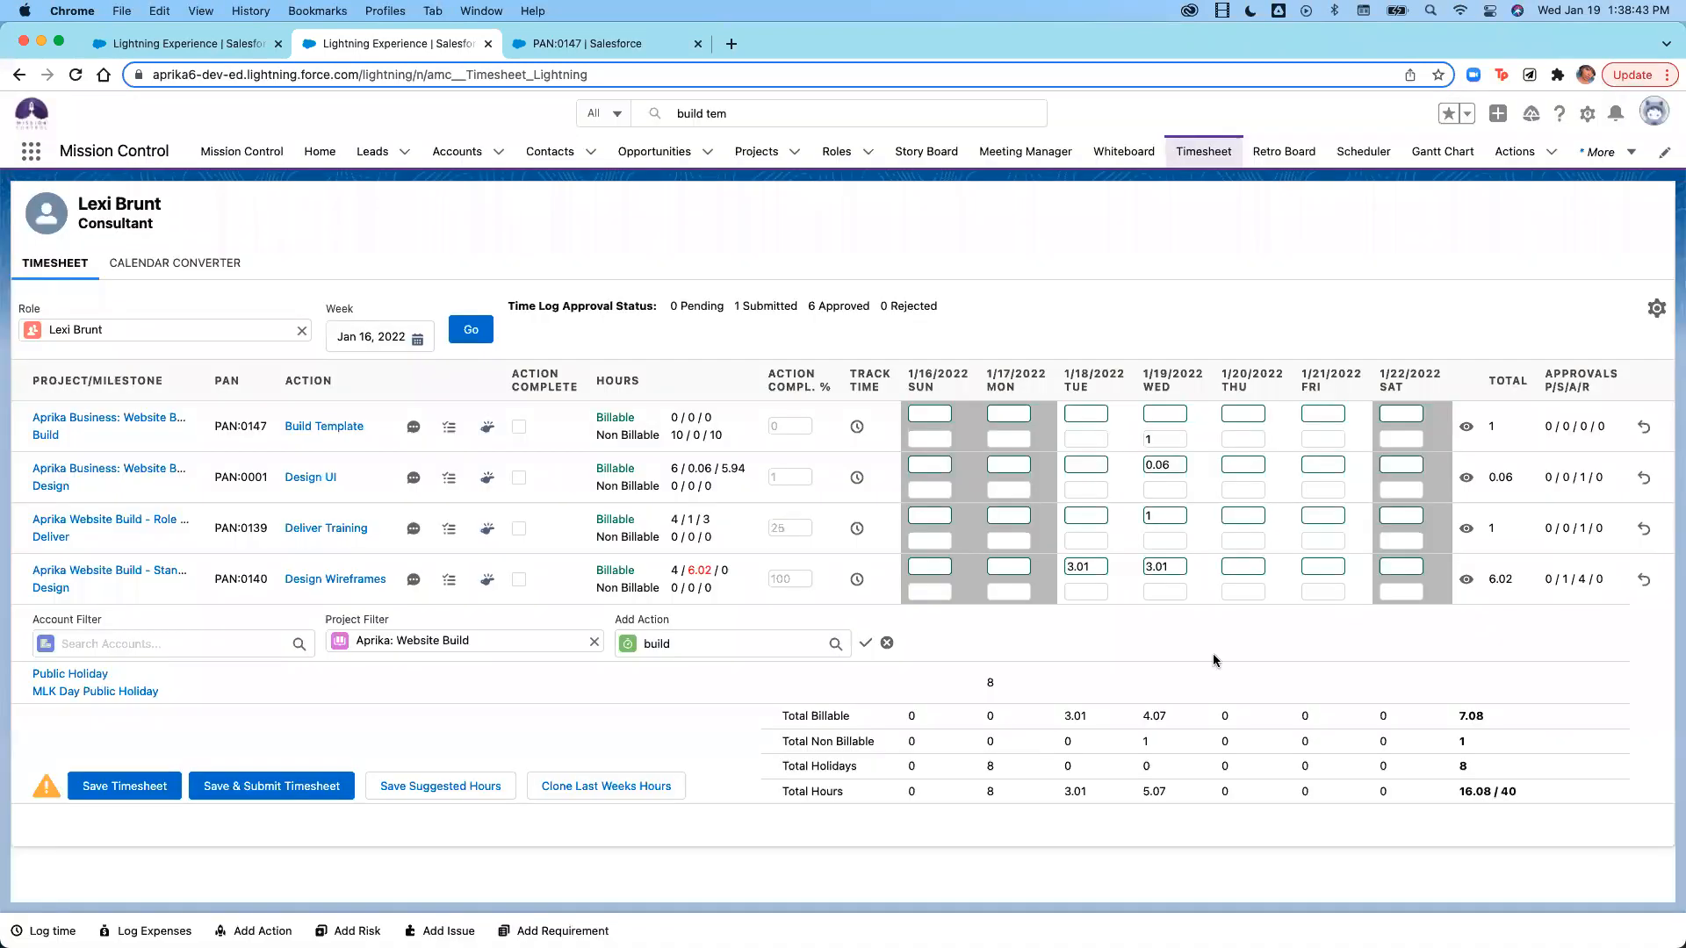
Save and submit the timesheet despite its total being below the suggested hours, and review the Build Template time log summary.
{"action": "left_click", "coordinate": [338, 791]}
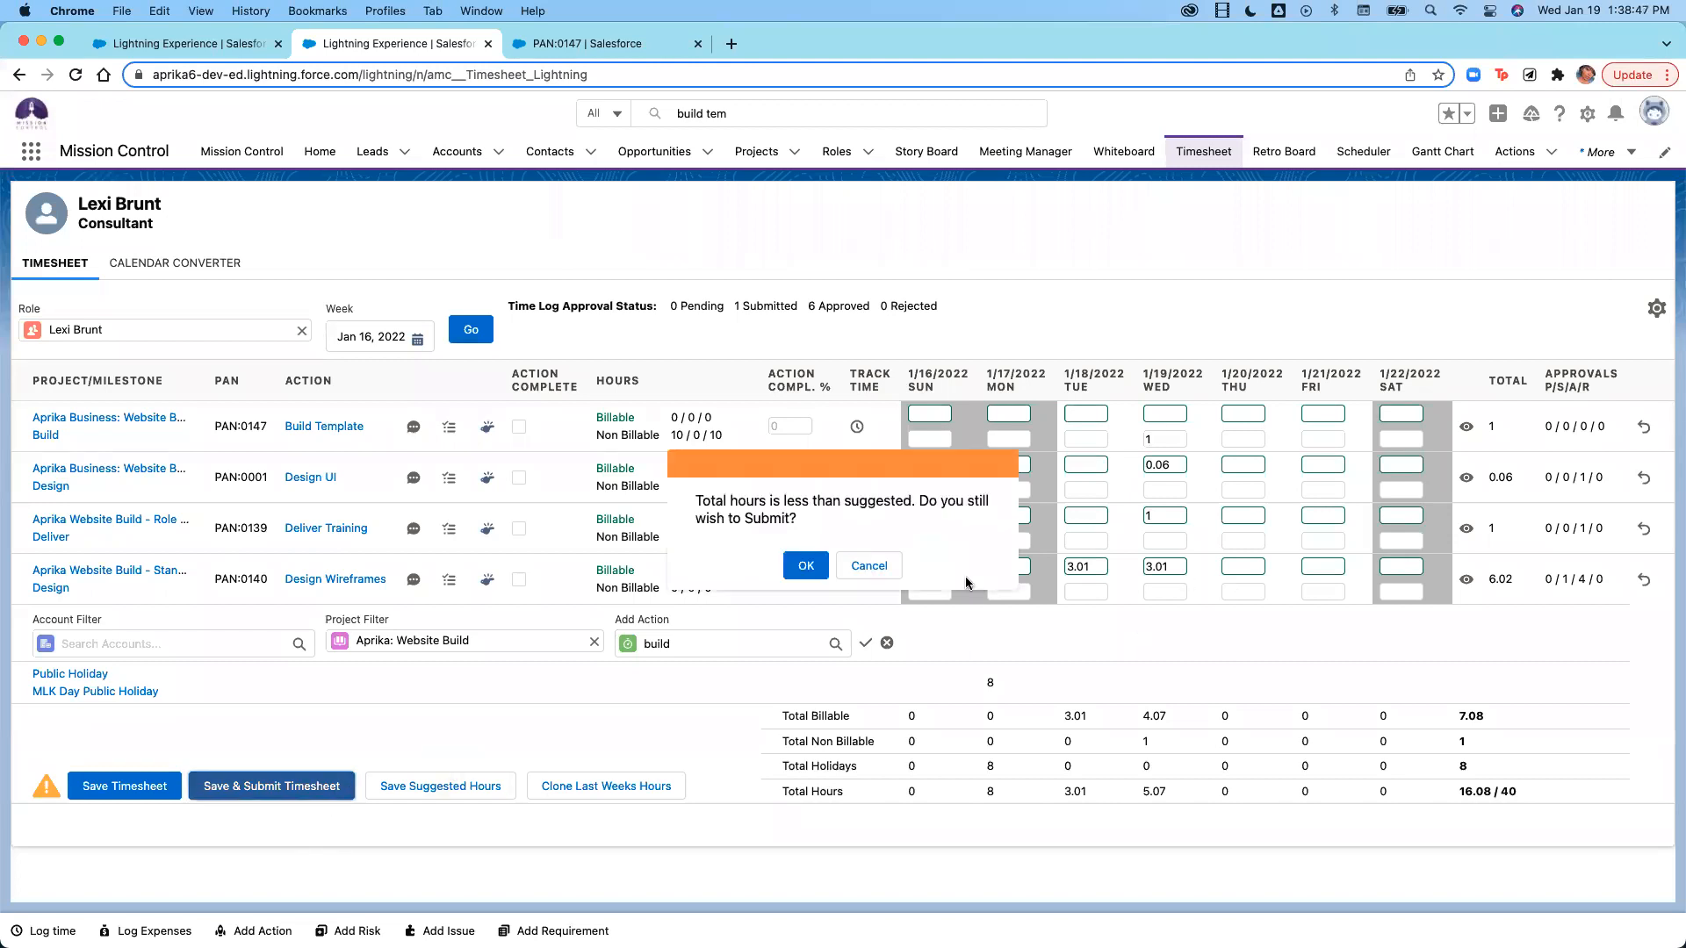
{"action": "left_click", "coordinate": [804, 567]}
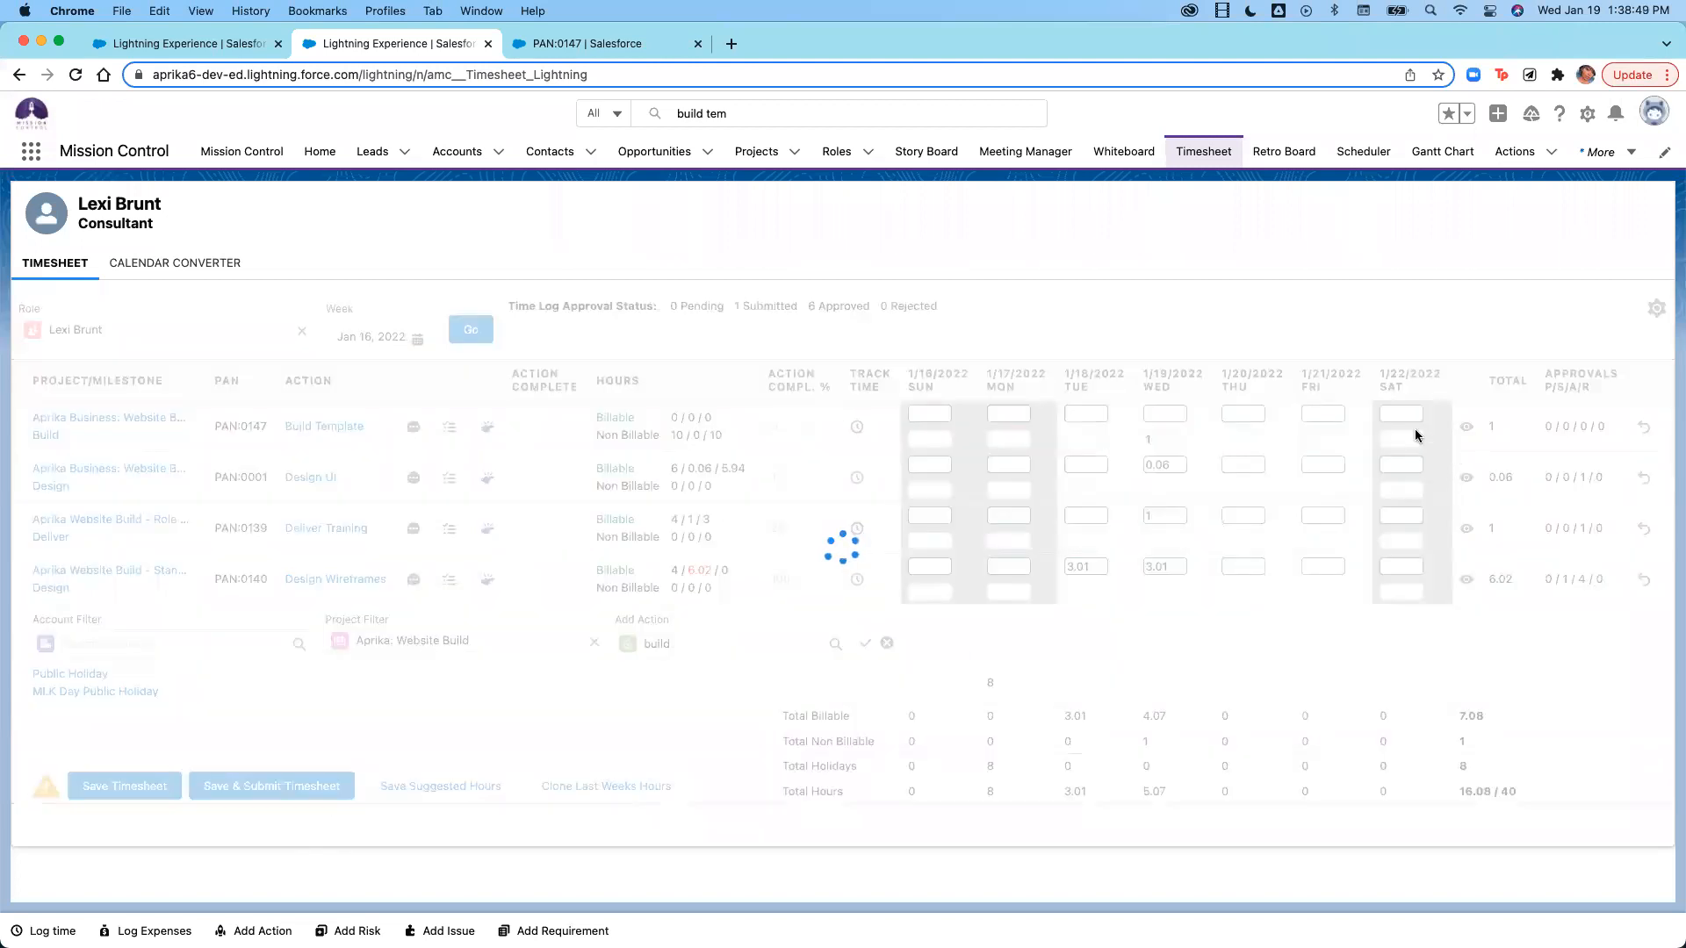
{"action": "left_click", "coordinate": [1466, 426]}
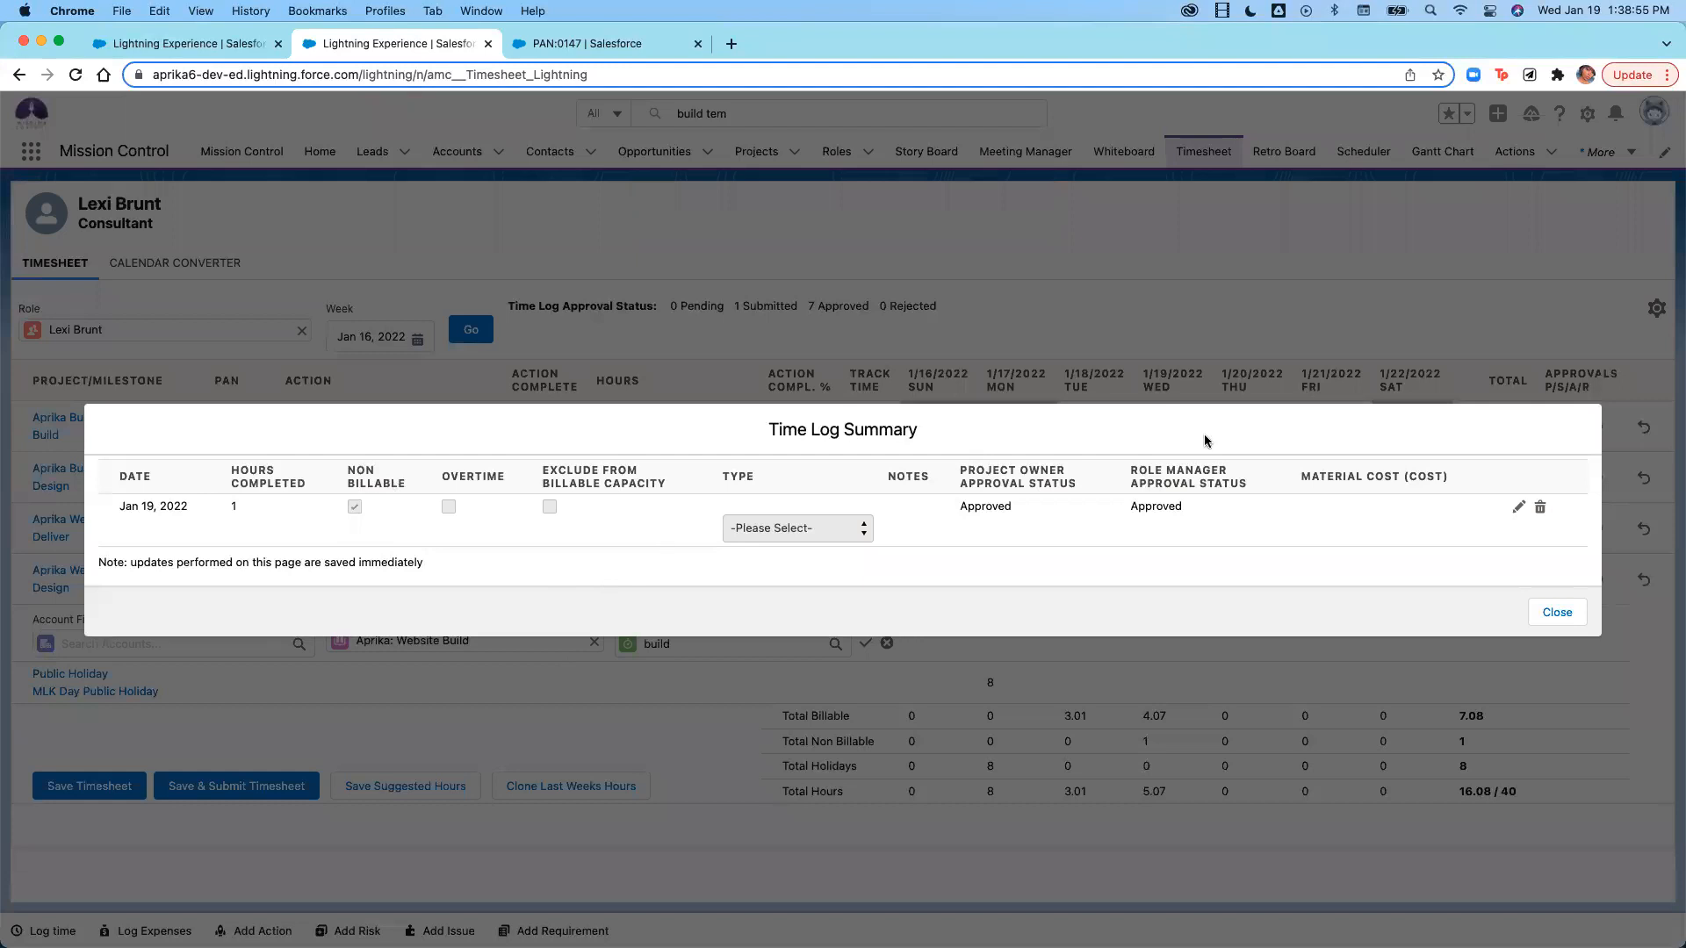
{"action": "left_click", "coordinate": [1576, 614]}
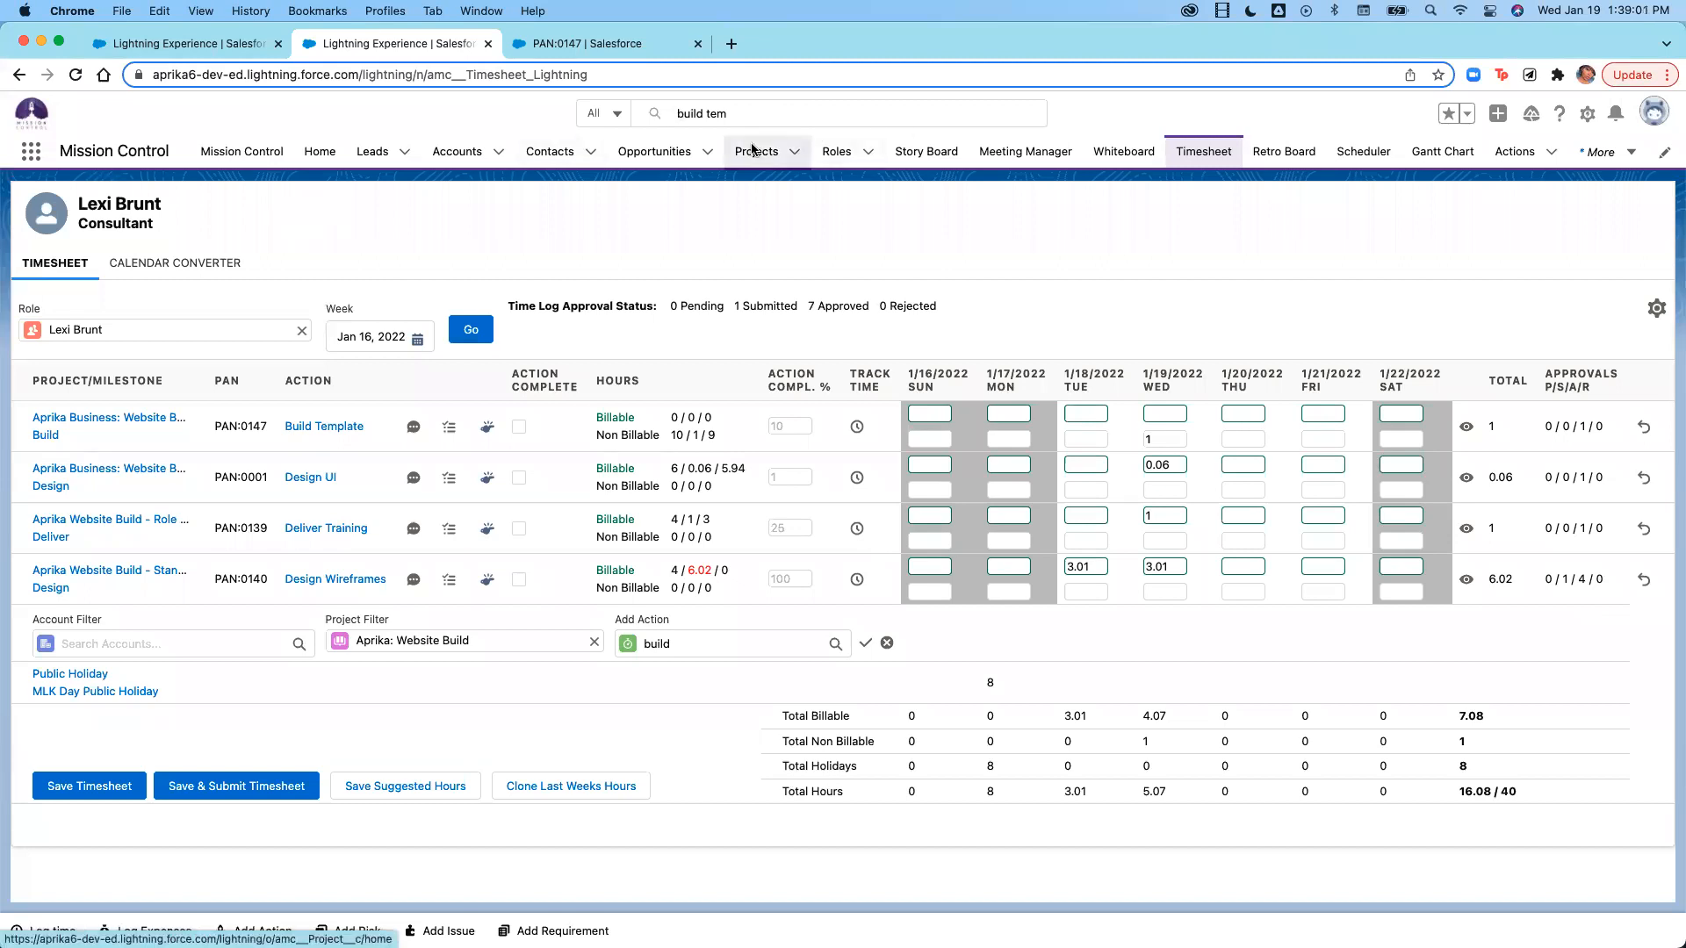
Open the Aprika Business: Website Build project, expand its Build milestone, and view Build Template's time log form before closing it without changes.
{"action": "left_click", "coordinate": [586, 43]}
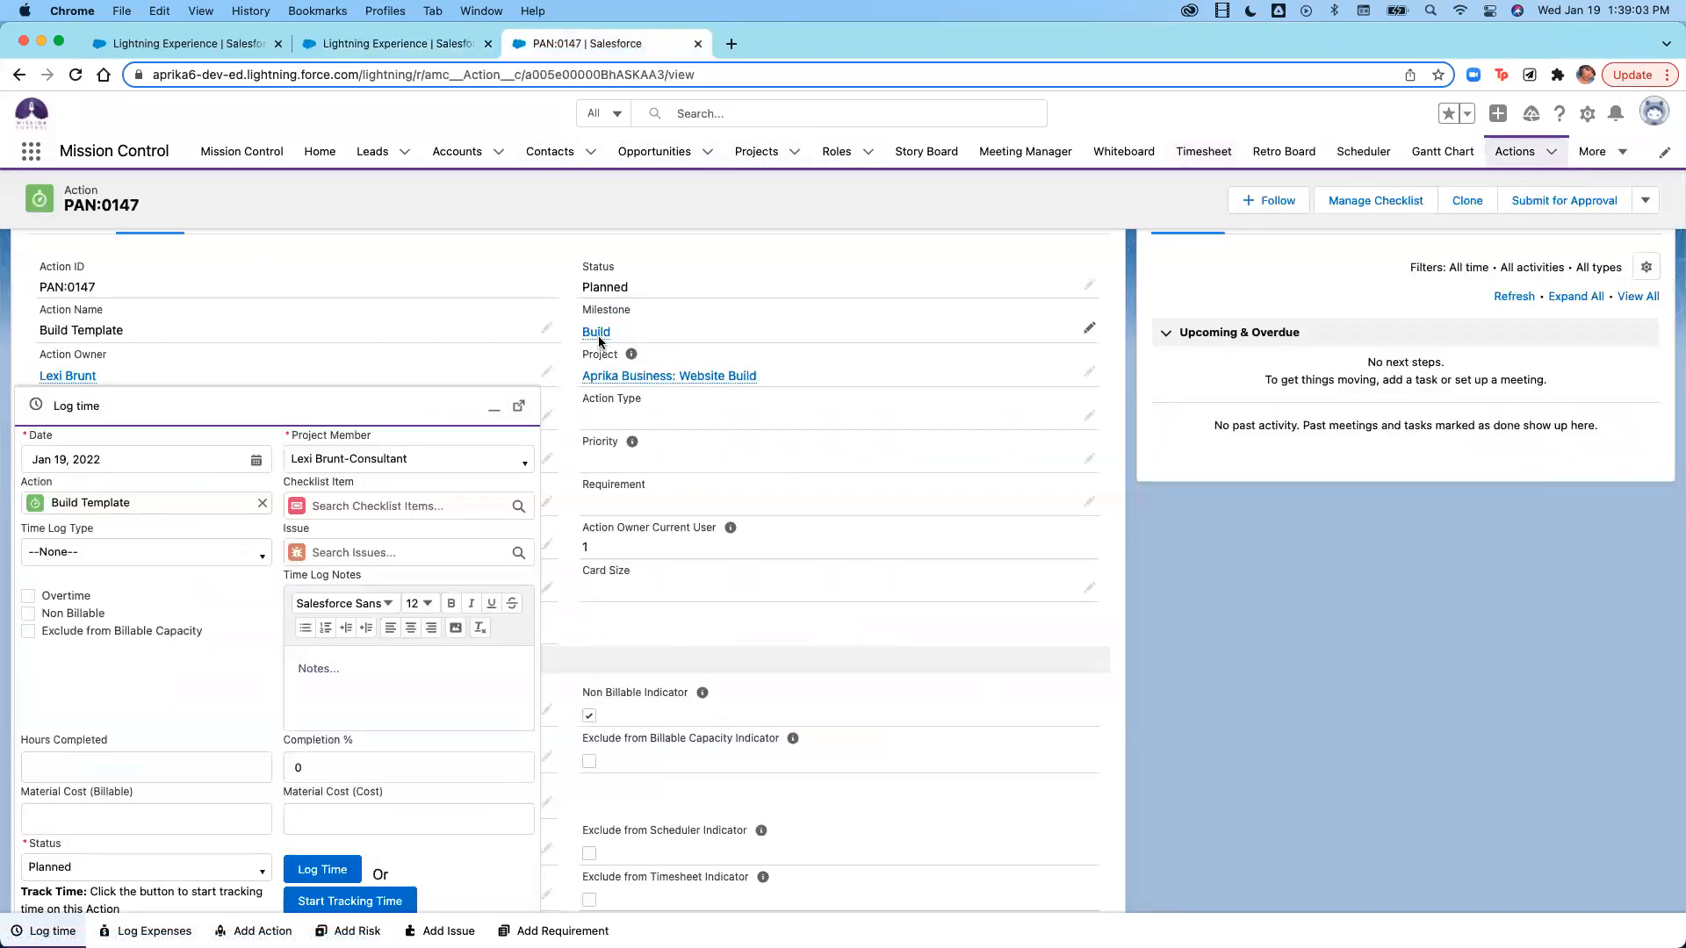
{"action": "left_click", "coordinate": [608, 377]}
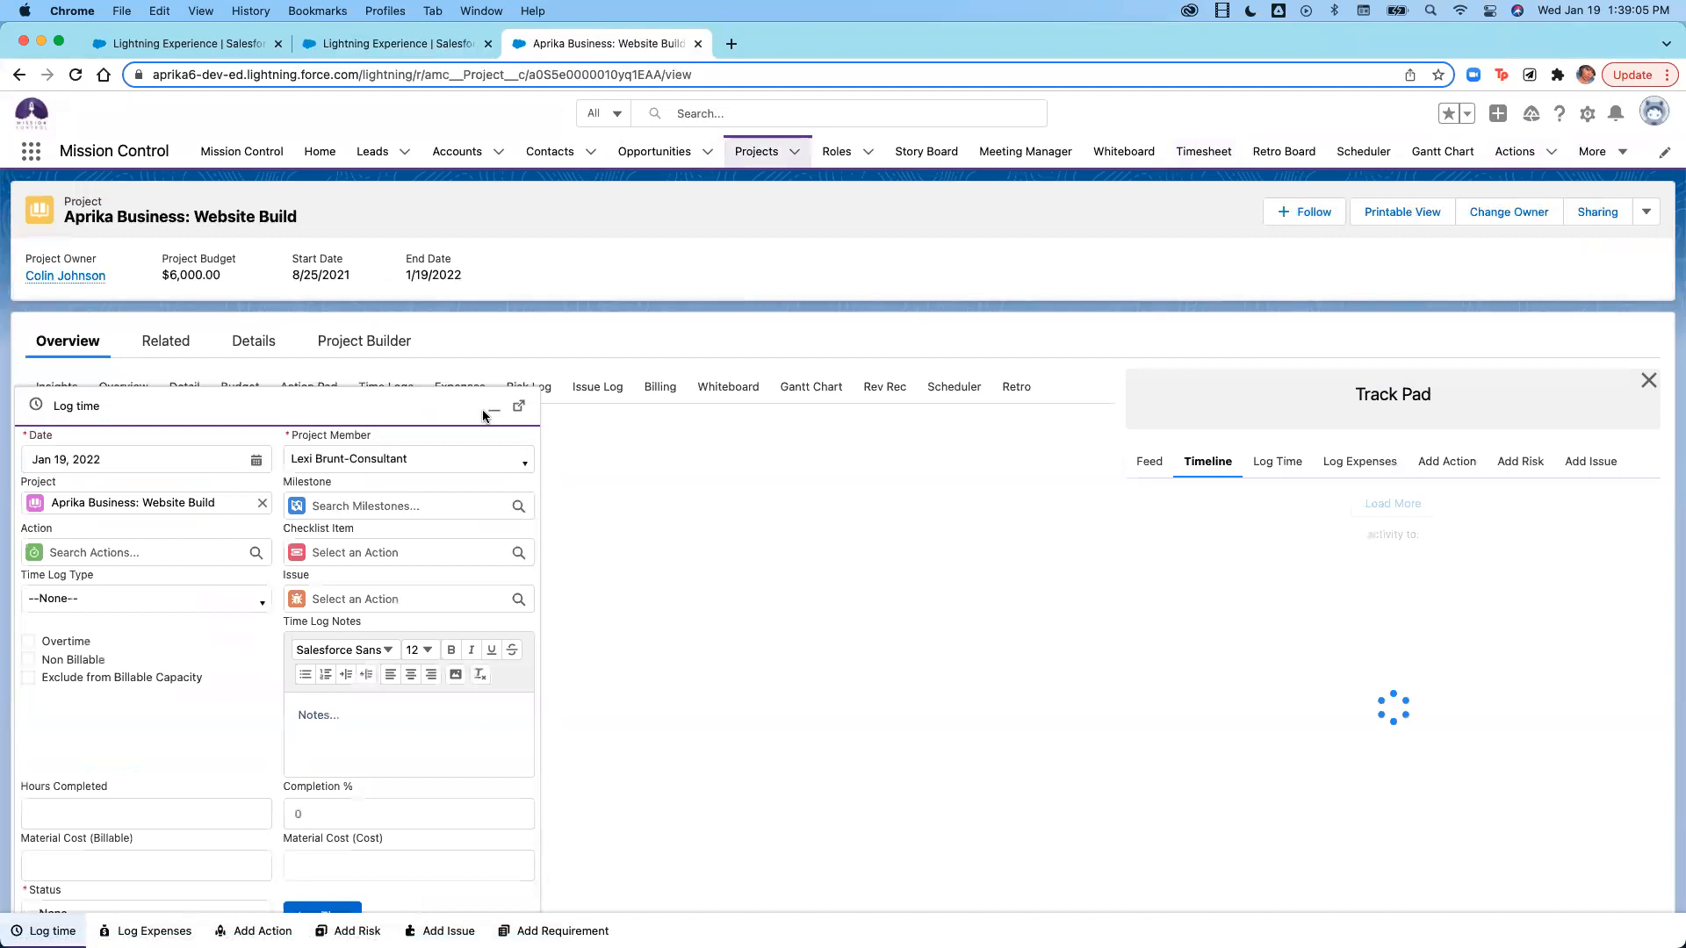
{"action": "left_click", "coordinate": [493, 411]}
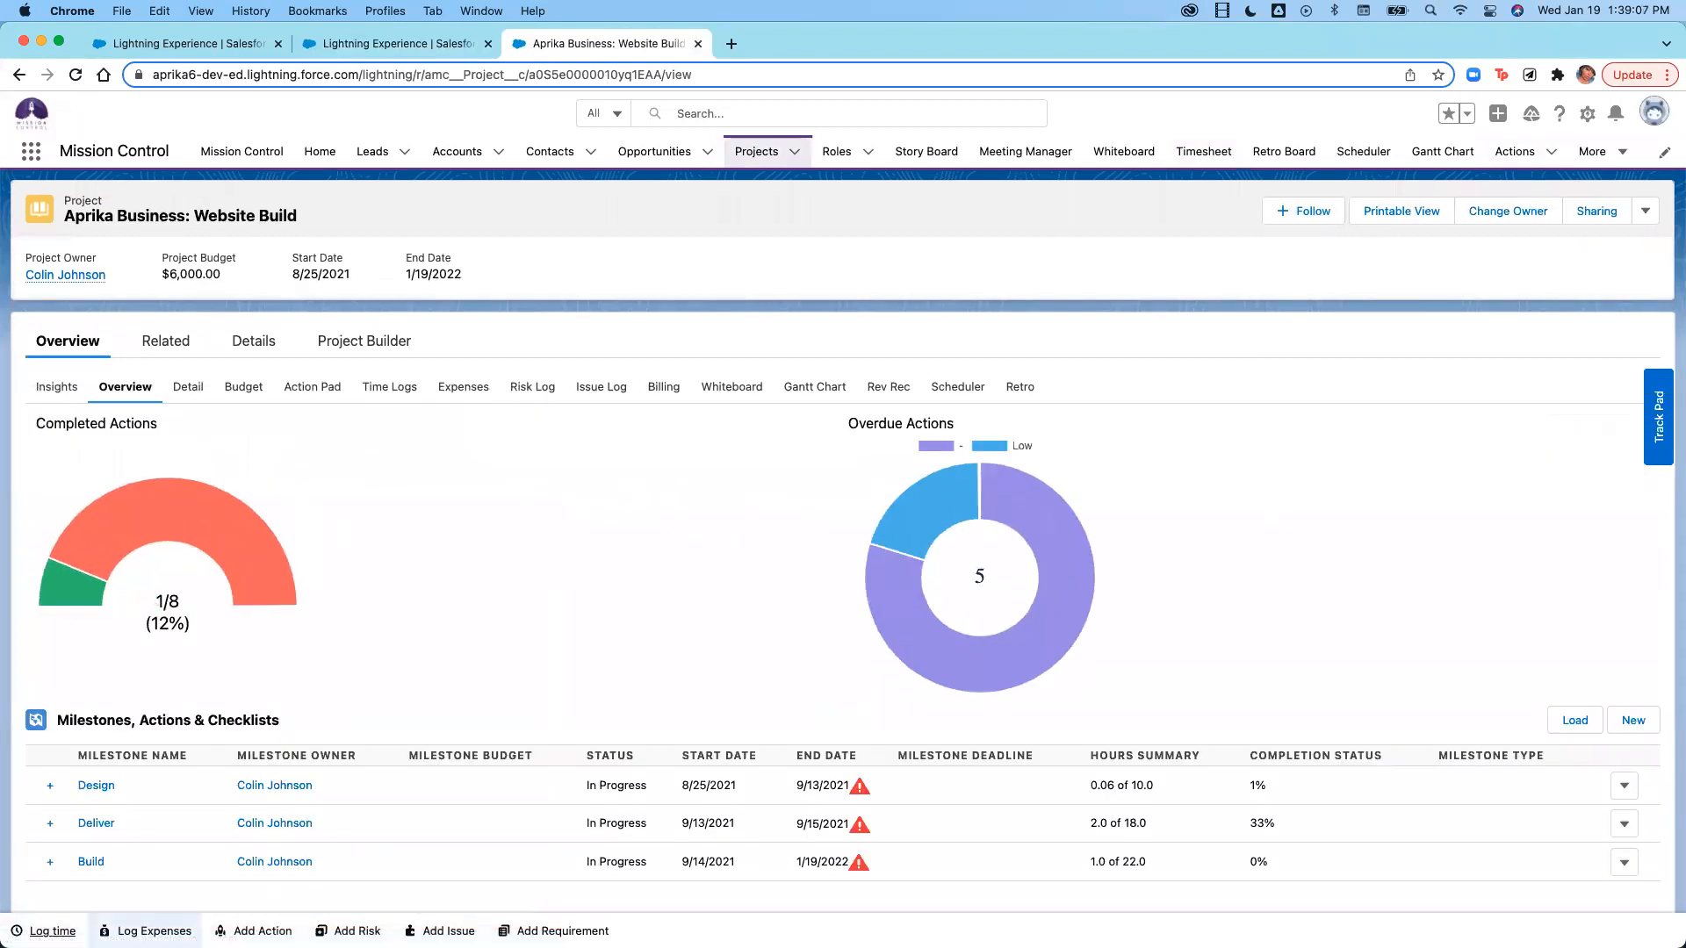
{"action": "left_click", "coordinate": [50, 862]}
{"action": "scroll", "coordinate": [467, 763], "scroll_direction": "down", "scroll_amount": 2}
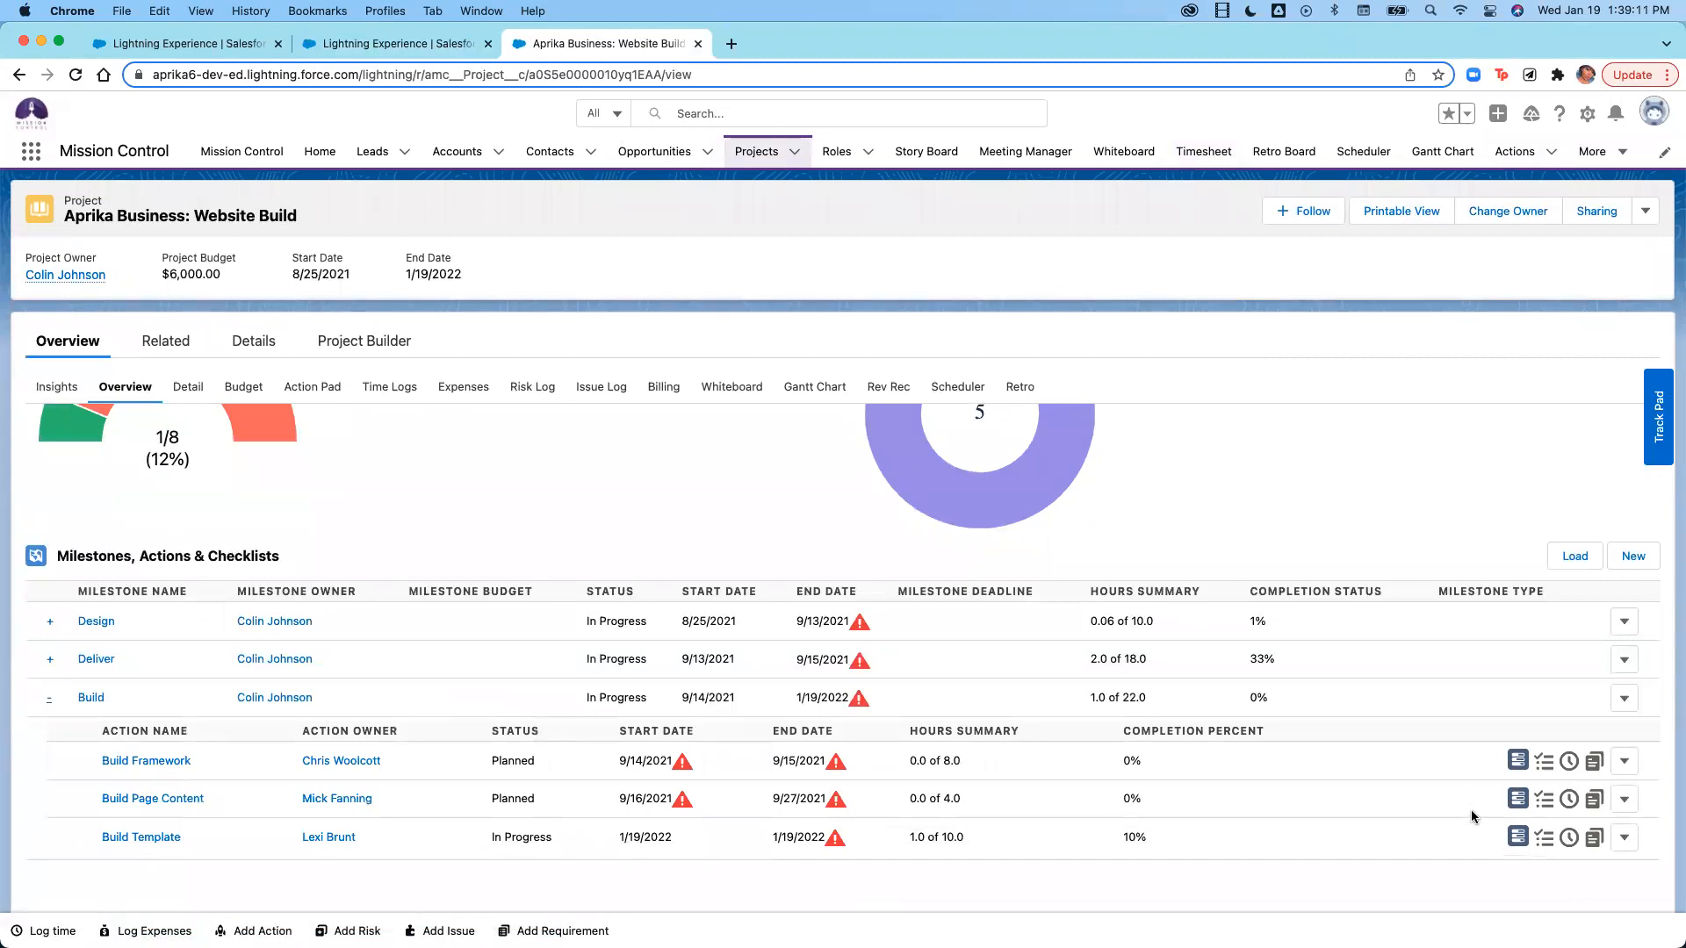
{"action": "left_click", "coordinate": [1569, 837]}
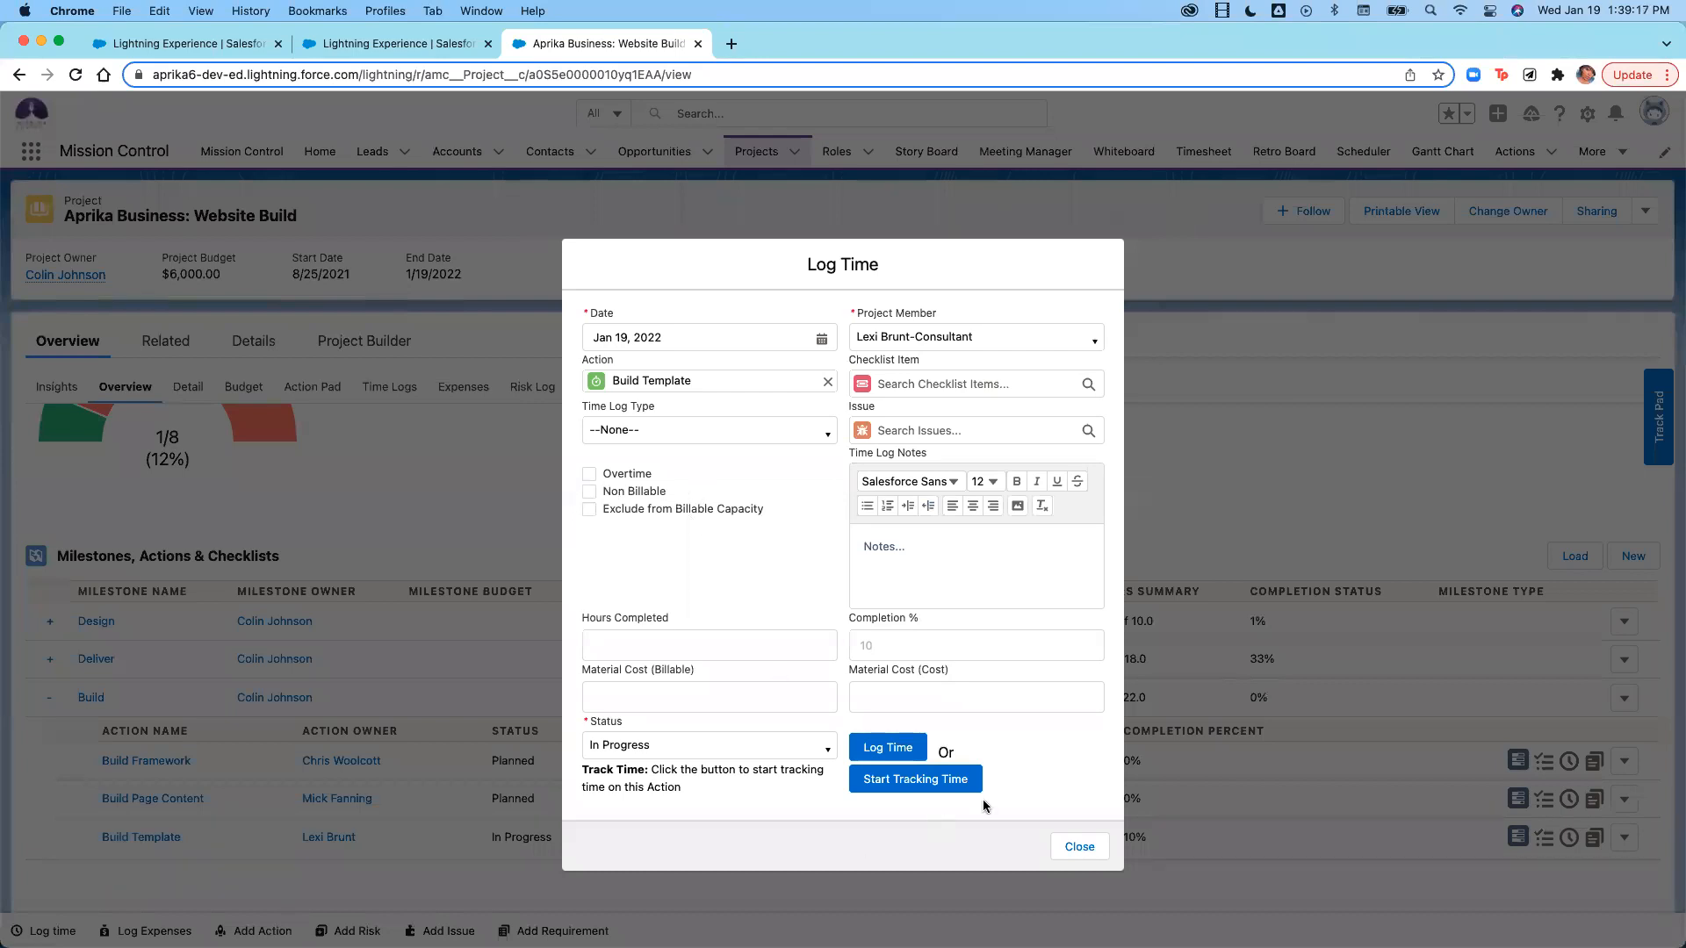
{"action": "left_click", "coordinate": [1069, 847]}
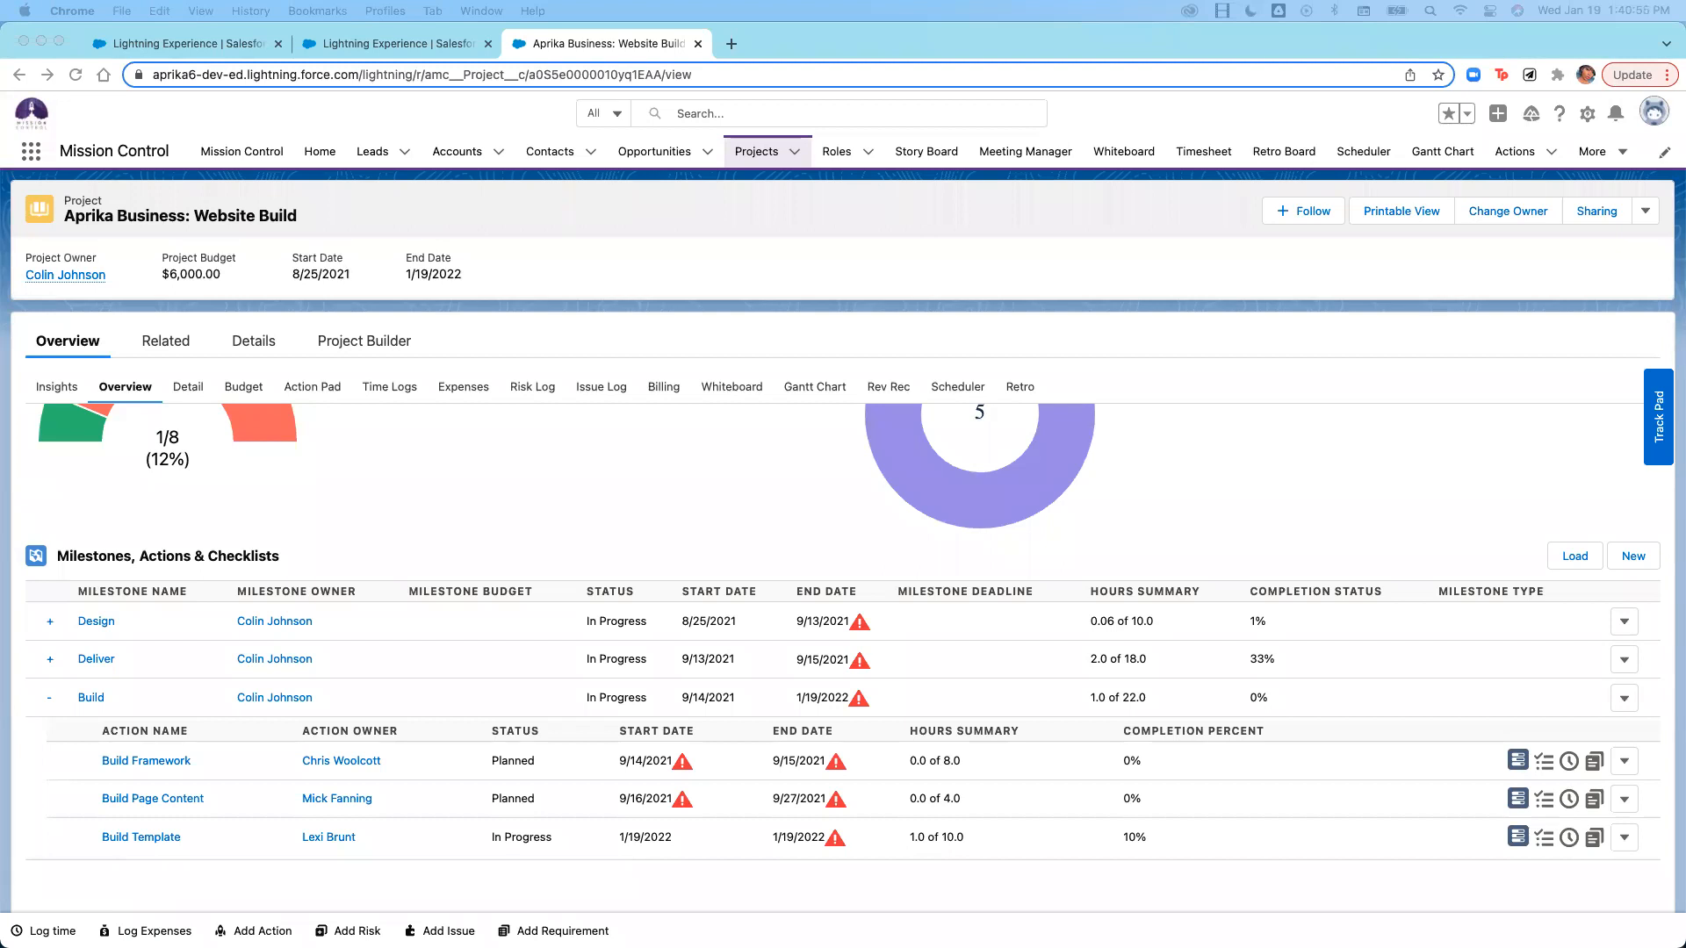
Switch to the Kosmo's Campfire Webinars page and review the next session's agenda and the previous Campfire recordings.
{"action": "left_click_drag", "start_coordinate": [596, 569], "coordinate": [741, 58]}
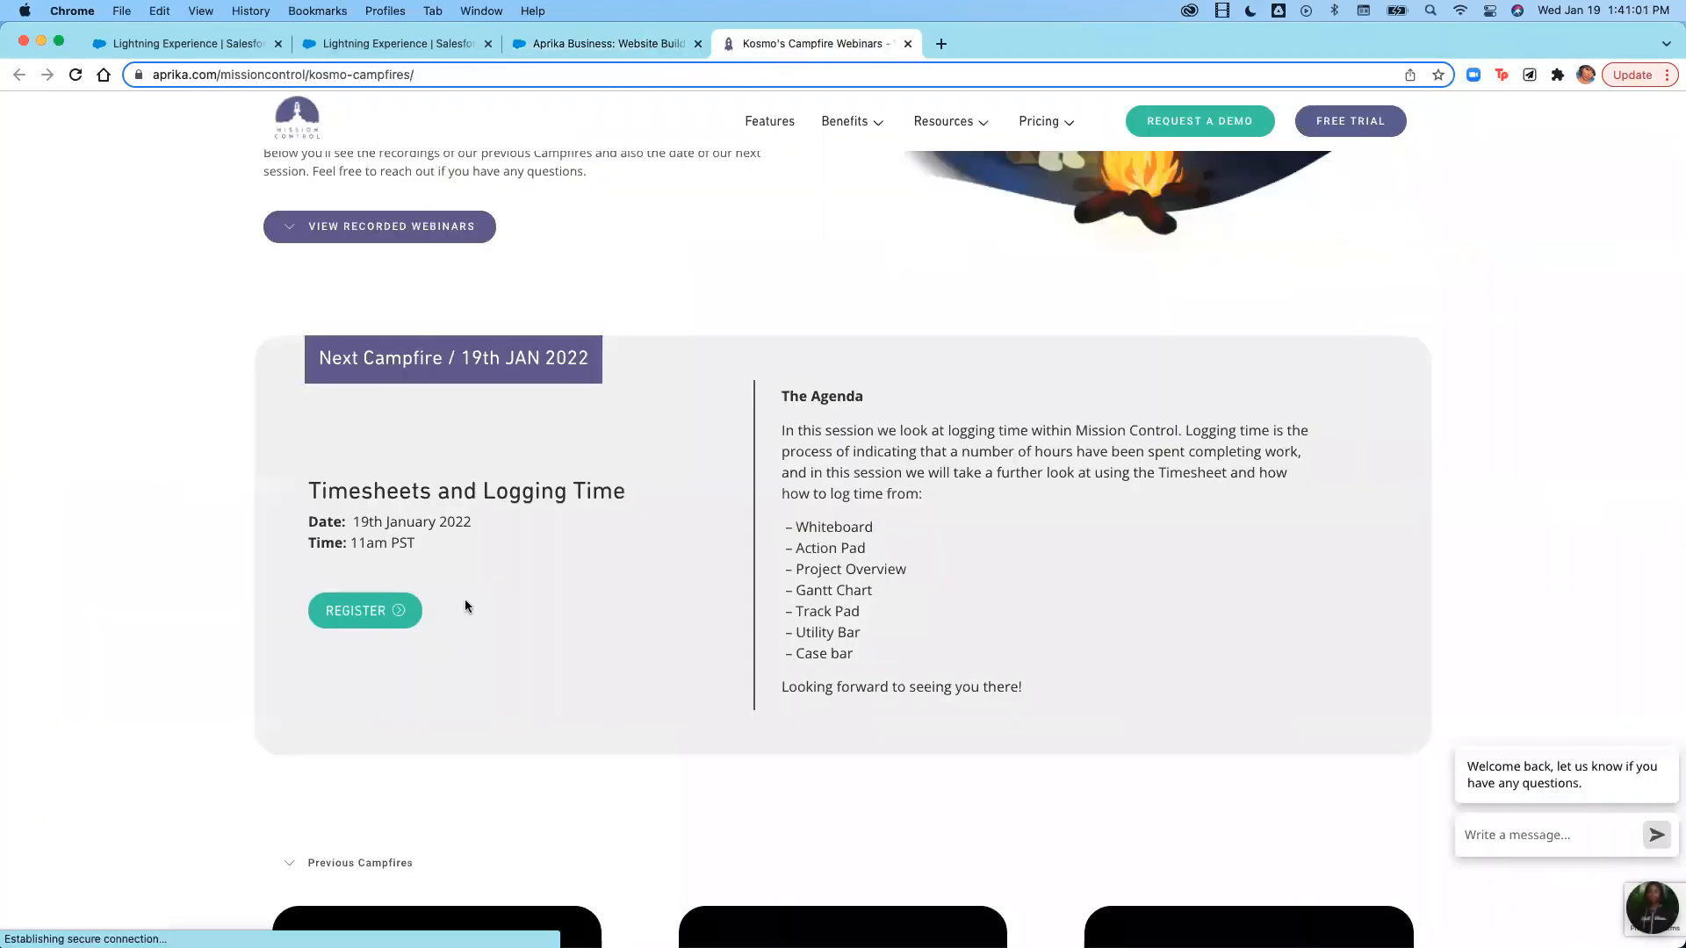
{"action": "scroll", "coordinate": [466, 606], "scroll_direction": "up", "scroll_amount": 6}
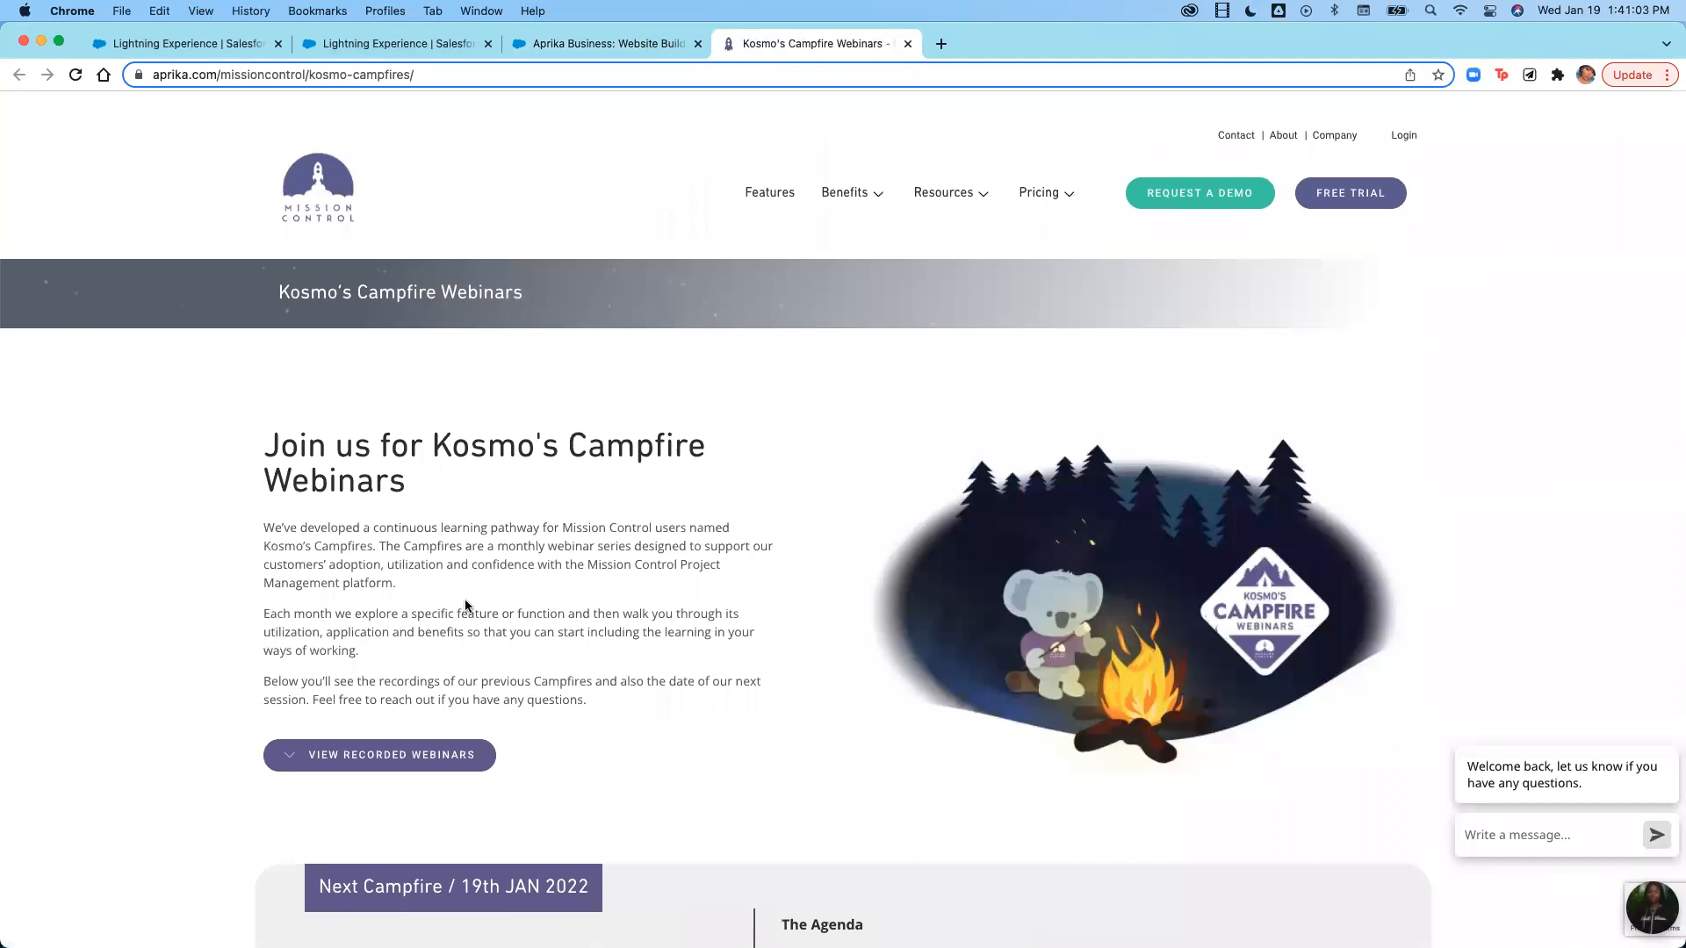
{"action": "scroll", "coordinate": [465, 604], "scroll_direction": "down", "scroll_amount": 5}
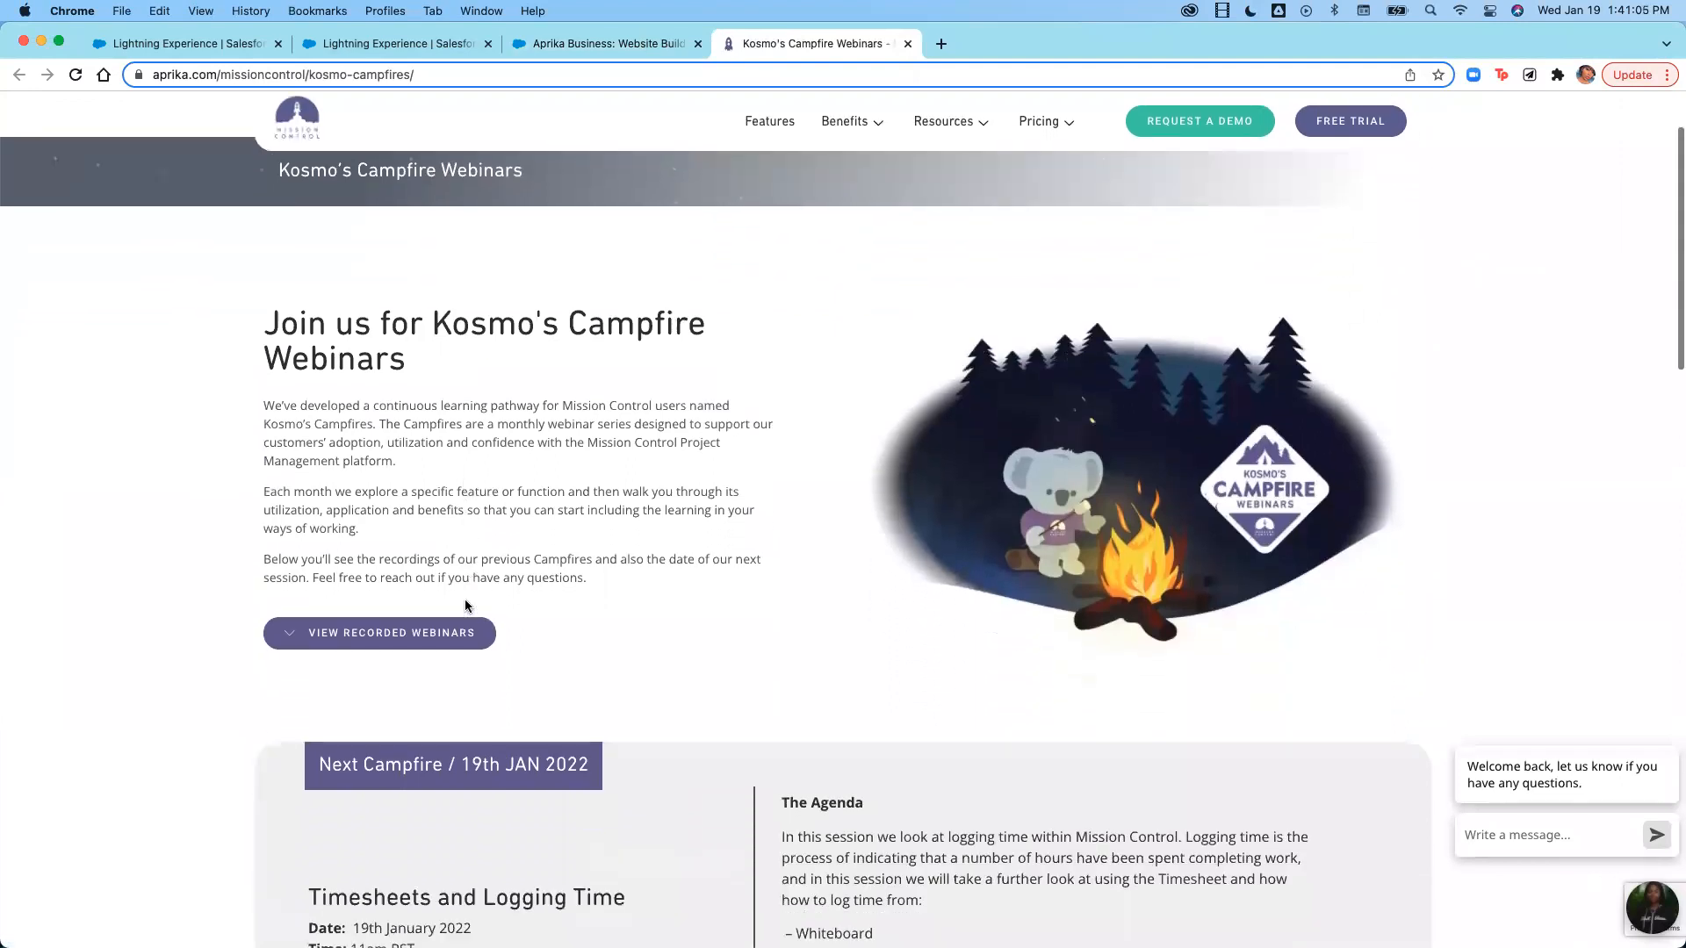
{"action": "scroll", "coordinate": [465, 602], "scroll_direction": "down", "scroll_amount": 7}
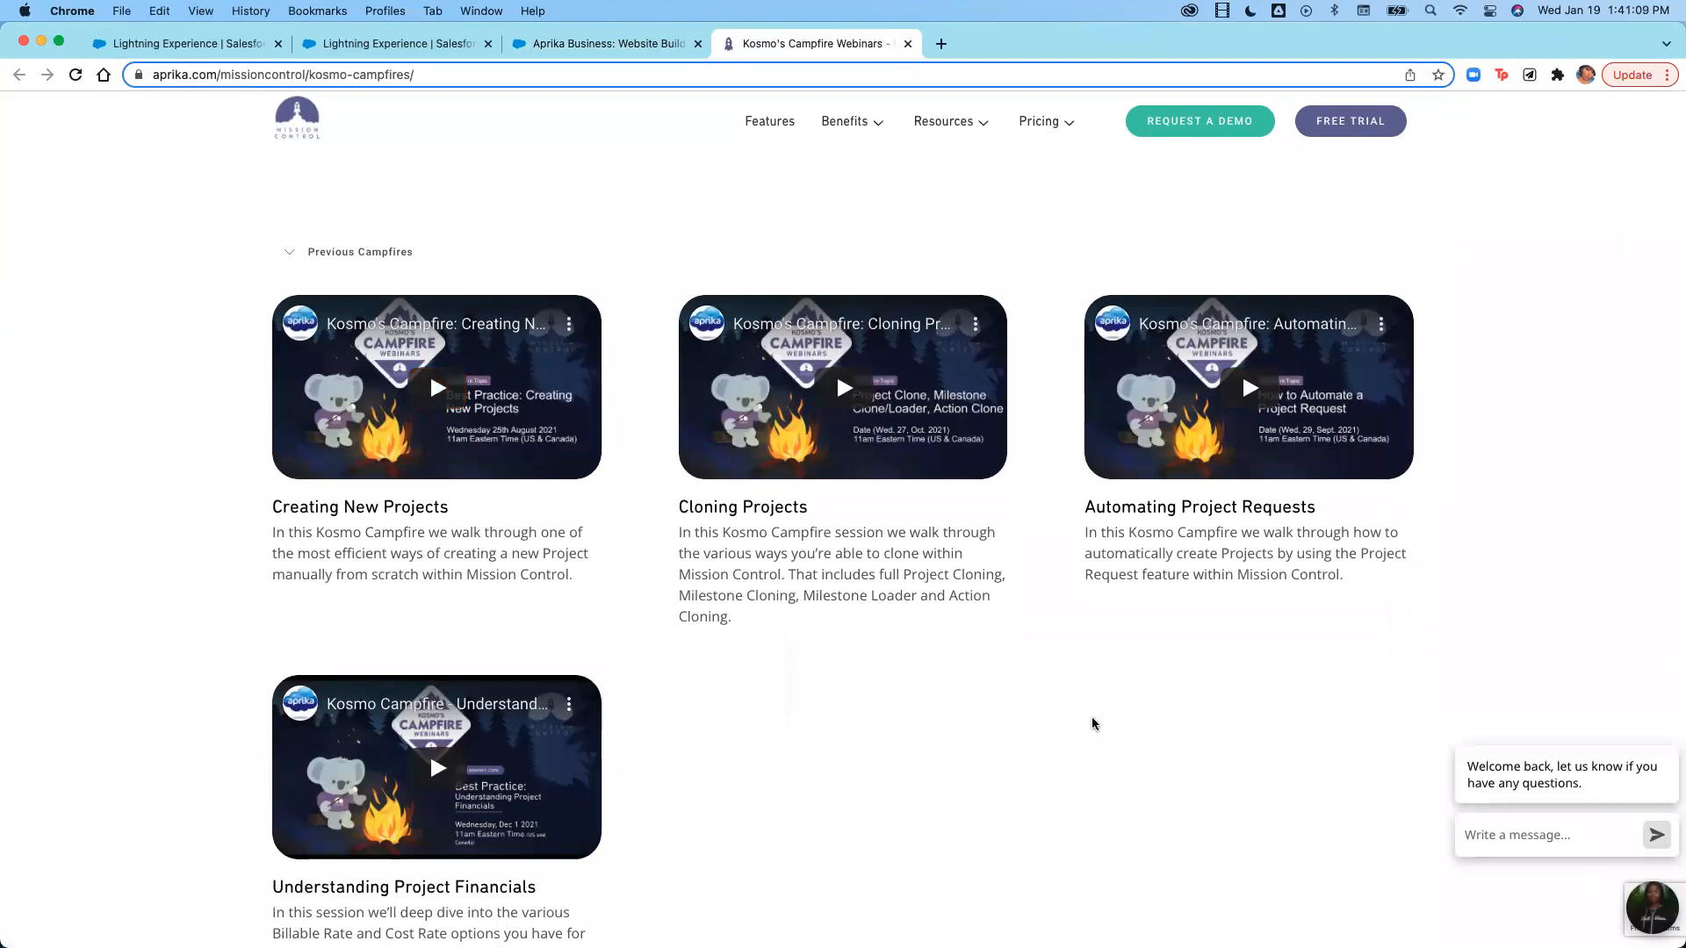
{"action": "scroll", "coordinate": [1093, 718], "scroll_direction": "down", "scroll_amount": 2}
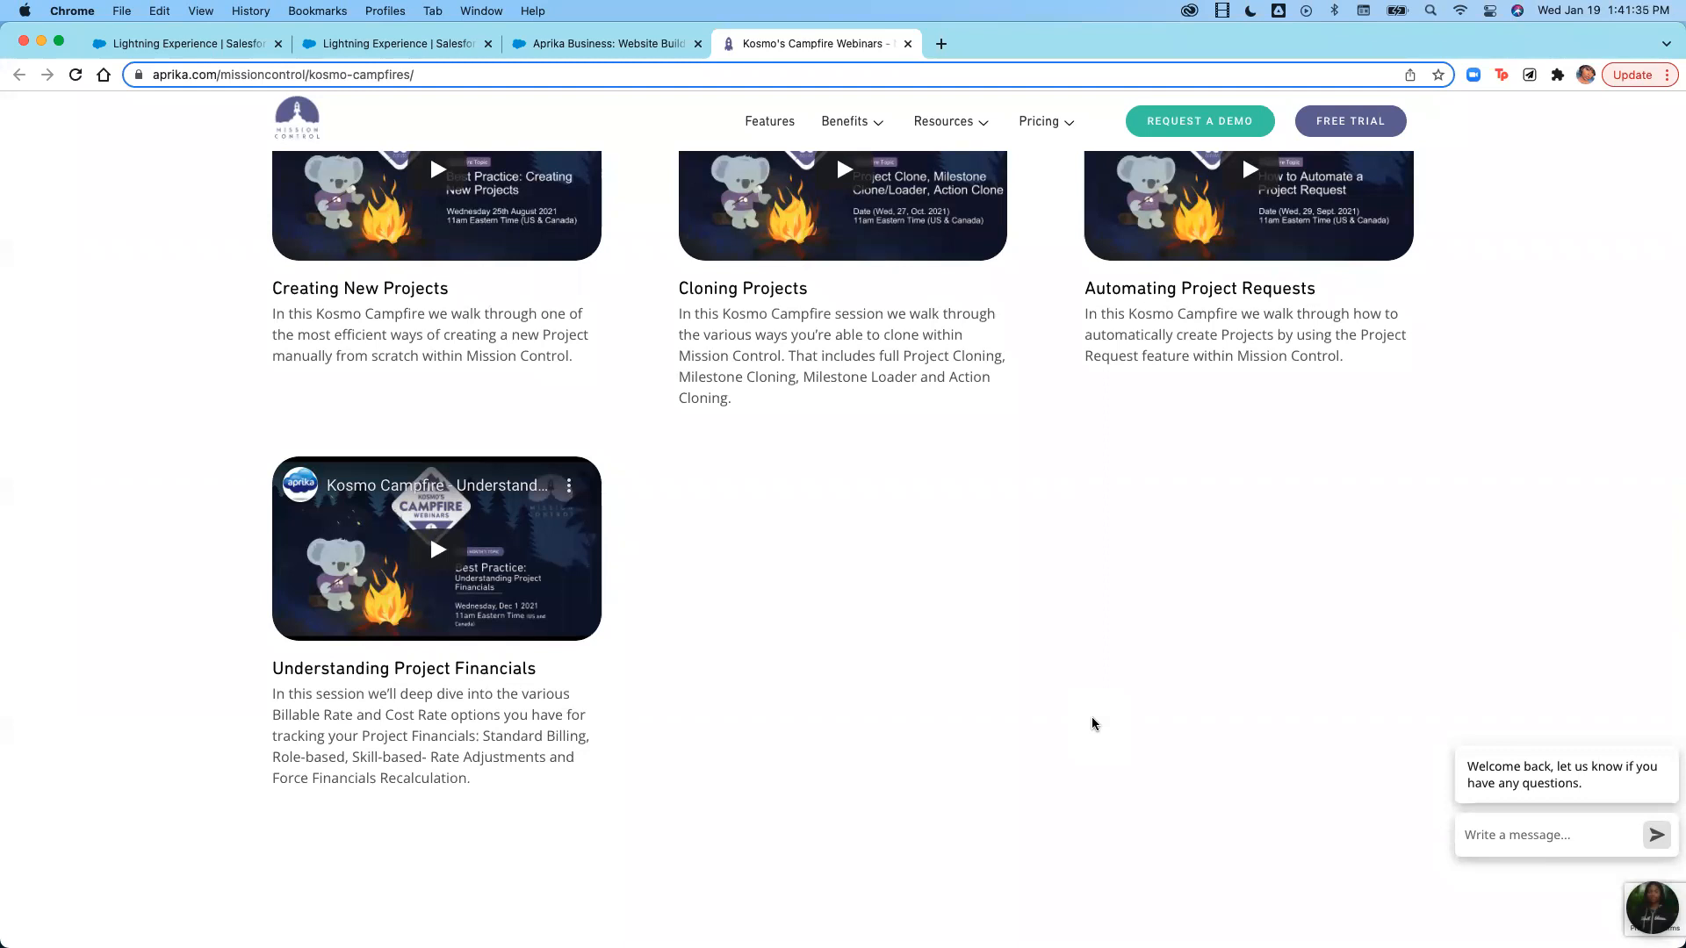
{"action": "scroll", "coordinate": [1092, 723], "scroll_direction": "up", "scroll_amount": 15}
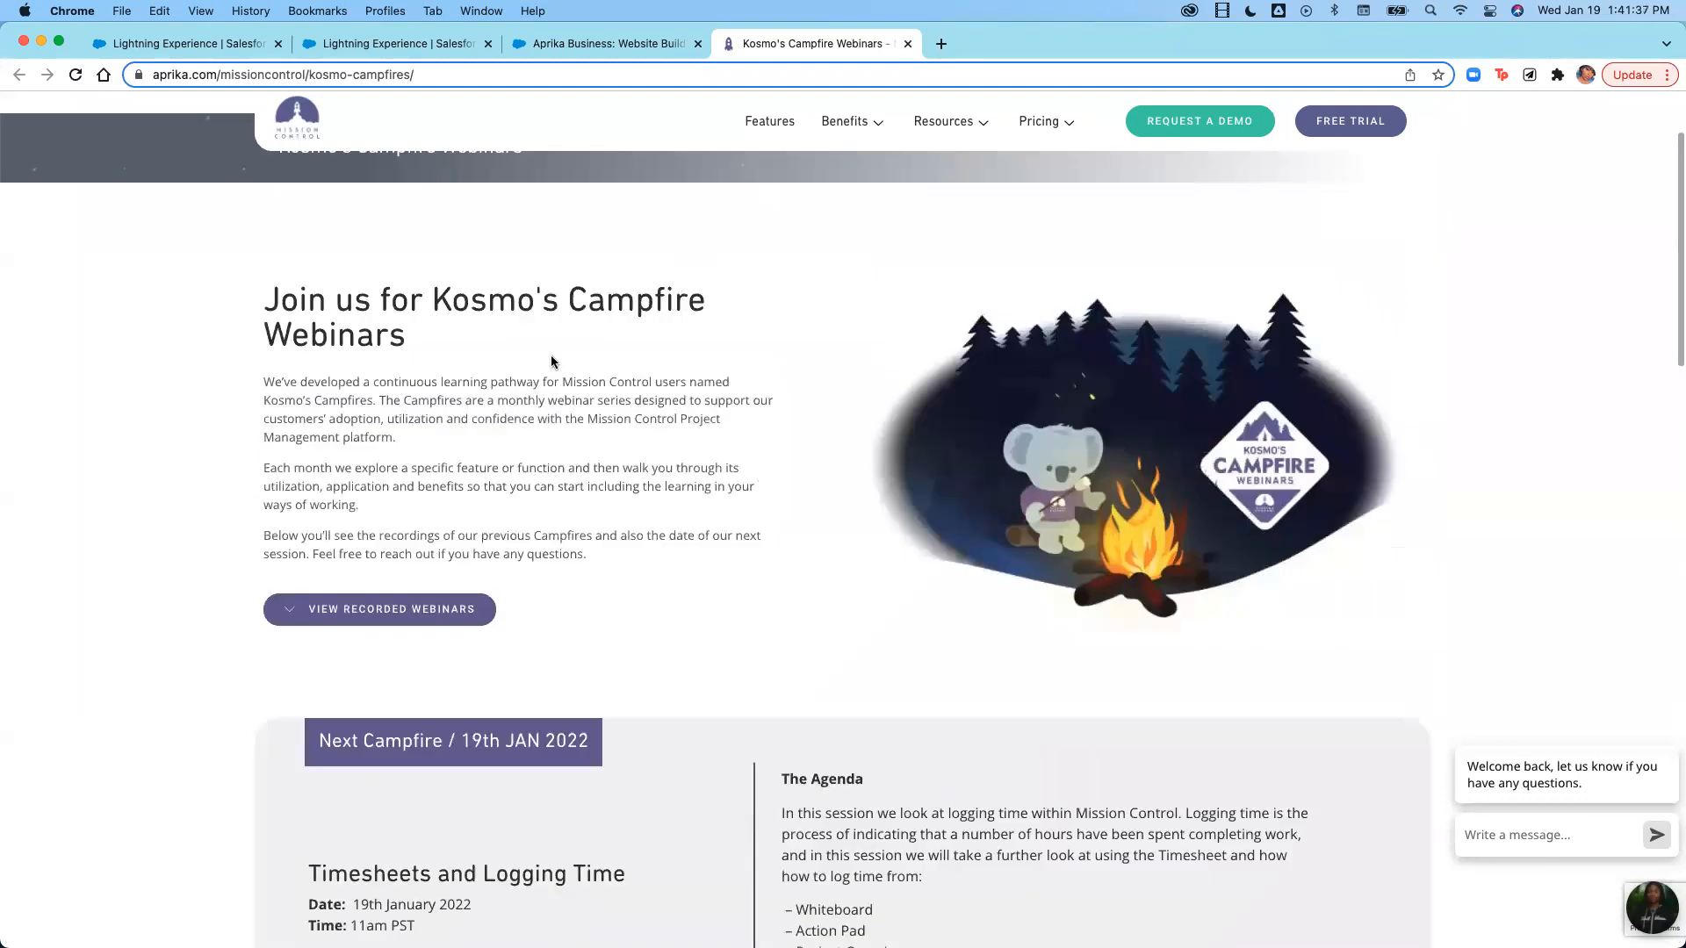
{"action": "scroll", "coordinate": [552, 361], "scroll_direction": "up", "scroll_amount": 2}
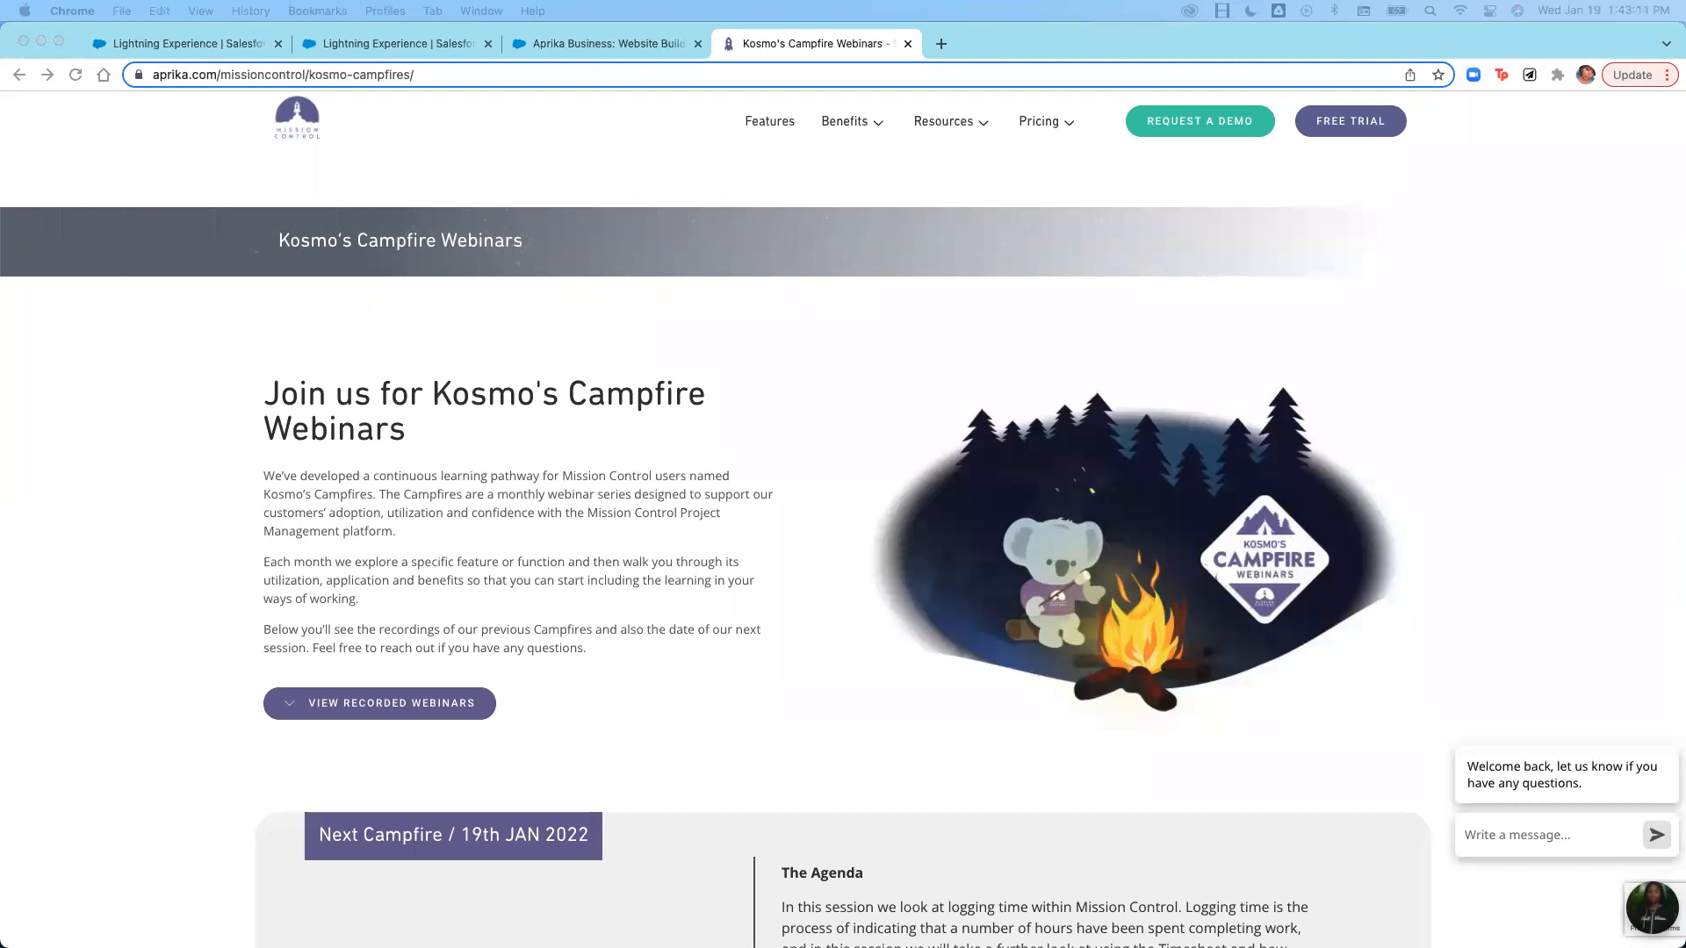
Open the Mission Control website's Webinars resource page and look through the next webinar and the recorded webinars.
{"action": "left_click", "coordinate": [983, 127]}
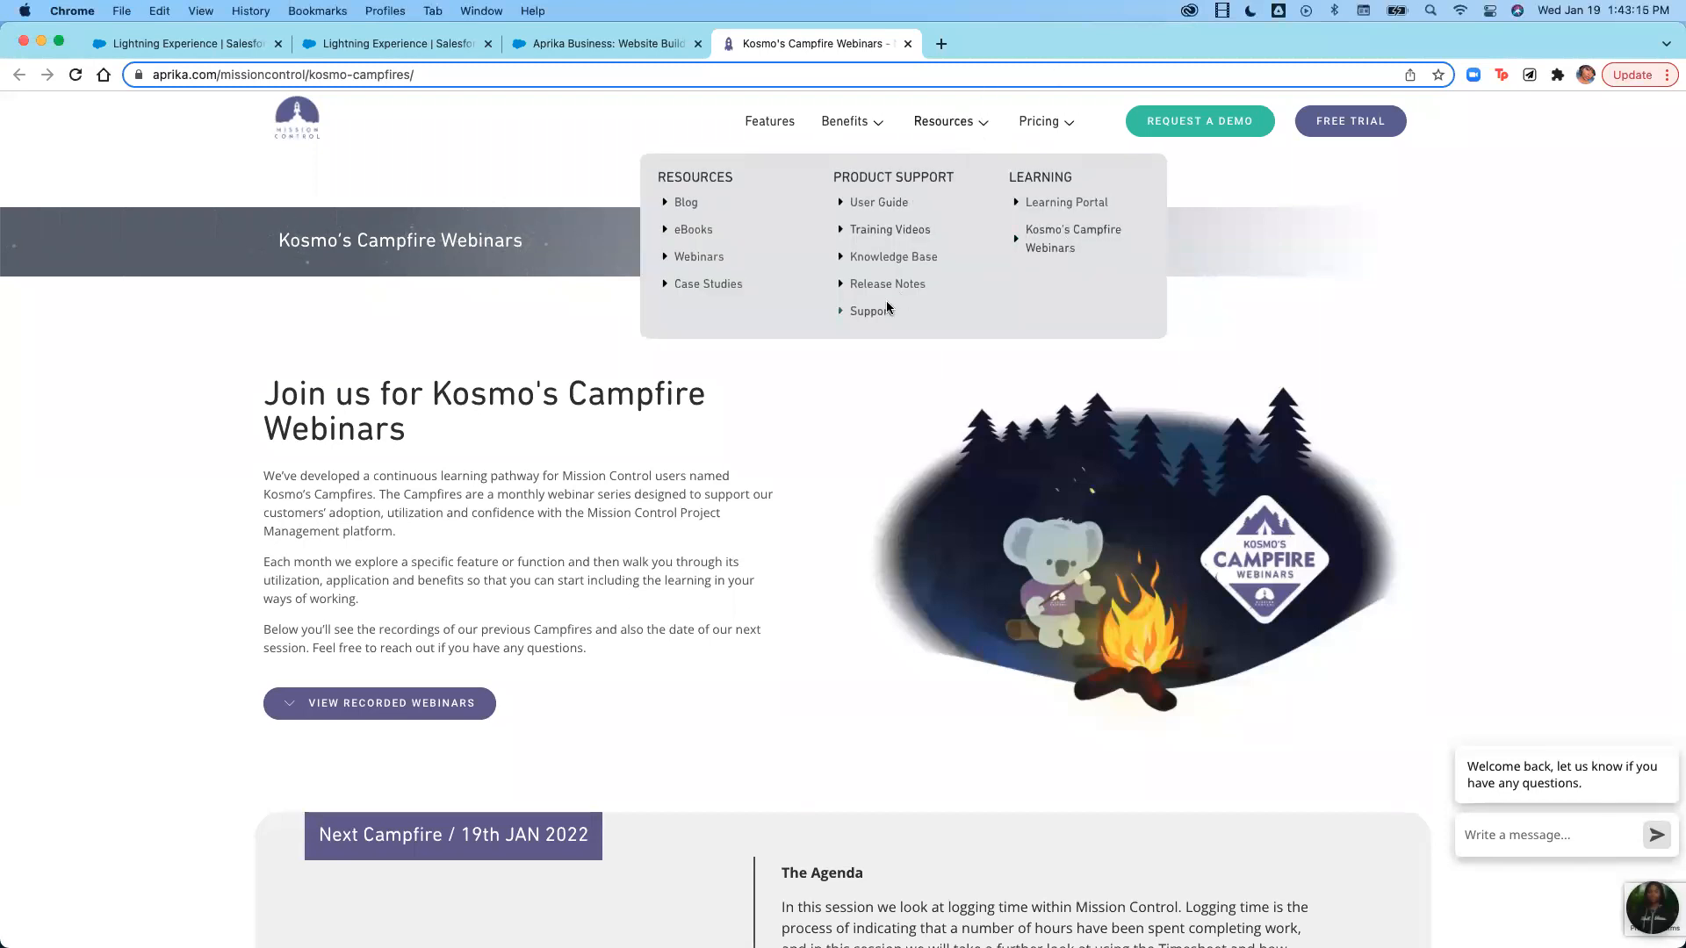
{"action": "left_click", "coordinate": [936, 126]}
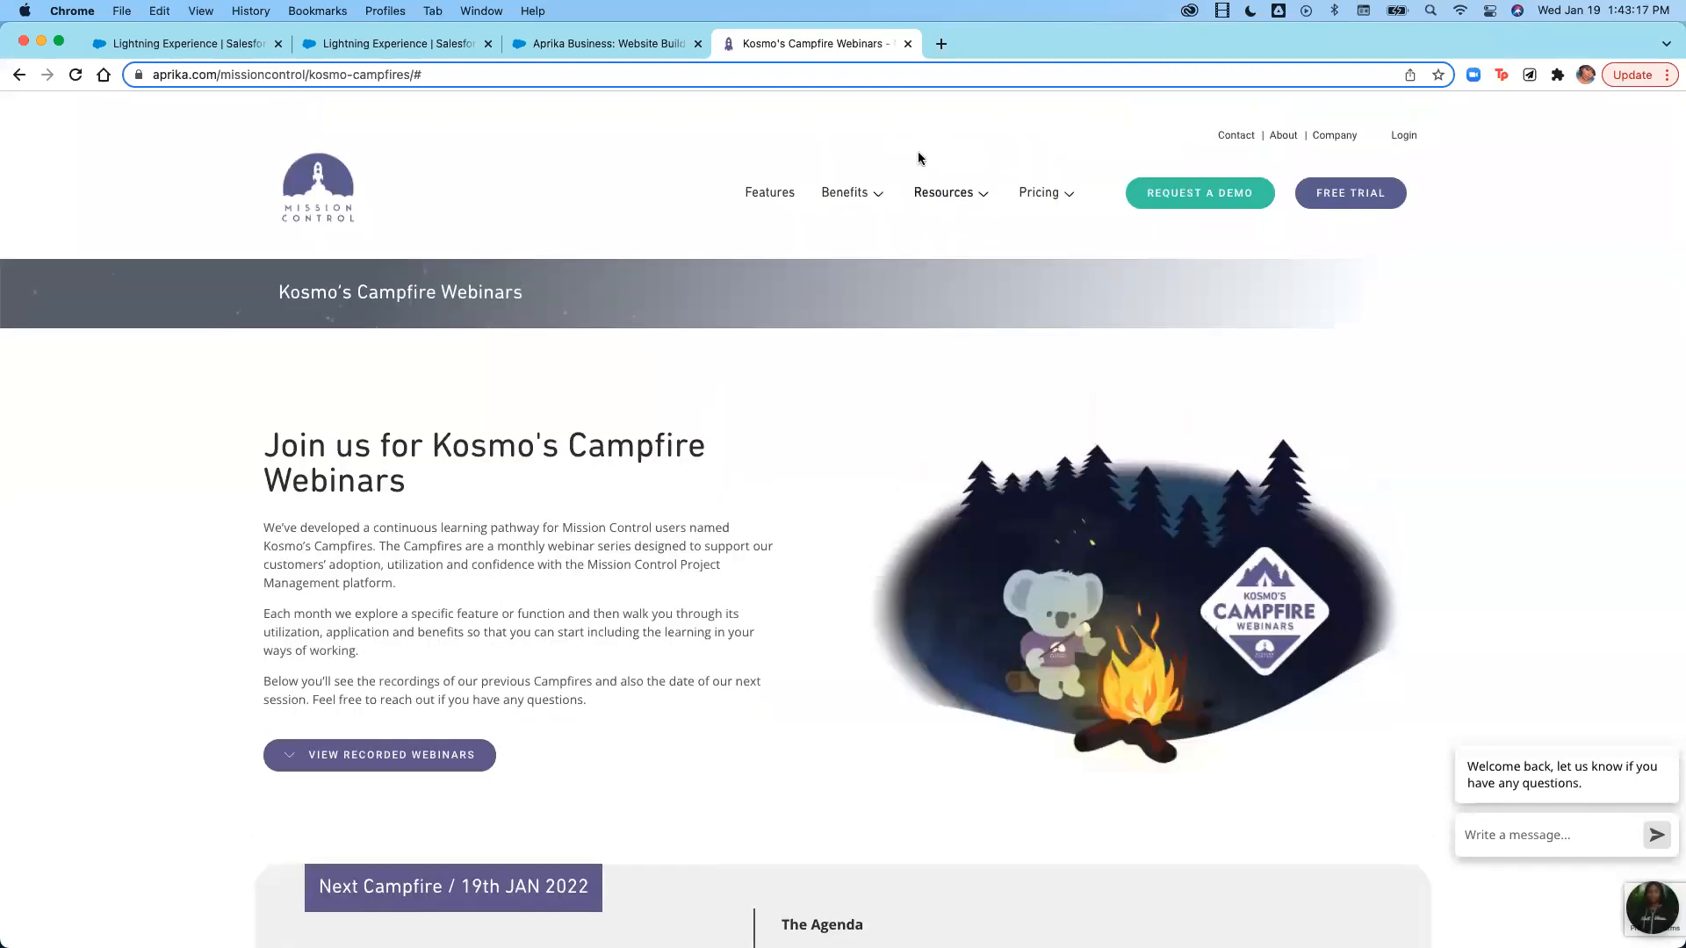
{"action": "mouse_move", "coordinate": [952, 186]}
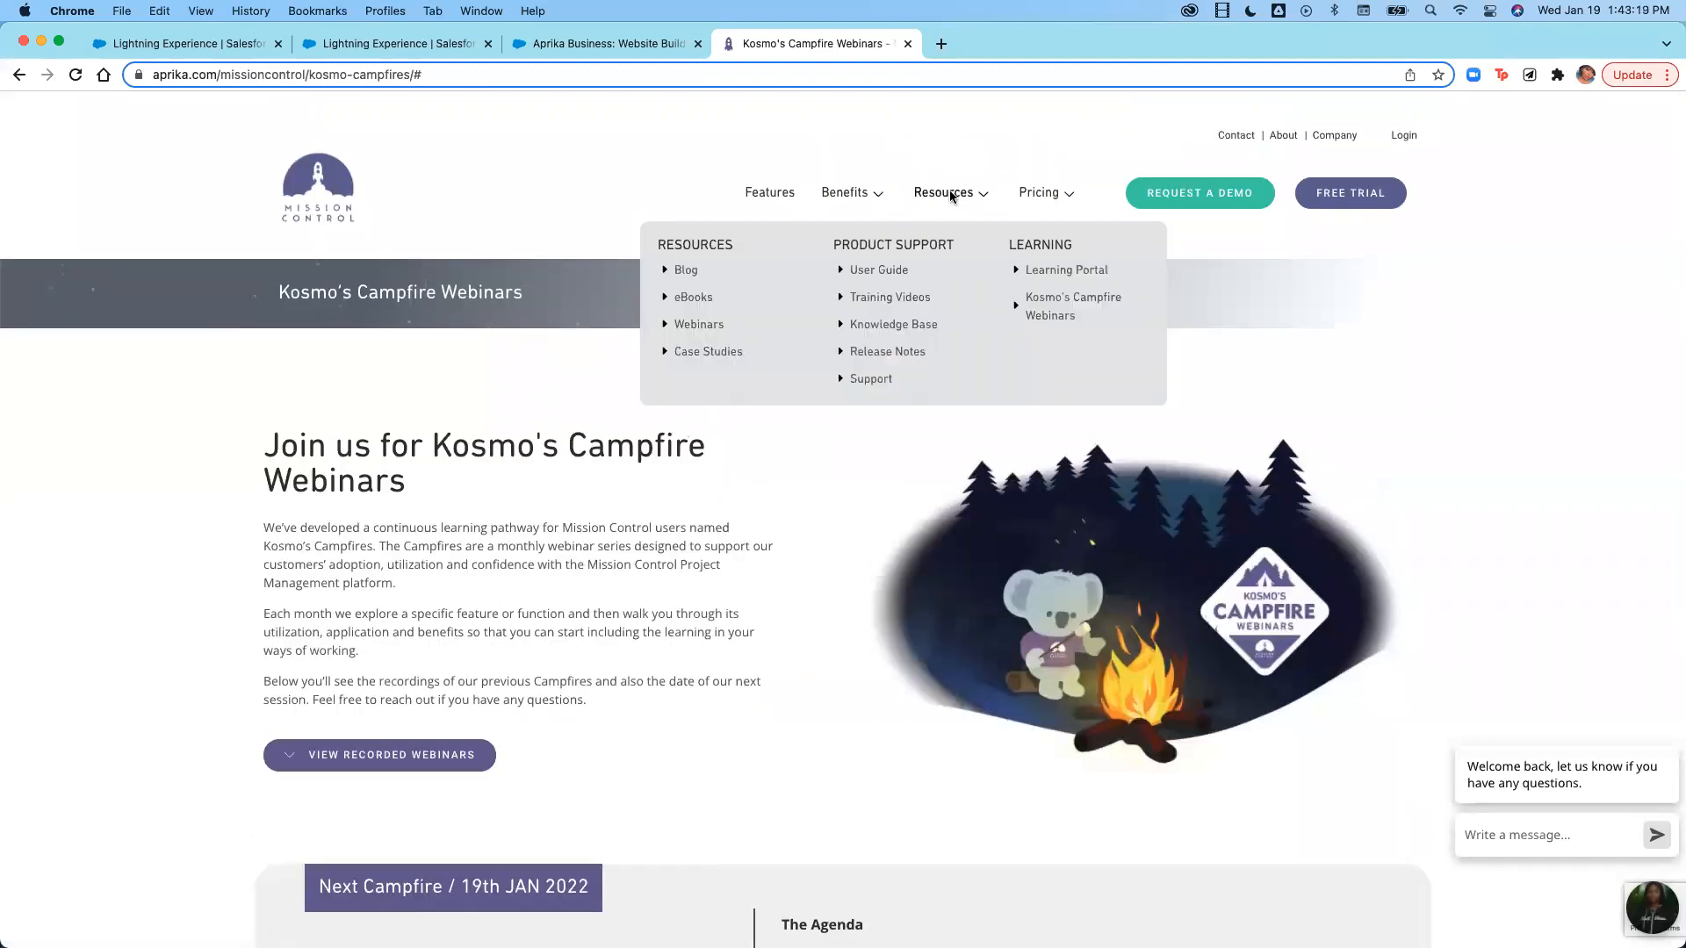
{"action": "left_click", "coordinate": [706, 330]}
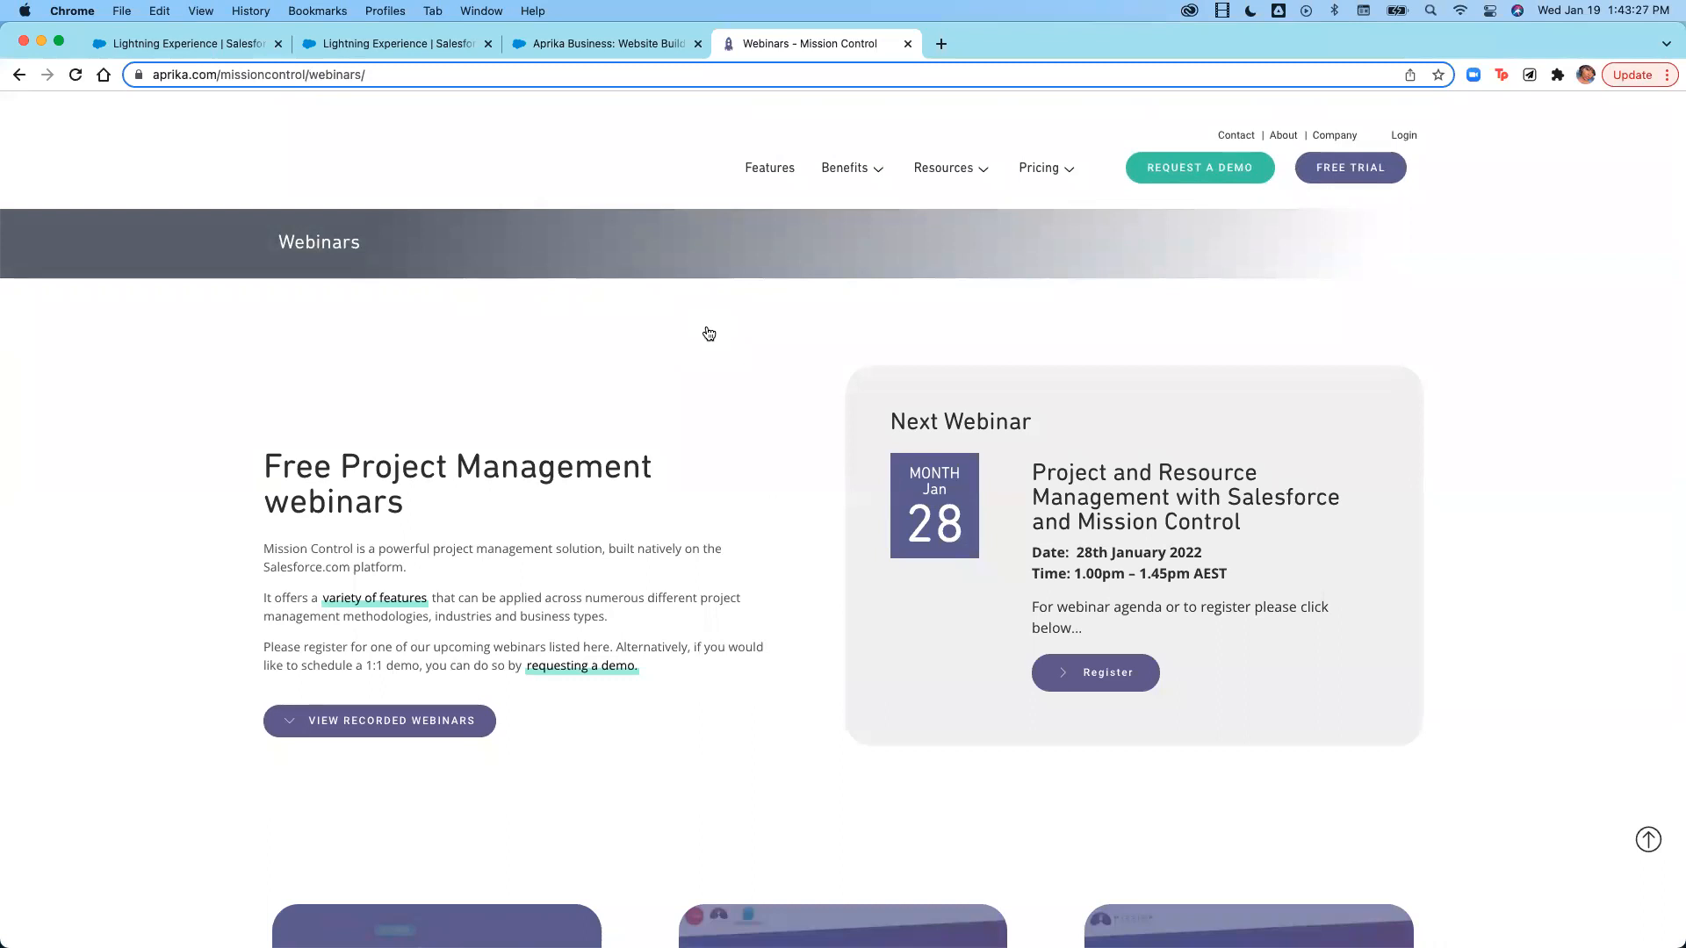
{"action": "scroll", "coordinate": [893, 514], "scroll_direction": "down", "scroll_amount": 10}
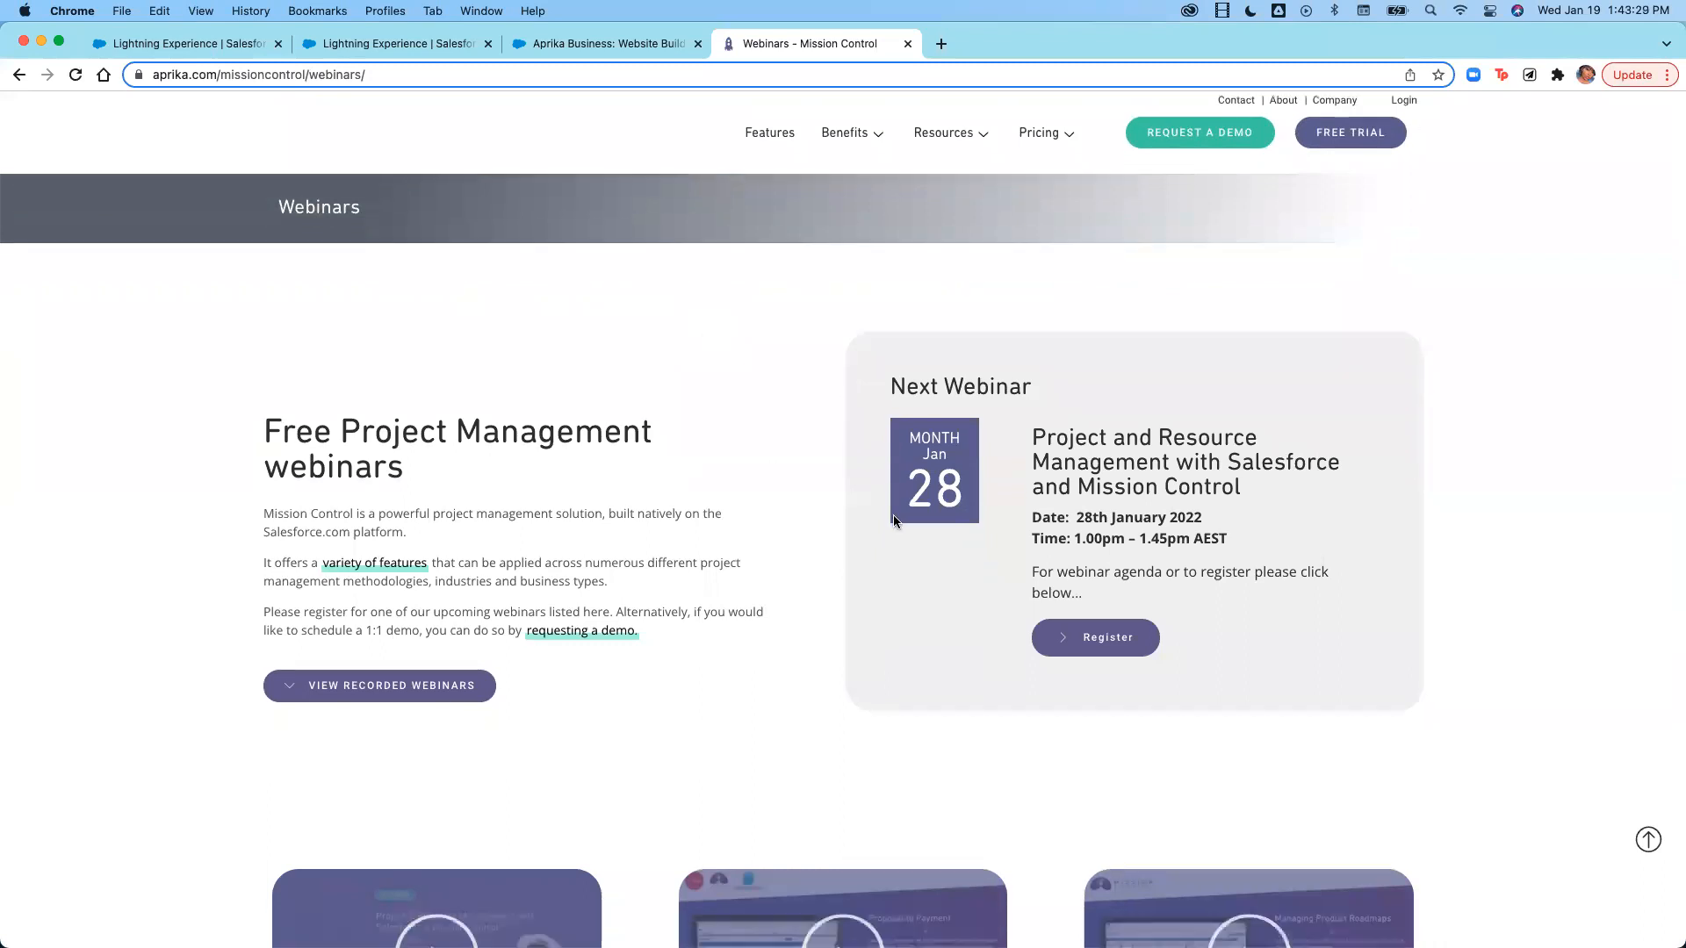
{"action": "scroll", "coordinate": [895, 524], "scroll_direction": "down", "scroll_amount": 3}
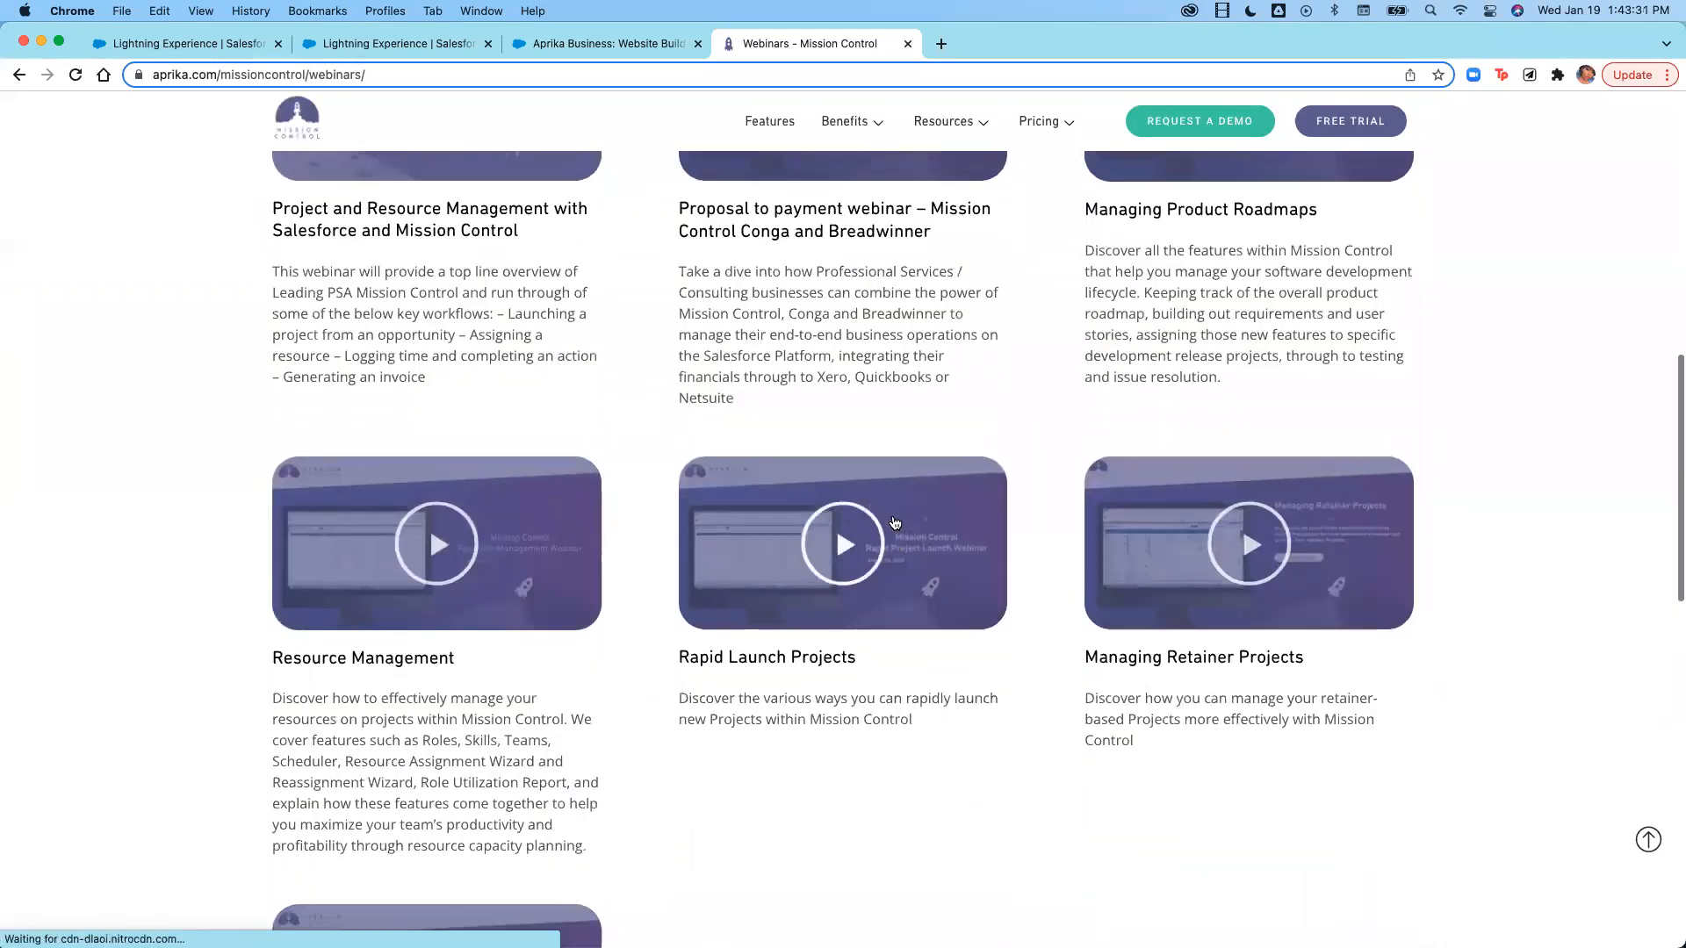
{"action": "scroll", "coordinate": [894, 524], "scroll_direction": "up", "scroll_amount": 6}
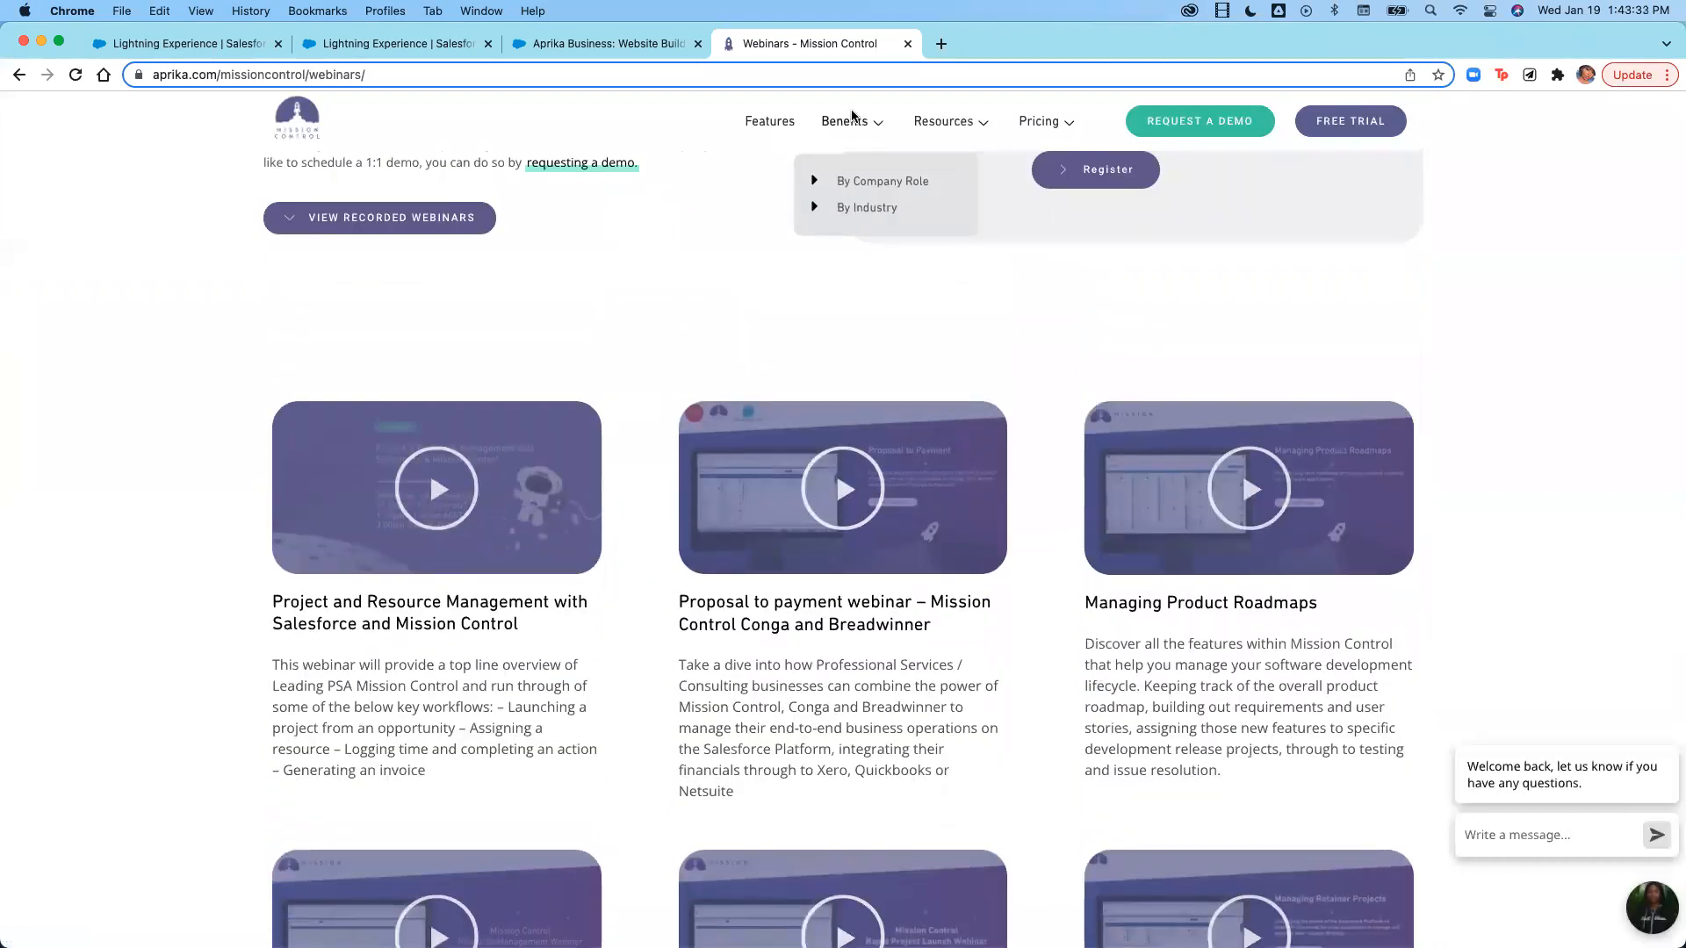
Open the Mission Control website's Blog and browse through its project management articles.
{"action": "mouse_move", "coordinate": [946, 122]}
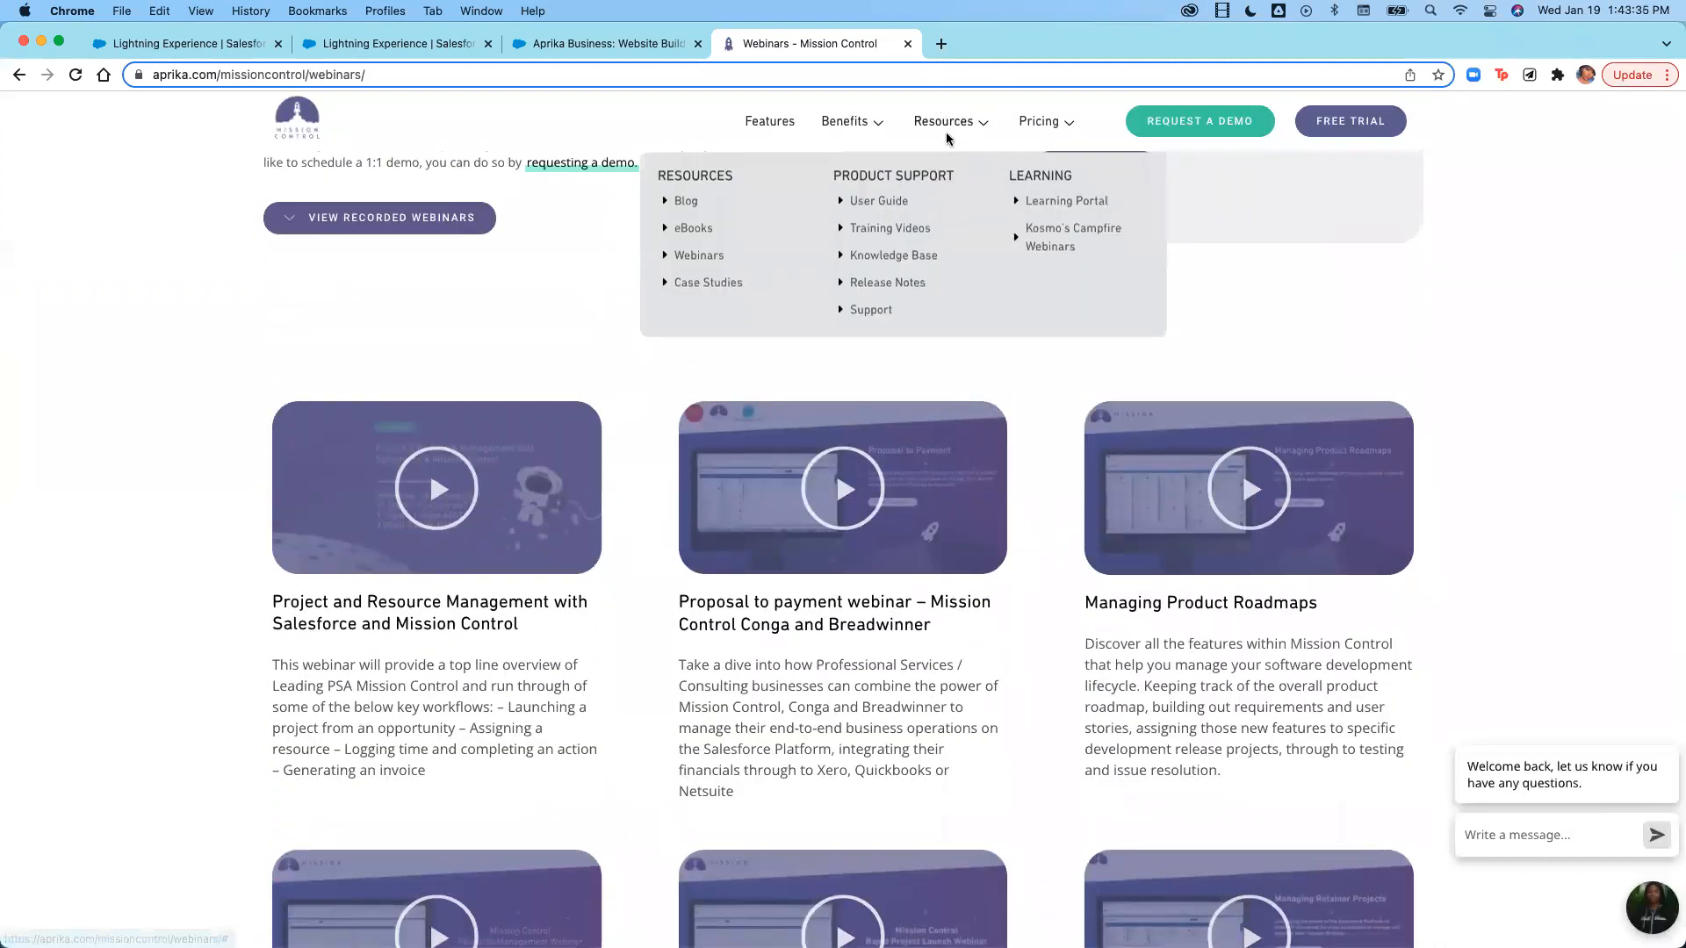
{"action": "left_click", "coordinate": [689, 202]}
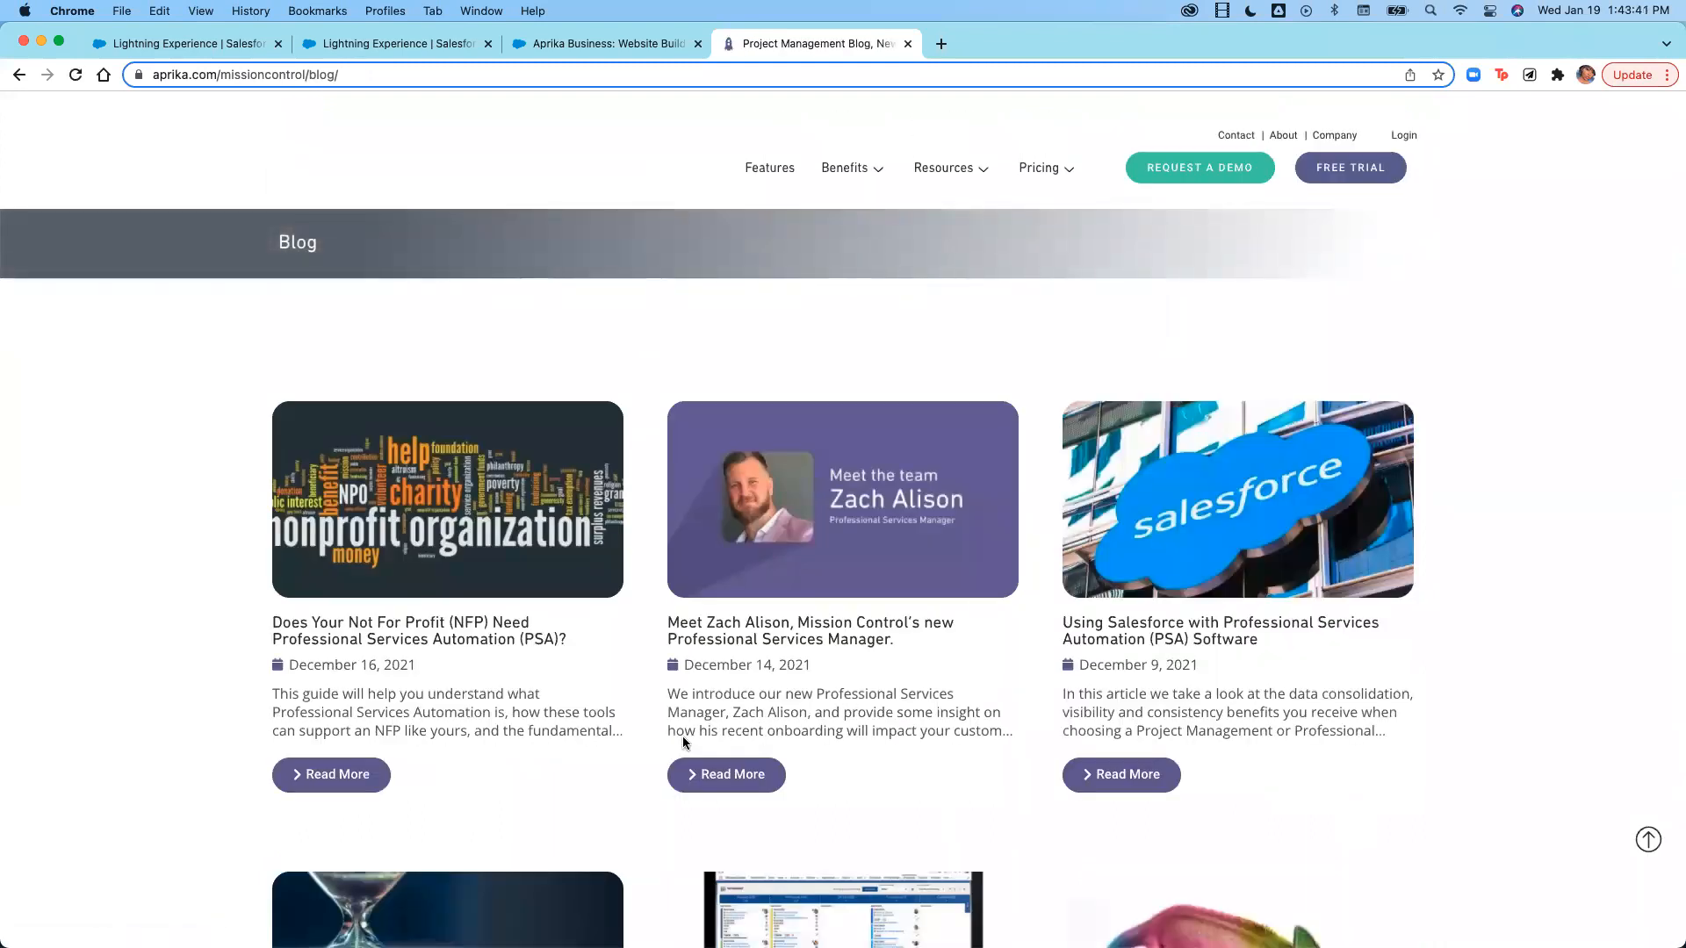
{"action": "scroll", "coordinate": [684, 743], "scroll_direction": "down", "scroll_amount": 3}
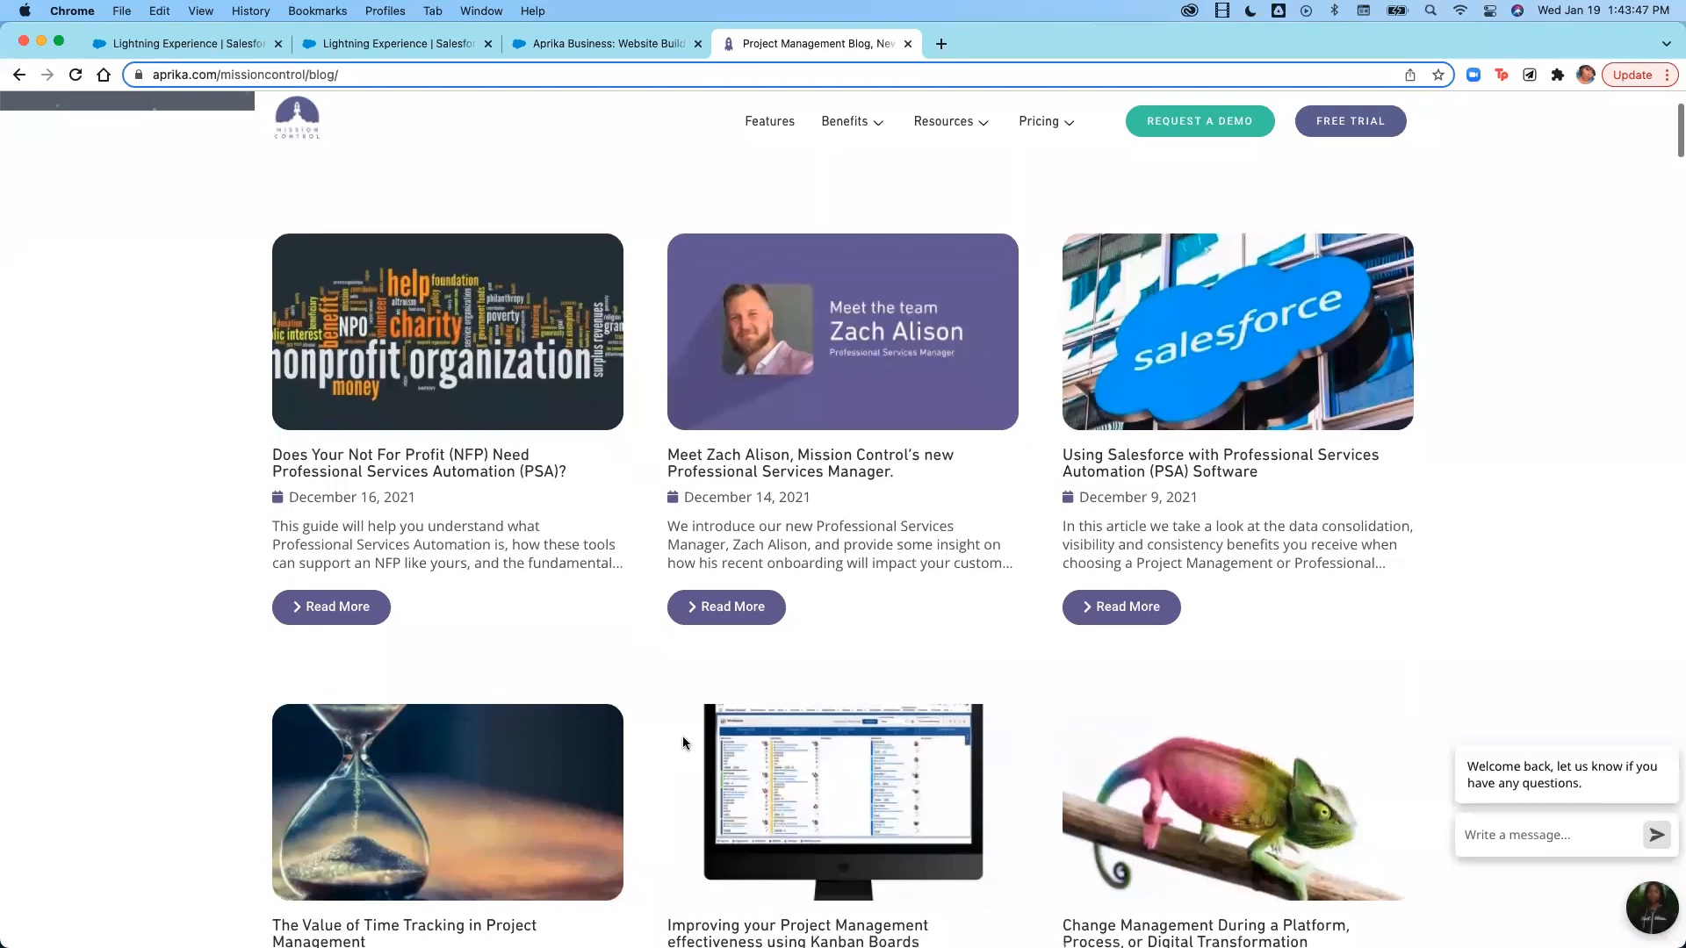
{"action": "scroll", "coordinate": [684, 743], "scroll_direction": "down", "scroll_amount": 3}
{"action": "scroll", "coordinate": [685, 742], "scroll_direction": "down", "scroll_amount": 10}
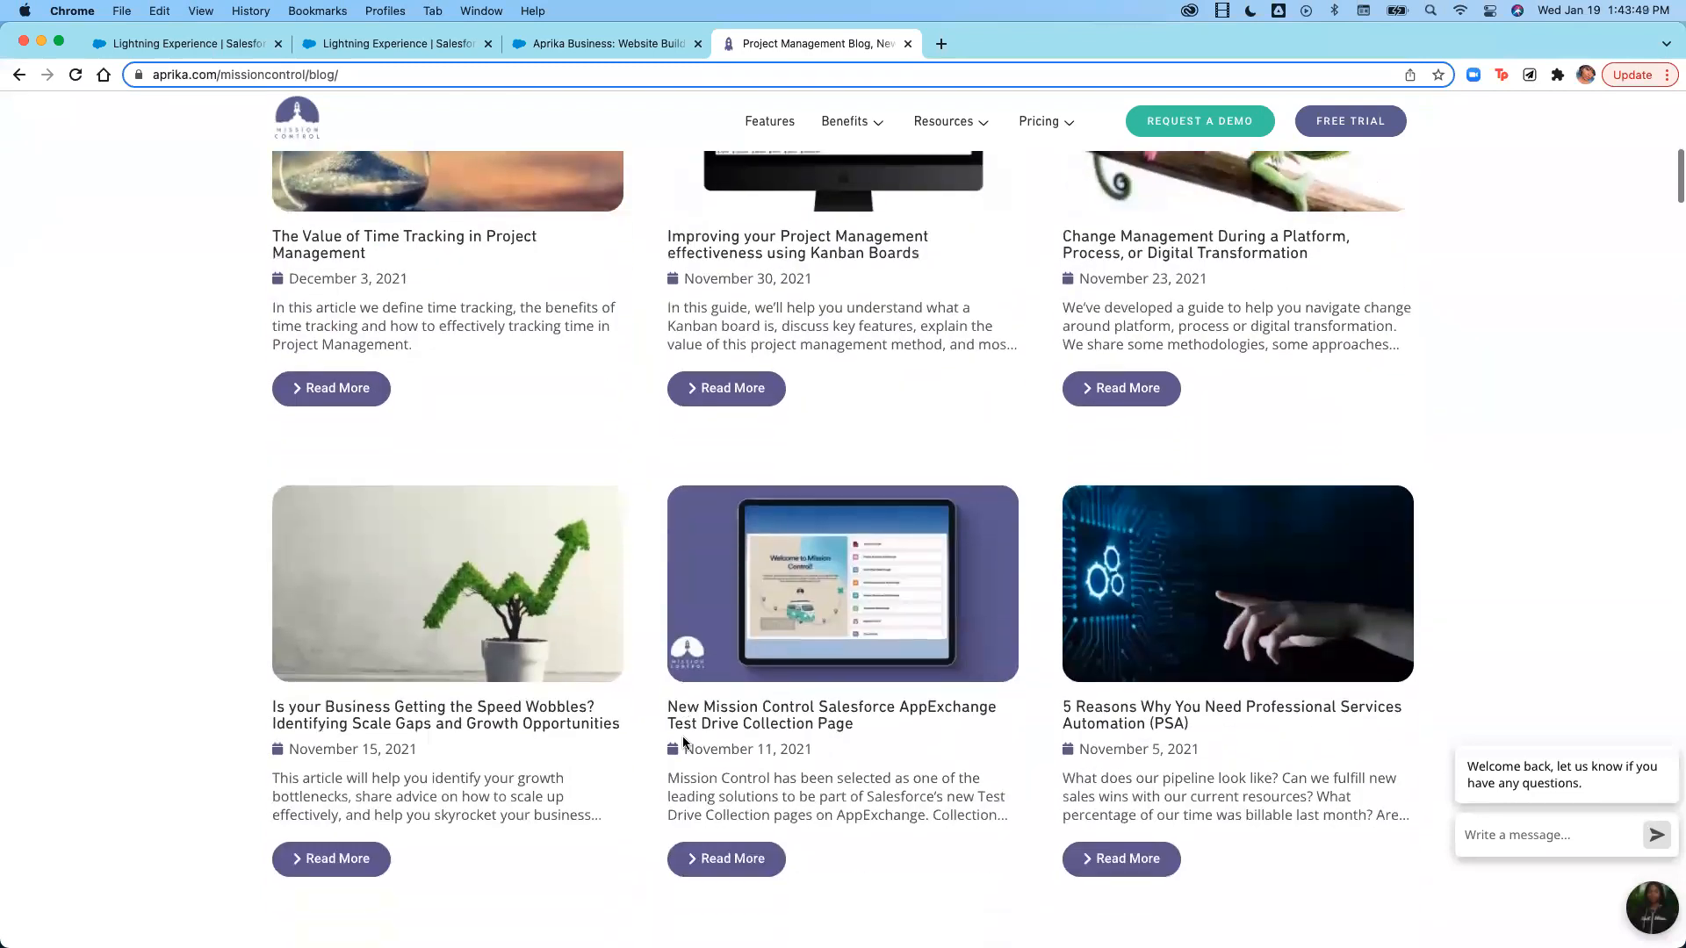
{"action": "scroll", "coordinate": [685, 743], "scroll_direction": "down", "scroll_amount": 8}
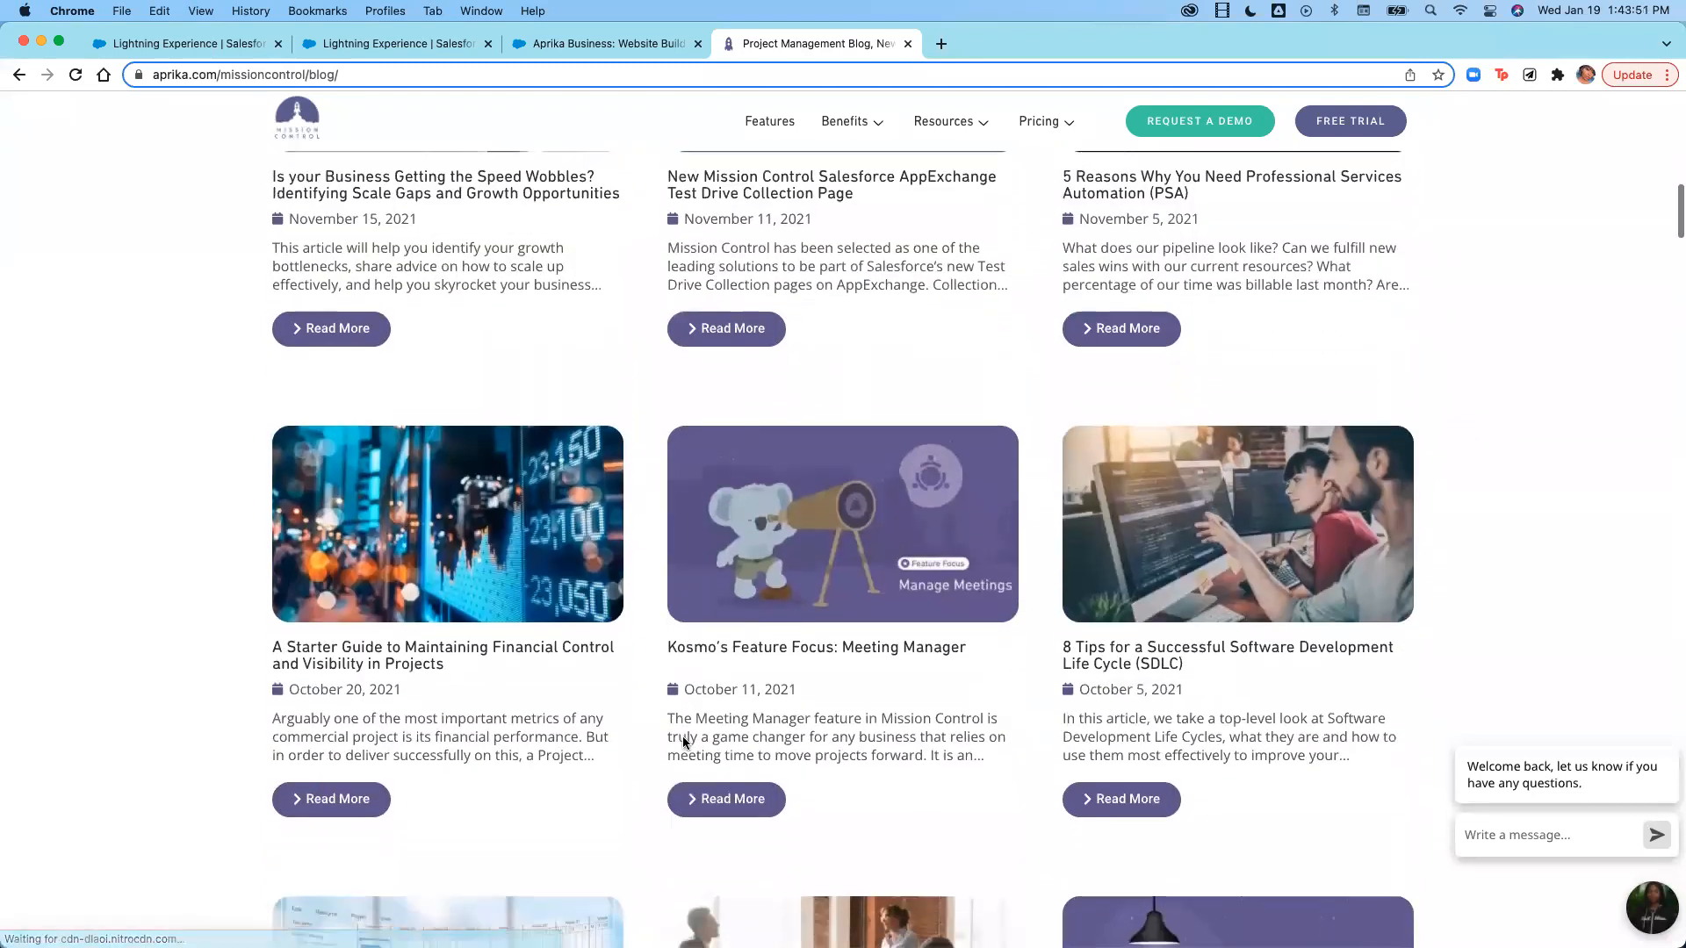
{"action": "scroll", "coordinate": [684, 743], "scroll_direction": "down", "scroll_amount": 4}
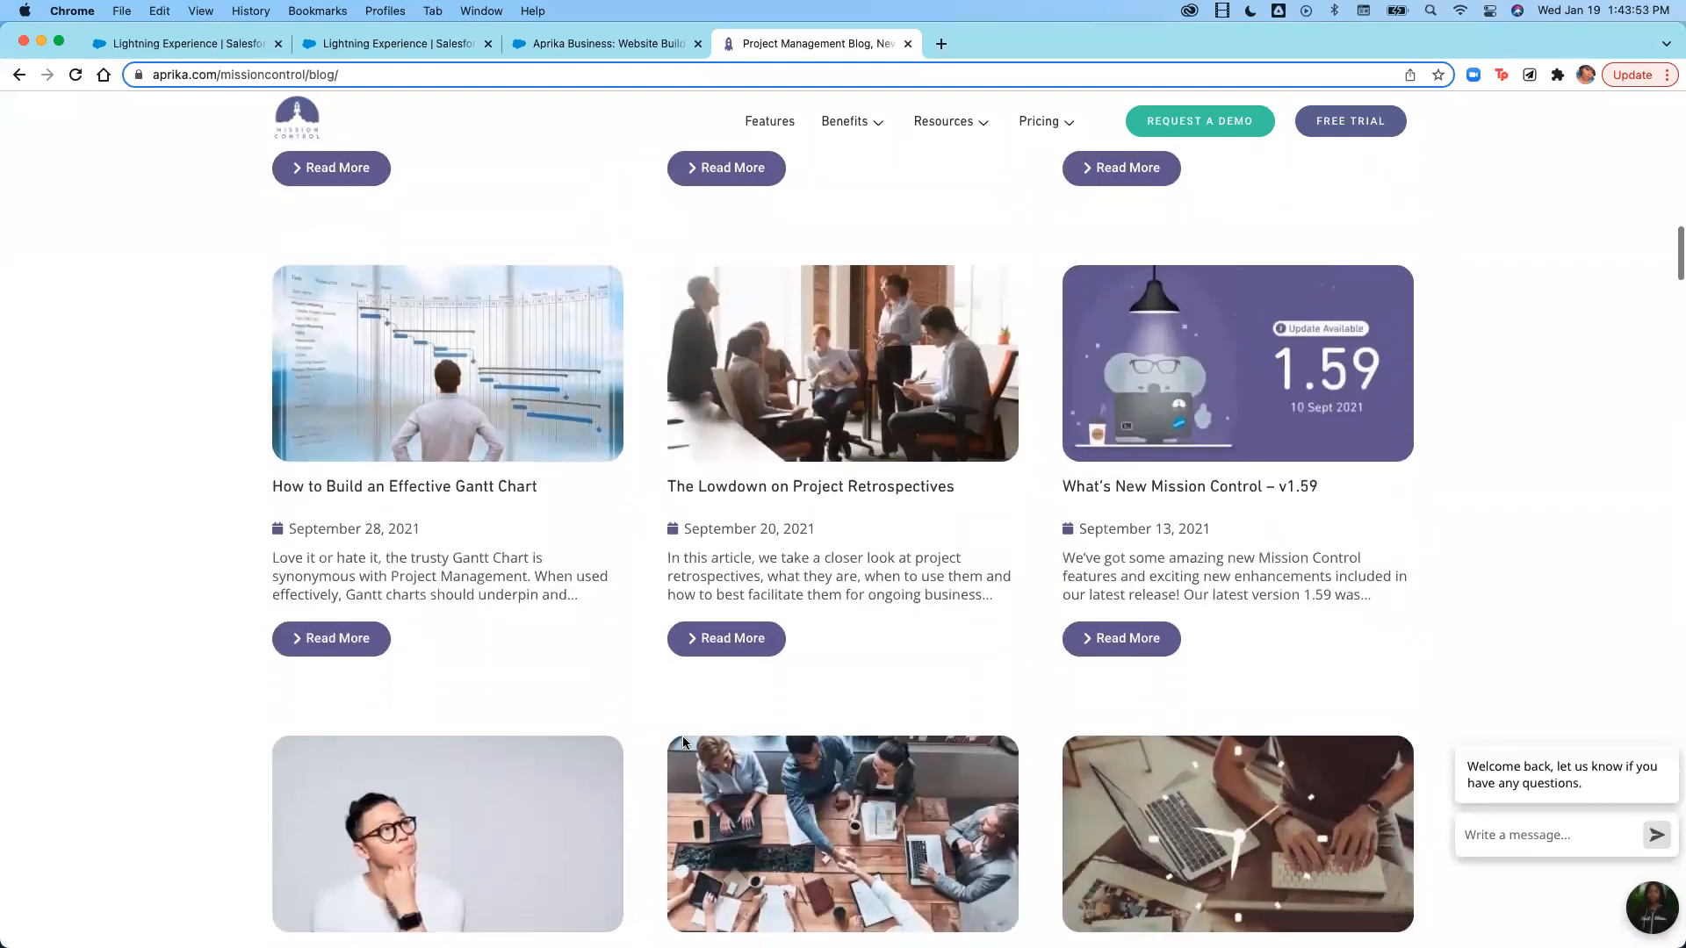